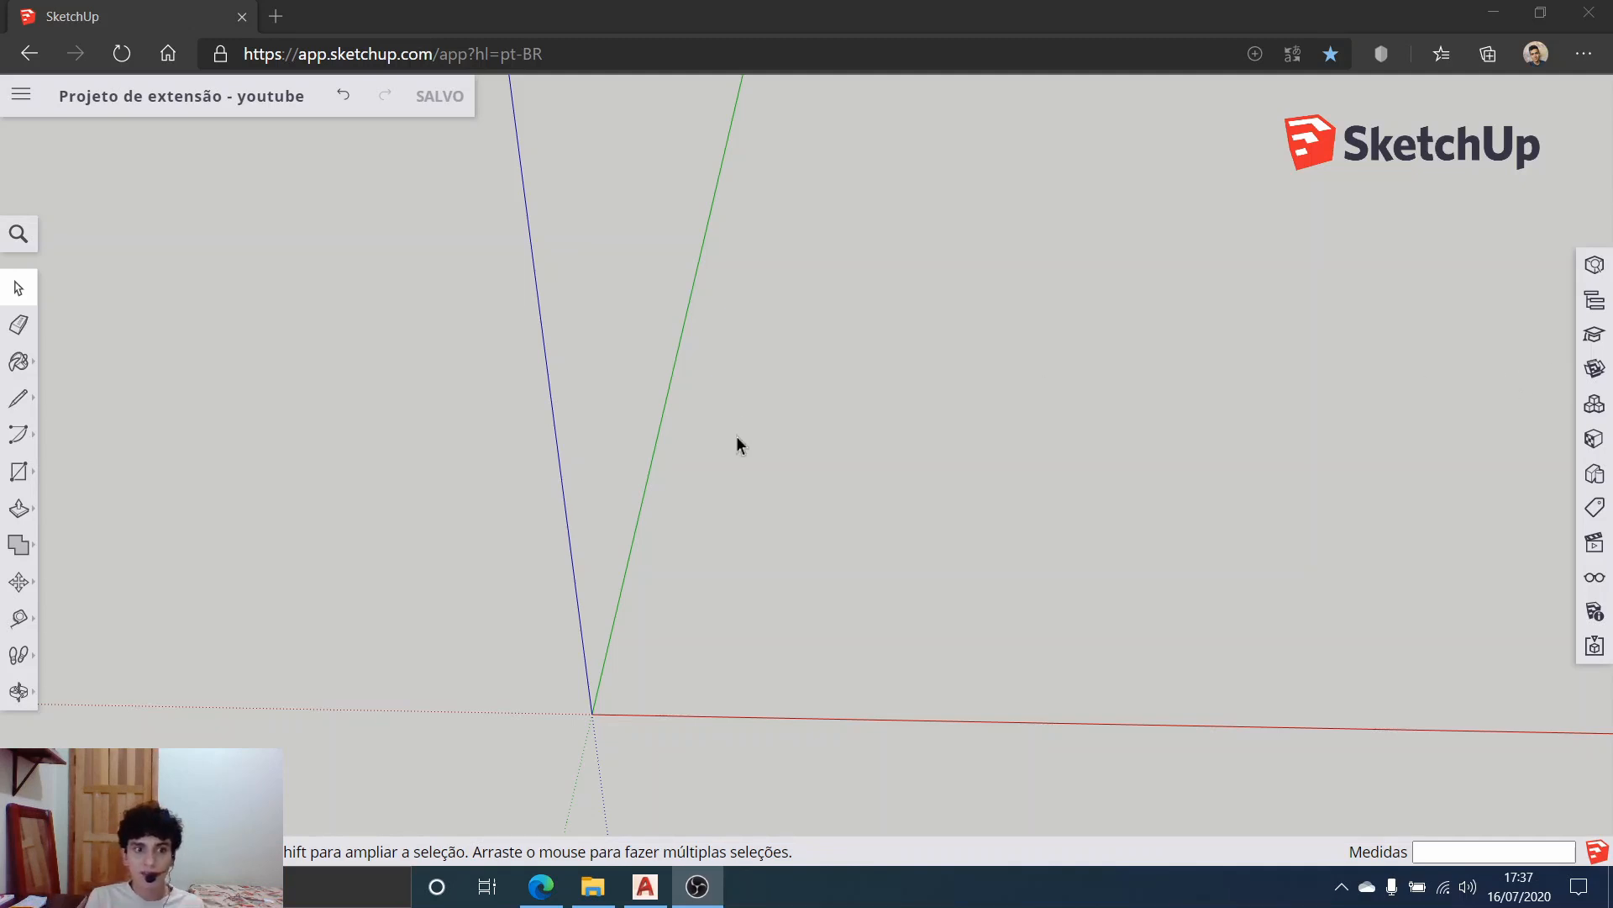
Step: Draw a 5 by 6 m rectangle on the ground plane, starting at the origin
scroll(697, 607, "up", 1)
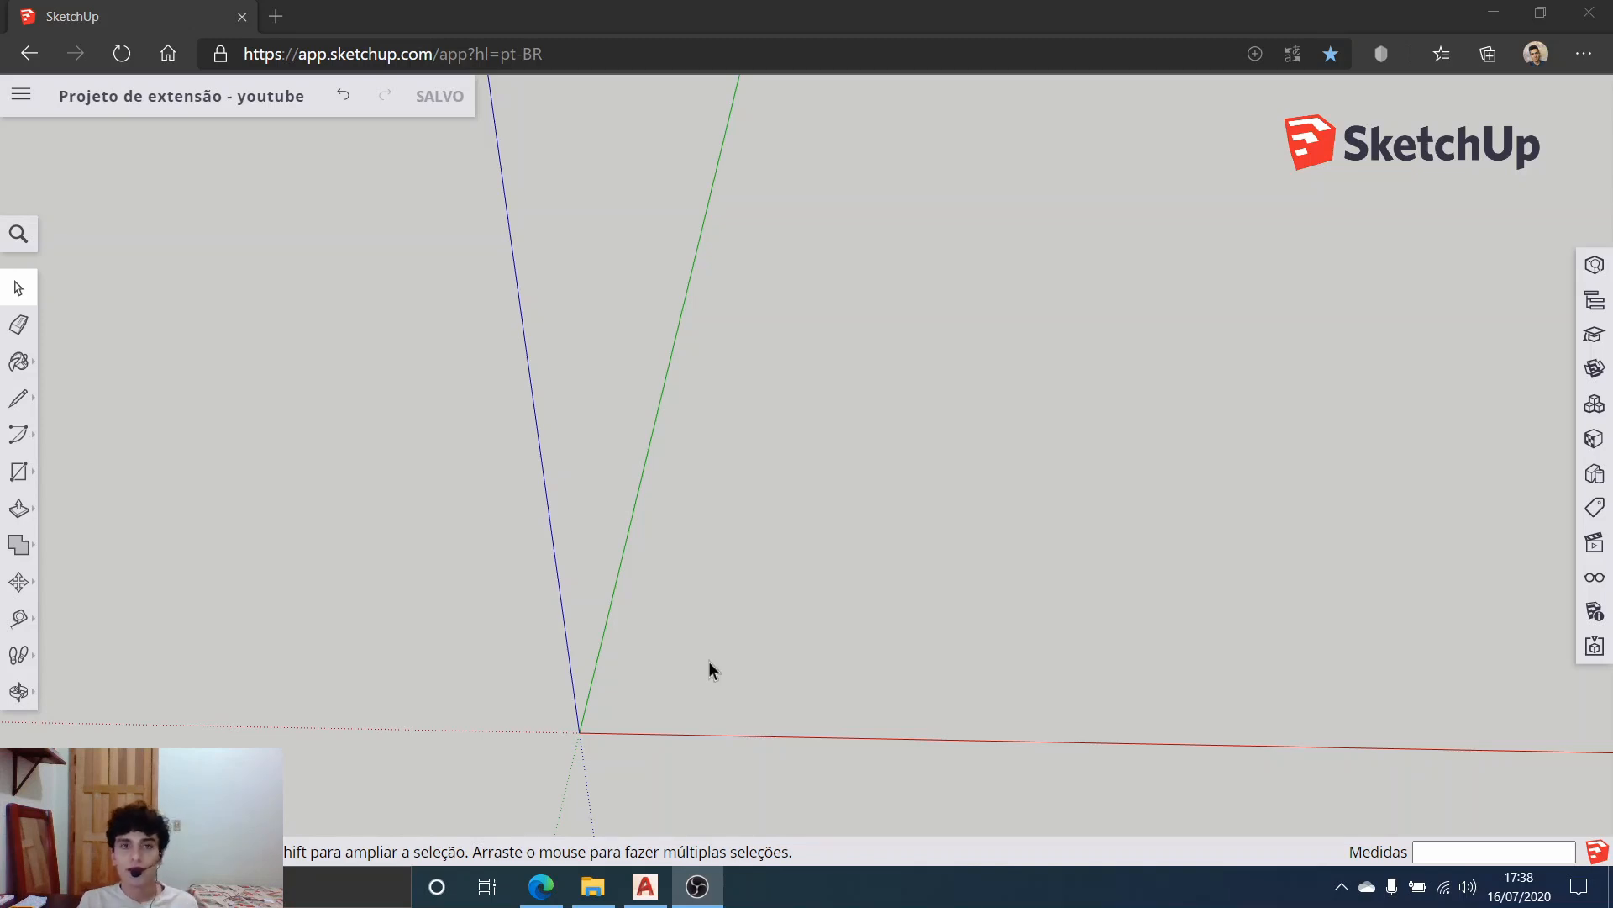
left_click(19, 472)
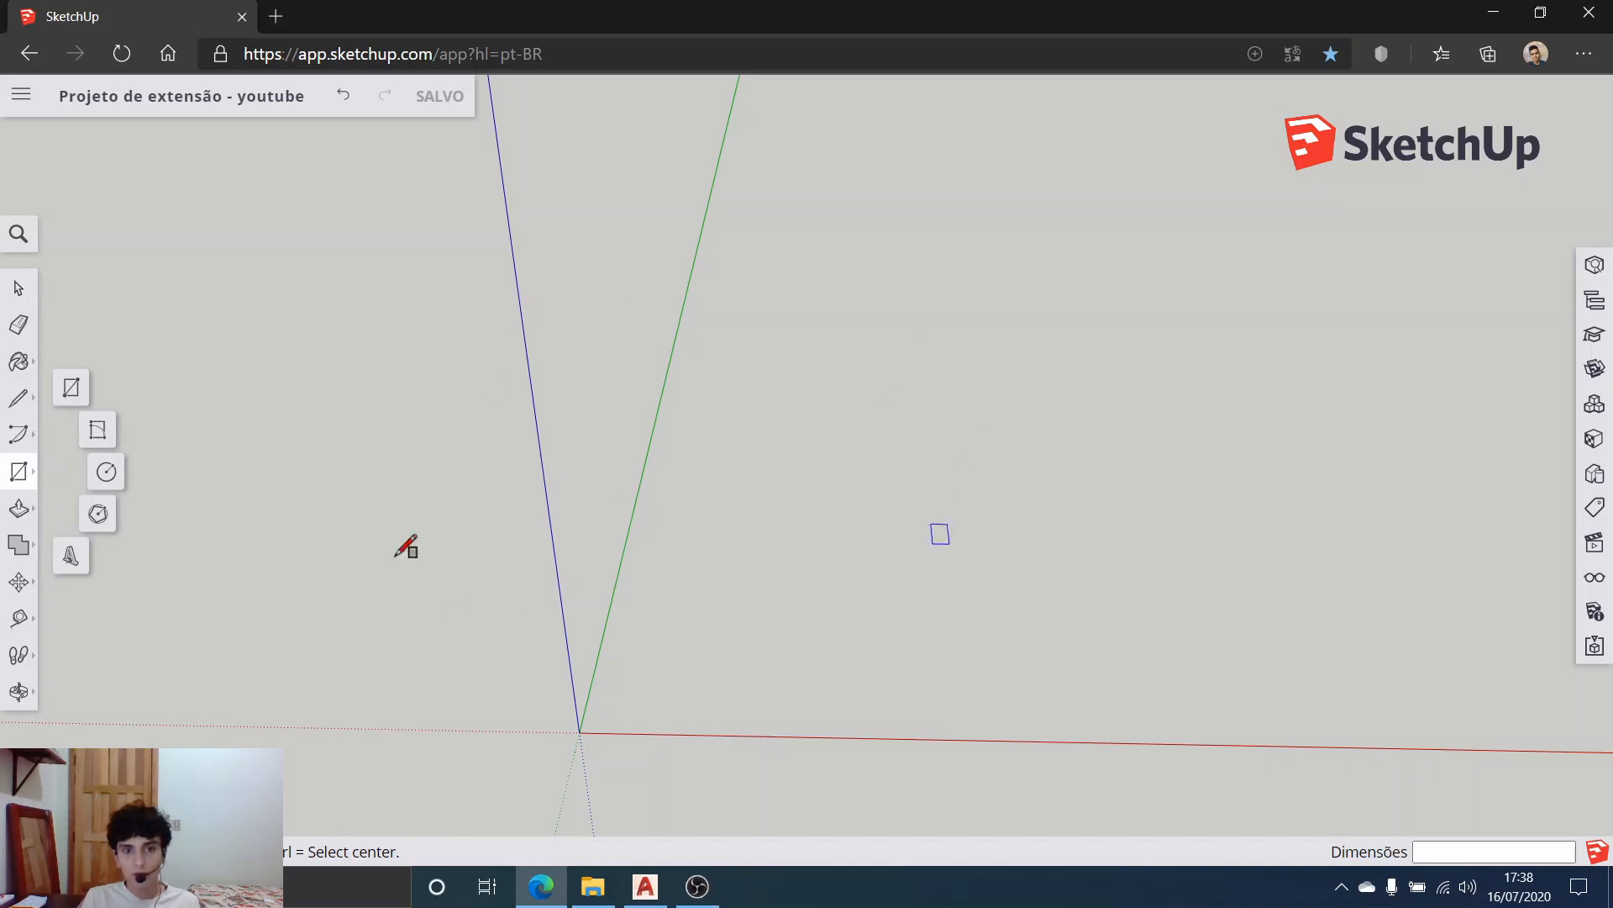
left_click(579, 732)
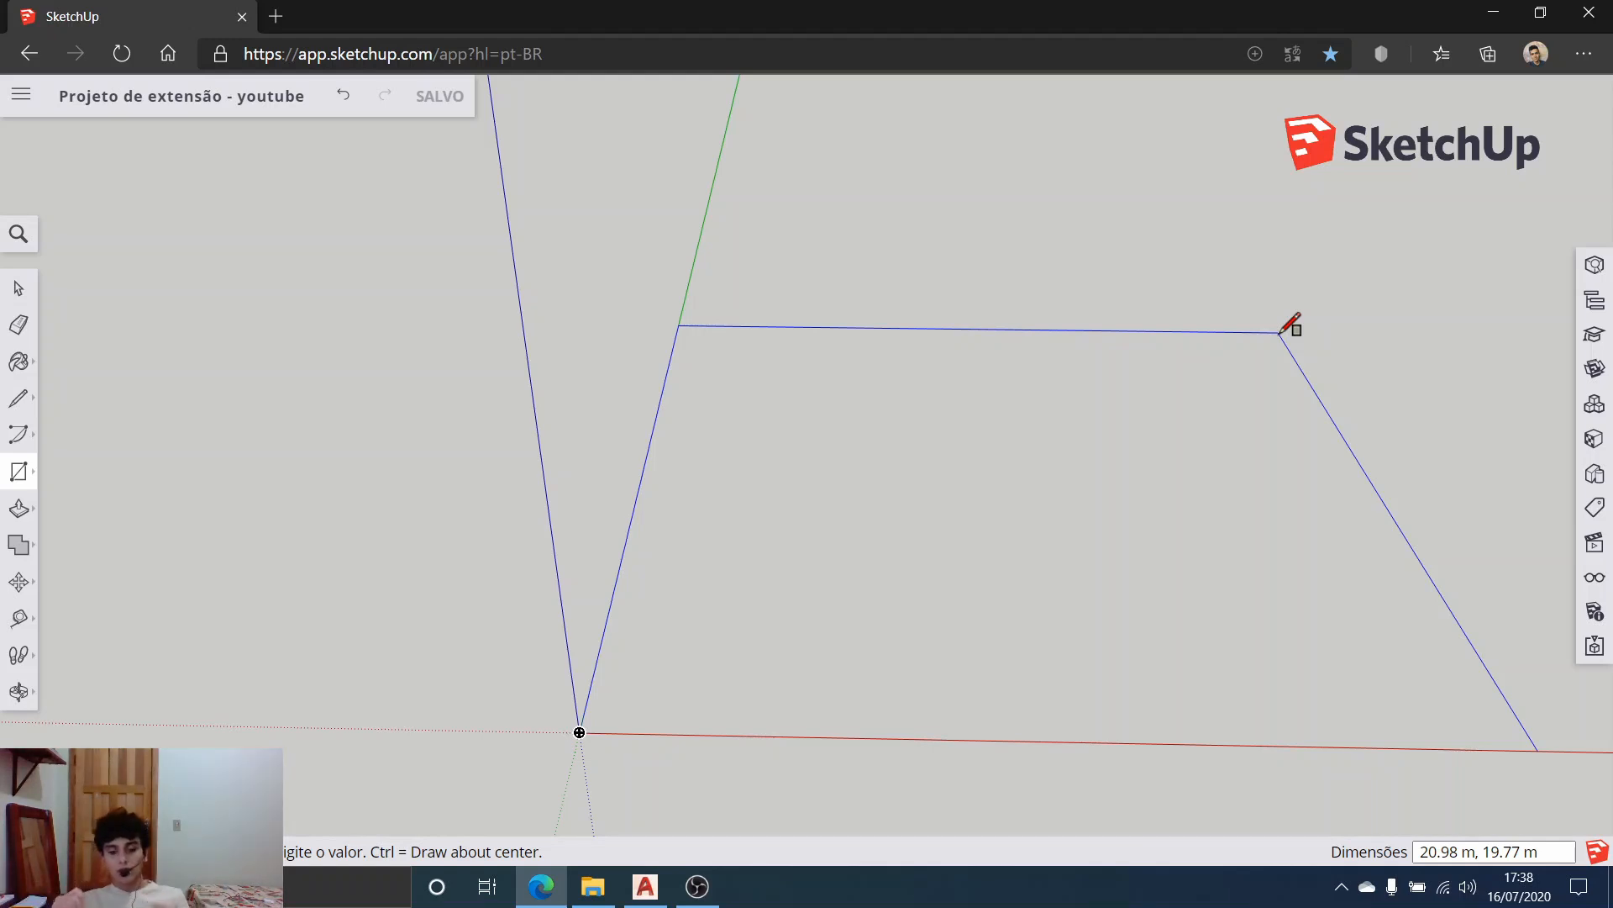
type("5")
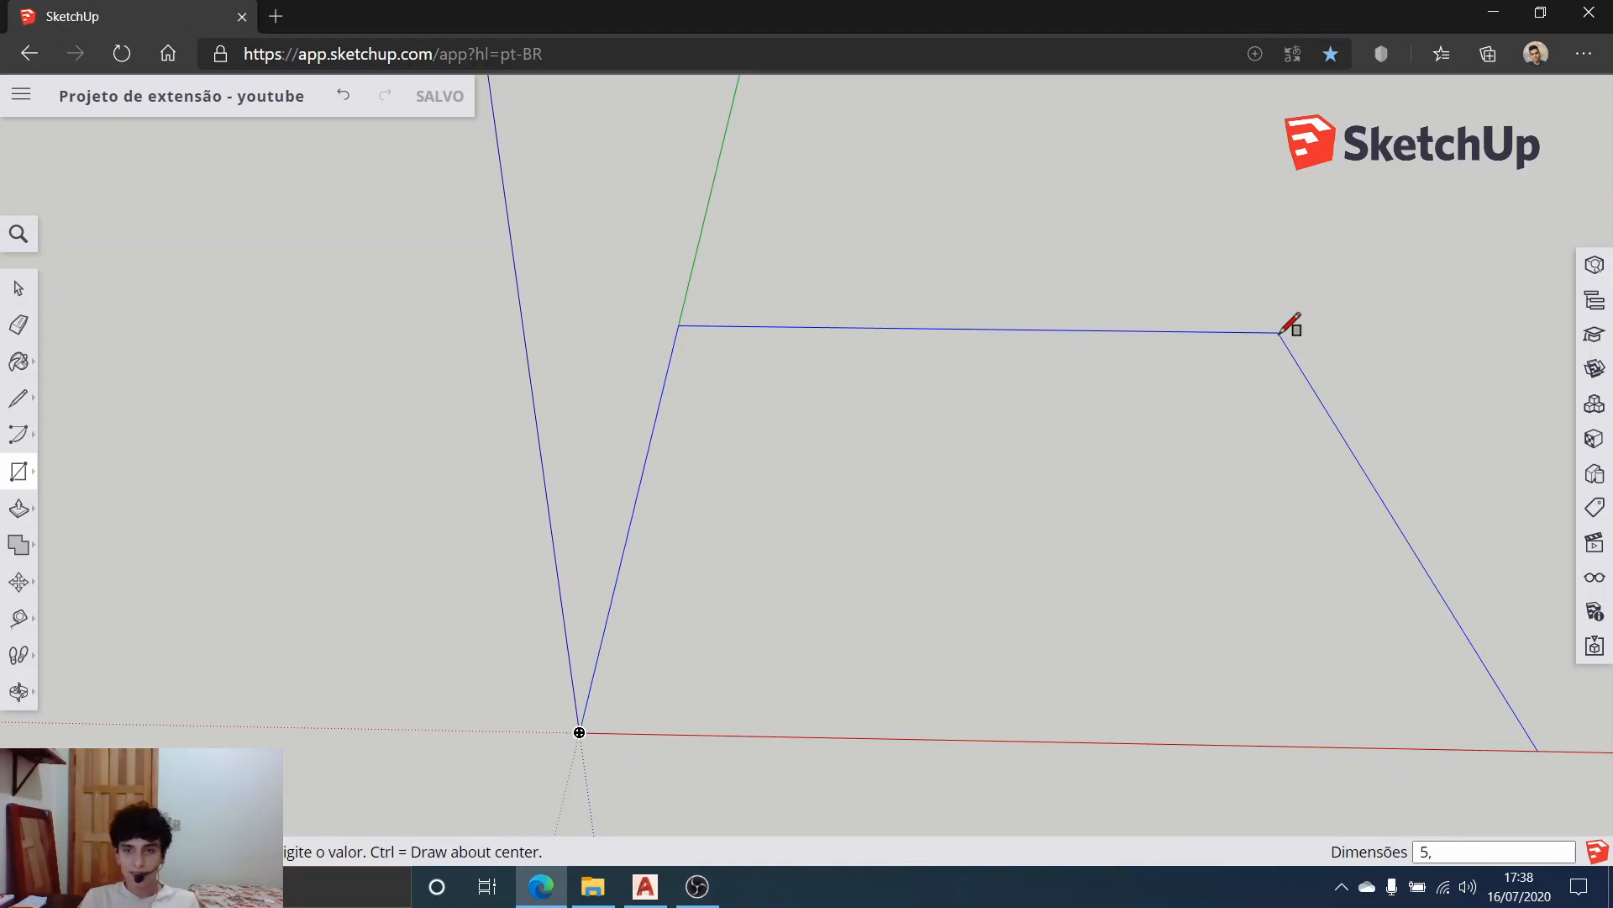
type(",")
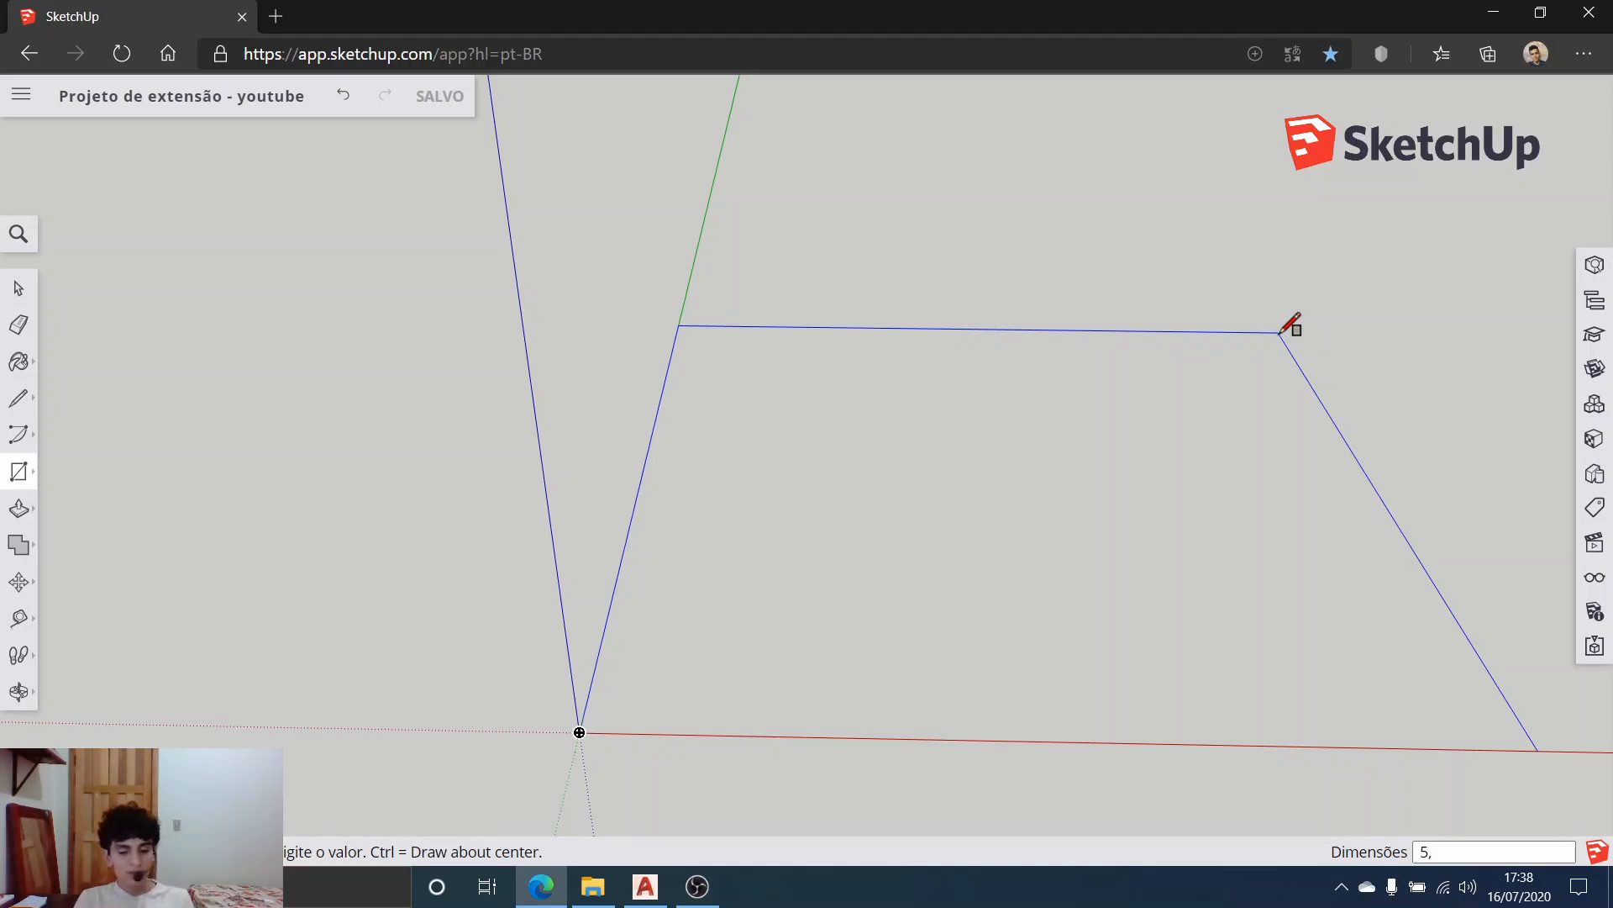
type("6")
key("Return")
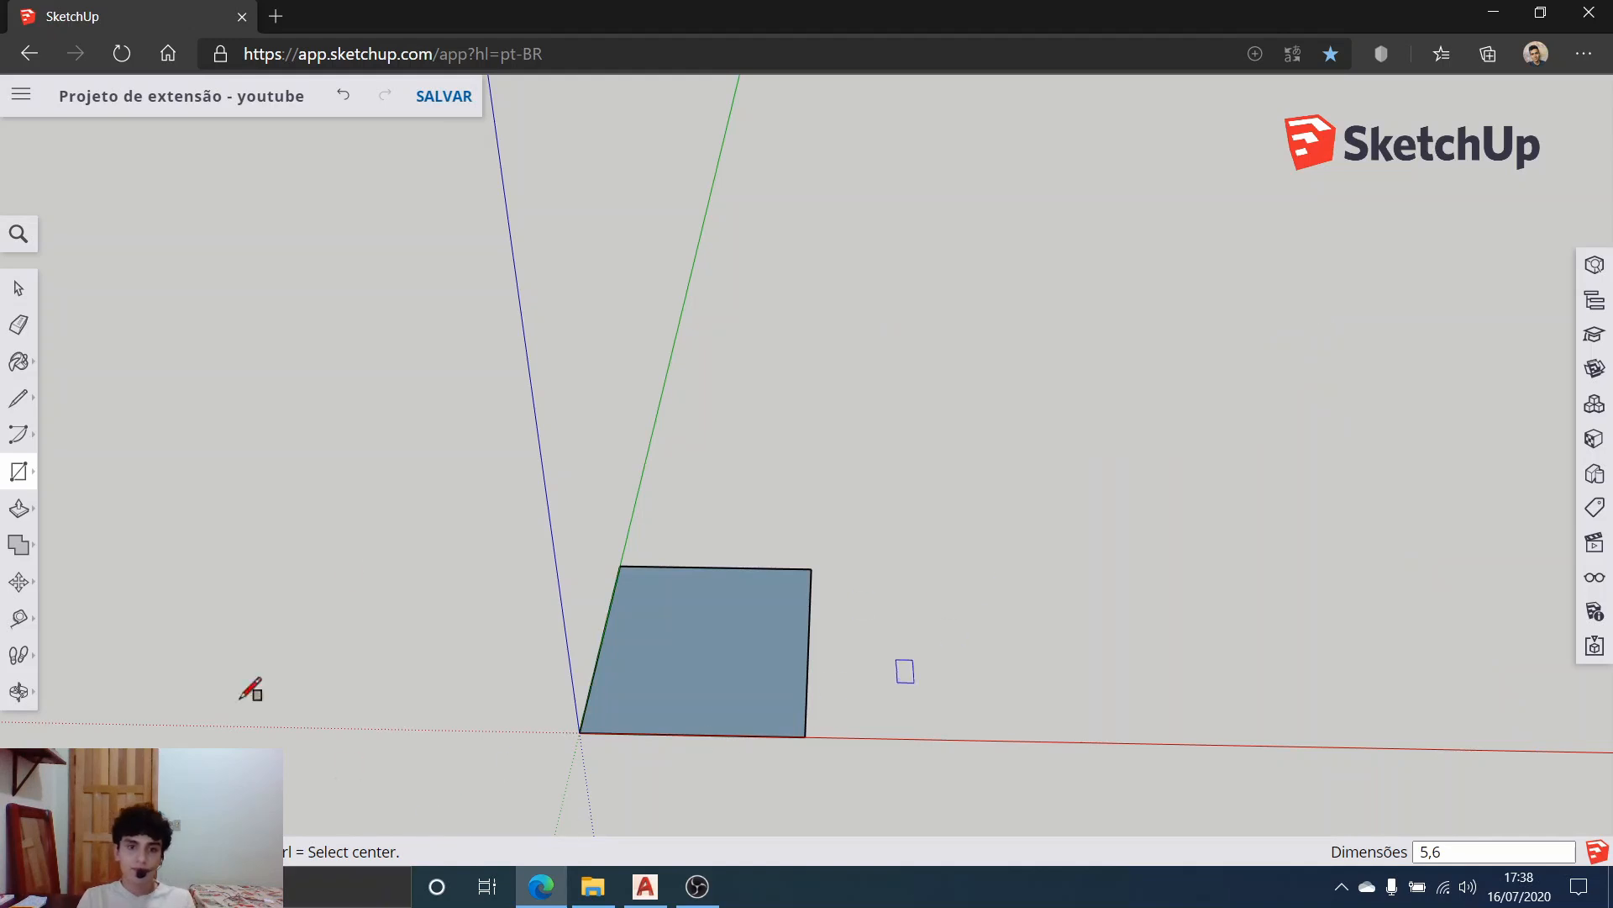
Step: Try a freehand inward Offset of the rectangle's outline and undo it
scroll(663, 683, "up", 6)
mouse_move(666, 684)
middle_mouse_down()
mouse_move(688, 689)
mouse_move(693, 663)
middle_mouse_up()
scroll(694, 660, "down", 1)
scroll(865, 622, "down", 1)
middle_click_drag(1017, 536, 1031, 636)
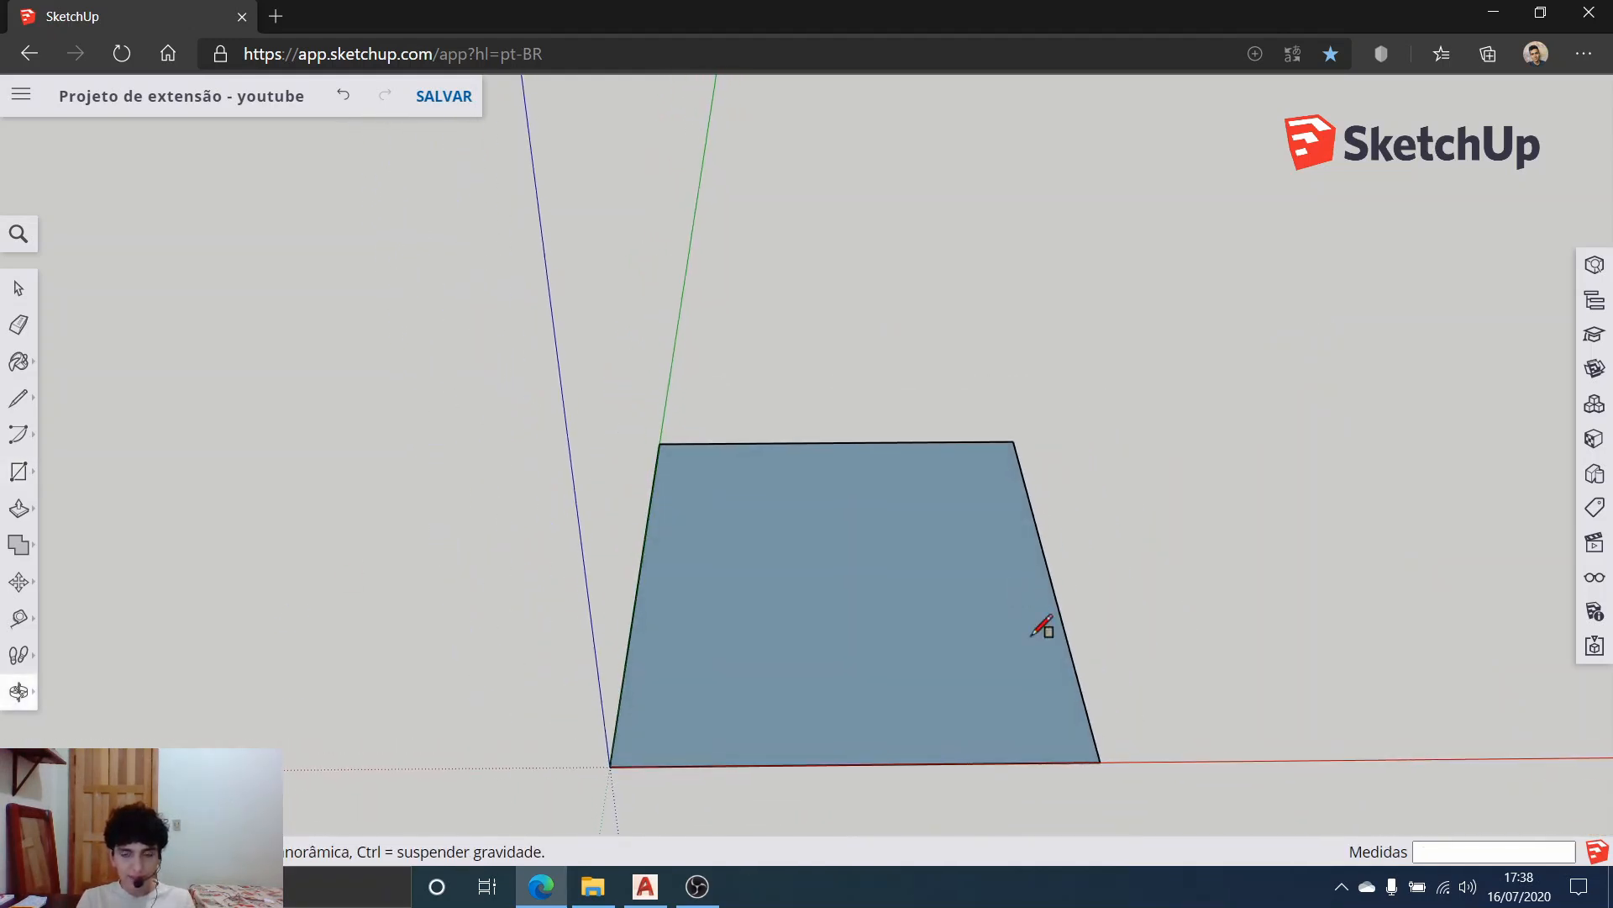
scroll(943, 705, "up", 1)
scroll(1013, 647, "up", 2)
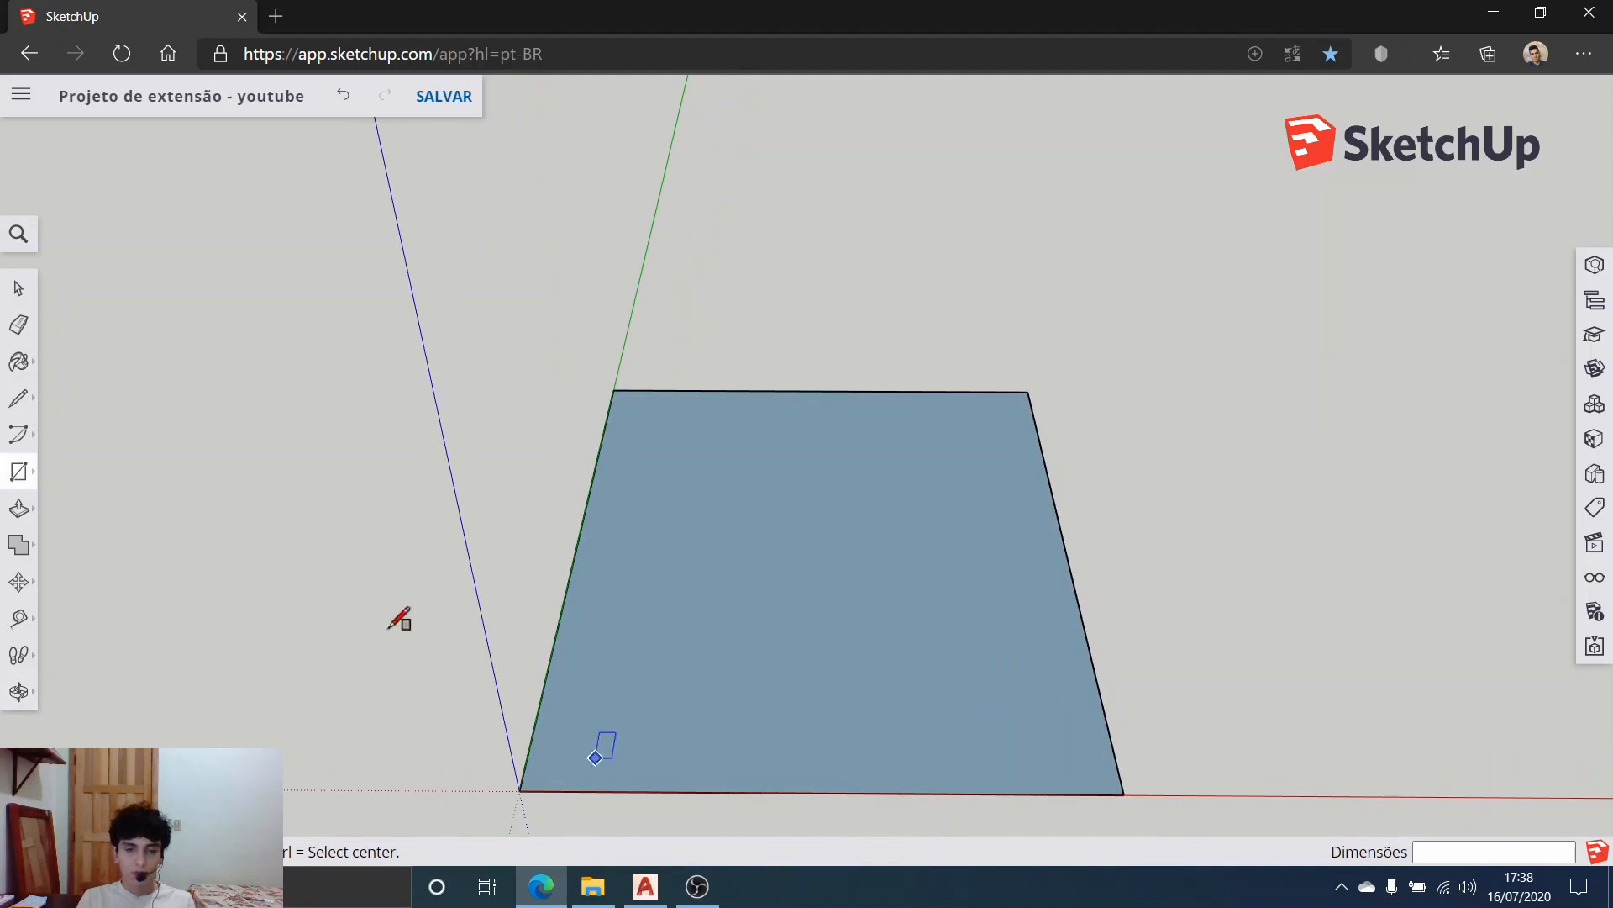
left_click(19, 288)
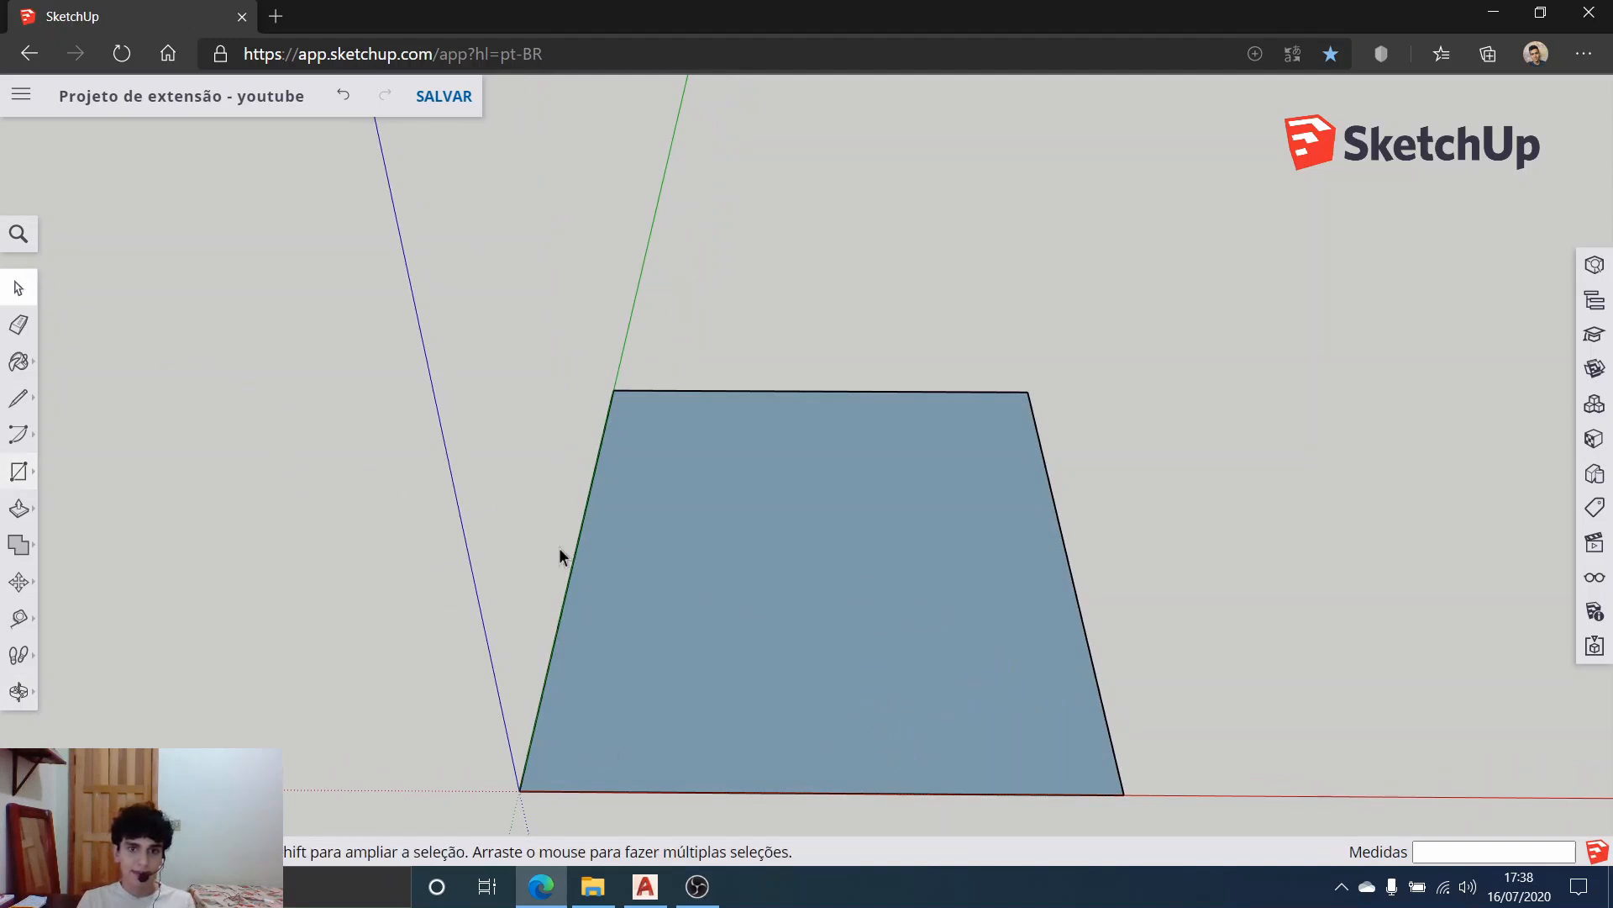
left_click(30, 506)
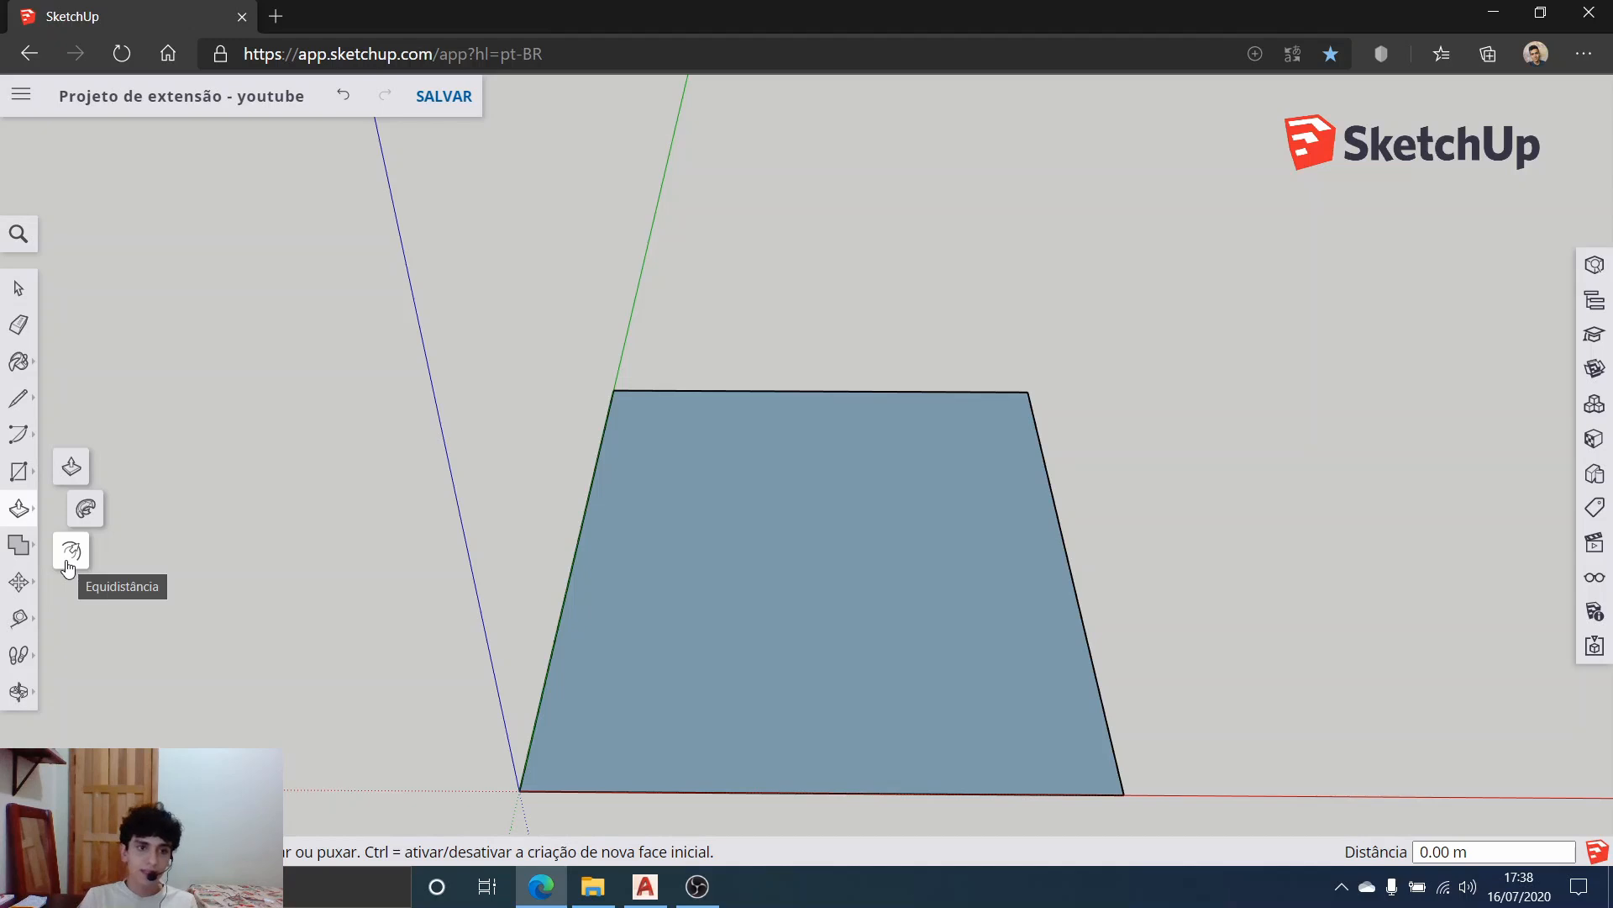
left_click(70, 557)
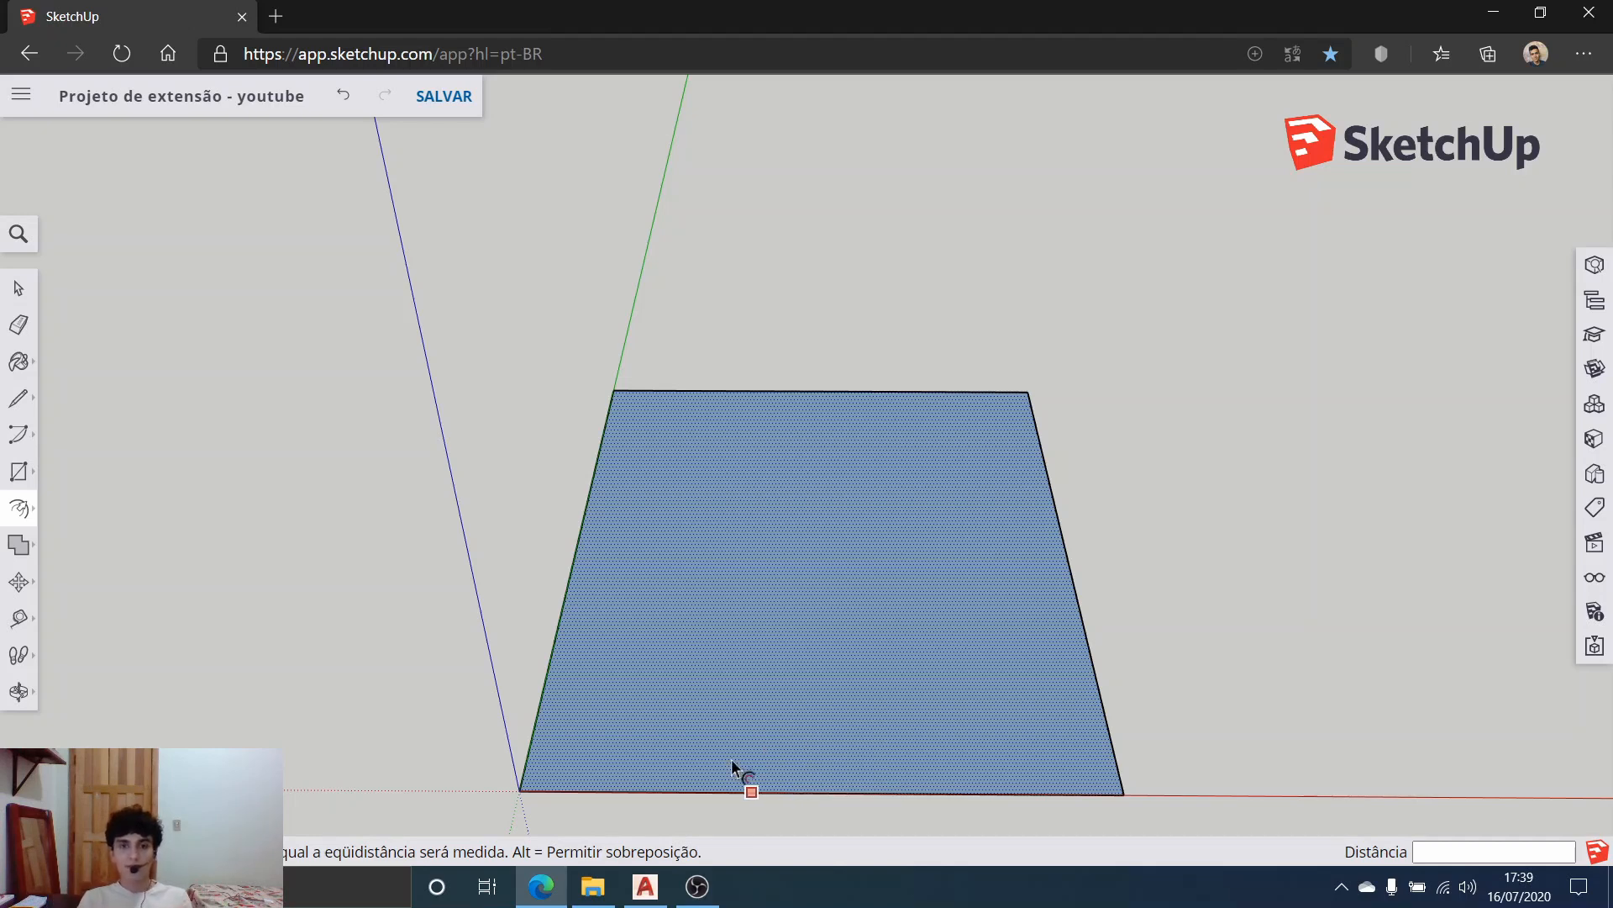
left_click(857, 755)
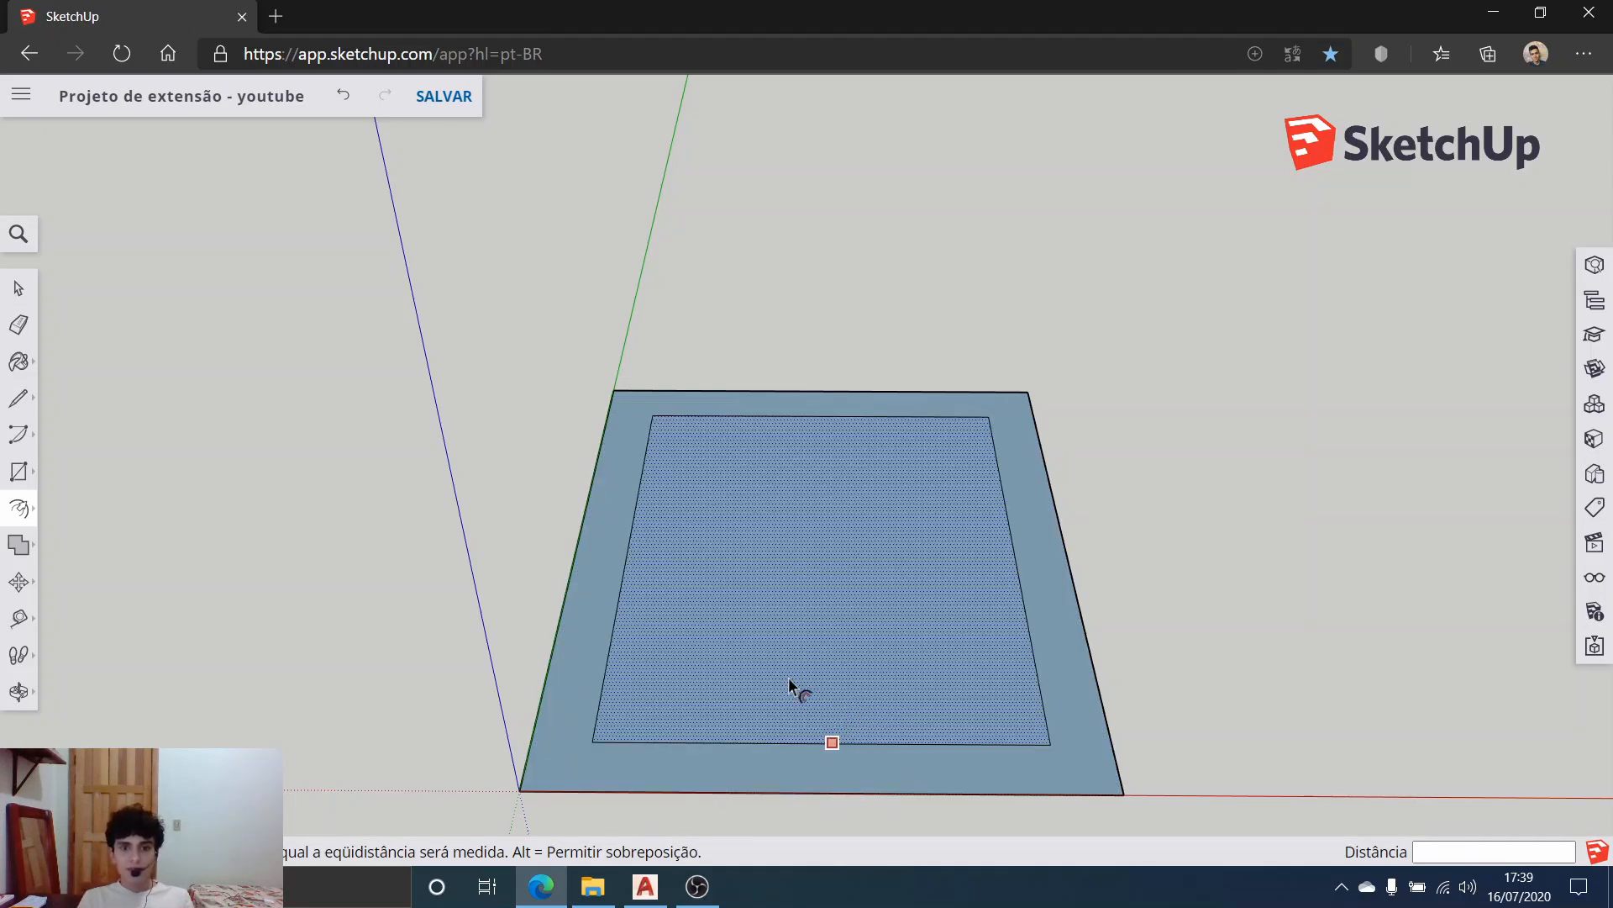
left_click(343, 95)
Step: Offset the rectangle's outline inward by 0.15 m to form the wall thickness
left_click(791, 753)
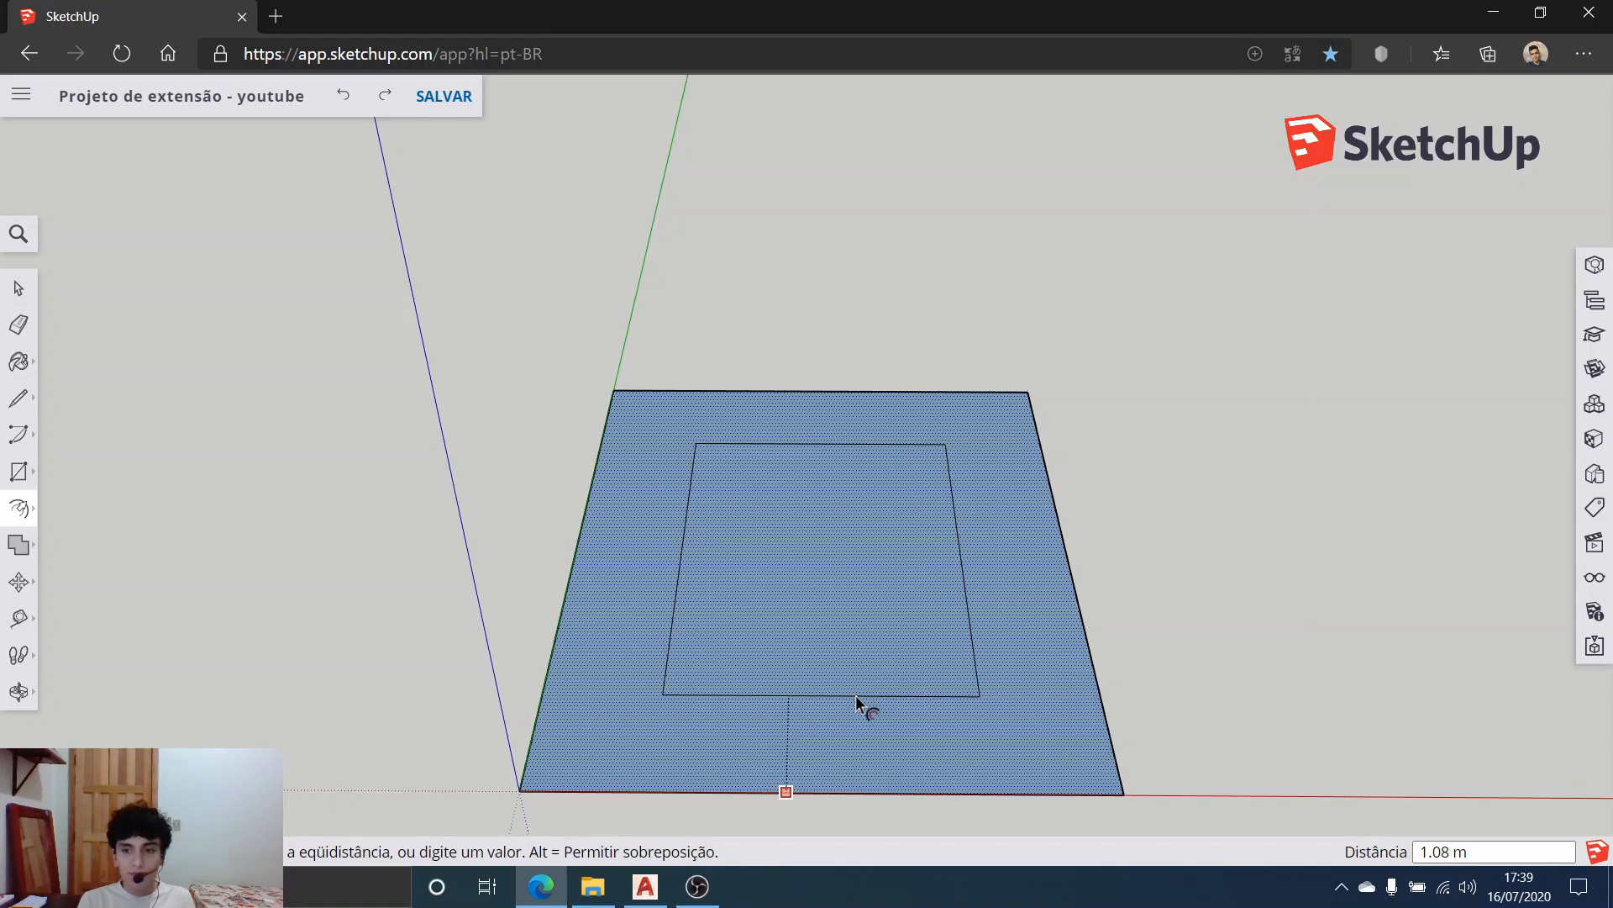
type(".")
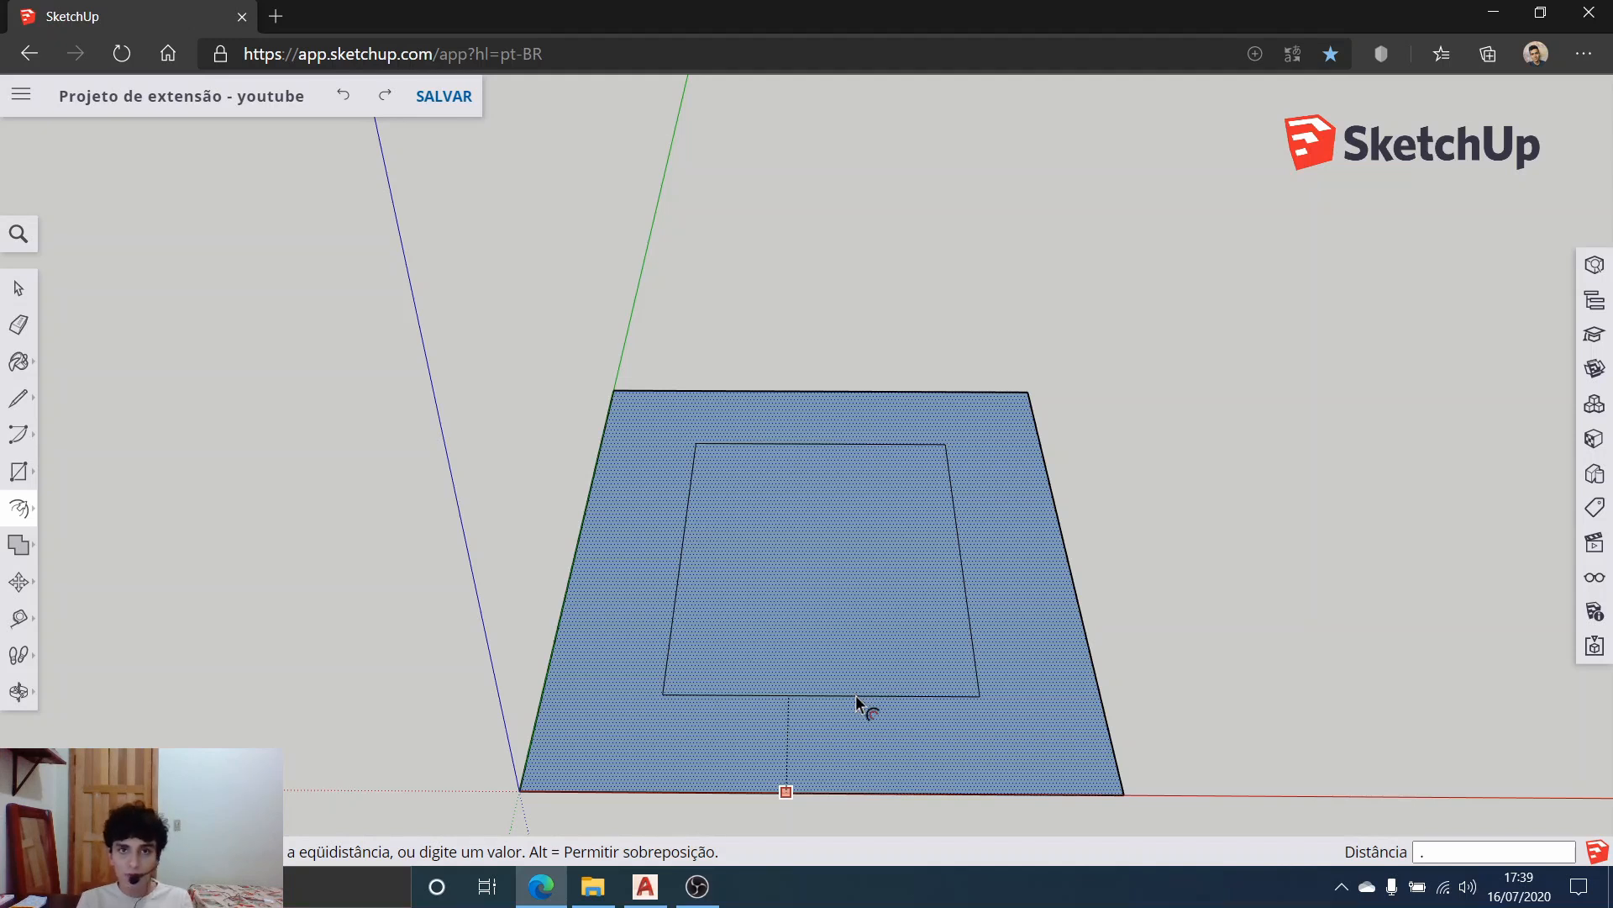
type("15")
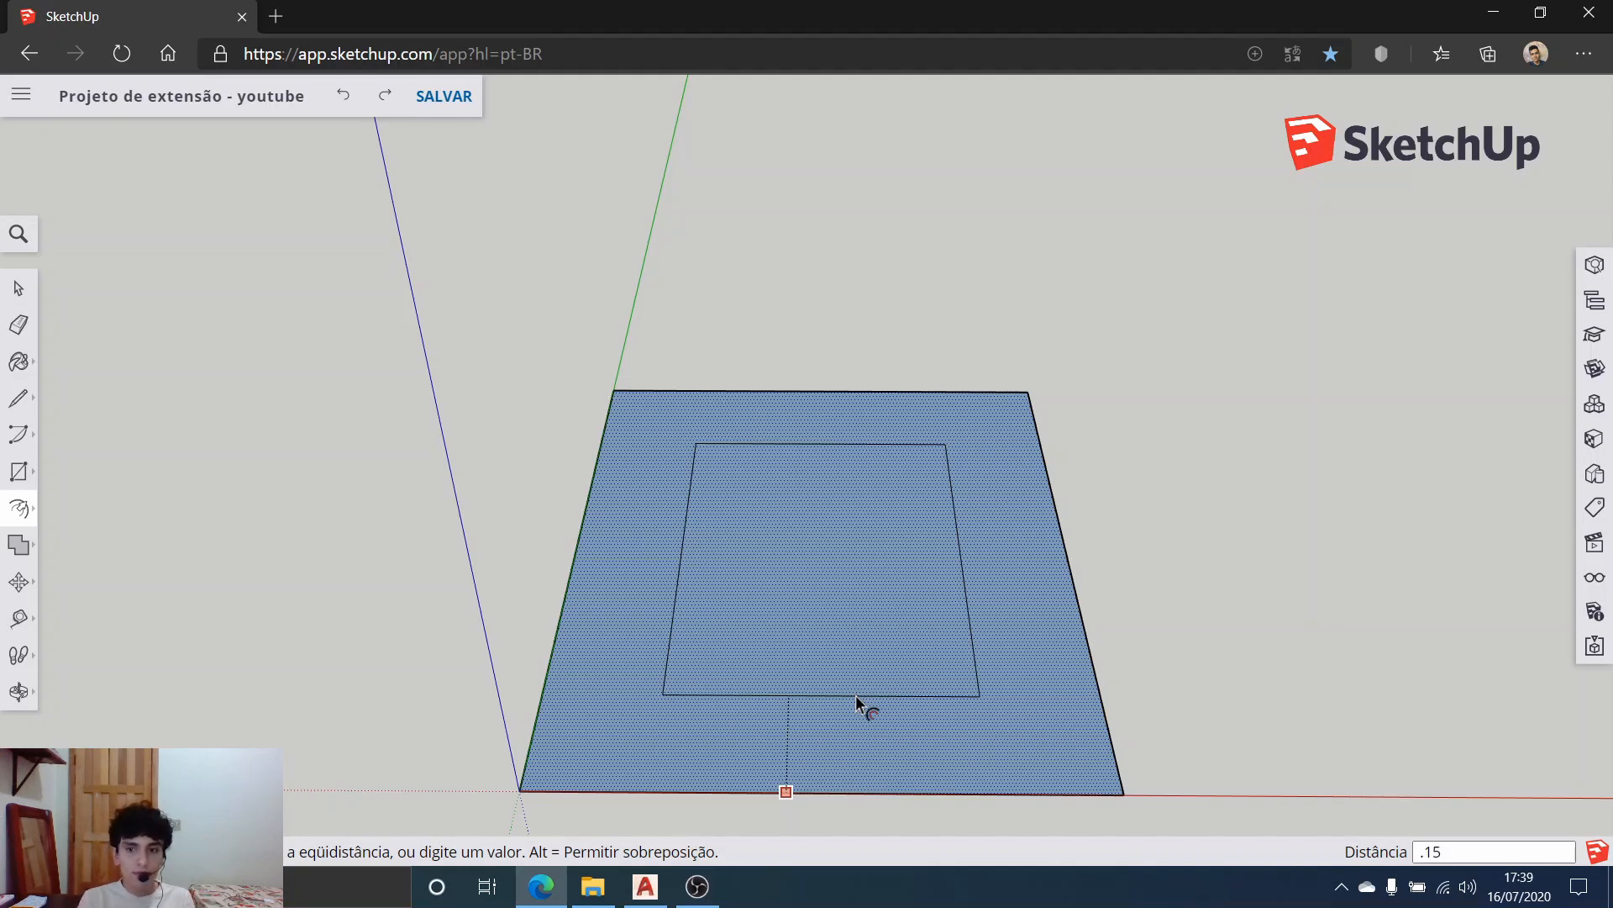
key("Return")
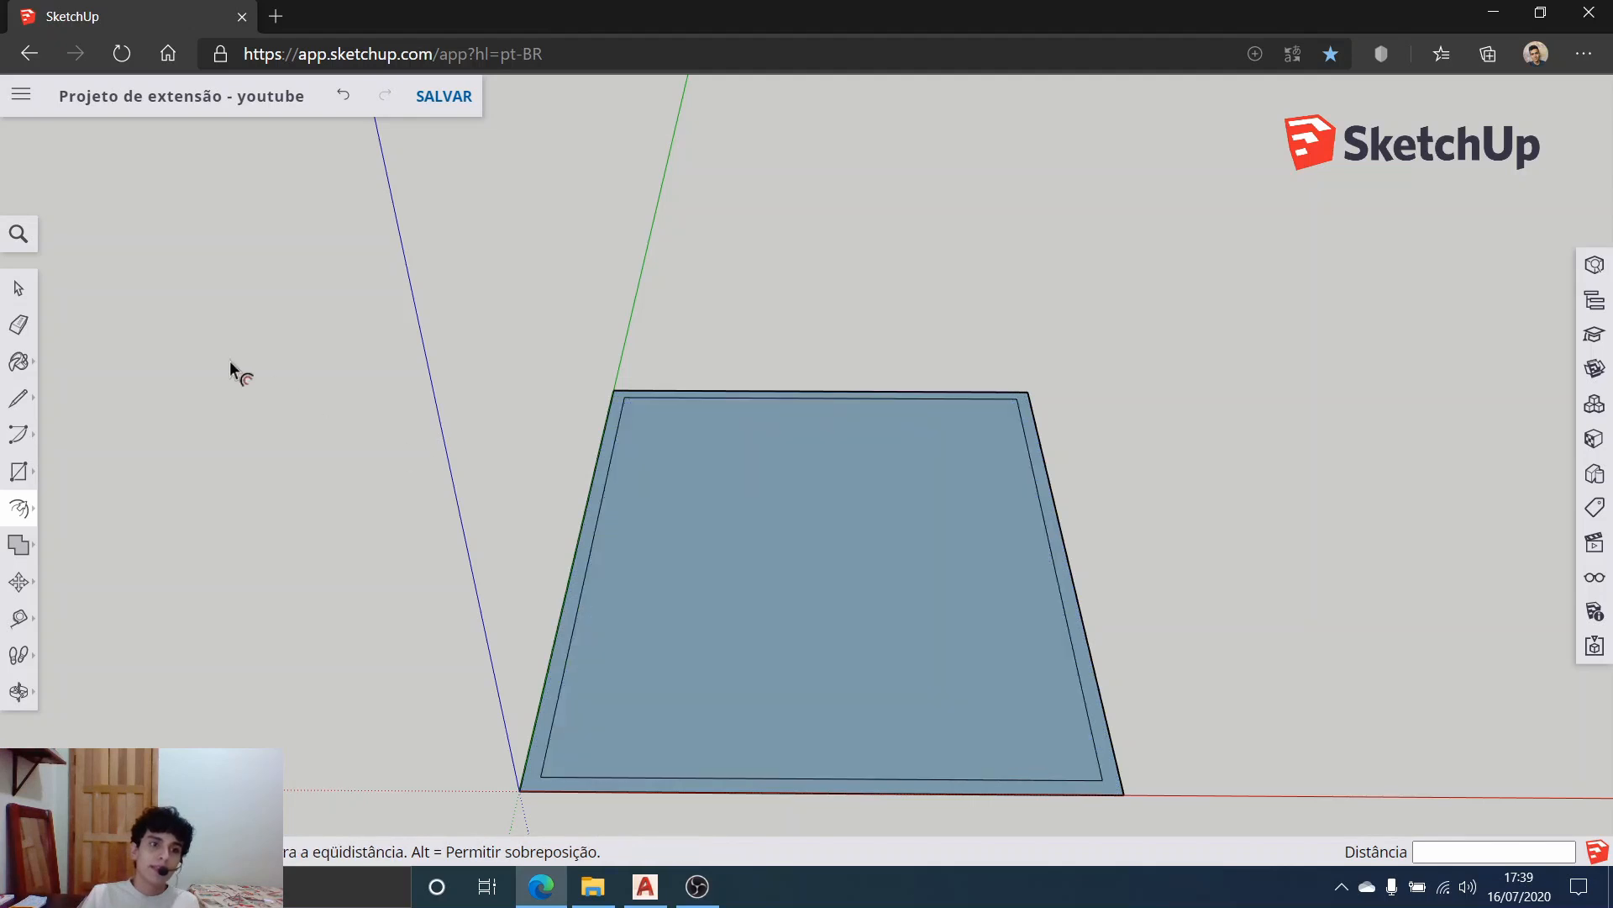
left_click(19, 289)
Step: Examine the rectangle and its inner offset border from several angles
scroll(1094, 791, "up", 3)
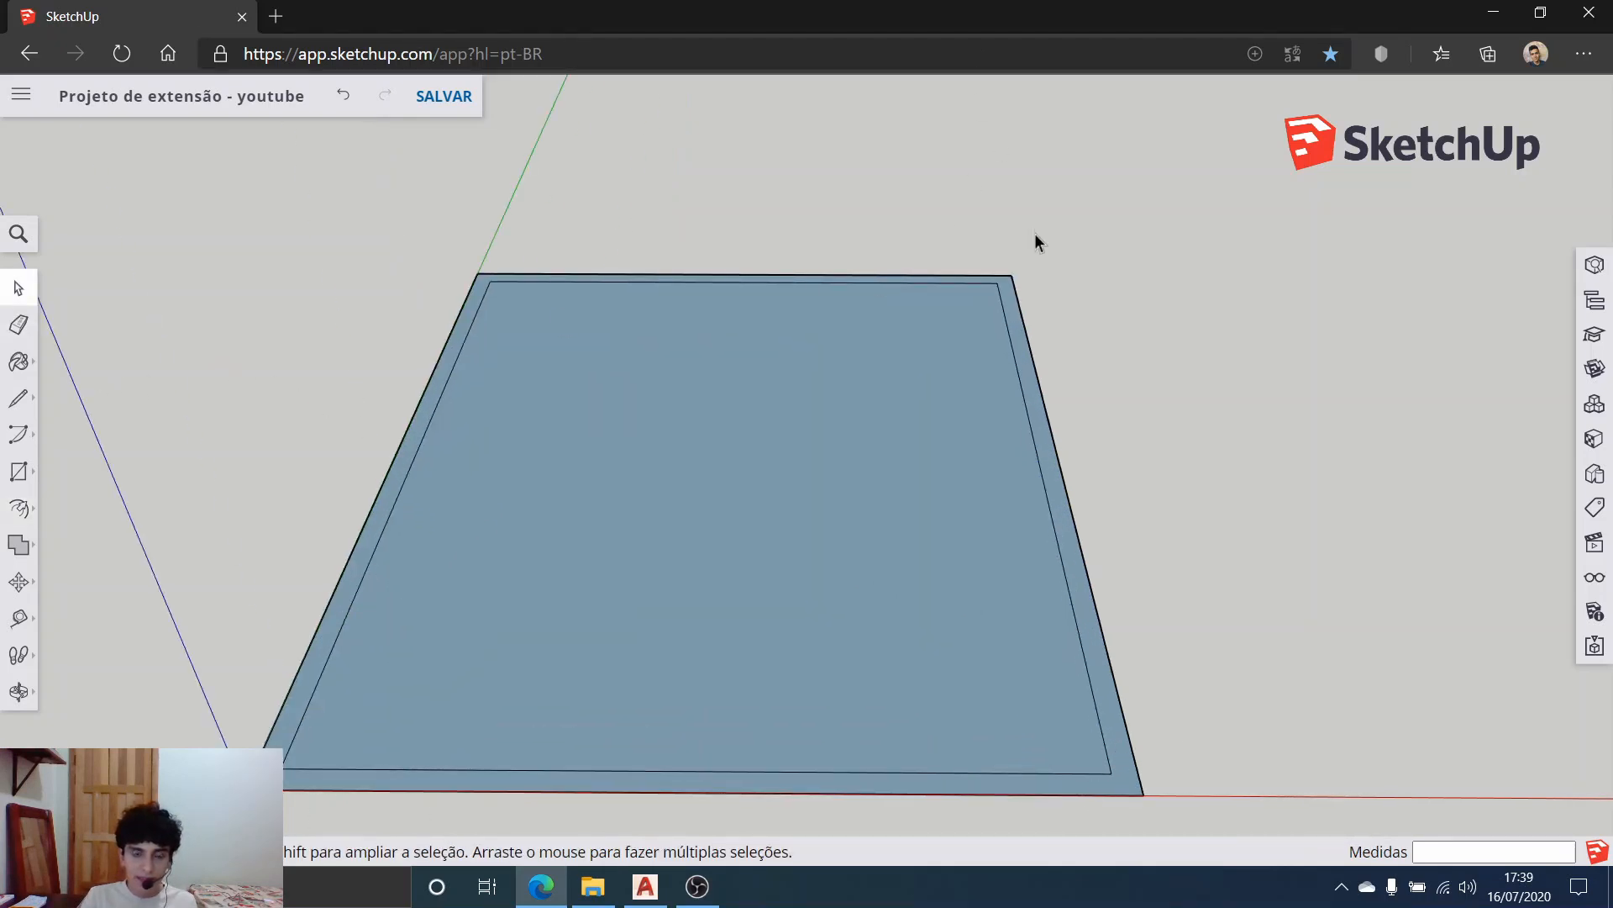
middle_click_drag(1037, 242, 1074, 279)
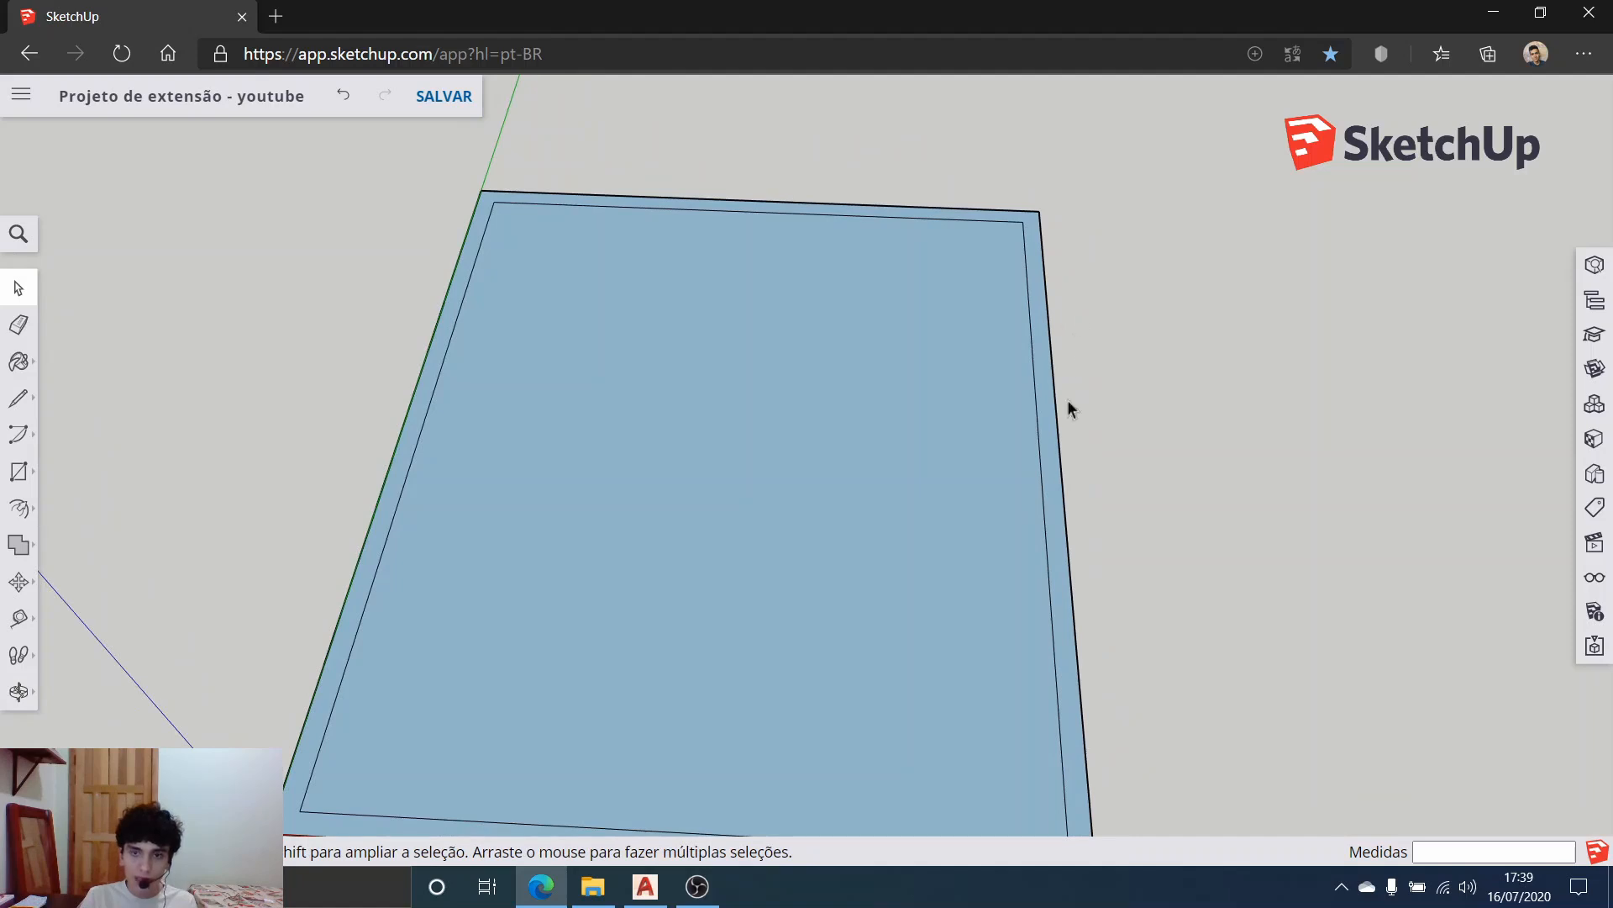
scroll(1044, 504, "down", 2)
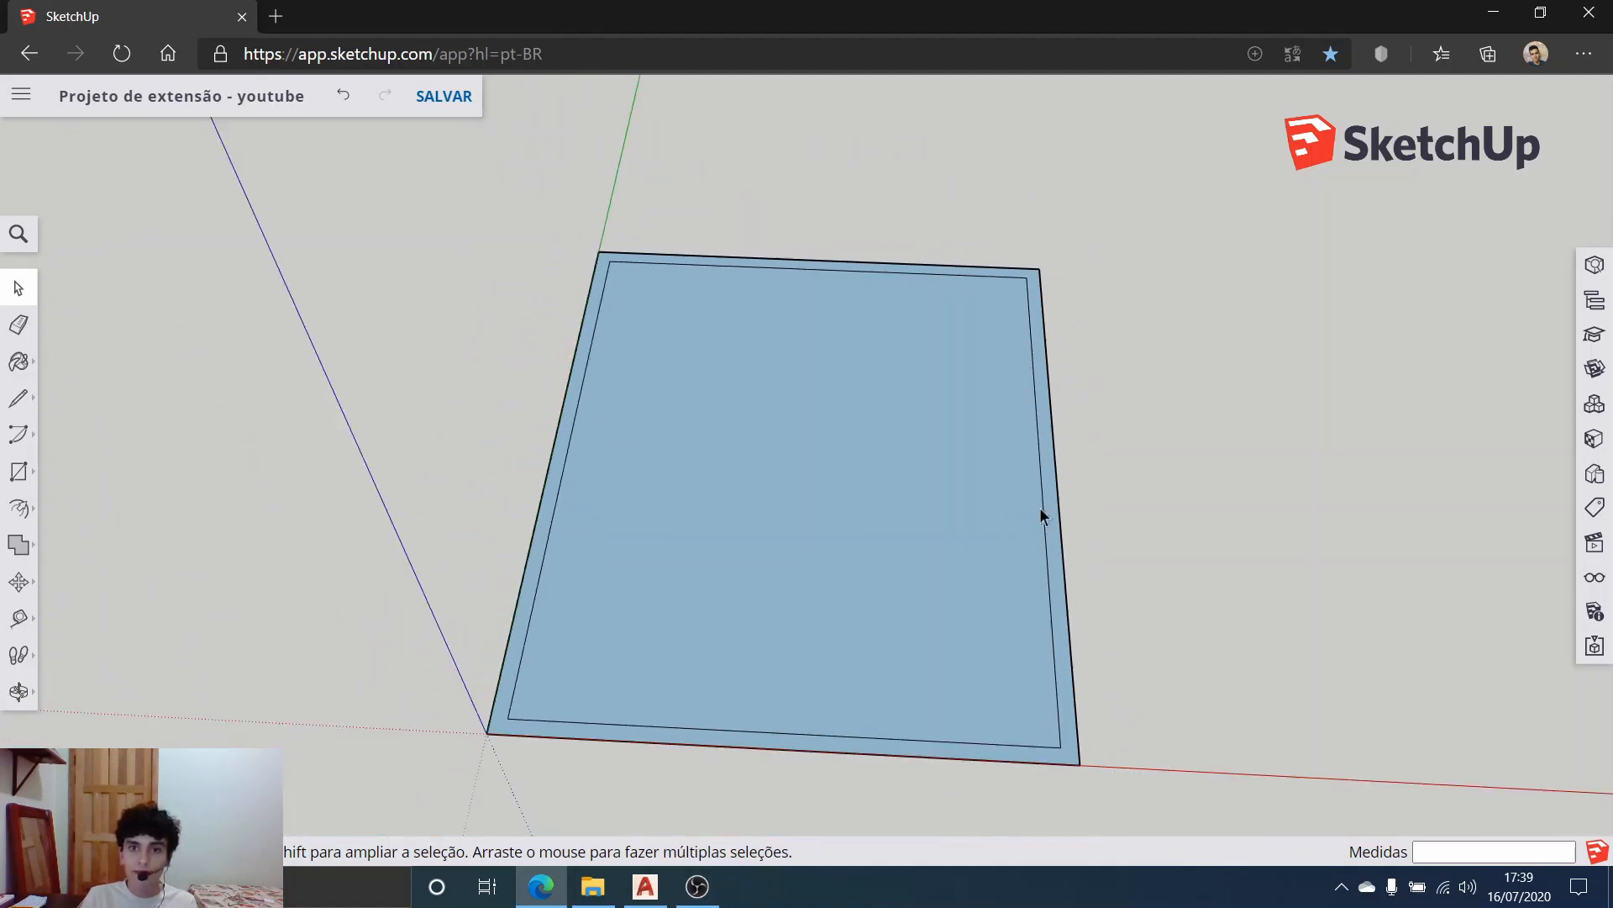
scroll(1029, 722, "up", 3)
scroll(874, 744, "up", 2)
scroll(425, 468, "down", 5)
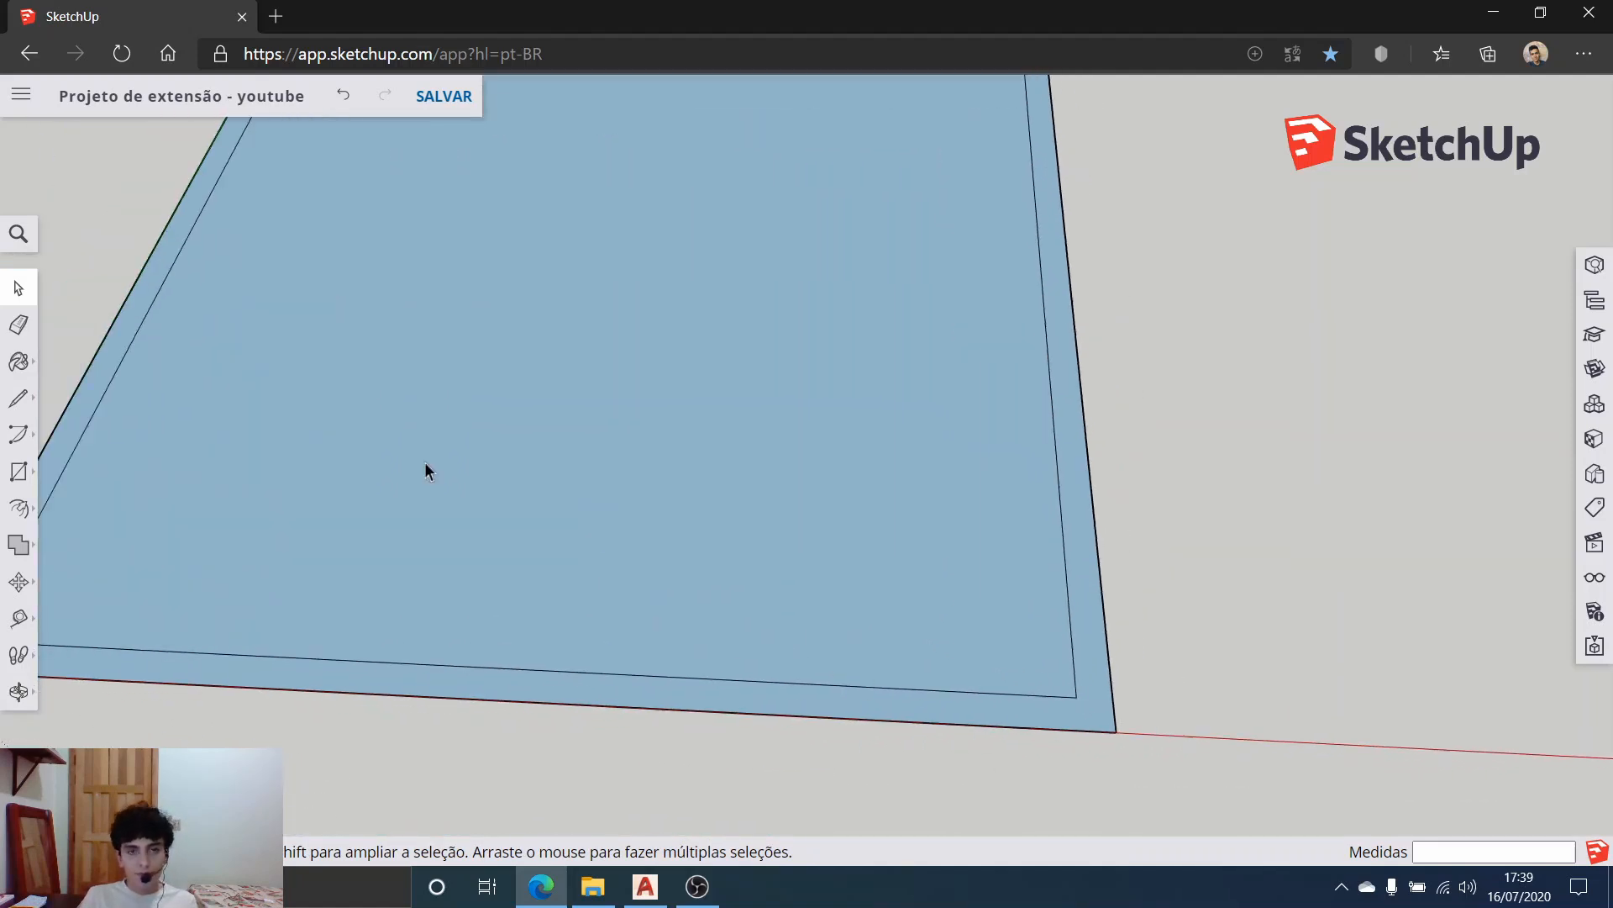
middle_click_drag(537, 515, 491, 460)
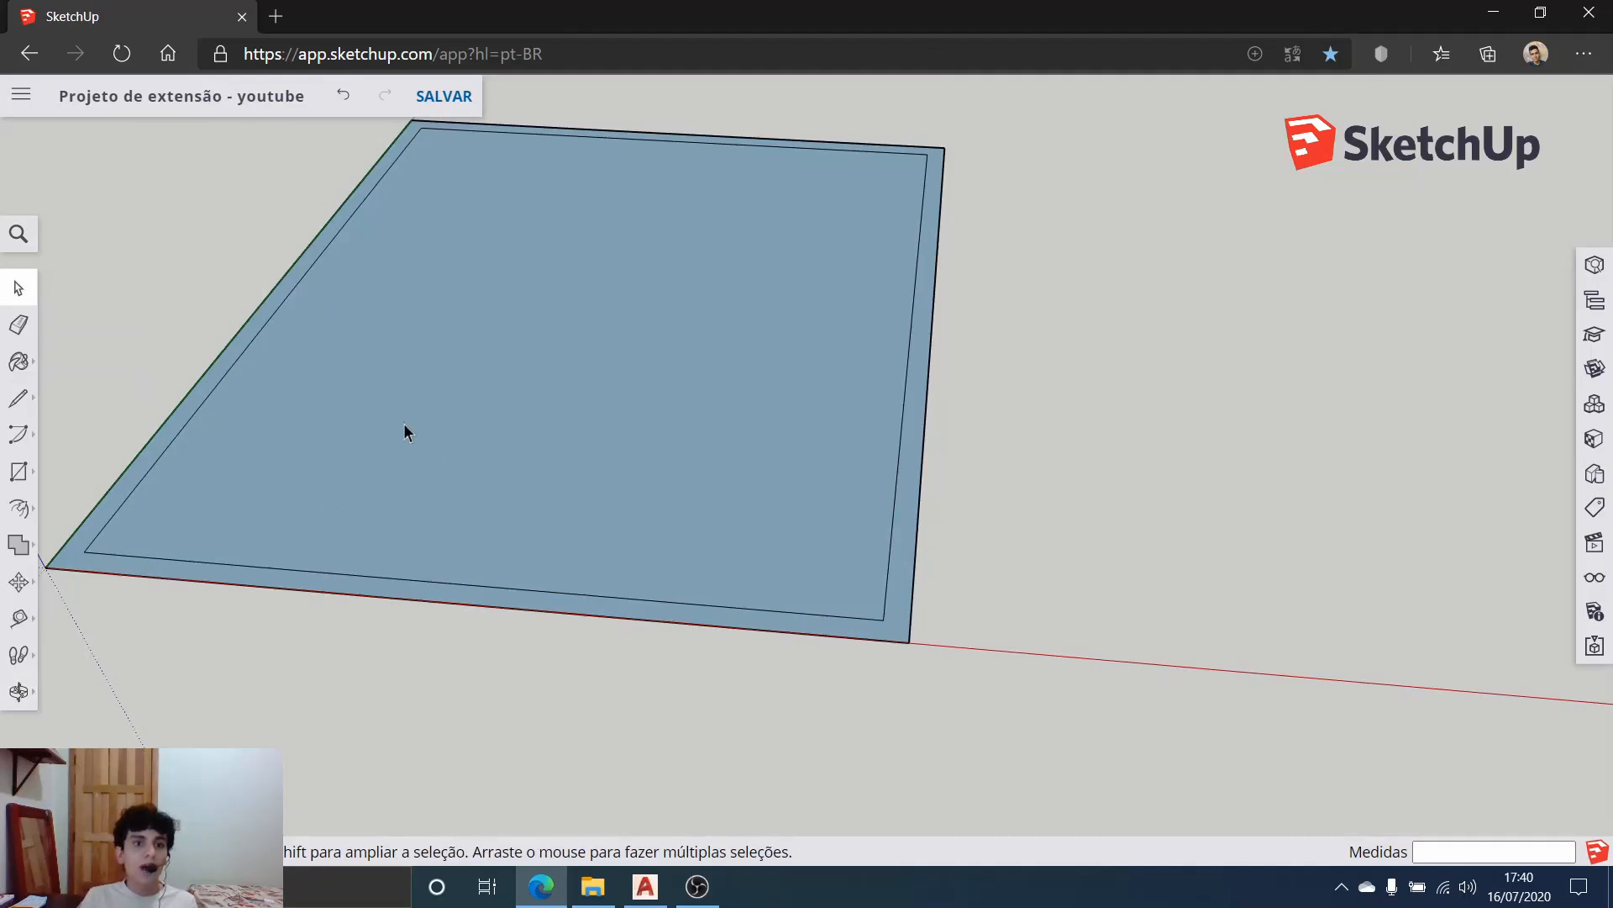
scroll(65, 570, "up", 1)
scroll(66, 570, "up", 1)
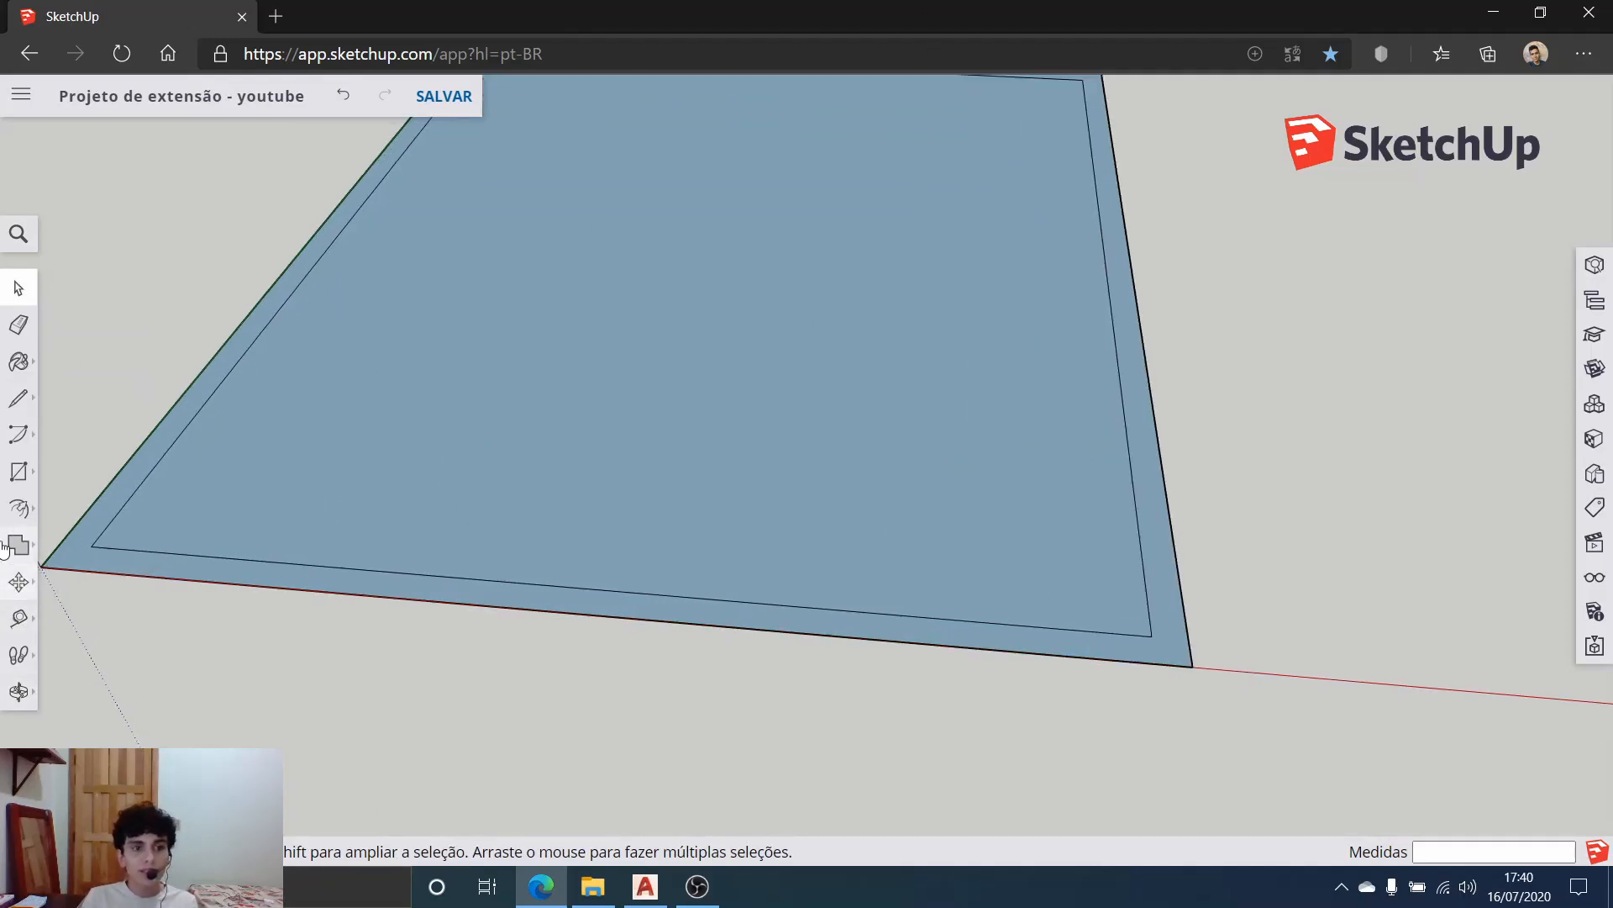
Step: Raise the border face between the two outlines by 3 m with Push/Pull to form the walls
left_click(20, 510)
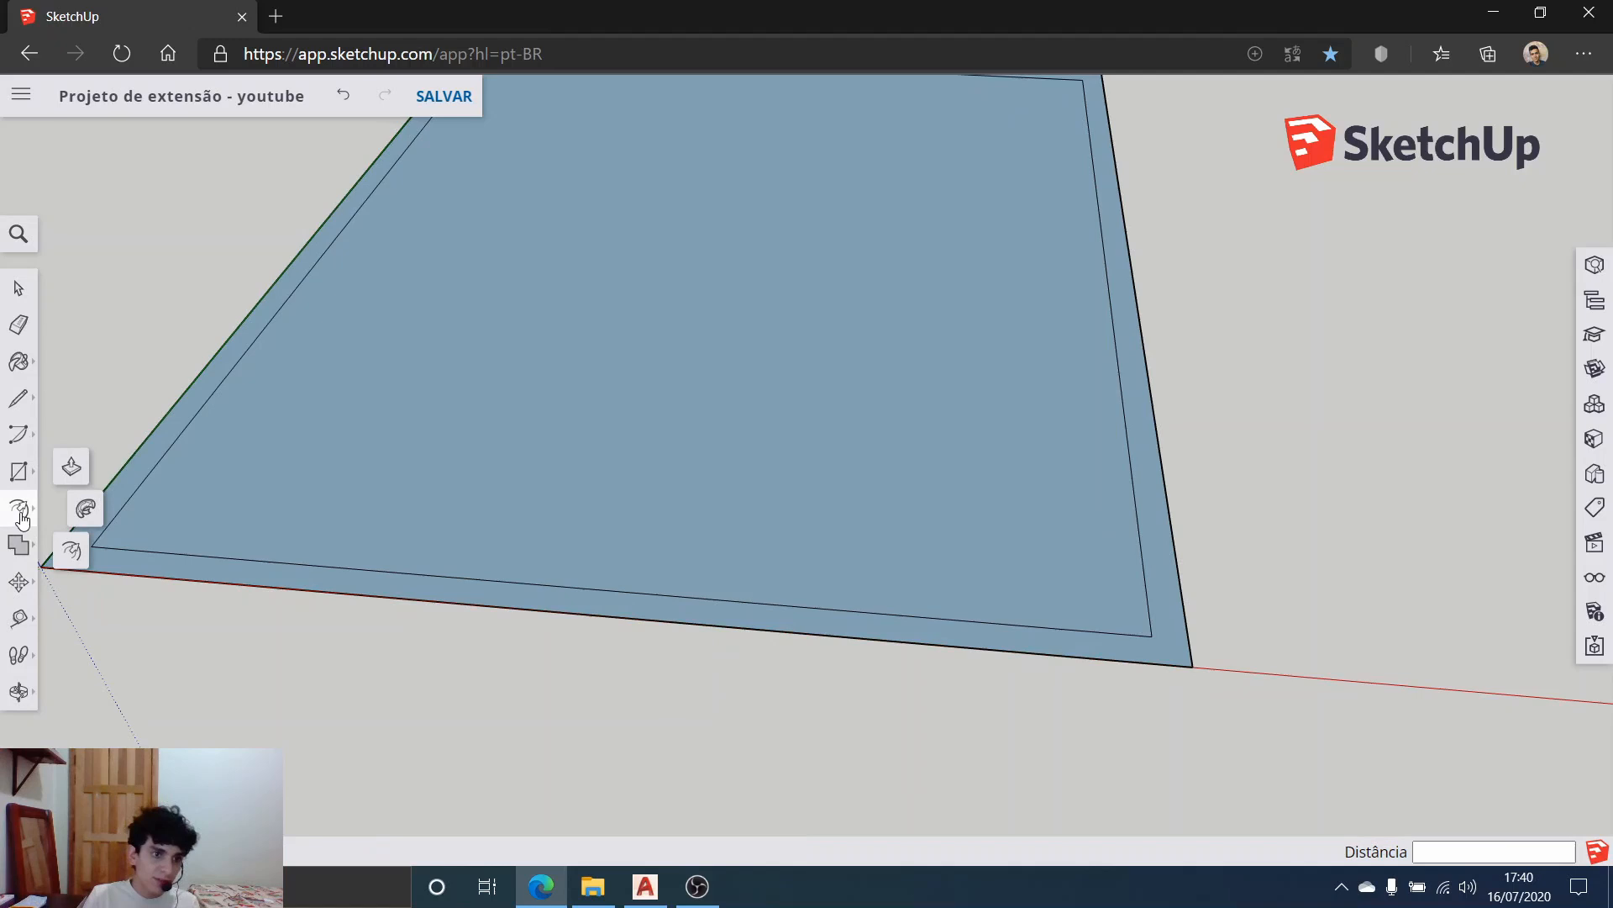
left_click(70, 467)
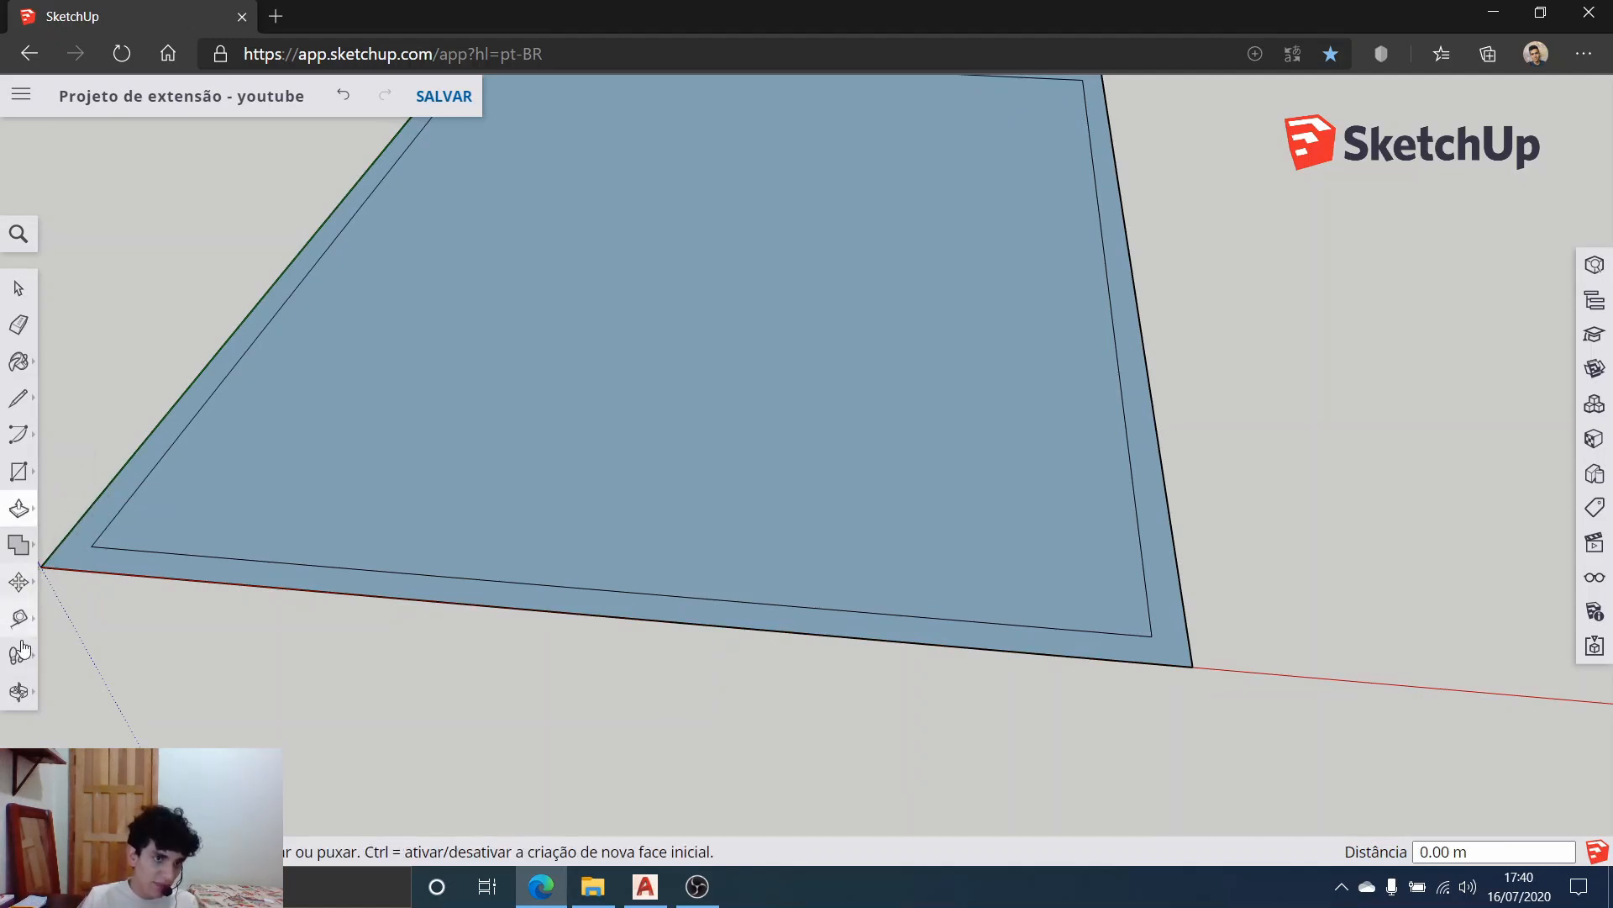
scroll(1172, 651, "up", 1)
scroll(1172, 652, "up", 1)
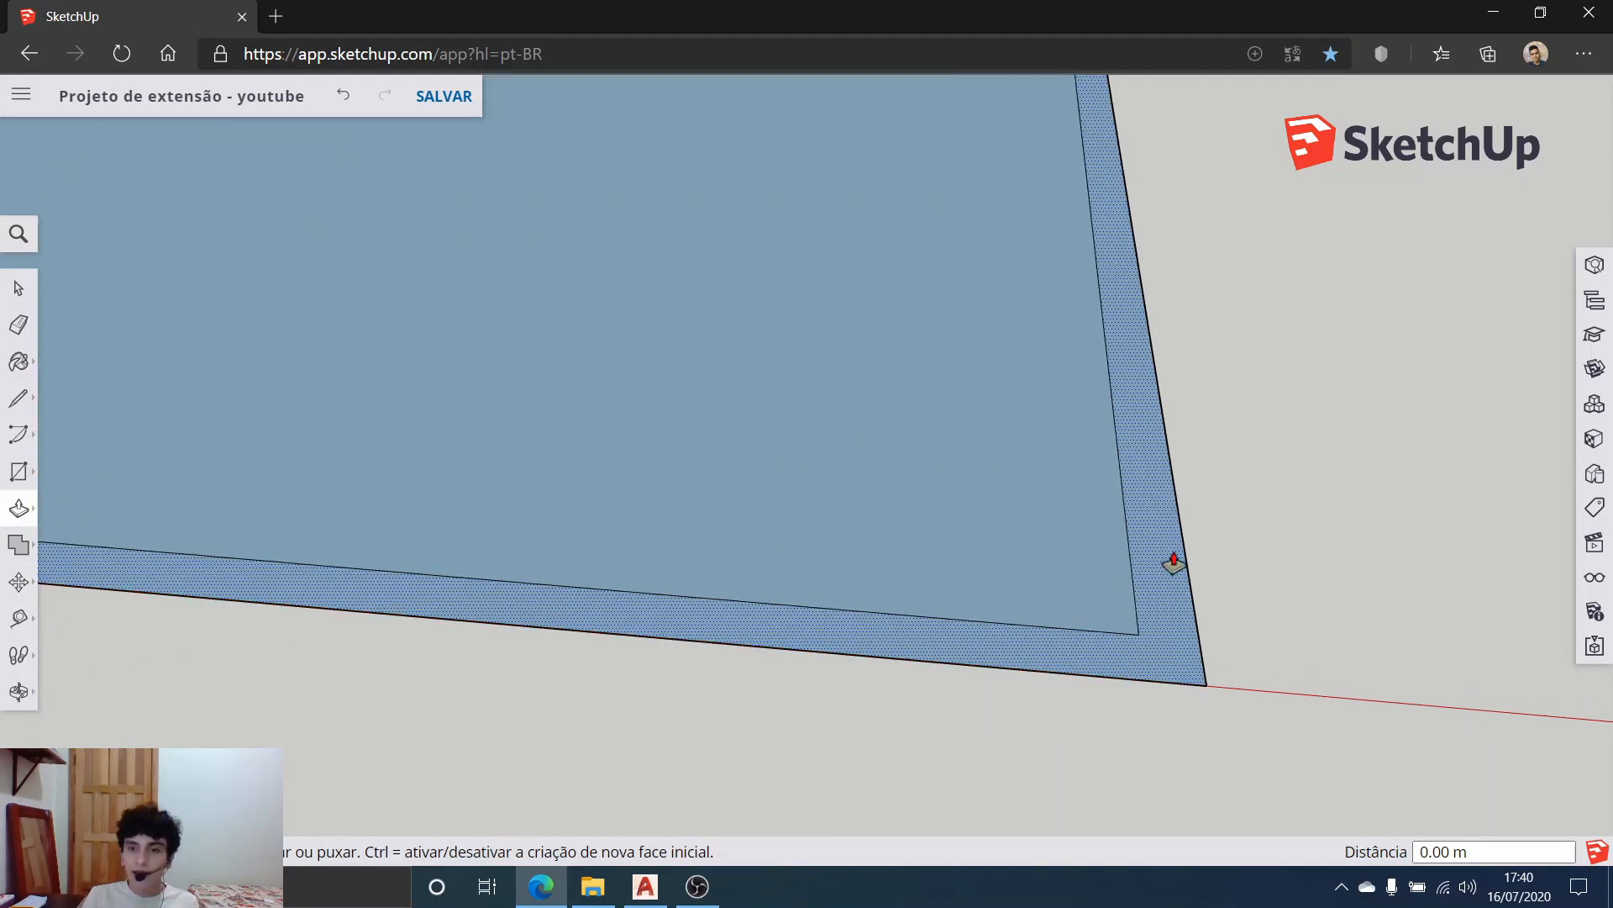
scroll(1156, 457, "up", 1)
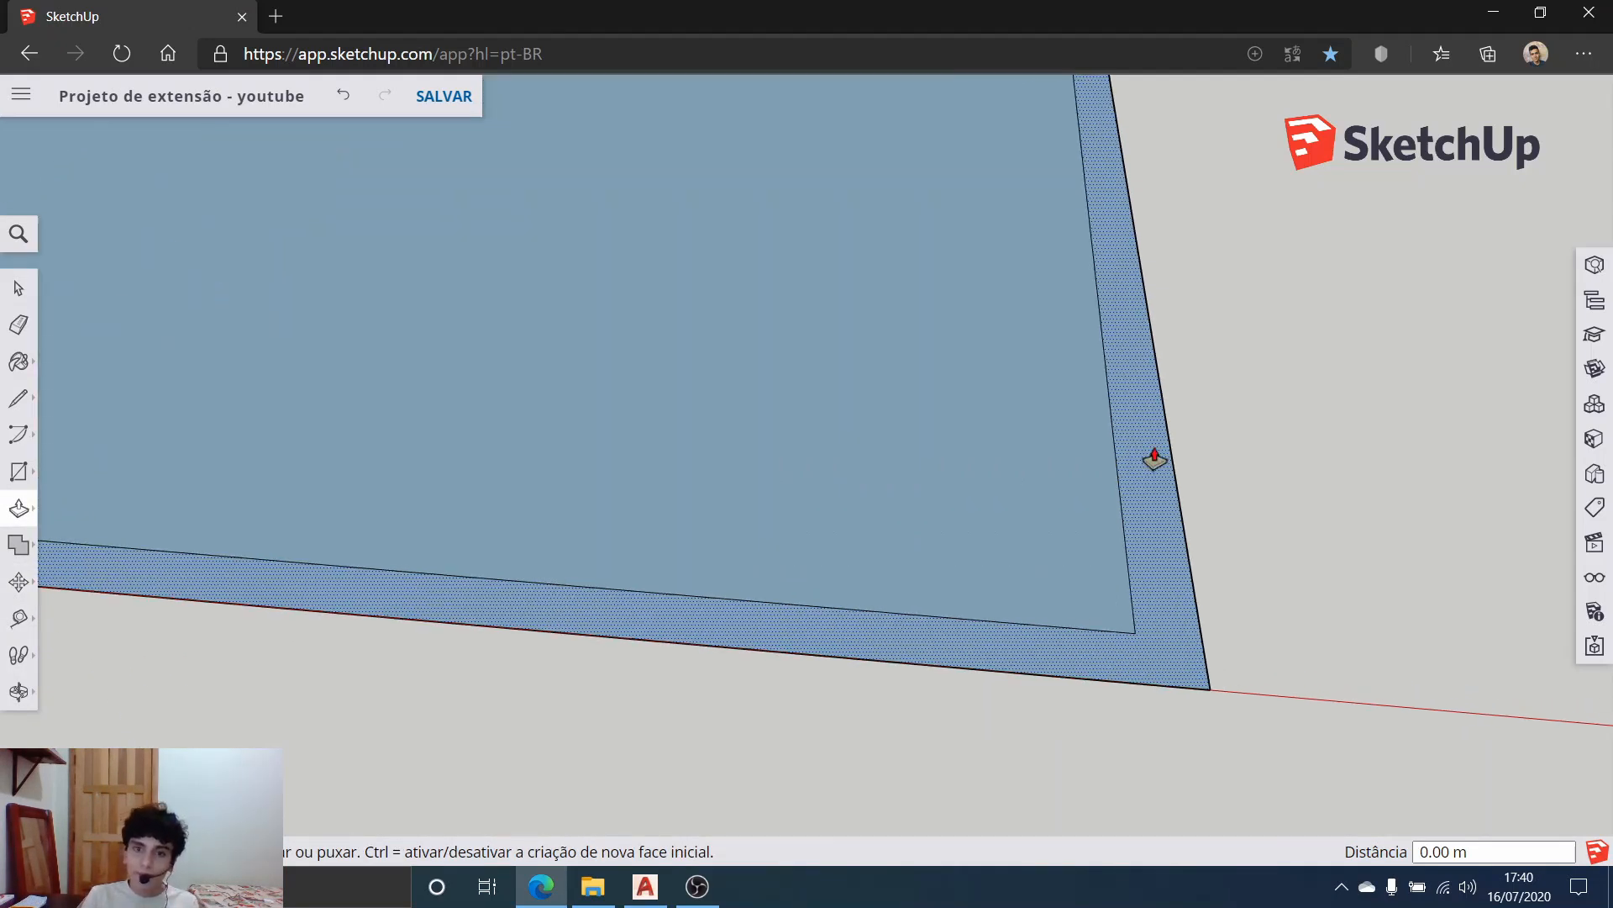
left_click(1156, 646)
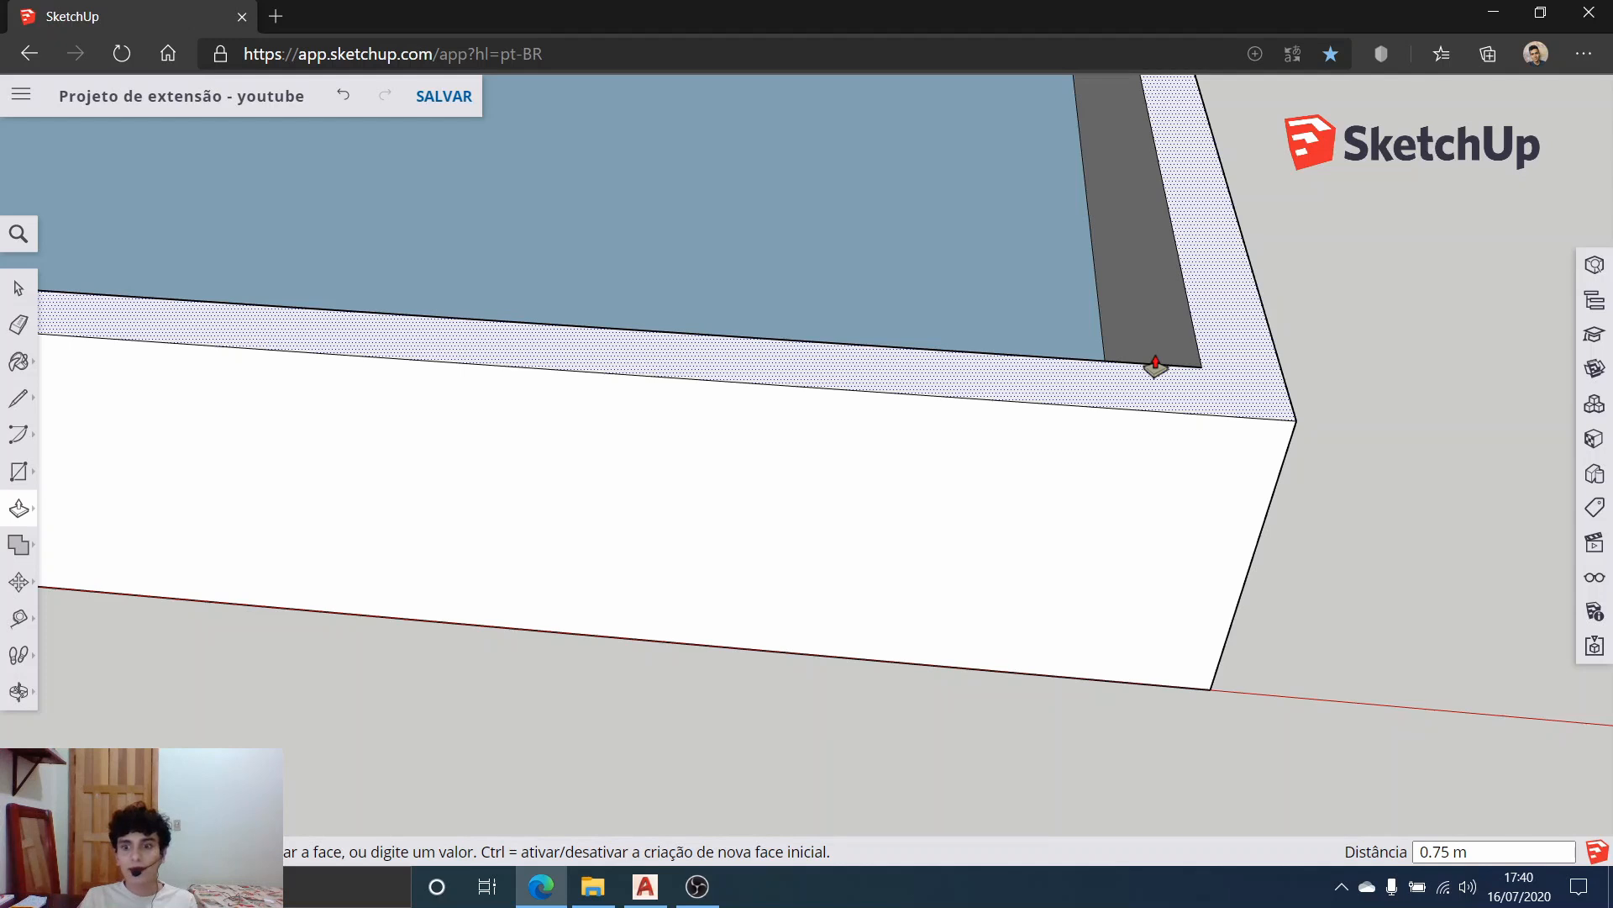
type("3")
key("Return")
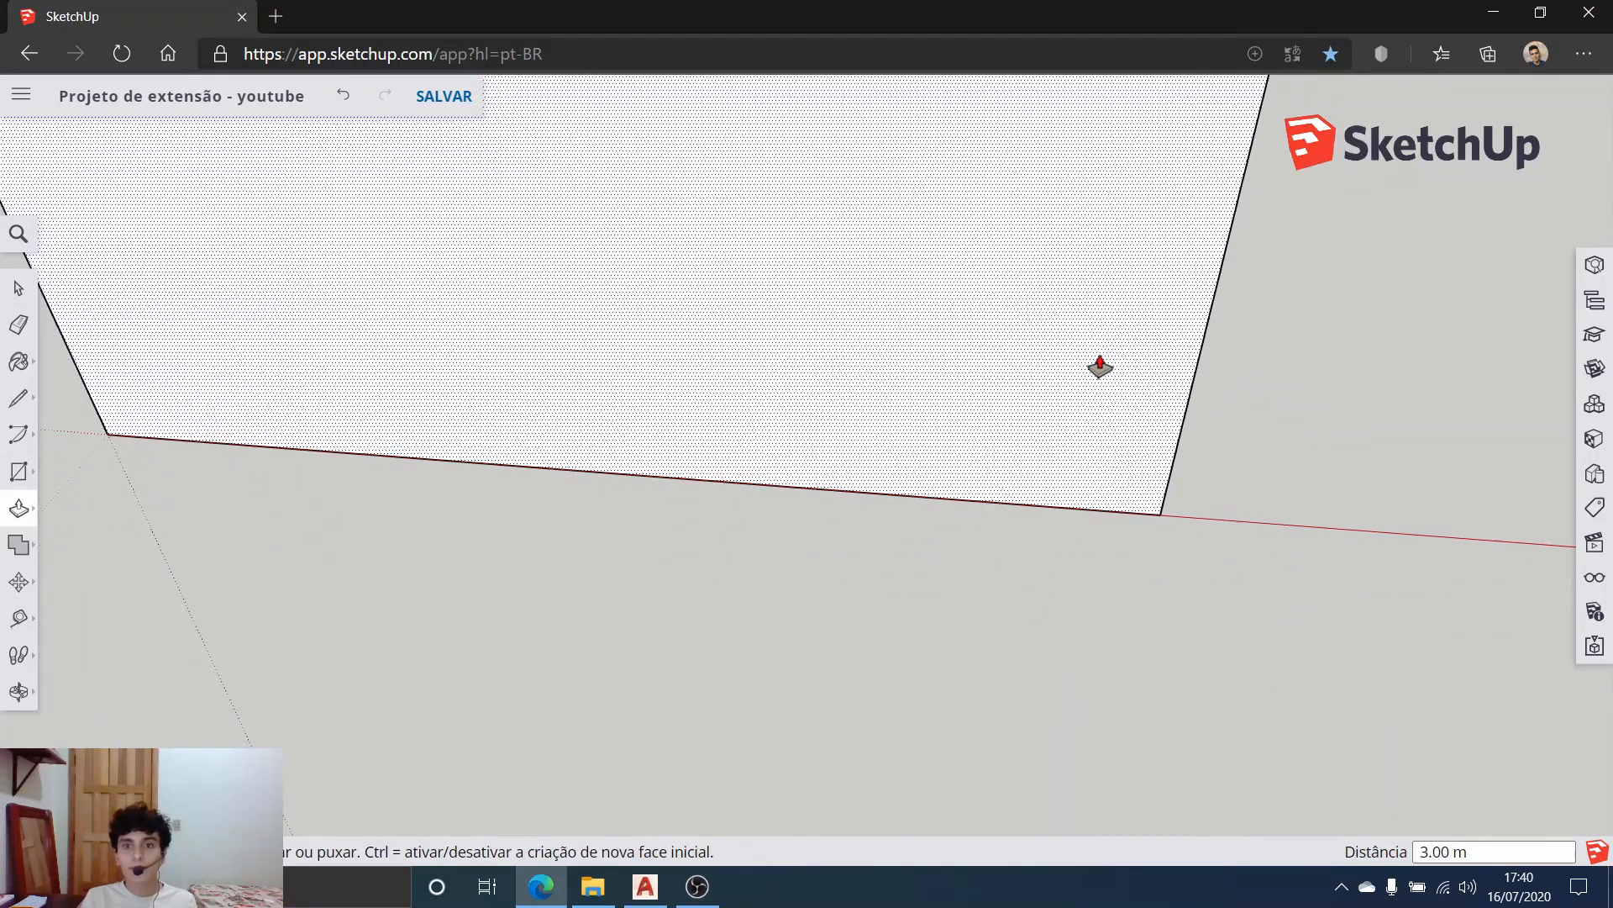
Step: Select the entire walled box, including its floor, and delete it from the model
scroll(1051, 389, "down", 5)
middle_click_drag(1051, 475, 1254, 622)
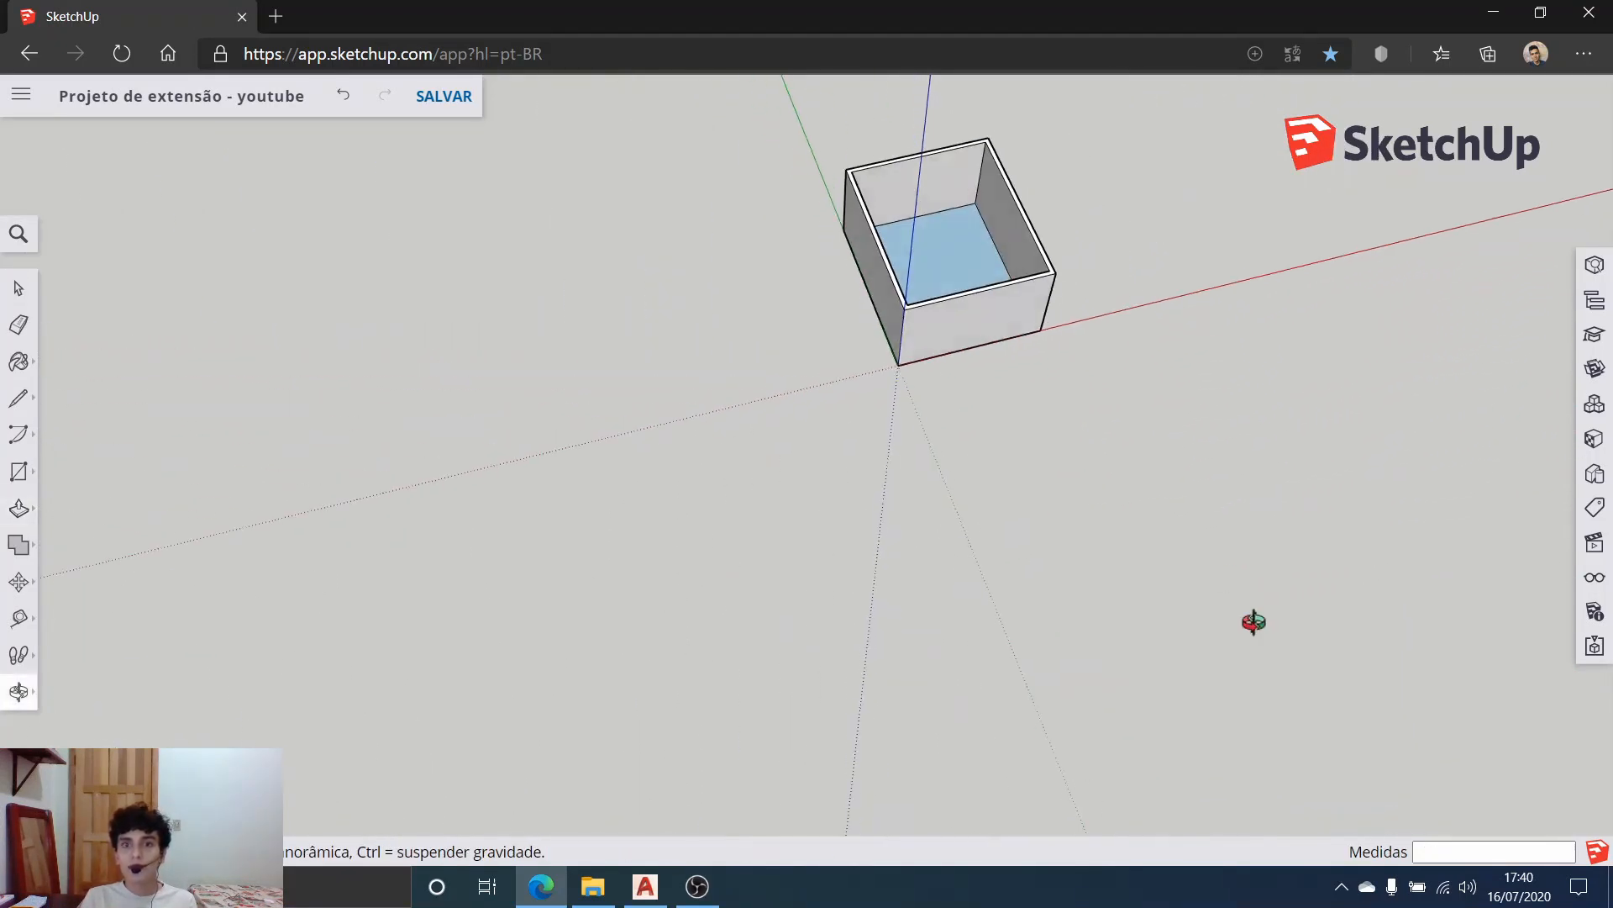
scroll(1042, 252, "up", 3)
scroll(721, 419, "up", 3)
middle_click_drag(721, 418, 381, 235)
middle_click_drag(865, 547, 1092, 361)
left_click(18, 287)
left_click_drag(1282, 619, 498, 202)
middle_click_drag(1033, 612, 986, 268)
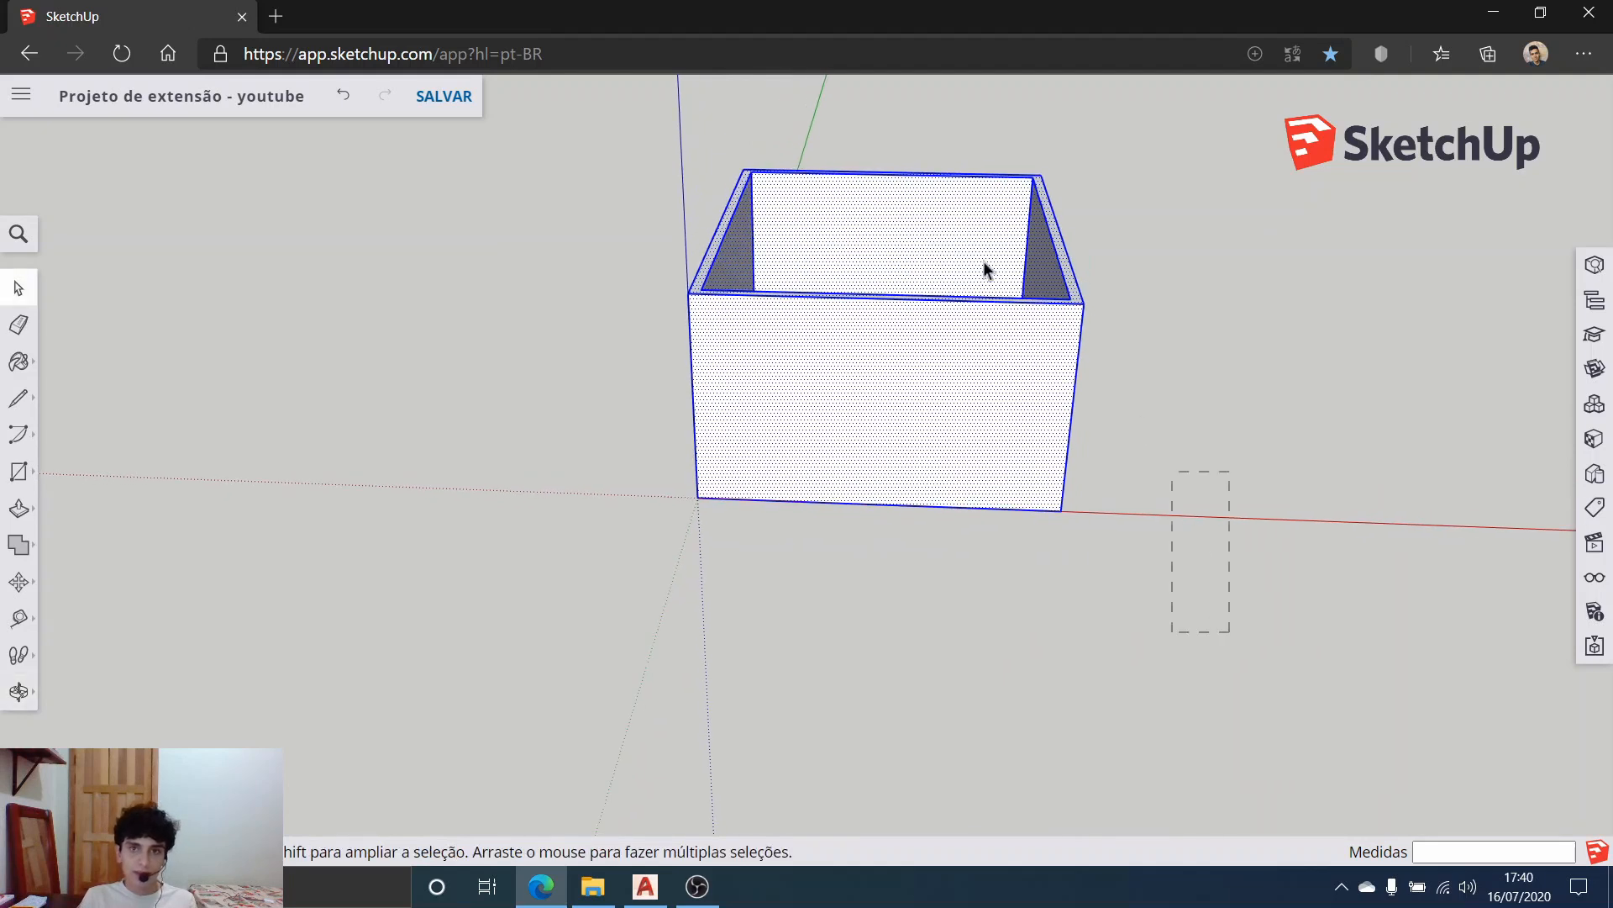
left_click_drag(1229, 630, 579, 138)
key("Delete")
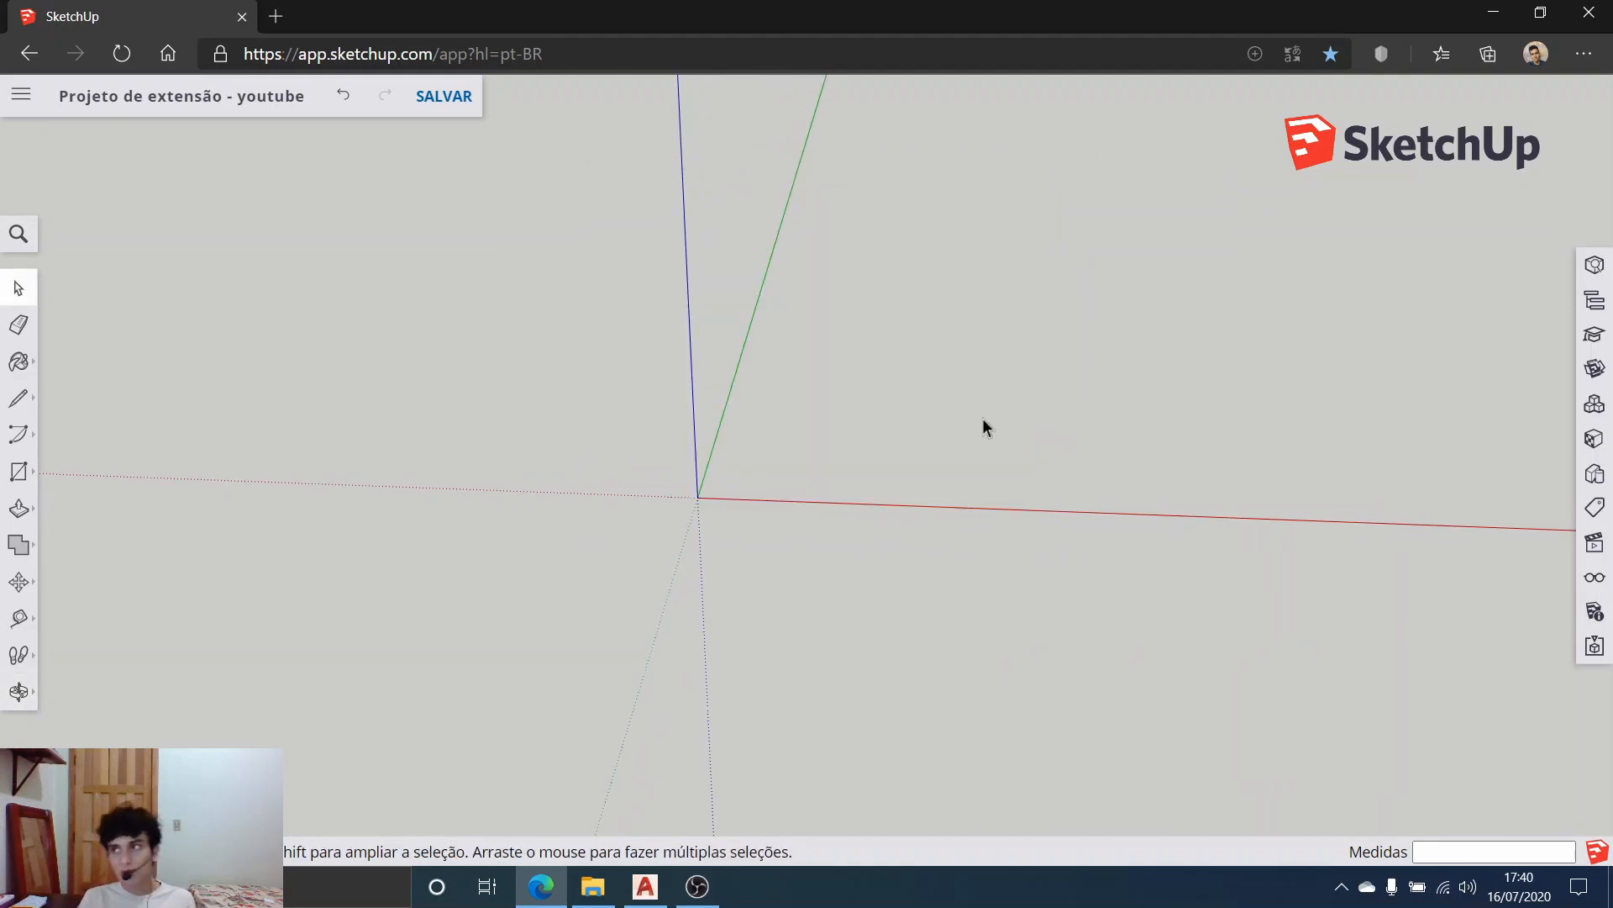
middle_click_drag(930, 386, 894, 455)
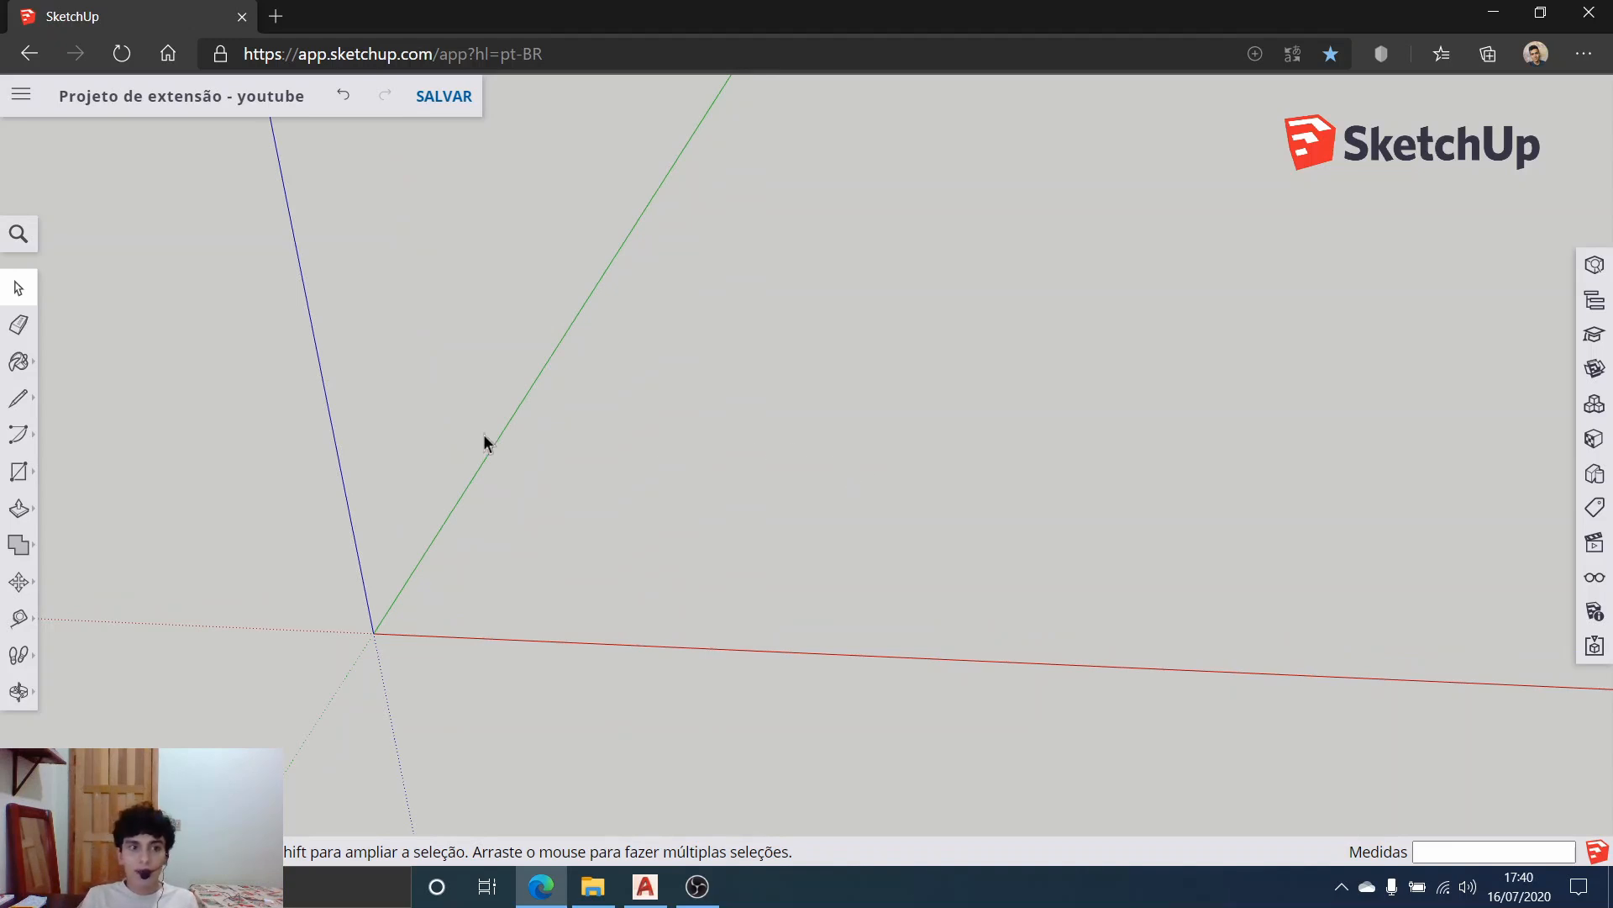
scroll(450, 551, "up", 1)
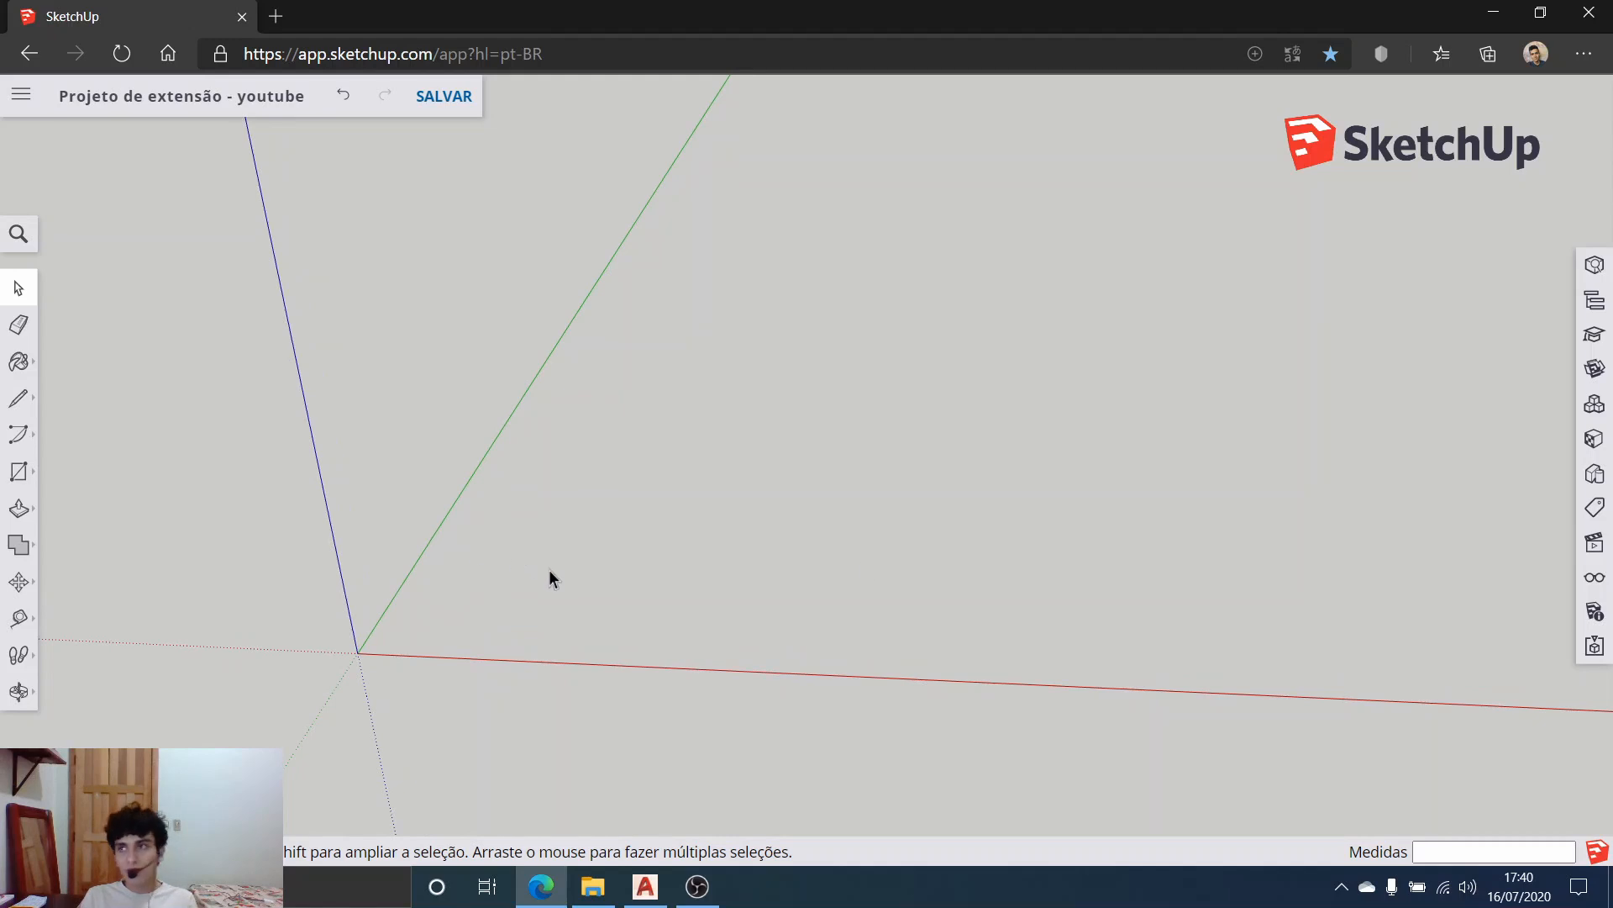
key("alt+Tab")
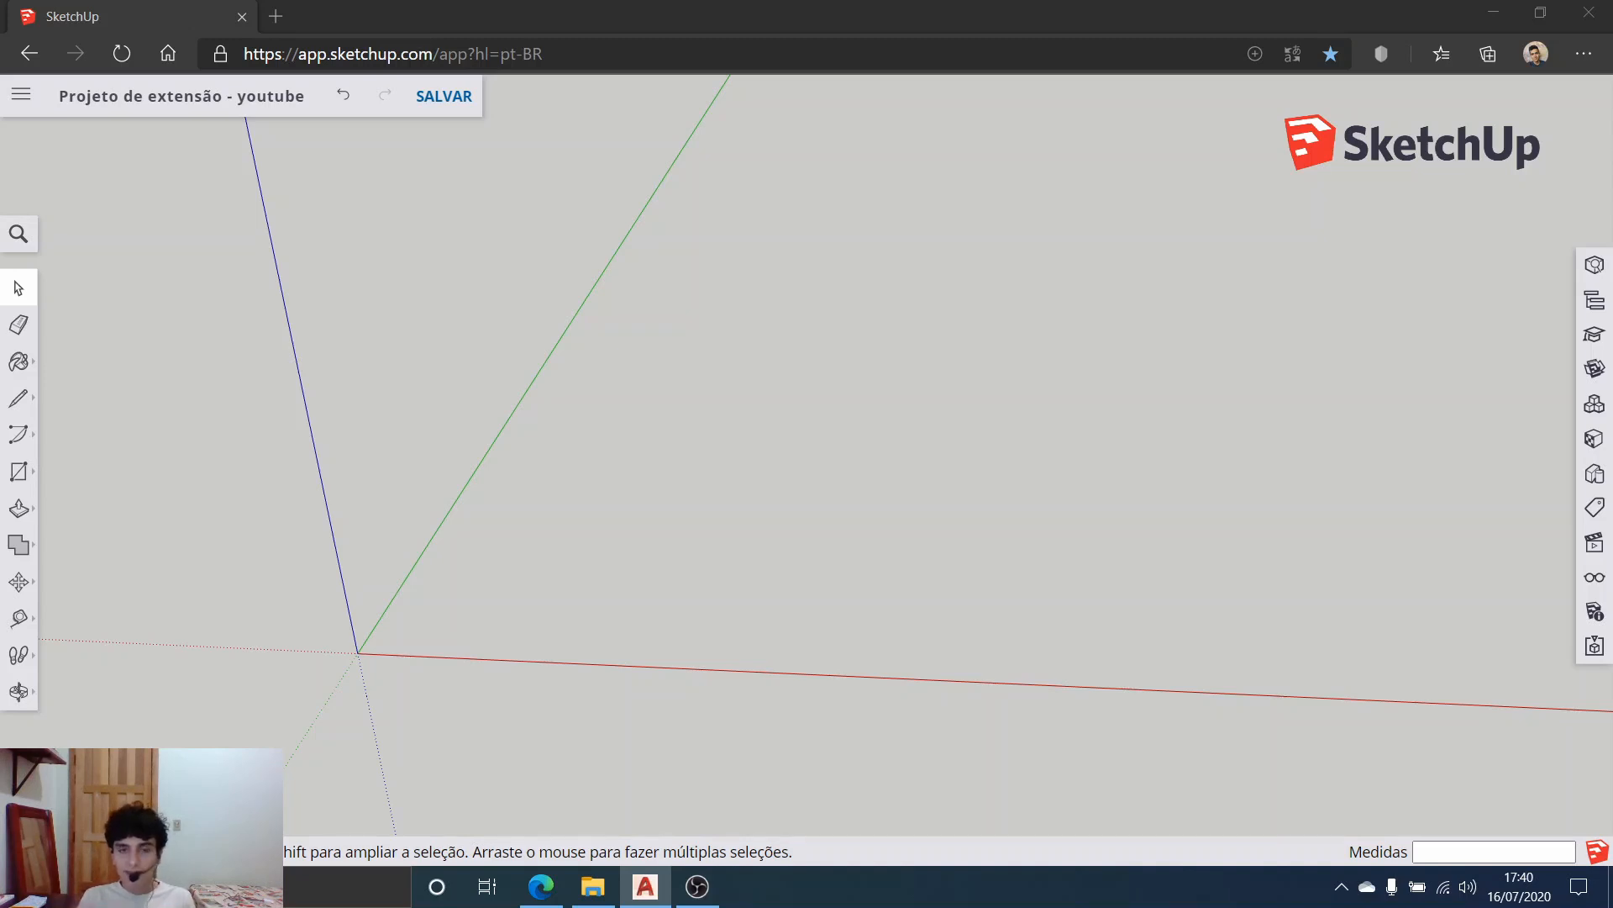
mouse_move(467, 576)
middle_mouse_down()
mouse_move(490, 569)
mouse_move(475, 561)
middle_mouse_up()
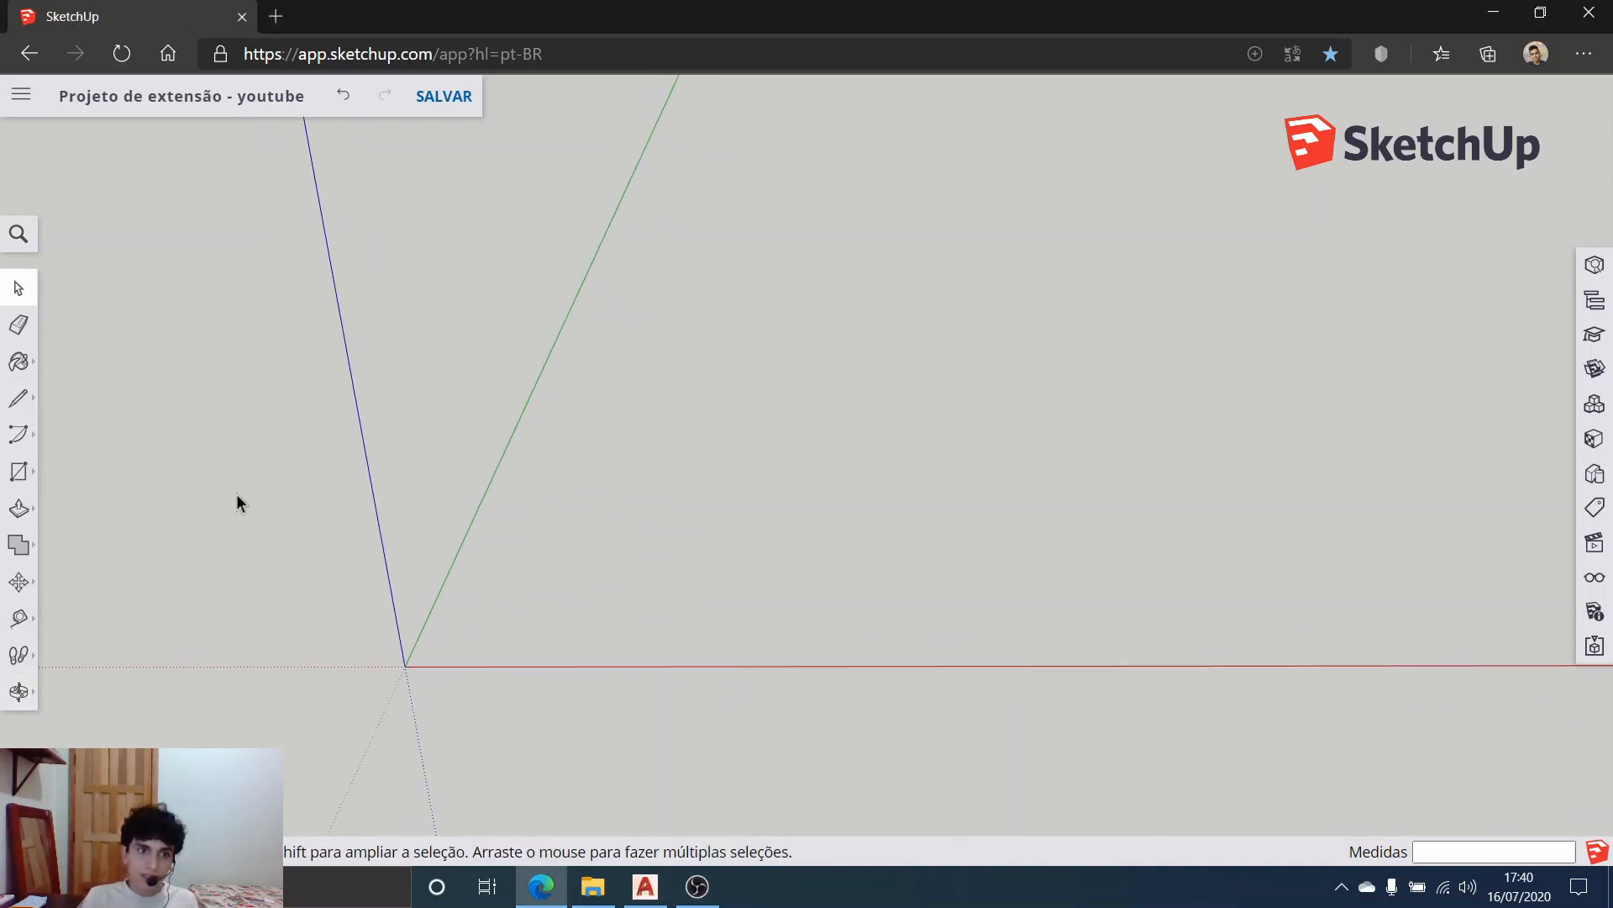
Step: Draw a 13 by 6.15 m rectangle on the ground plane starting from the axes origin
left_click(18, 471)
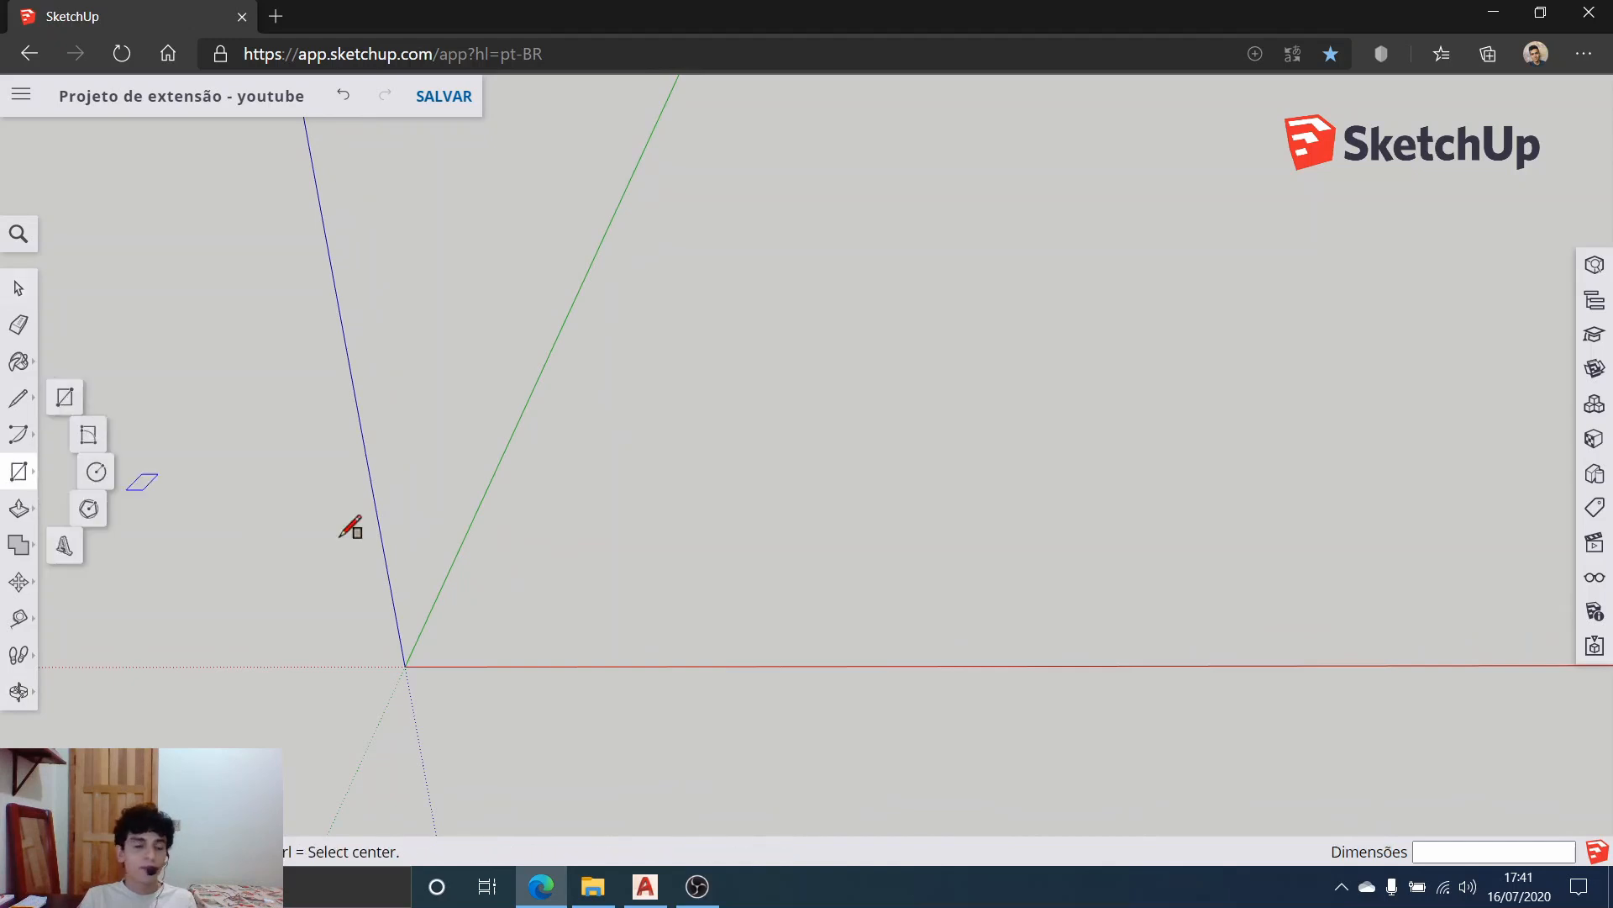
left_click(405, 666)
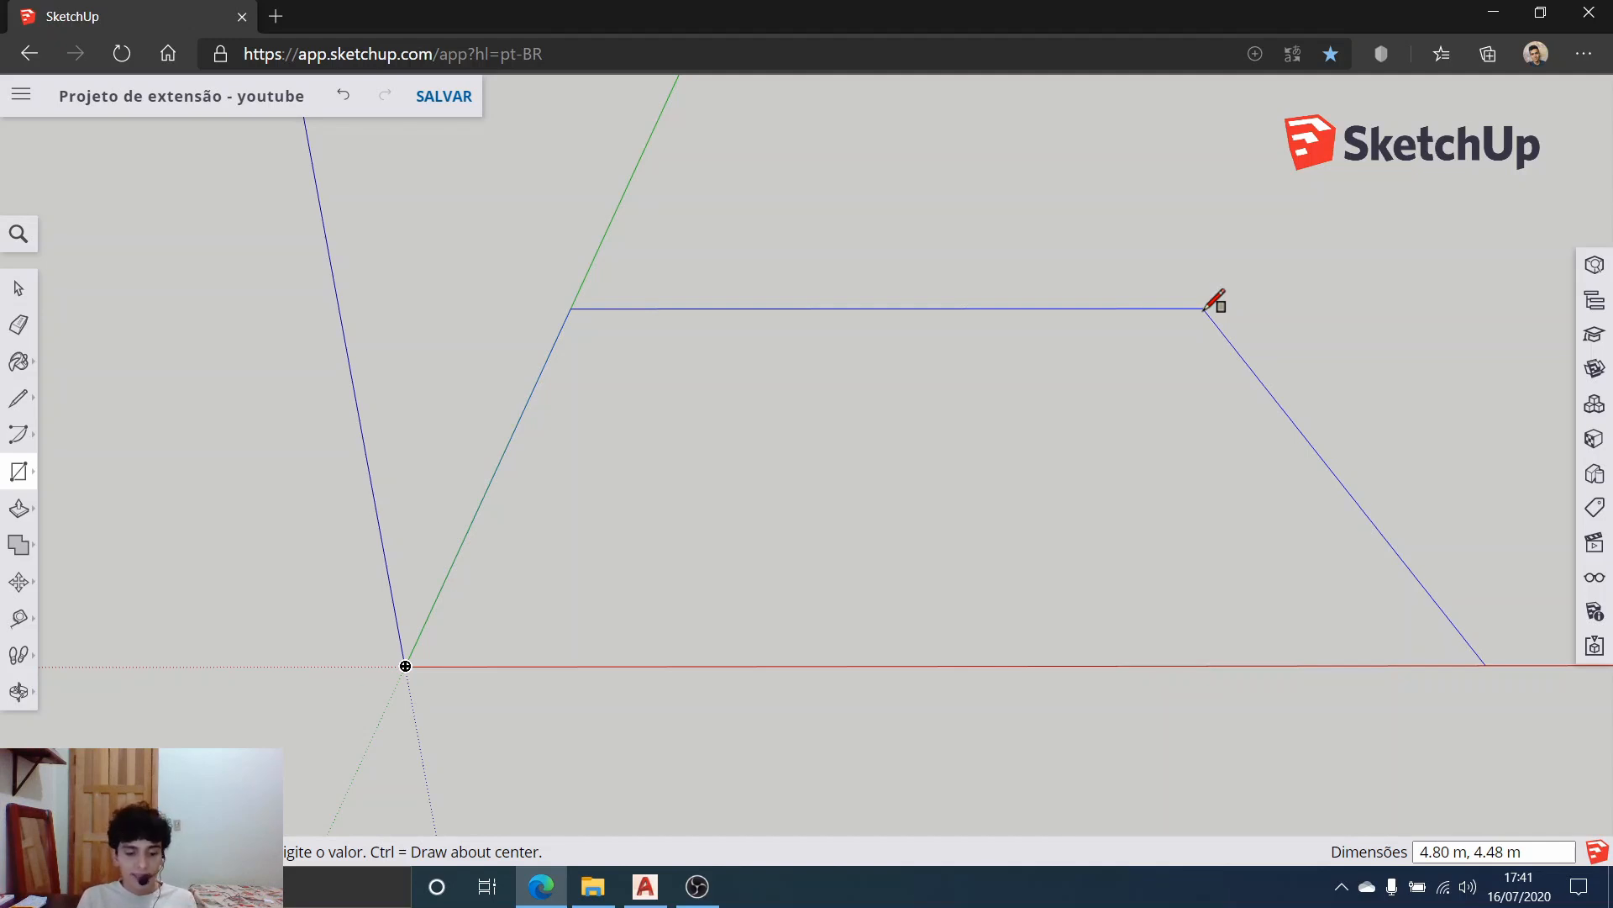
type("13")
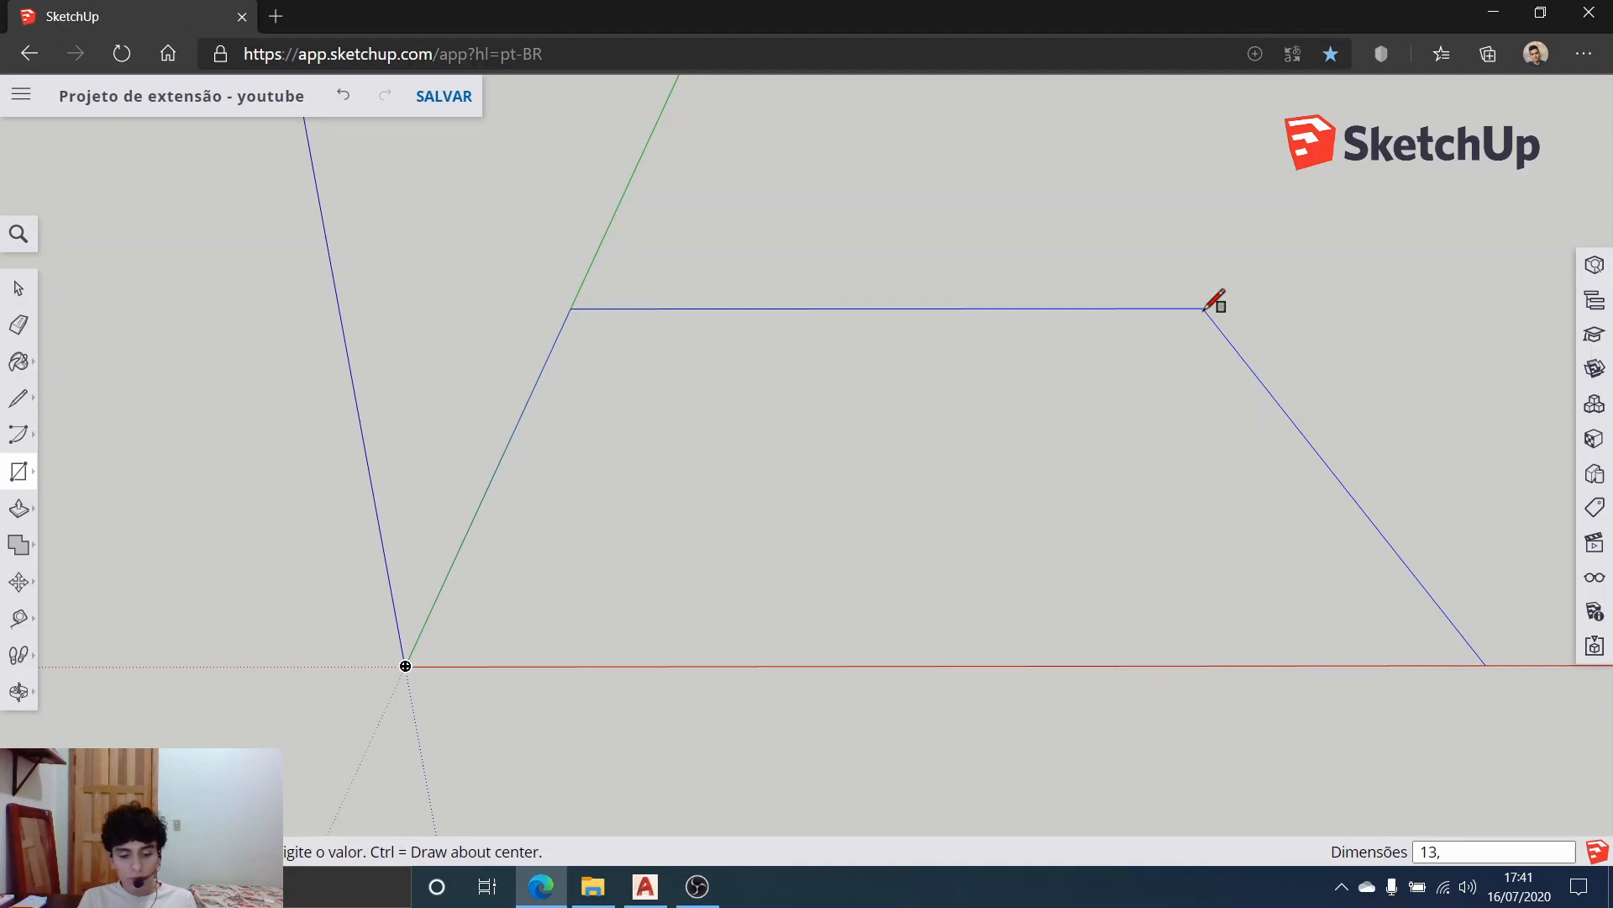
type(",6.15")
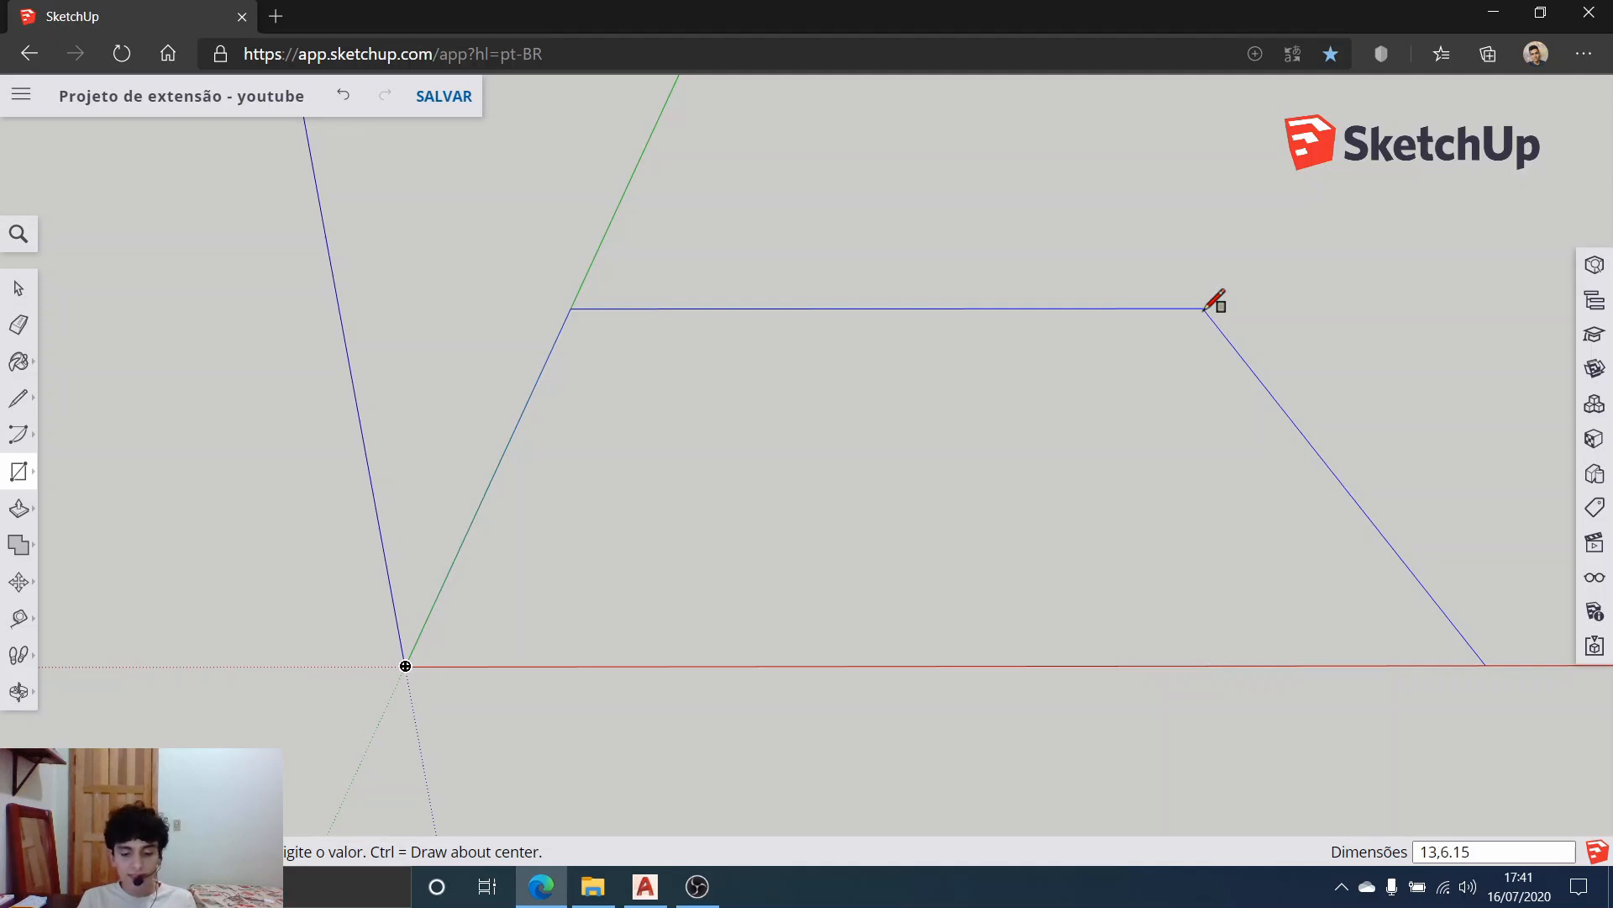
key("Return")
scroll(1157, 371, "down", 3)
scroll(861, 551, "down", 4)
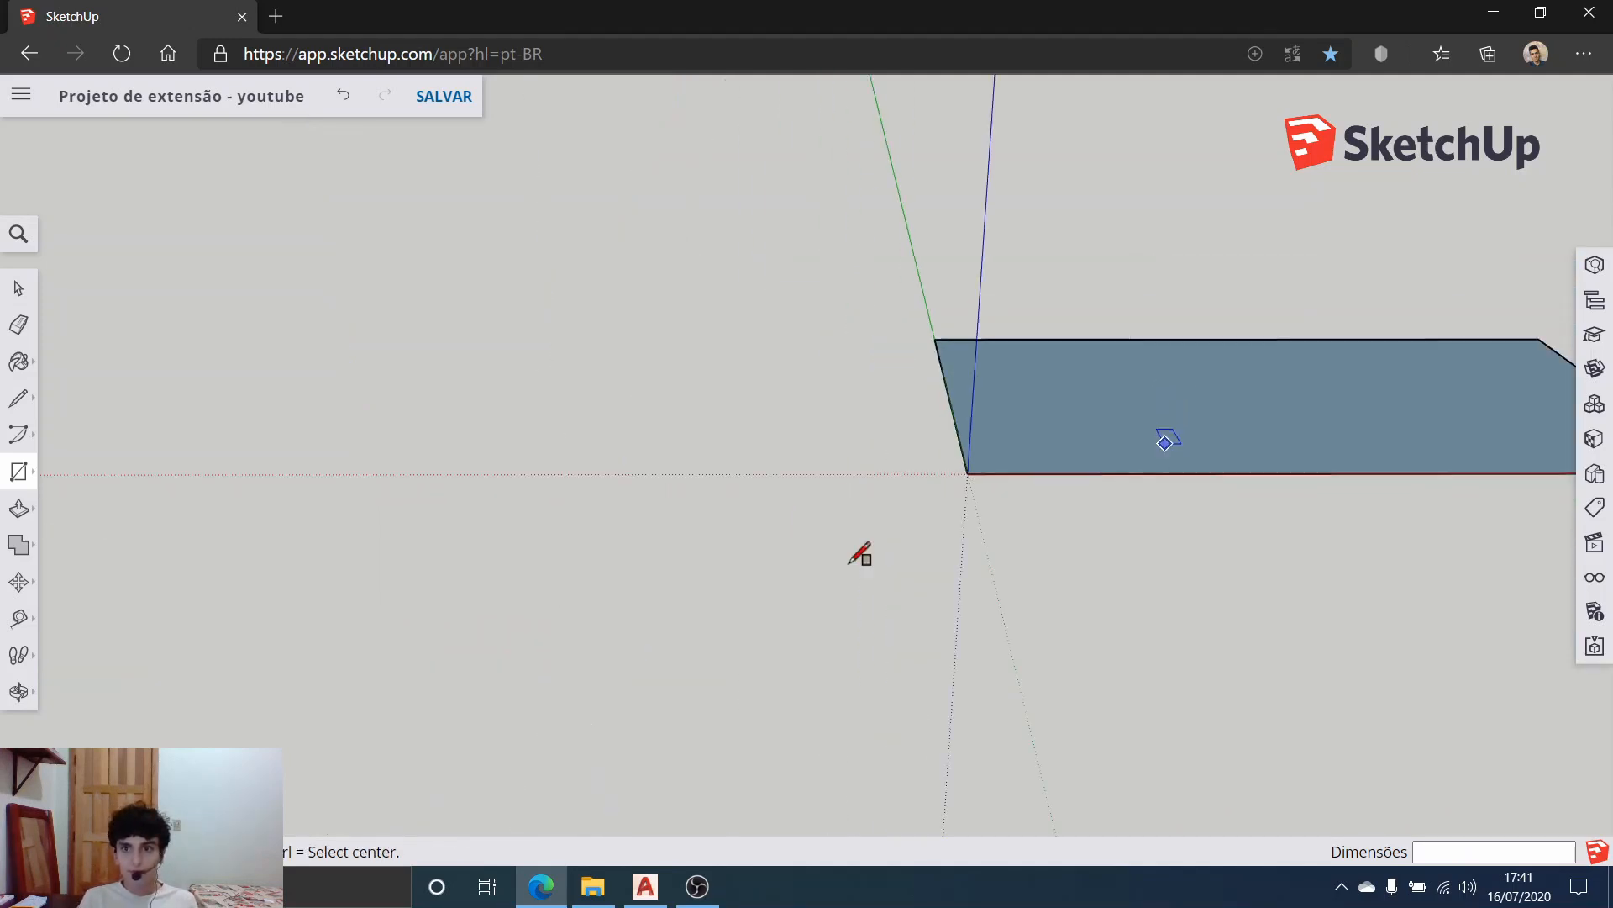
middle_click_drag(842, 591, 613, 533)
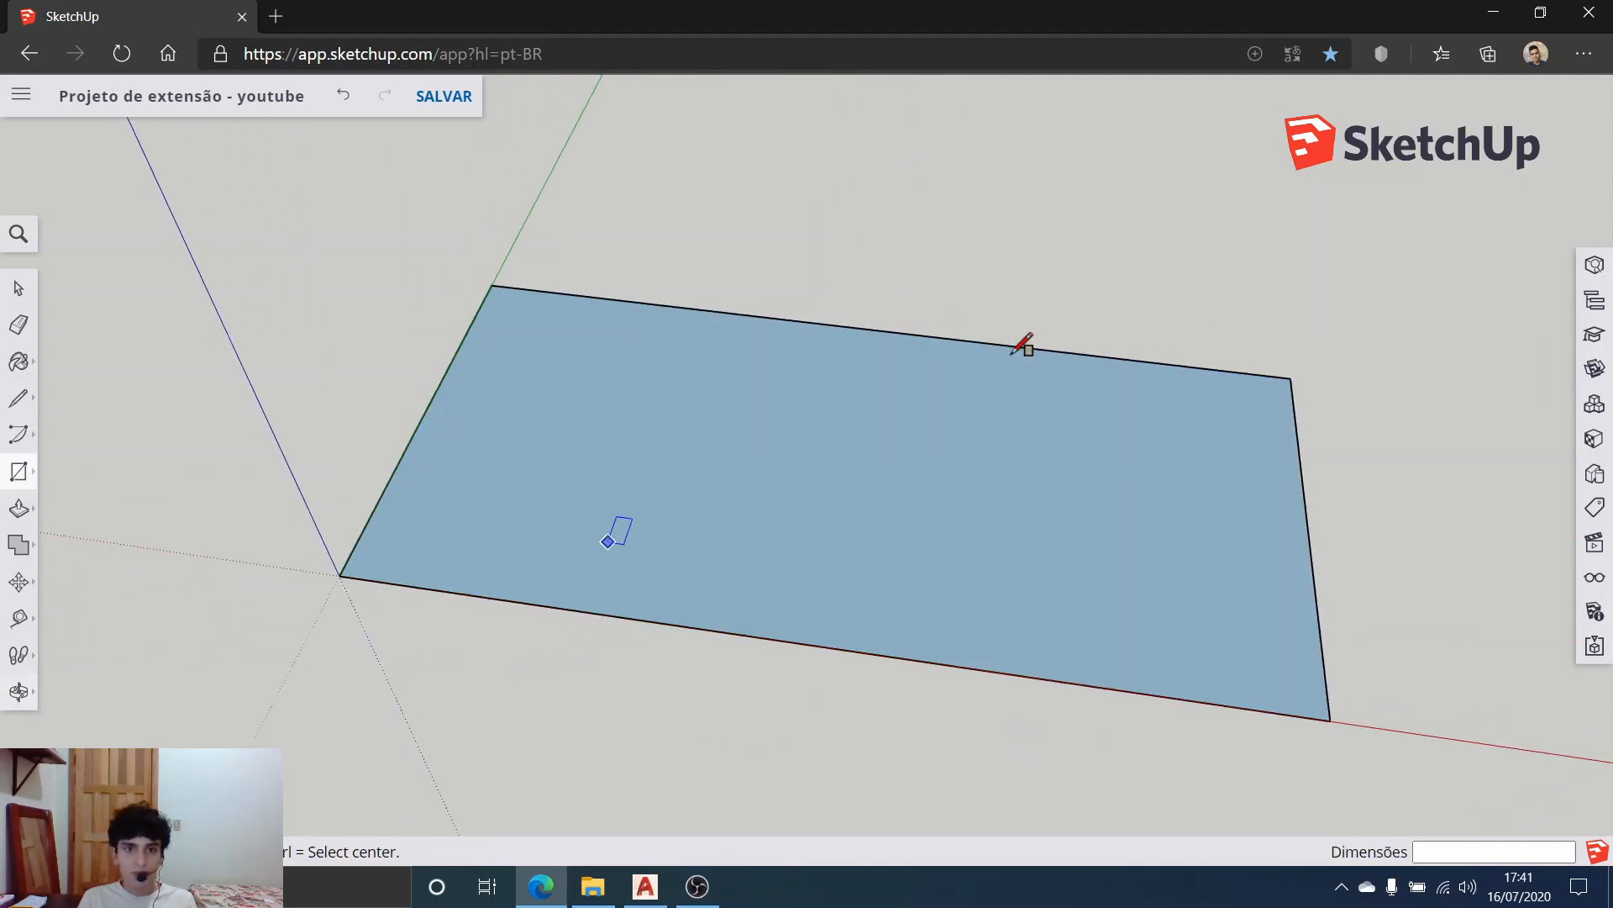
left_click(18, 288)
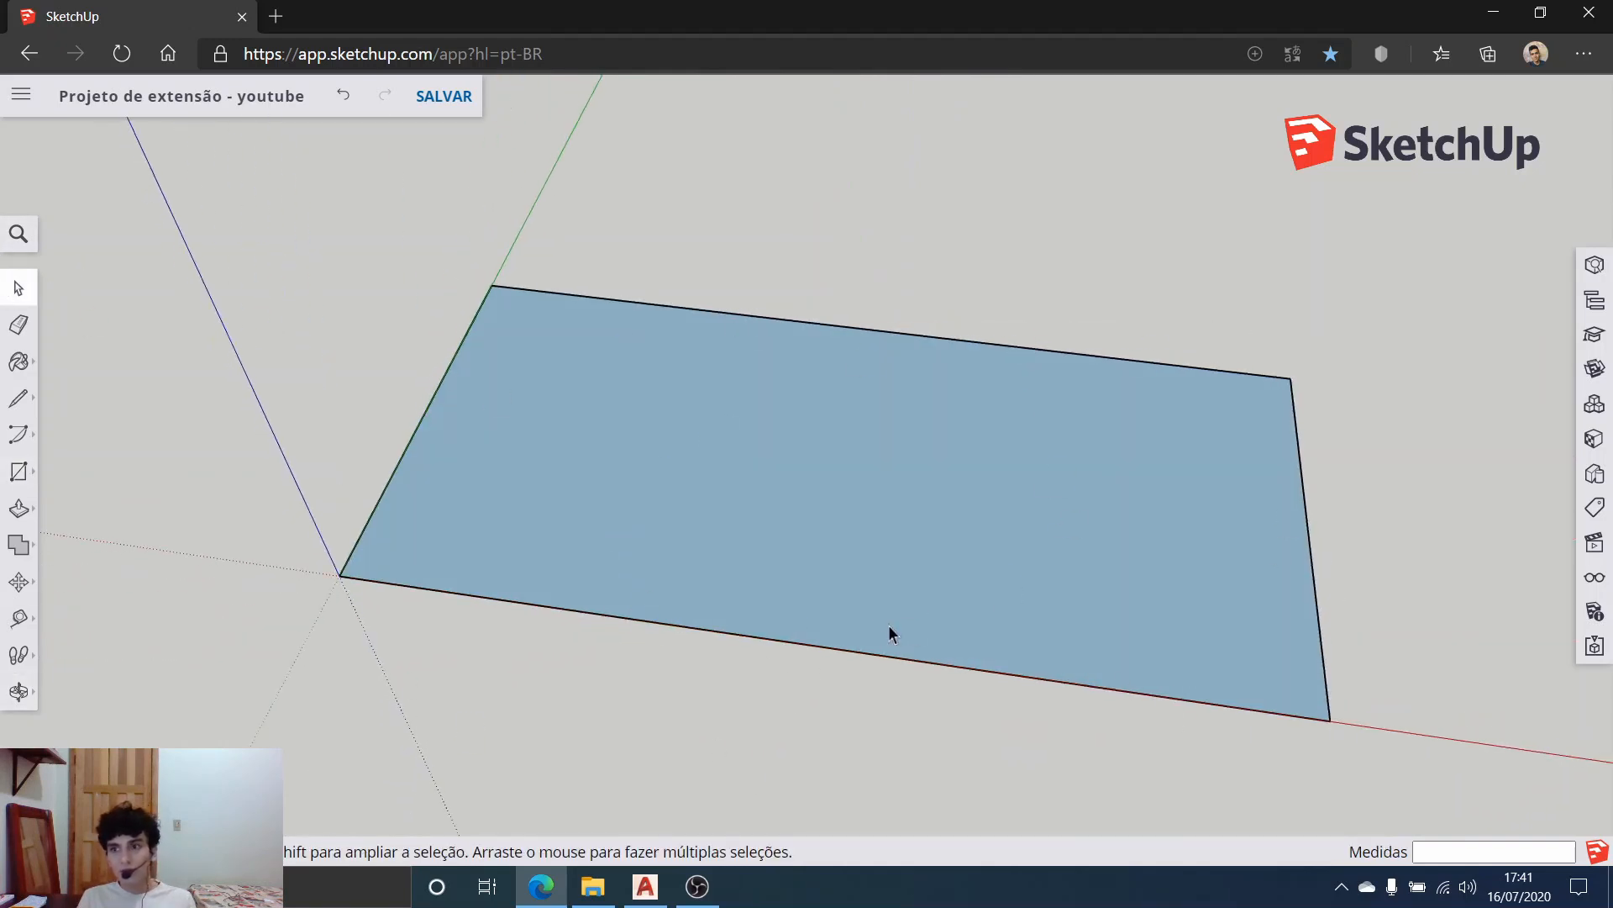
Step: Raise the rectangle's face by 0.1 m with Push/Pull to form a thin floor slab
scroll(884, 598, "down", 1)
scroll(886, 588, "up", 1)
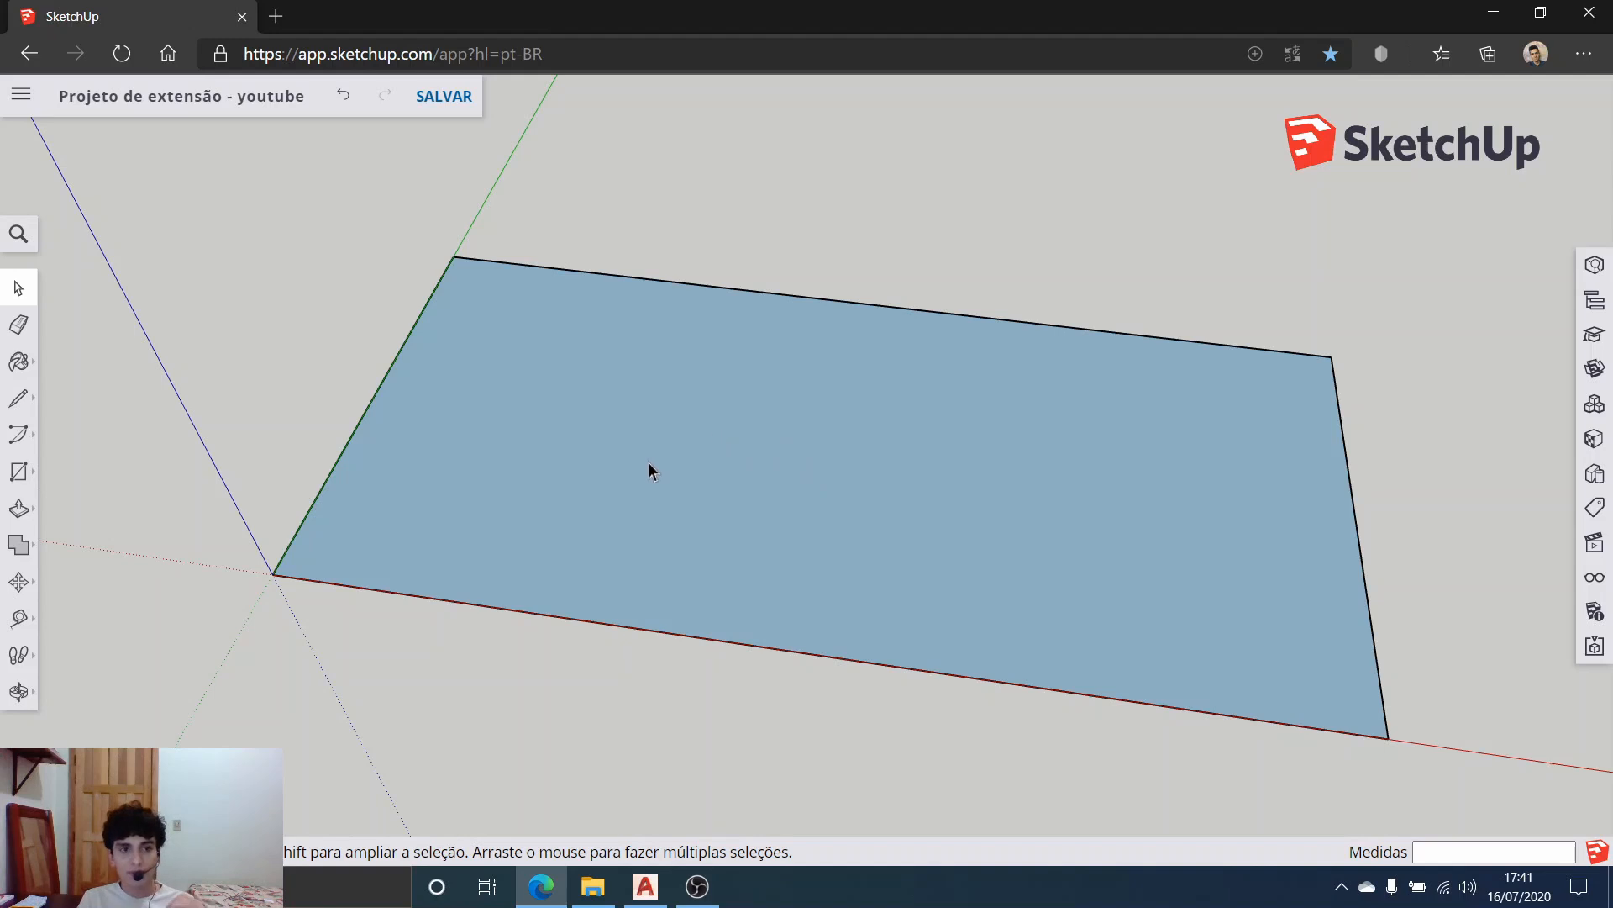
middle_click_drag(810, 622, 147, 545)
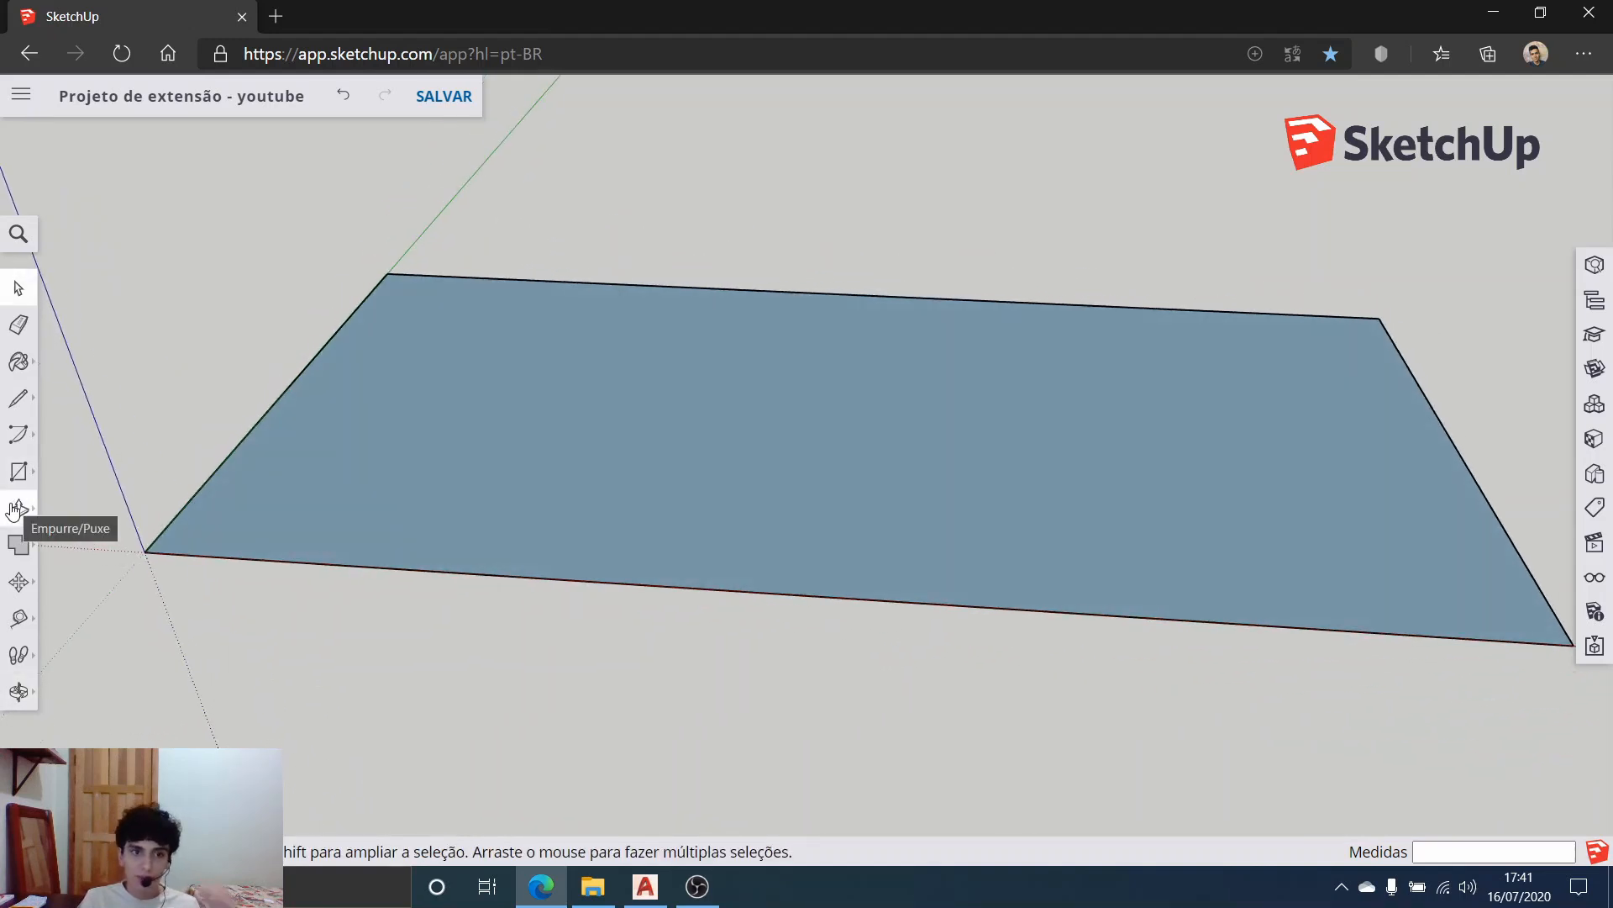
left_click(16, 508)
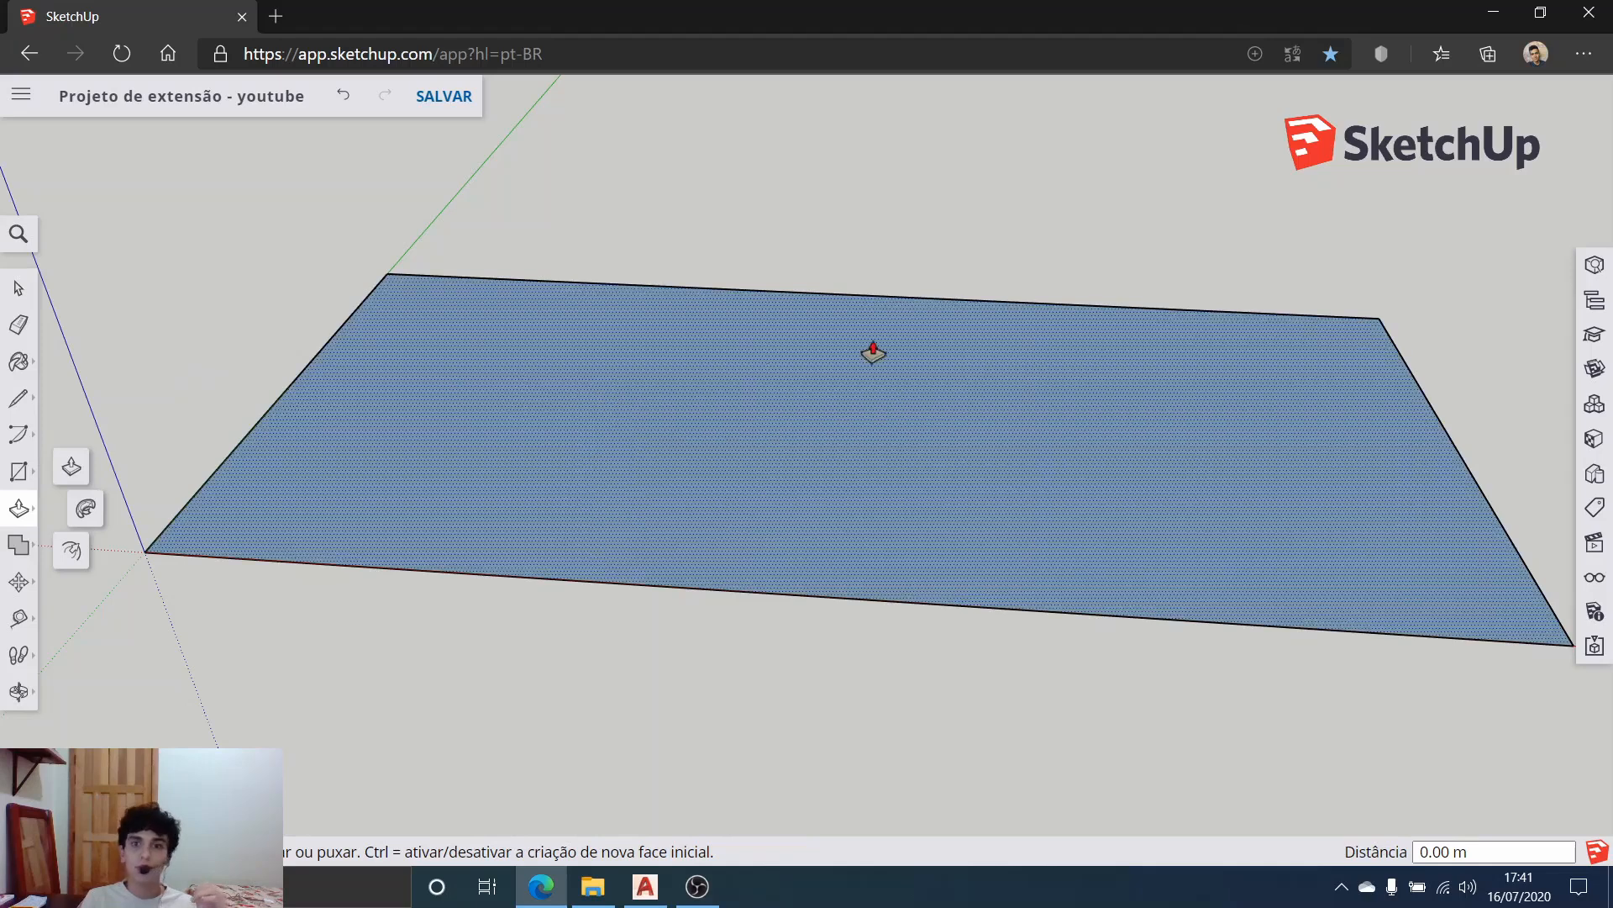
left_click(831, 407)
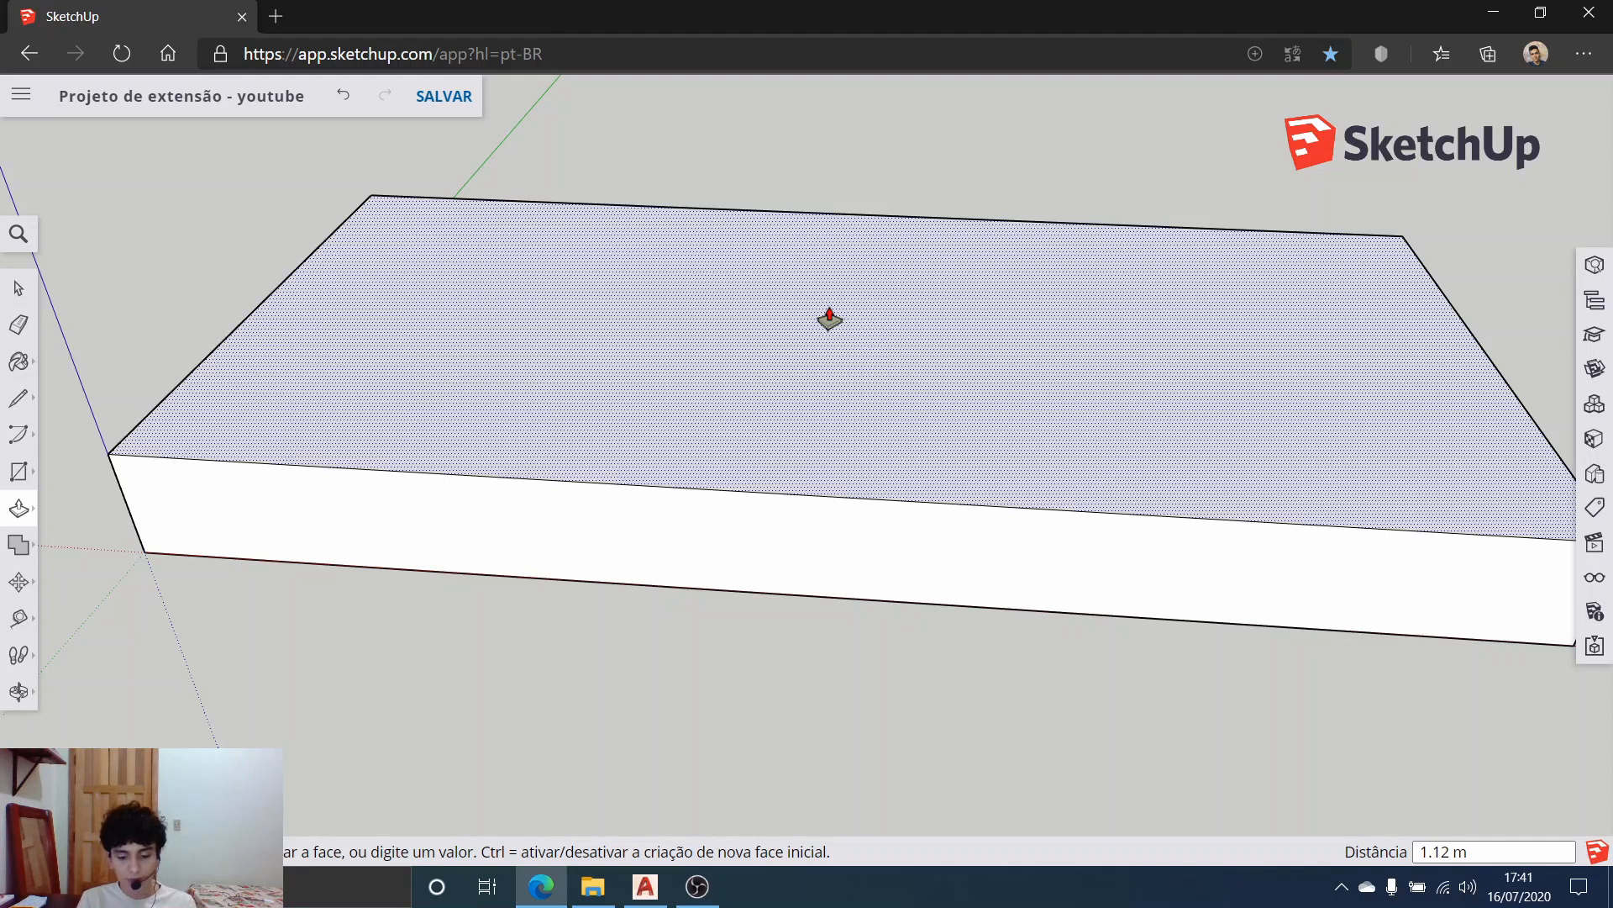
type(".1")
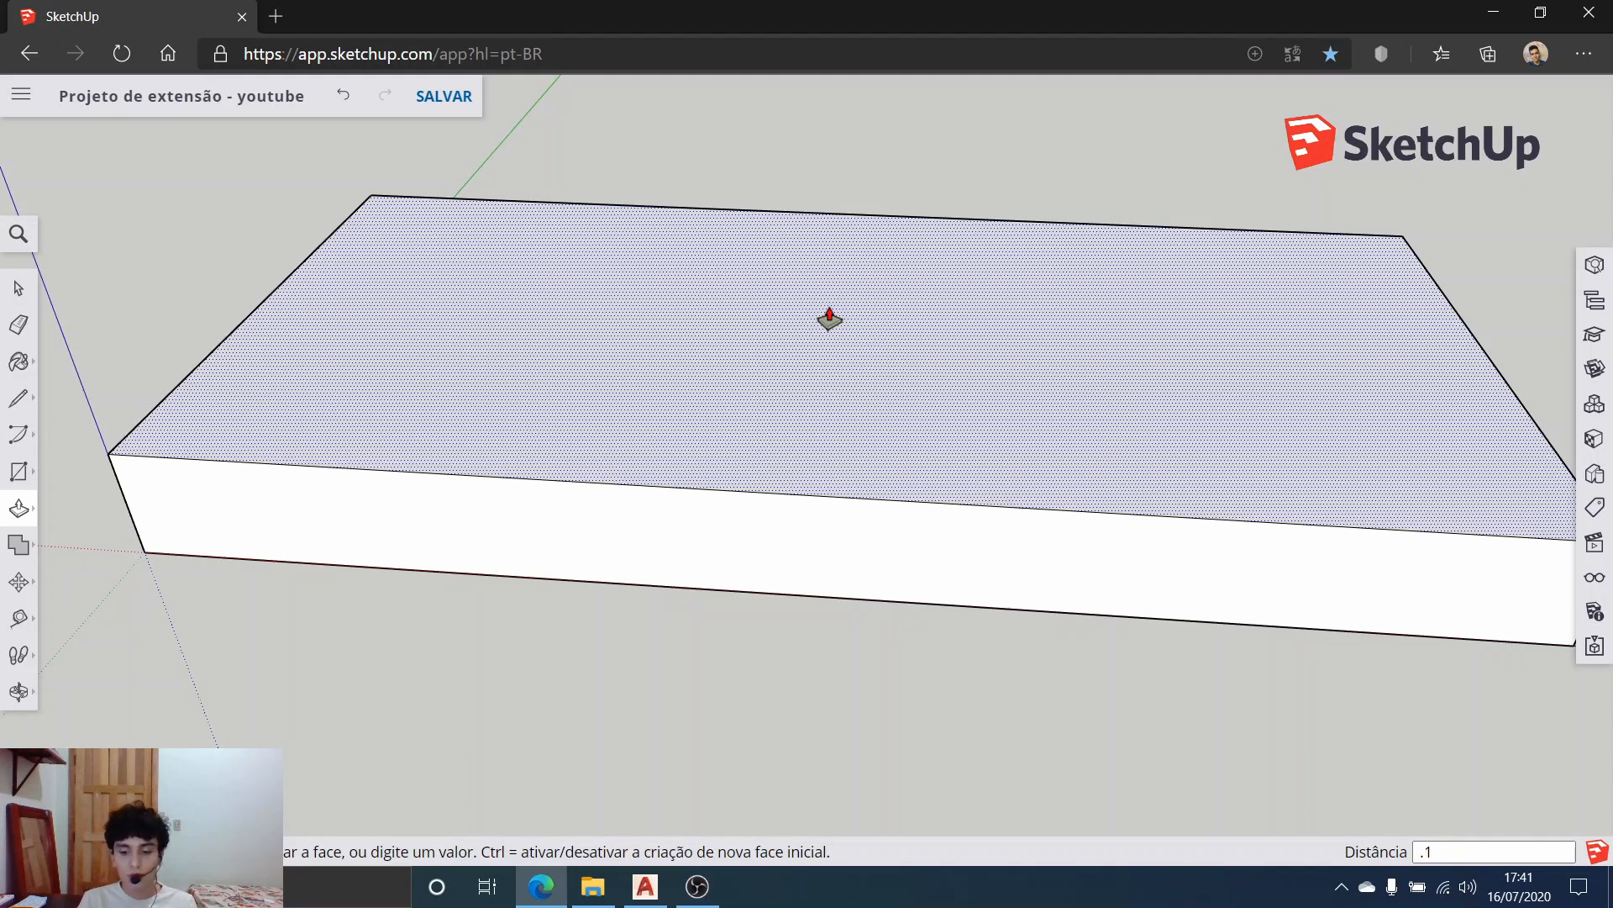
key("Return")
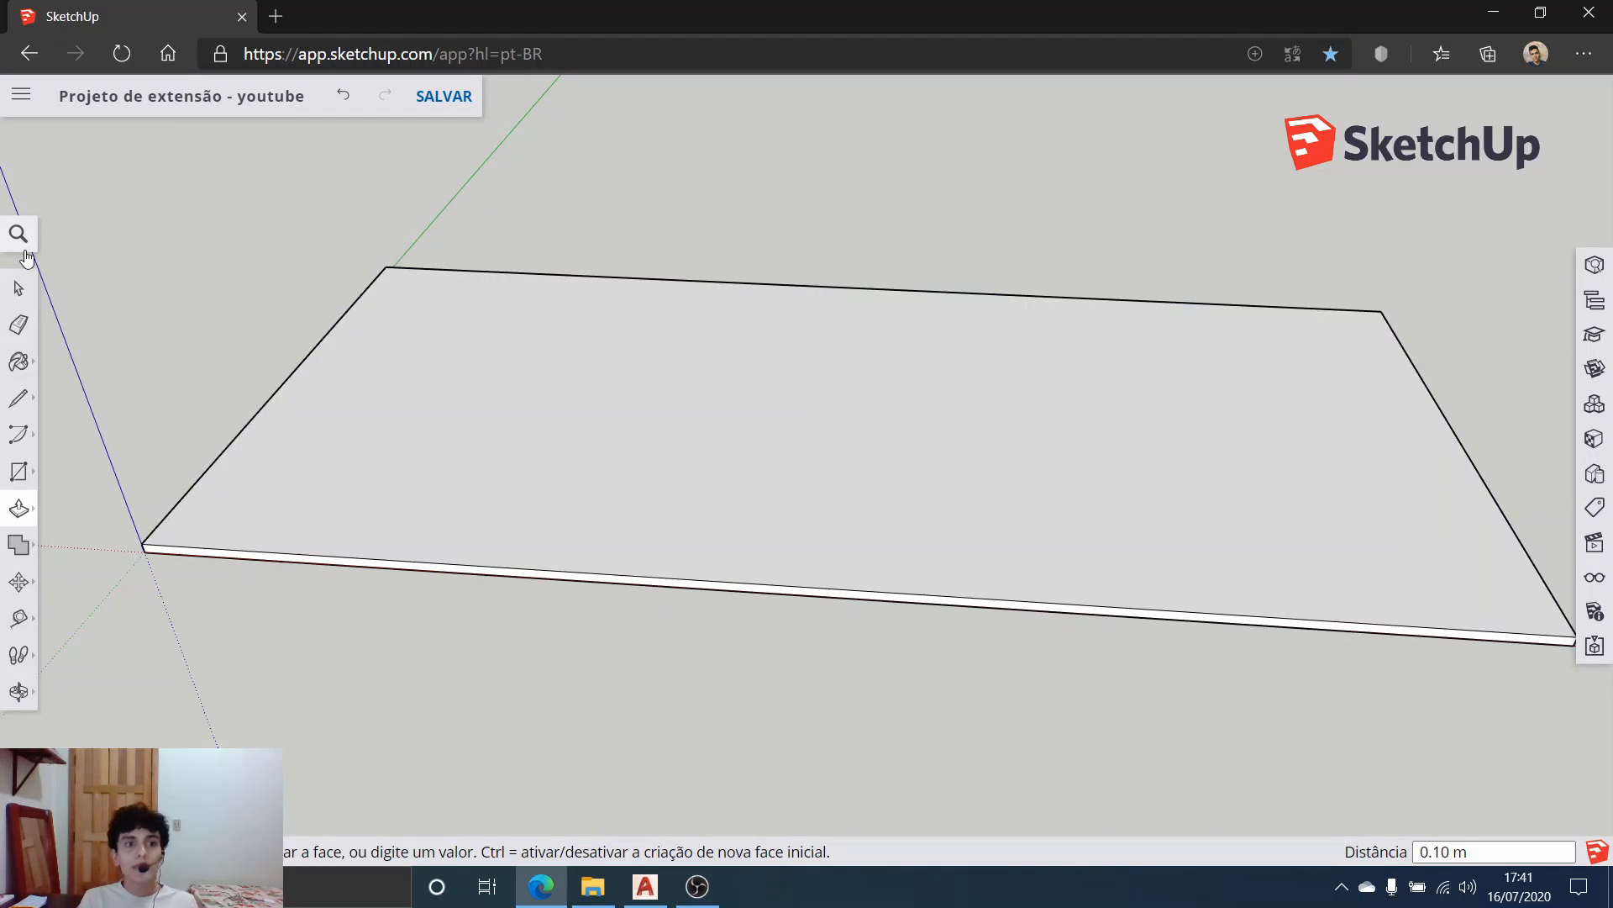
left_click(18, 288)
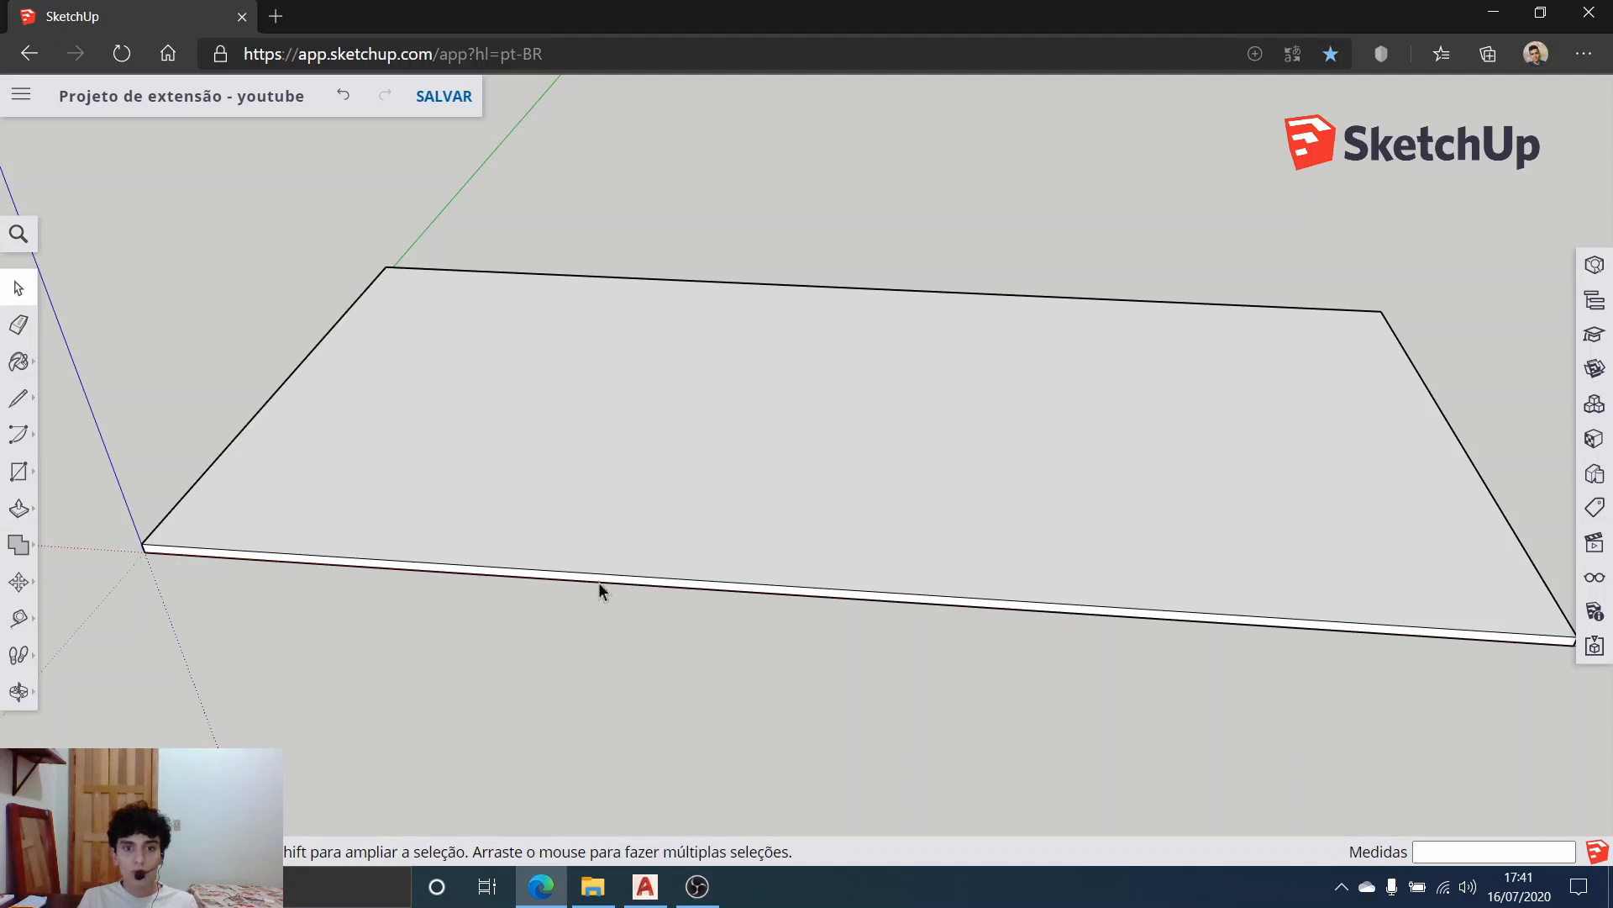
Step: Reverse the slab's top face and clear the selection
scroll(723, 488, "up", 3)
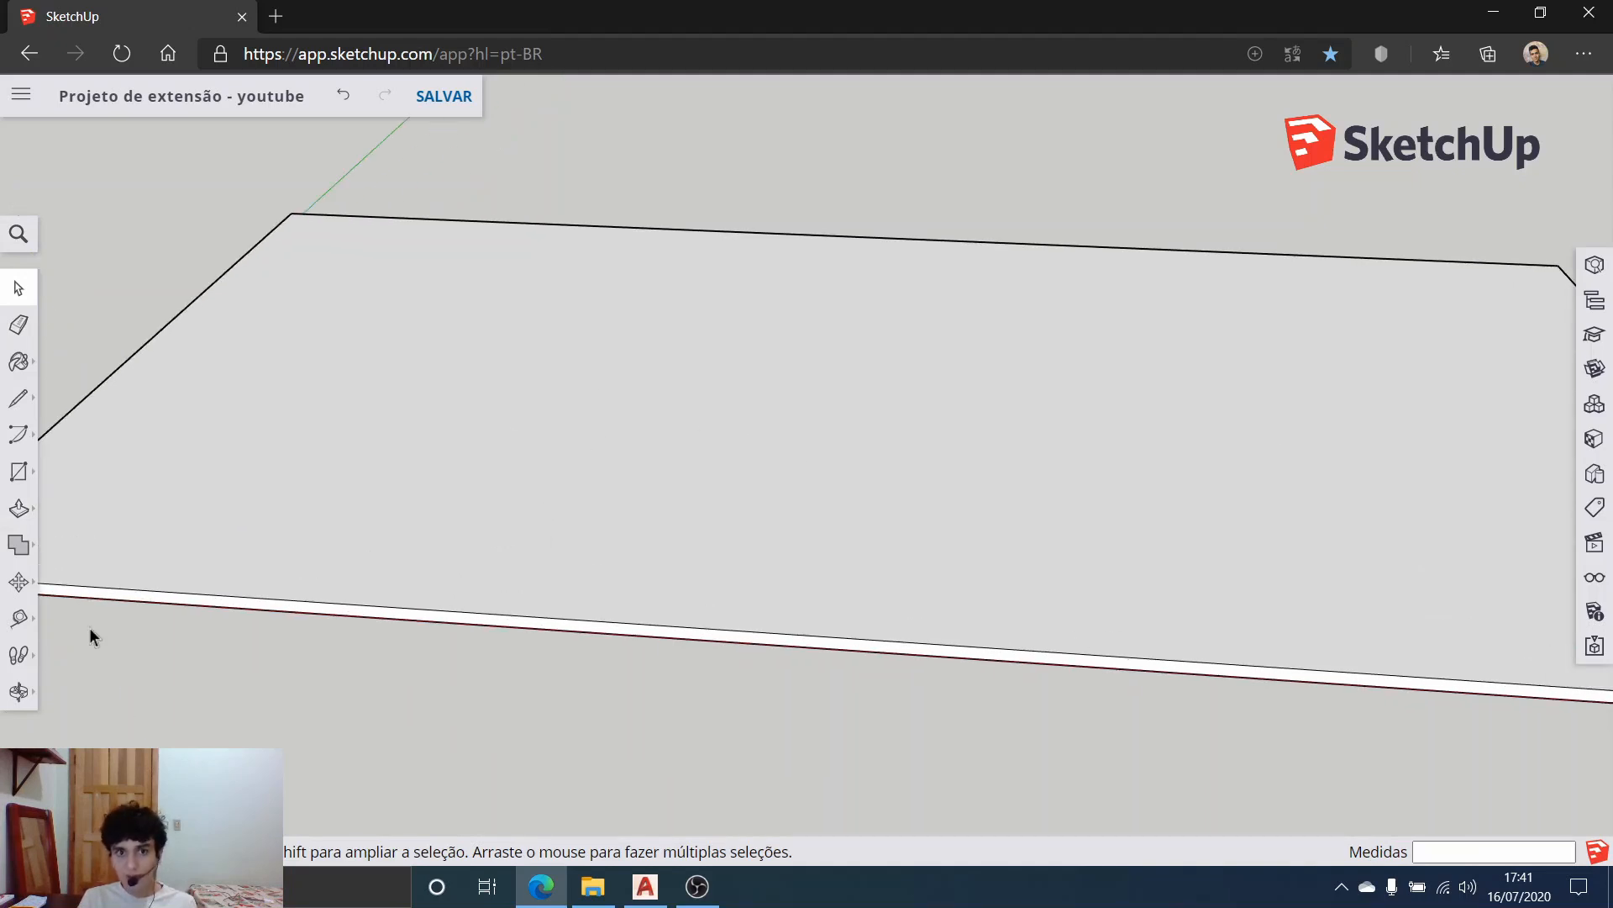
scroll(778, 458, "down", 5)
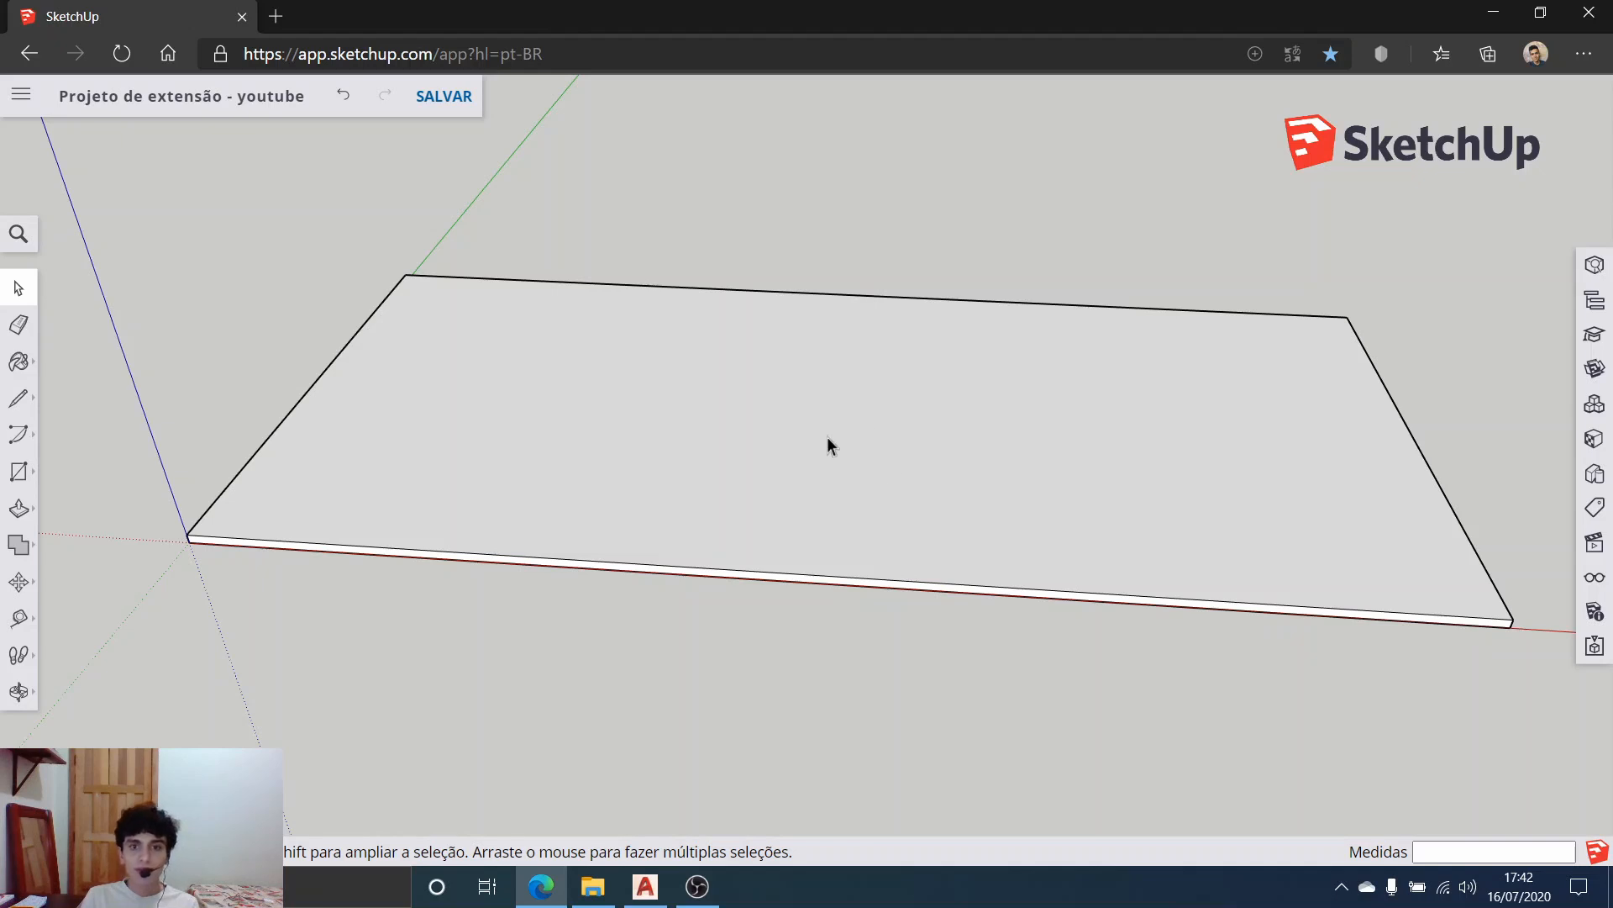
right_click(834, 410)
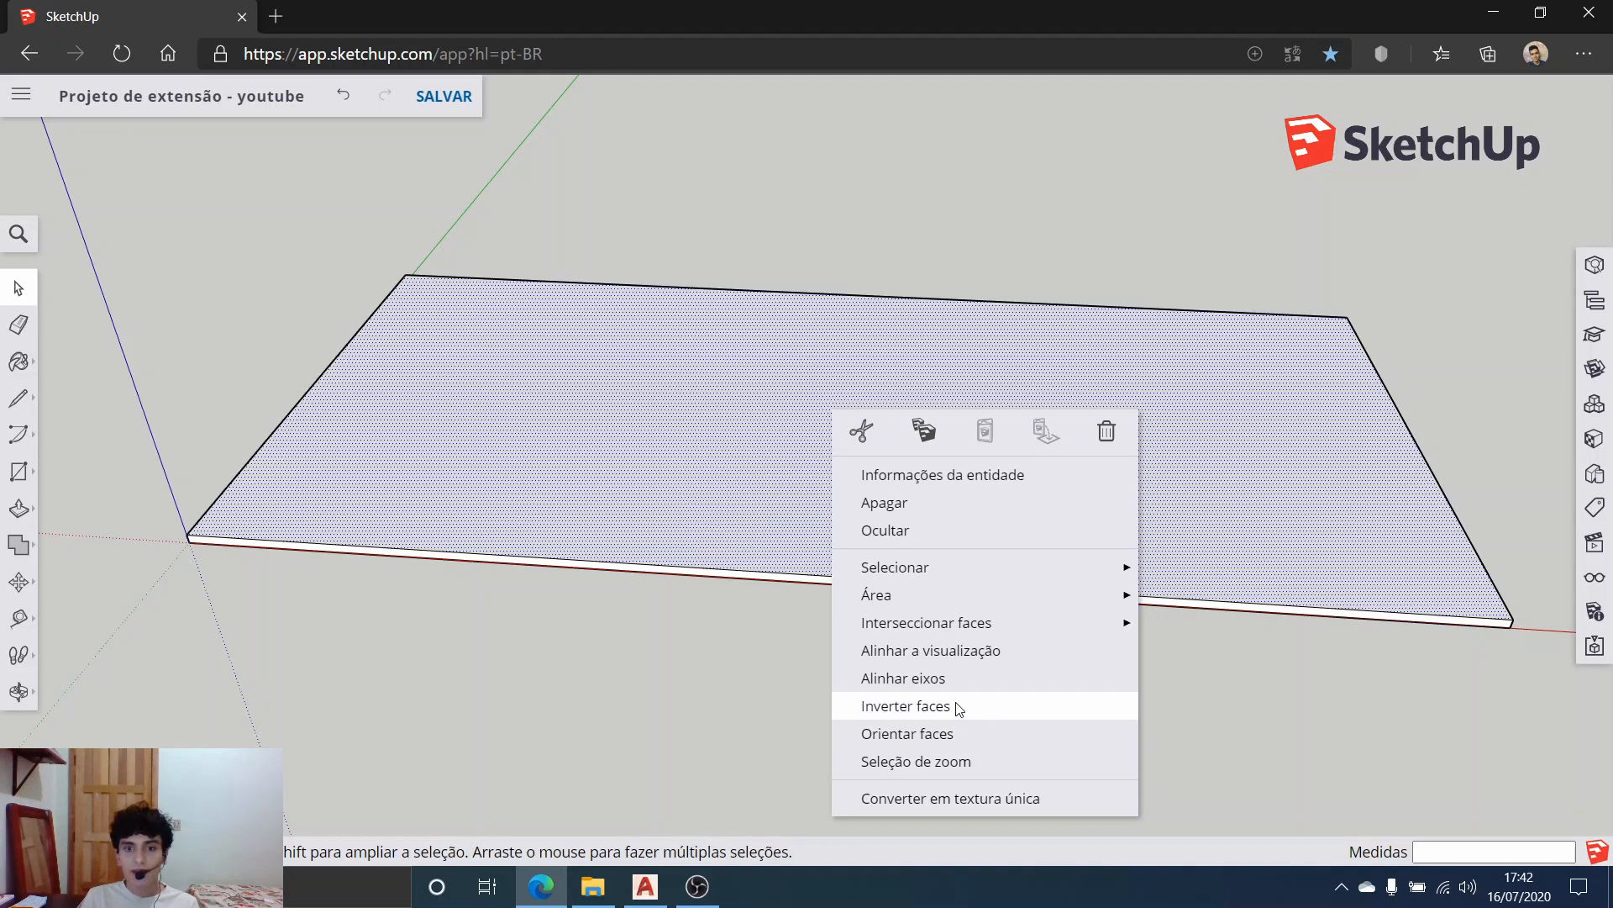
left_click(925, 712)
left_click(757, 675)
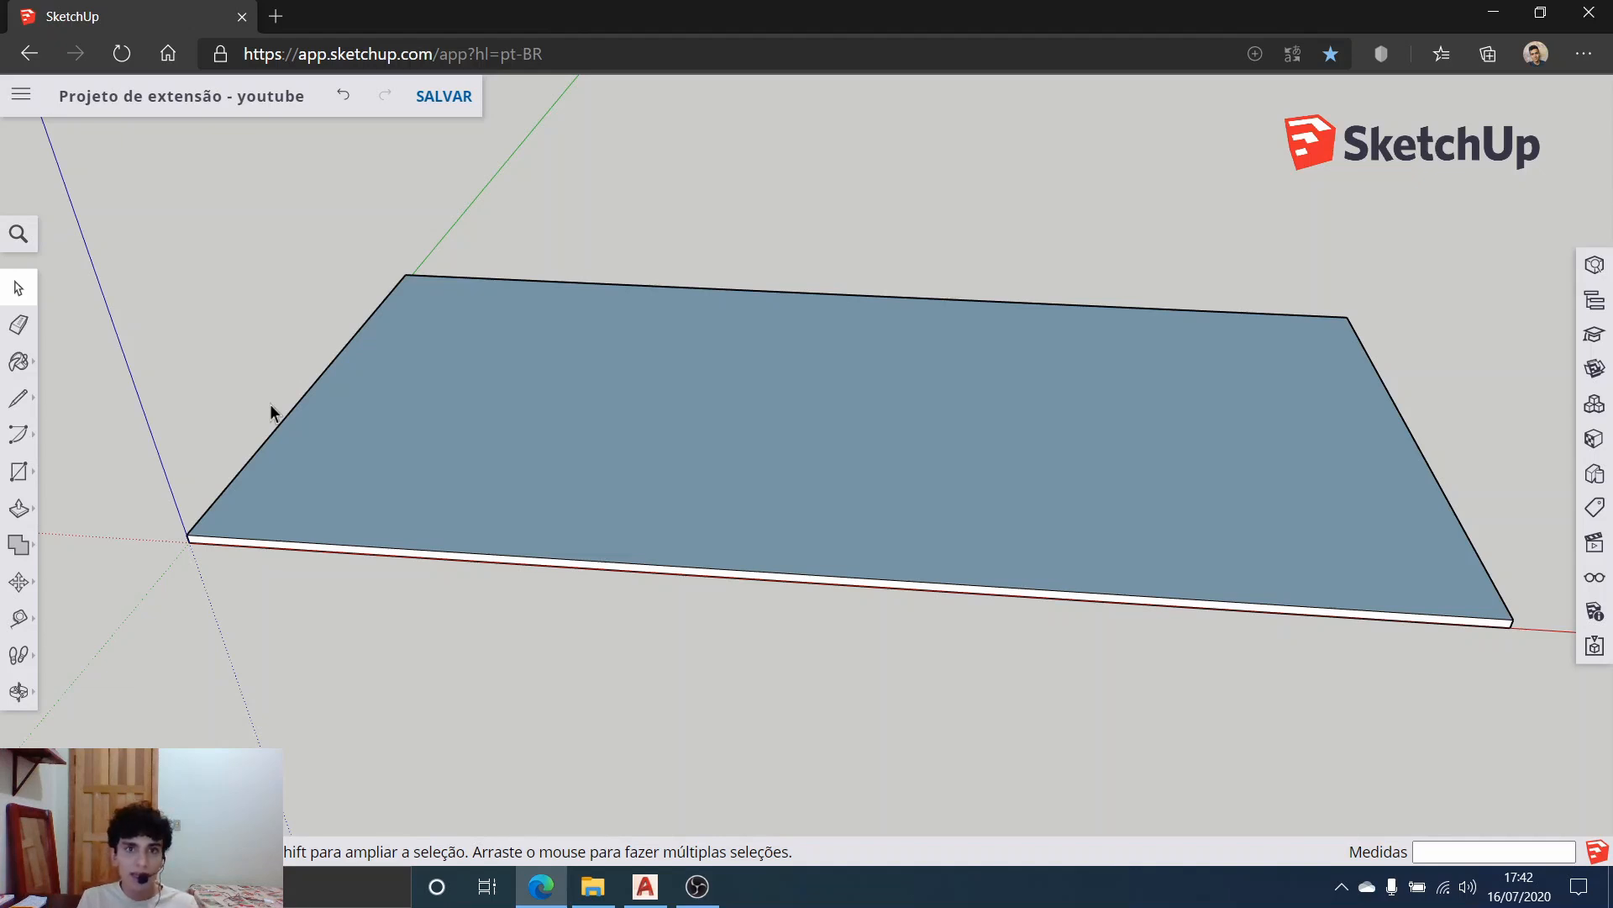
Step: Place a Tape Measure guide on the slab's top face, 0.15 m inward from the short edge farthest from the origin
scroll(490, 346, "up", 2)
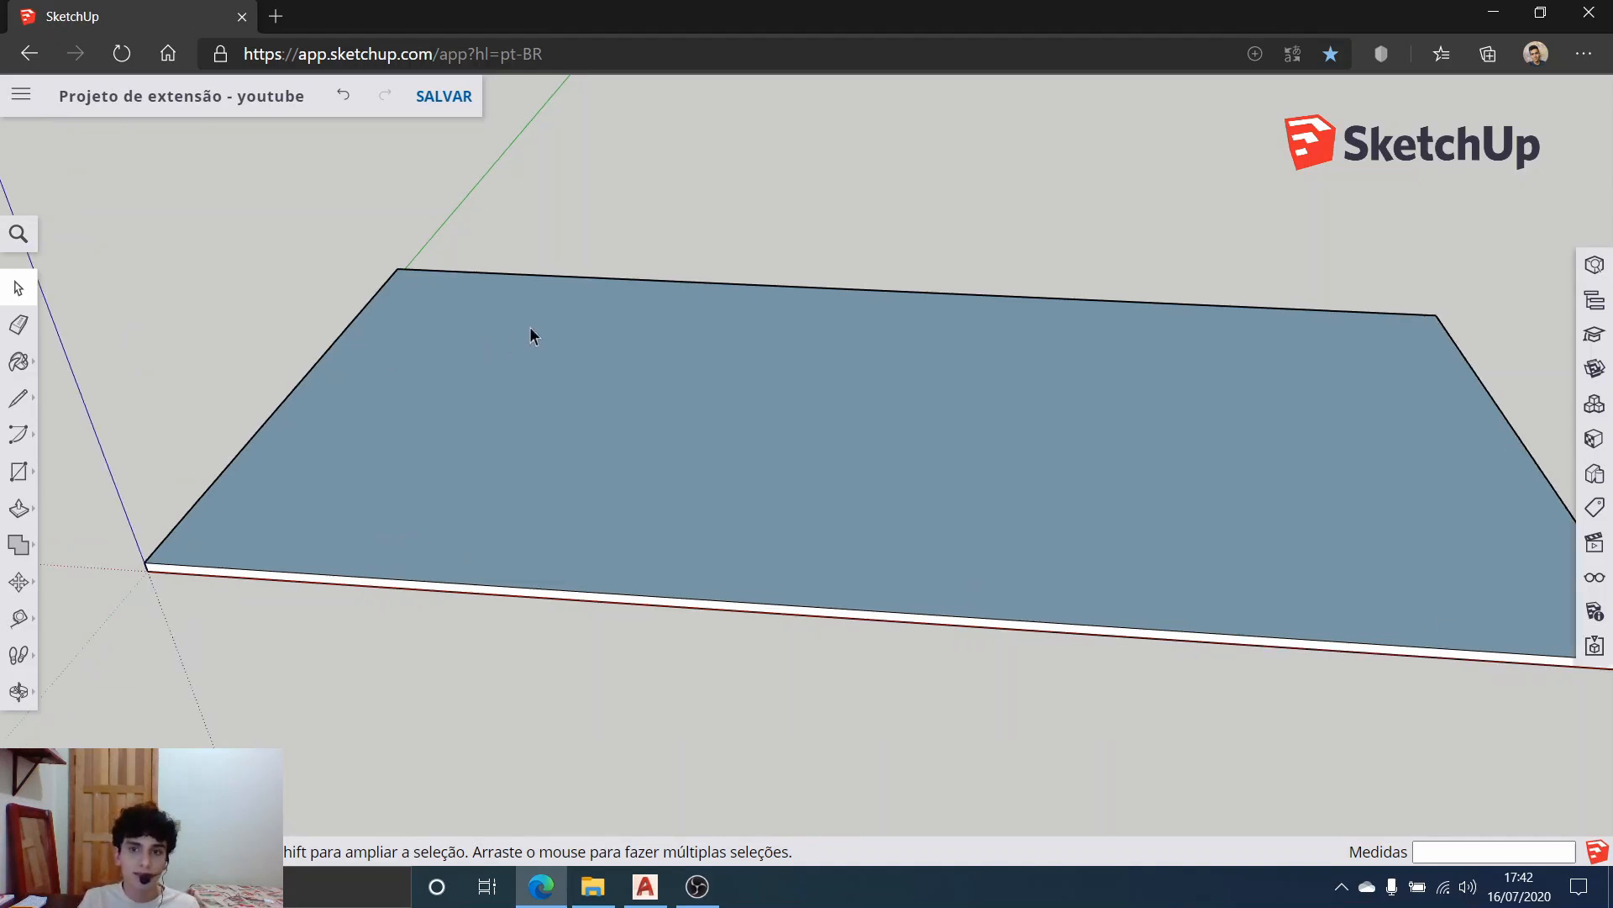
scroll(474, 362, "up", 1)
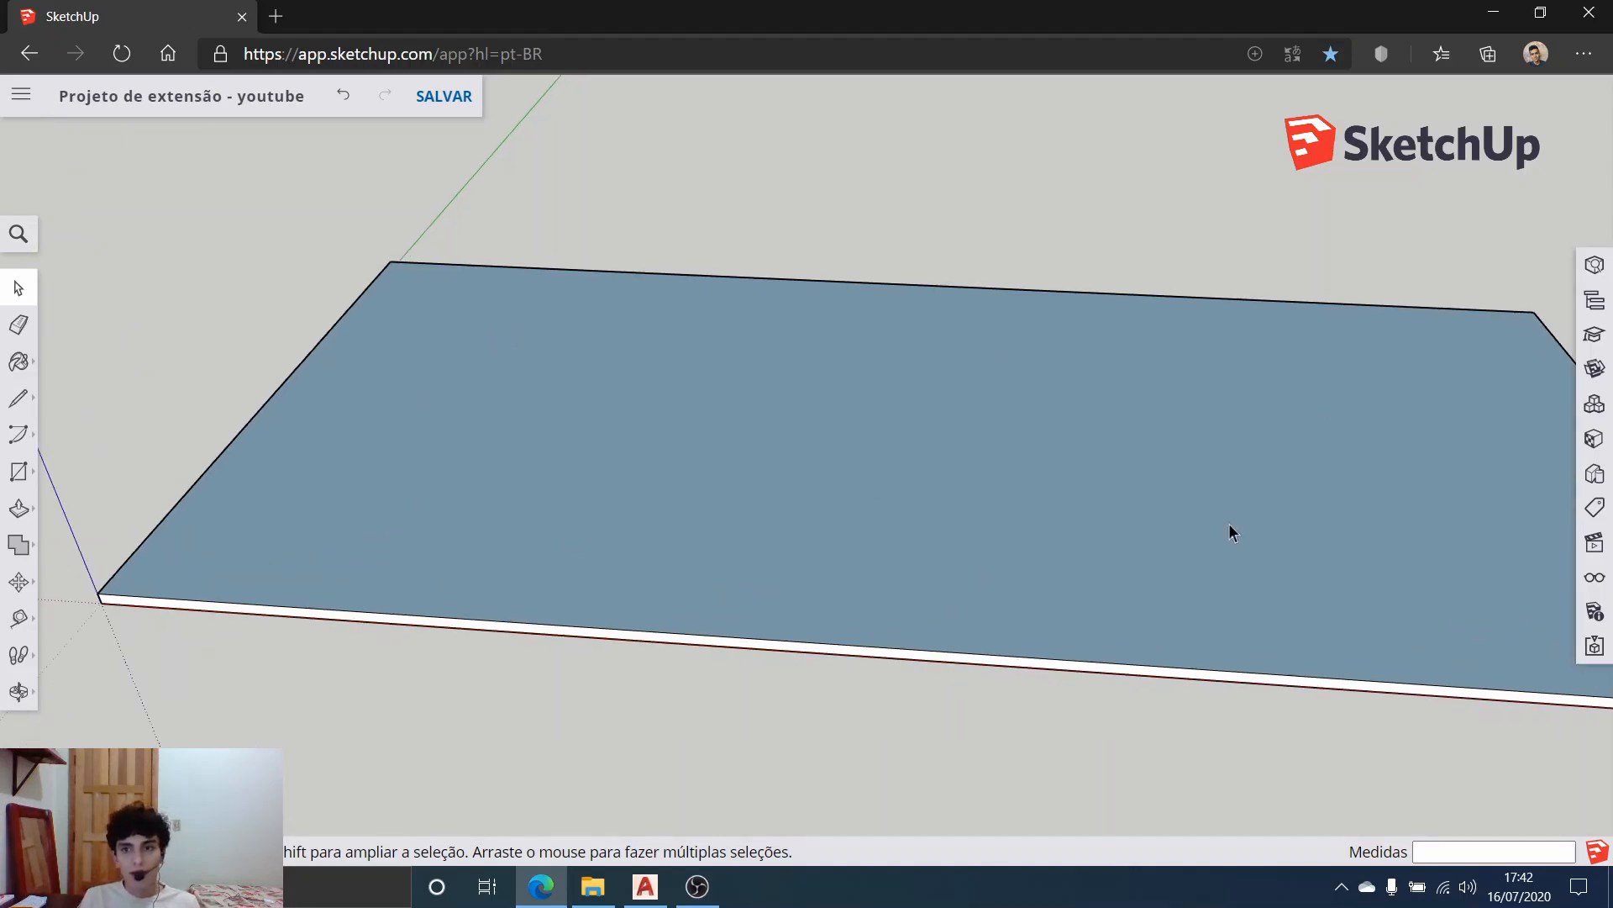
middle_click_drag(983, 605, 749, 533)
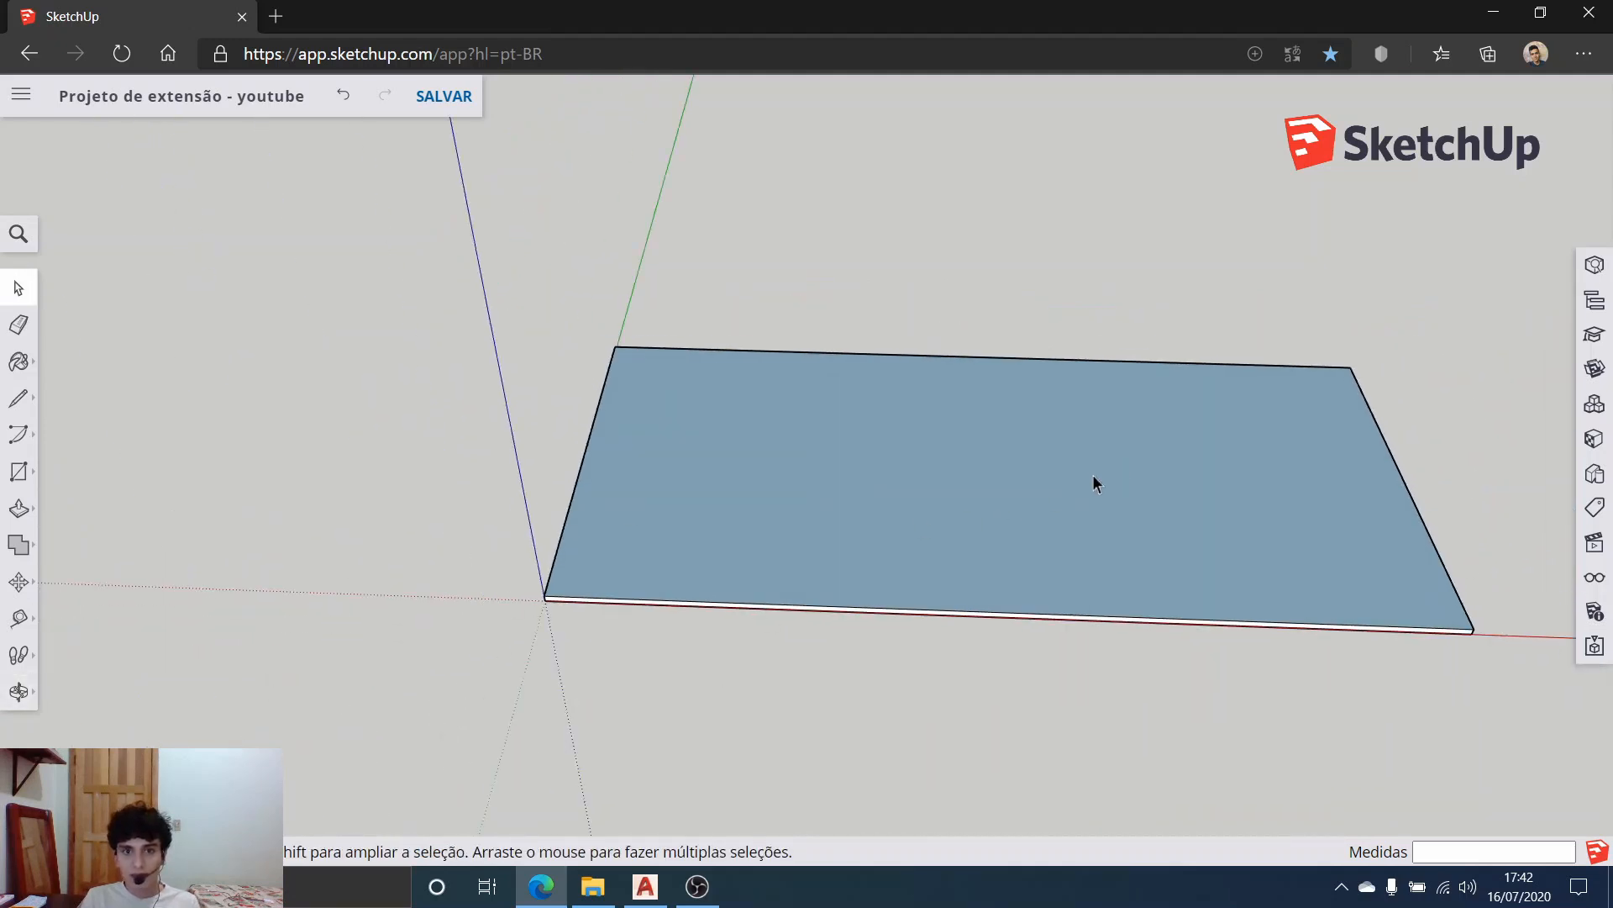
scroll(1248, 435, "up", 1)
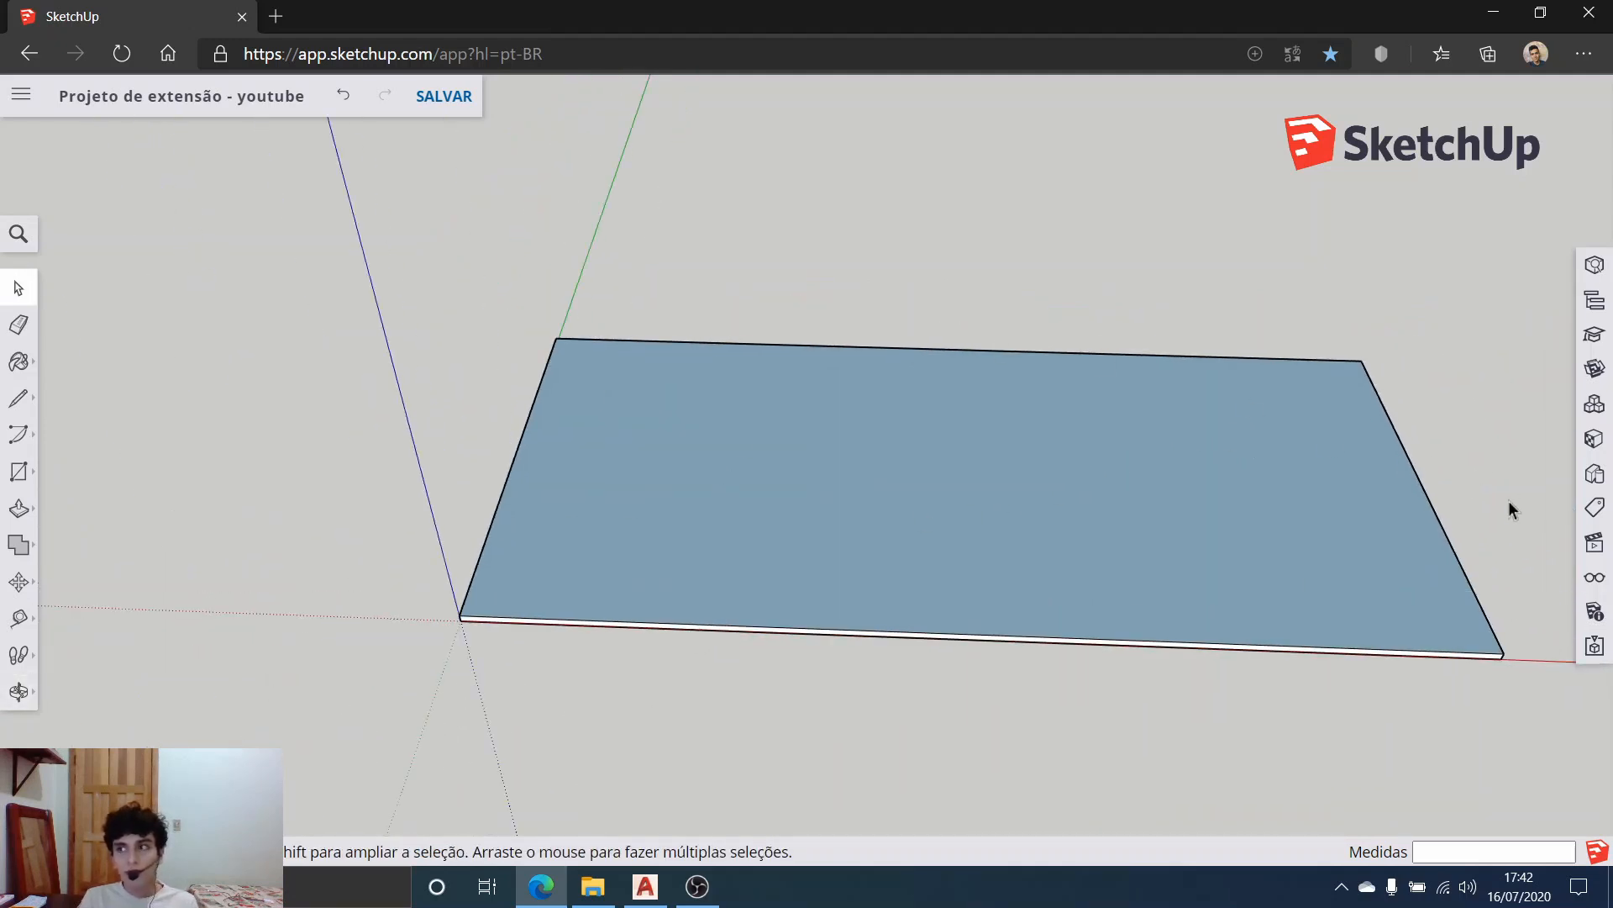
scroll(1434, 508, "up", 2)
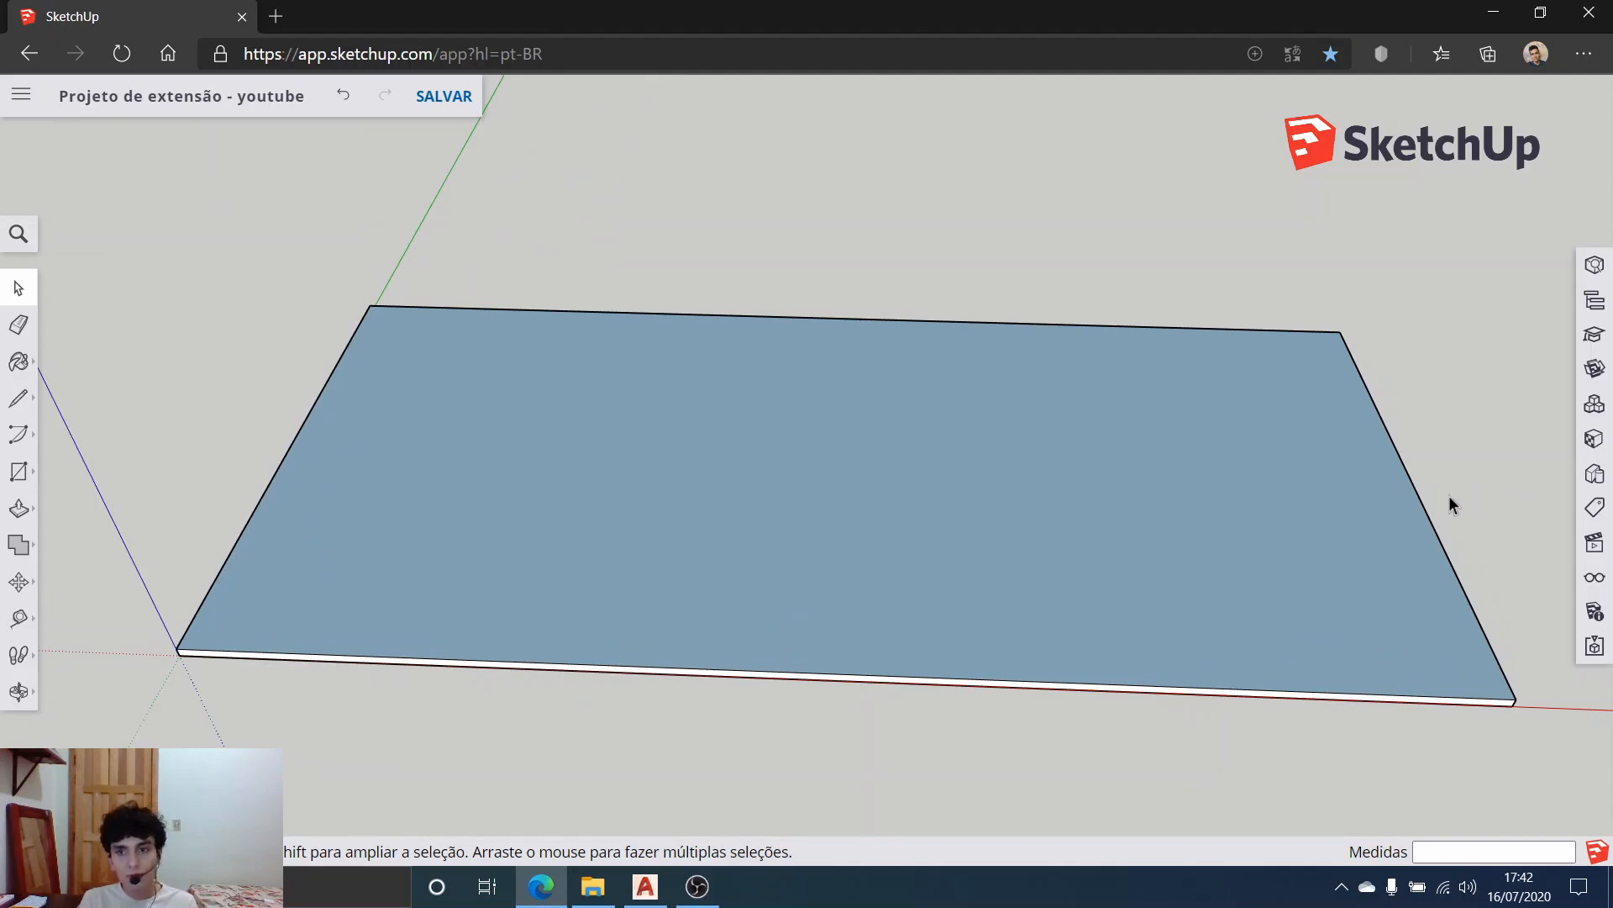
left_click(18, 619)
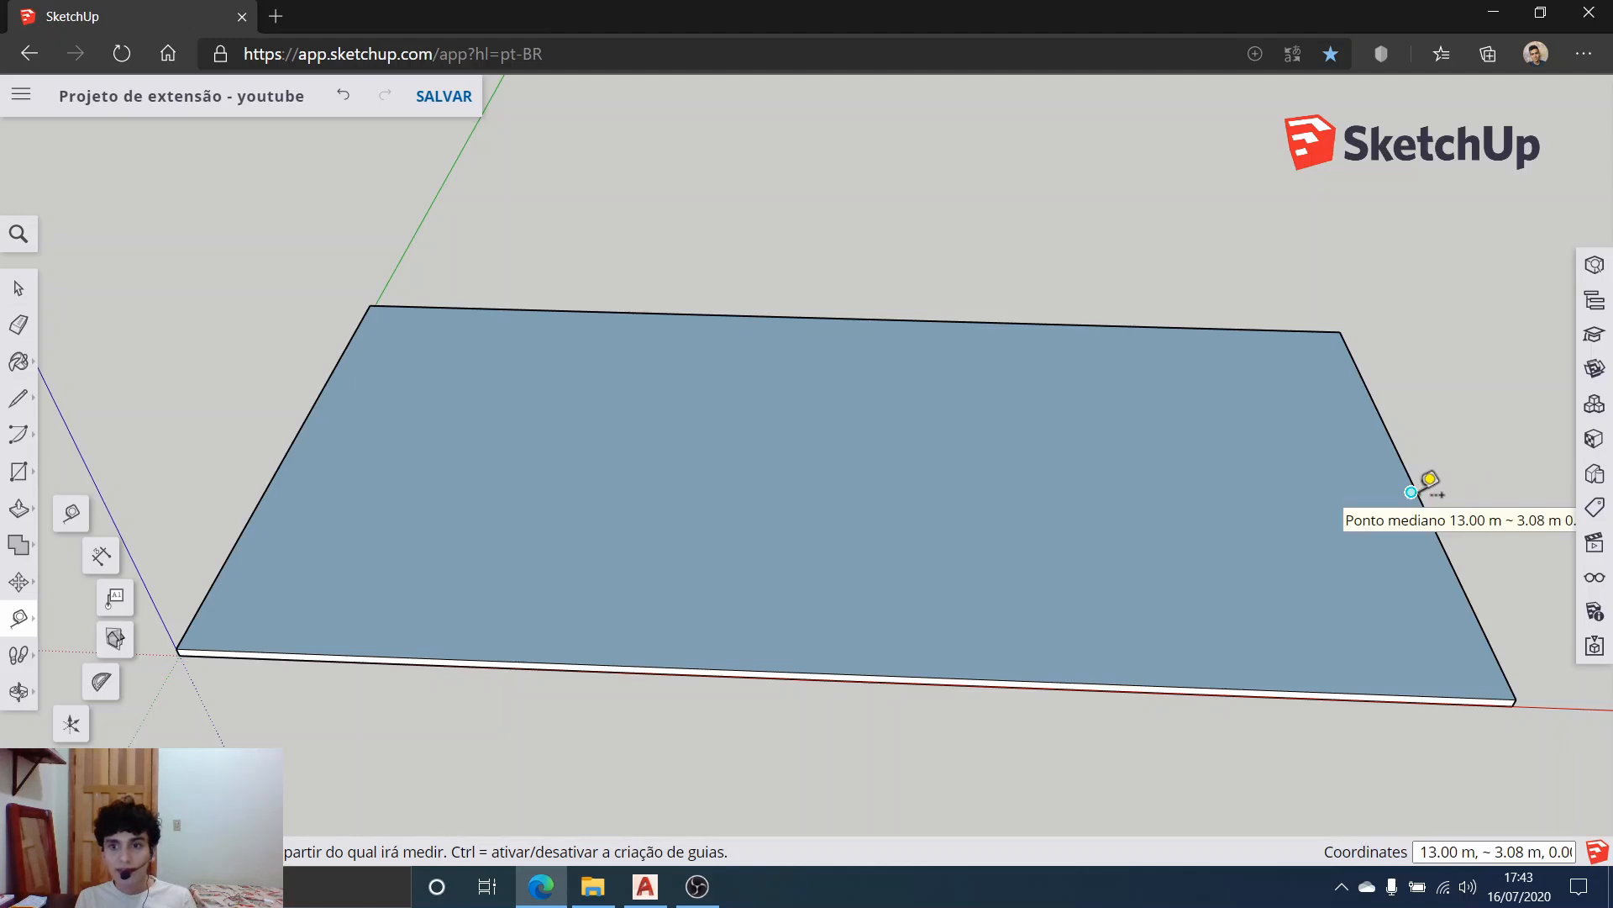
left_click(1411, 492)
key("Escape")
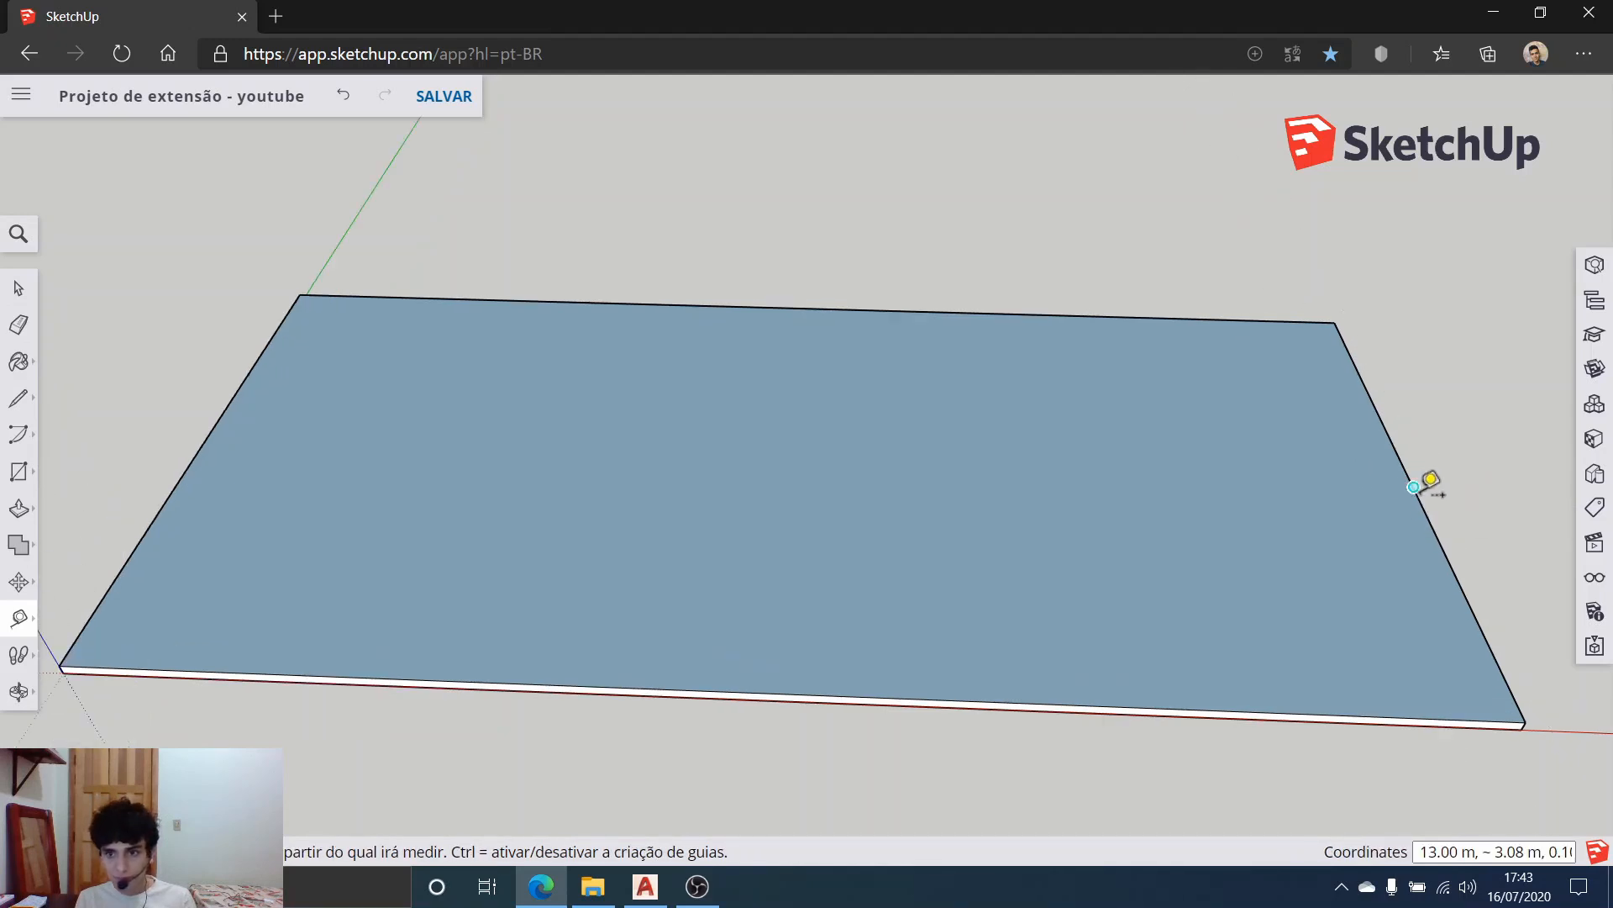
scroll(1426, 458, "up", 5)
left_click(1409, 482)
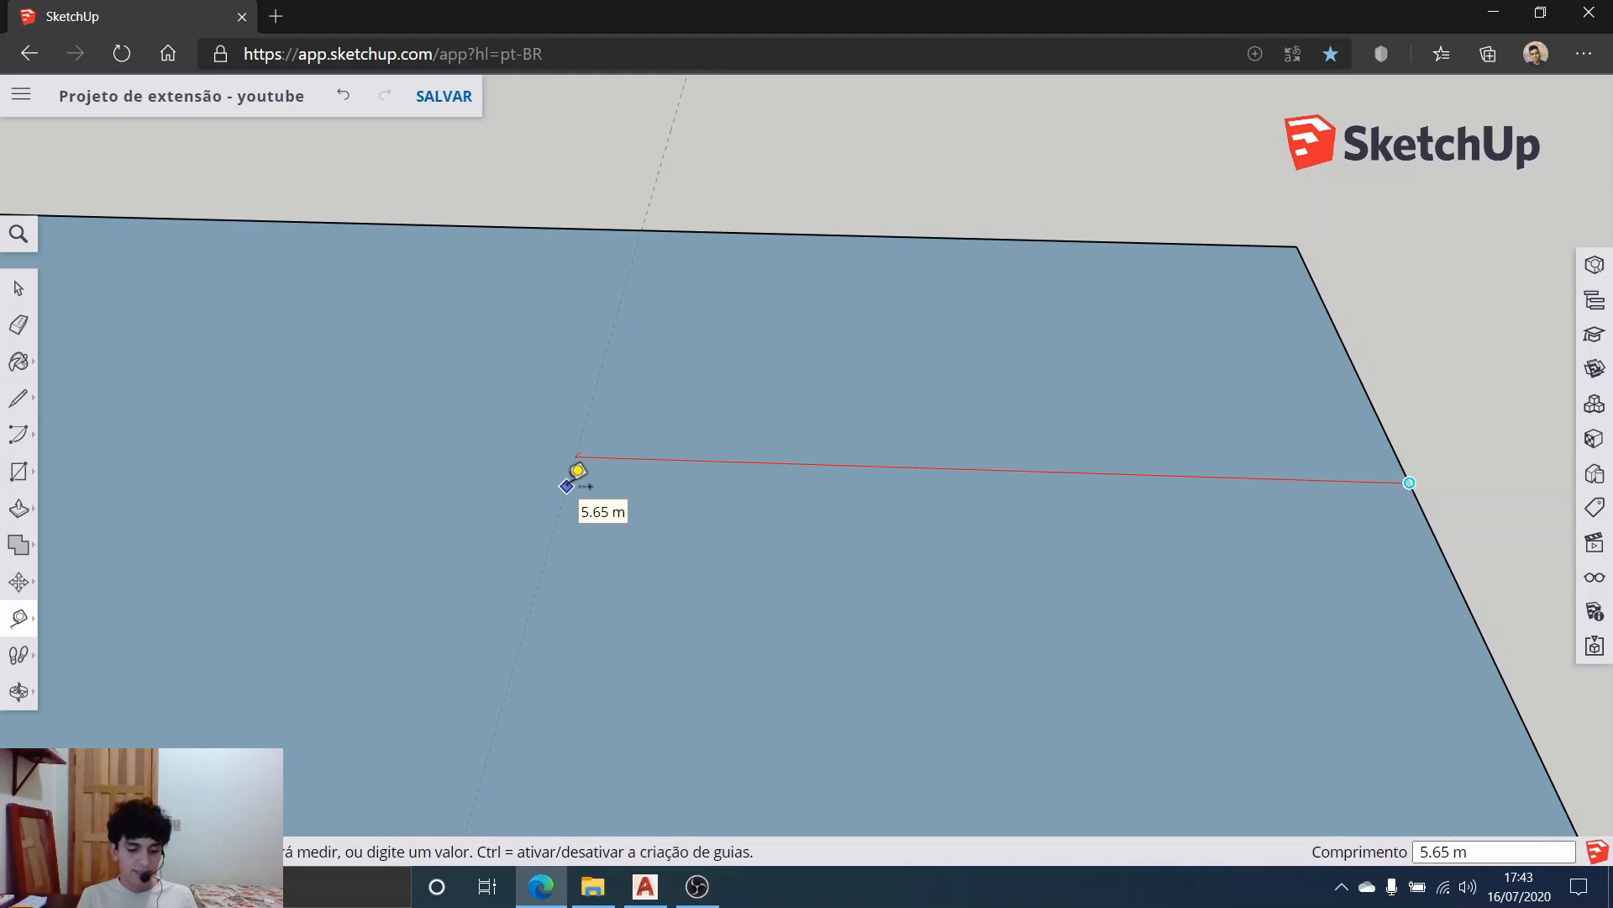
type("15")
key("Return")
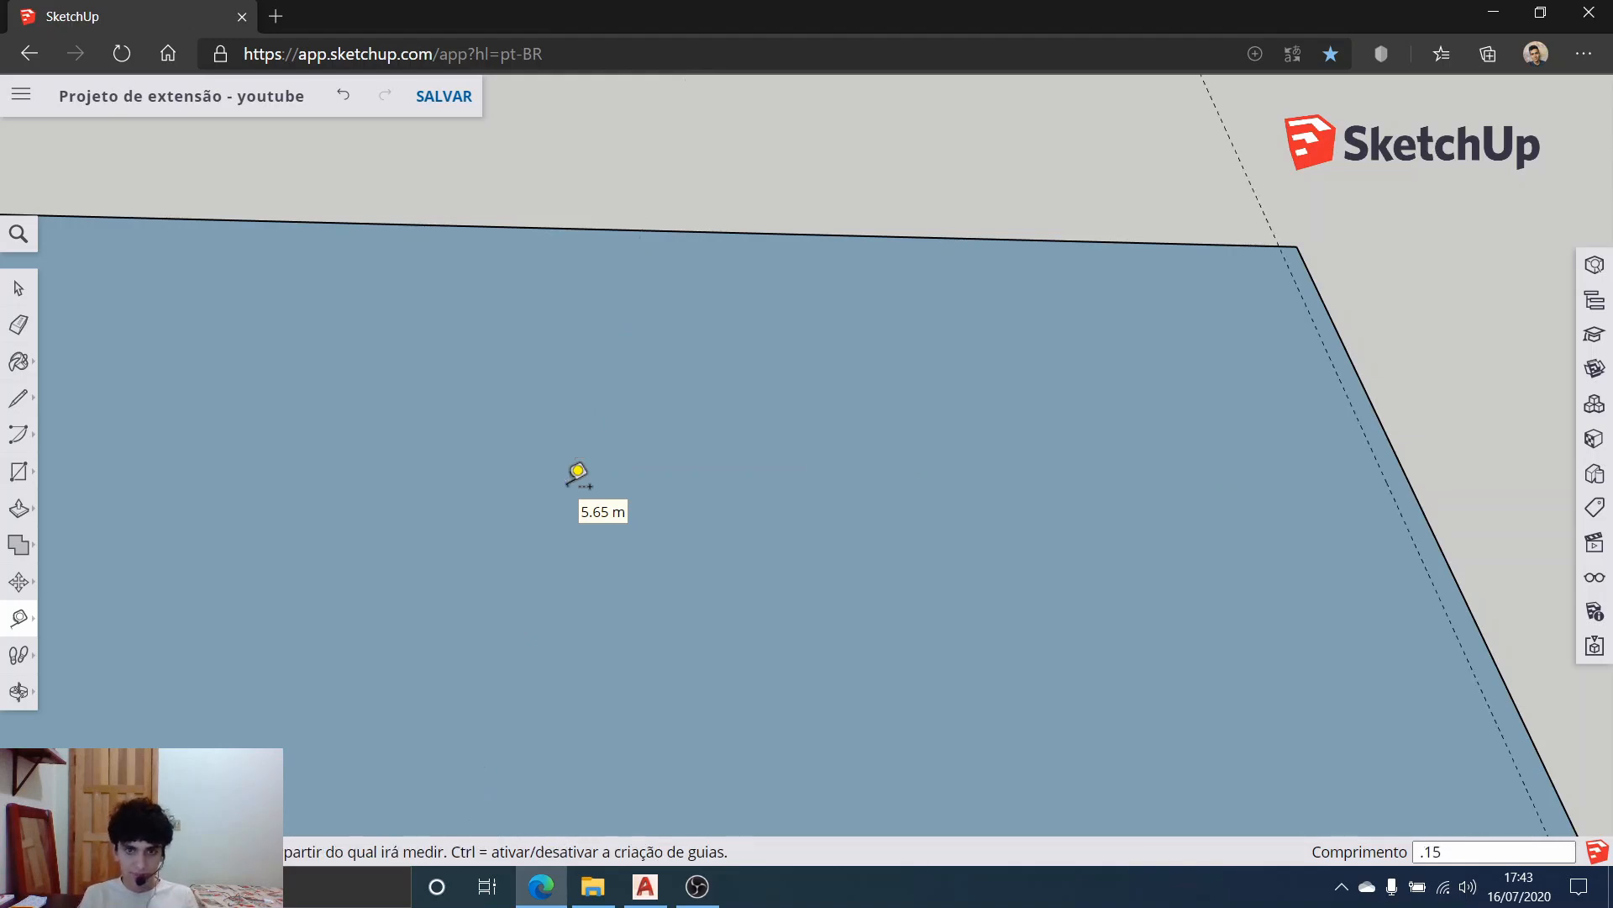
Step: Place a guide 0.15 m inward from the slab's long edge opposite the red axis
scroll(571, 462, "down", 5)
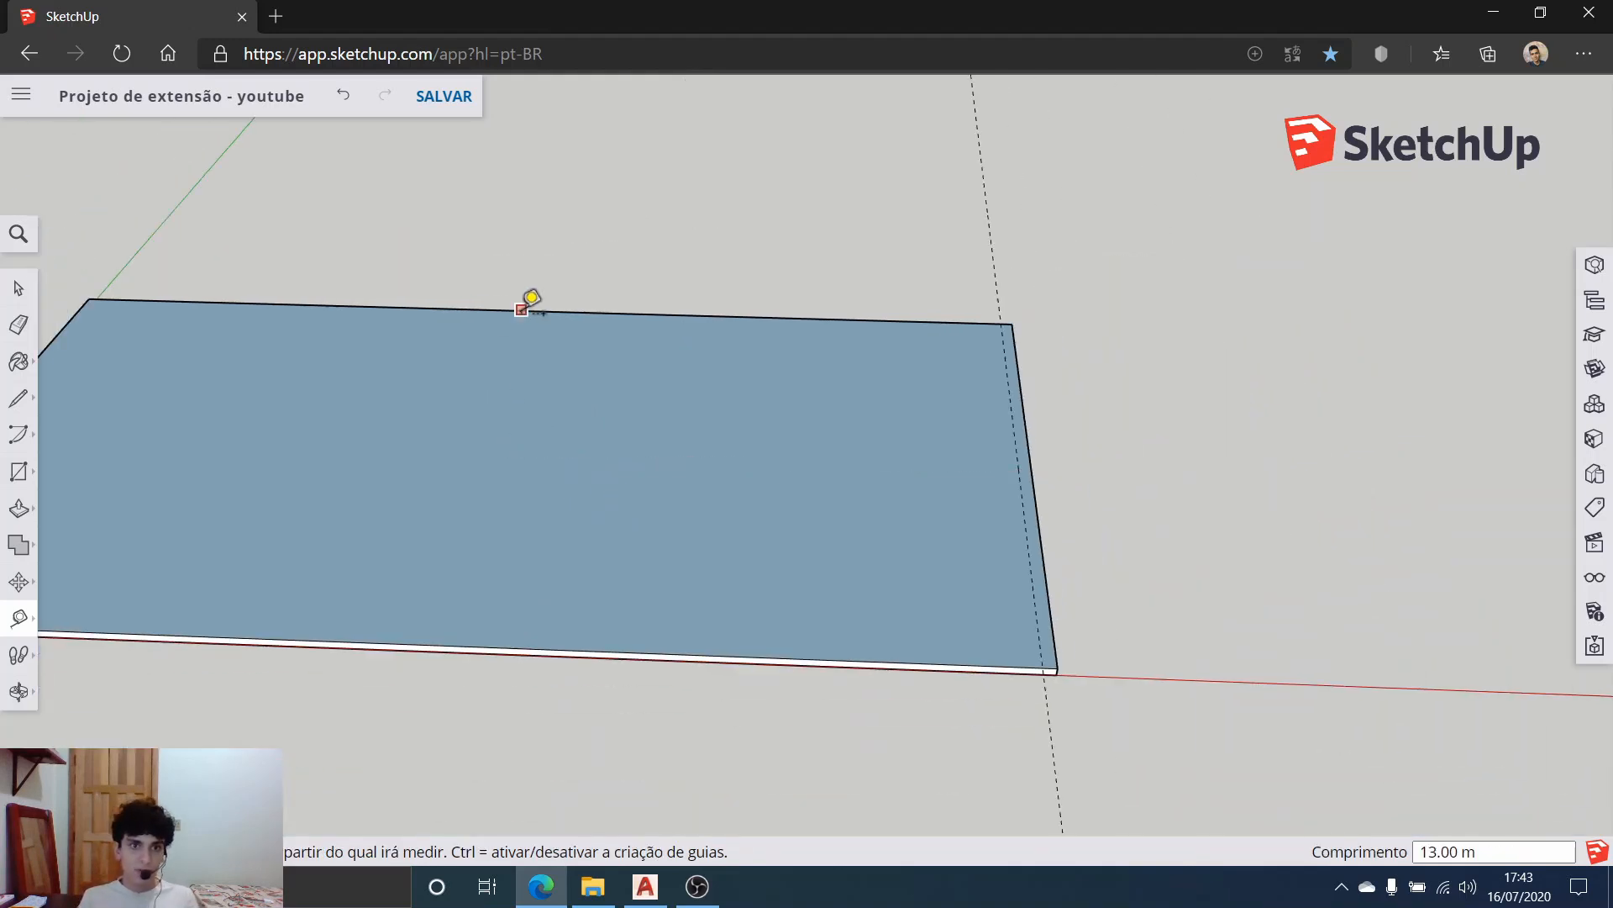
left_click(522, 310)
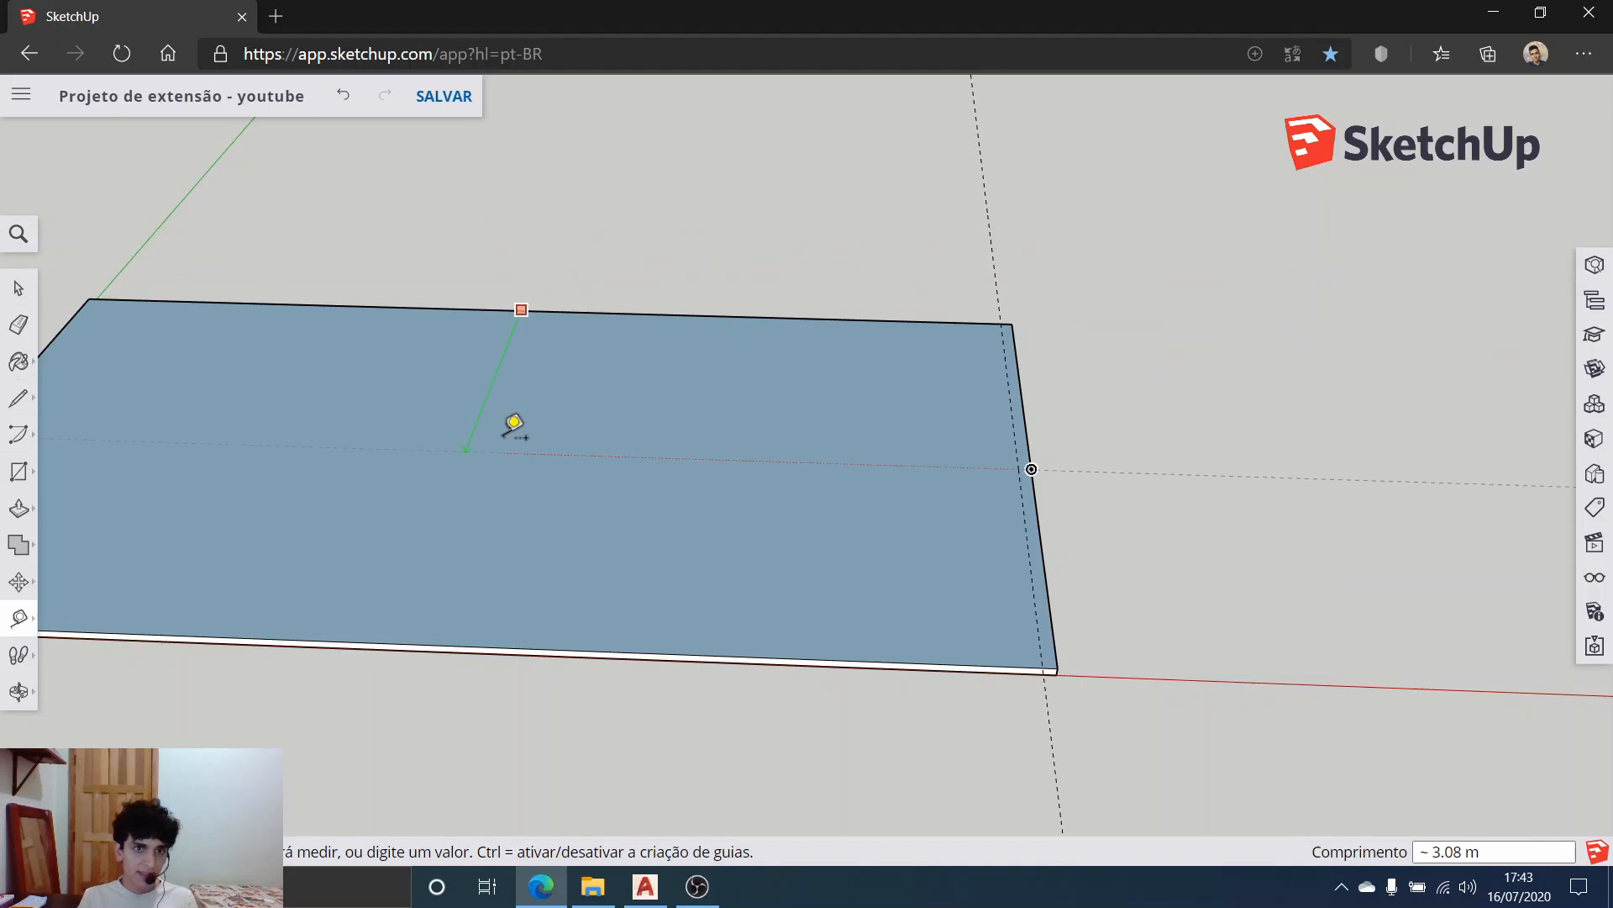
type(".1")
key("Return")
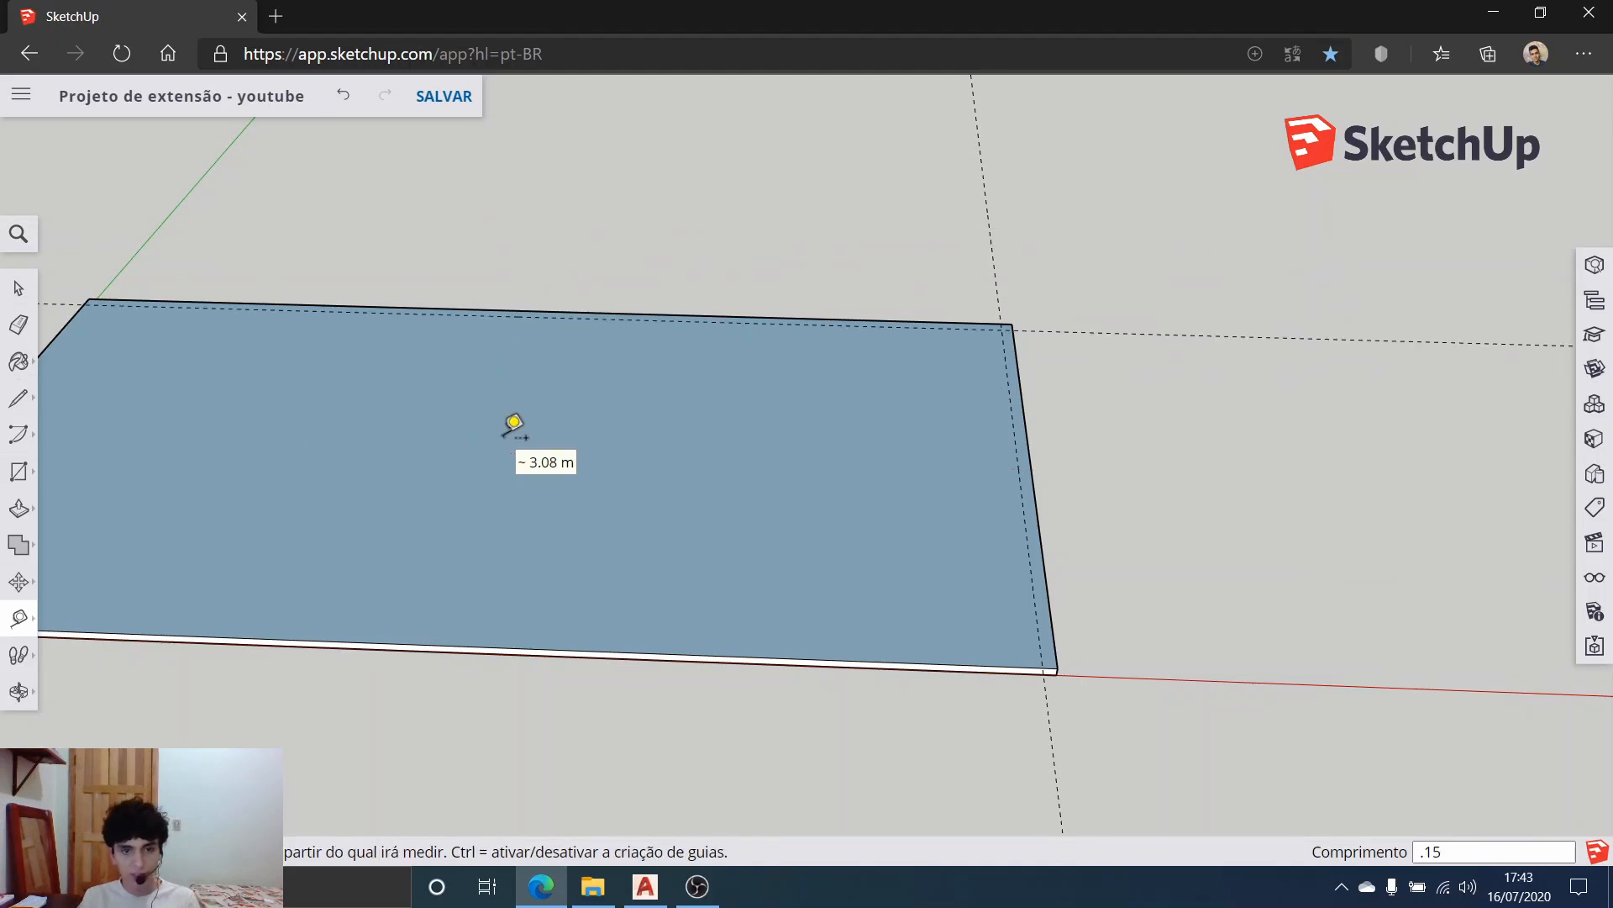
Step: Place a guide 2 m inward from the slab's long edge along the red axis
scroll(151, 594, "down", 3)
scroll(143, 597, "up", 2)
scroll(140, 599, "up", 2)
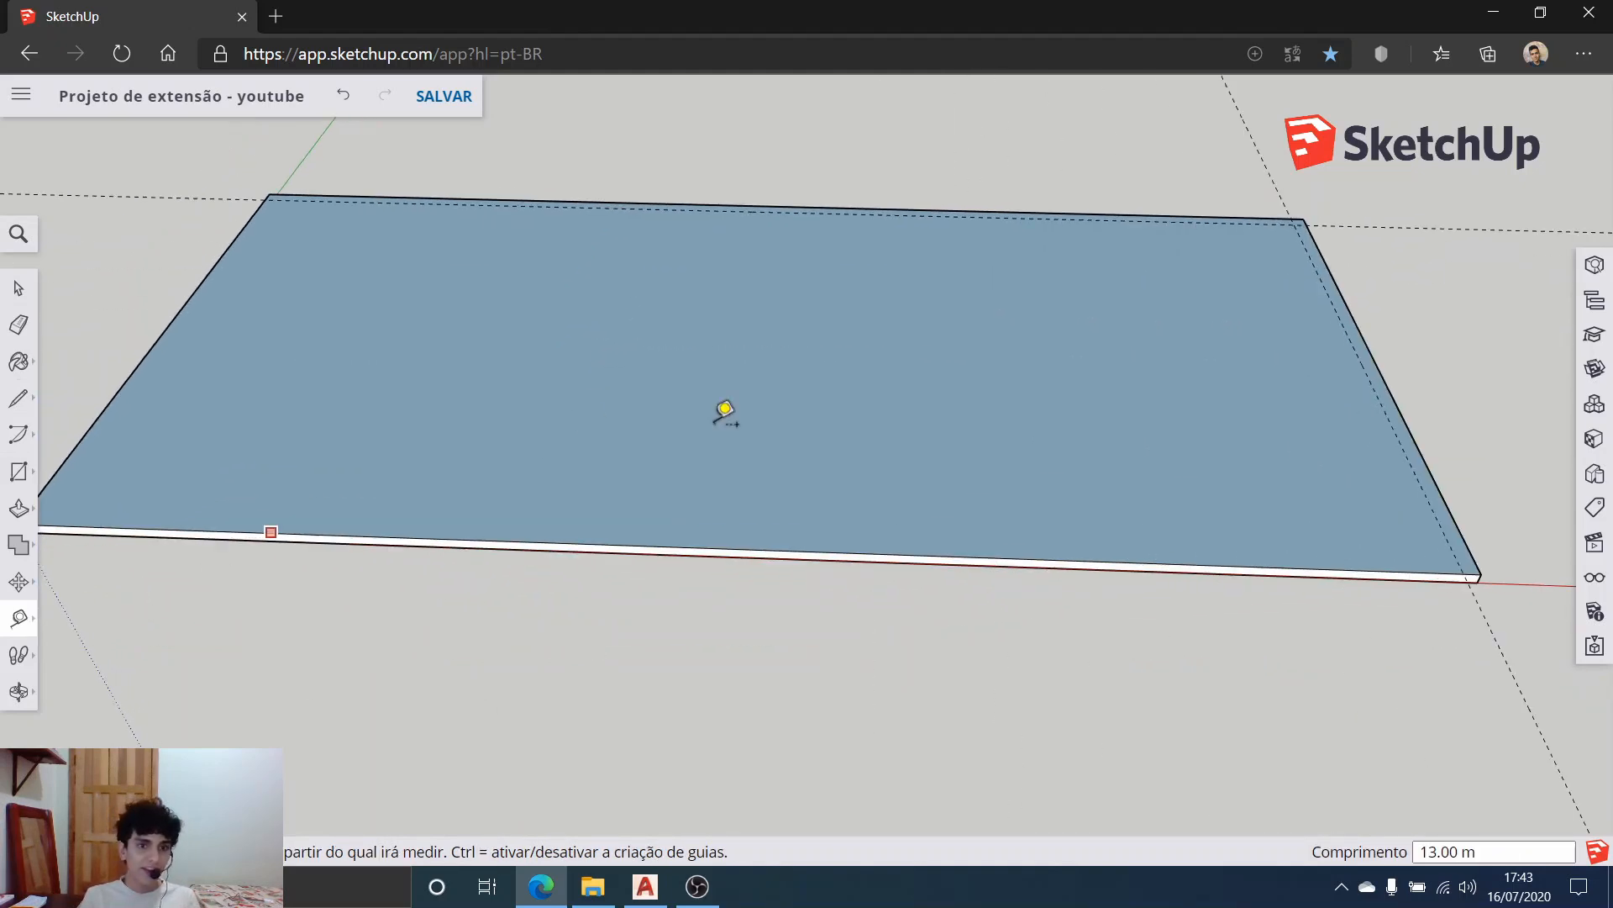
left_click(787, 550)
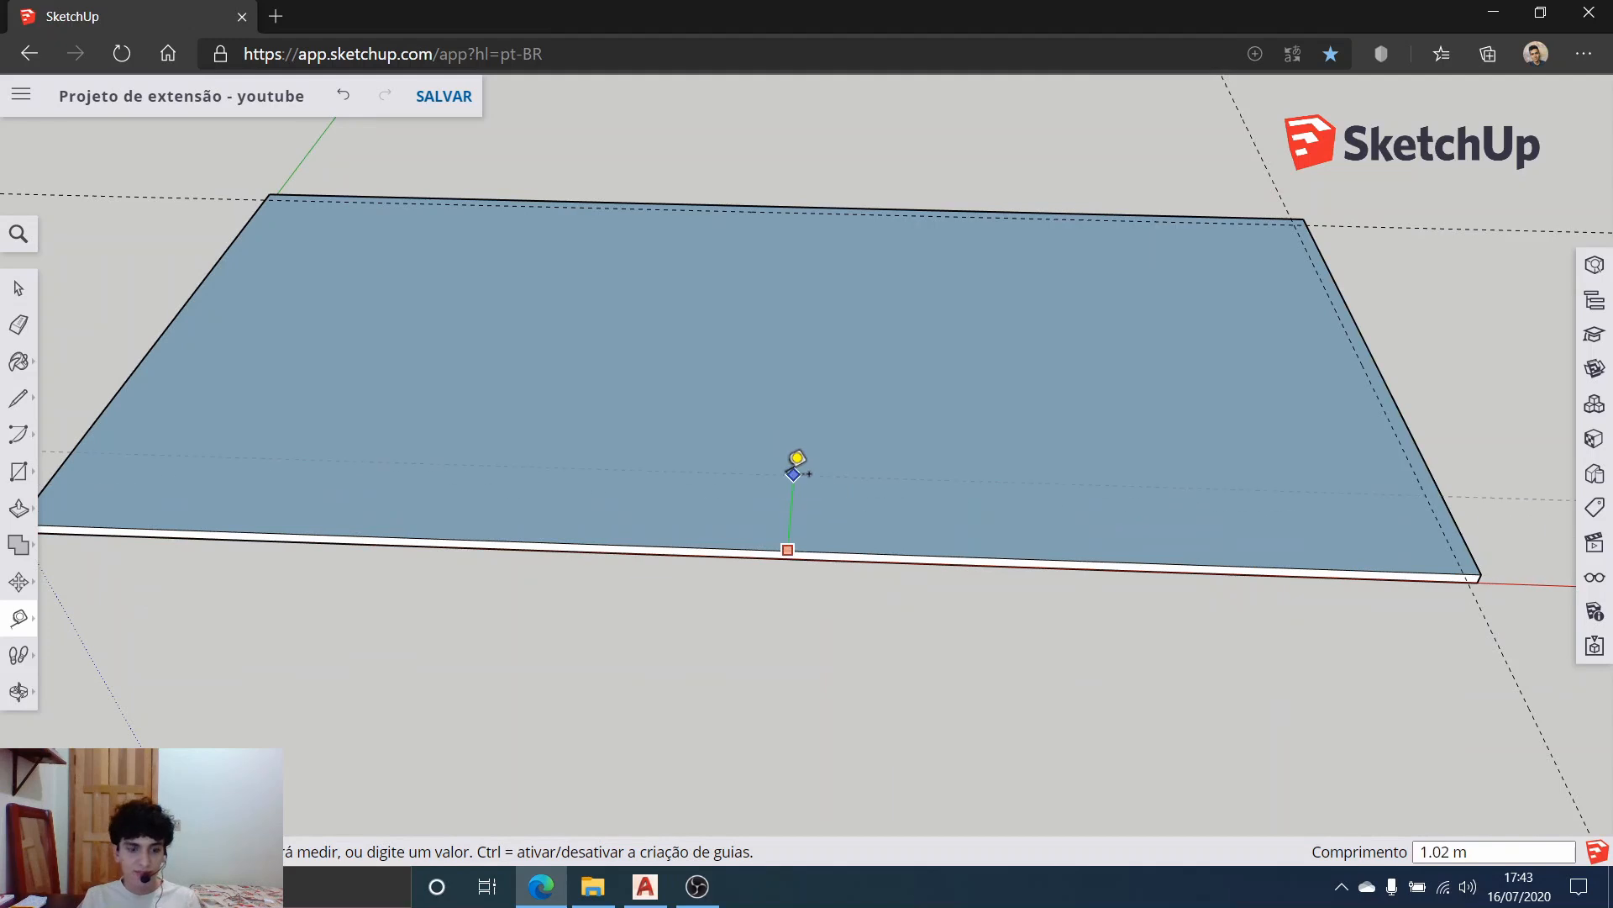
type("2")
key("Return")
Step: Add a parallel guide 0.15 m beyond the 2 m guide, toward the far long edge, to mark the wall thickness
left_click(825, 411)
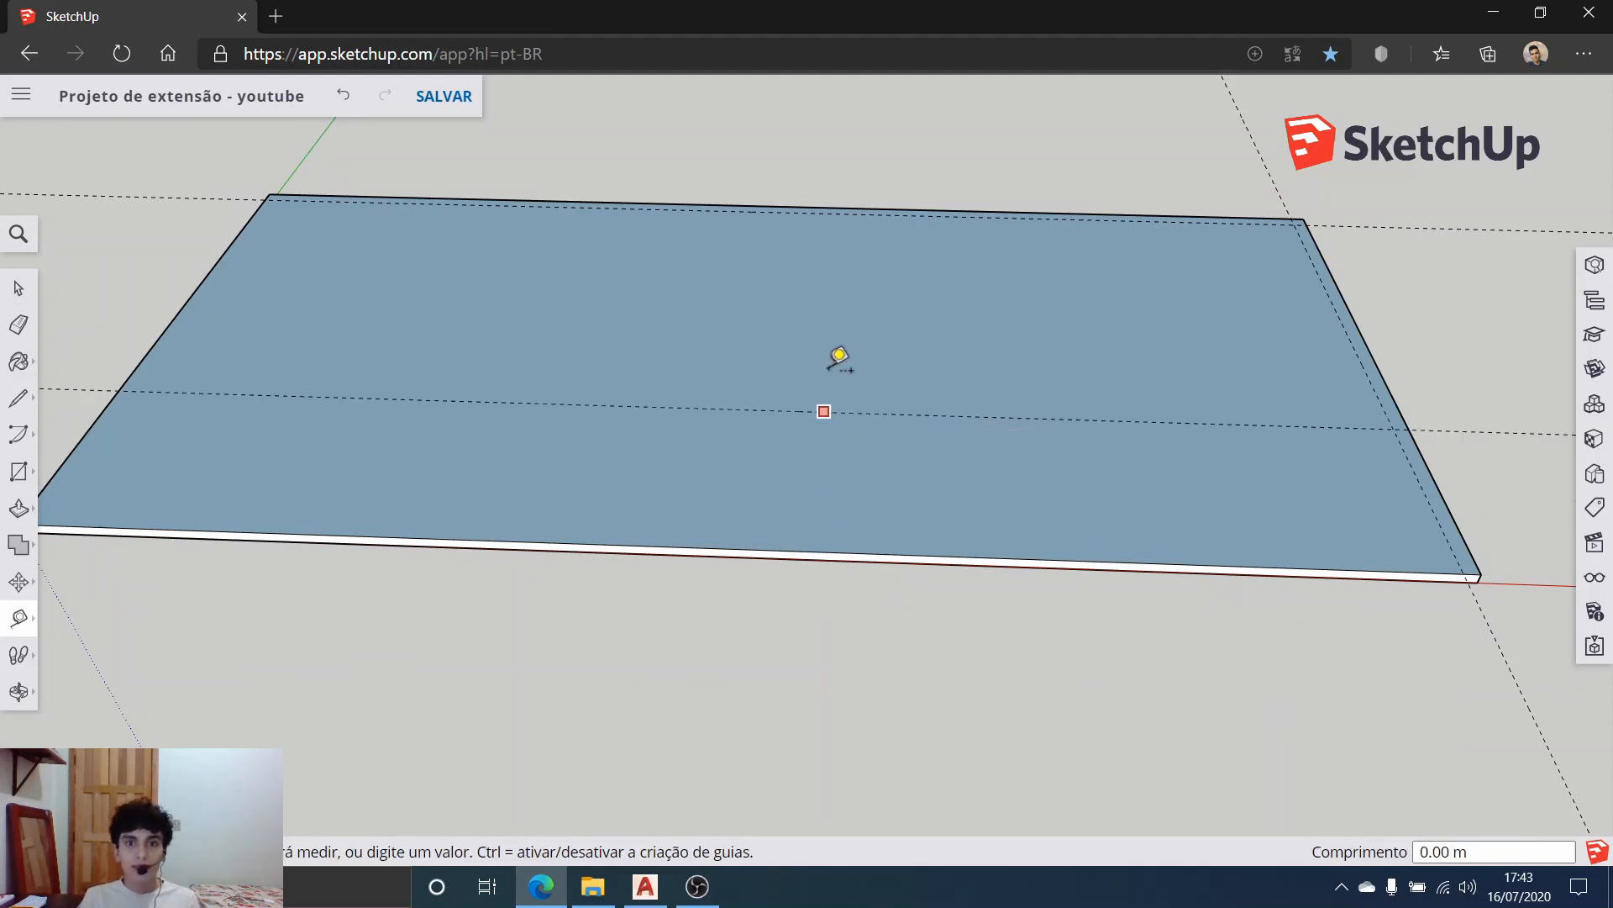
type(".1")
key("Return")
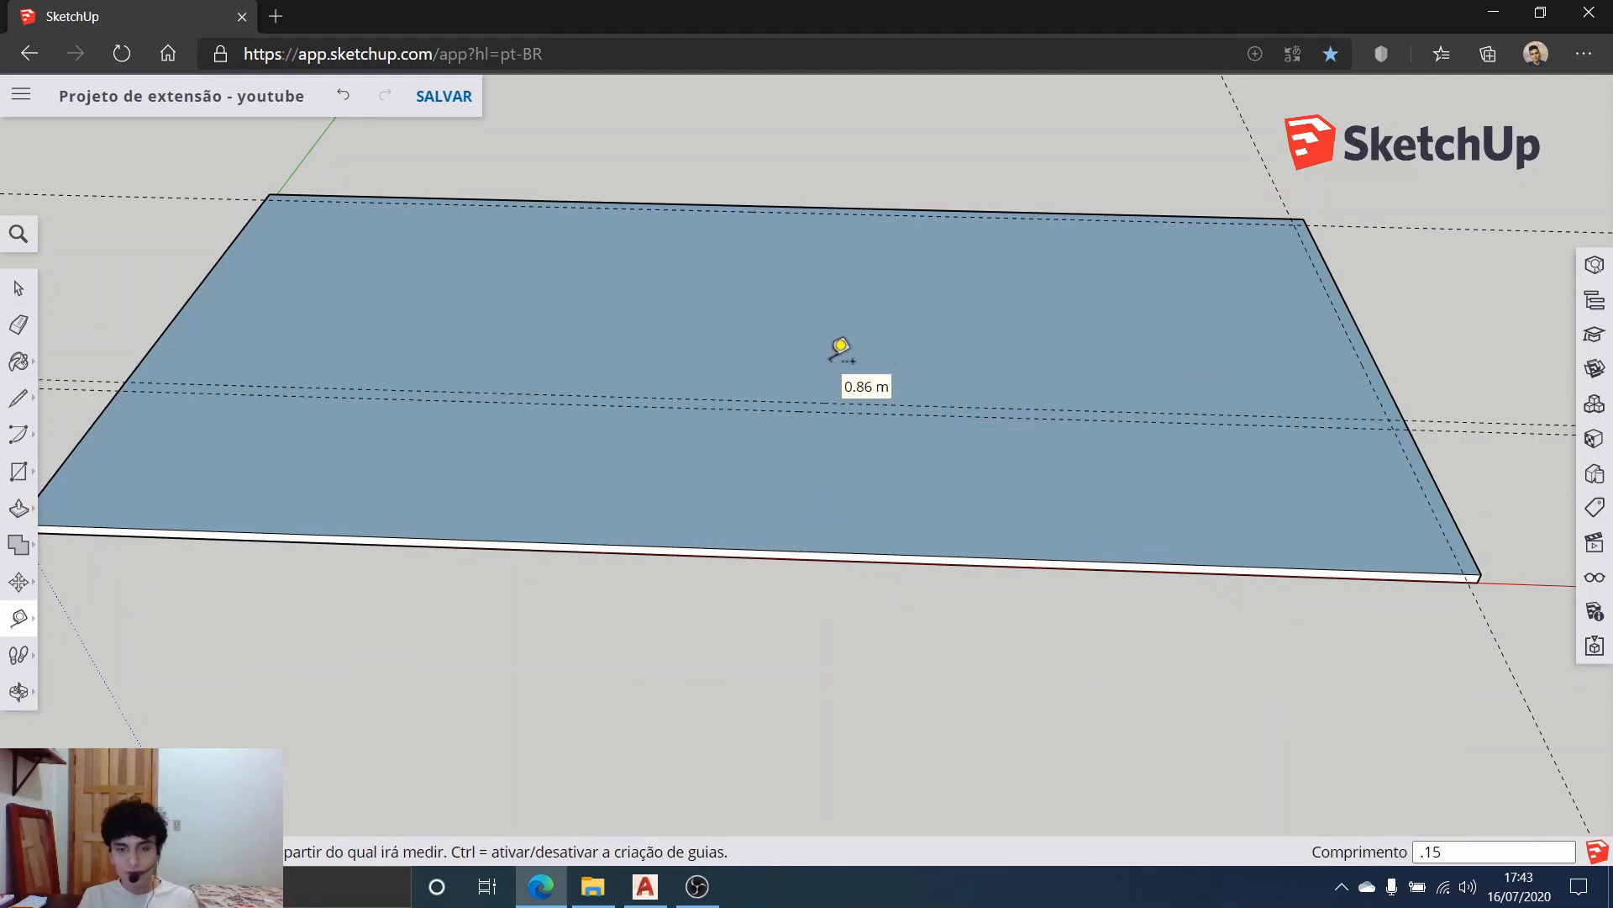
scroll(250, 215, "up", 2)
scroll(244, 235, "up", 1)
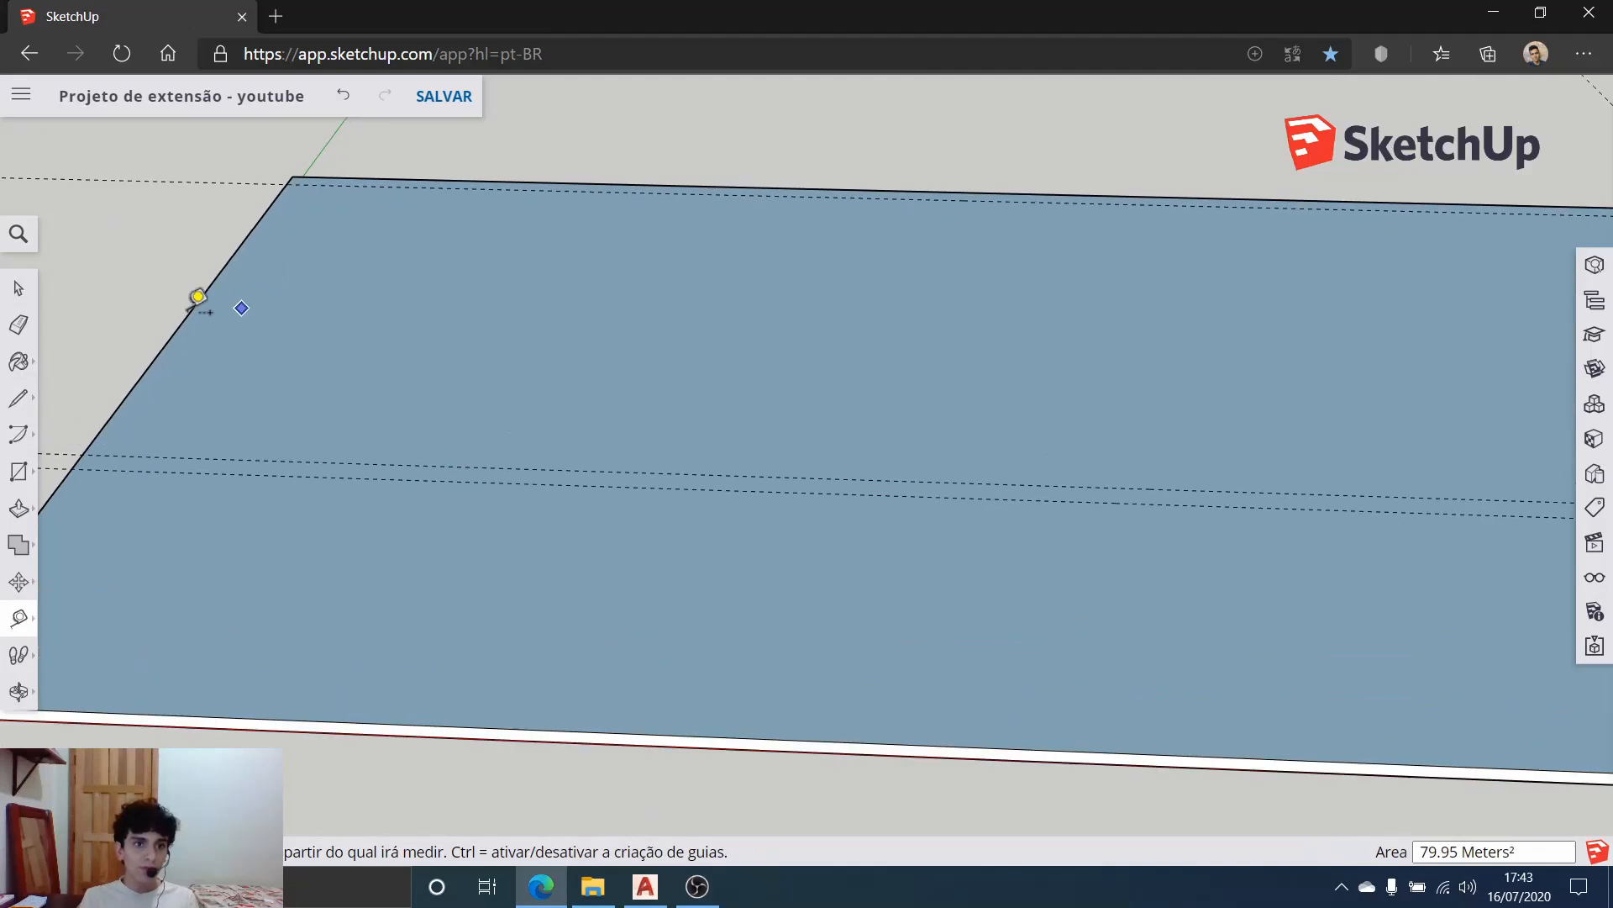
Step: Place a Tape Measure guide on the slab's top face, 1.7 m inward from the short edge at the origin
left_click(191, 311)
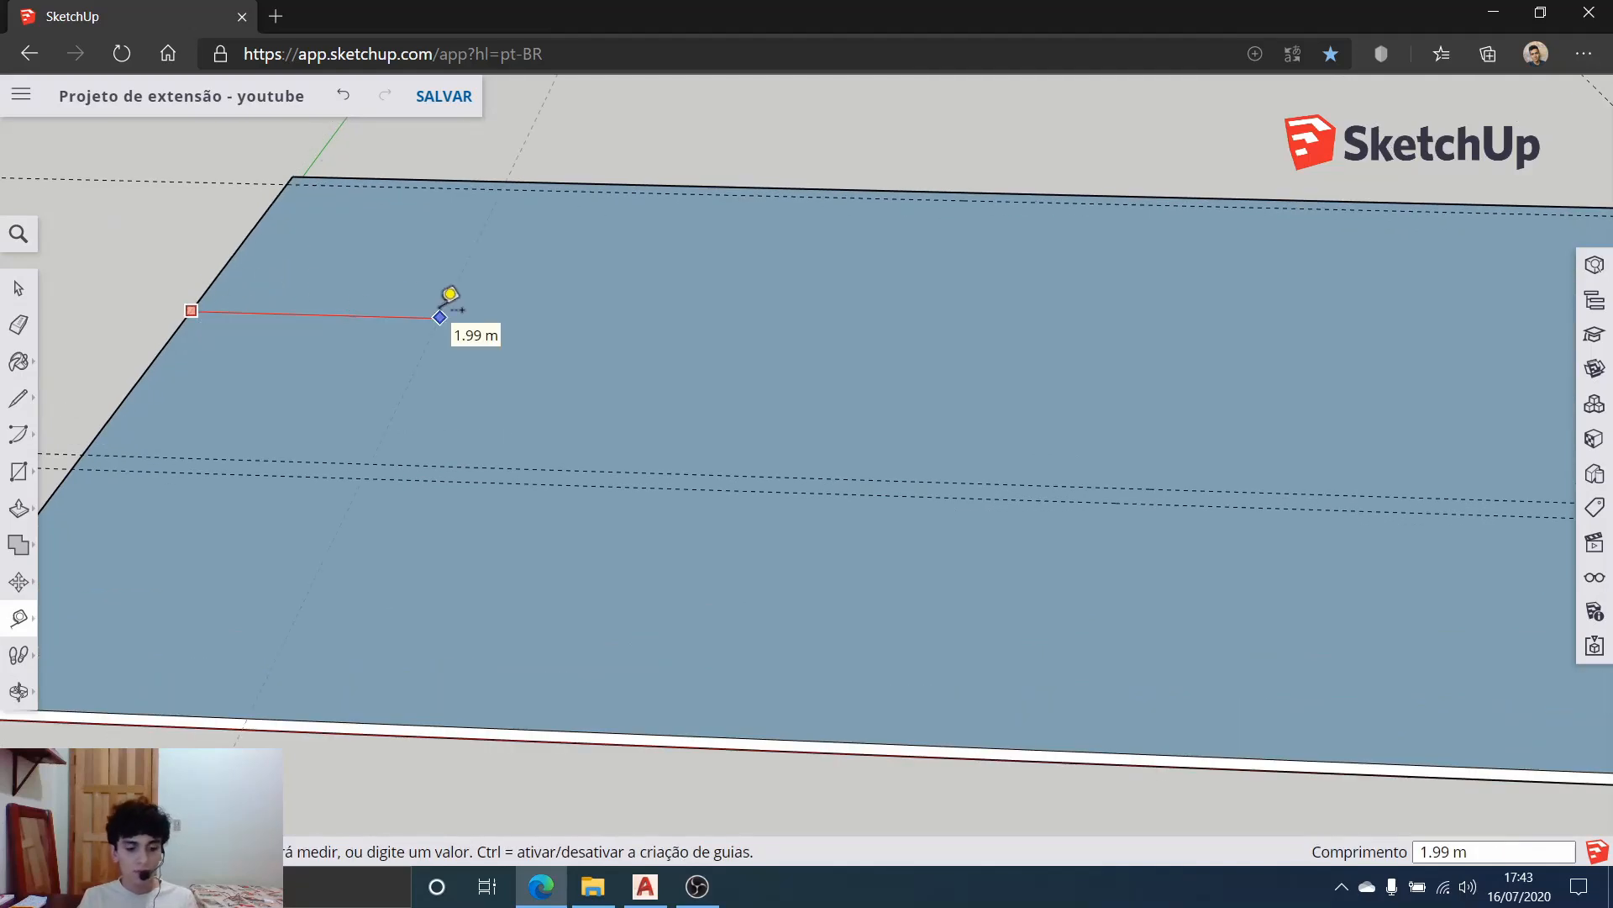
type("1.7")
key("Return")
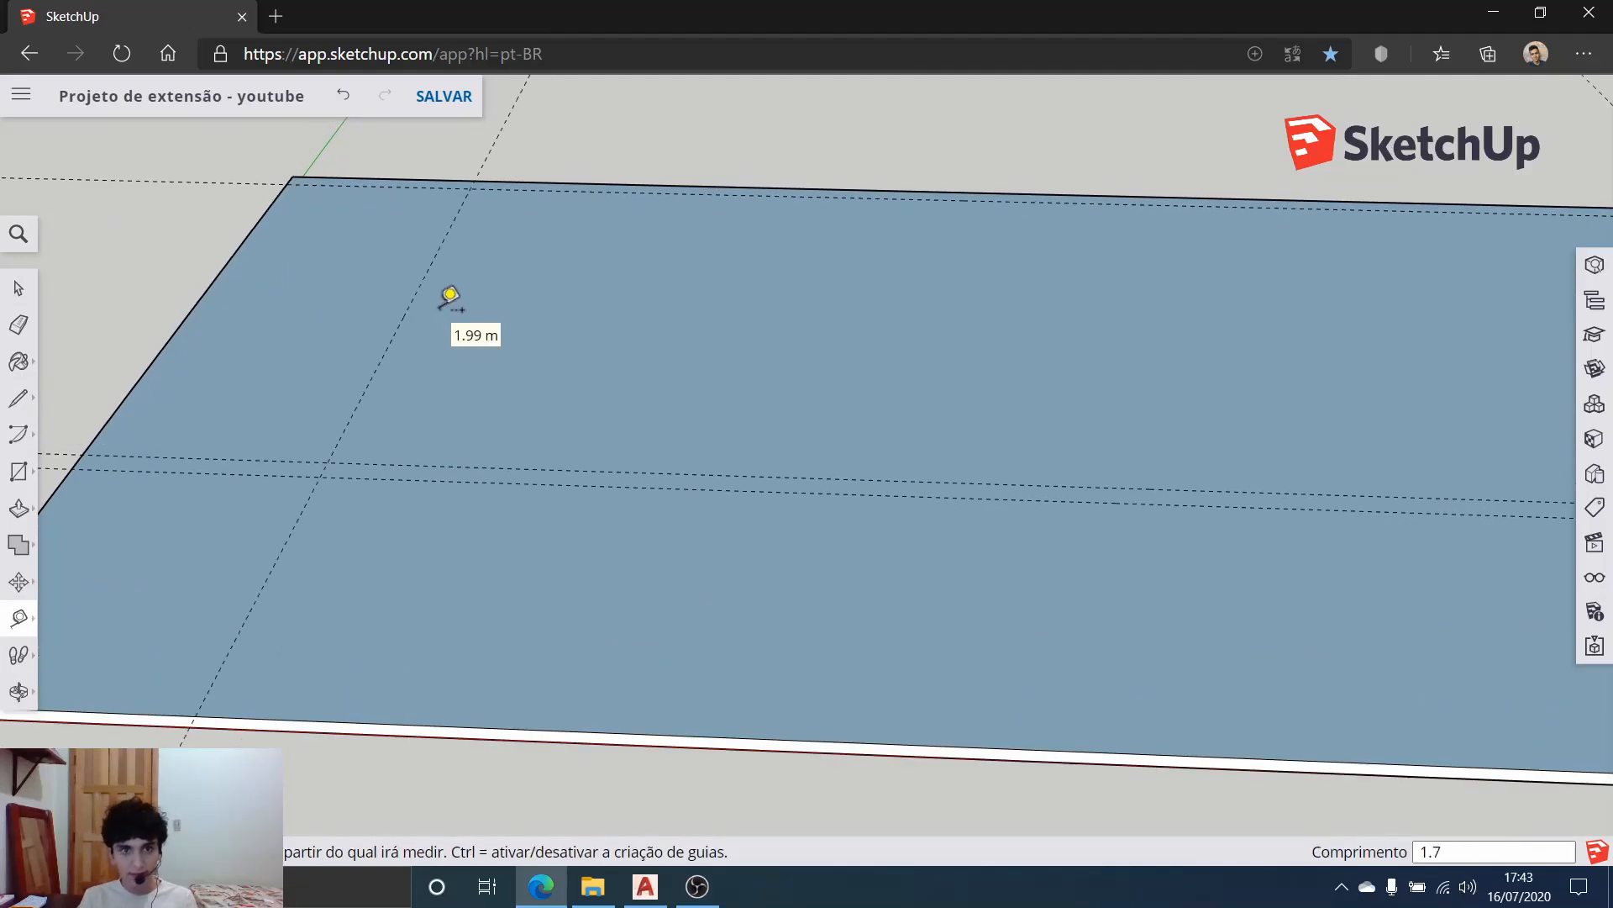
left_click(418, 291)
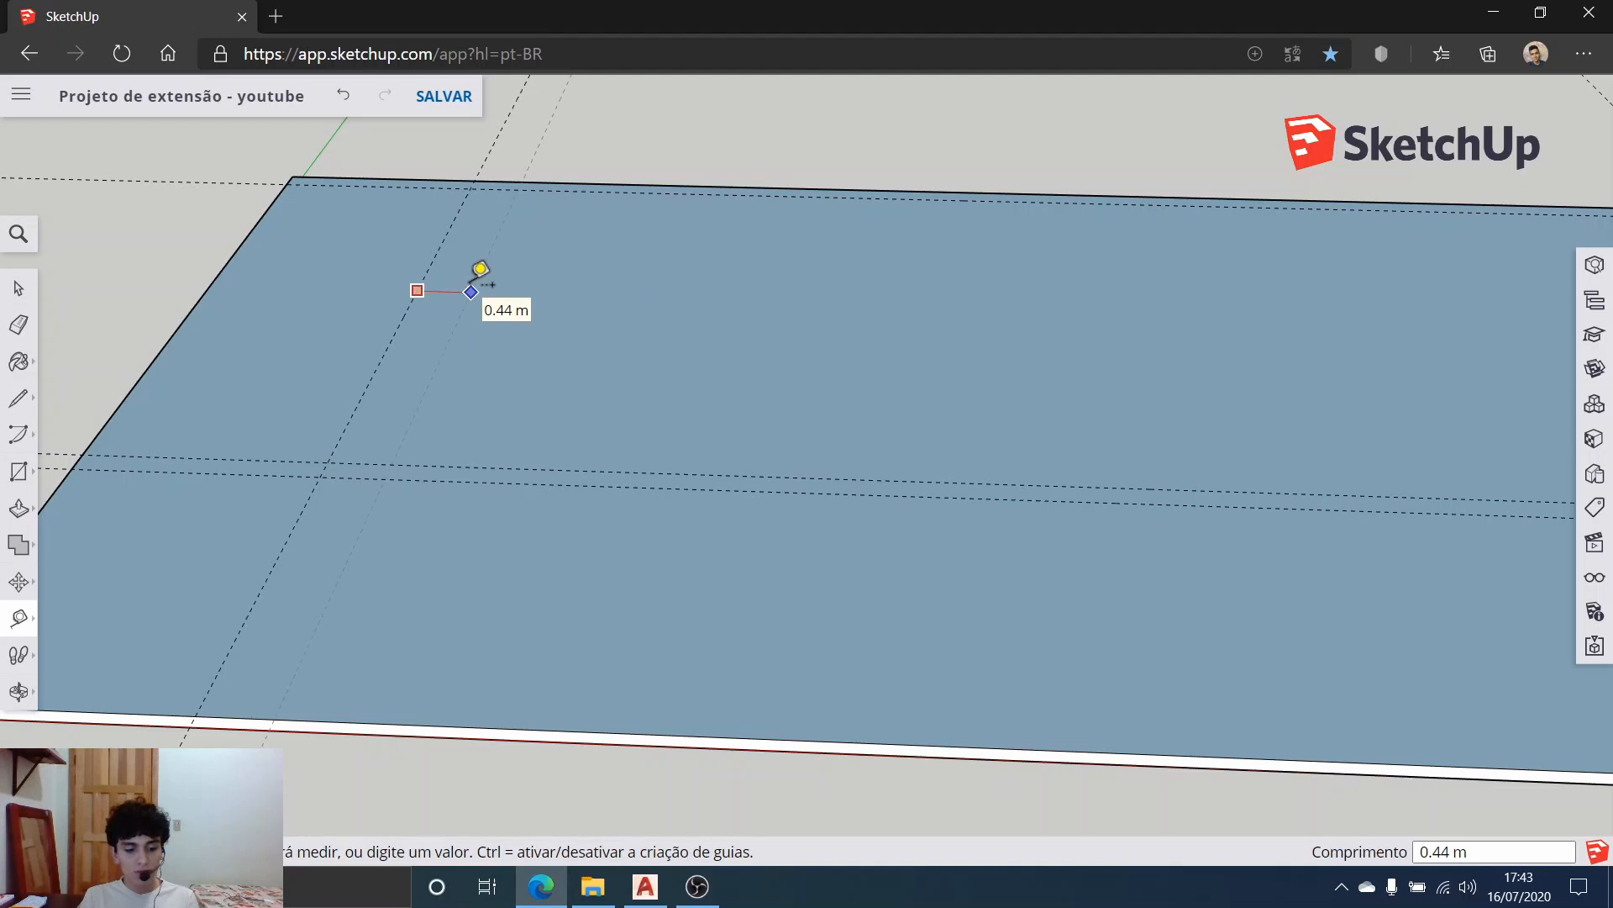
type("1.5")
key("Return")
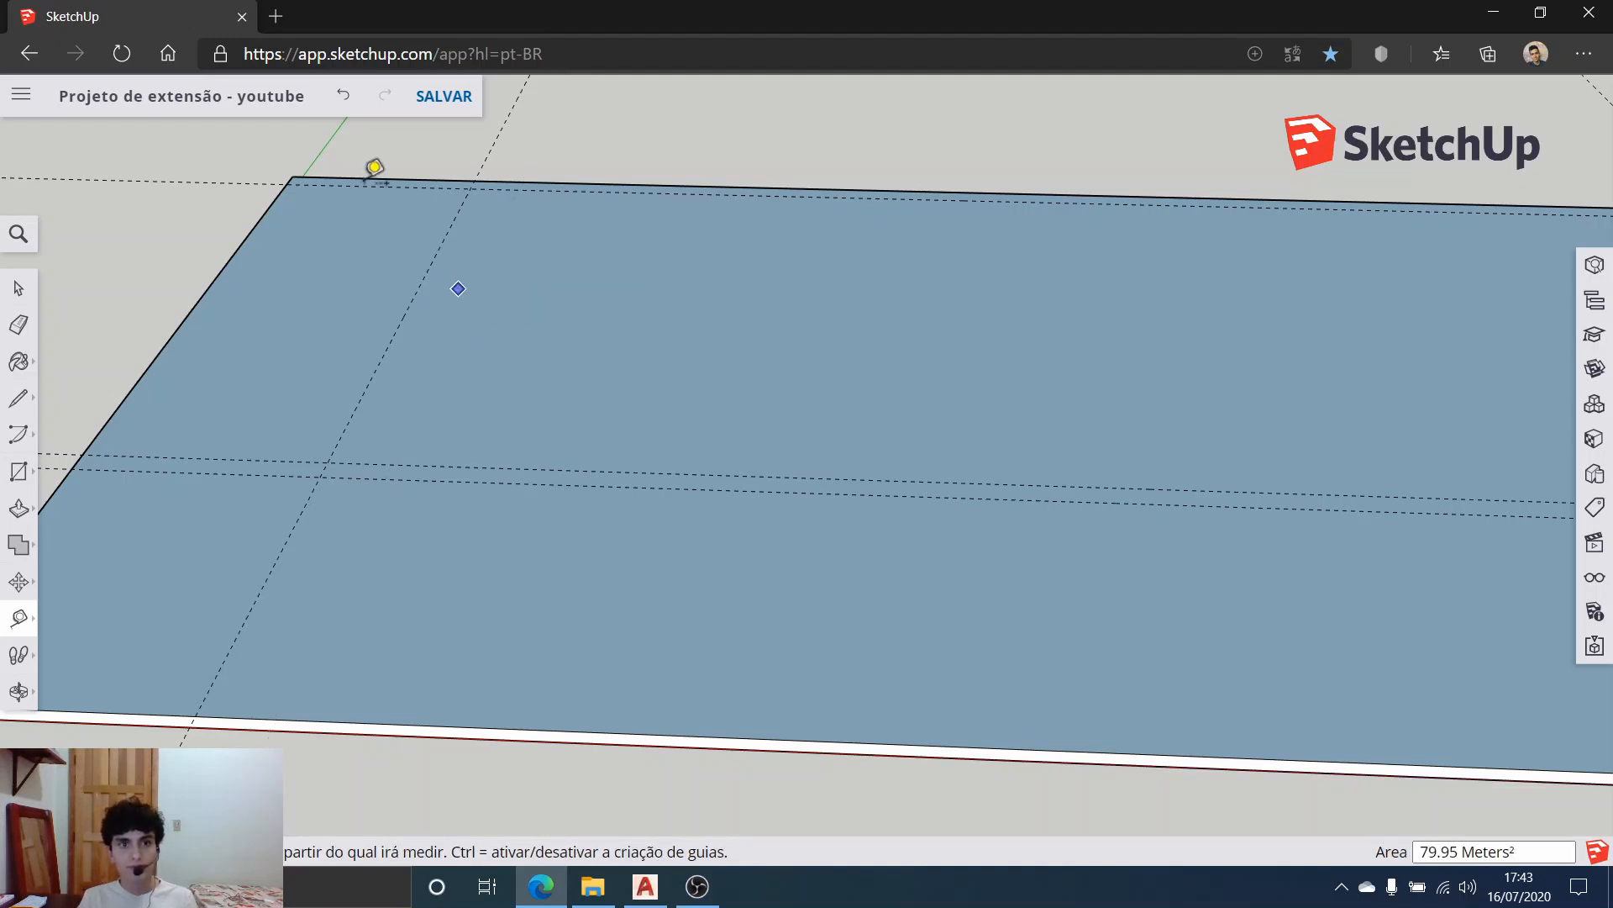
Step: Add a parallel guide 0.15 m beyond the 1.7 m guide, away from the origin, to mark the wall thickness
left_click(386, 350)
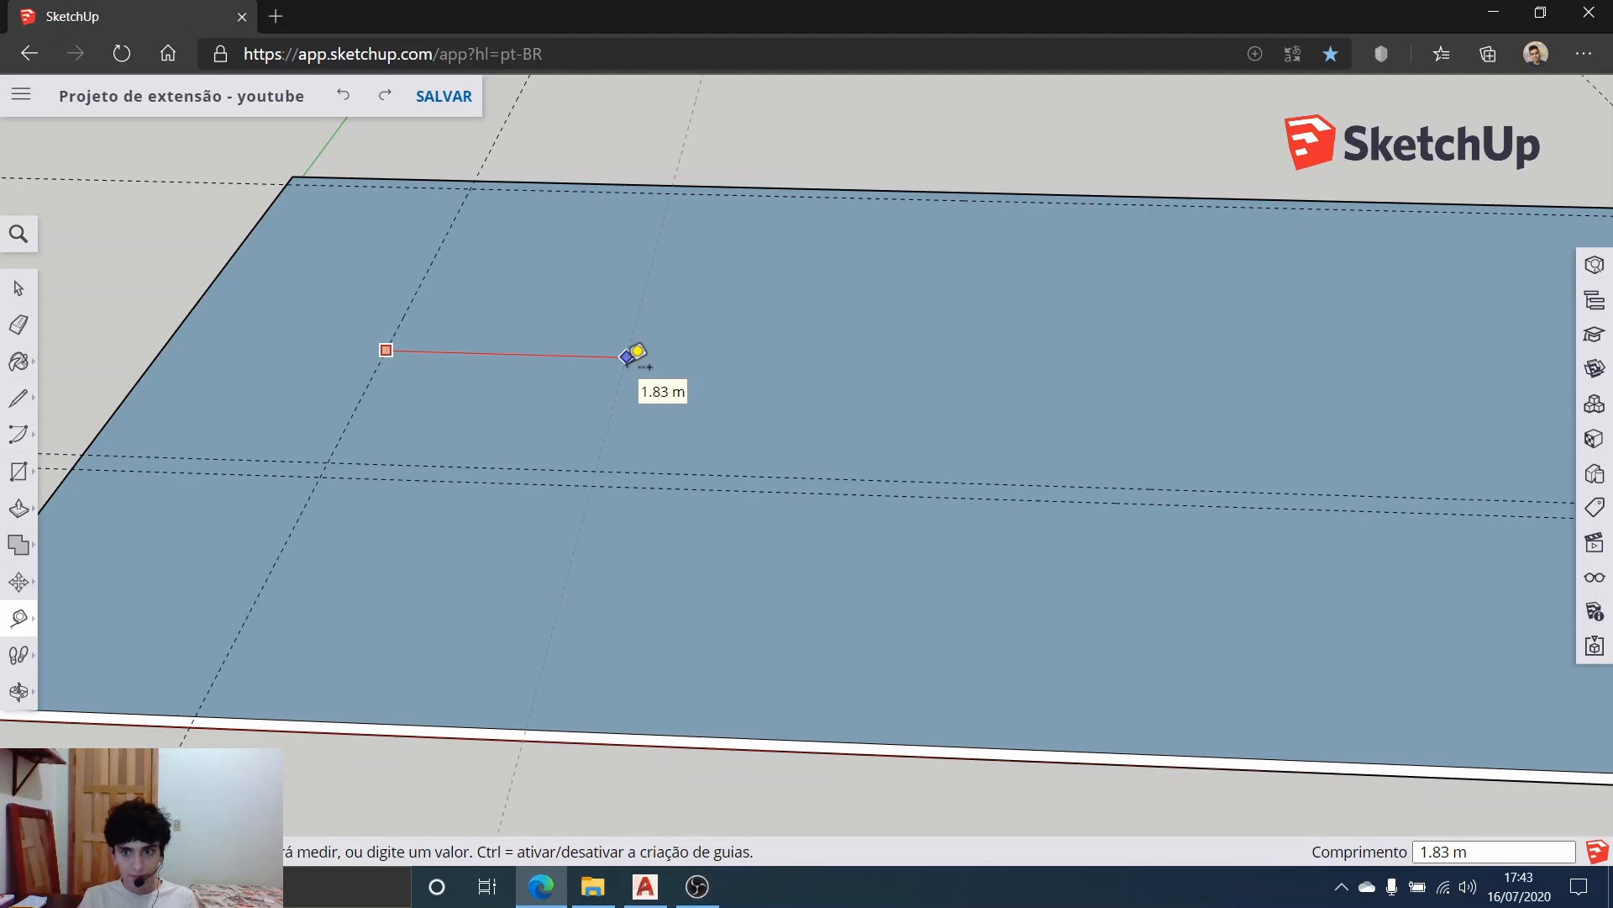
type("1.5")
key("Return")
scroll(797, 347, "down", 1)
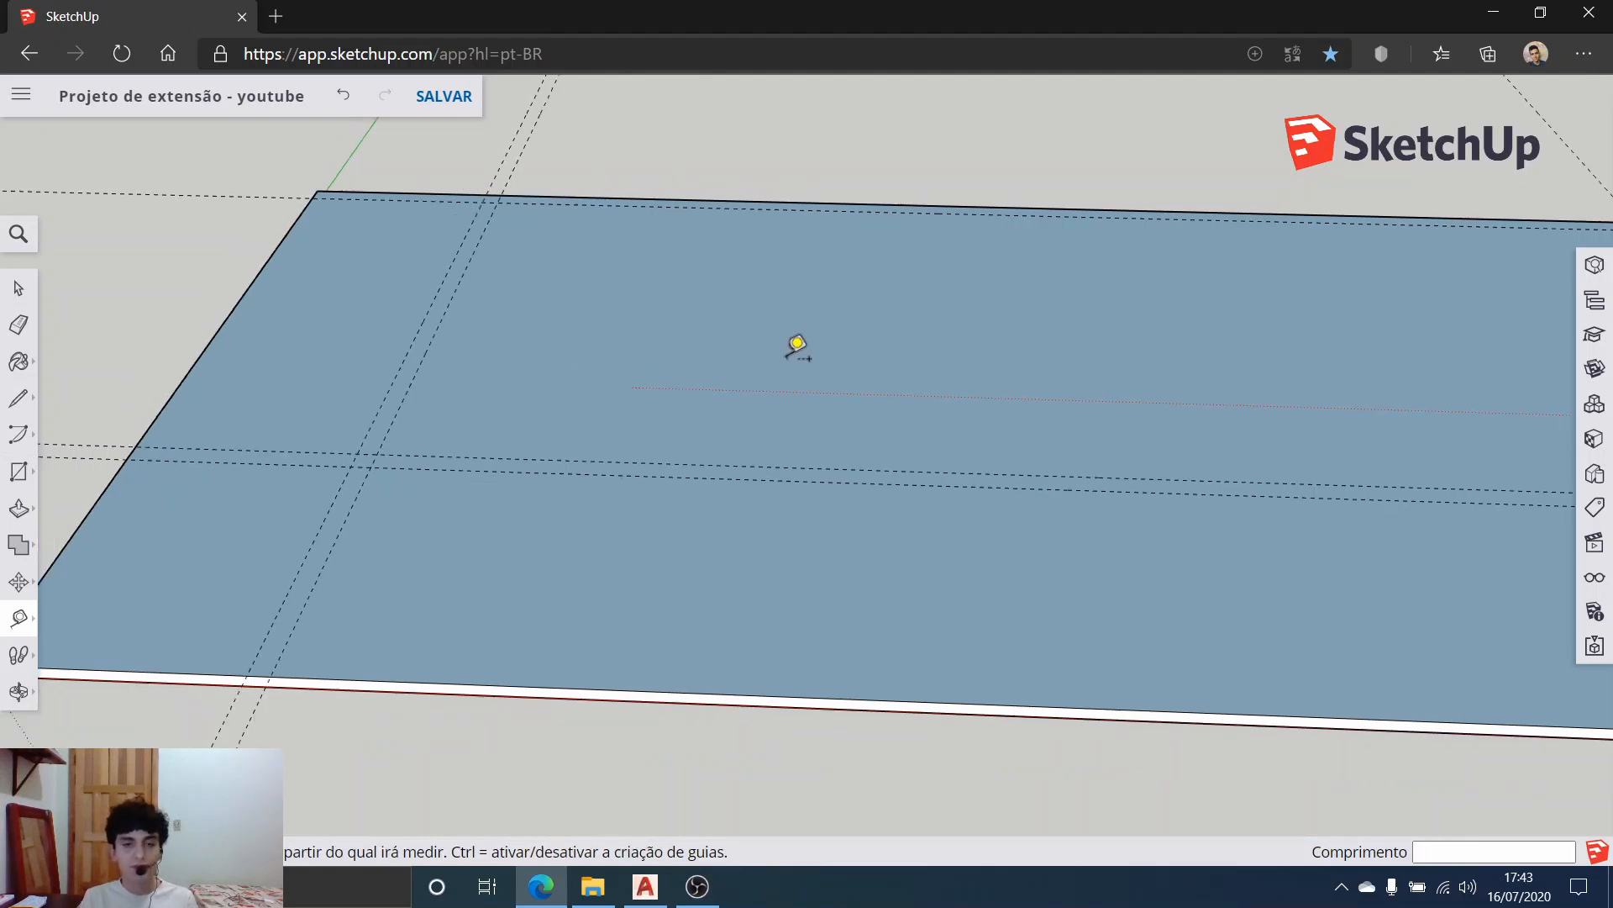
scroll(787, 358, "down", 1)
left_click(11, 294)
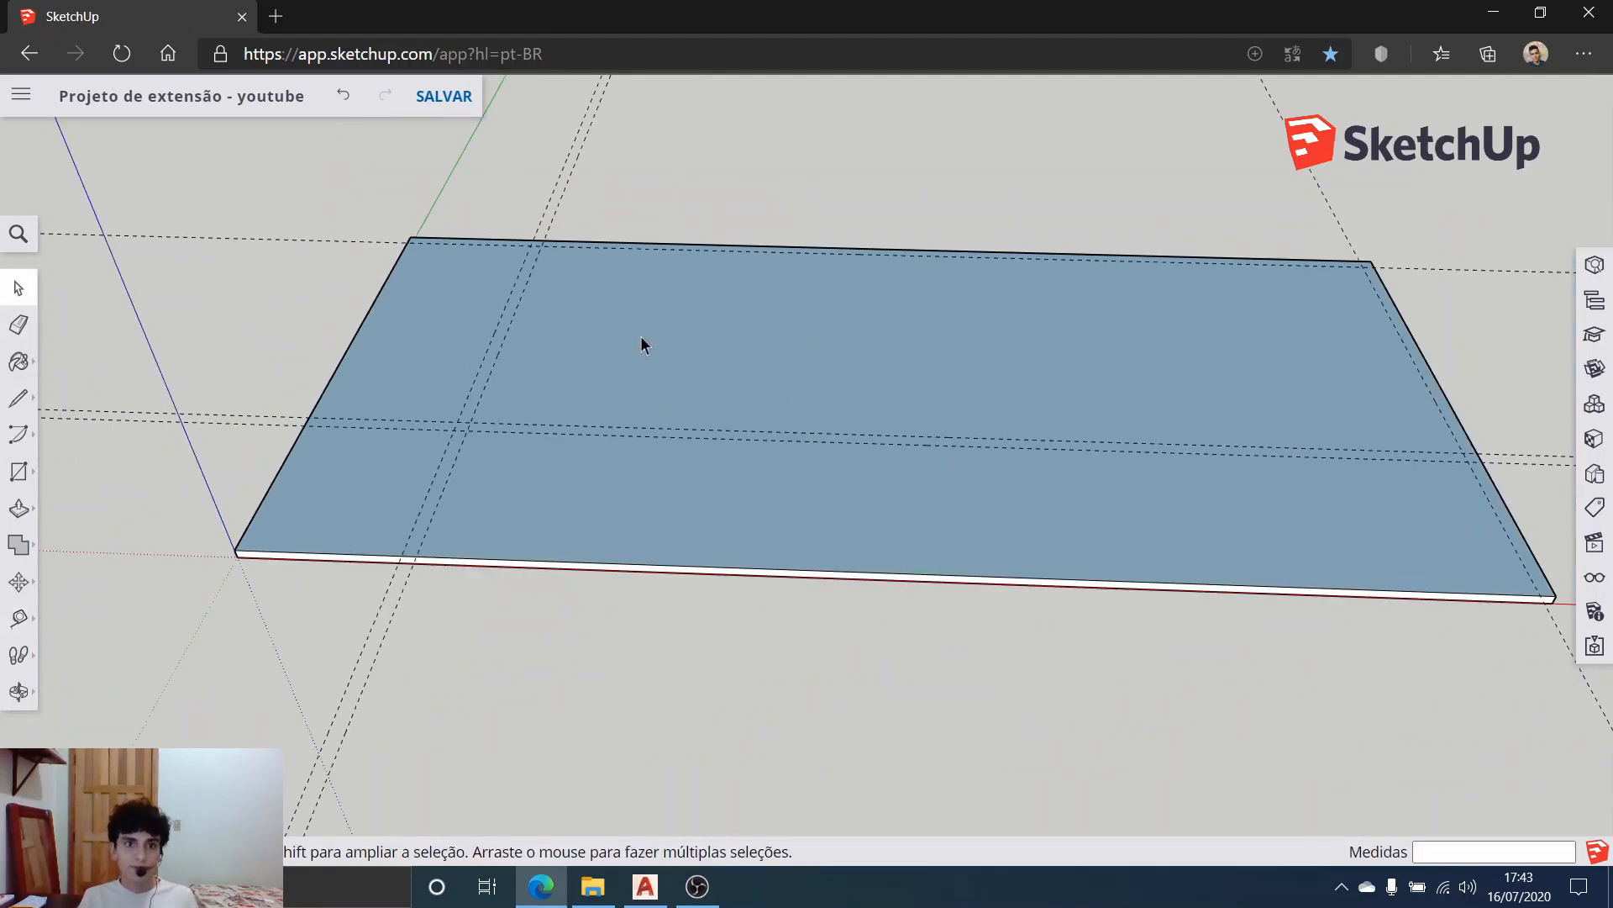
Step: Draw a 0.2 by 0.2 m rectangle on the slab's top face, starting inward from the corner at the origin
middle_click_drag(643, 345, 925, 571)
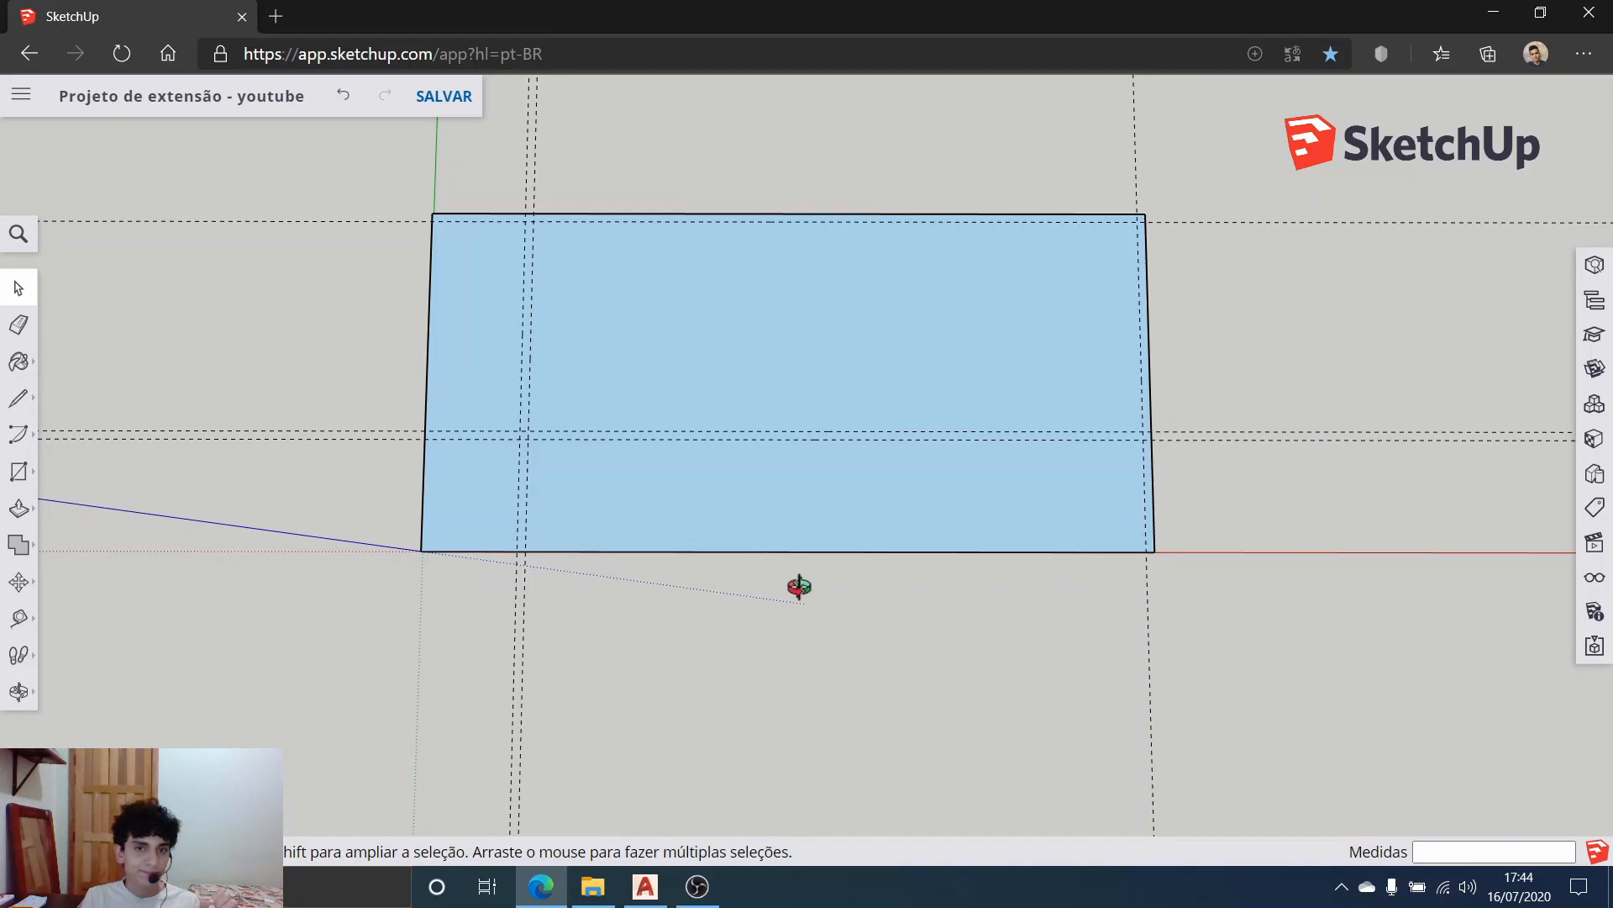
middle_click_drag(799, 586, 757, 320)
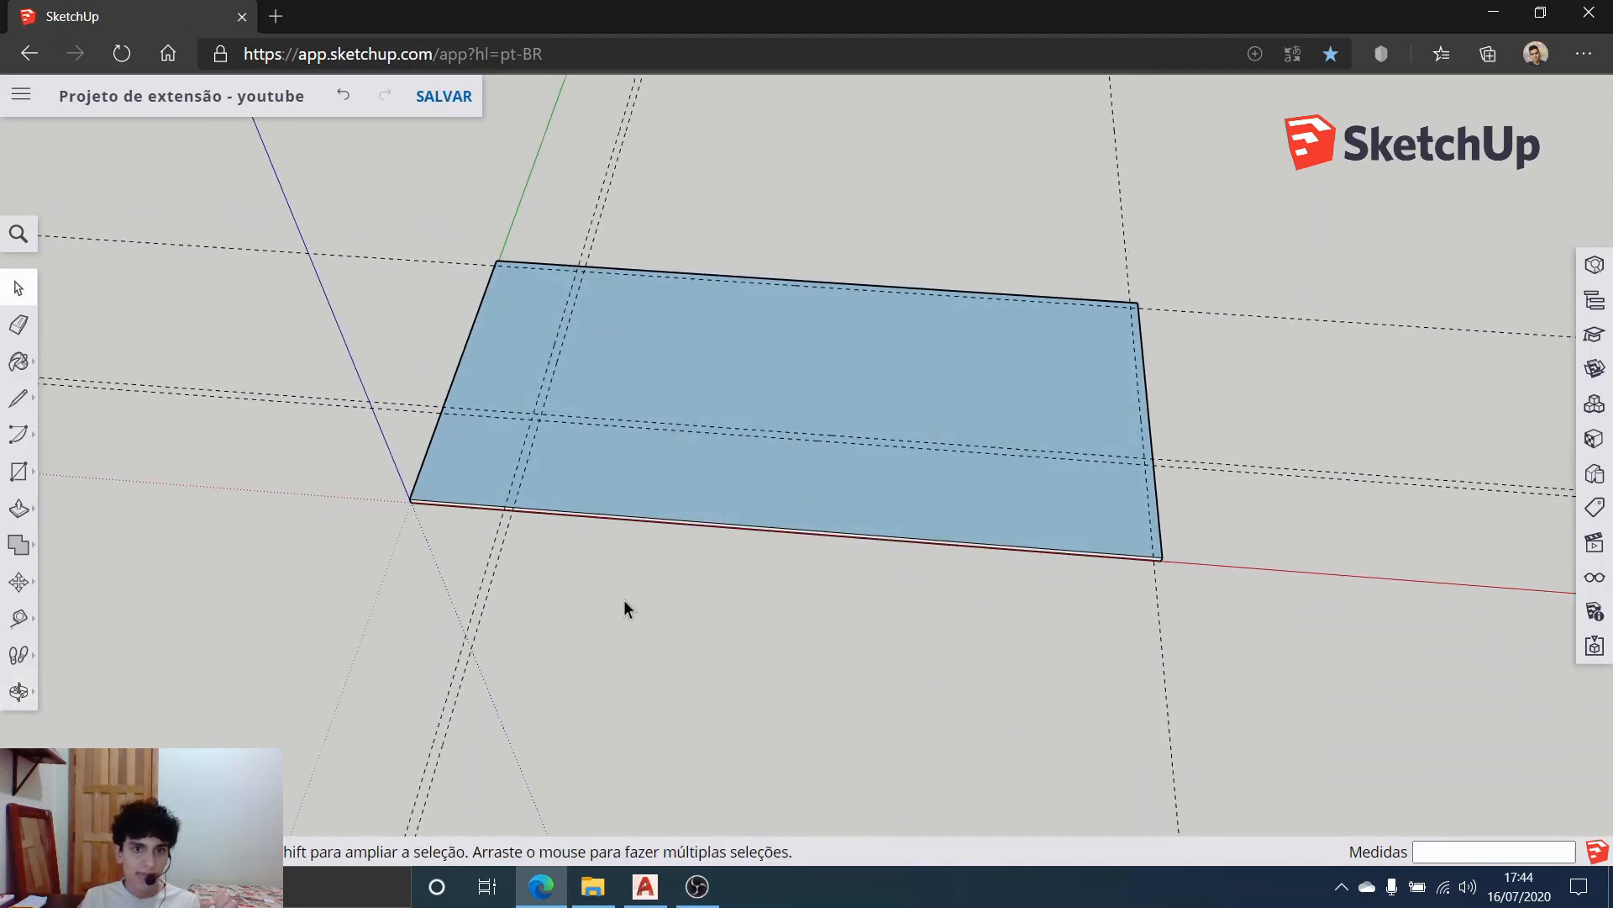
scroll(617, 567, "up", 3)
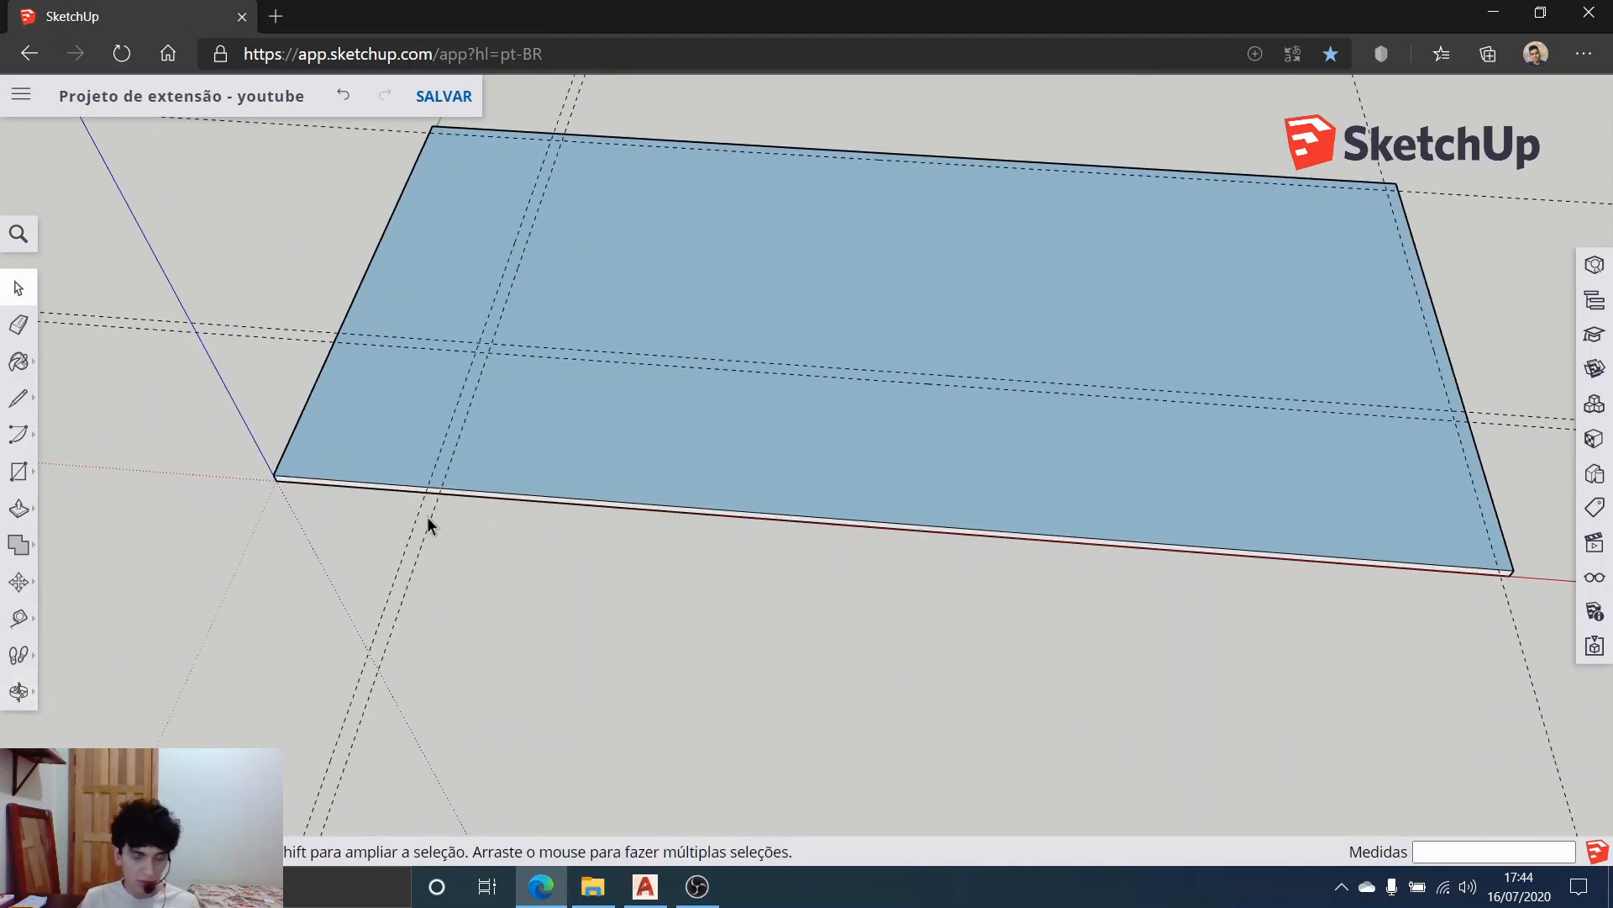
scroll(244, 437, "up", 2)
scroll(240, 380, "up", 3)
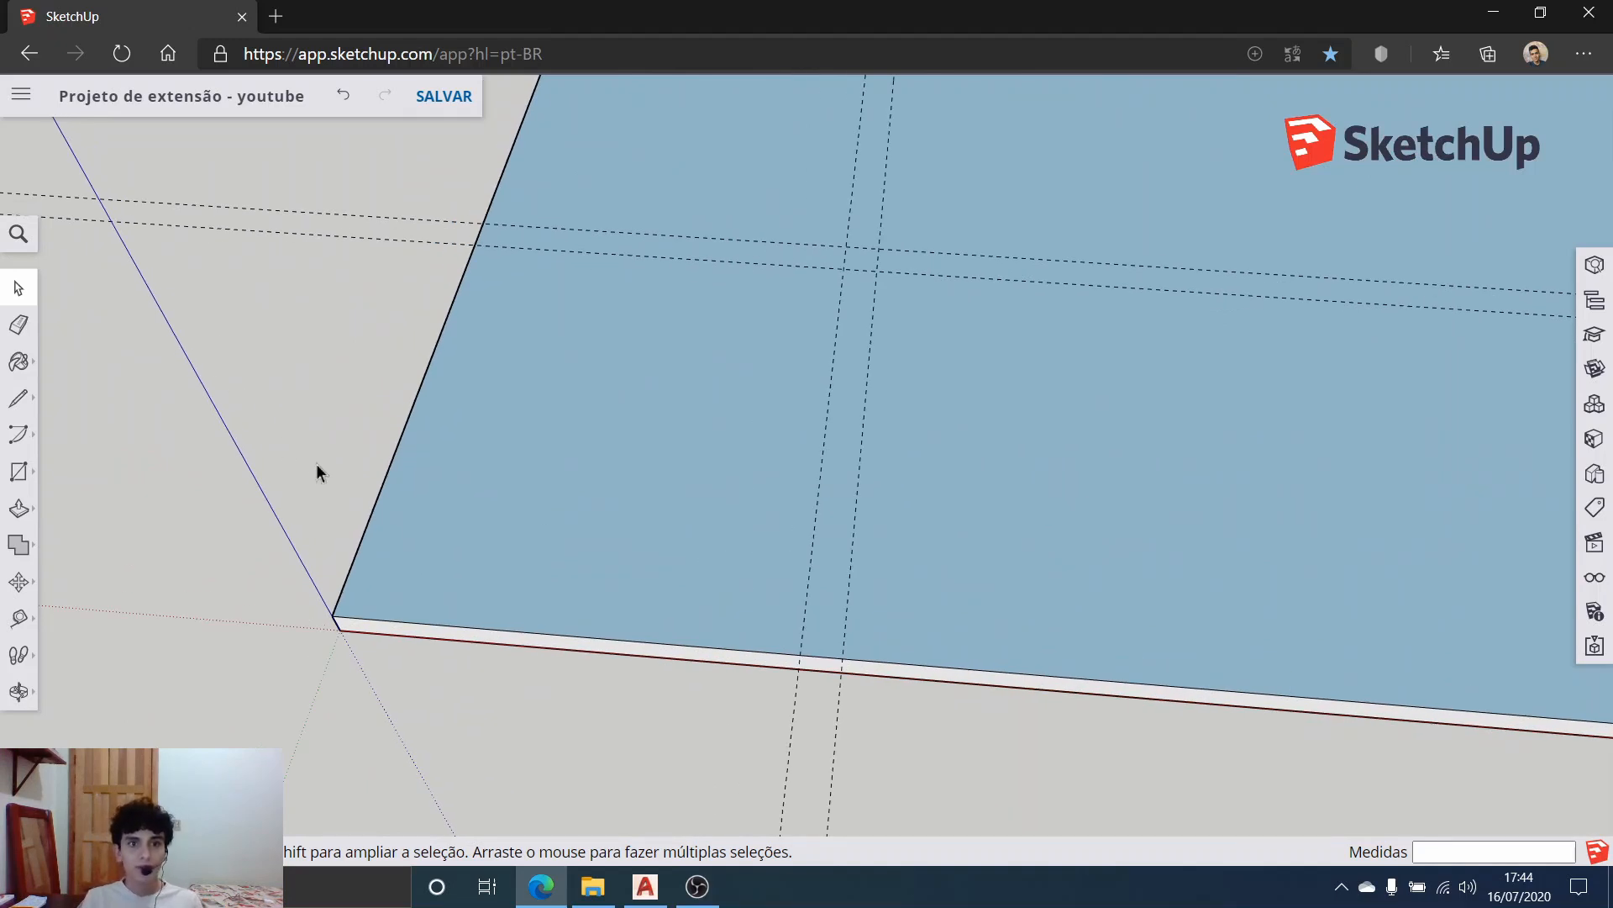
scroll(385, 461, "down", 1)
scroll(395, 479, "down", 1)
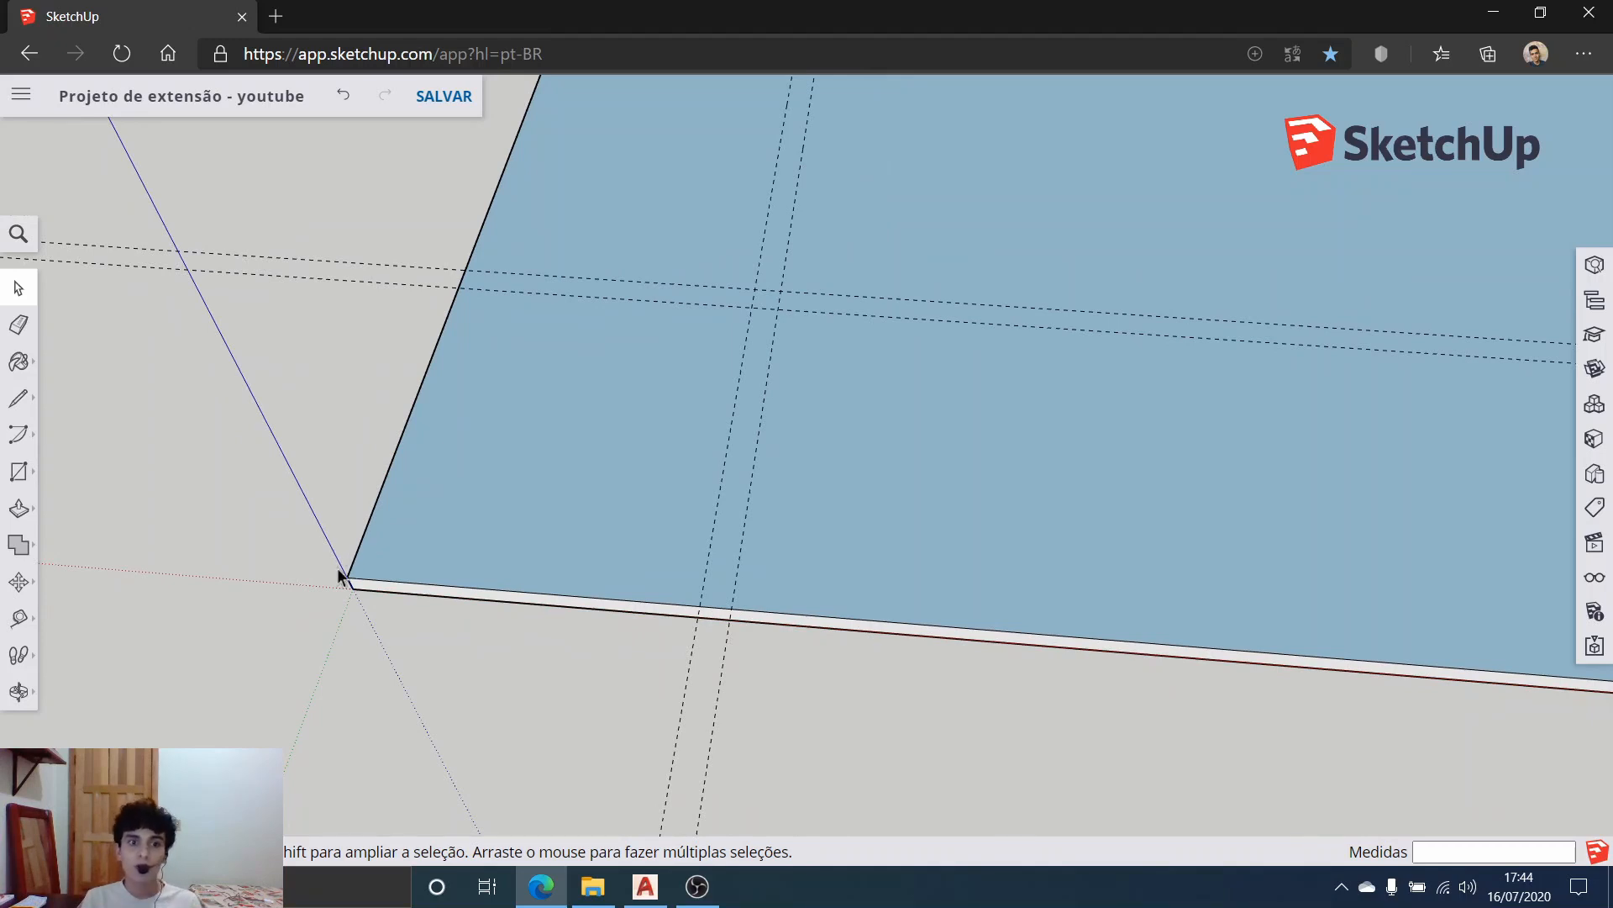
scroll(336, 567, "up", 3)
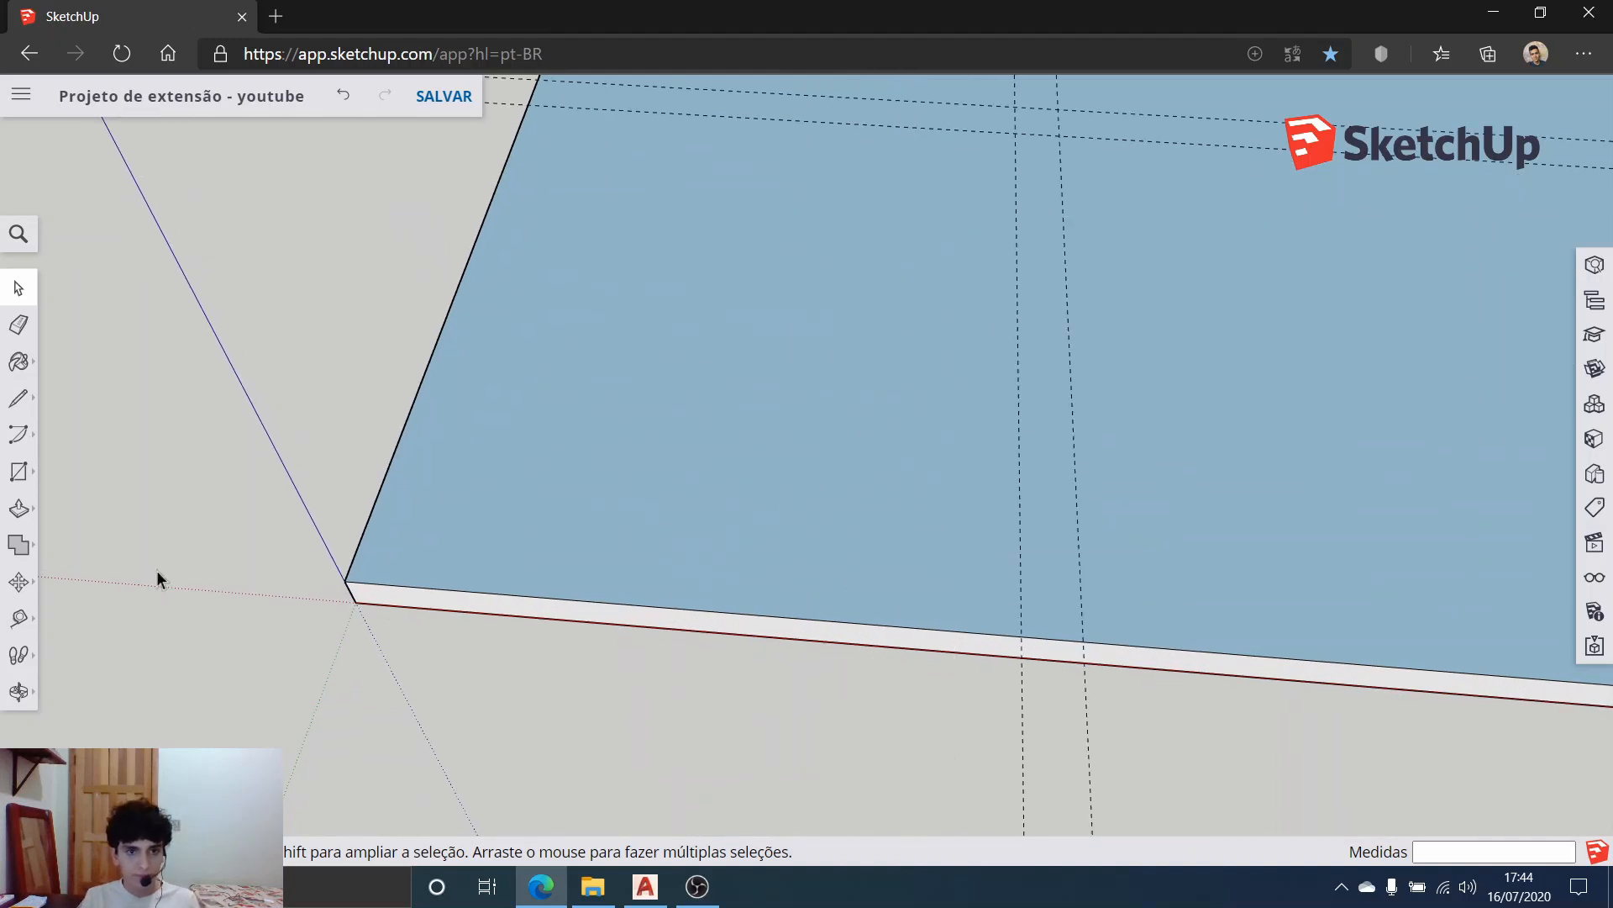
left_click(19, 472)
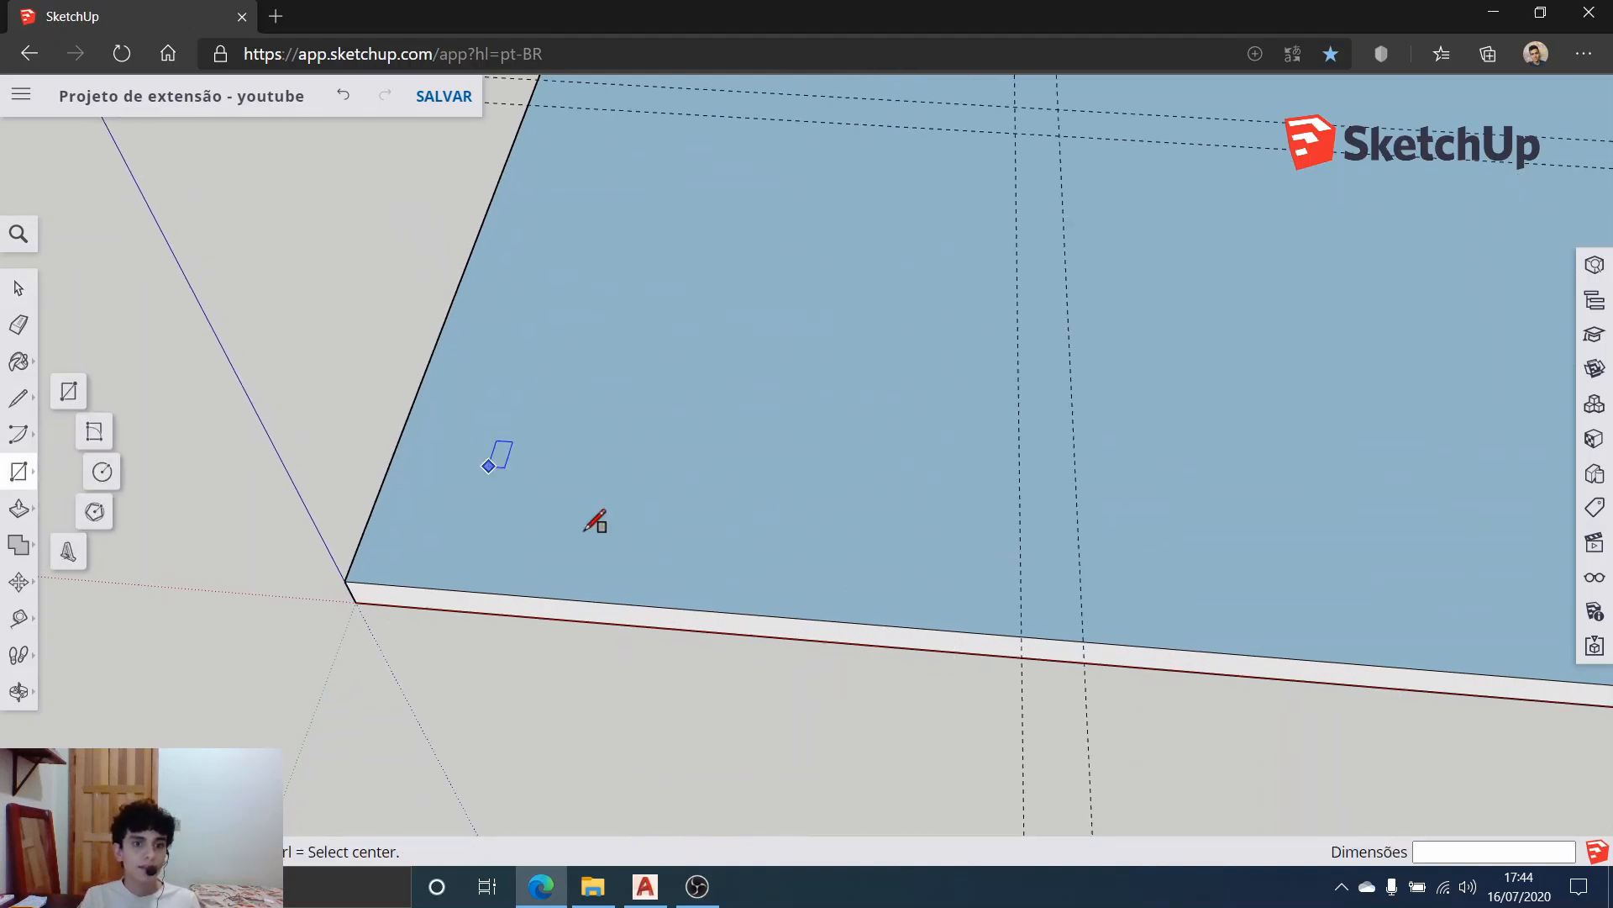
left_click(345, 580)
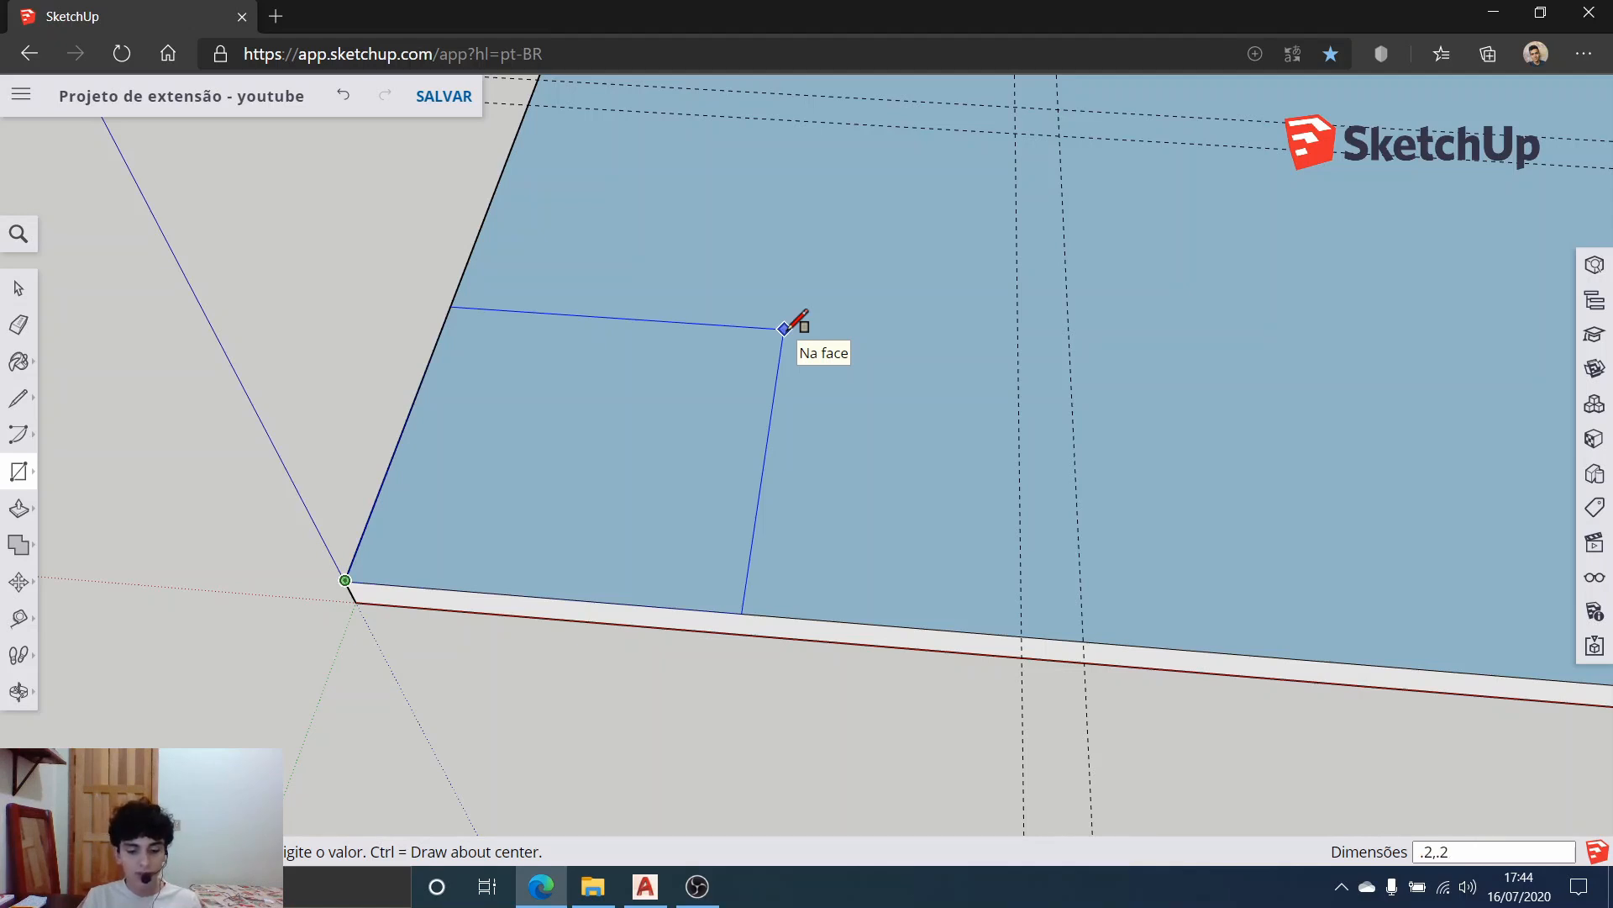
key("Return")
scroll(794, 374, "down", 5)
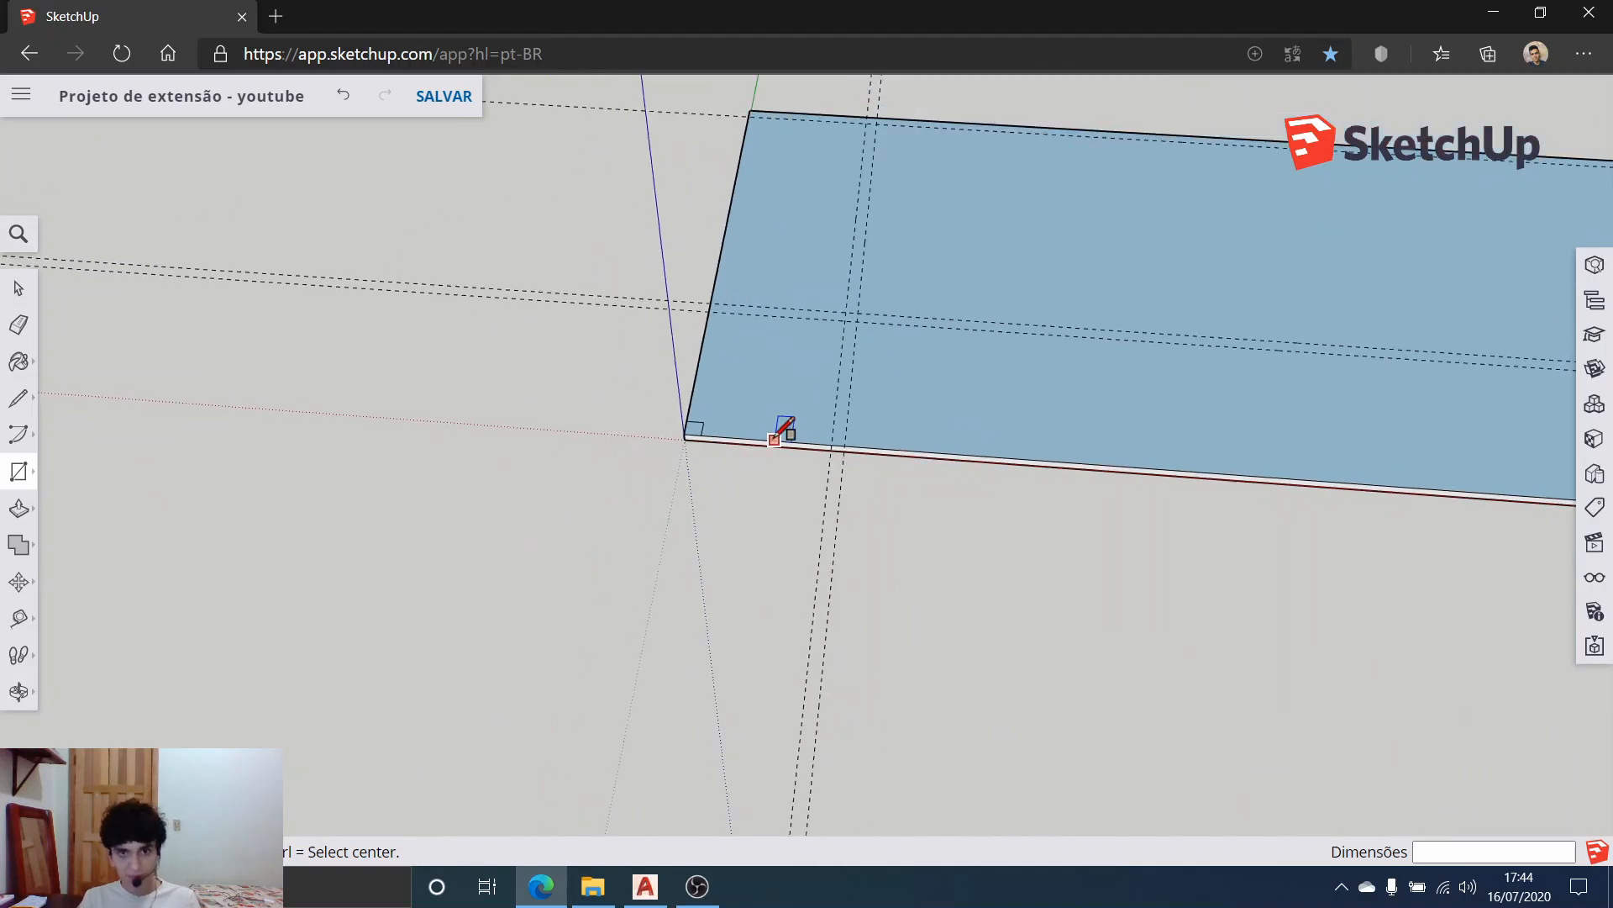
Step: Draw a 0.2 by 0.2 m rectangle inward from the slab's far corner along the green axis
scroll(774, 438, "down", 1)
scroll(799, 180, "down", 3)
scroll(771, 139, "down", 1)
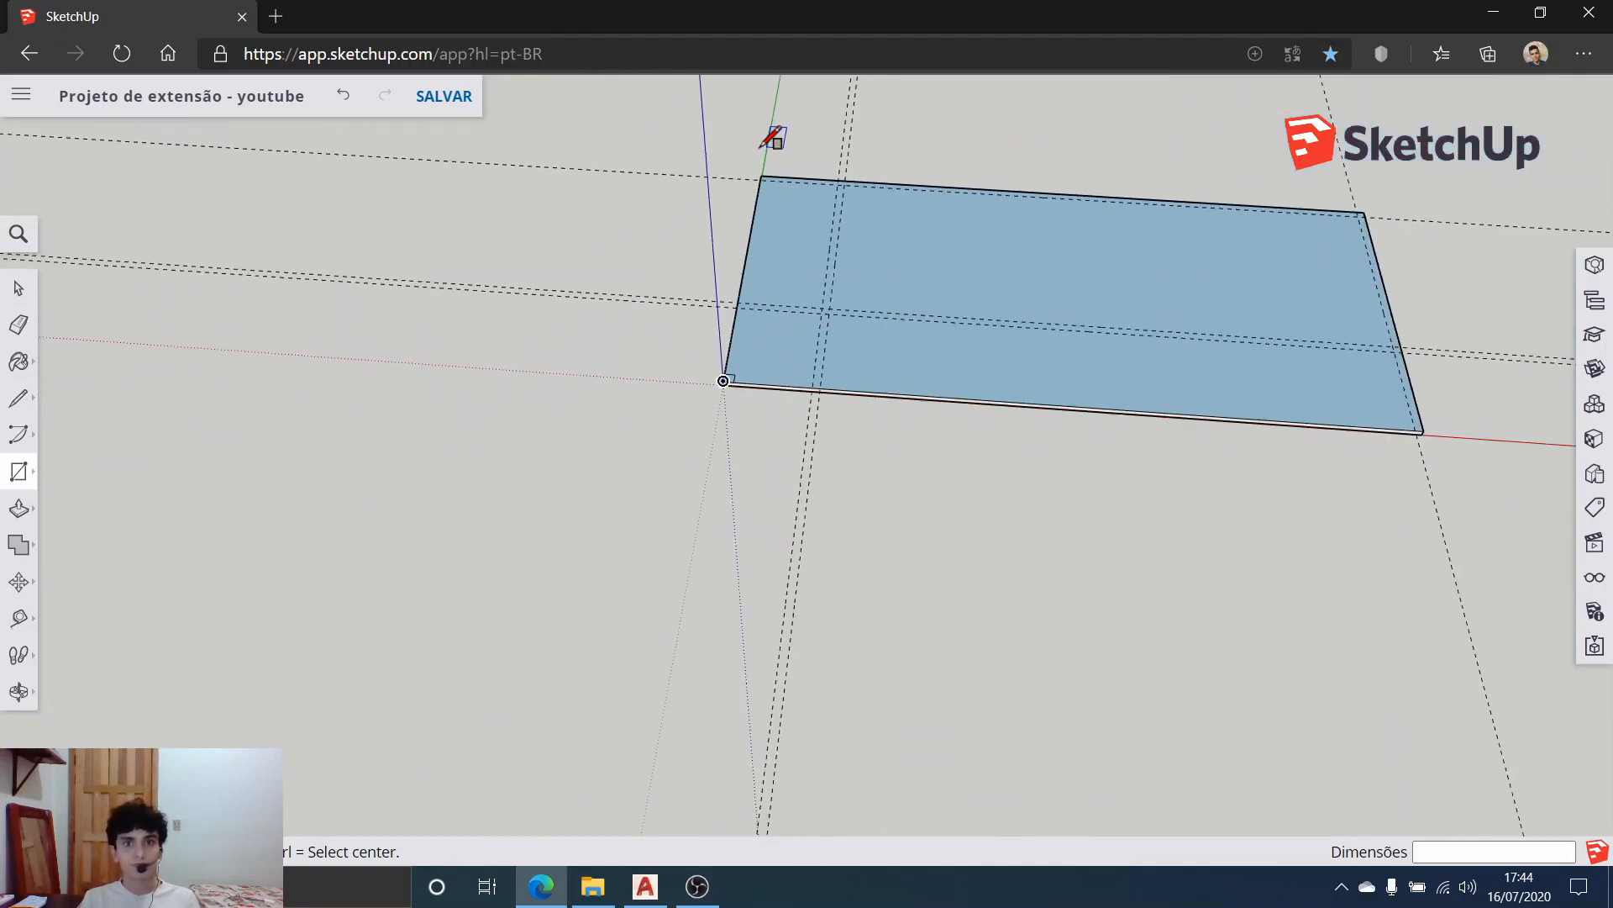
scroll(773, 138, "up", 5)
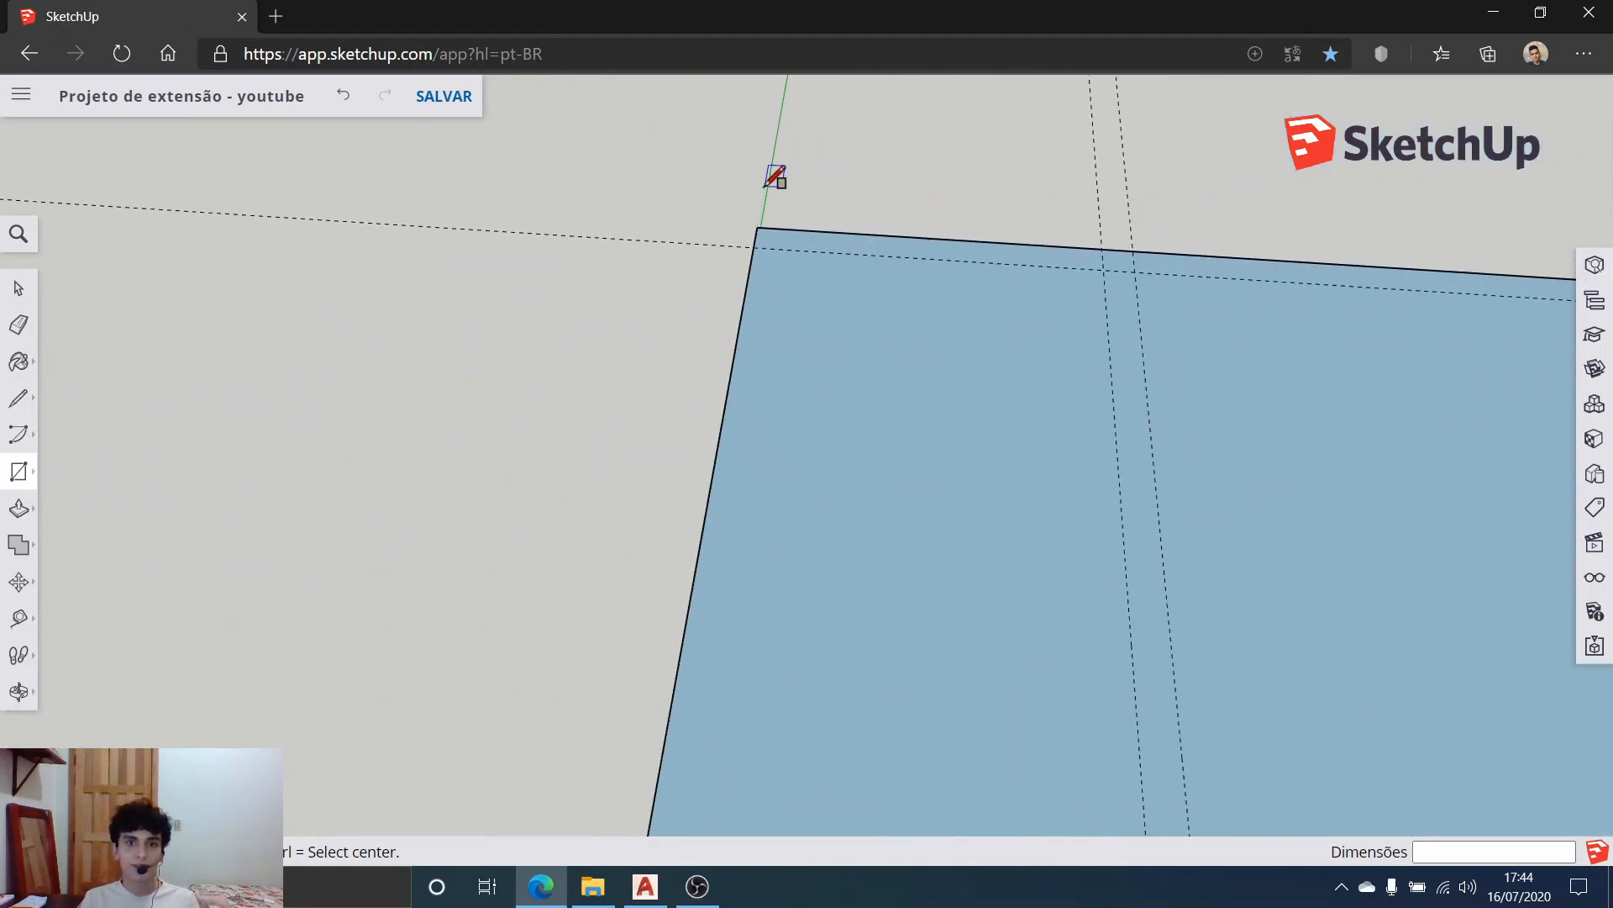
scroll(771, 205, "up", 4)
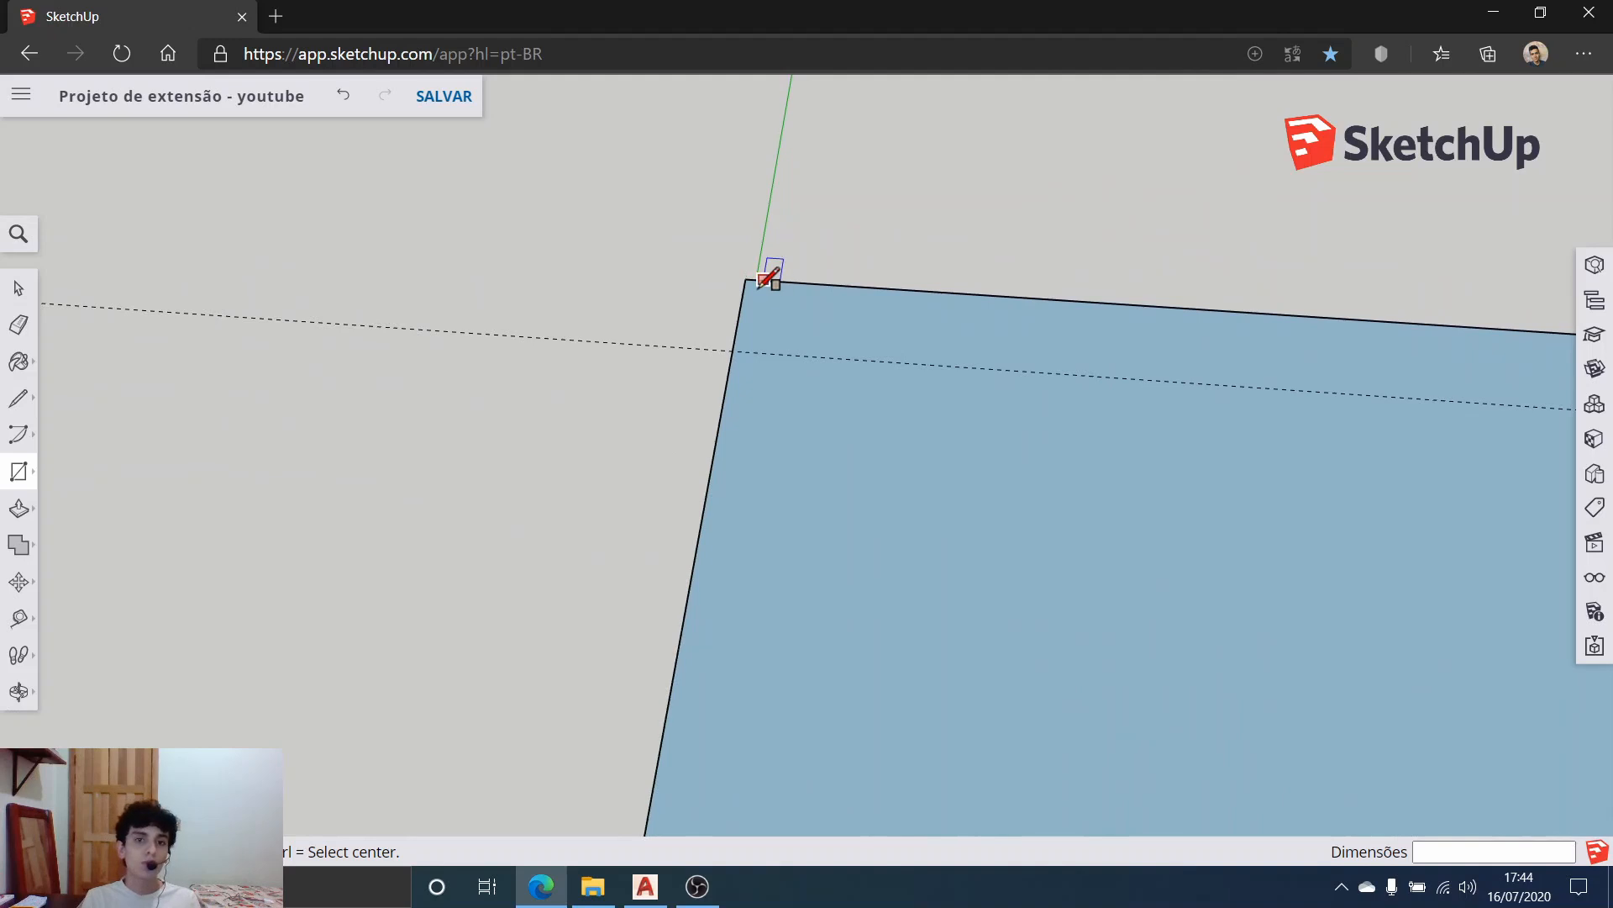
left_click(746, 279)
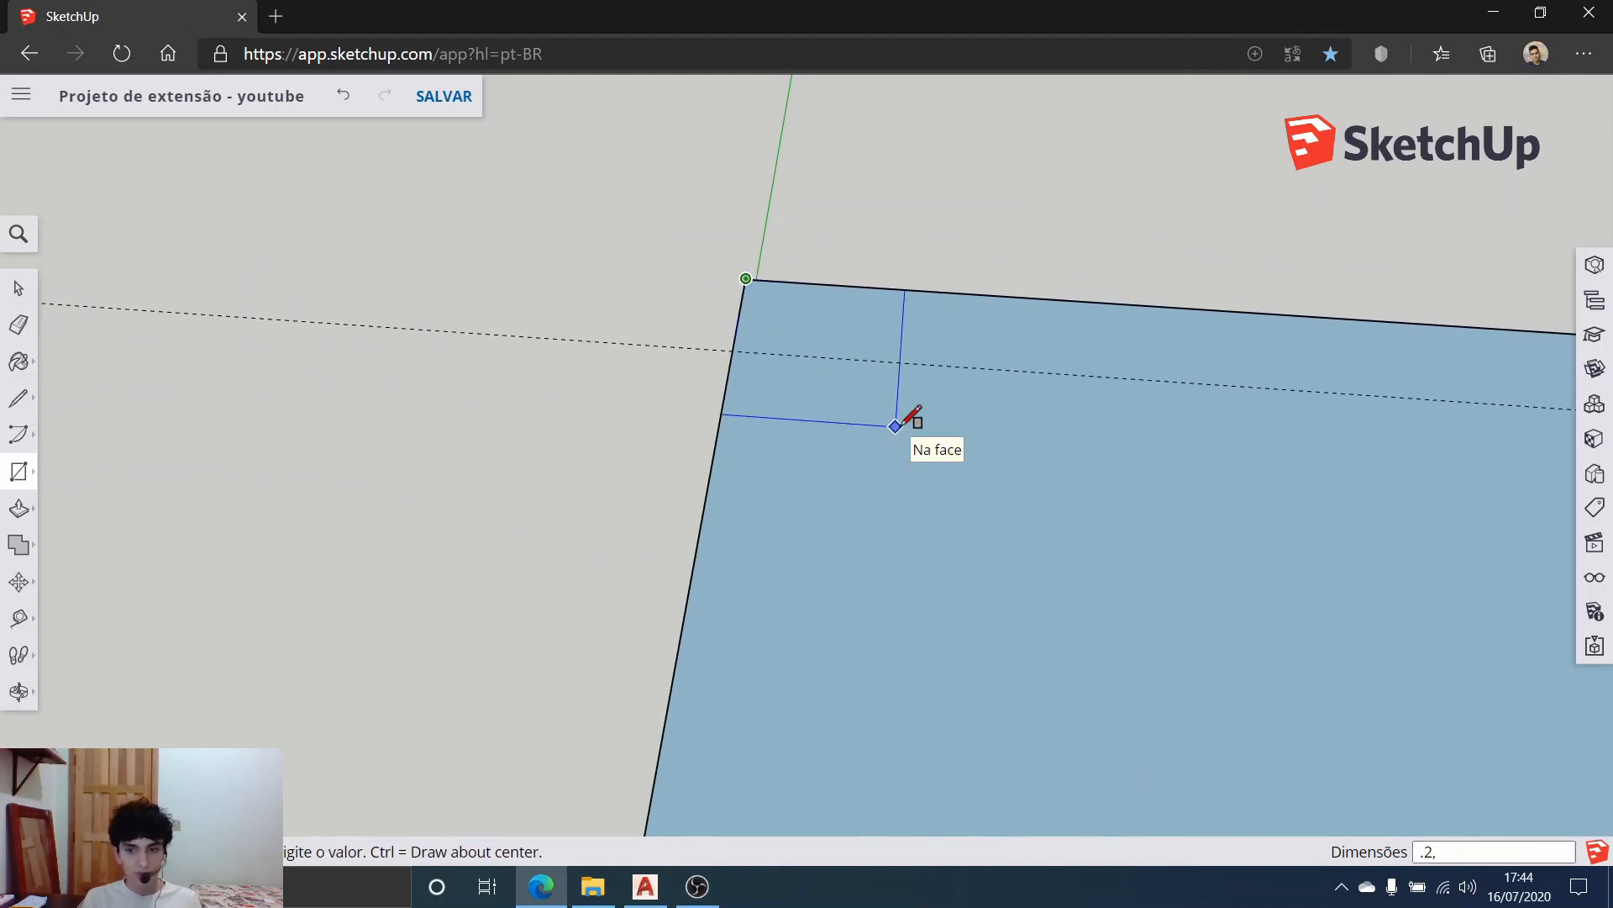
type(".2,.2")
key("Return")
scroll(904, 422, "down", 5)
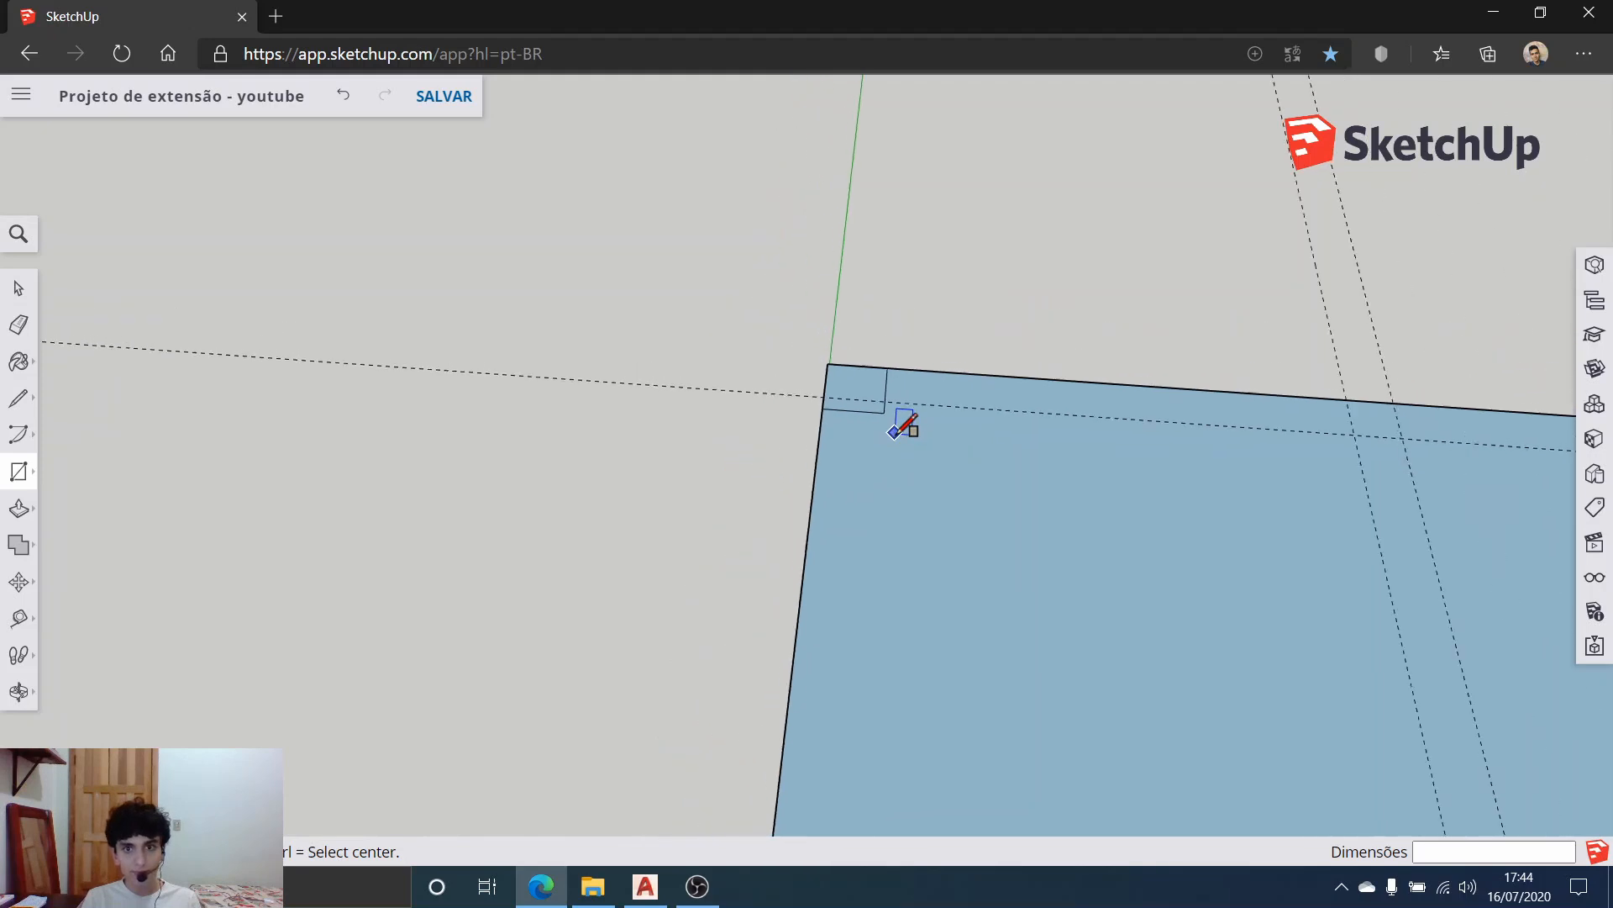
scroll(931, 501, "down", 5)
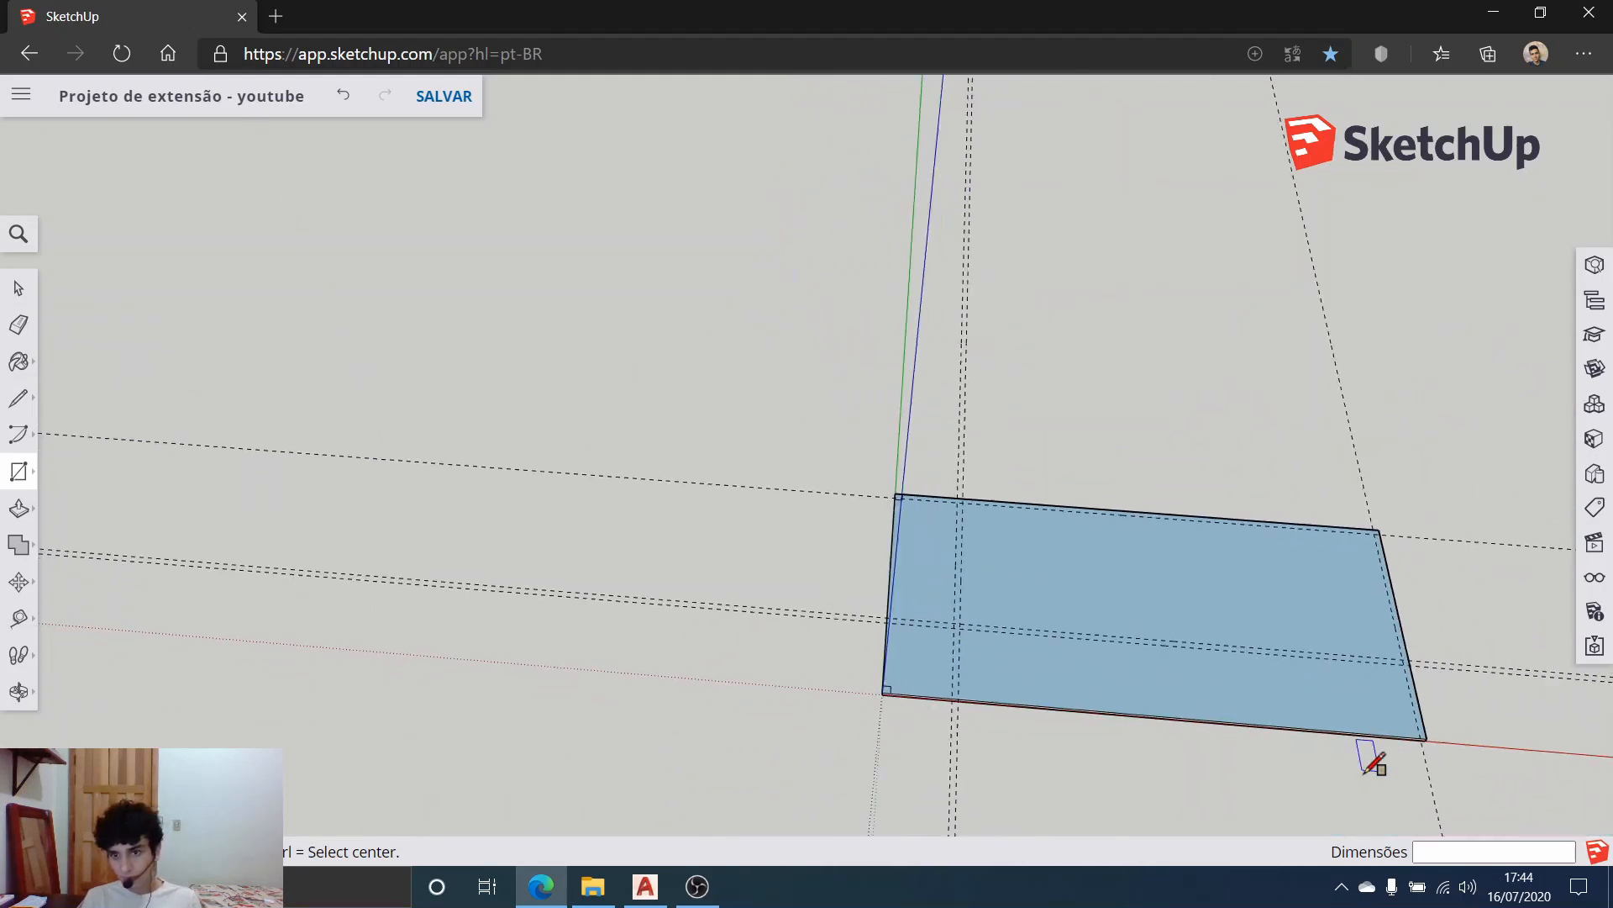
scroll(1428, 731, "up", 4)
scroll(1467, 709, "up", 3)
left_click(1446, 741)
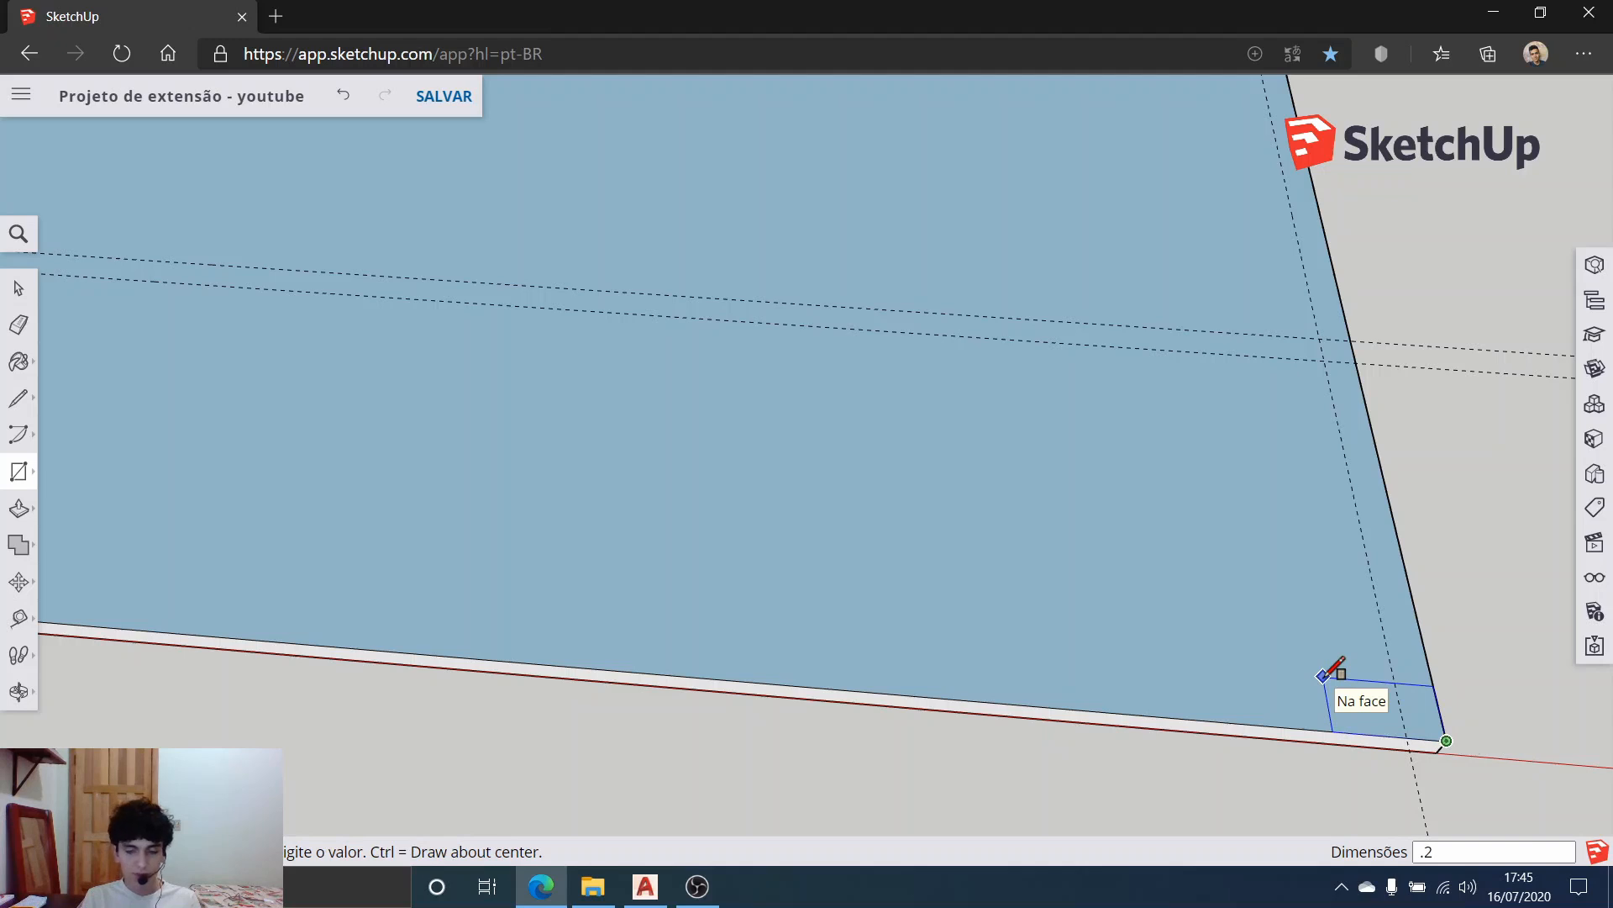
key("Escape")
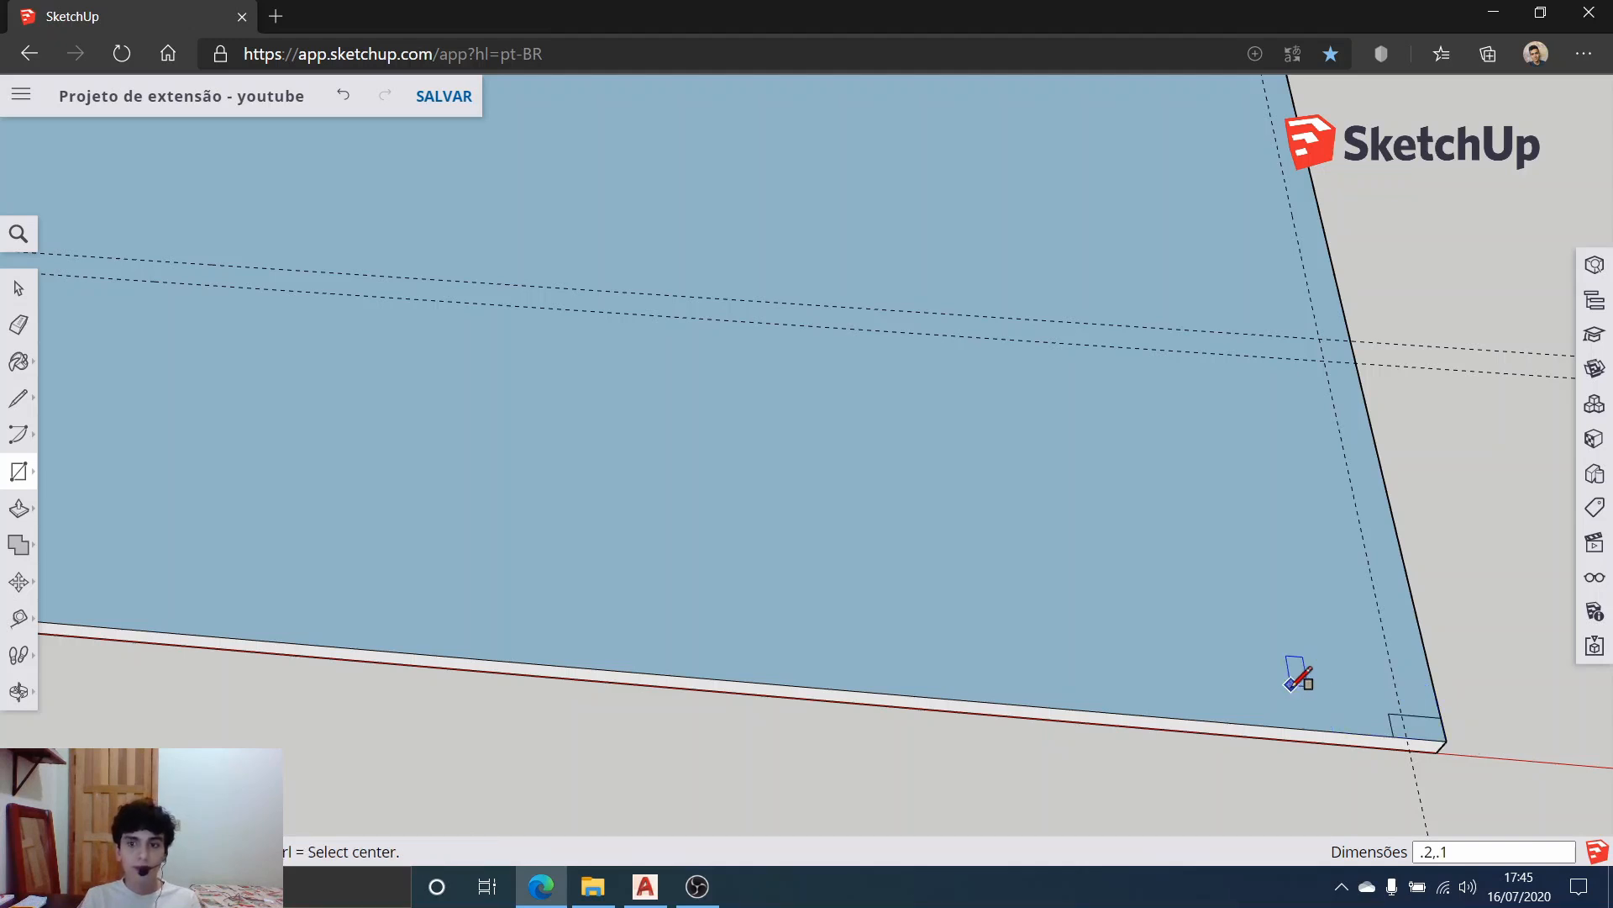
left_click(342, 105)
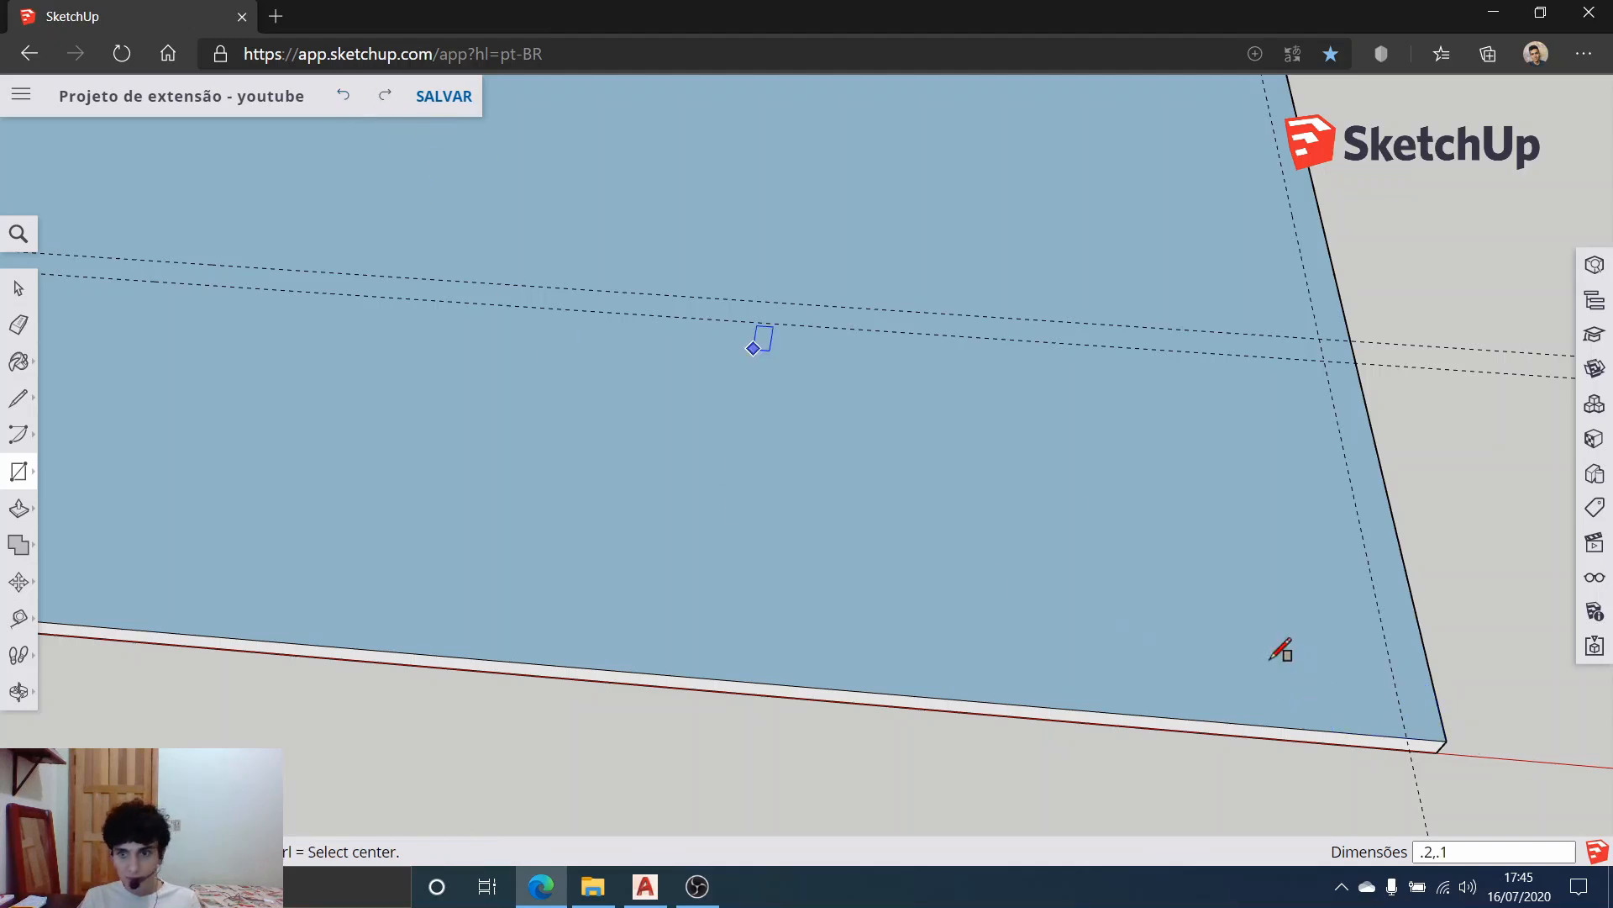
Step: Draw a 0.2 by 0.2 m rectangle inward from the slab's far corner along the red axis
left_click(1447, 740)
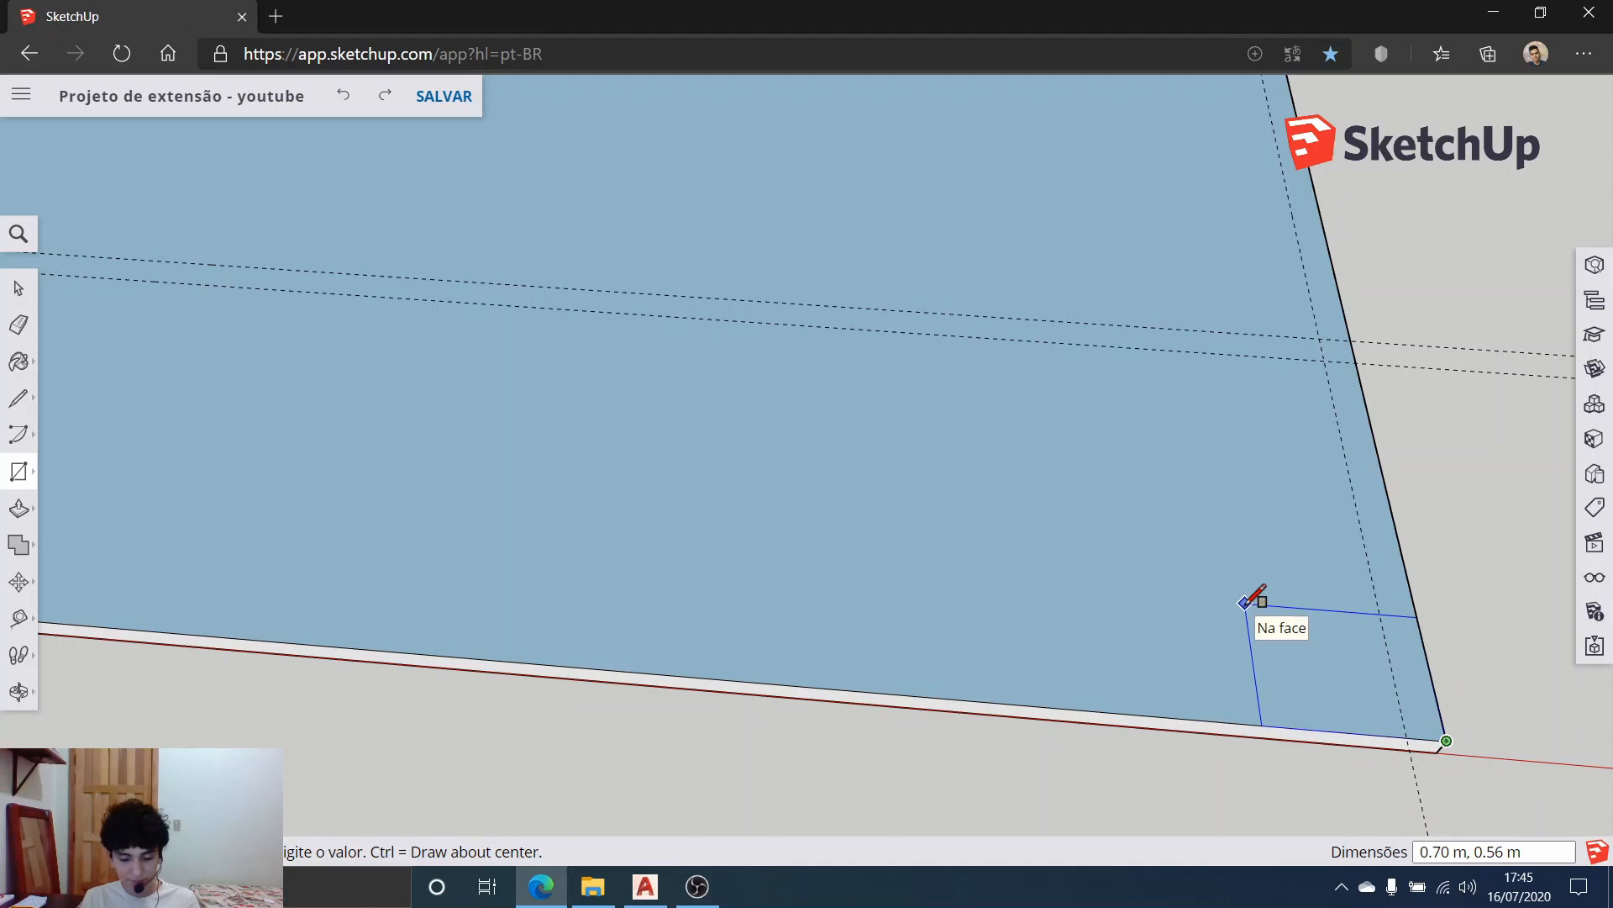
type(".2,.1")
key("Return")
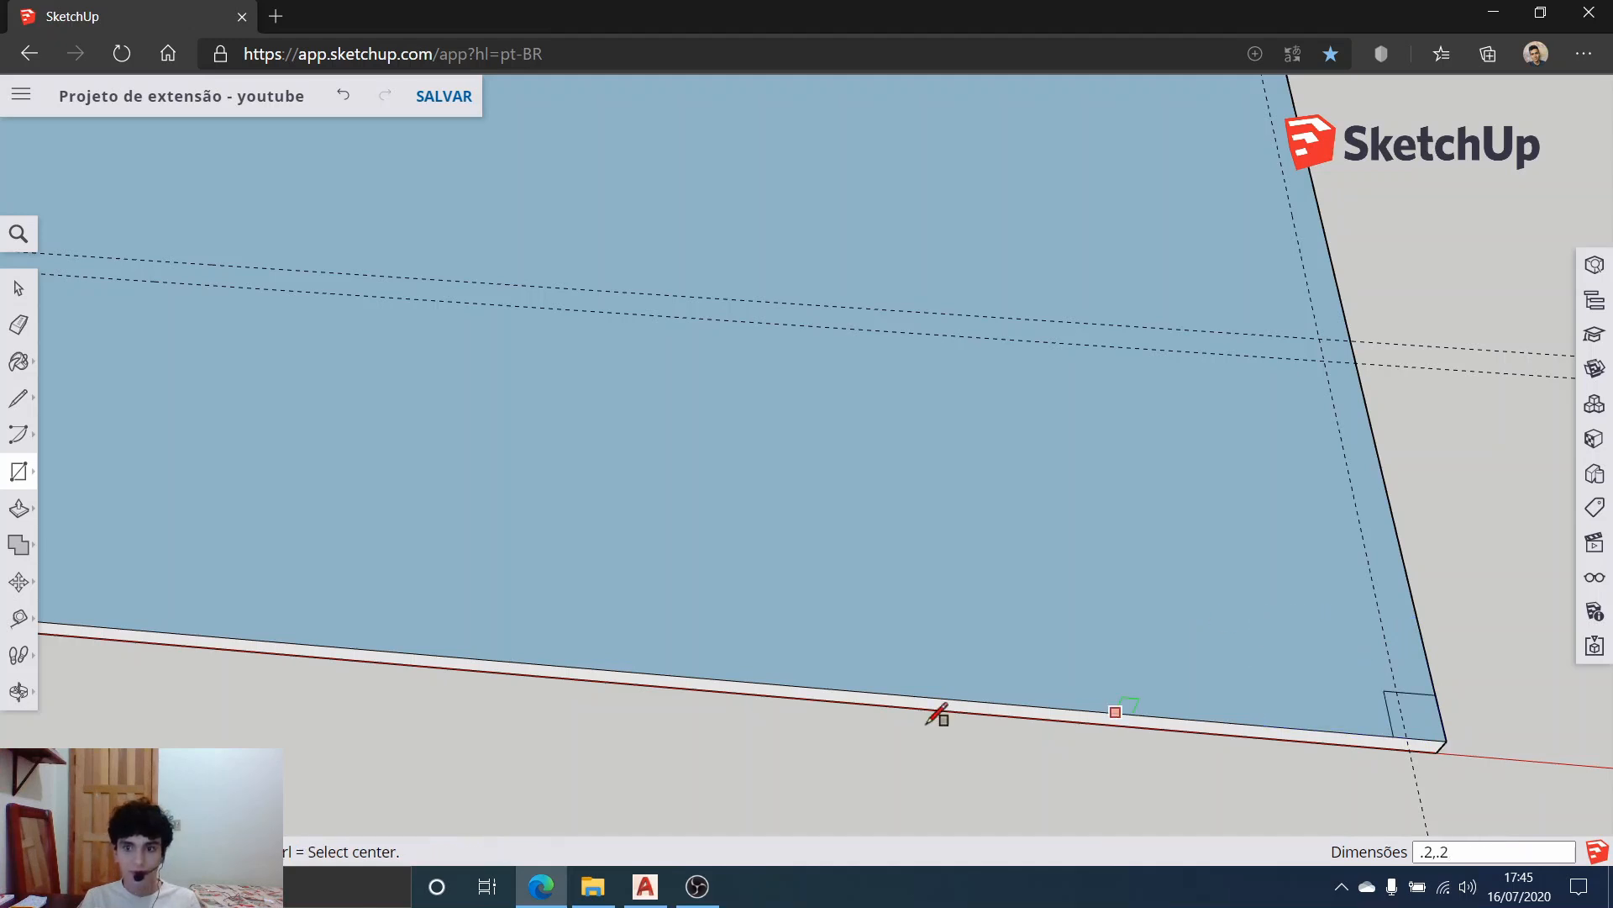
scroll(302, 433, "down", 5)
scroll(292, 551, "down", 2)
Step: Add a guide parallel to the green axis near mid-slab, offset toward the origin from the inner edge of the far red-axis pillar base
middle_click_drag(291, 551, 252, 497)
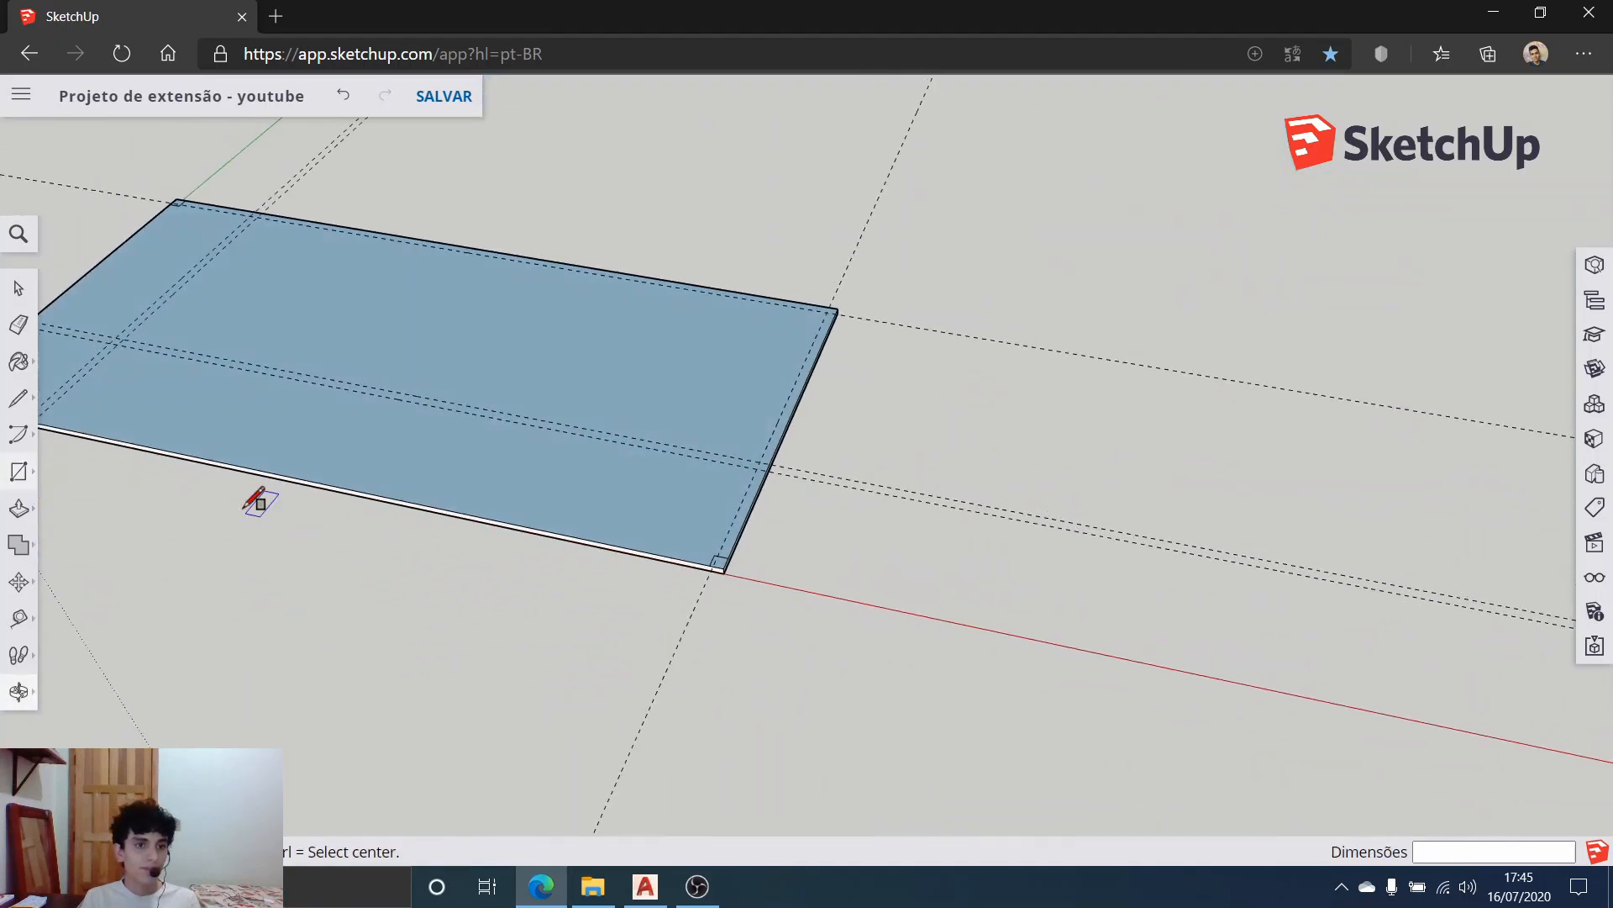
scroll(252, 497, "up", 3)
left_click(20, 619)
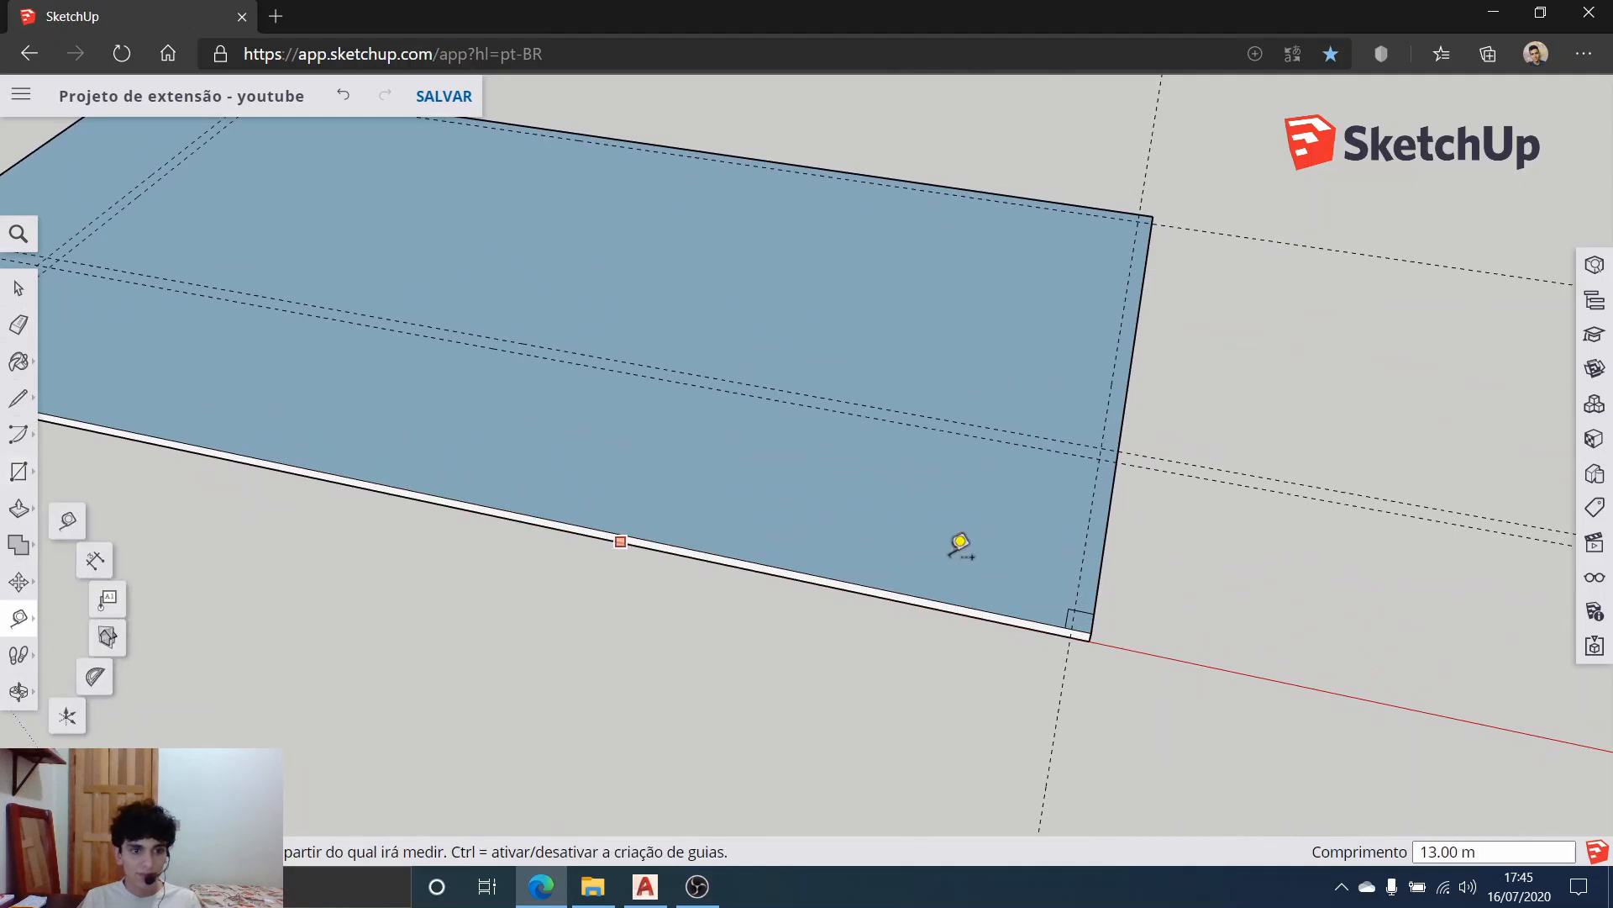
scroll(1009, 596, "up", 4)
scroll(978, 620, "up", 3)
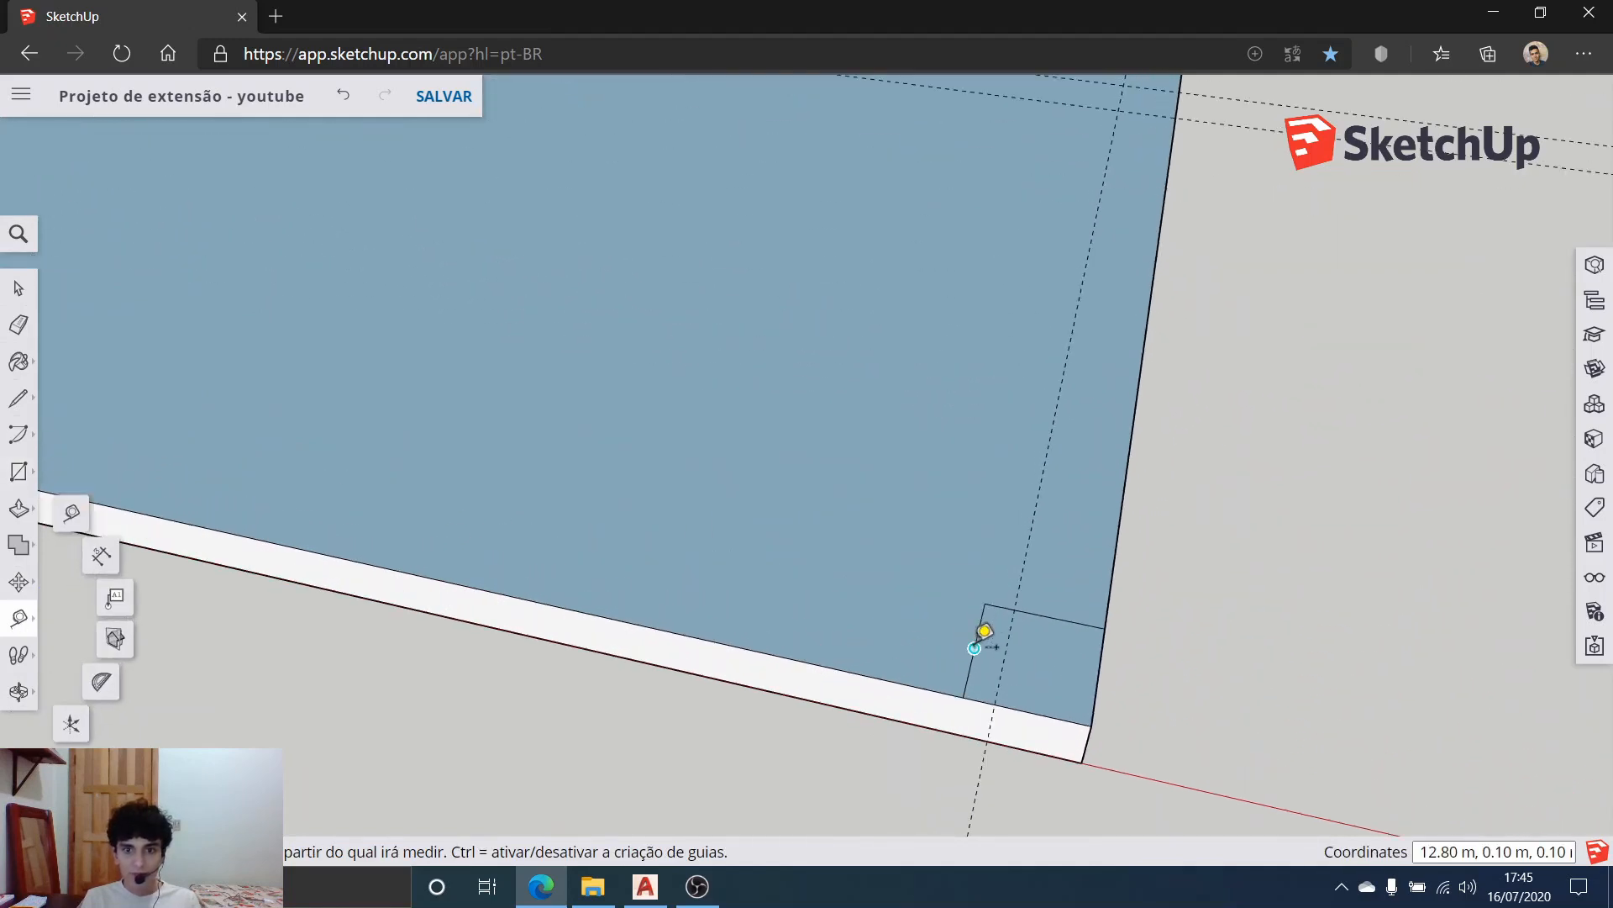
left_click(976, 646)
scroll(983, 635, "down", 5)
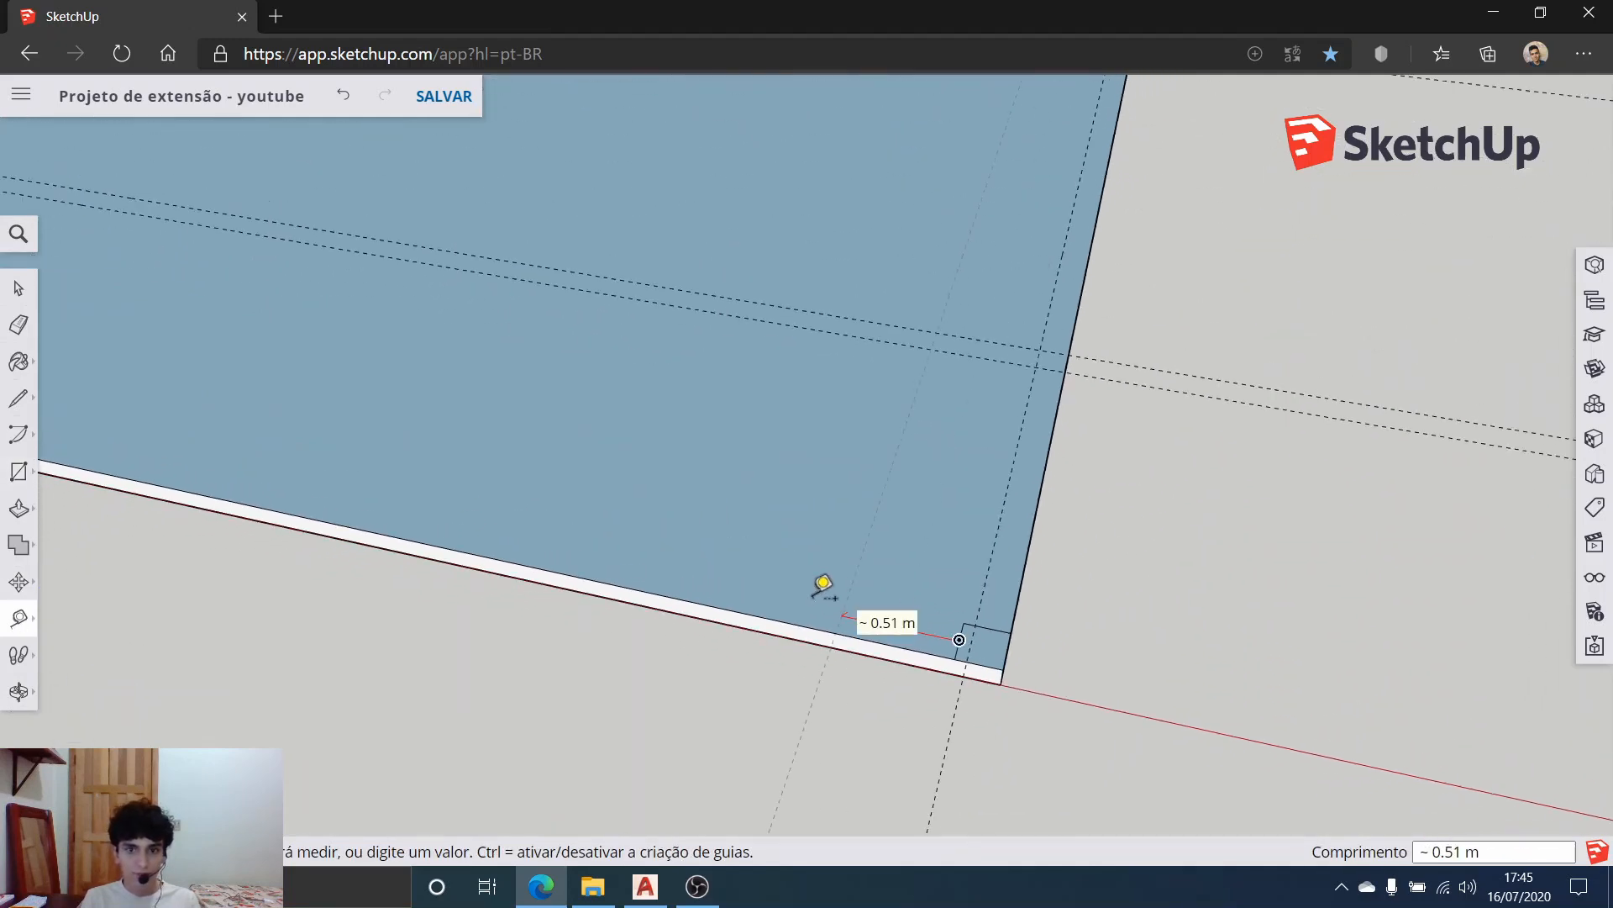
scroll(588, 512, "down", 1)
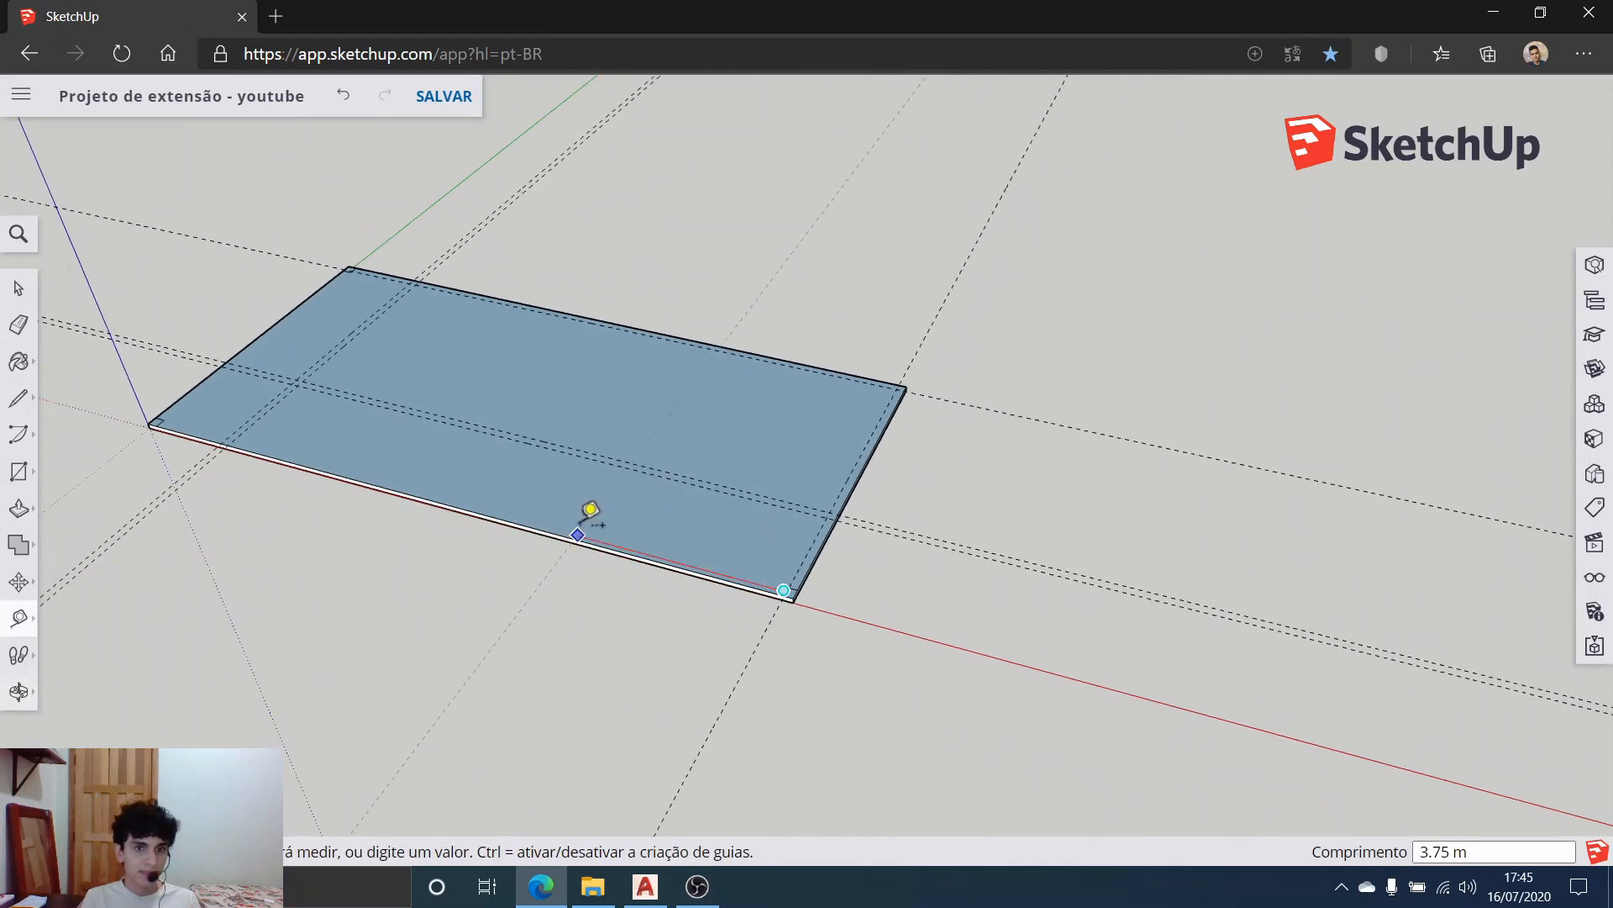
scroll(569, 504, "up", 5)
scroll(529, 509, "down", 3)
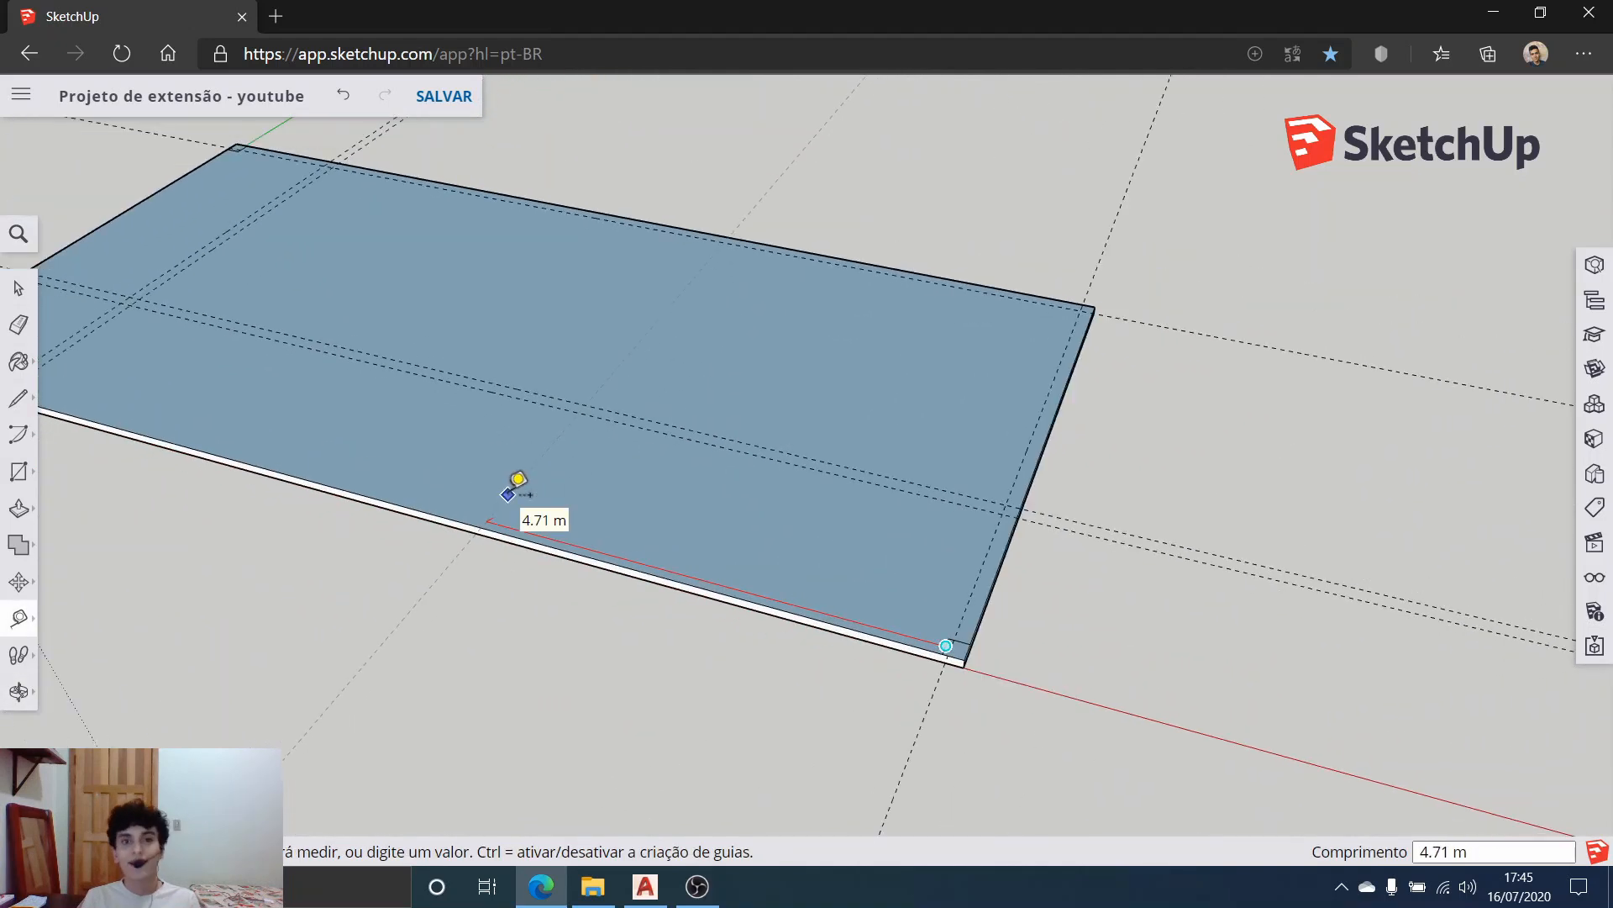
scroll(501, 497, "up", 3)
scroll(432, 457, "up", 1)
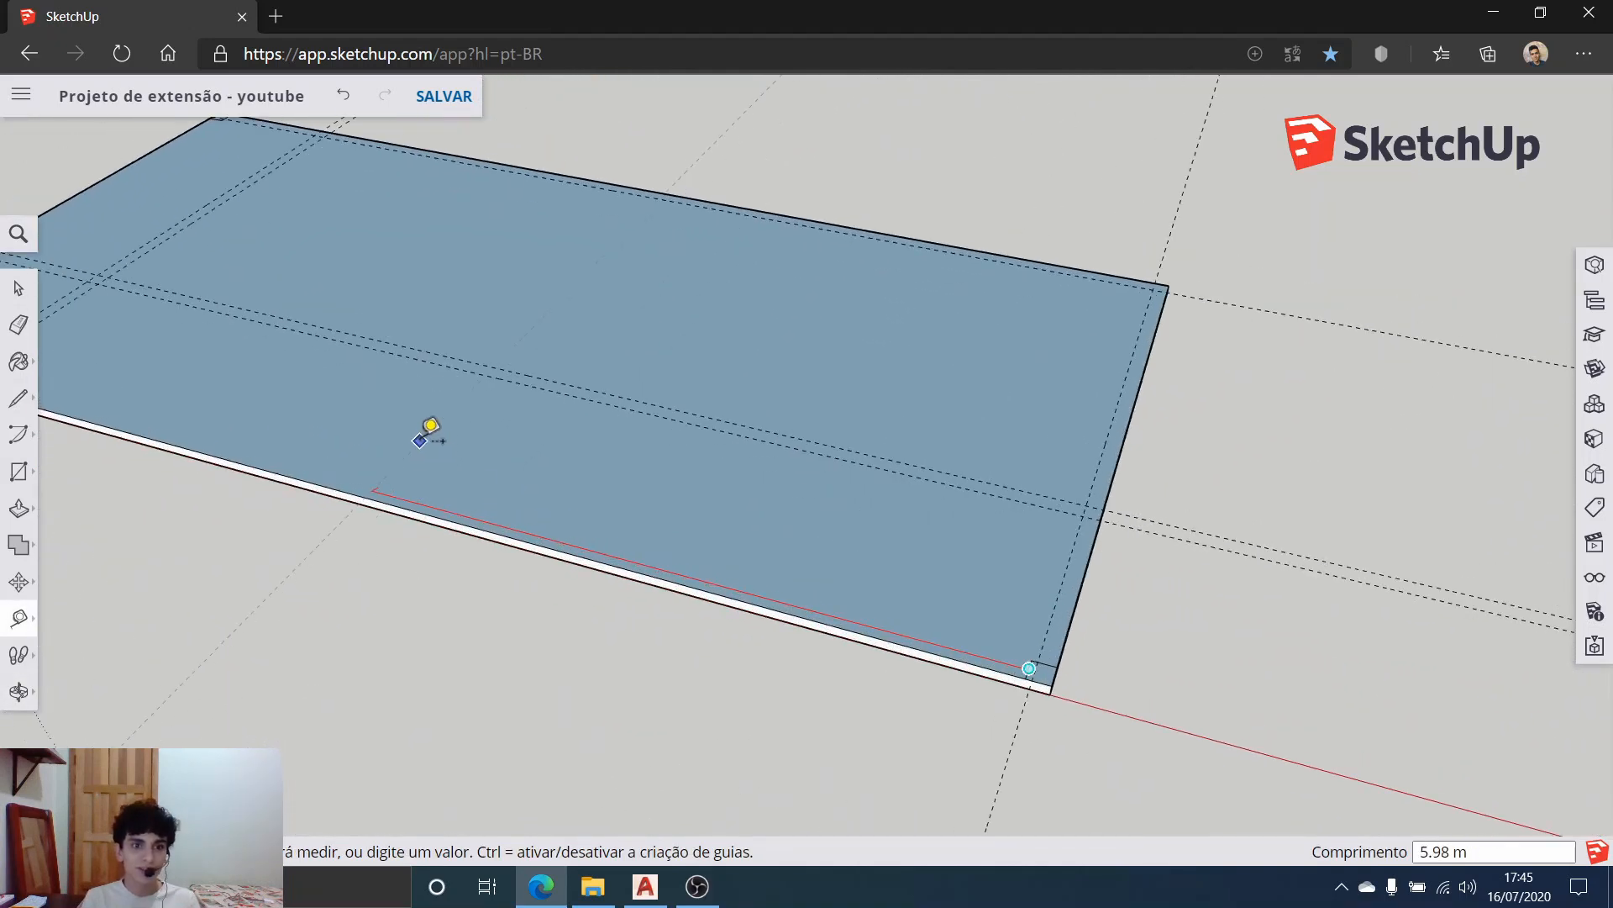
scroll(424, 446, "down", 3)
middle_click_drag(299, 429, 428, 461)
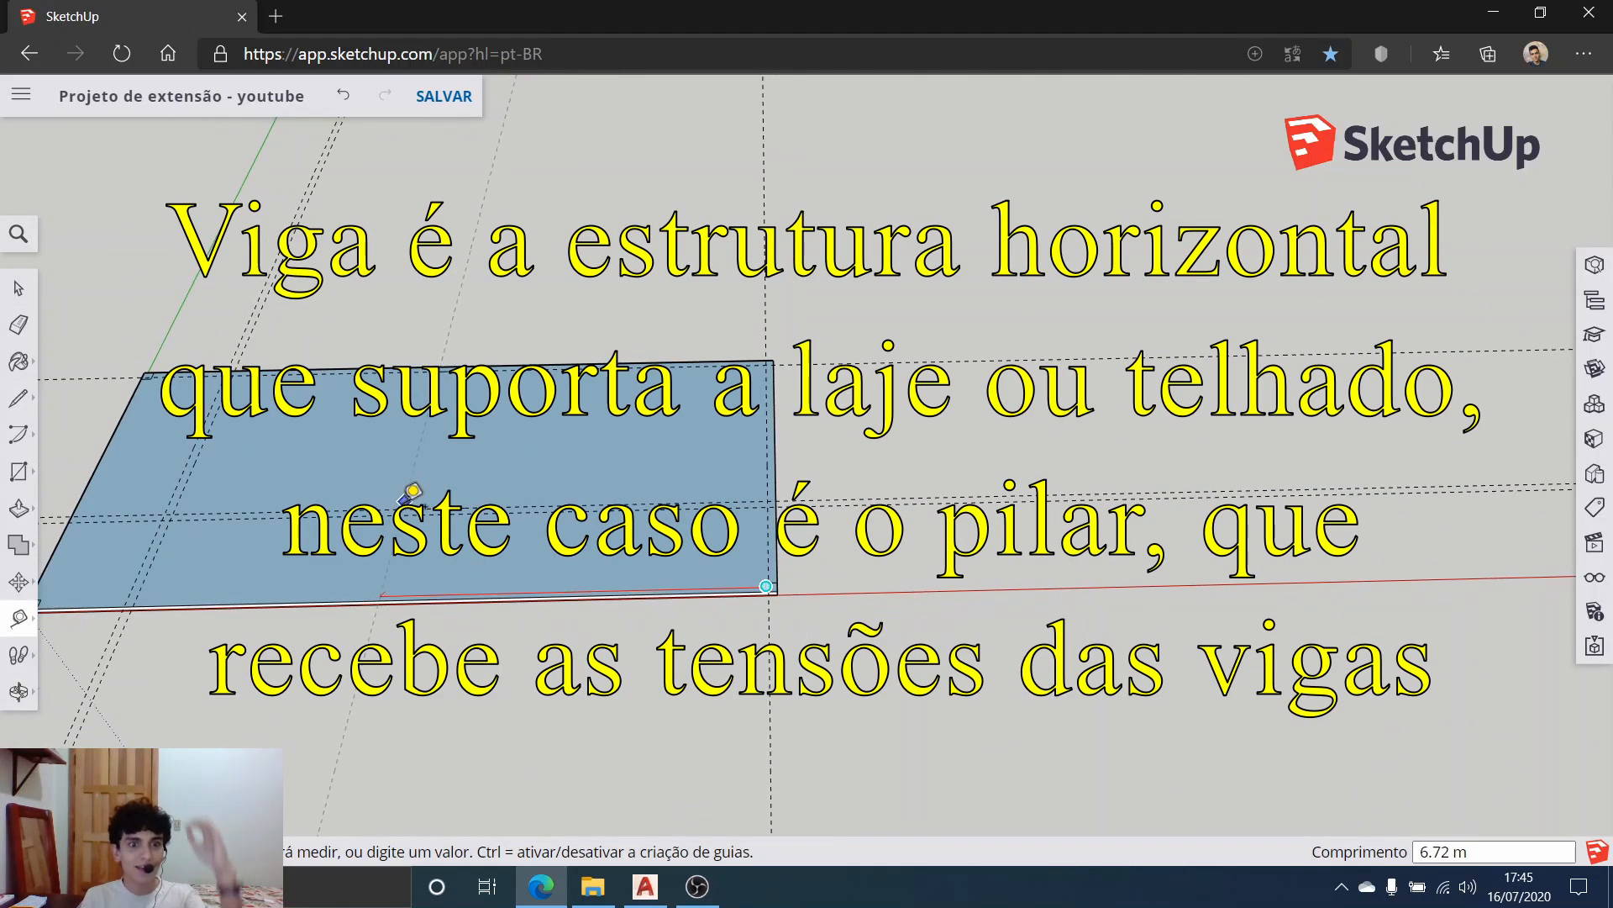
scroll(460, 540, "down", 2)
scroll(324, 512, "up", 5)
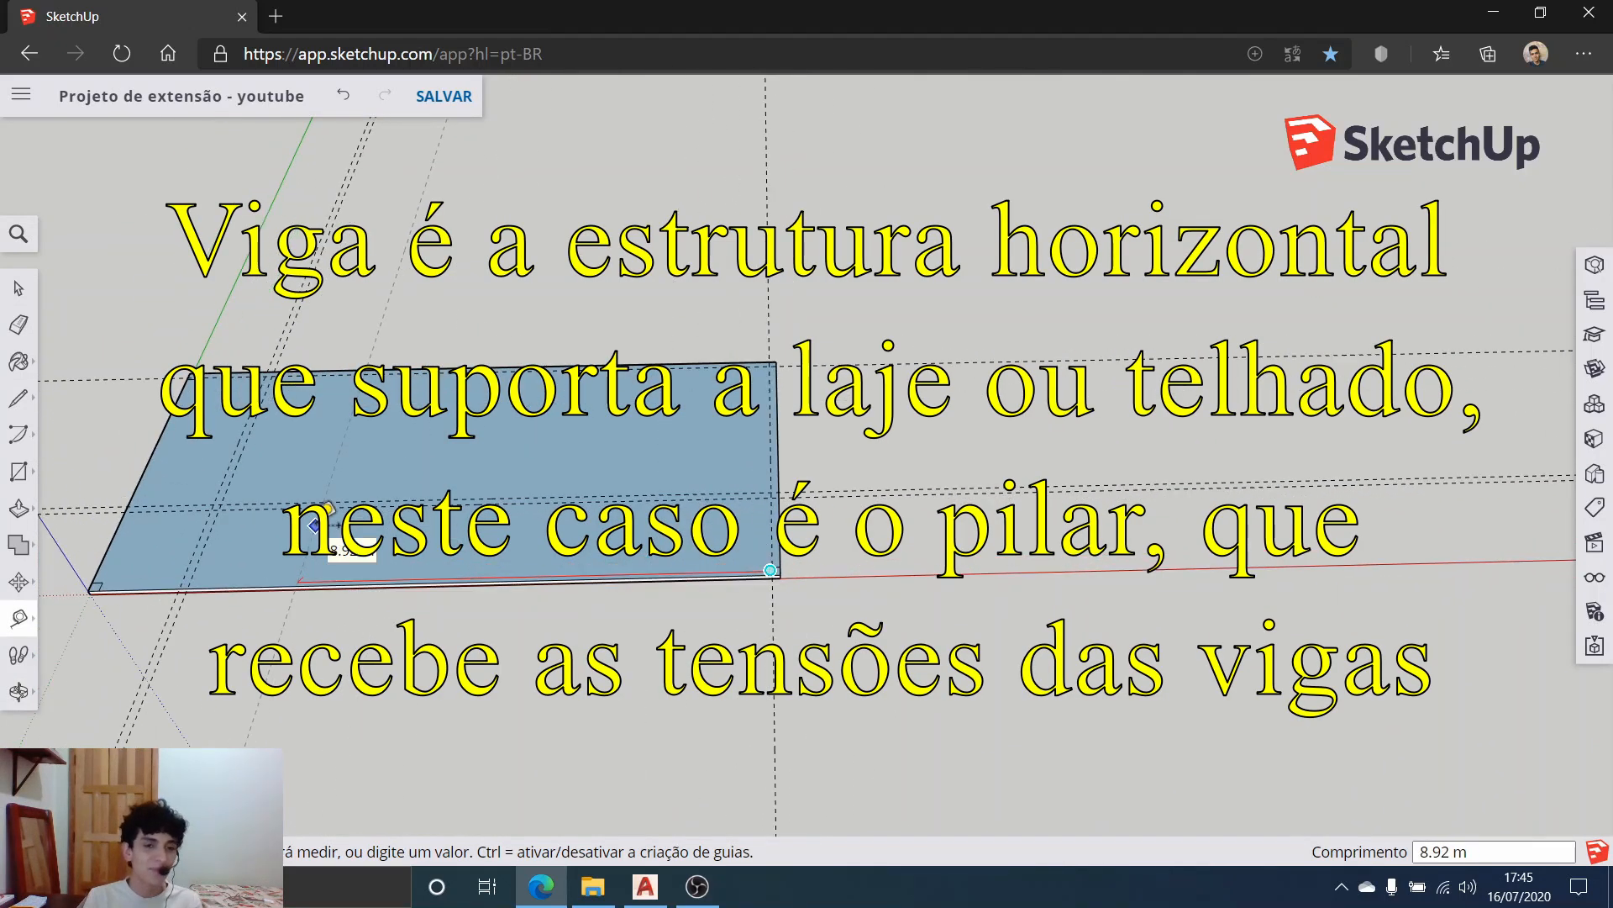
scroll(420, 500, "up", 3)
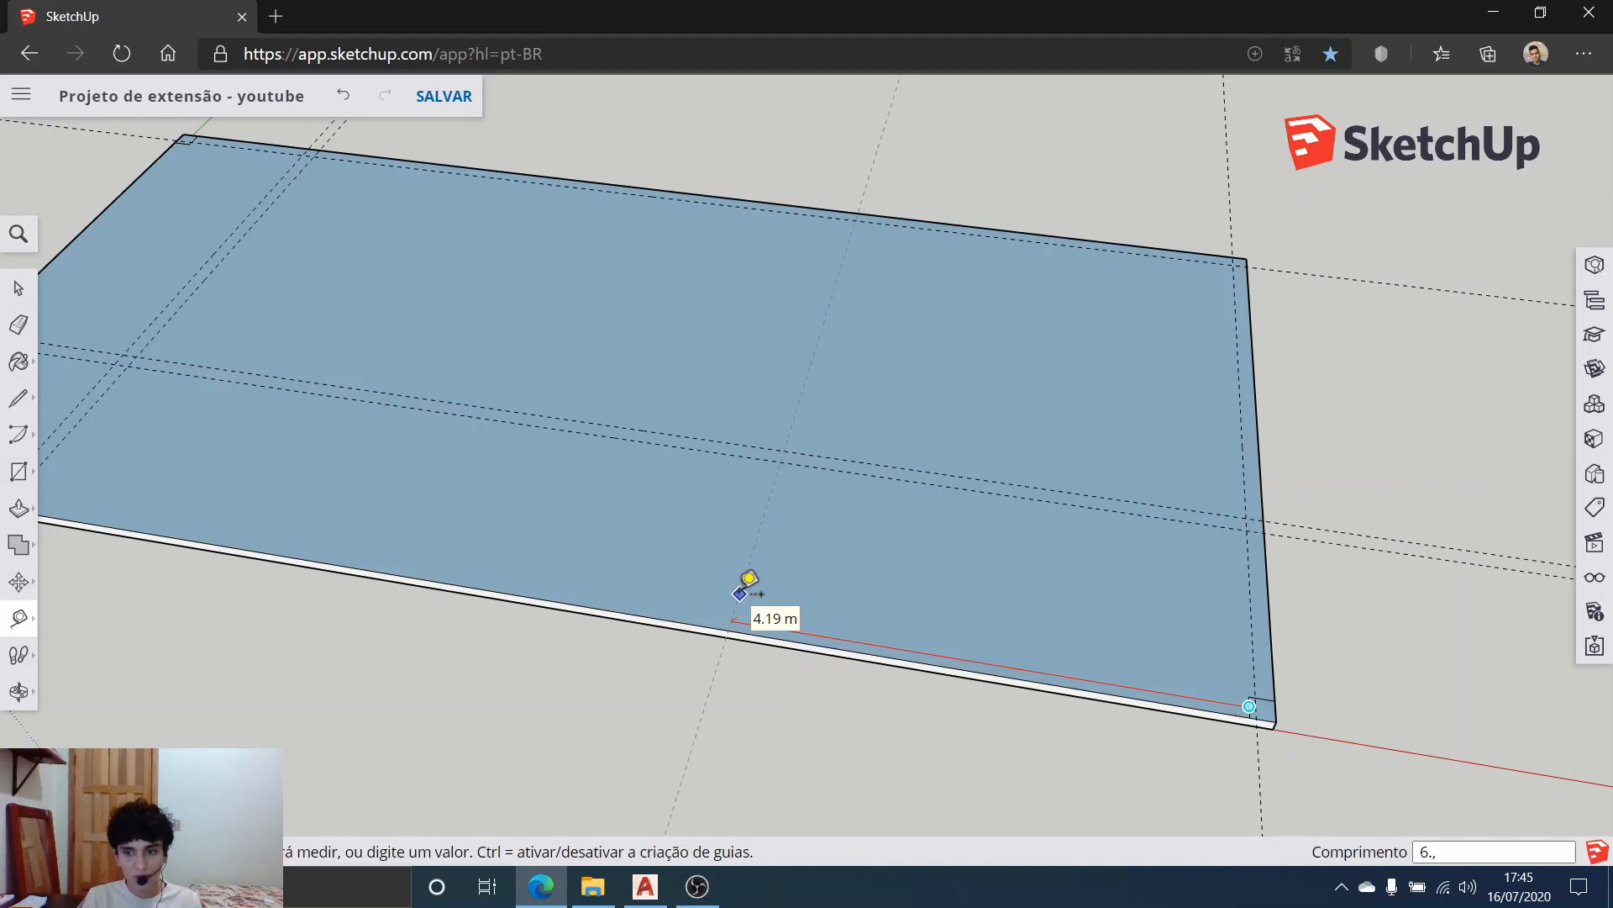
key("Return")
scroll(388, 477, "up", 2)
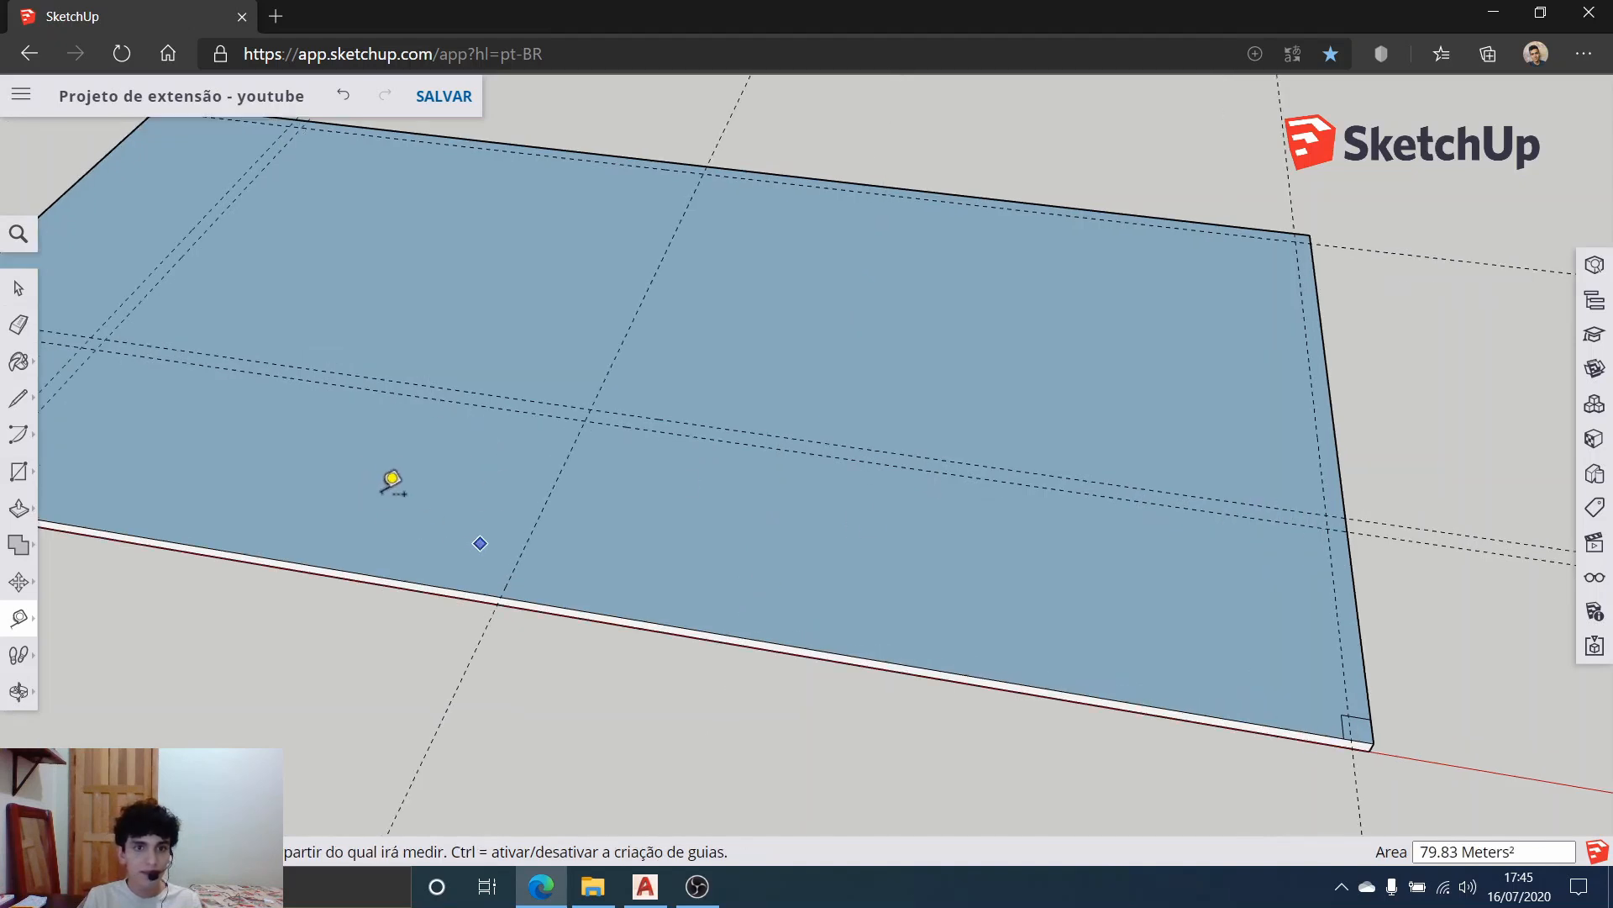
Step: Draw a 0.2 by 0.2 m rectangle at the new guide, along the slab's red-axis edge on the side toward the origin
scroll(108, 511, "up", 3)
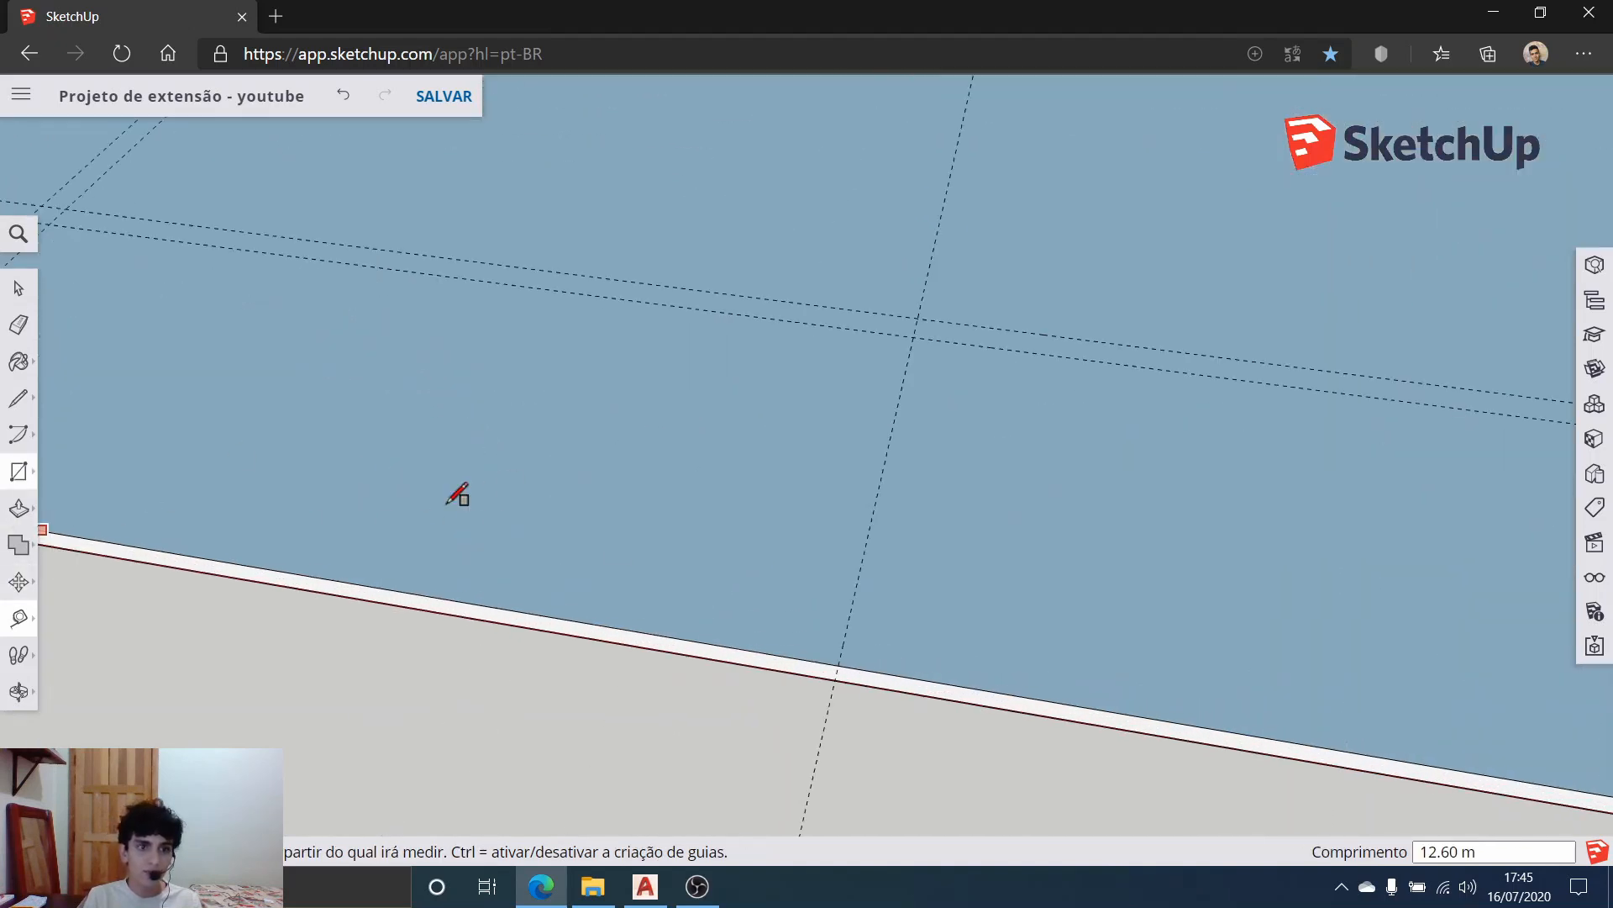
key("r")
left_click(838, 665)
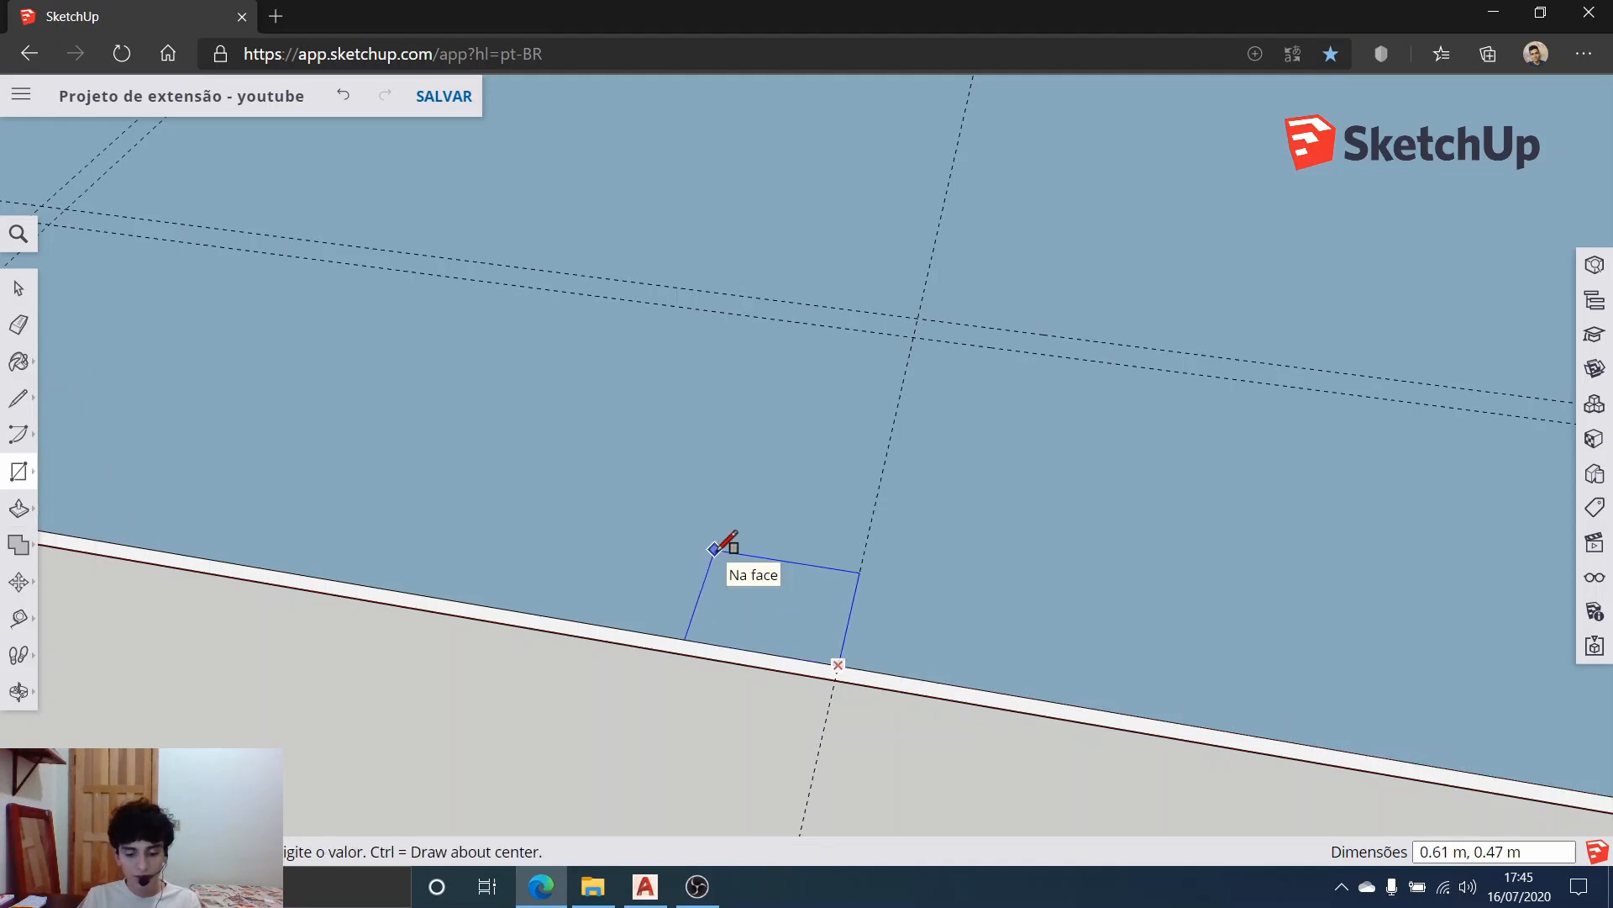
key("Return")
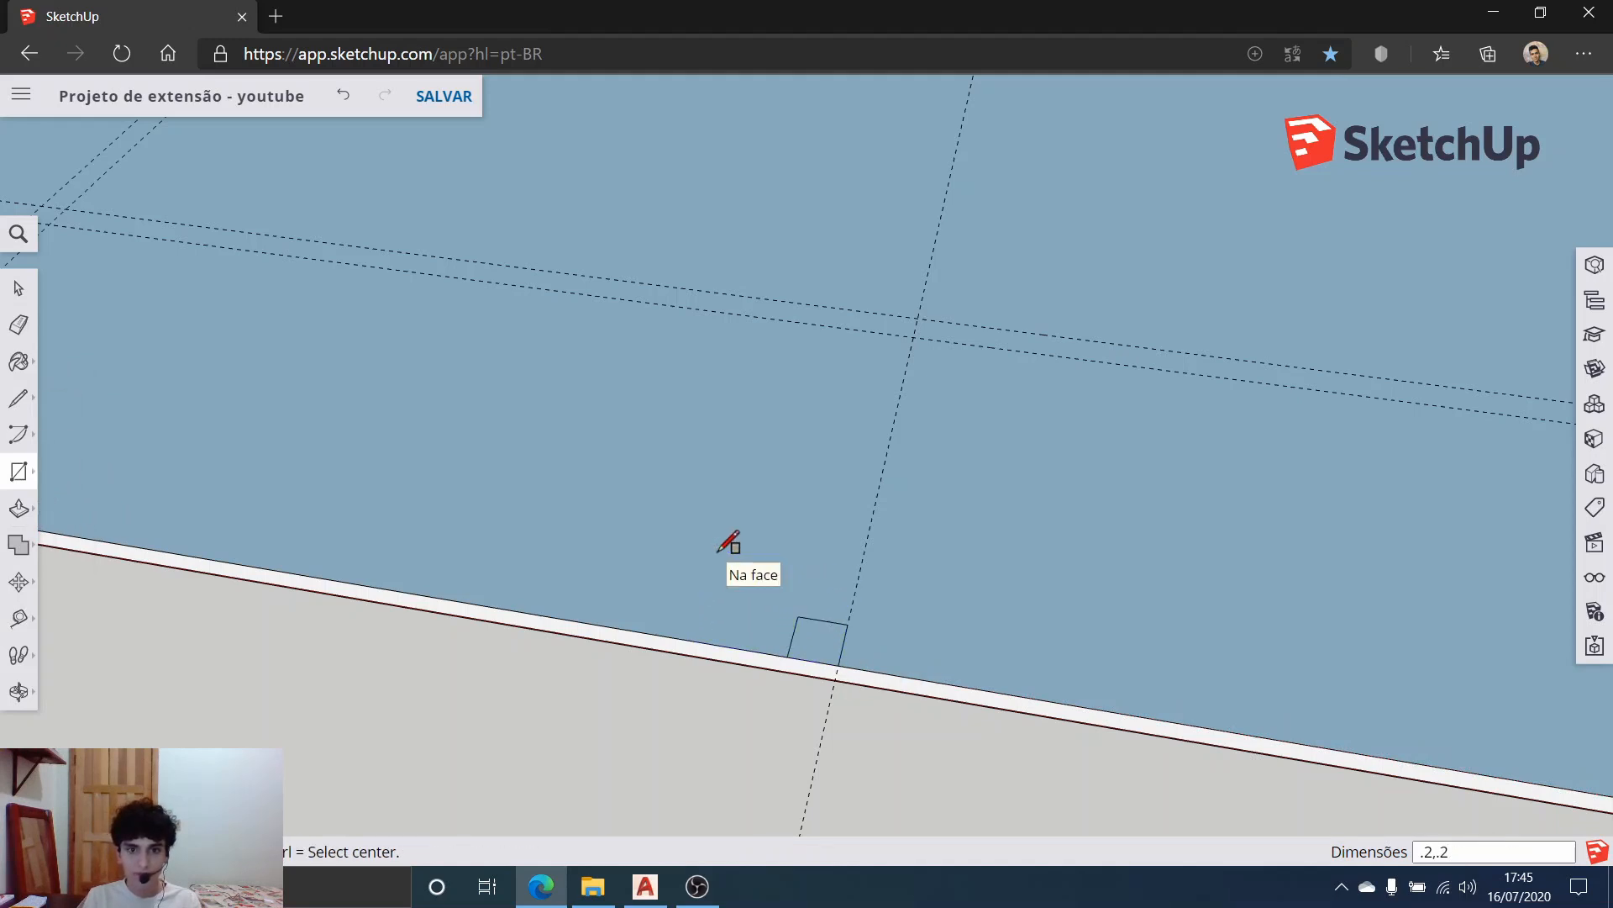
scroll(714, 549, "up", 1)
left_click(6, 295)
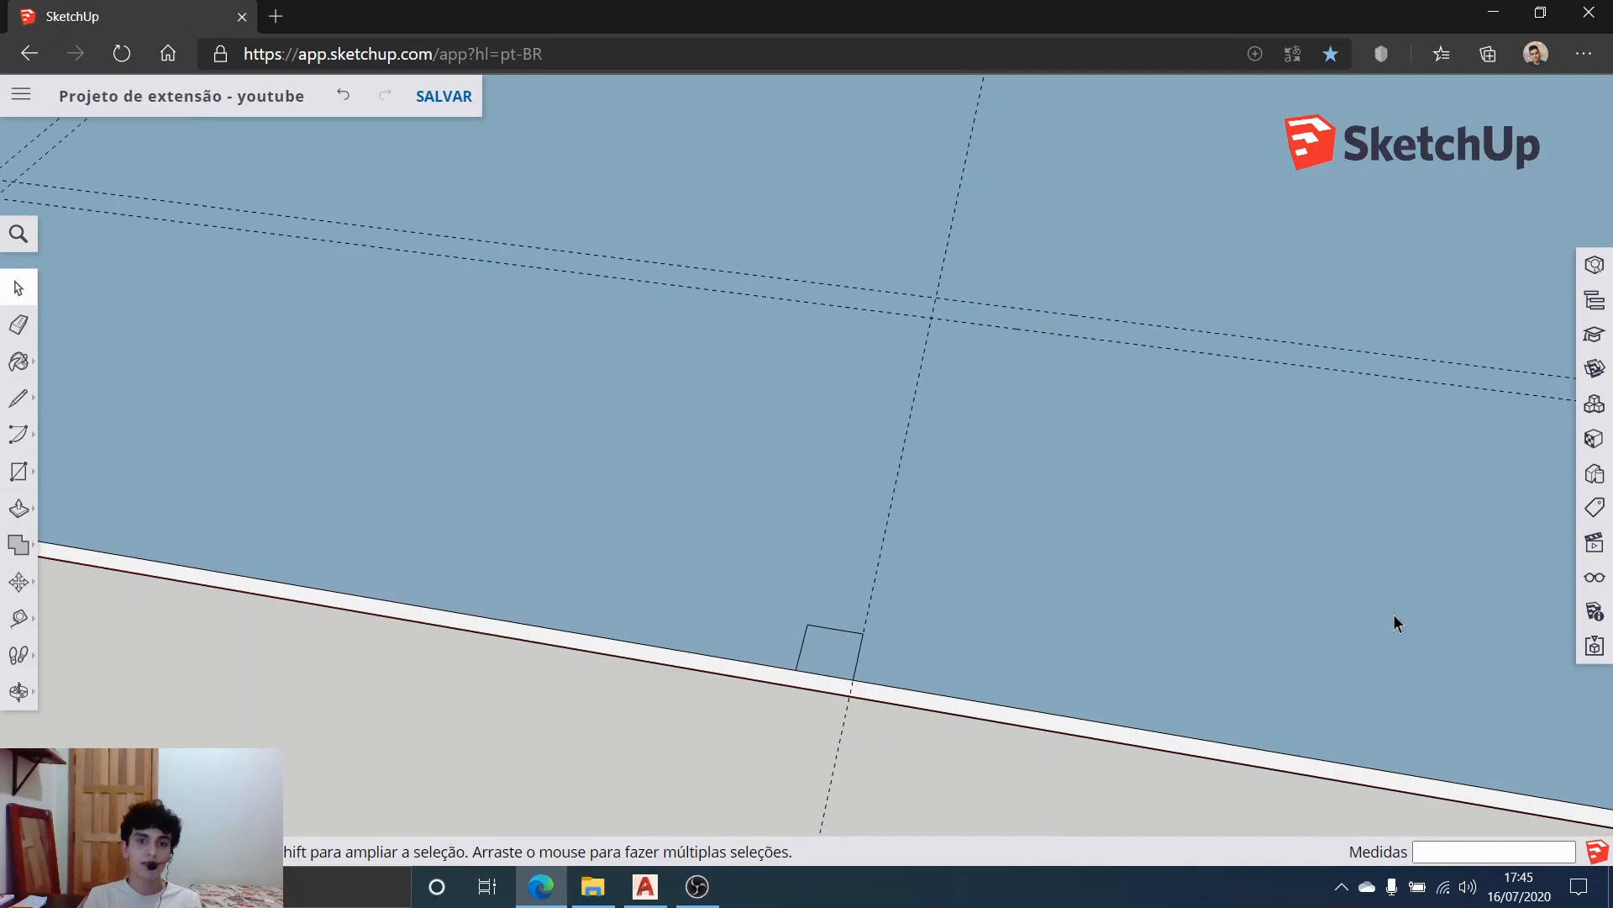
Step: Draw the 11.30 by 4.15 m outer wall rectangle from the wall guides' crossing nearest the origin to the slab corner diagonally opposite the origin
scroll(784, 525, "down", 5)
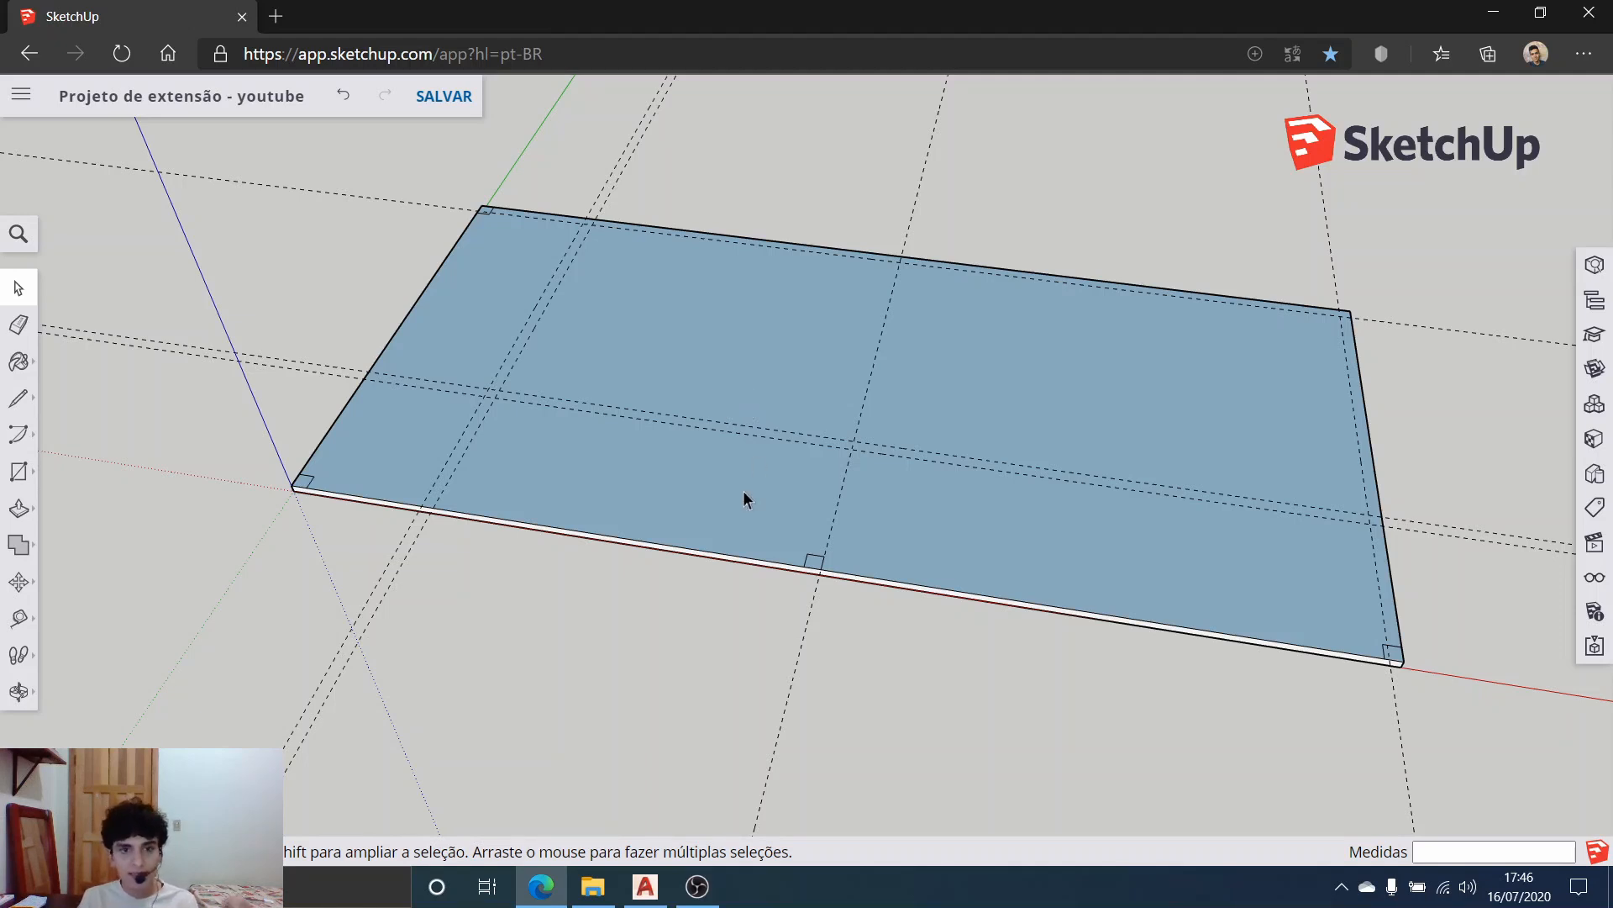
scroll(588, 437, "down", 3)
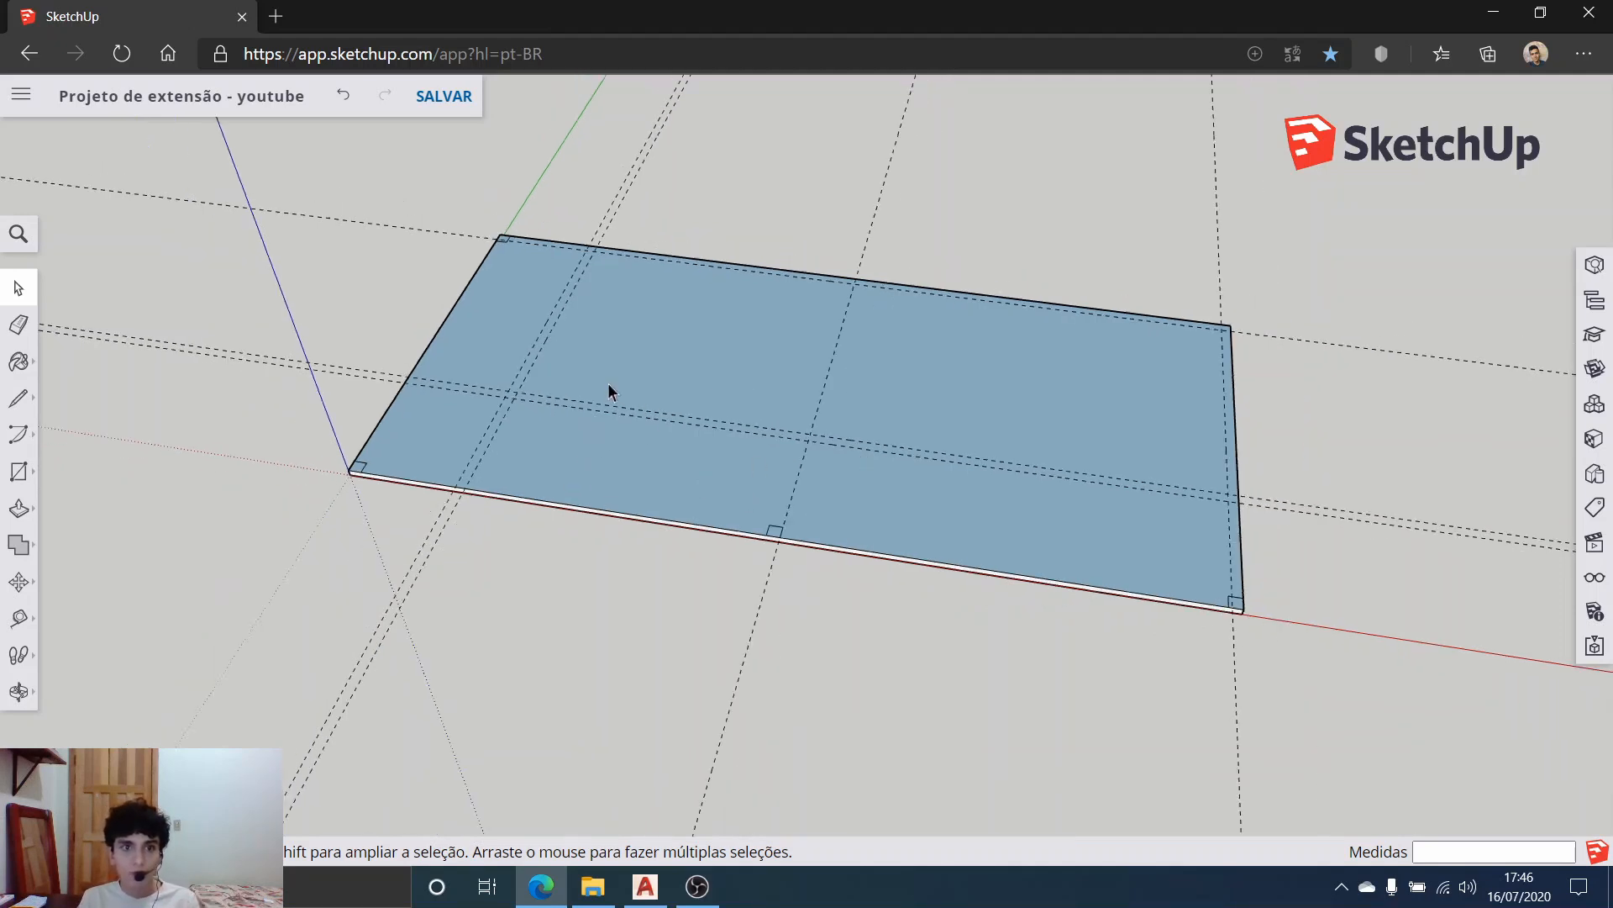
middle_click_drag(612, 389, 675, 505)
scroll(623, 395, "up", 4)
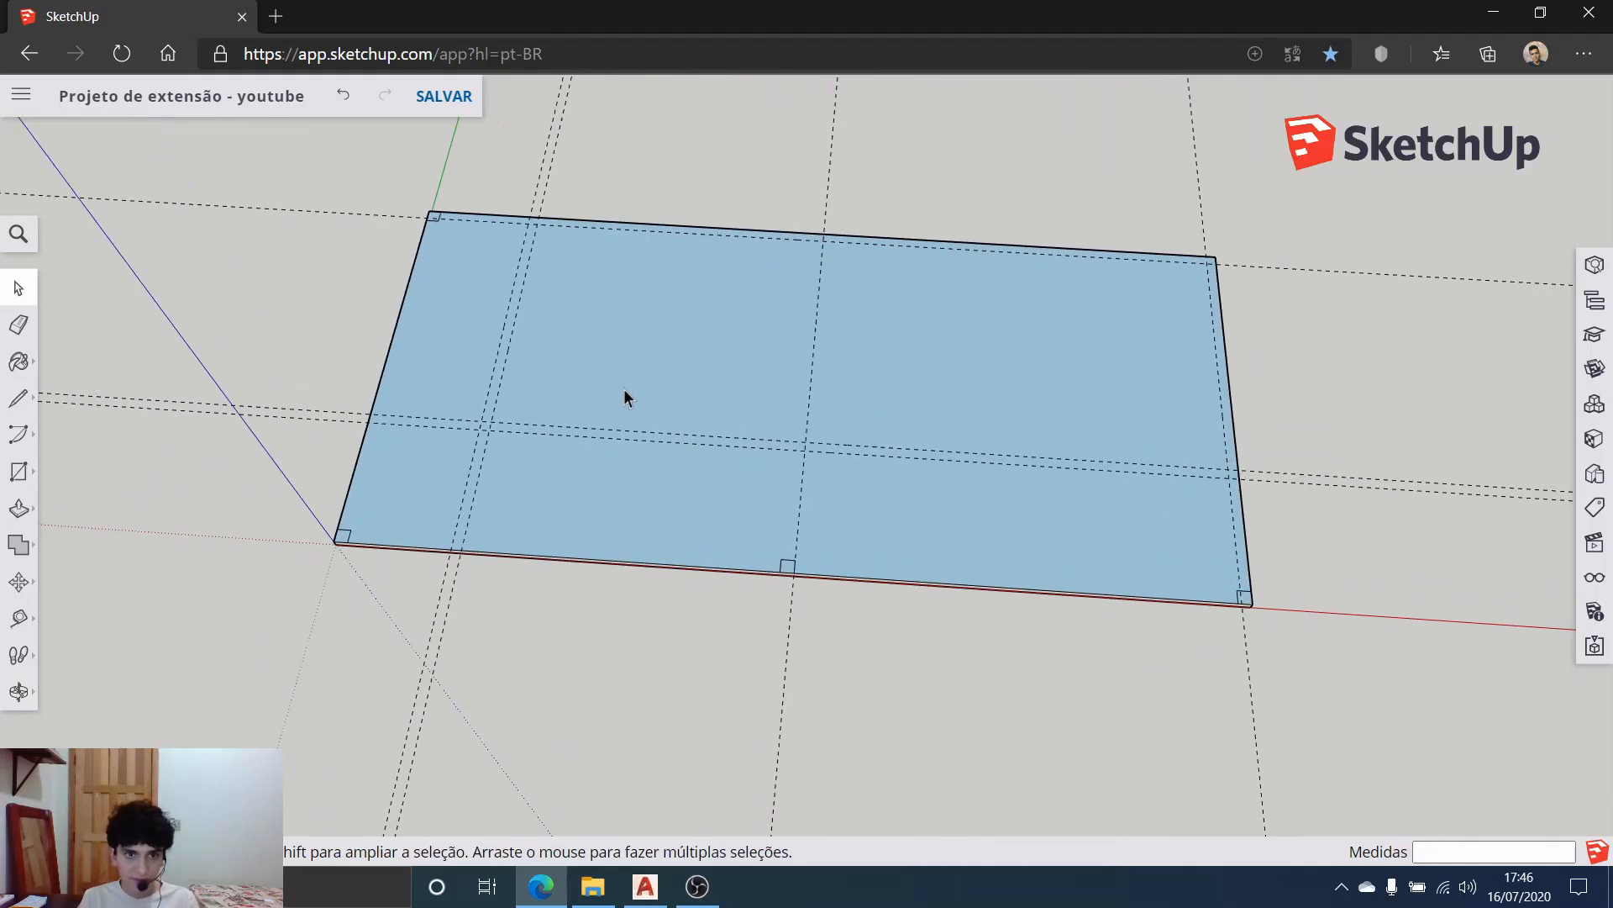
left_click(12, 480)
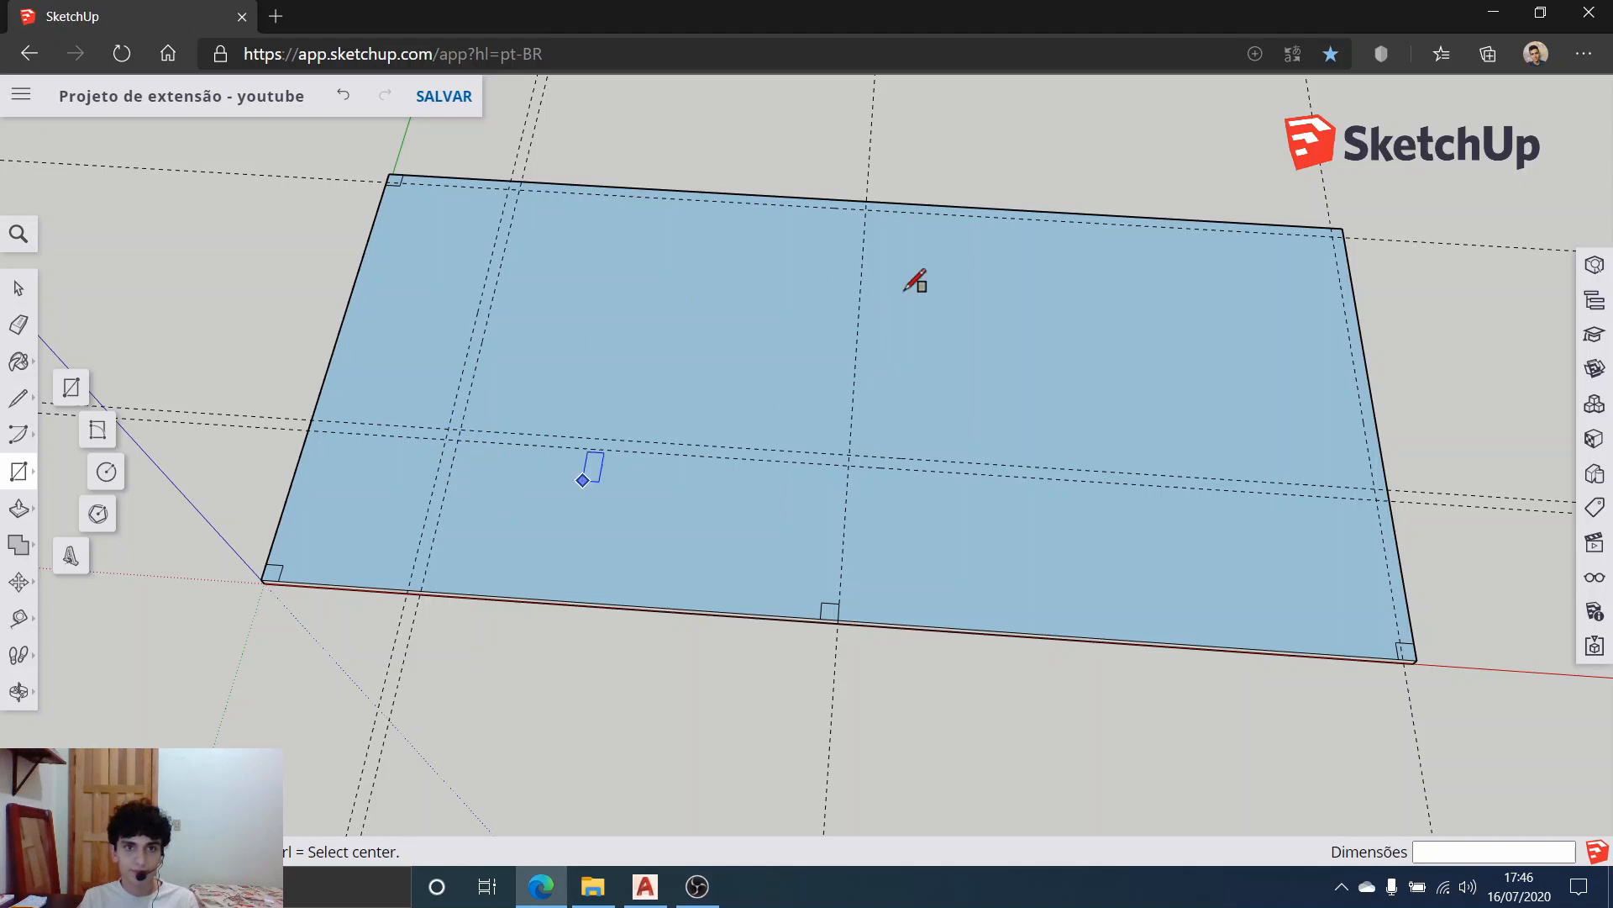
left_click(445, 438)
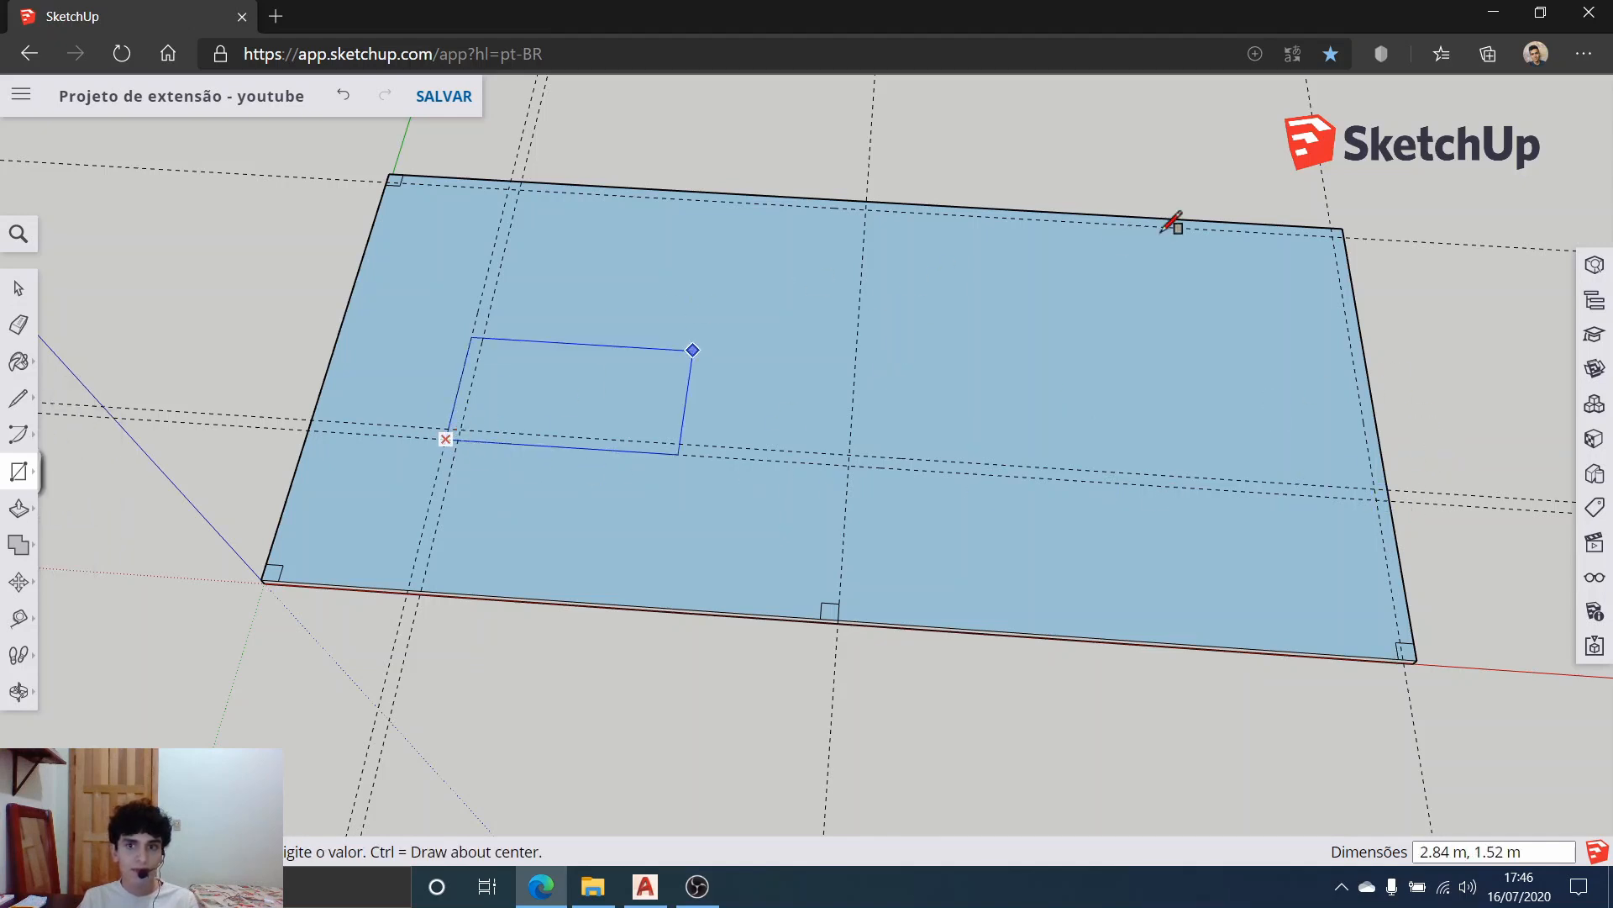
left_click(1342, 228)
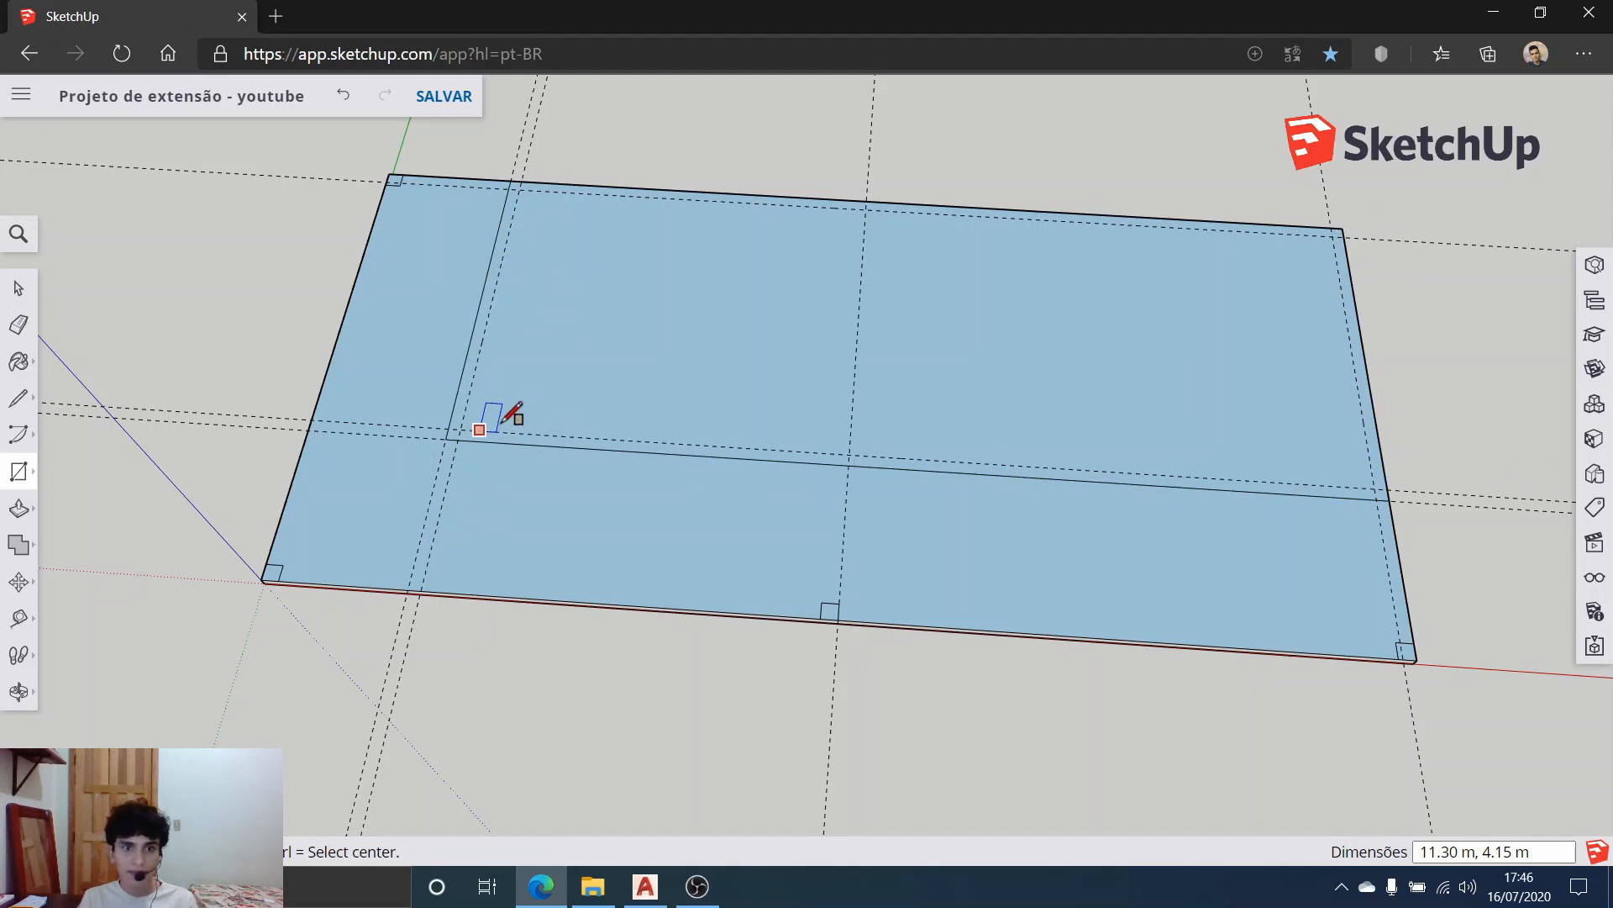
Step: Draw the 11.00 by 3.85 m inner wall rectangle between the inner guide intersections, inside the outer wall outline
left_click(460, 429)
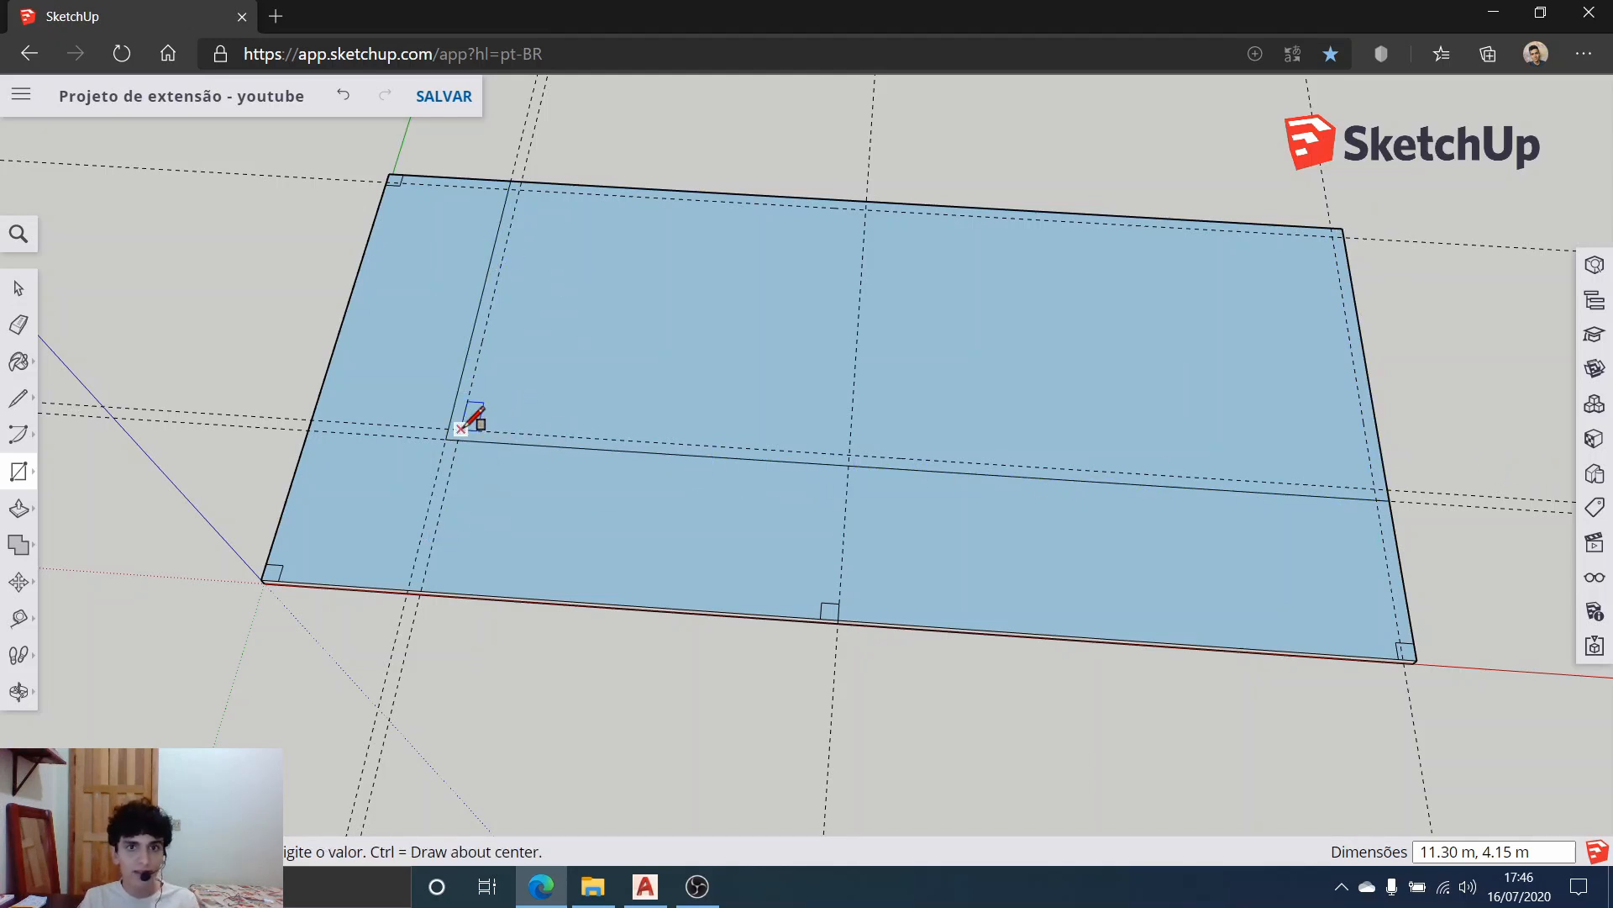
scroll(475, 416, "up", 3)
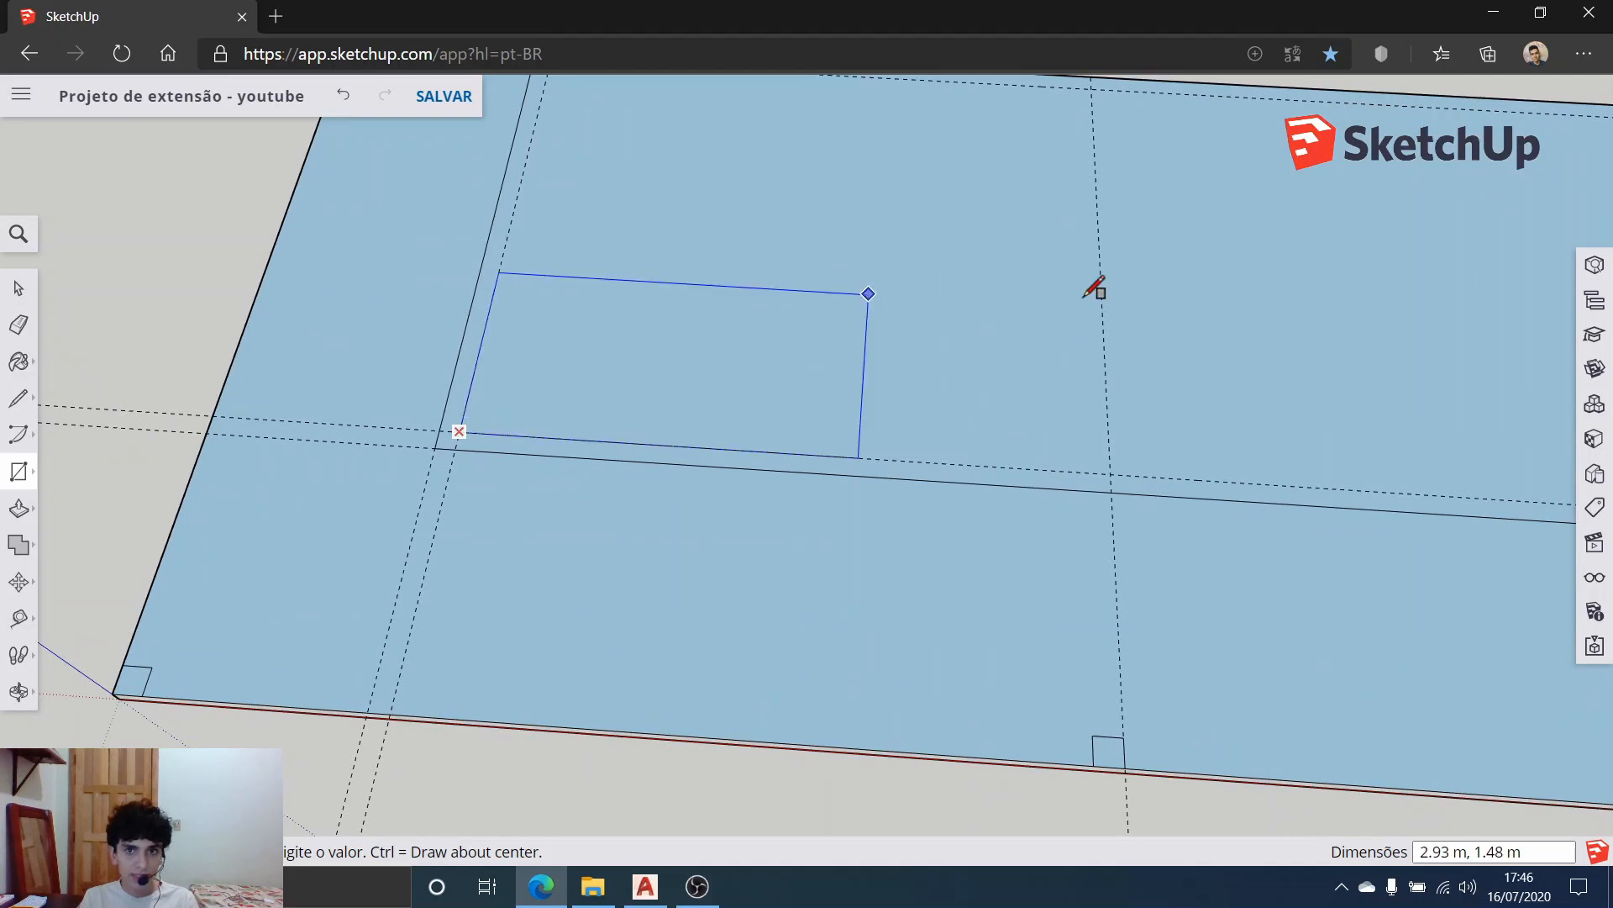
scroll(1098, 281, "down", 4)
scroll(1477, 223, "up", 3)
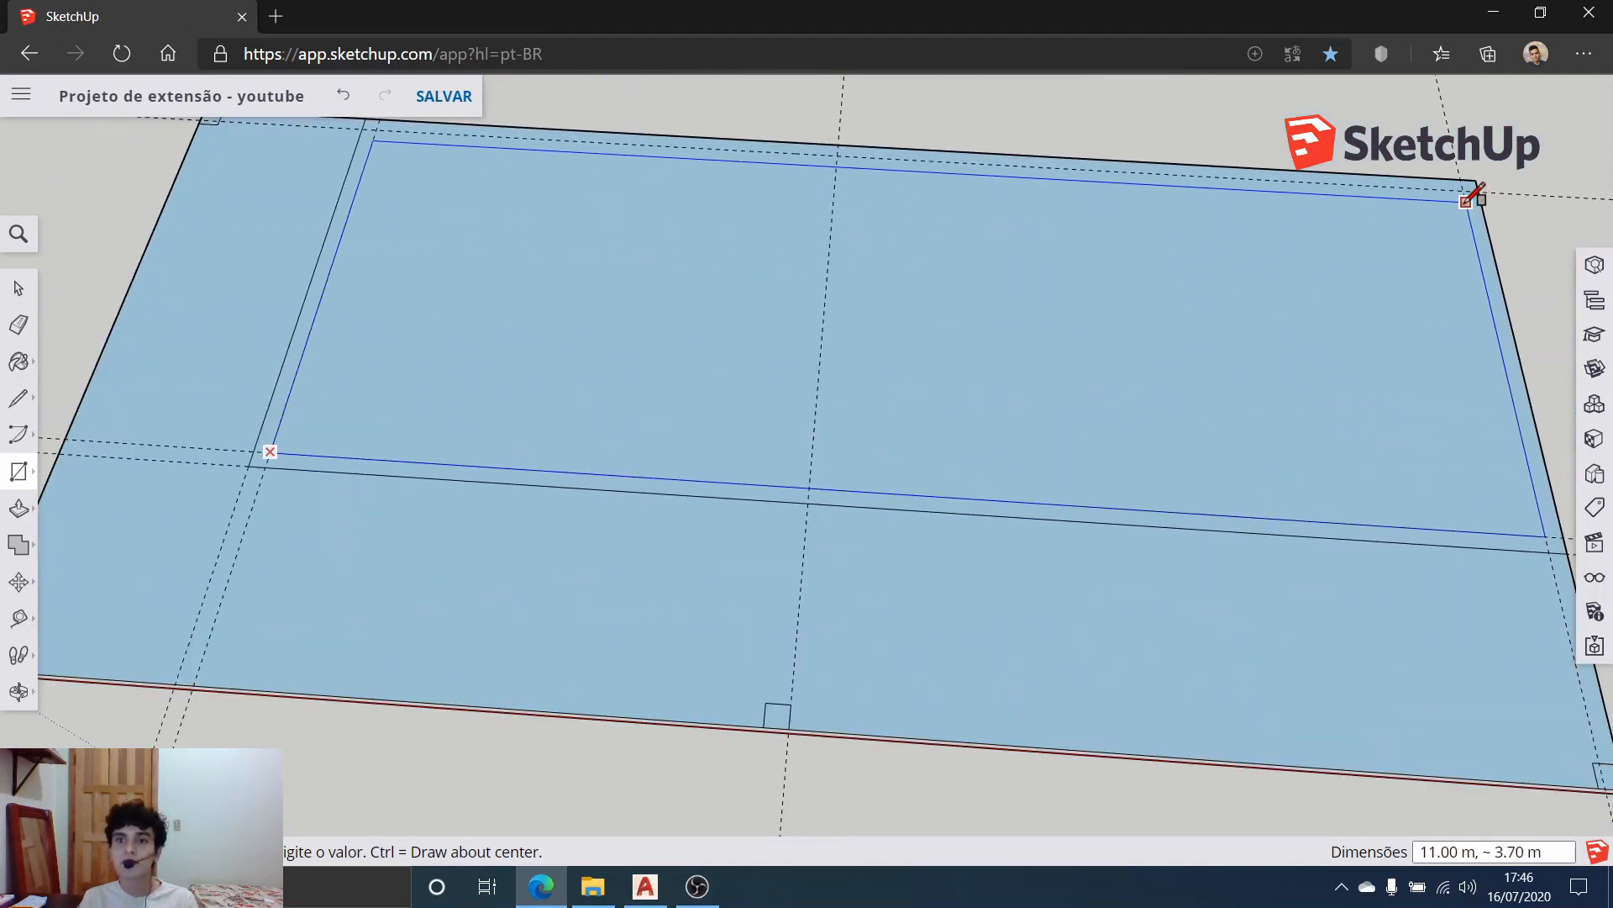
left_click(1469, 190)
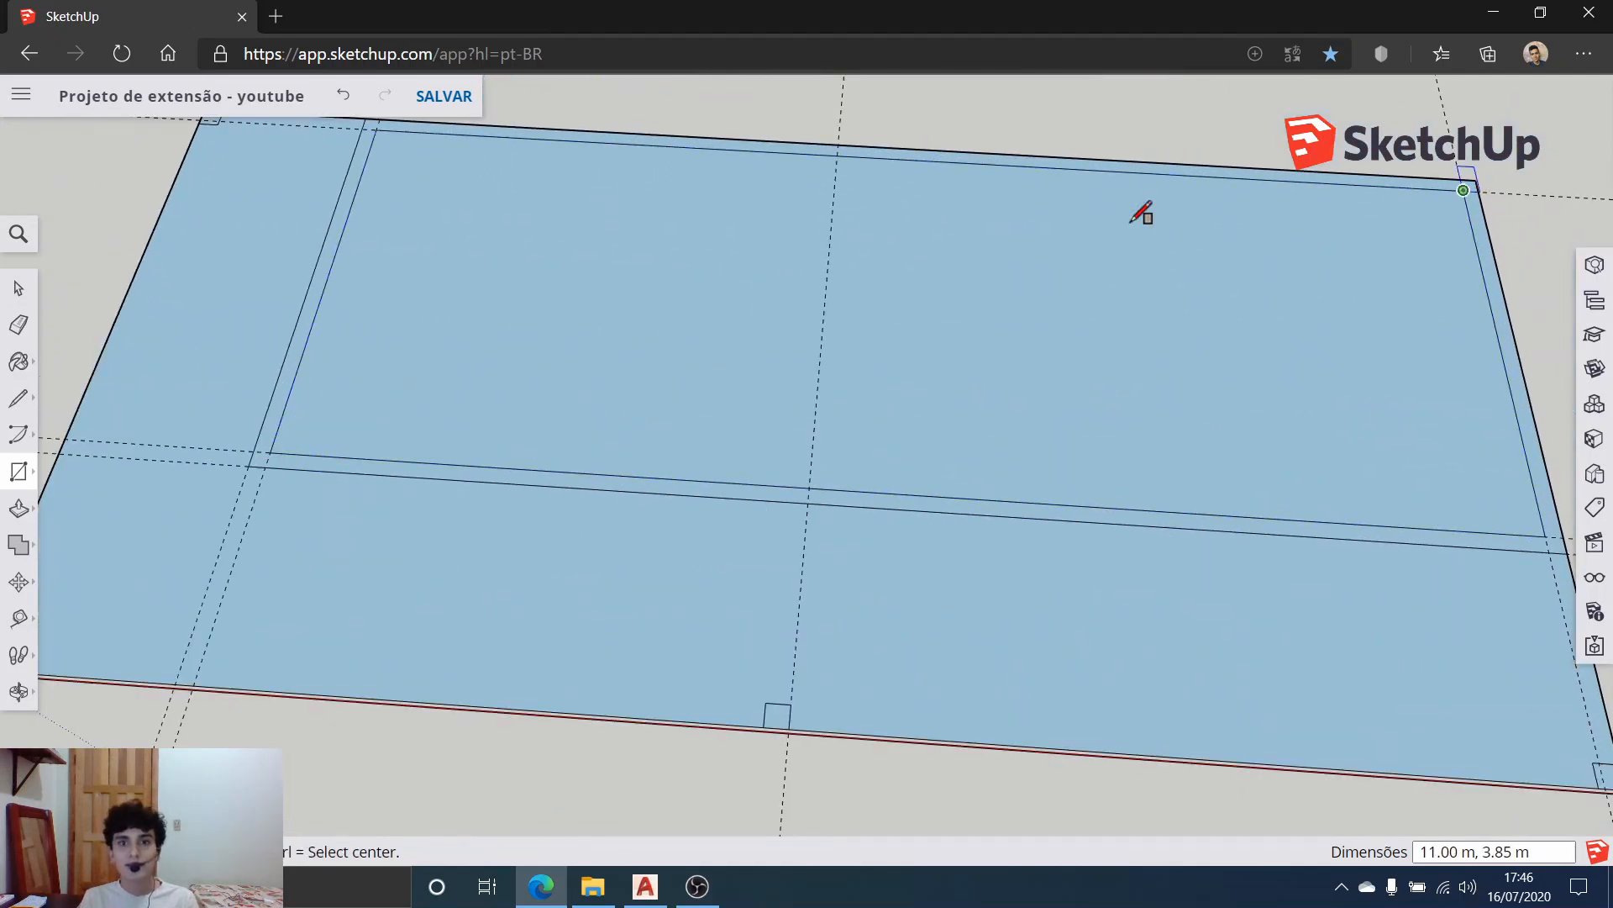
left_click(16, 287)
scroll(200, 454, "down", 3)
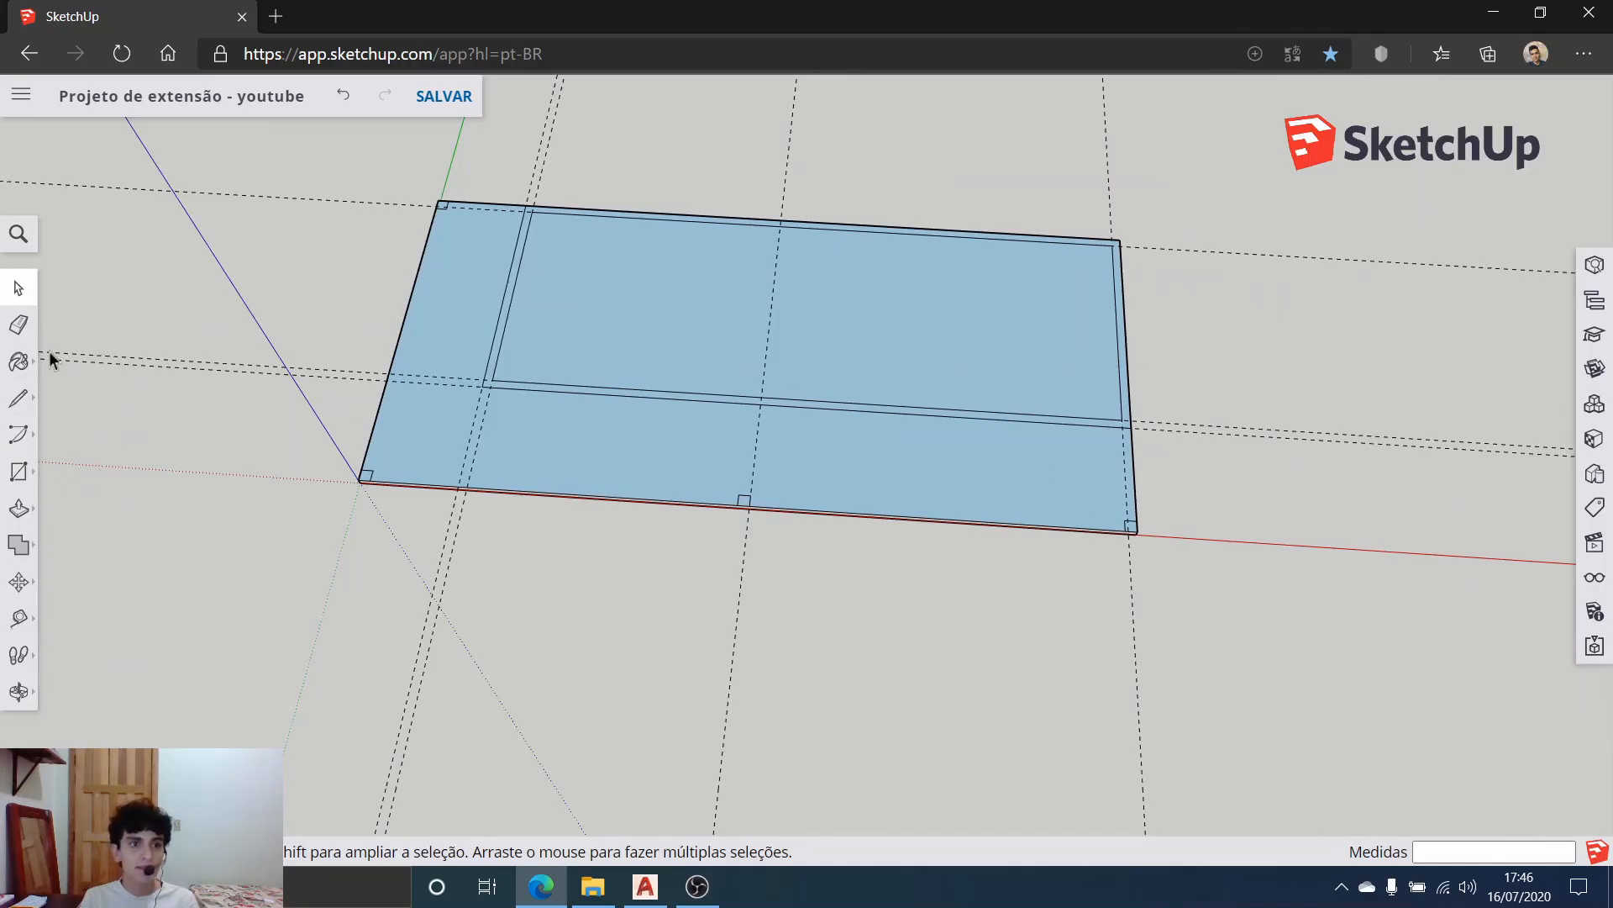
Step: Erase the guide at the slab's far end and delete the three other guides that cross its red-axis edge
left_click(21, 326)
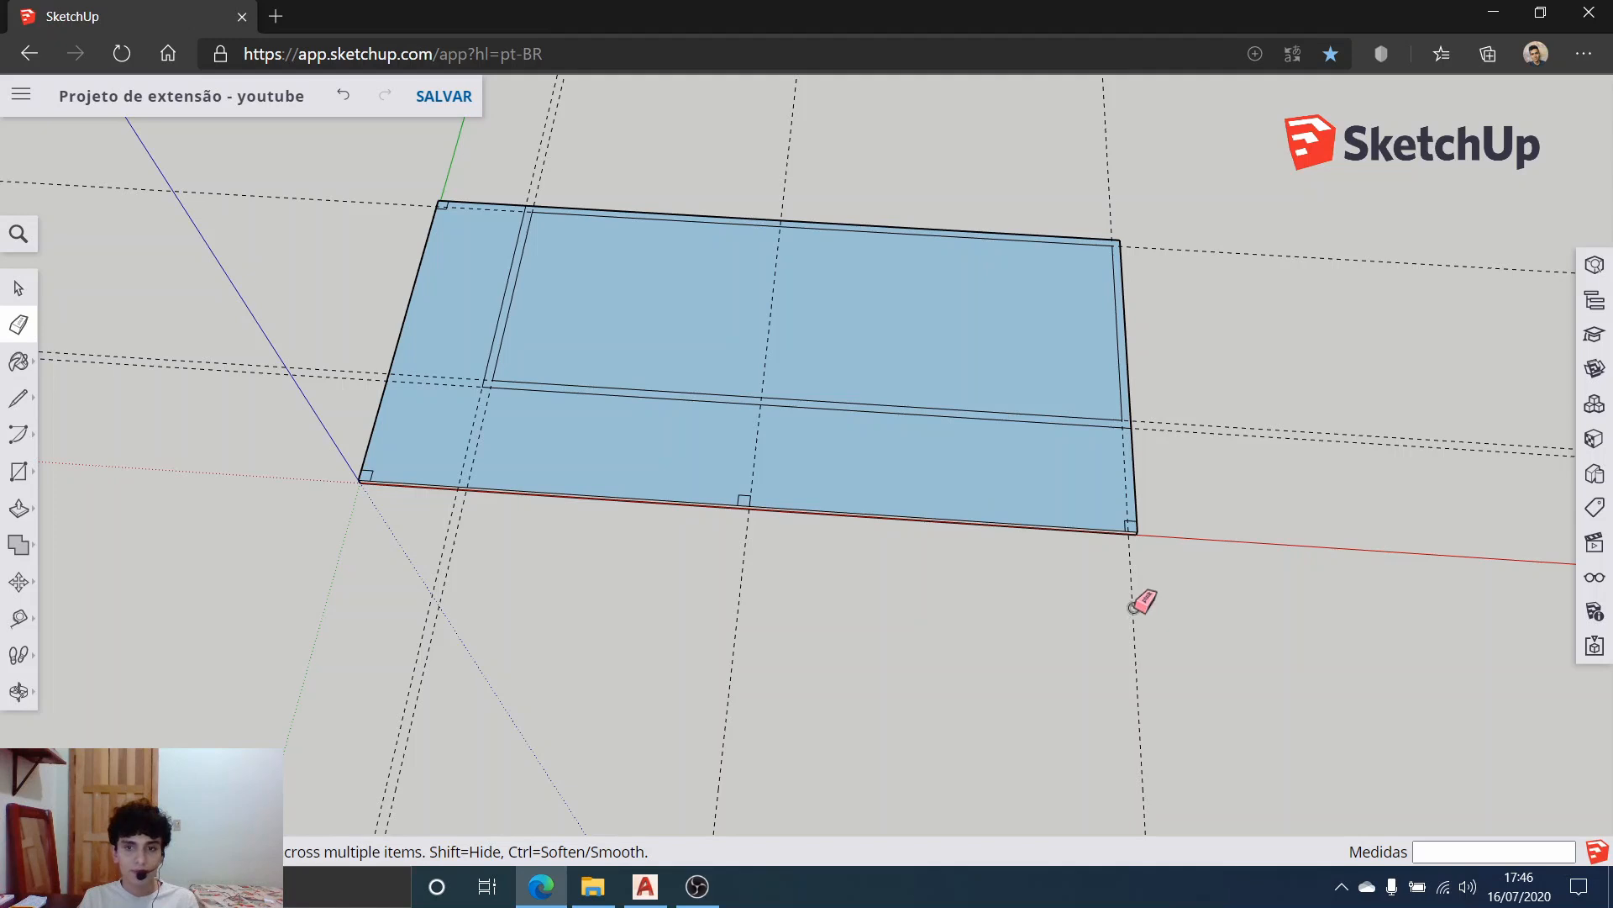
left_click(19, 287)
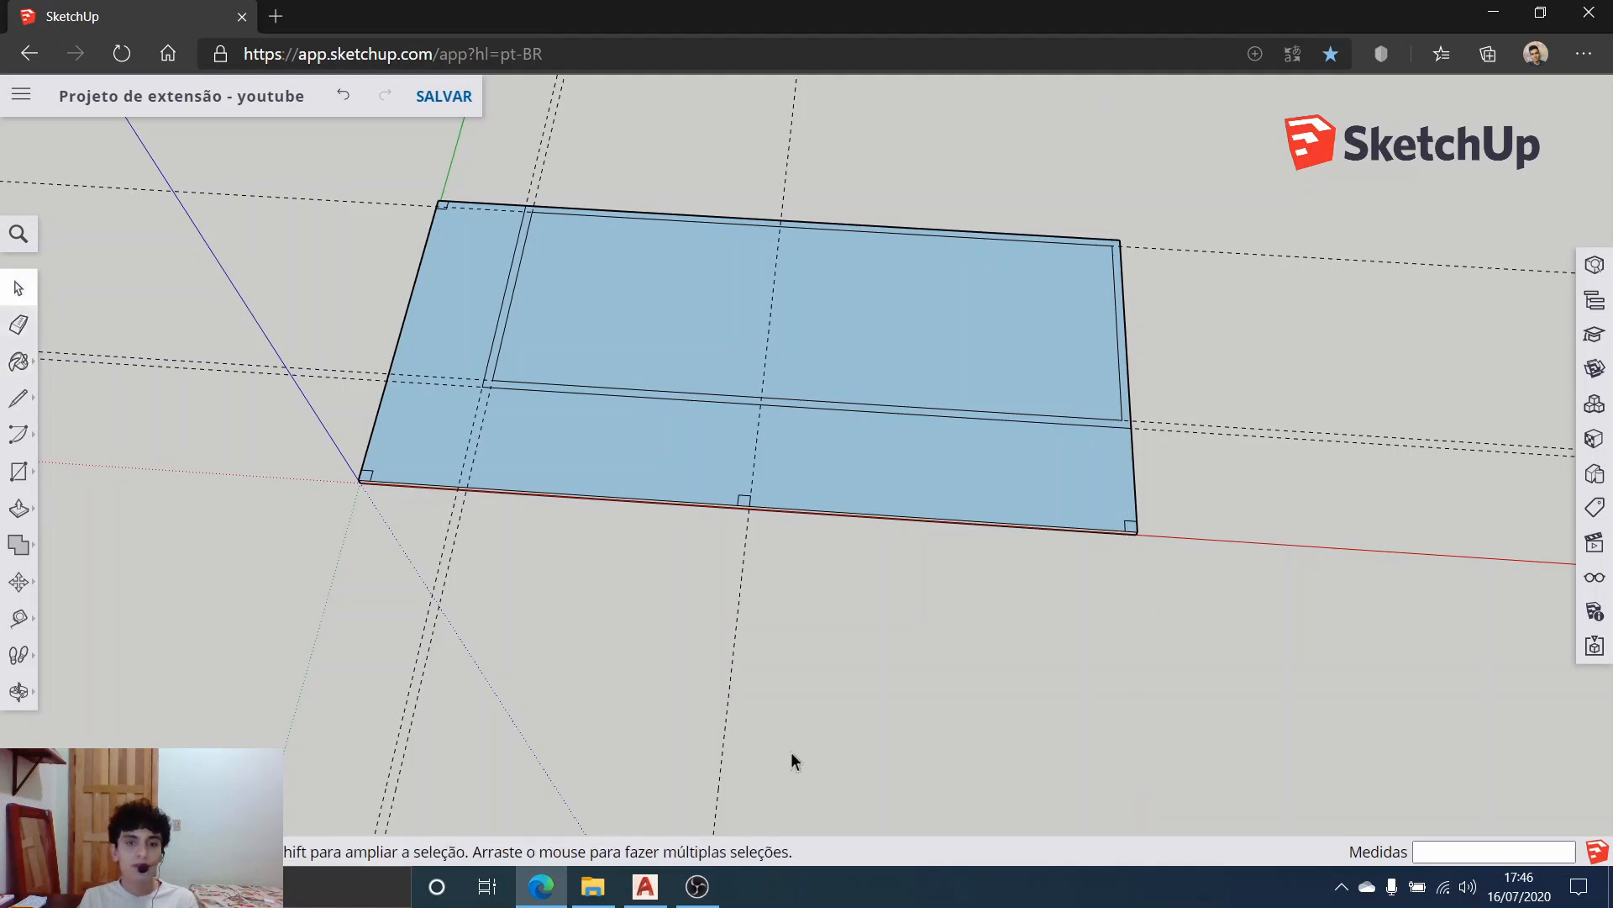
left_click_drag(170, 561, 158, 578)
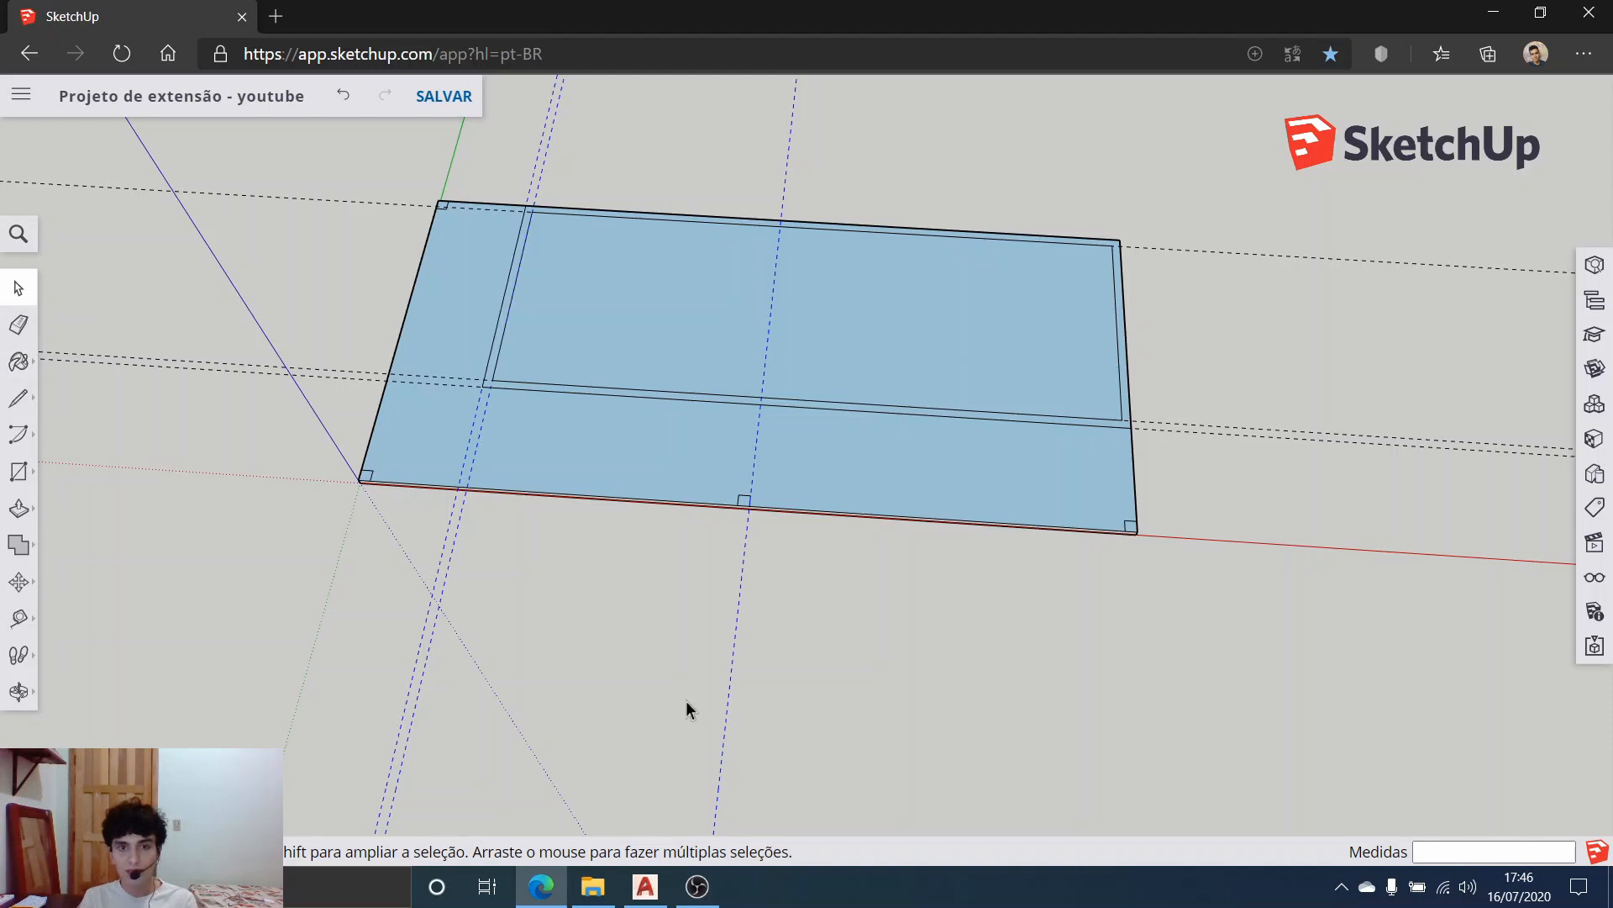
scroll(390, 255, "up", 6)
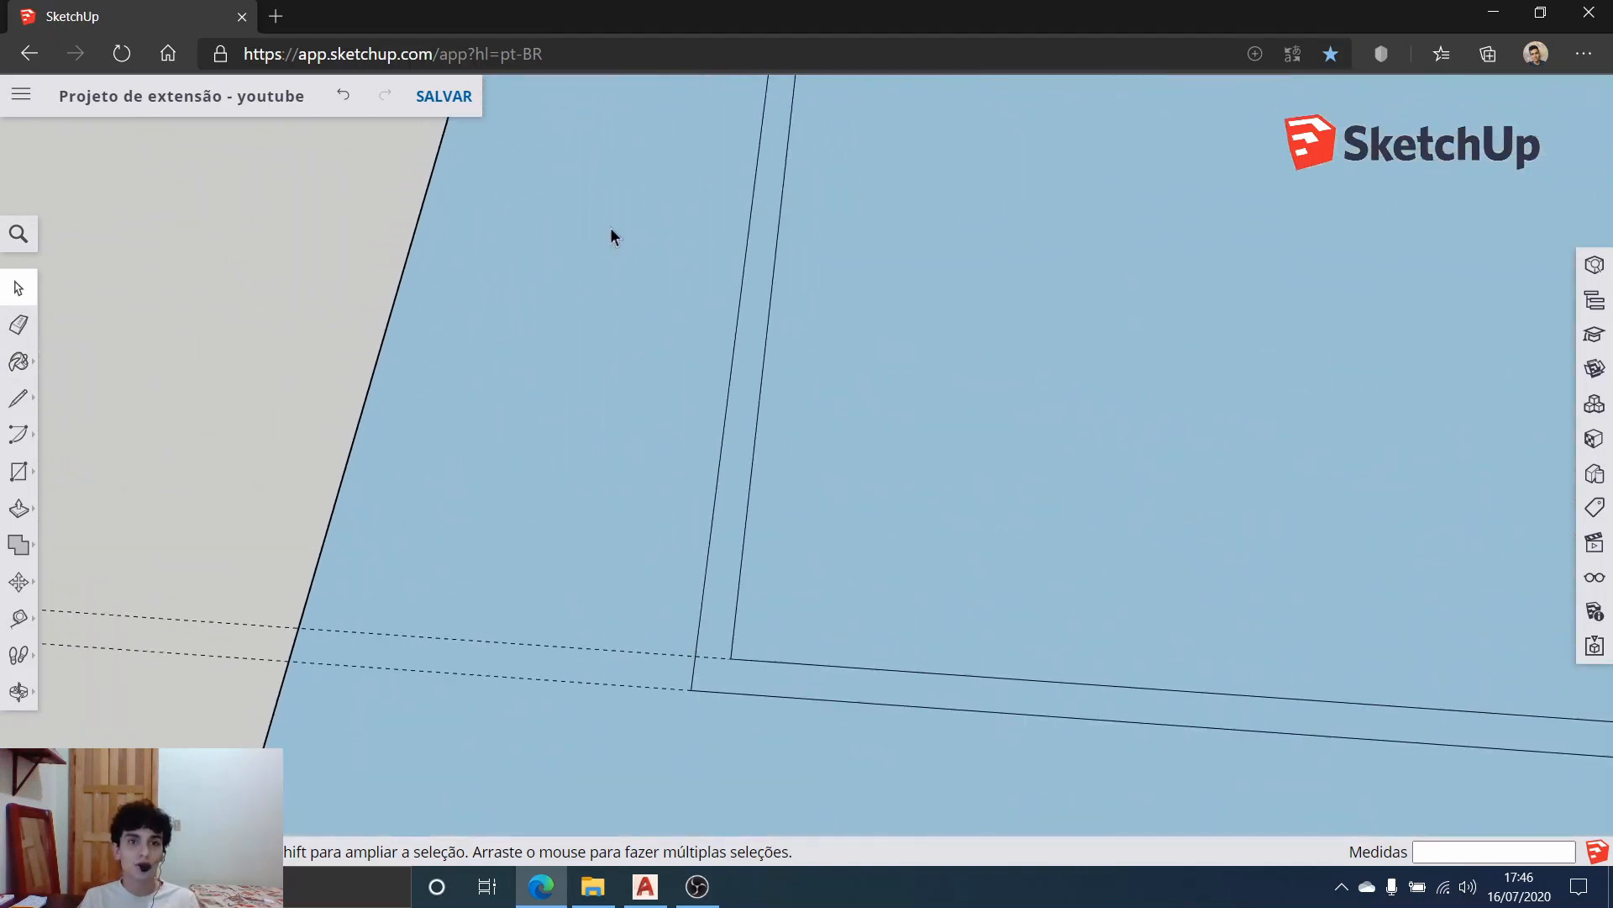
scroll(608, 228, "down", 5)
scroll(595, 153, "up", 5)
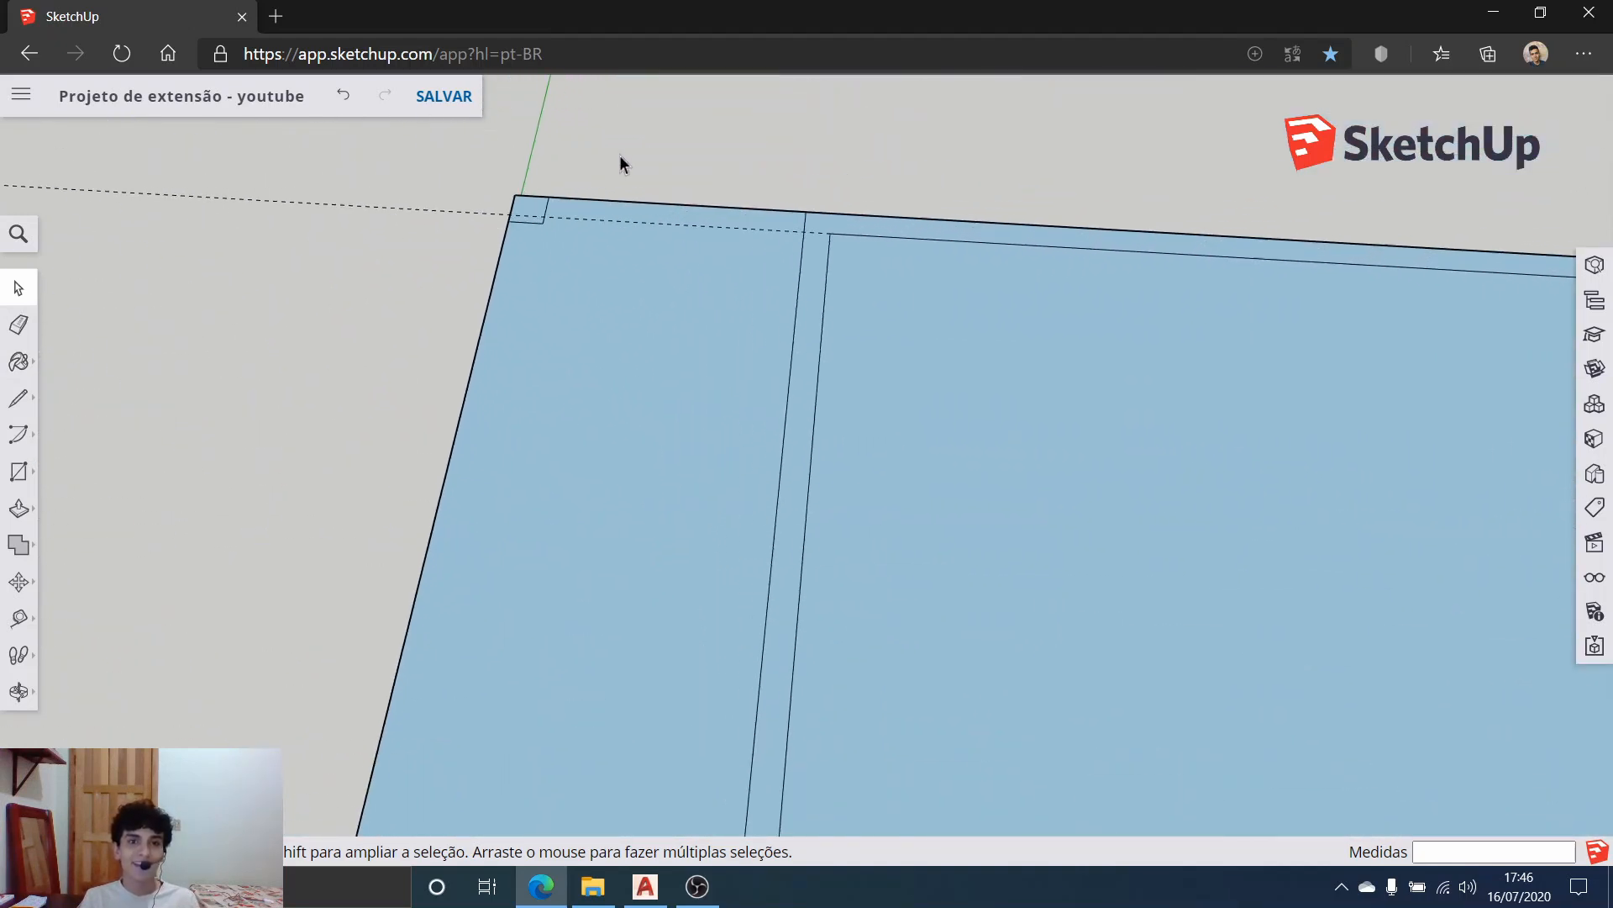
scroll(620, 158, "up", 3)
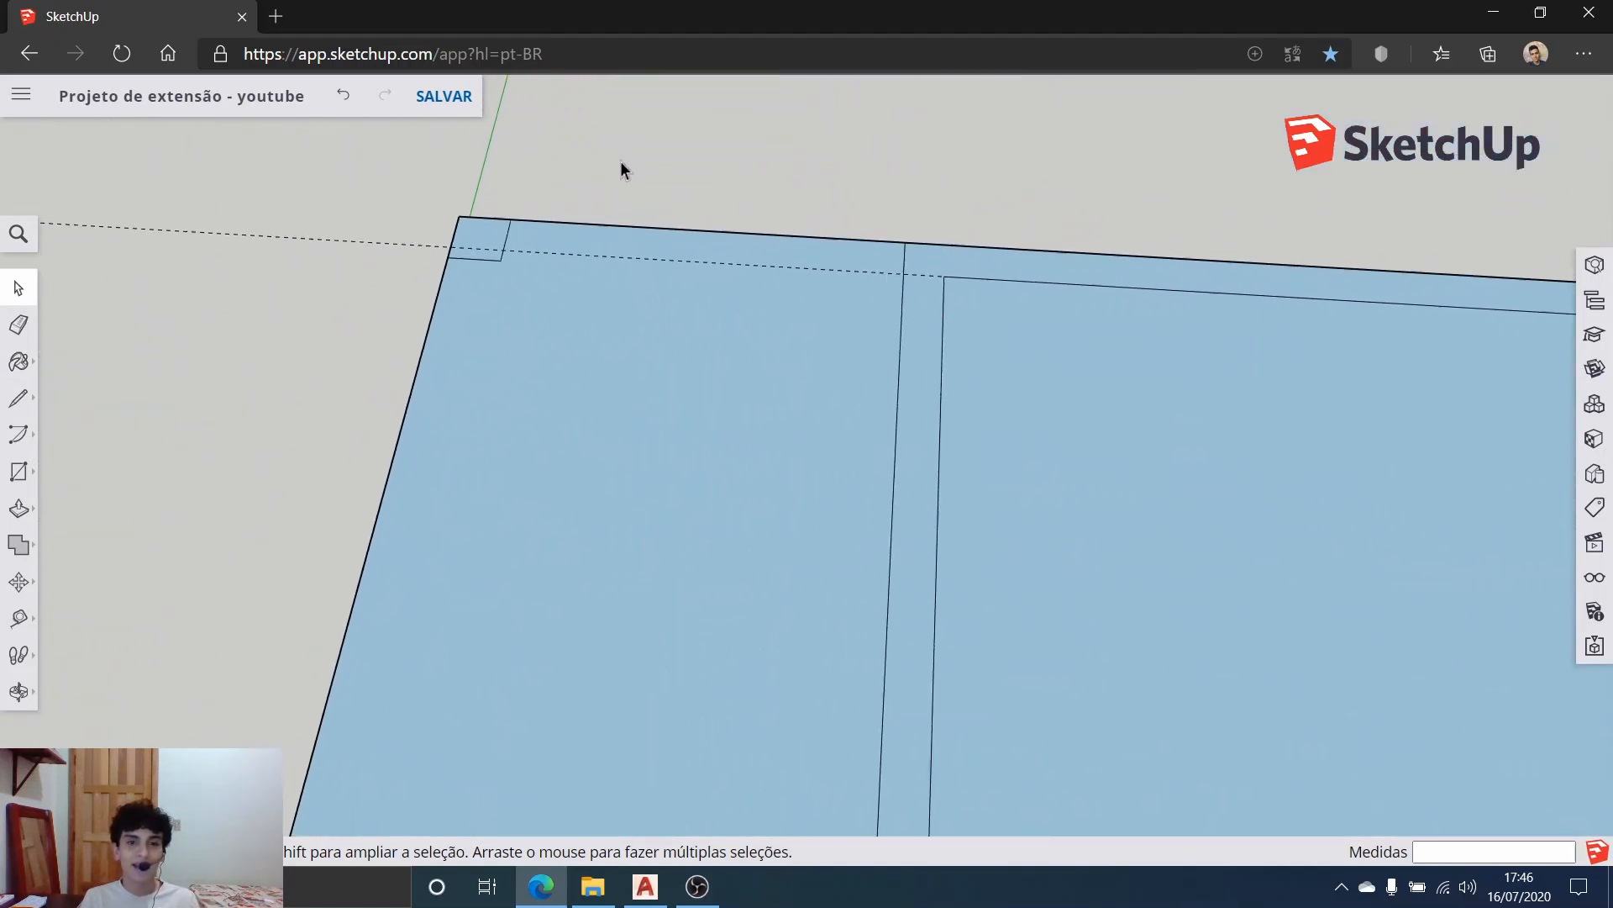
left_click(13, 402)
left_click(487, 261)
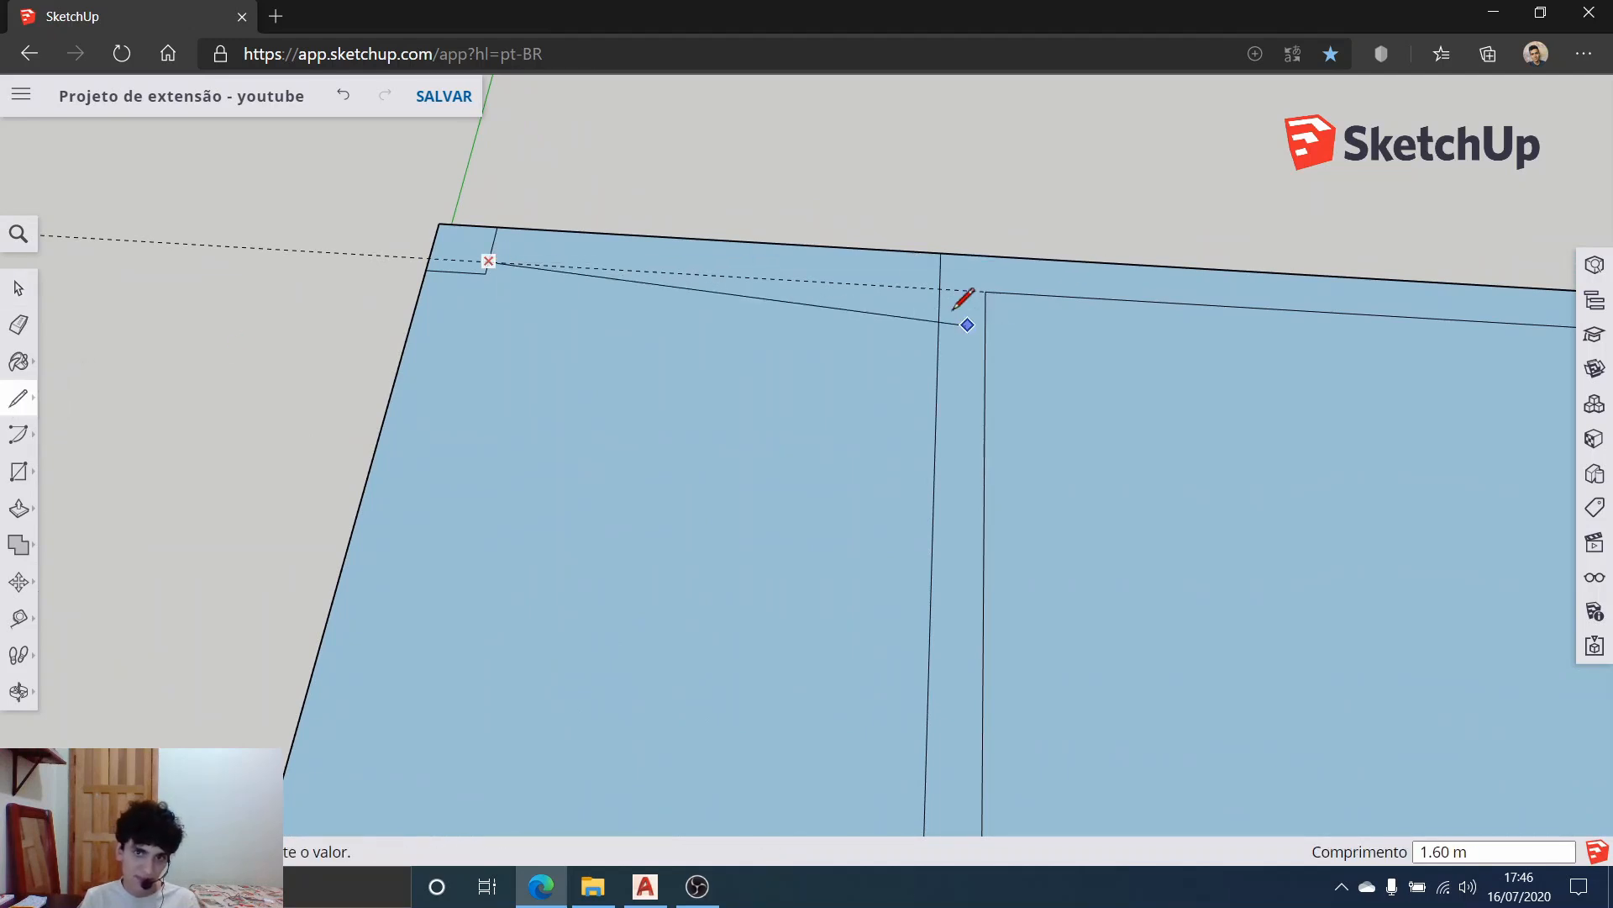
key("Escape")
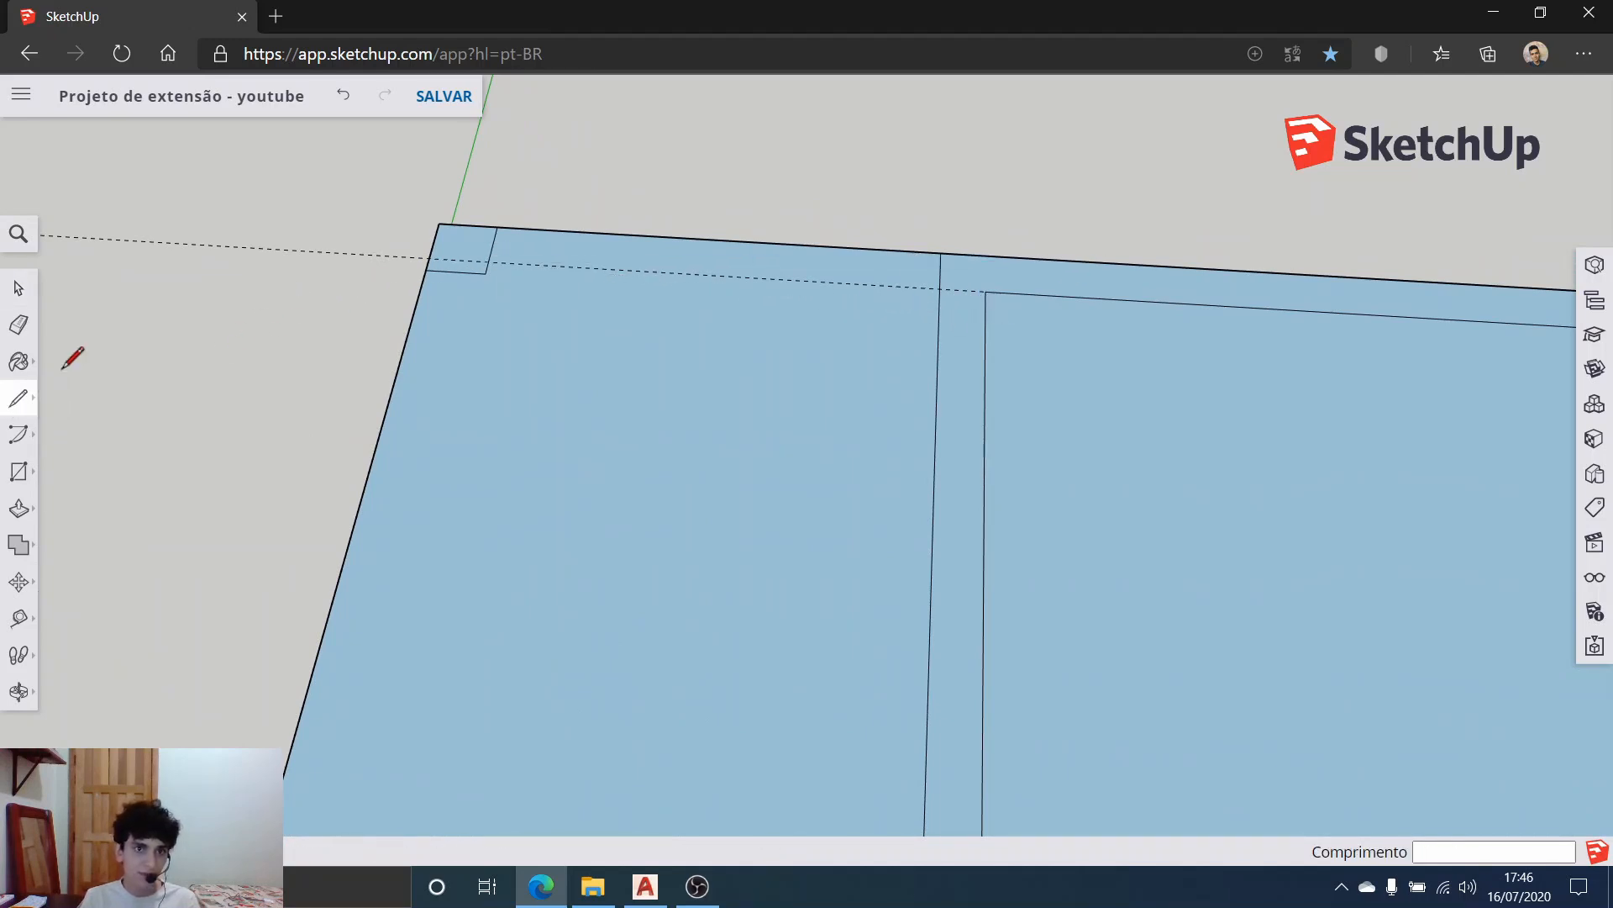
Step: Draw a line along the guide from the outer wall outline to the pillar base at the slab's green-axis corner
left_click(15, 401)
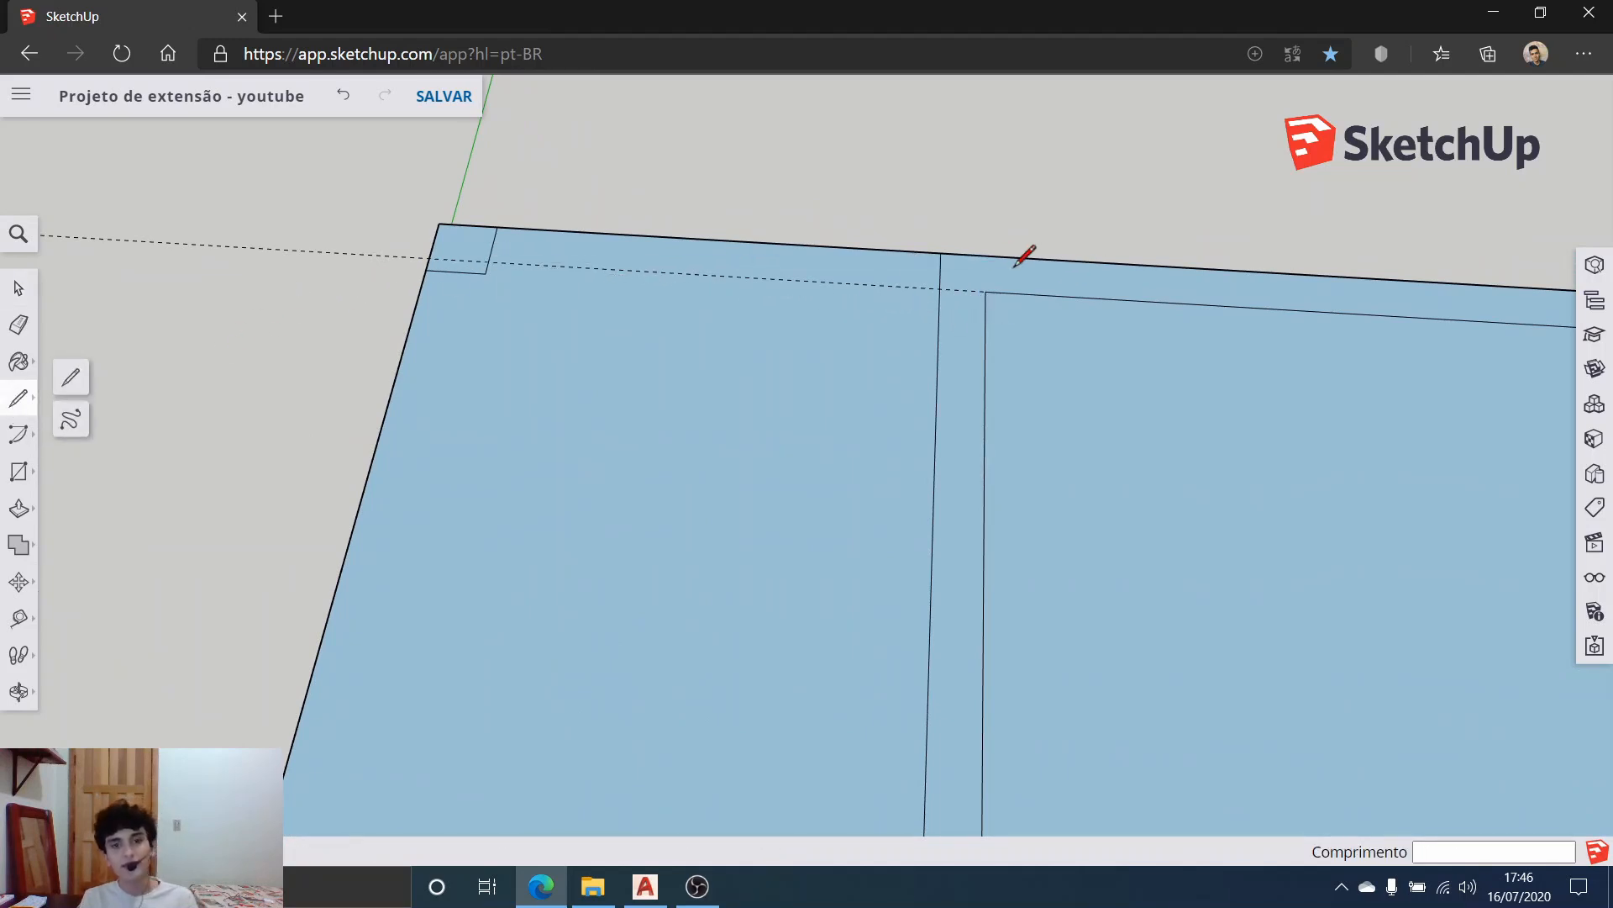
left_click(940, 288)
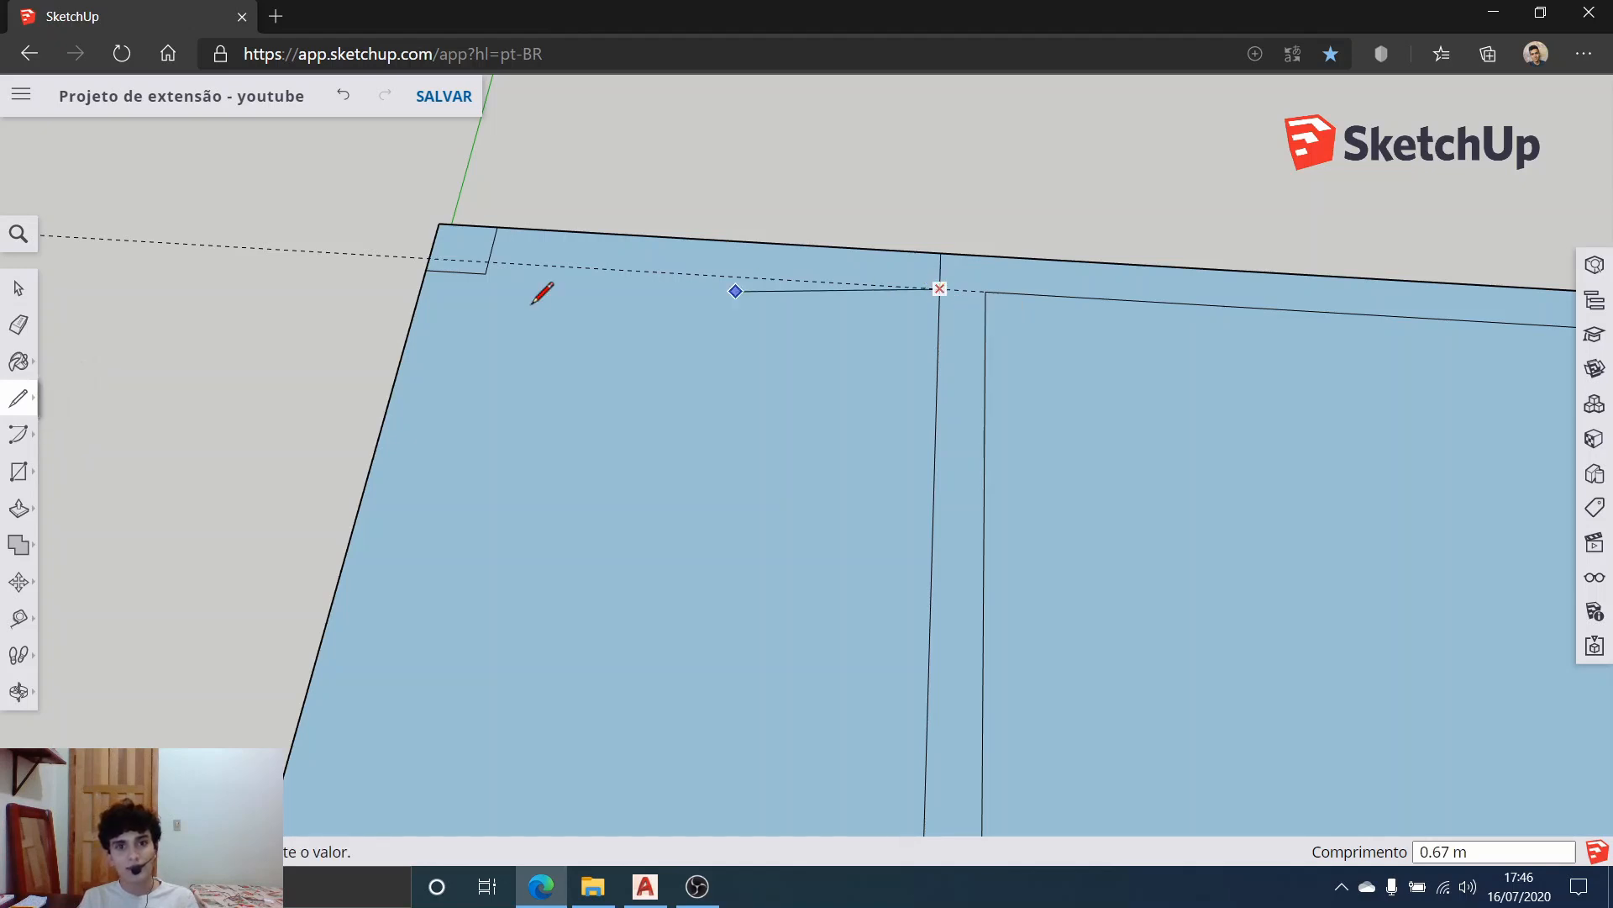
left_click(497, 258)
Step: Delete the remaining guides running parallel to the red axis, the one near the slab's back edge and the pair along the front wall
left_click(19, 288)
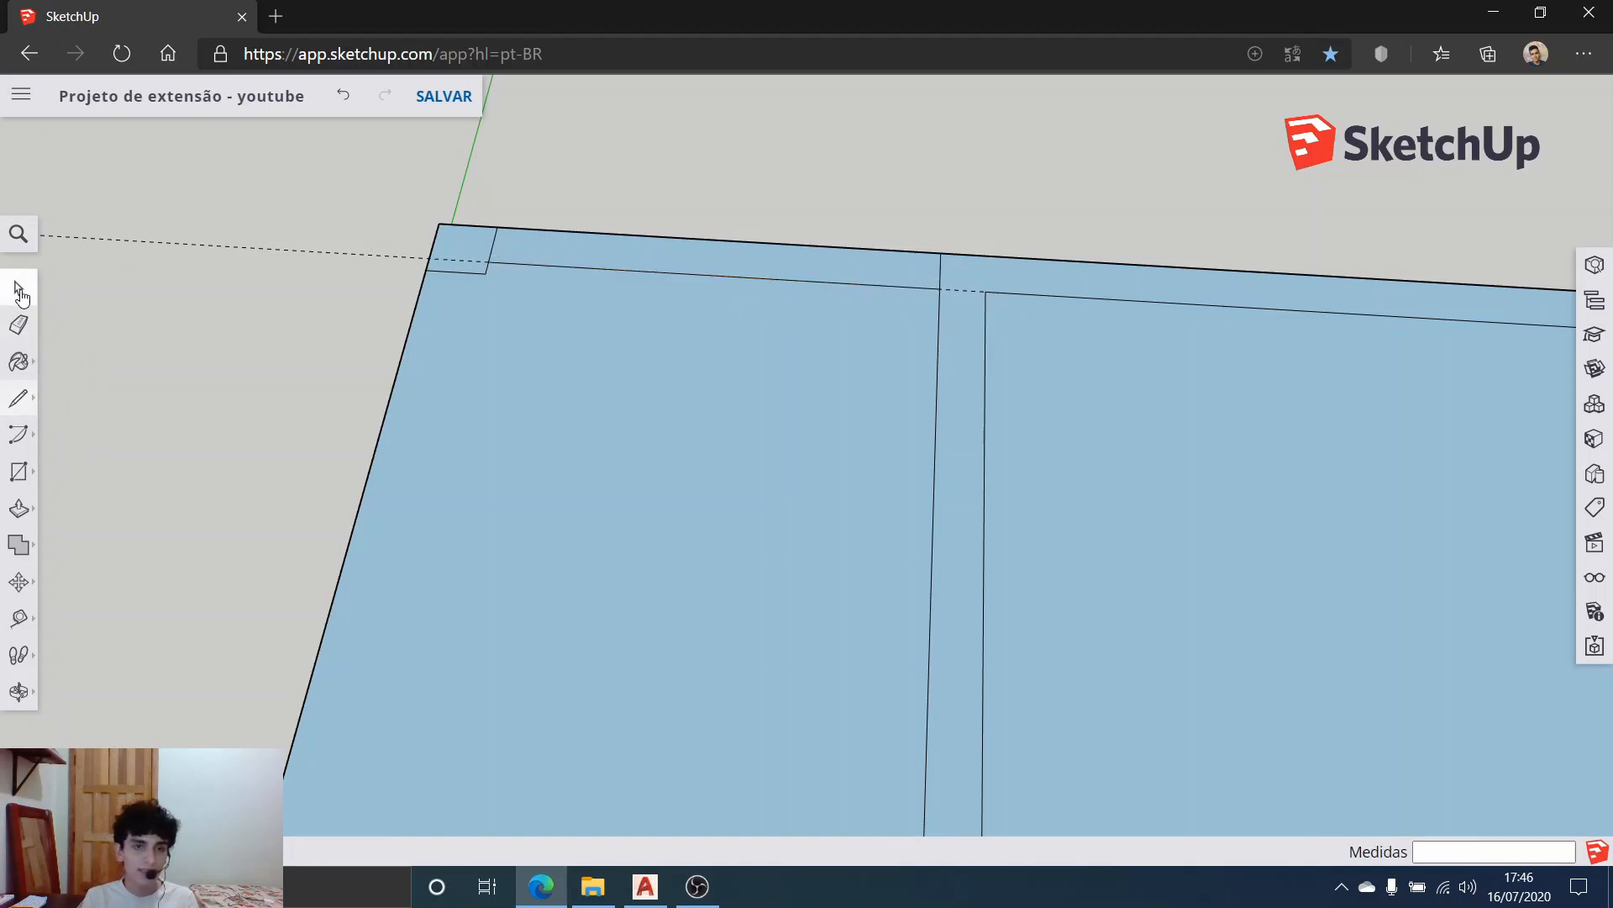
scroll(252, 336, "down", 4)
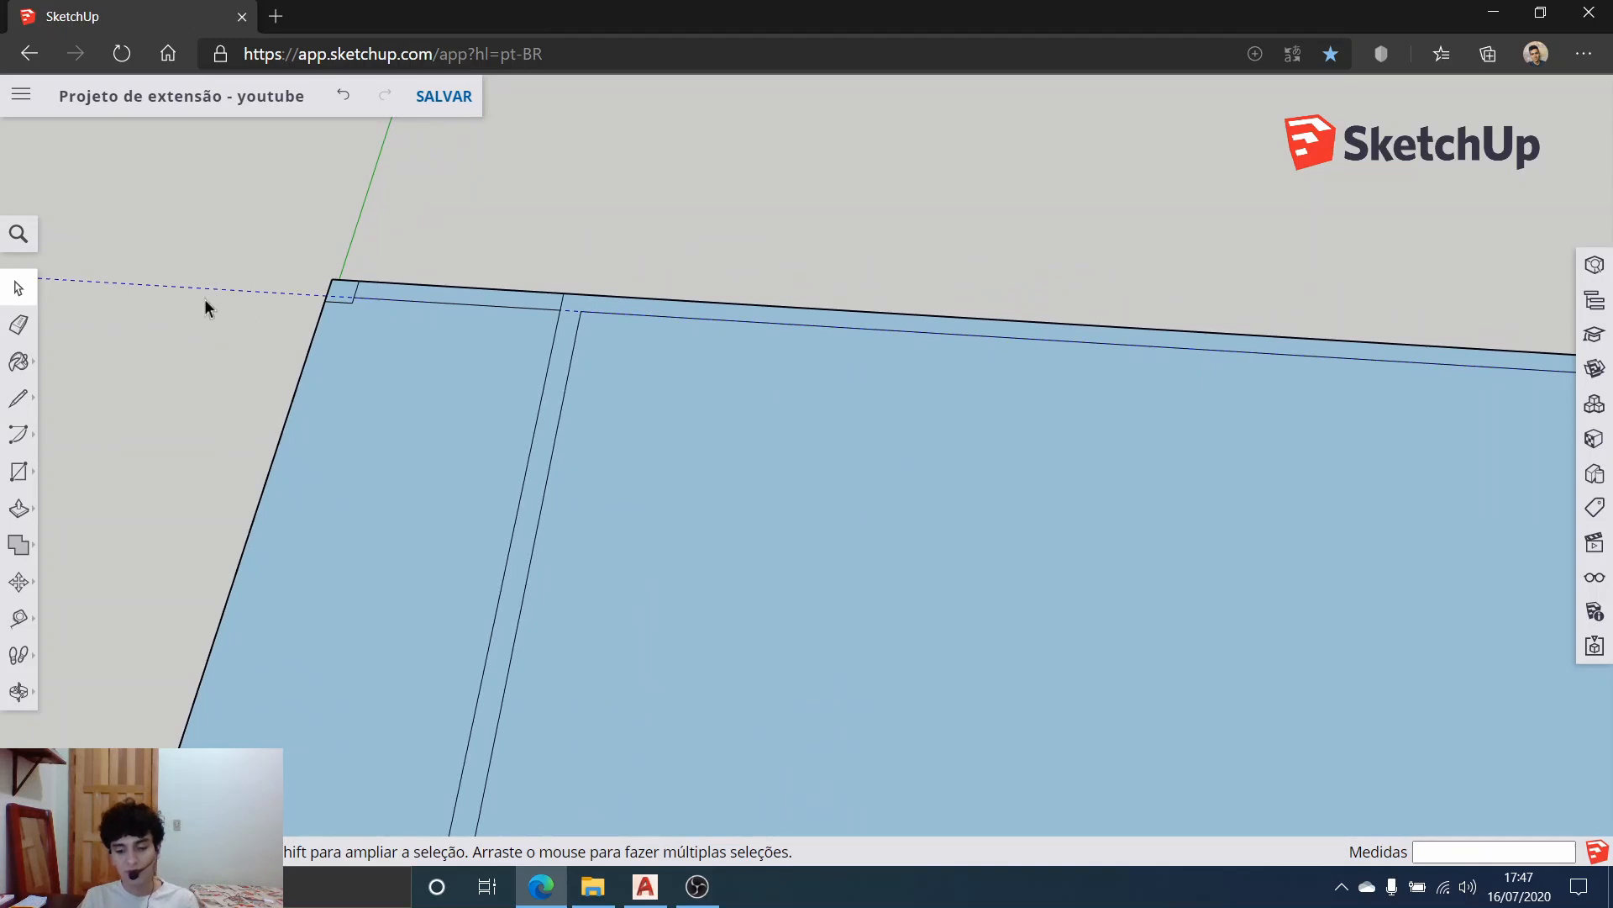
scroll(360, 329, "down", 6)
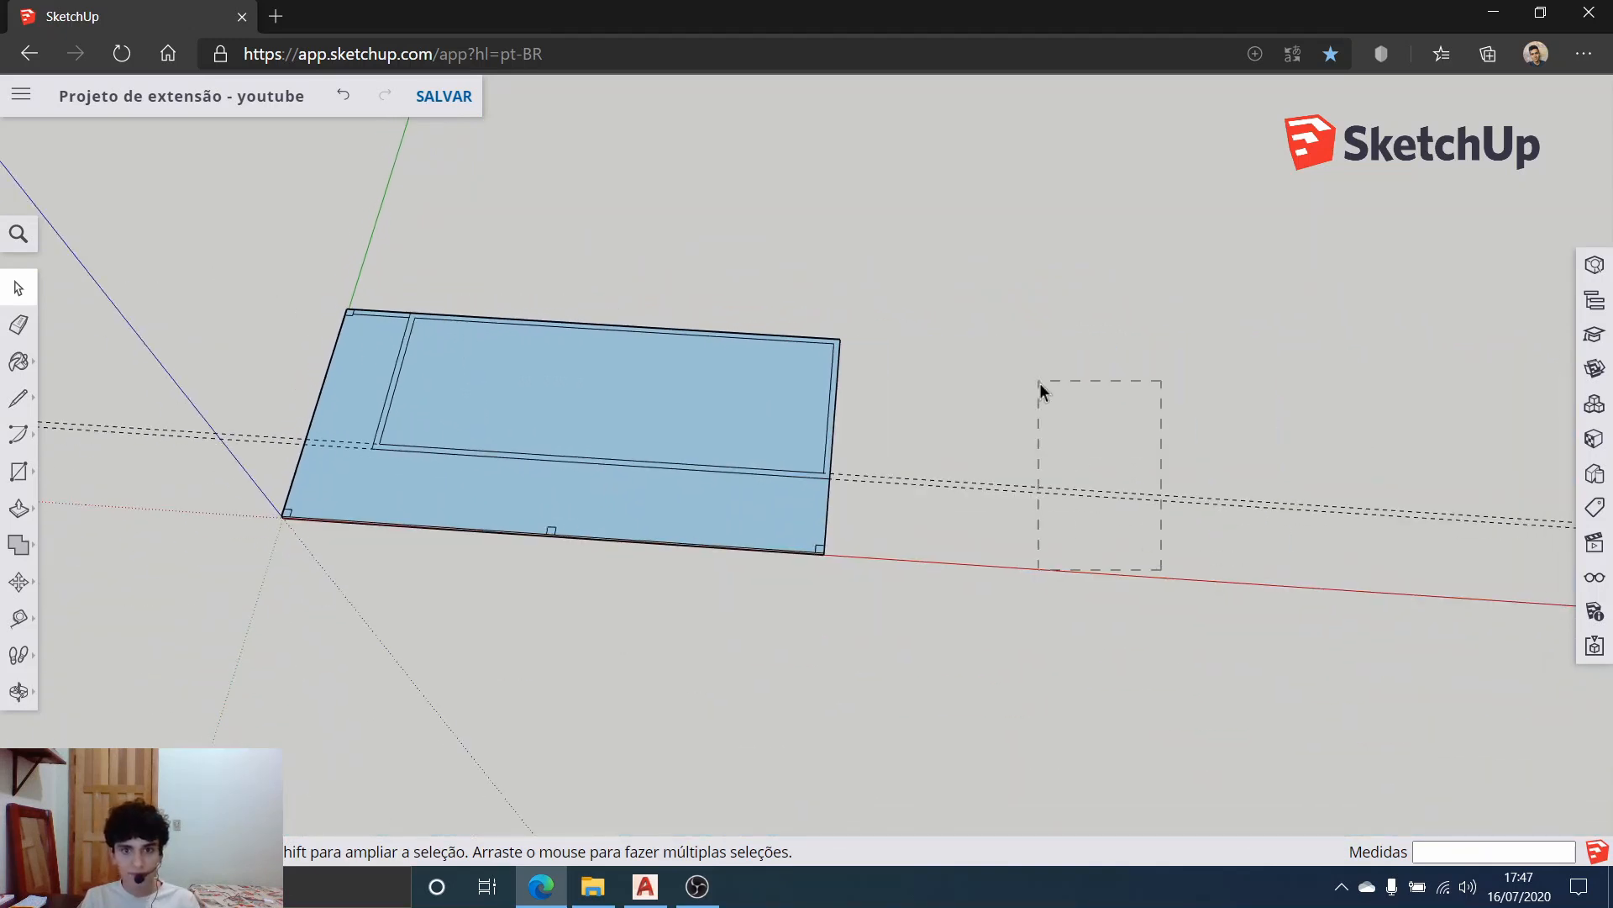
scroll(378, 471, "up", 3)
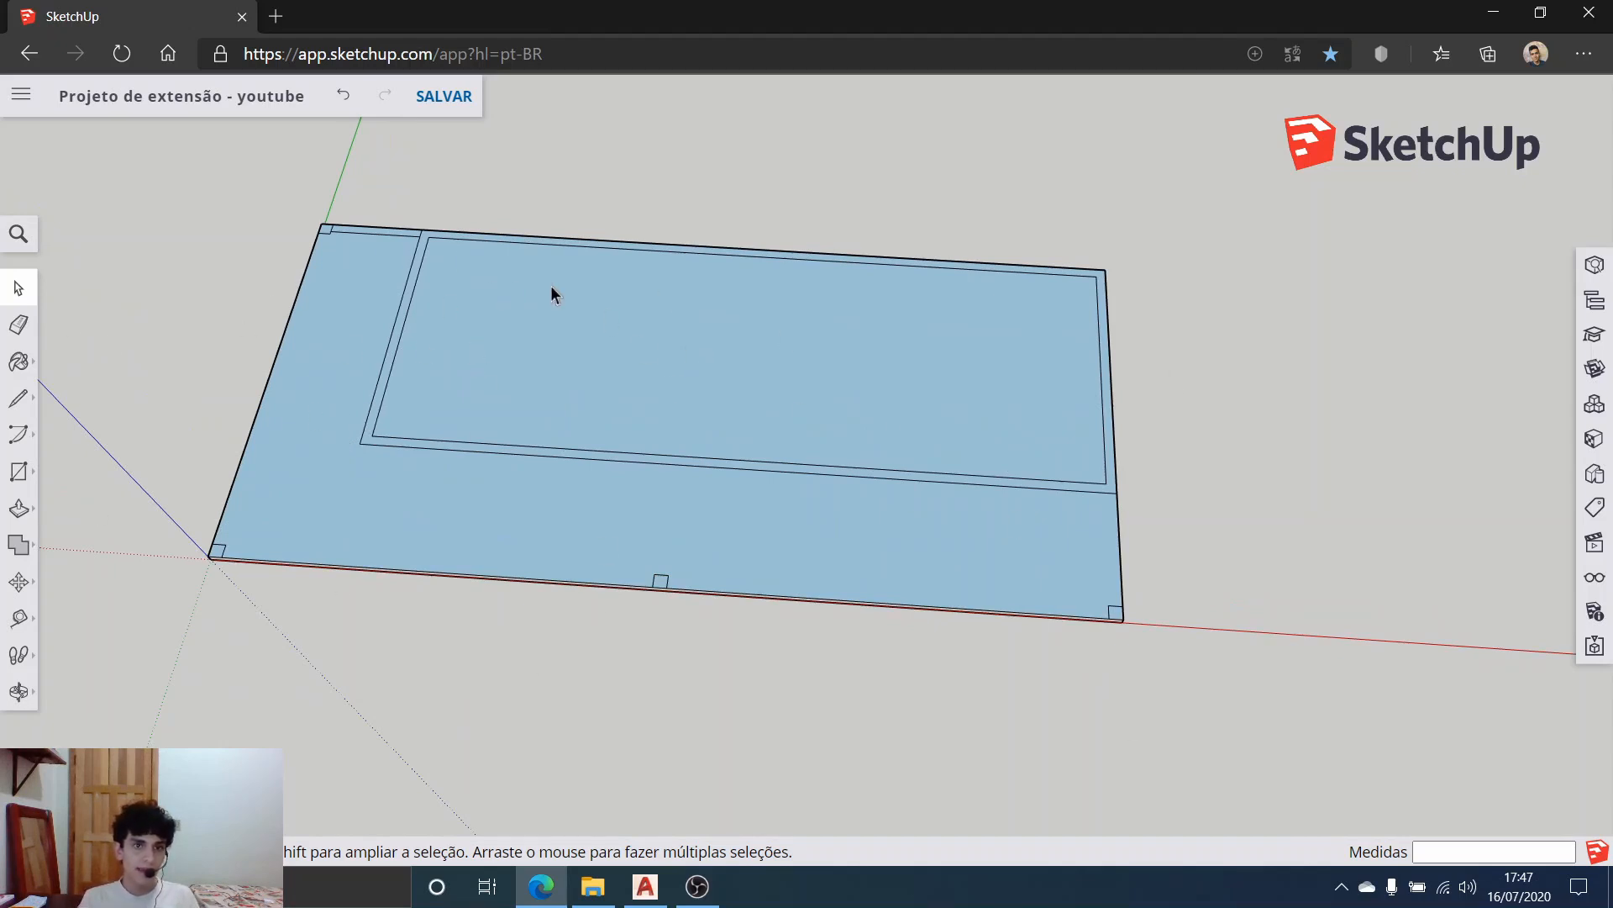
scroll(303, 350, "up", 3)
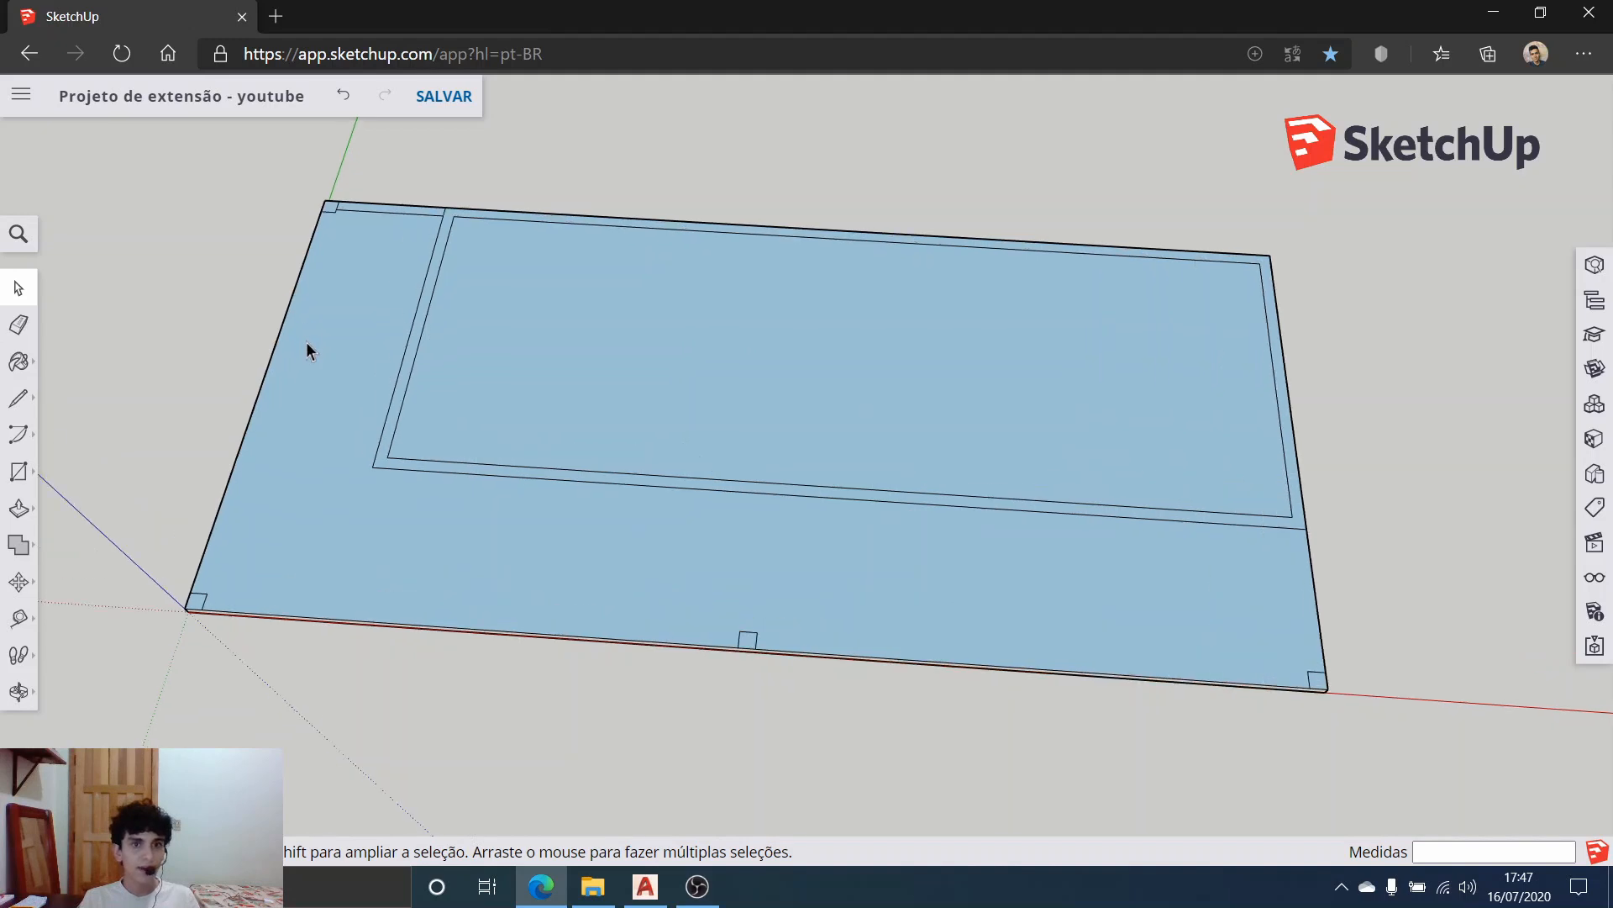
scroll(481, 345, "down", 2)
middle_click_drag(721, 329, 771, 335)
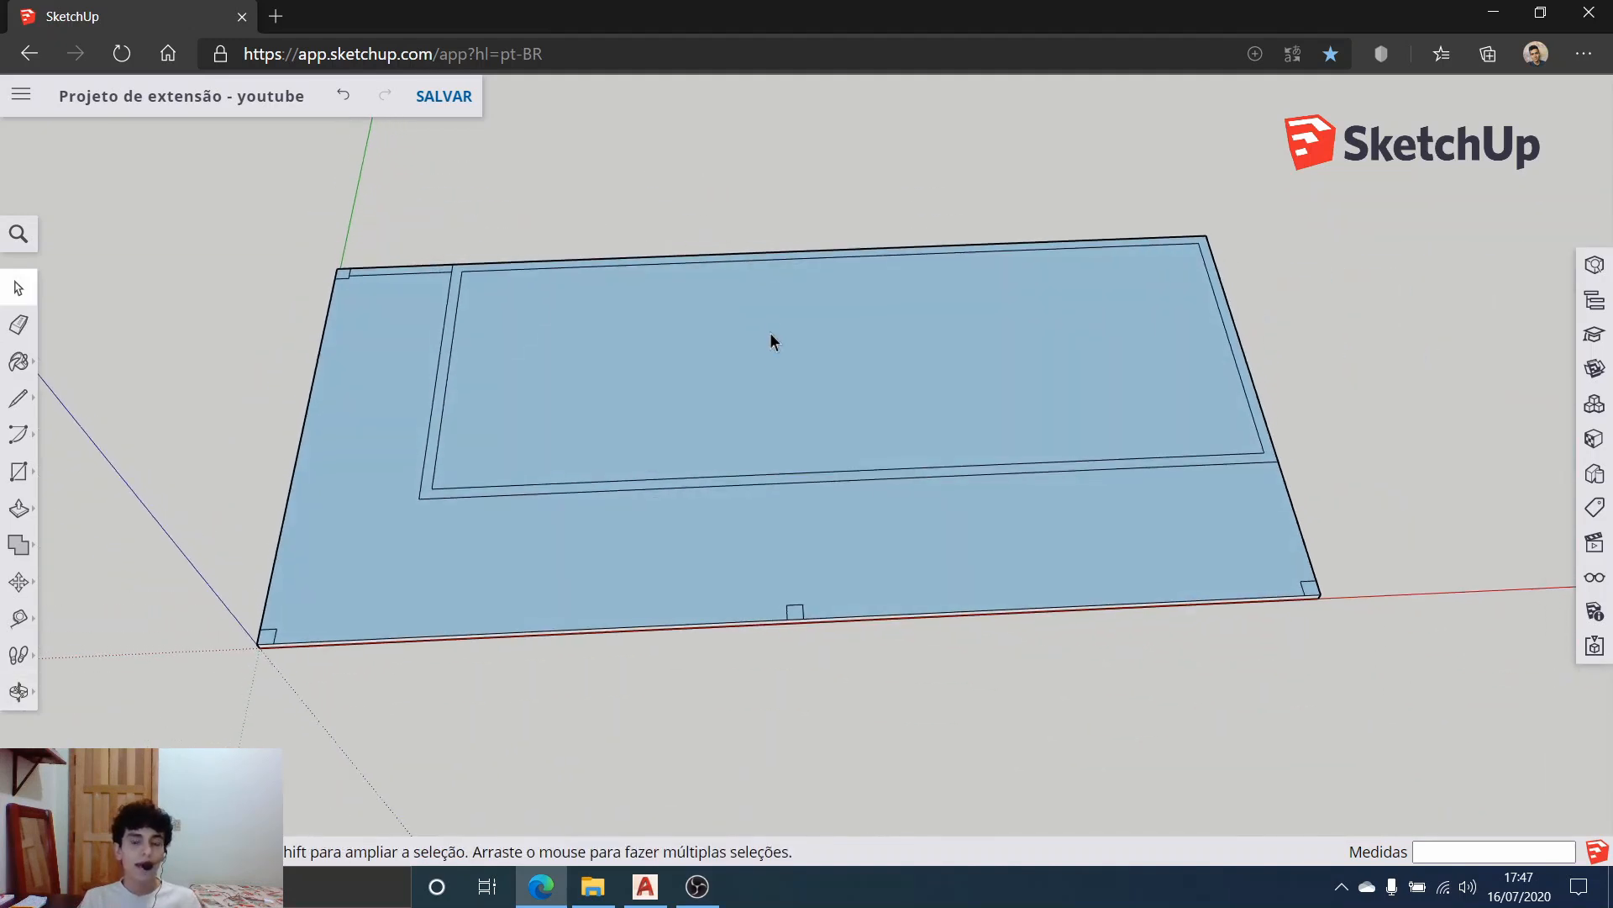
scroll(1011, 405, "up", 3)
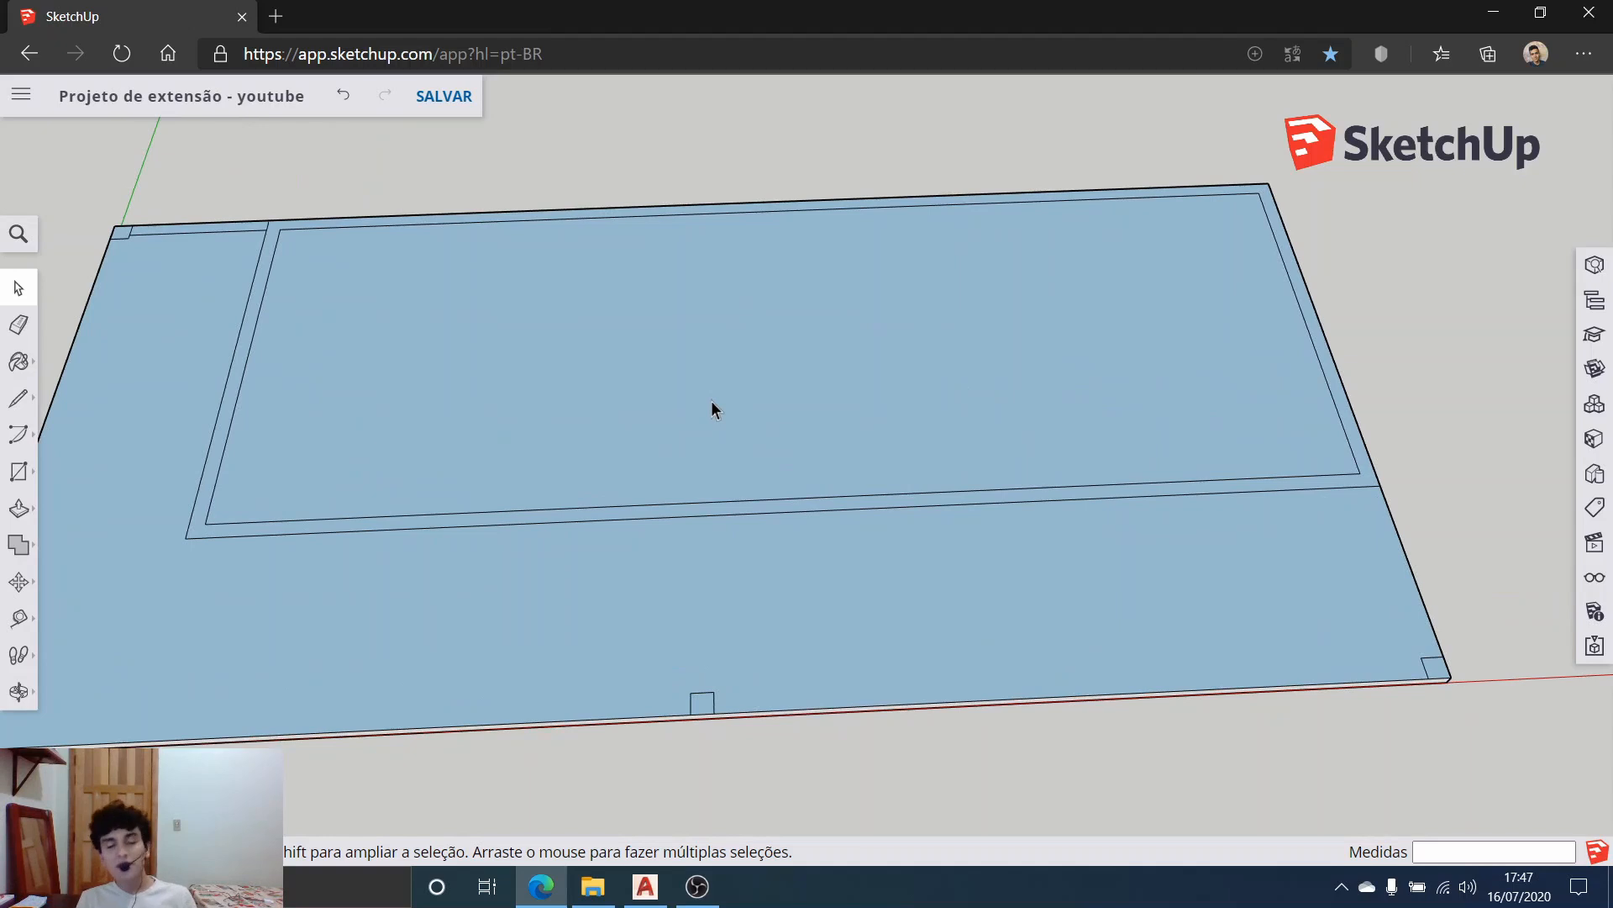
scroll(805, 229, "down", 2)
middle_click_drag(765, 216, 743, 249)
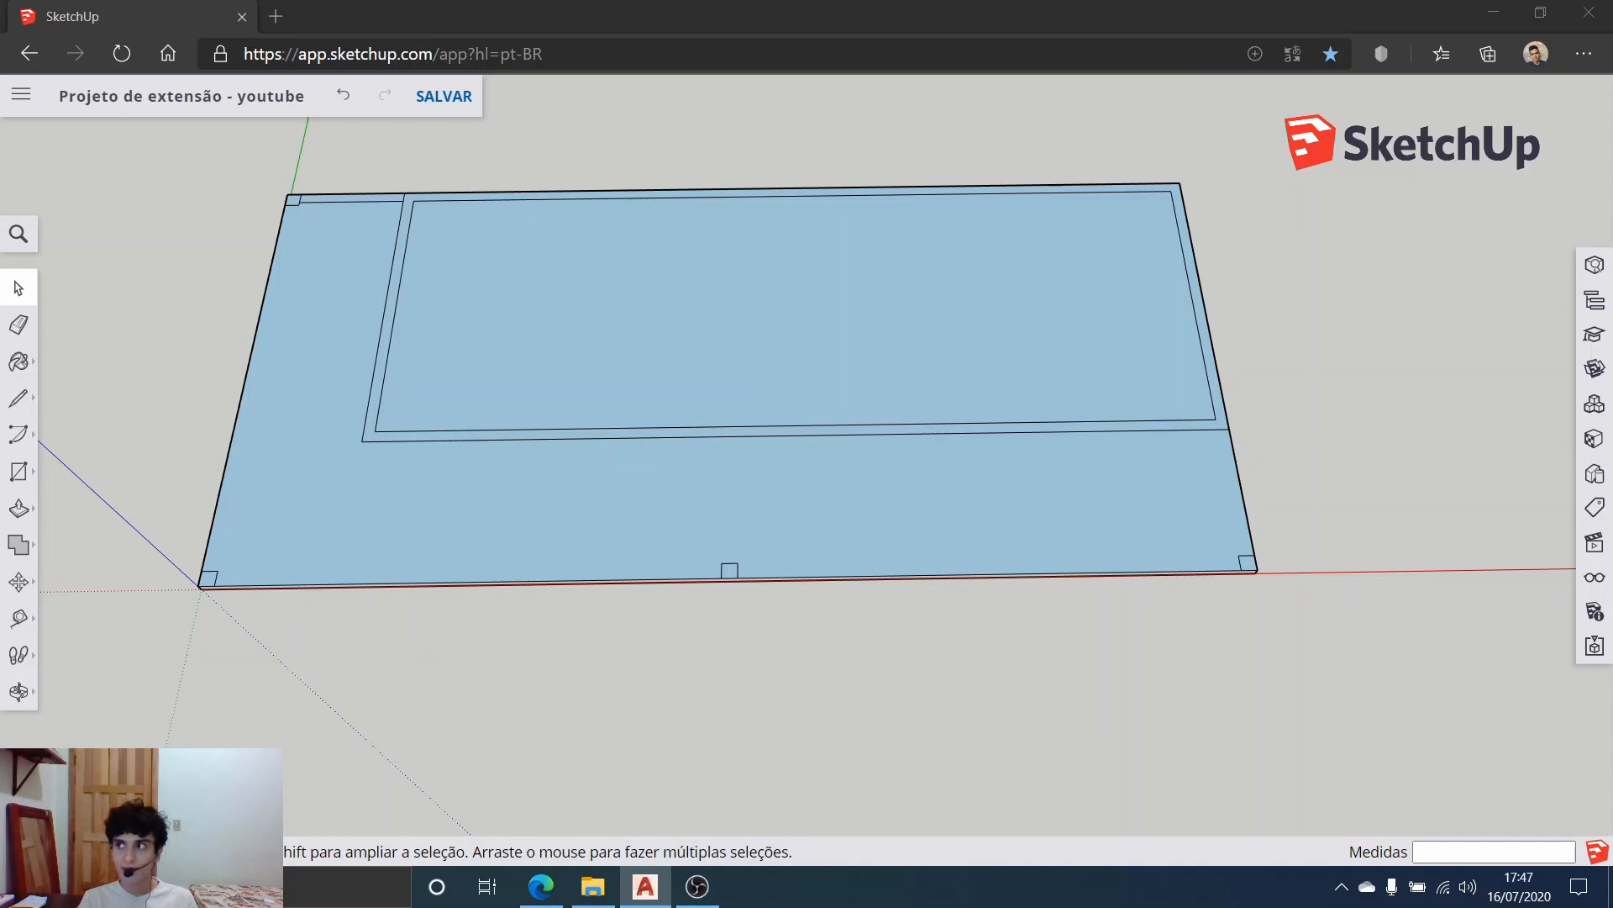
Step: Place a guide 3.5 m inward from the inner wall outline's short edge farthest from the origin, plus a second guide 0.15 m further inward
scroll(865, 265, "up", 3)
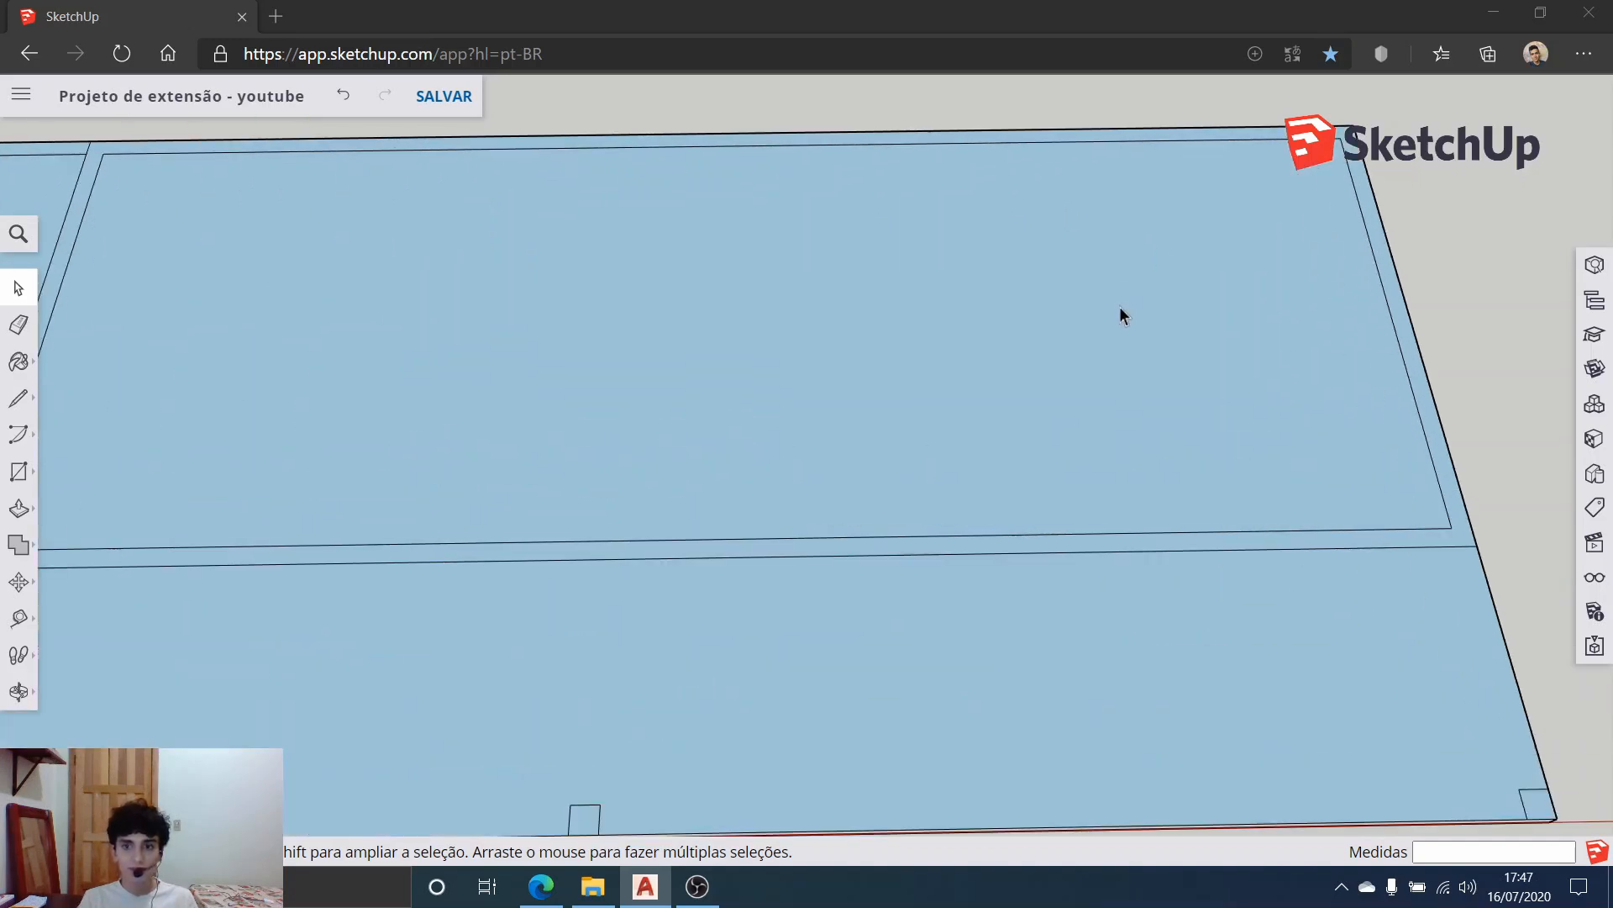
middle_click_drag(1119, 311, 1057, 580)
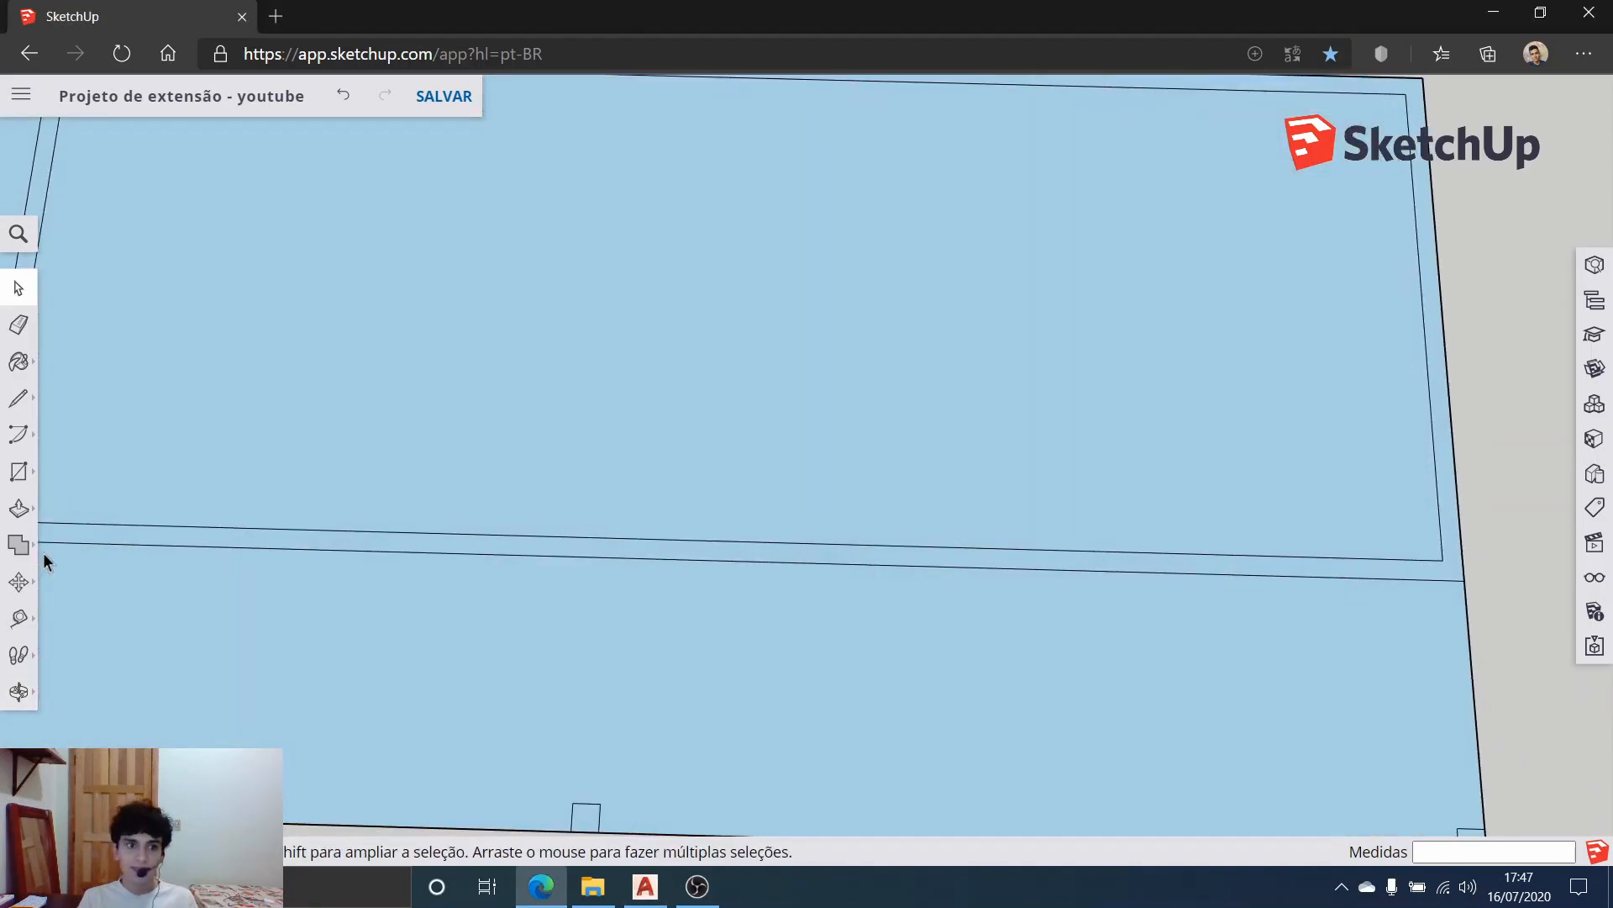
left_click(18, 618)
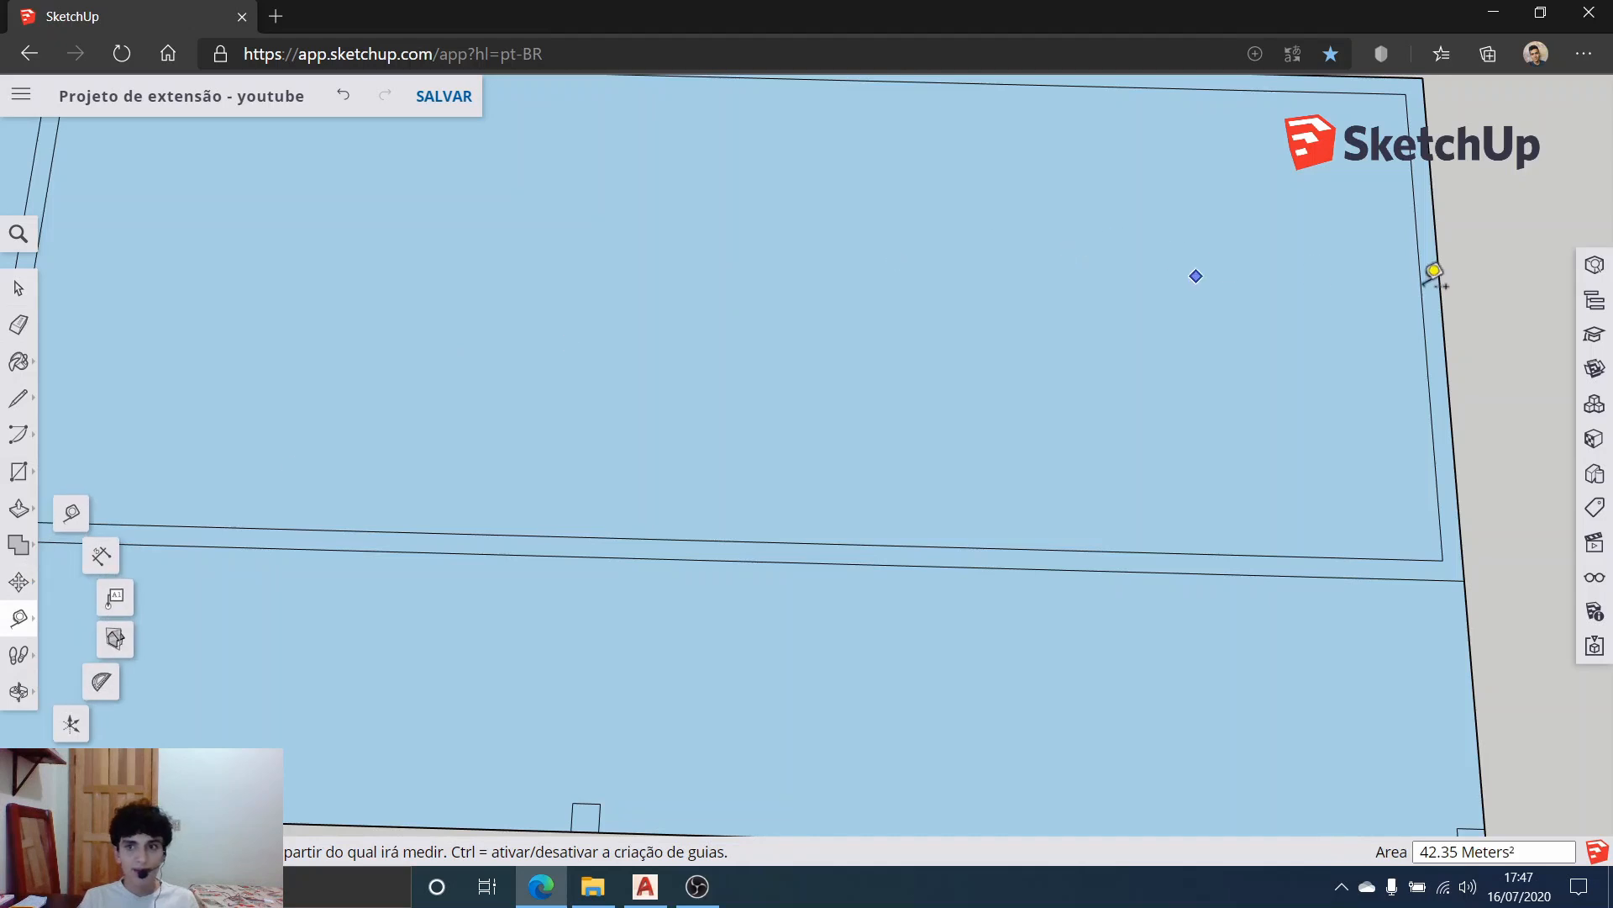
scroll(1435, 271, "down", 1)
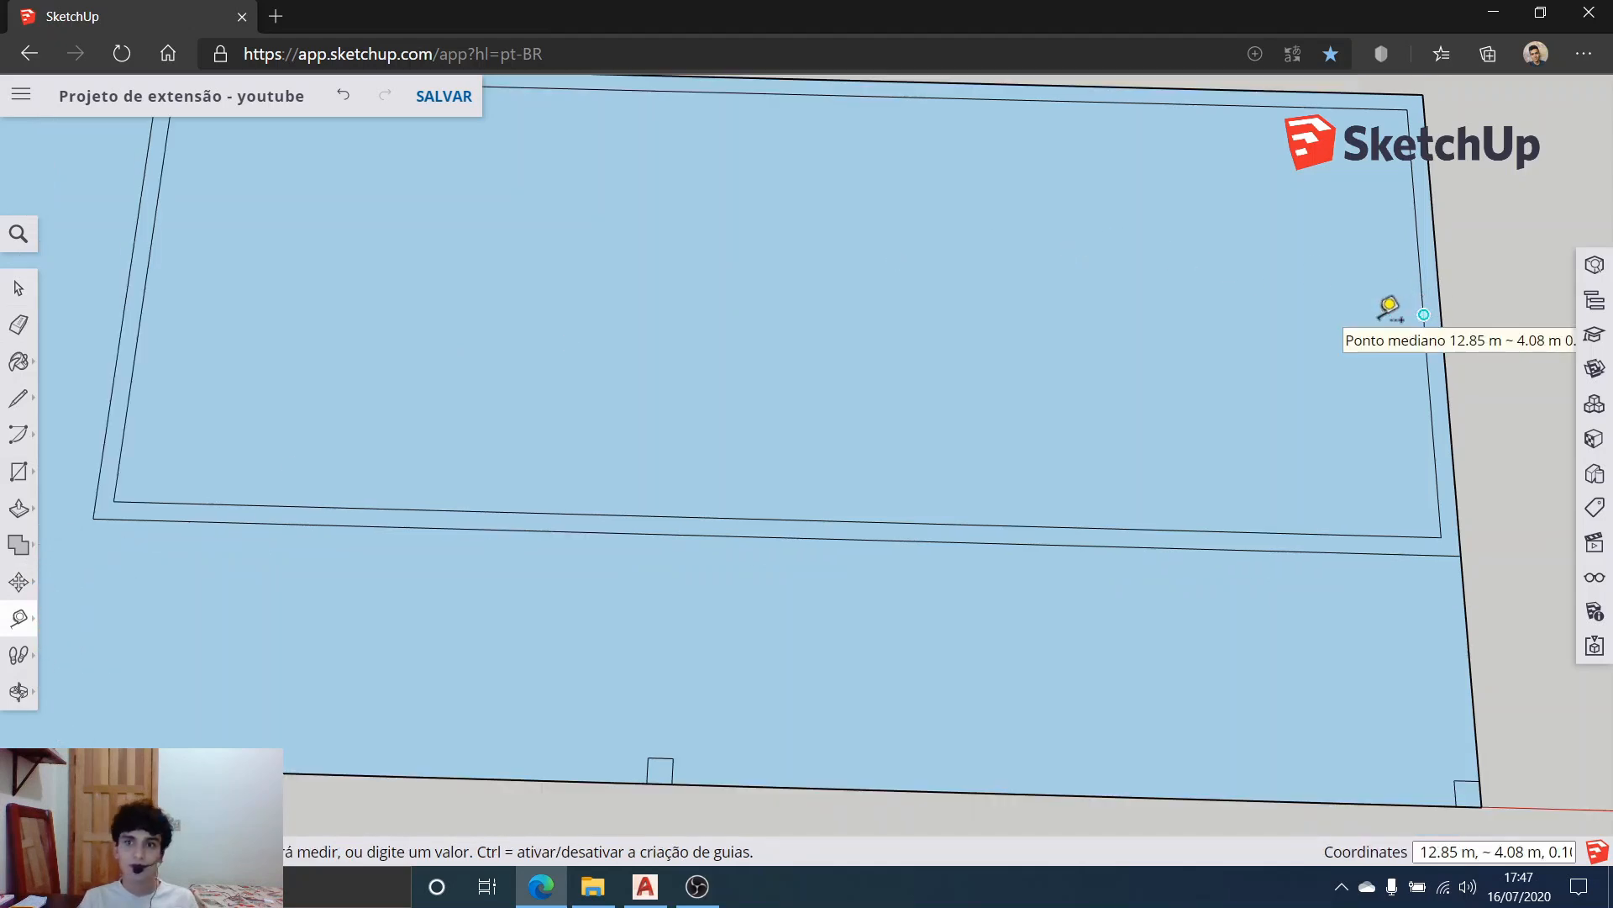
left_click(1423, 314)
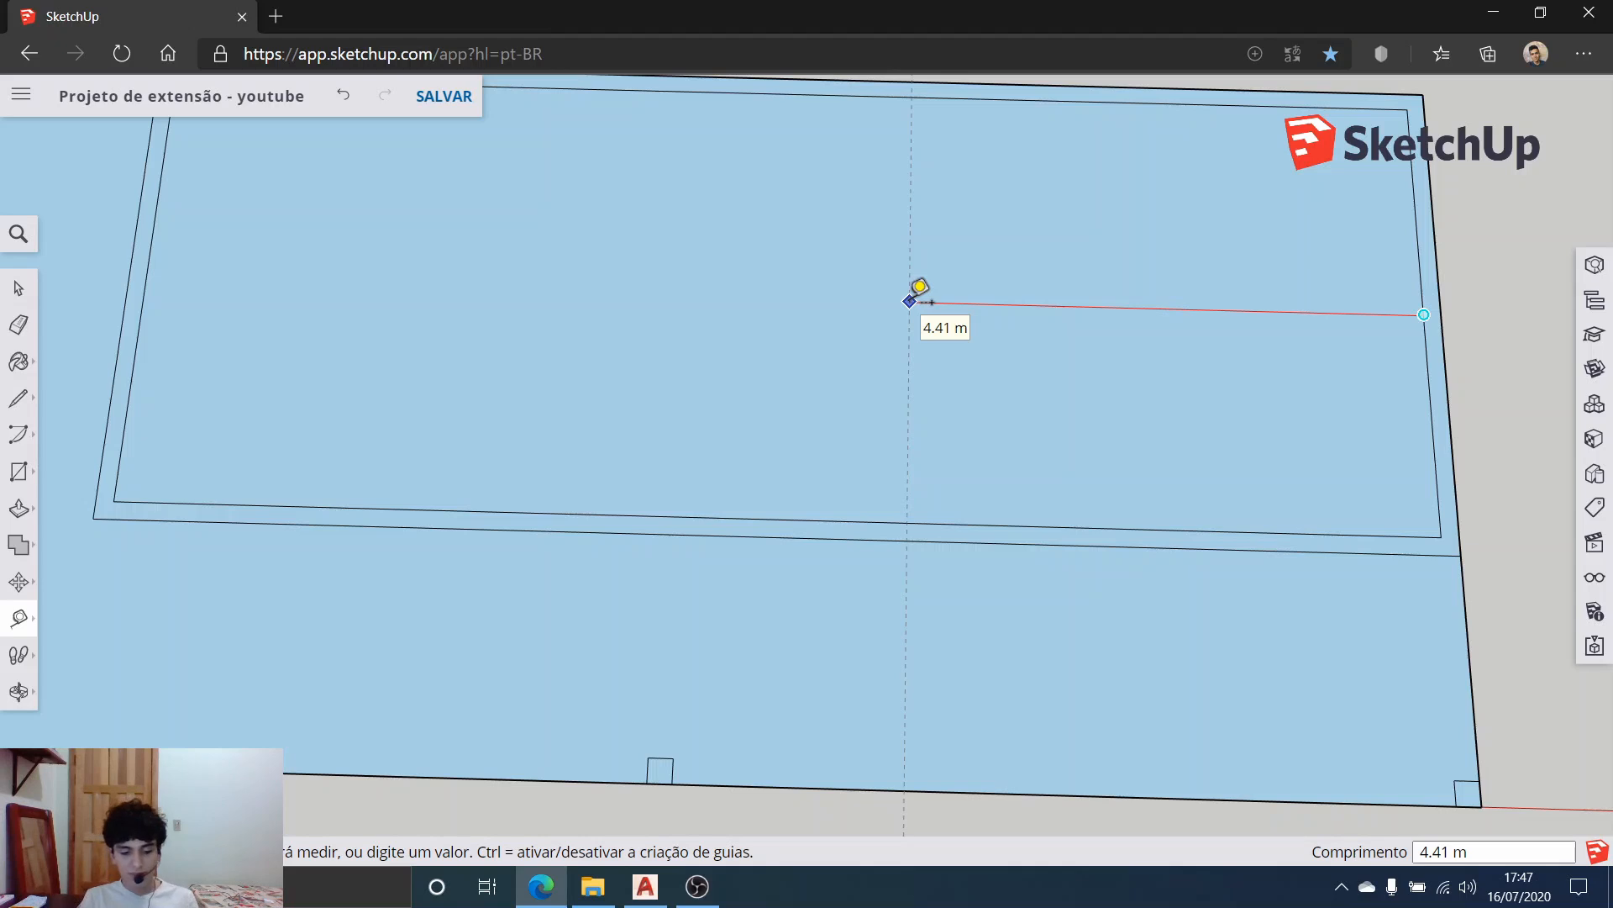
type("3.5")
key("Return")
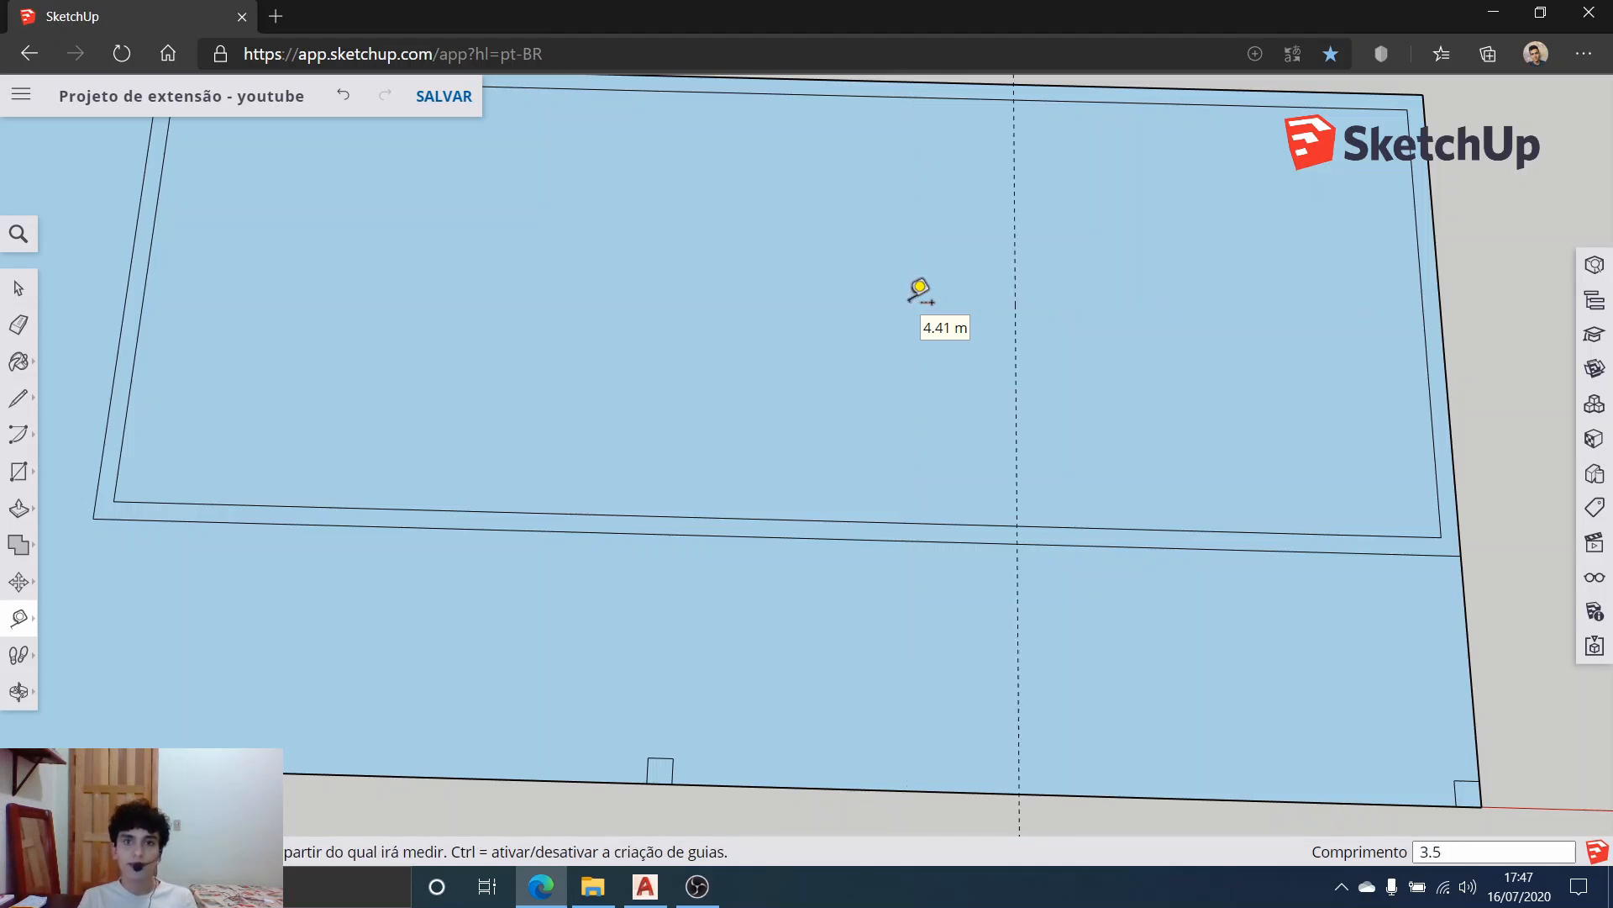
scroll(936, 267, "up", 2)
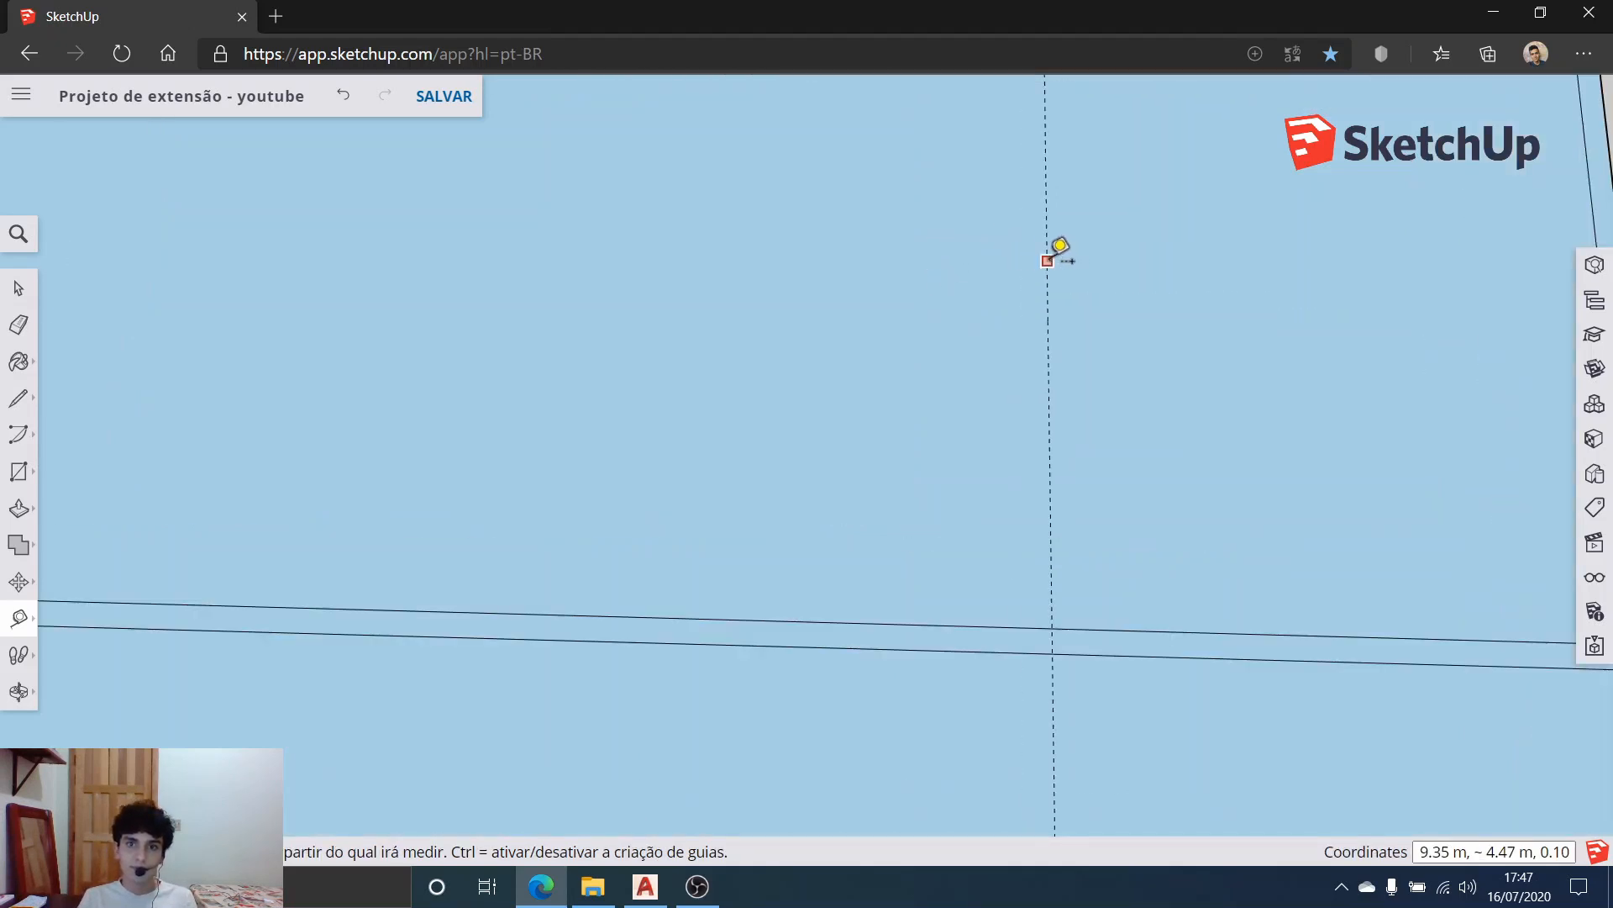
left_click(1048, 261)
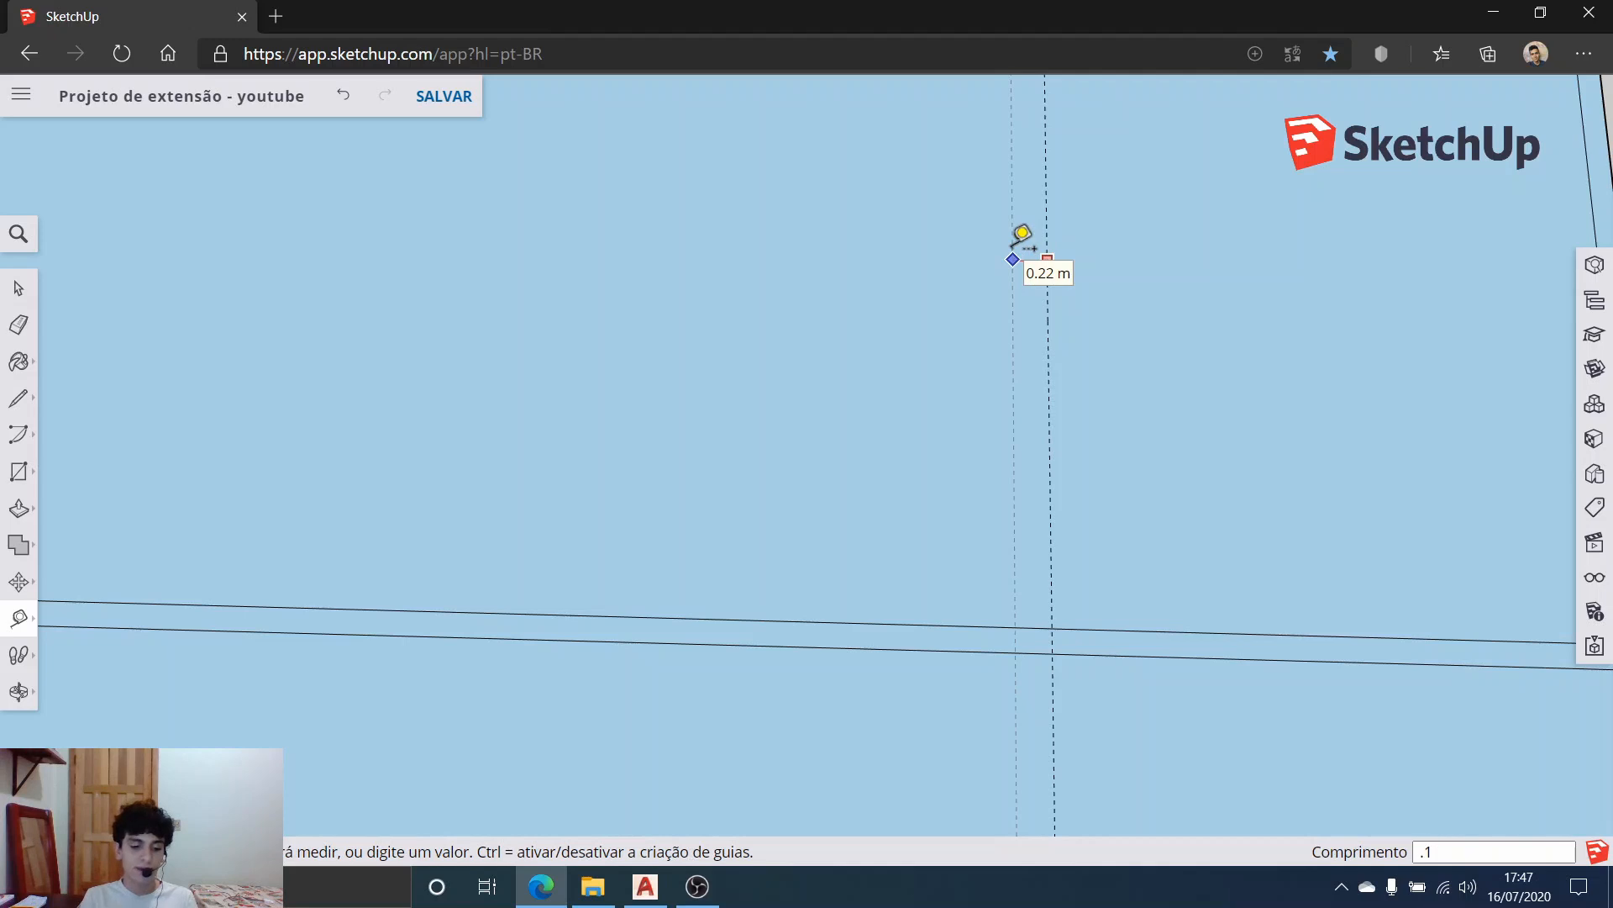
key("Return")
scroll(980, 248, "down", 3)
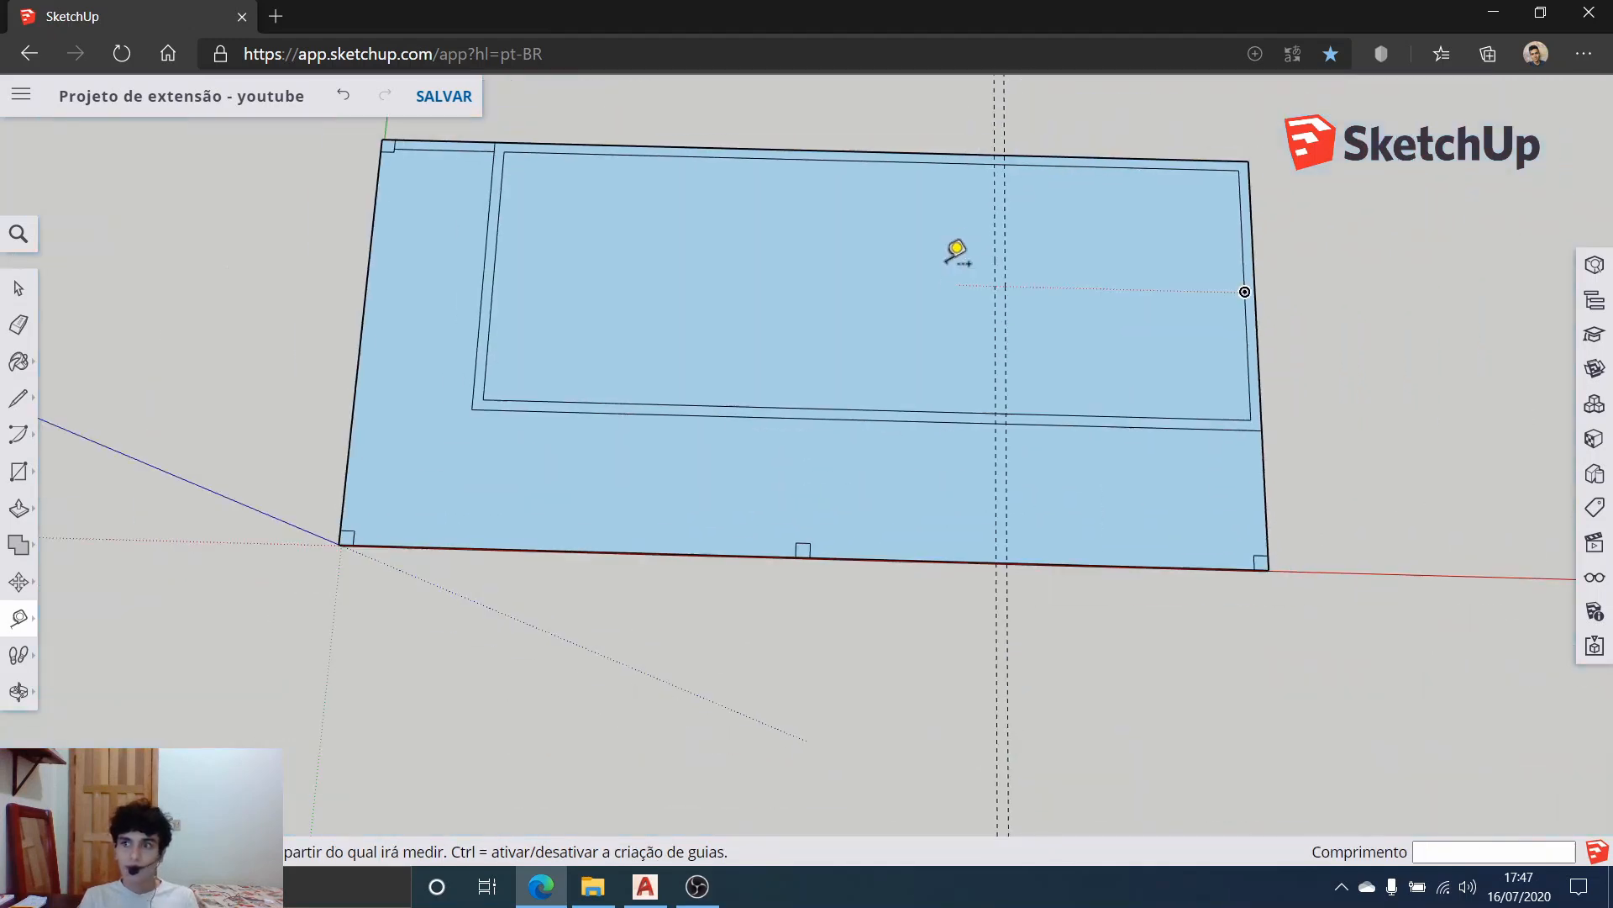
Step: Place a guide 1.6 m from the latest guide toward the green axis, plus another 0.15 m beyond it
scroll(958, 249, "up", 1)
scroll(1009, 225, "up", 1)
left_click(1020, 242)
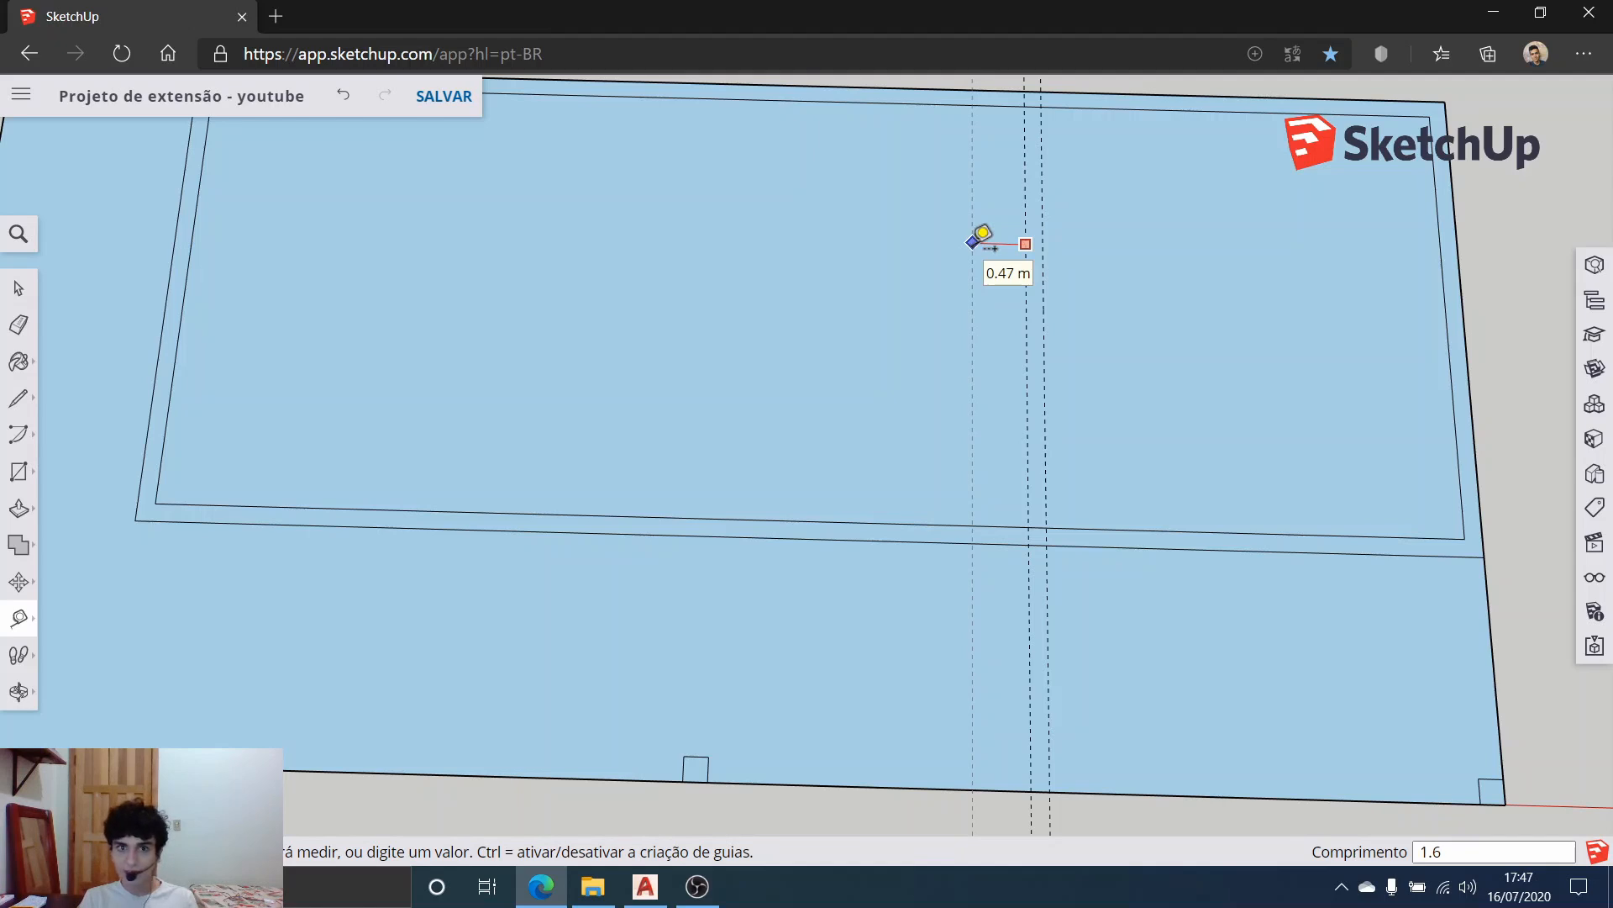
key("Return")
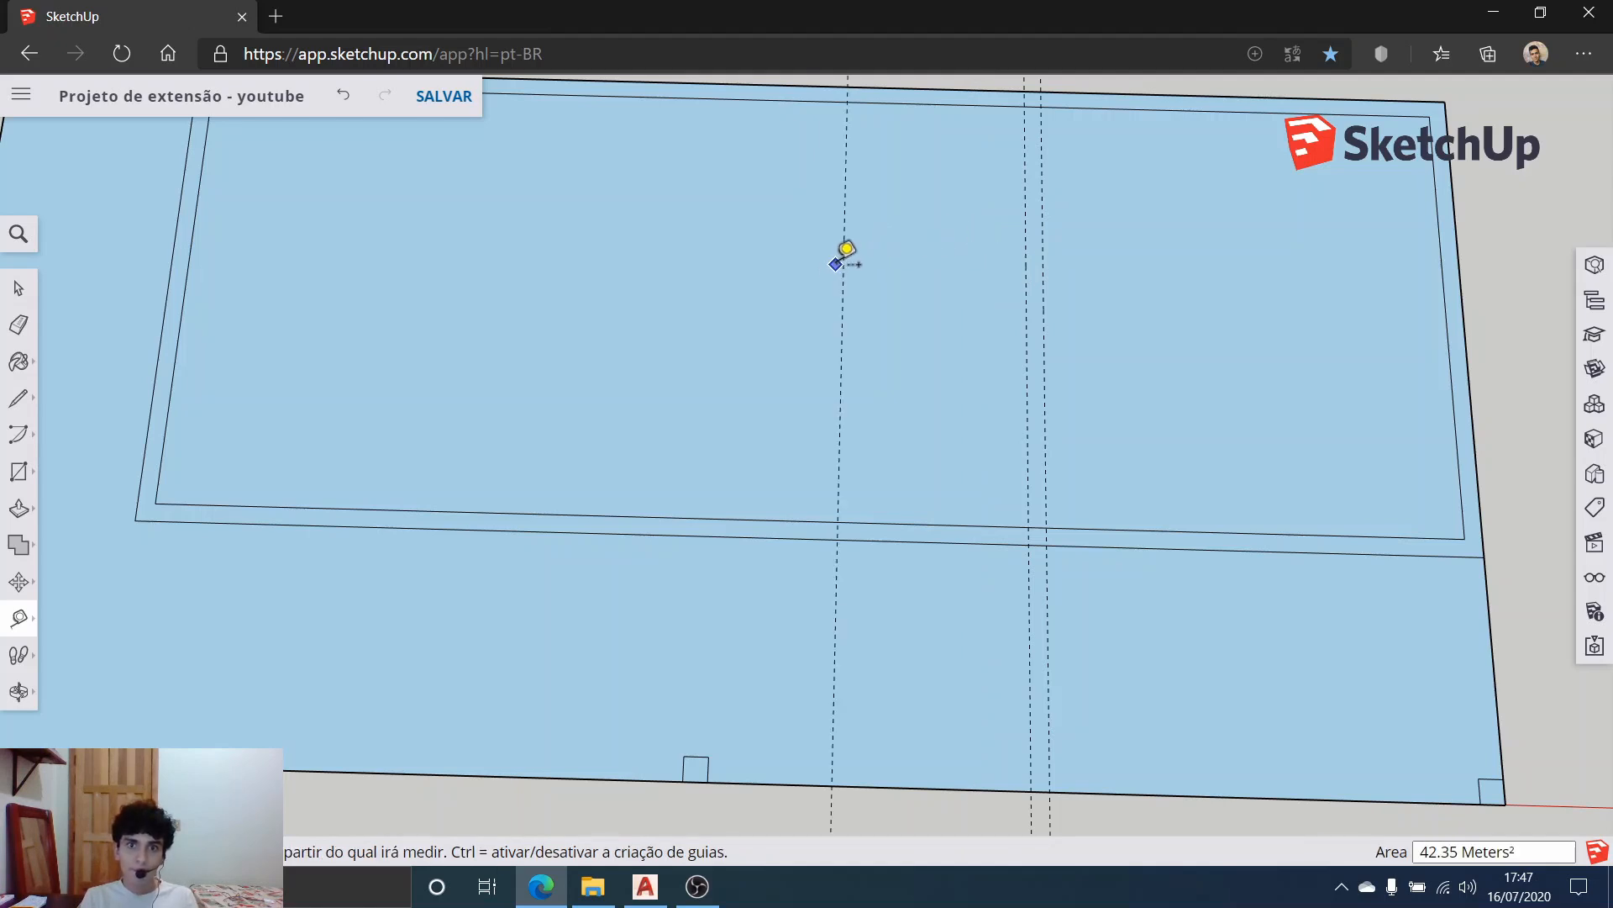
left_click(846, 249)
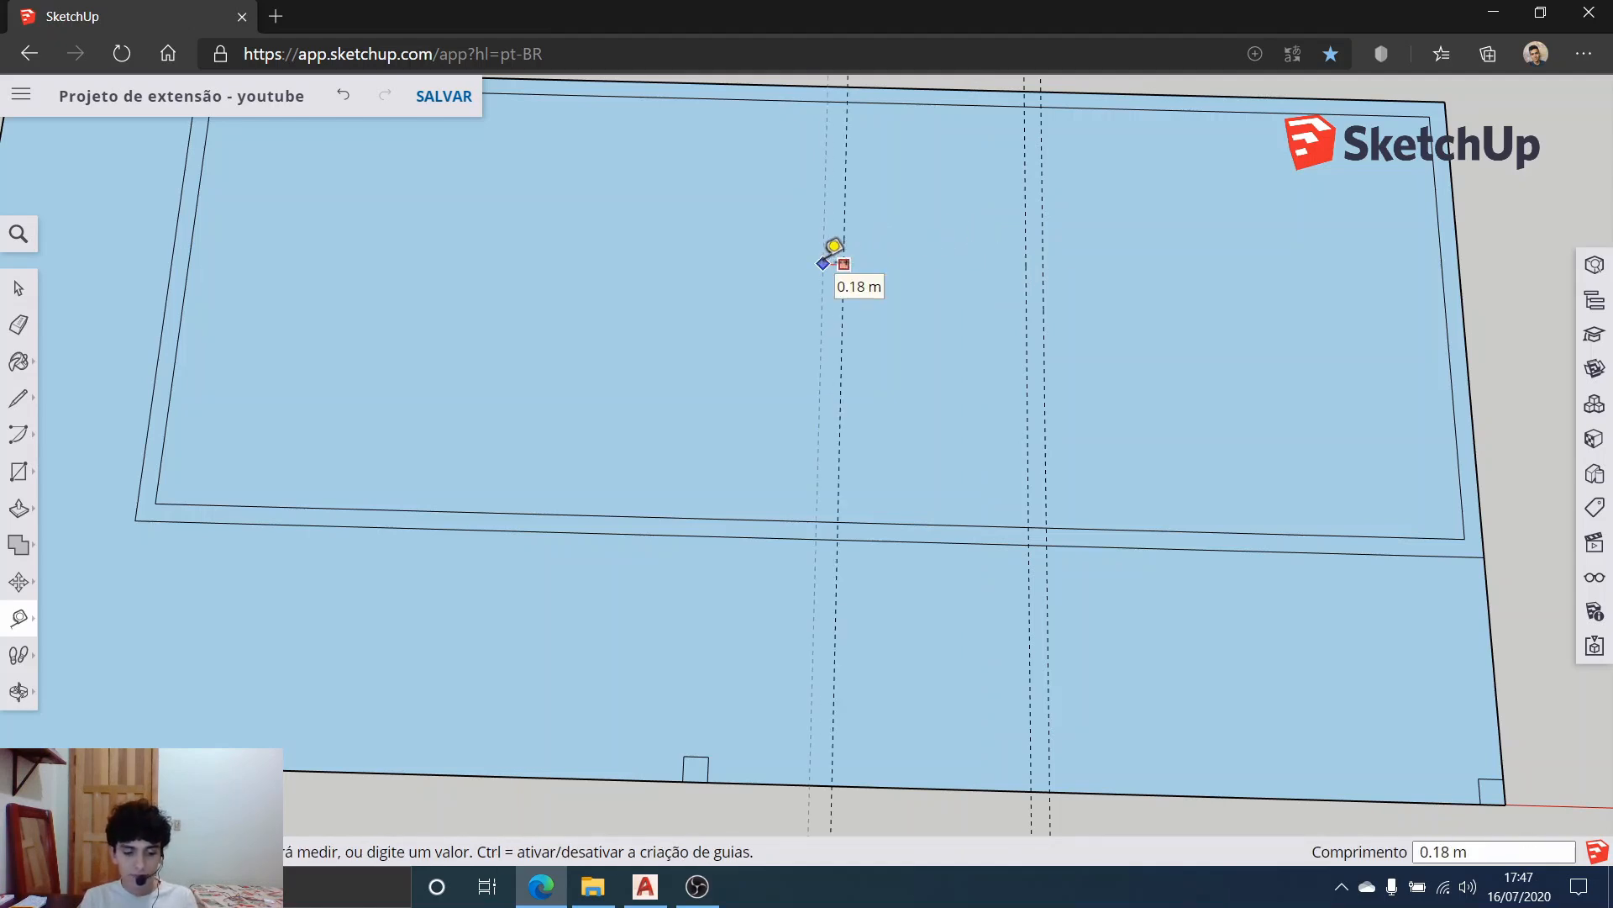
type(".15")
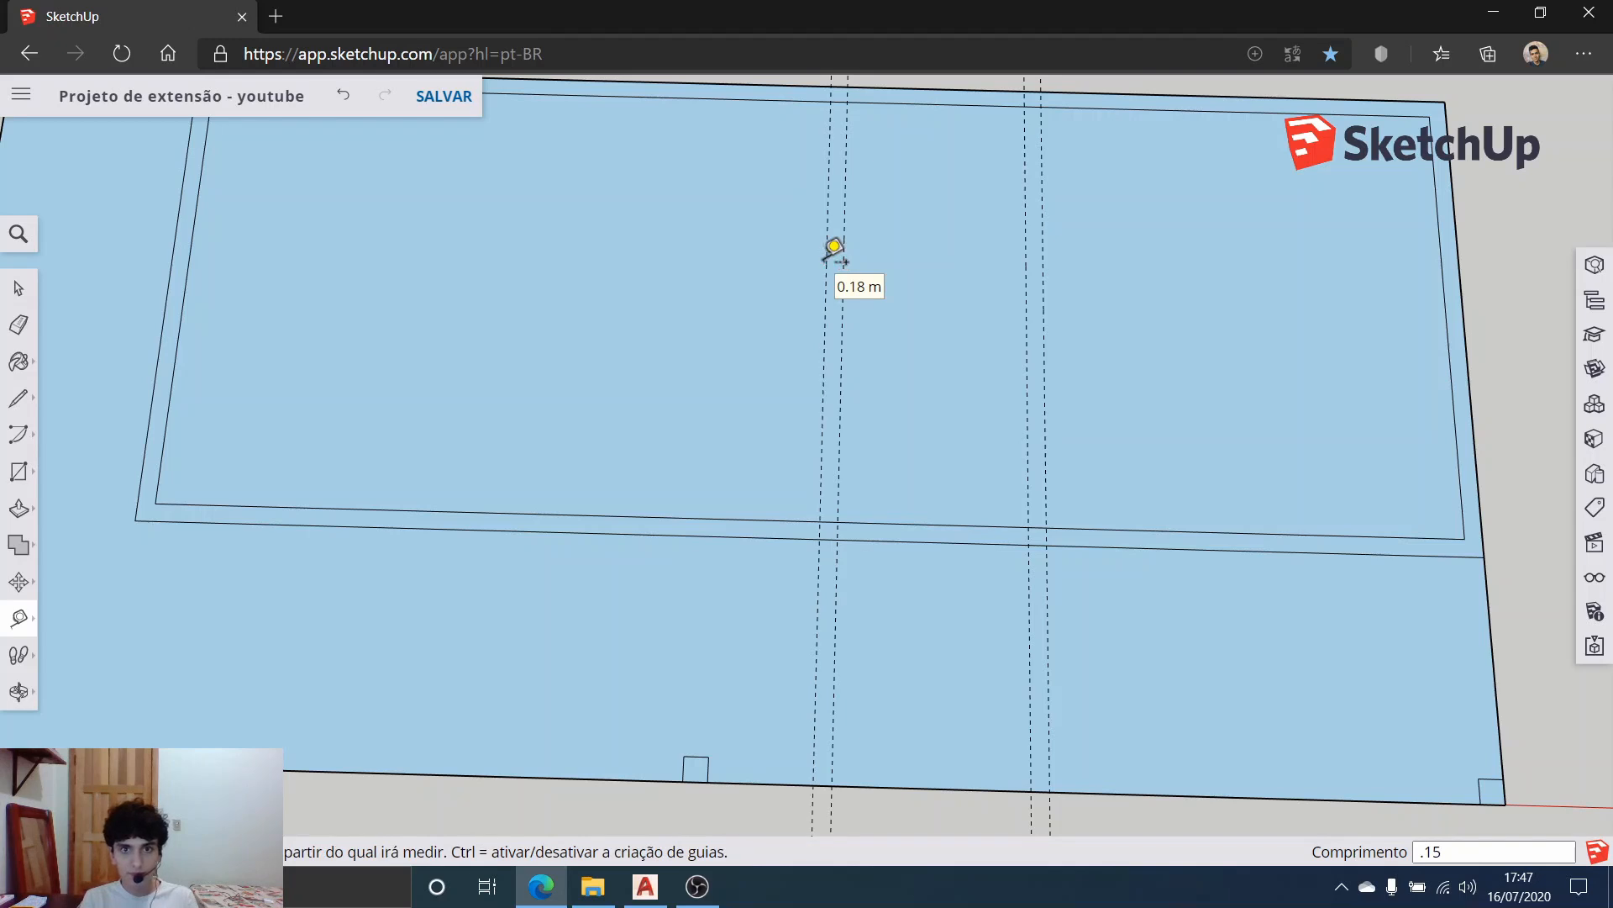
key("Return")
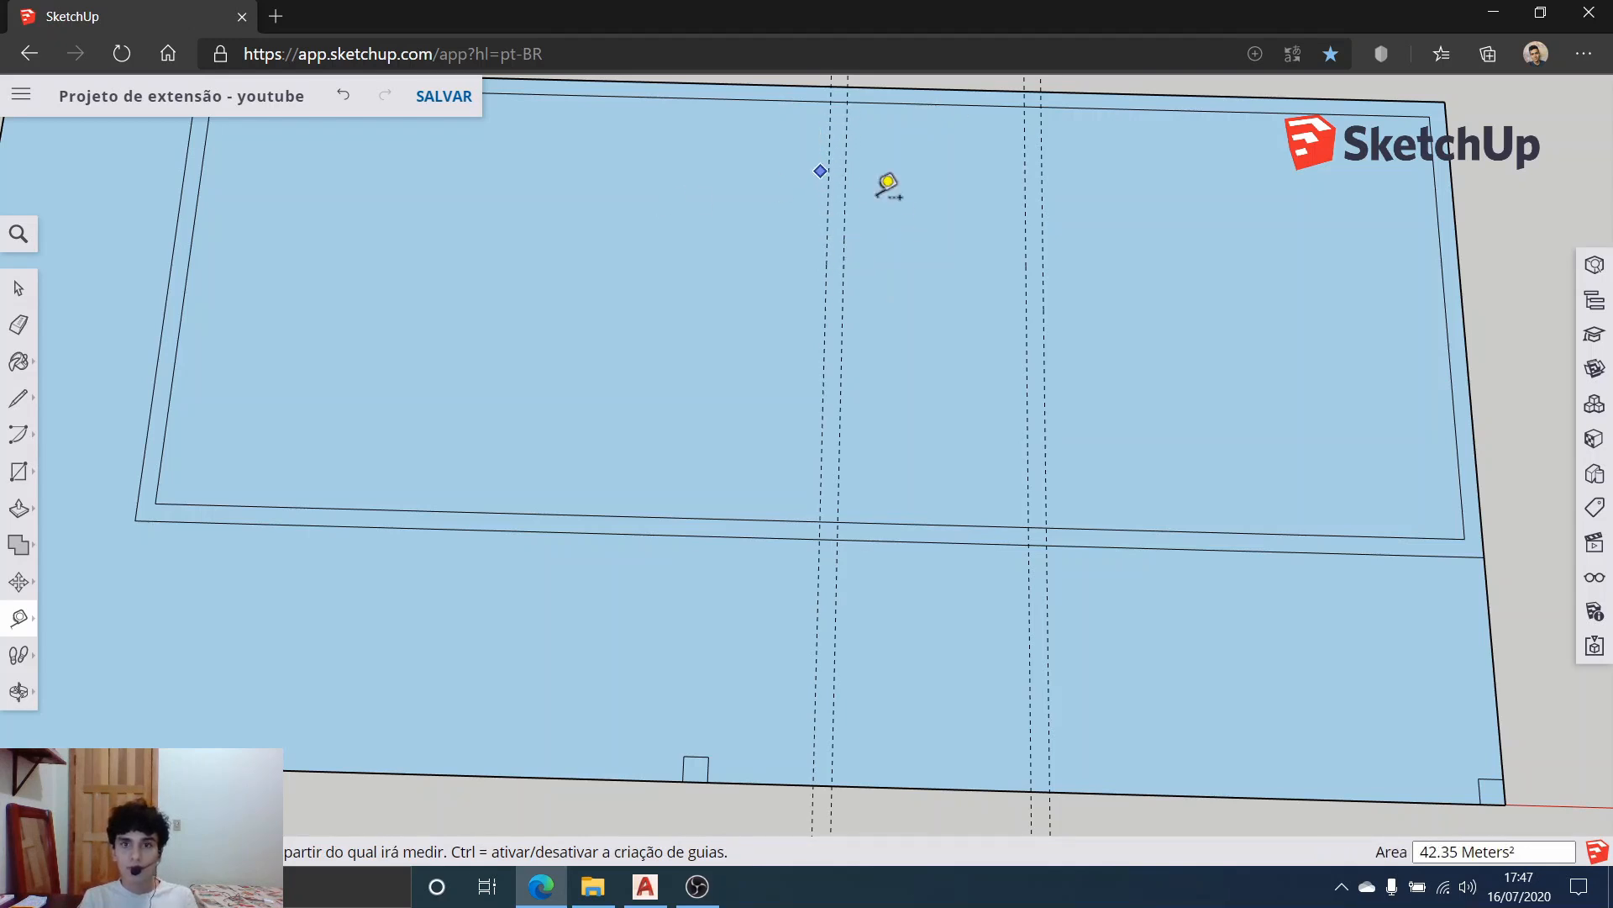
Step: Place a guide 2.5 m inward from the inner wall outline's back long edge, plus a parallel one 0.15 m closer to the red axis
scroll(924, 102, "up", 2)
mouse_move(913, 120)
middle_mouse_down()
mouse_move(911, 165)
mouse_move(918, 108)
middle_mouse_up()
scroll(905, 109, "down", 2)
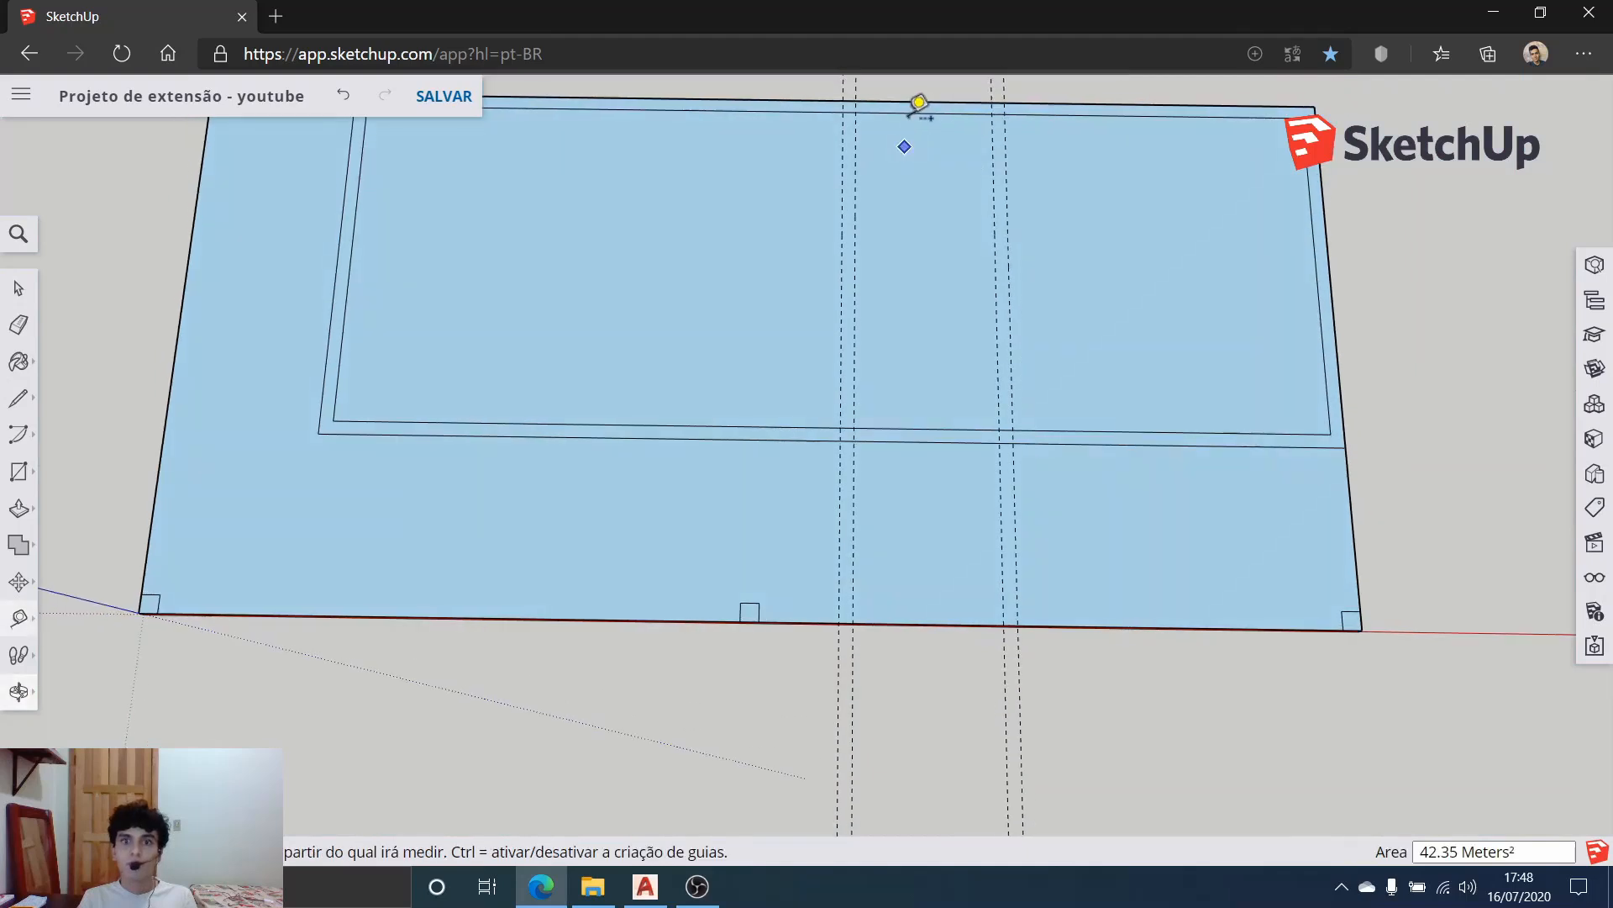
left_click(908, 112)
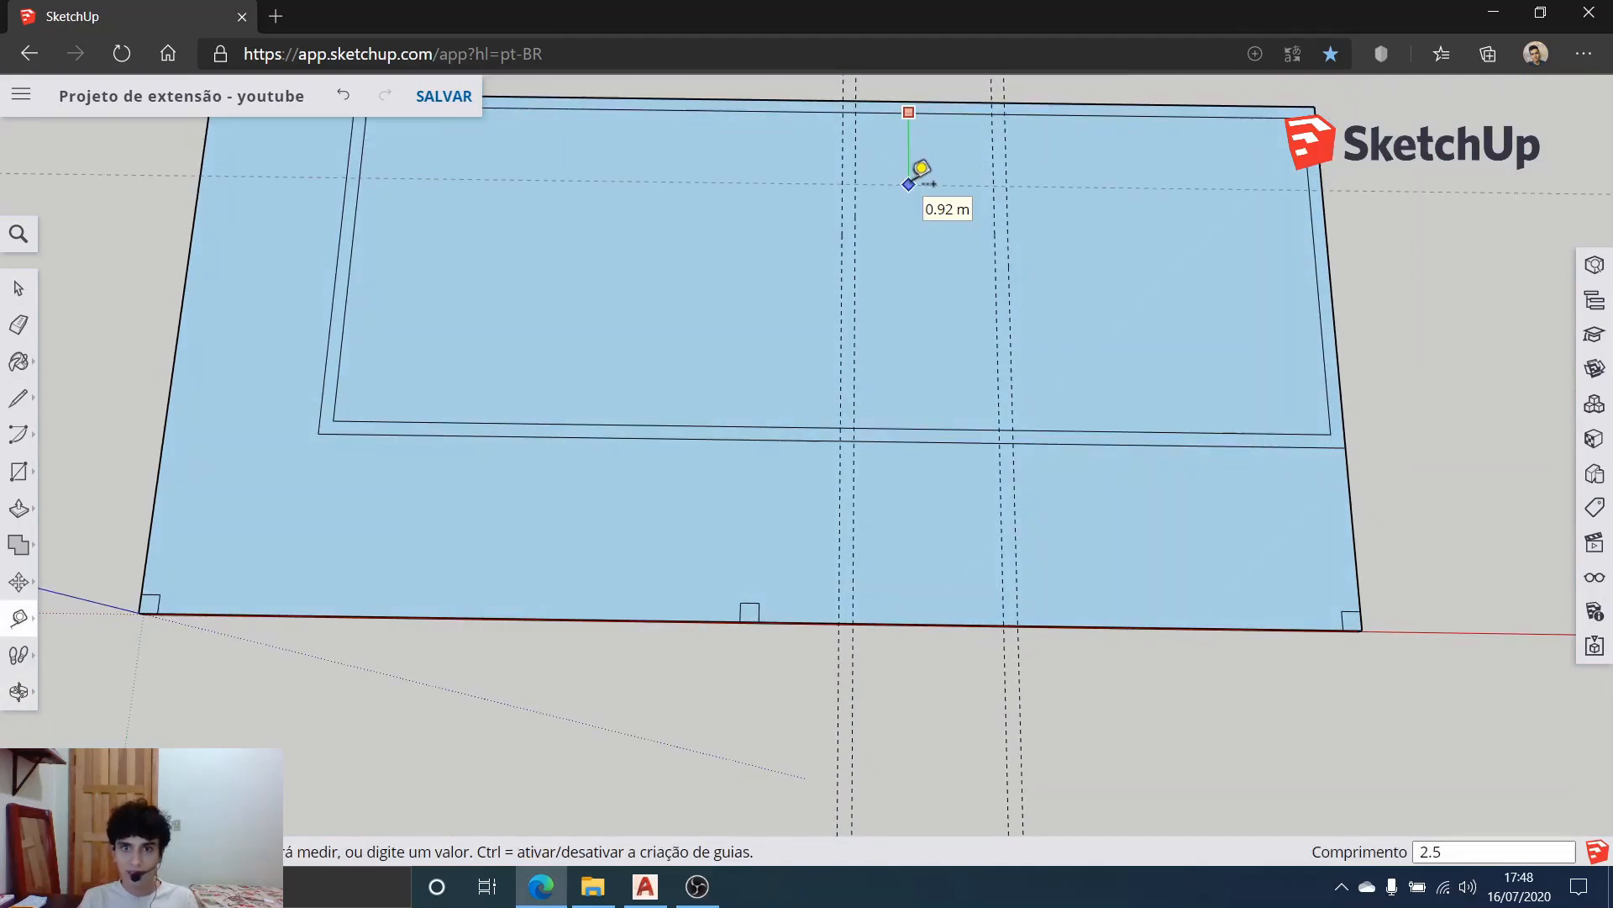
type("2.5")
key("Return")
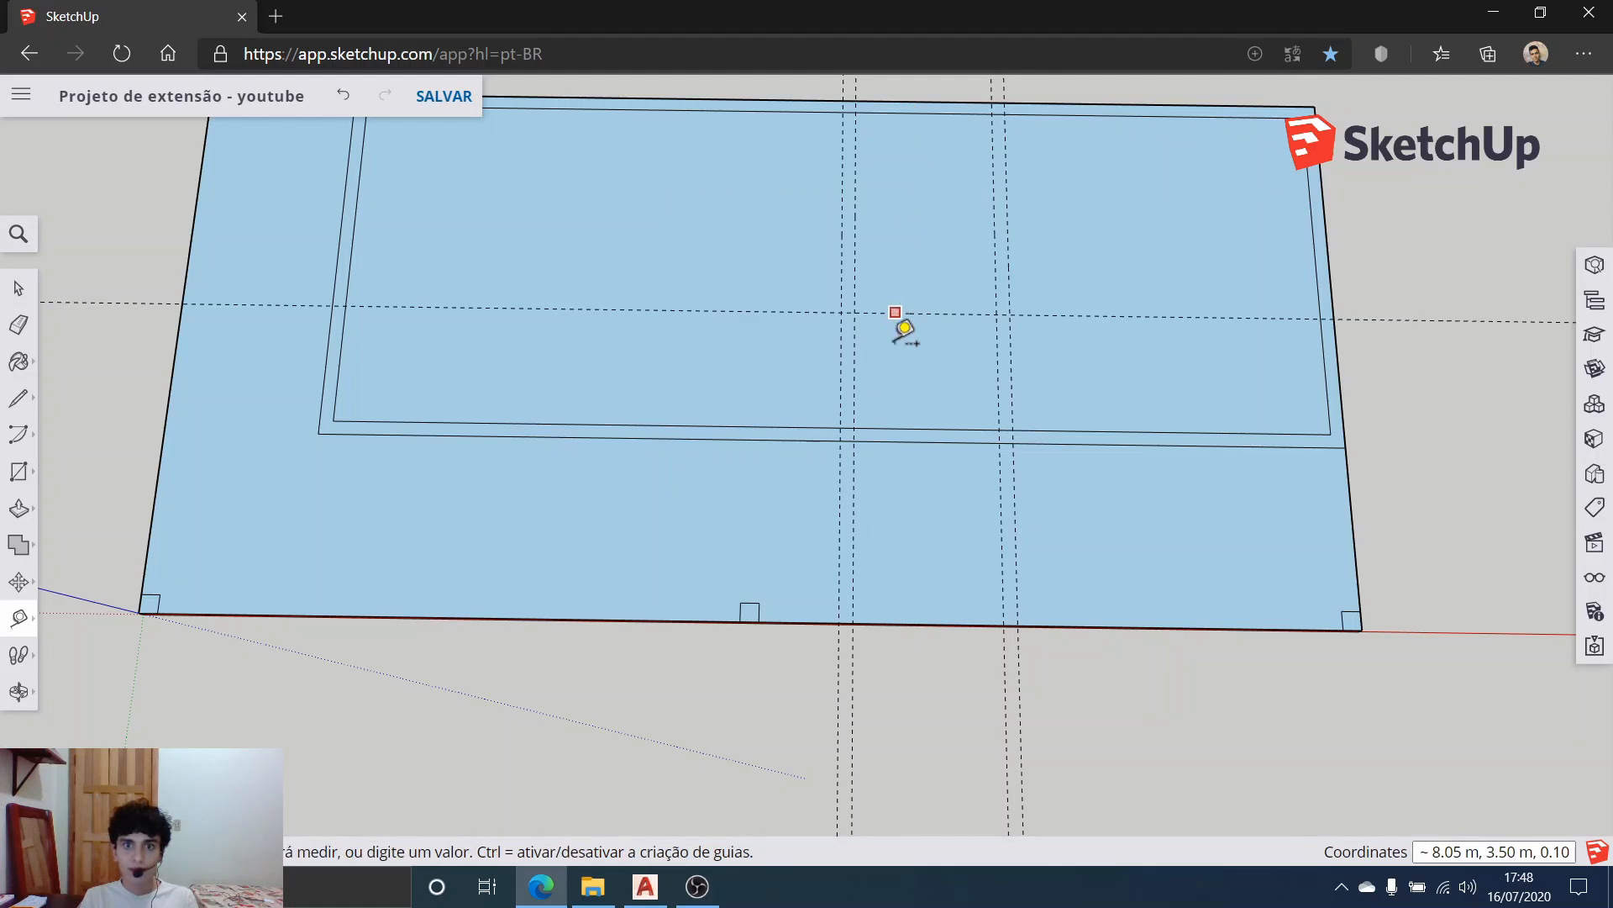
left_click(894, 338)
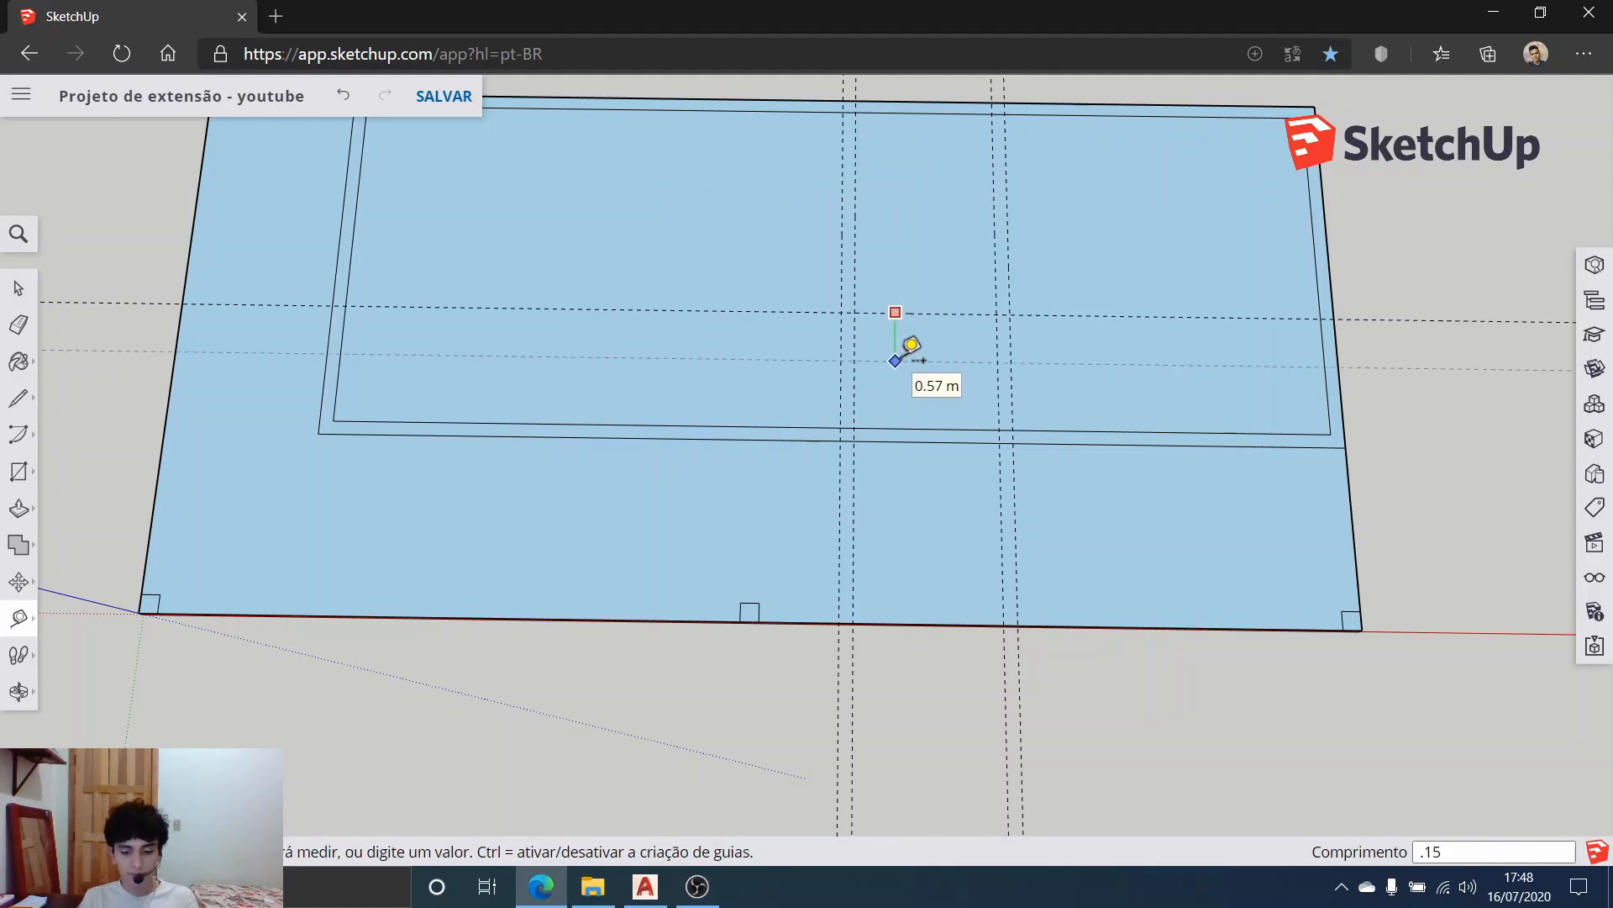
key("Return")
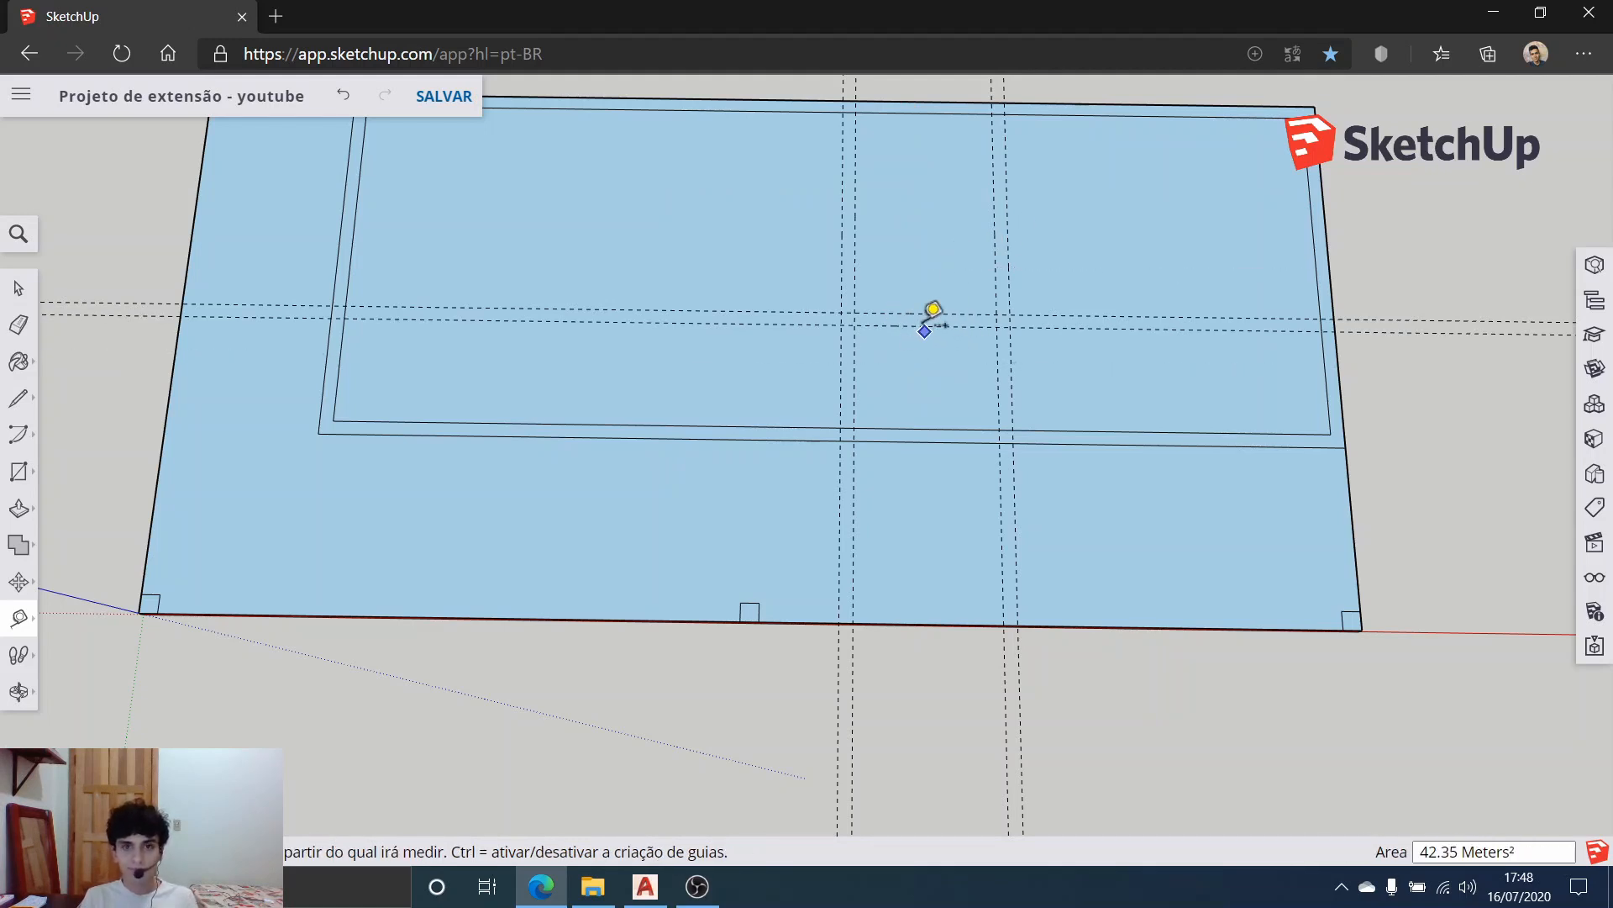
scroll(973, 322, "up", 3)
scroll(971, 322, "down", 5)
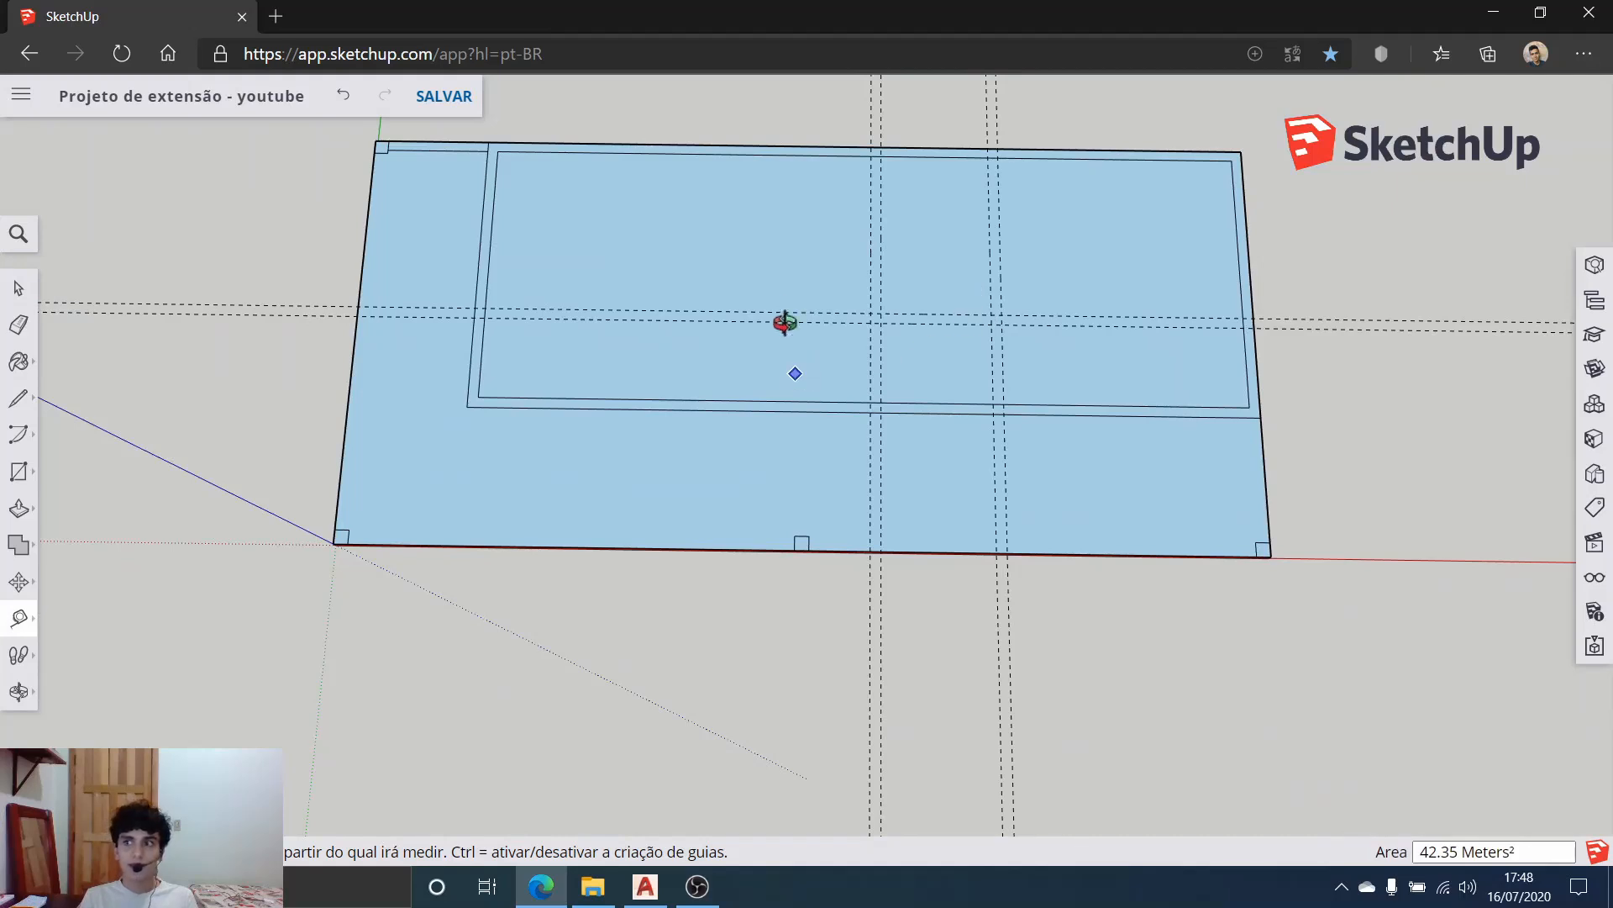
Step: Draw a 2.50 by 1.60 m rectangle for the small room, from the guide intersection to the back wall's inner line
mouse_move(785, 322)
middle_mouse_down()
mouse_move(792, 201)
mouse_move(778, 310)
middle_mouse_up()
scroll(853, 234, "up", 2)
scroll(817, 404, "up", 2)
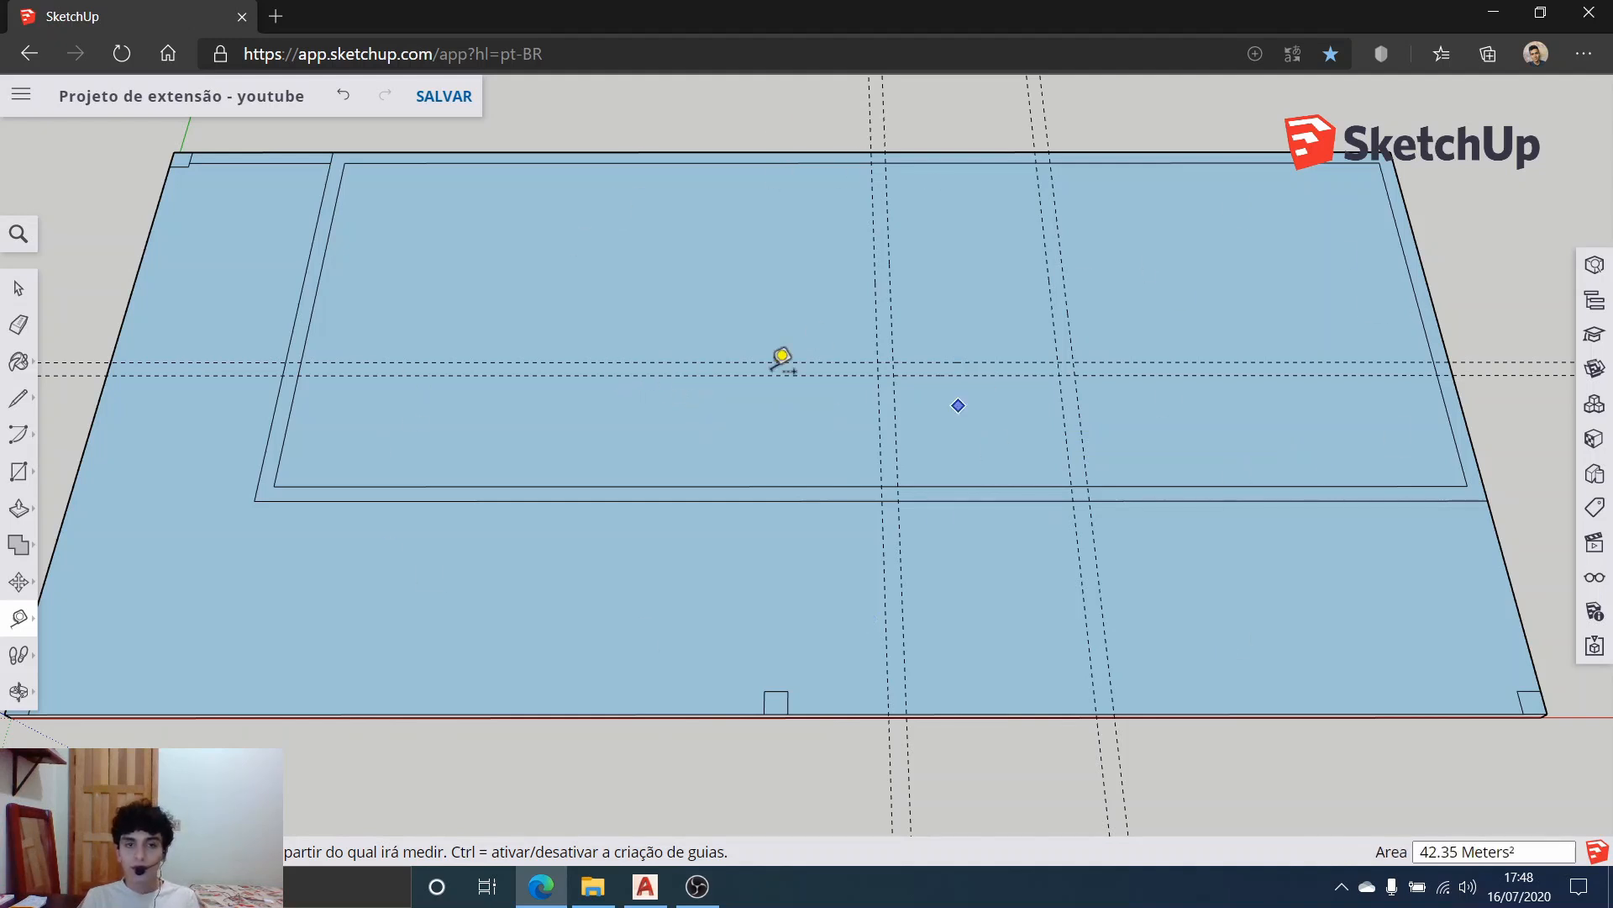
scroll(968, 220, "up", 3)
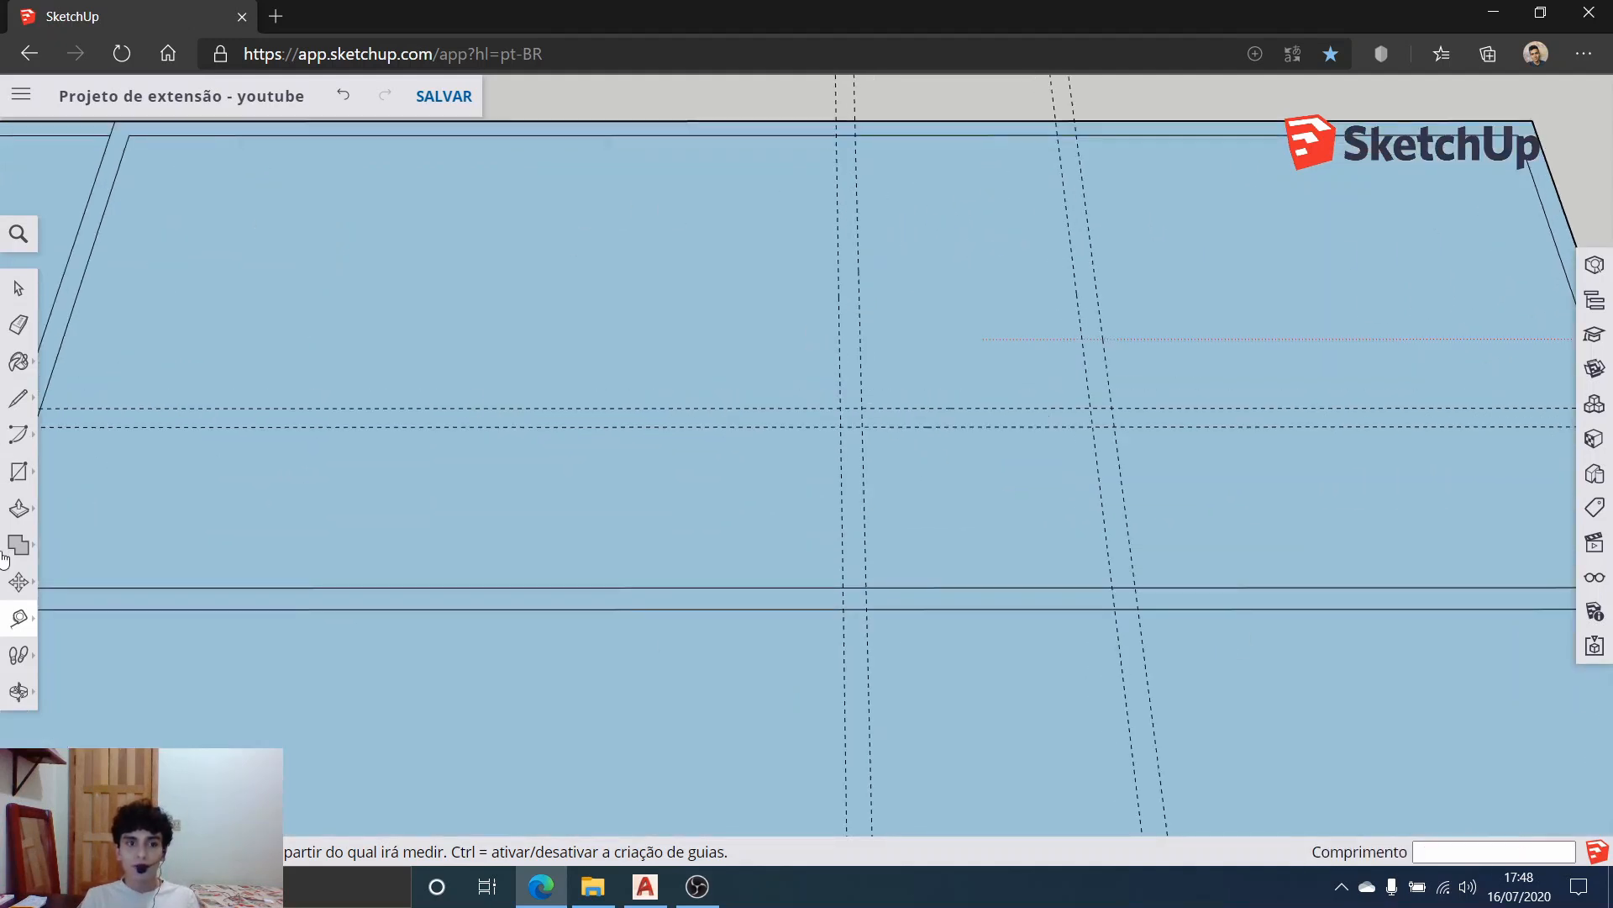
left_click(26, 476)
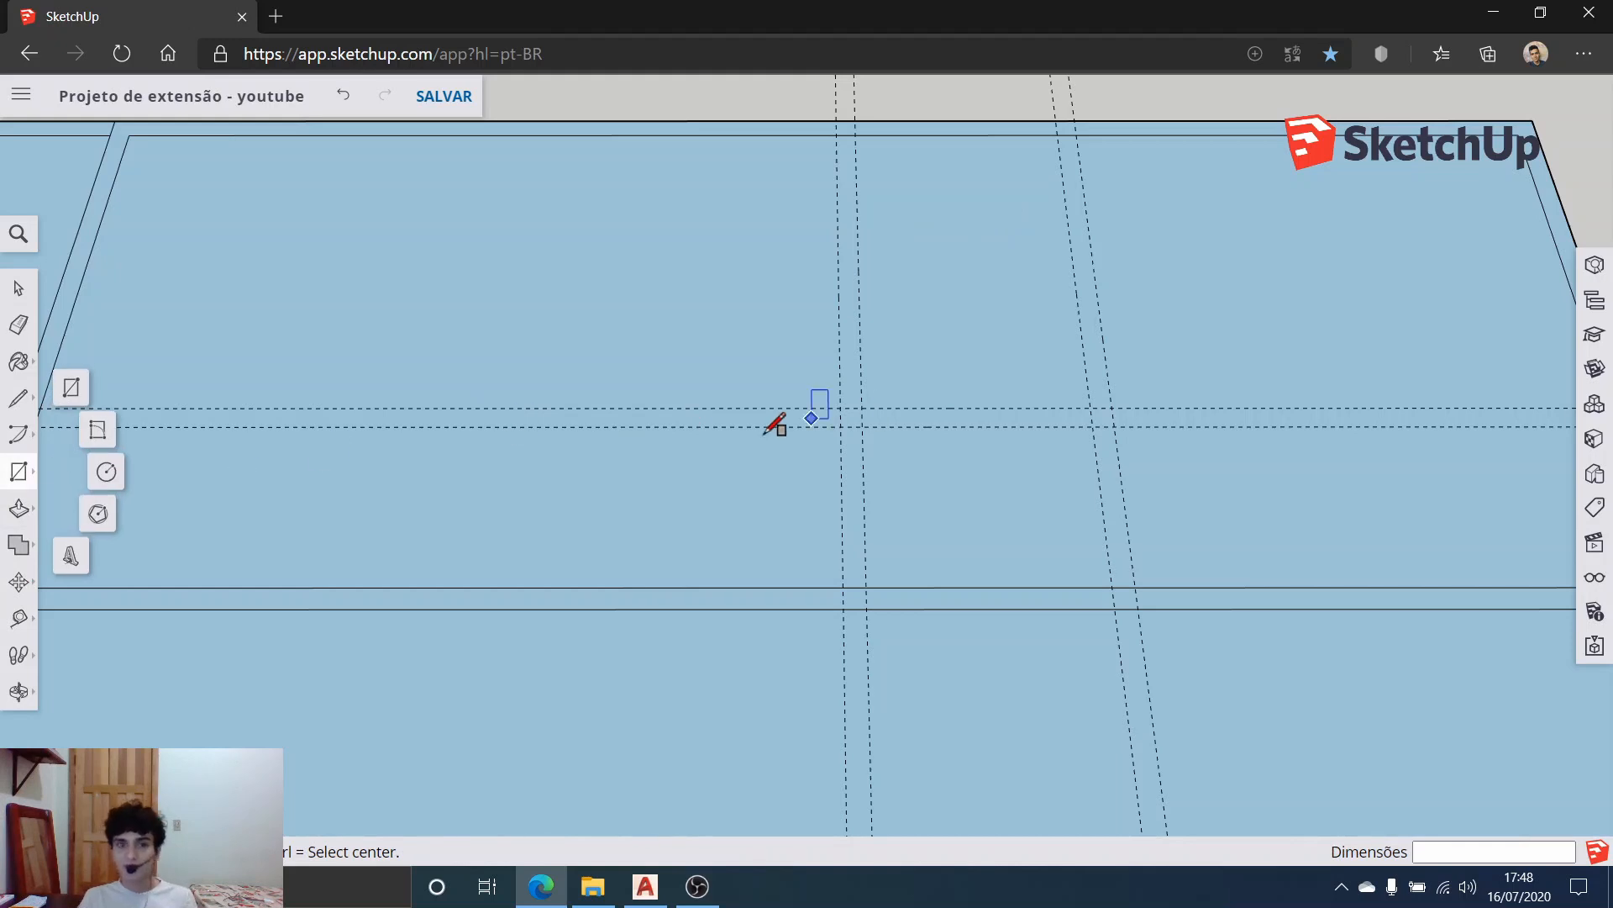
left_click(862, 408)
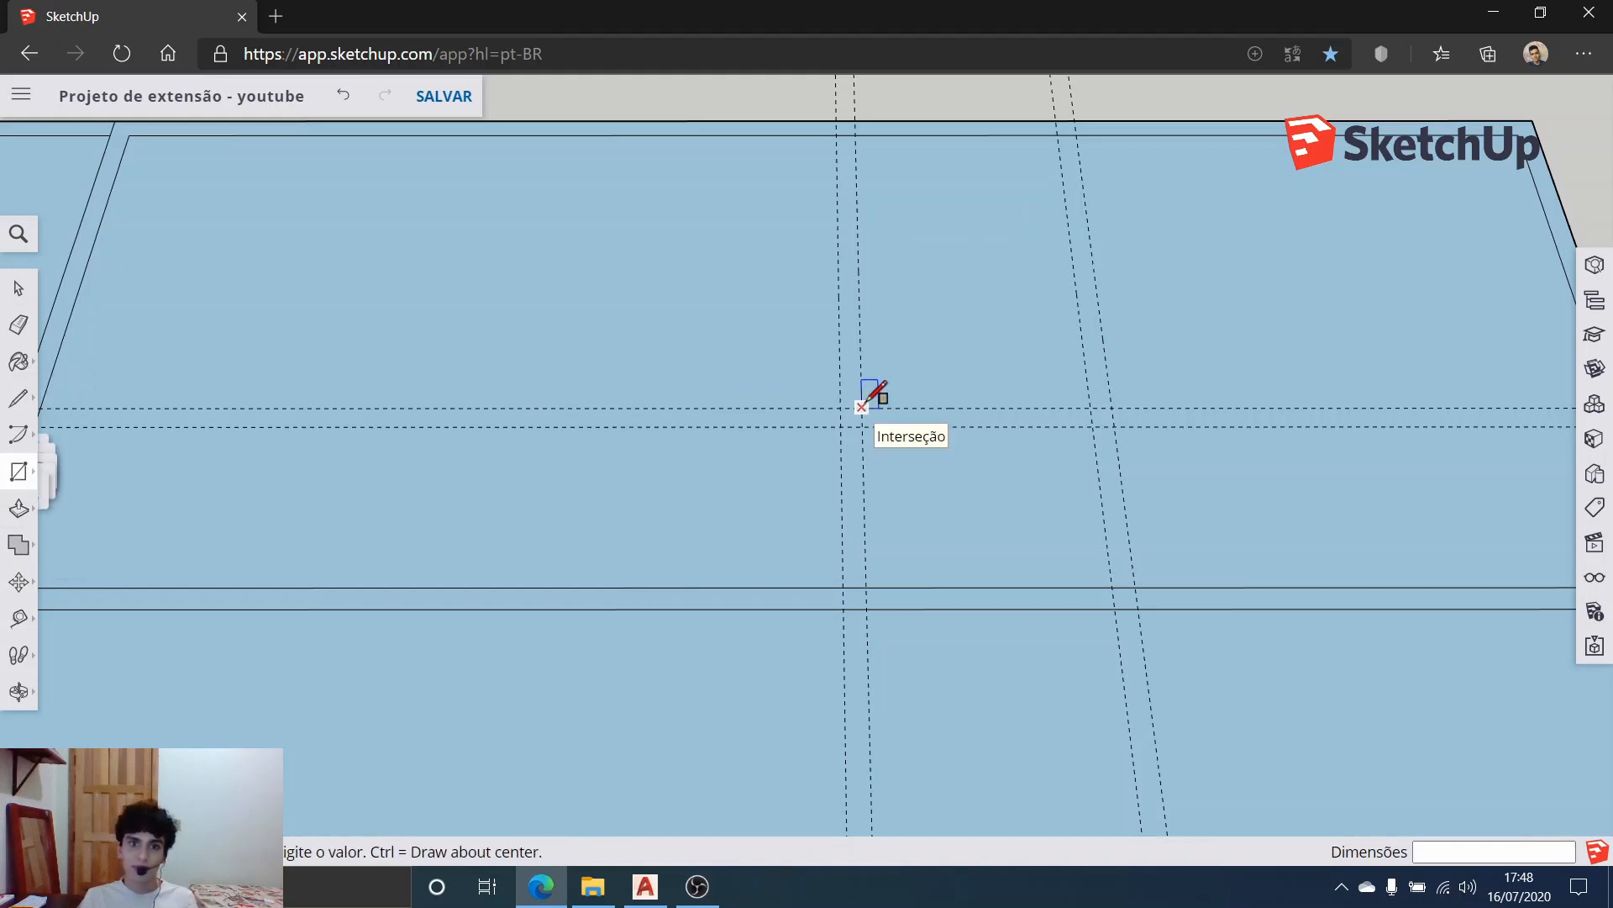
left_click(1060, 135)
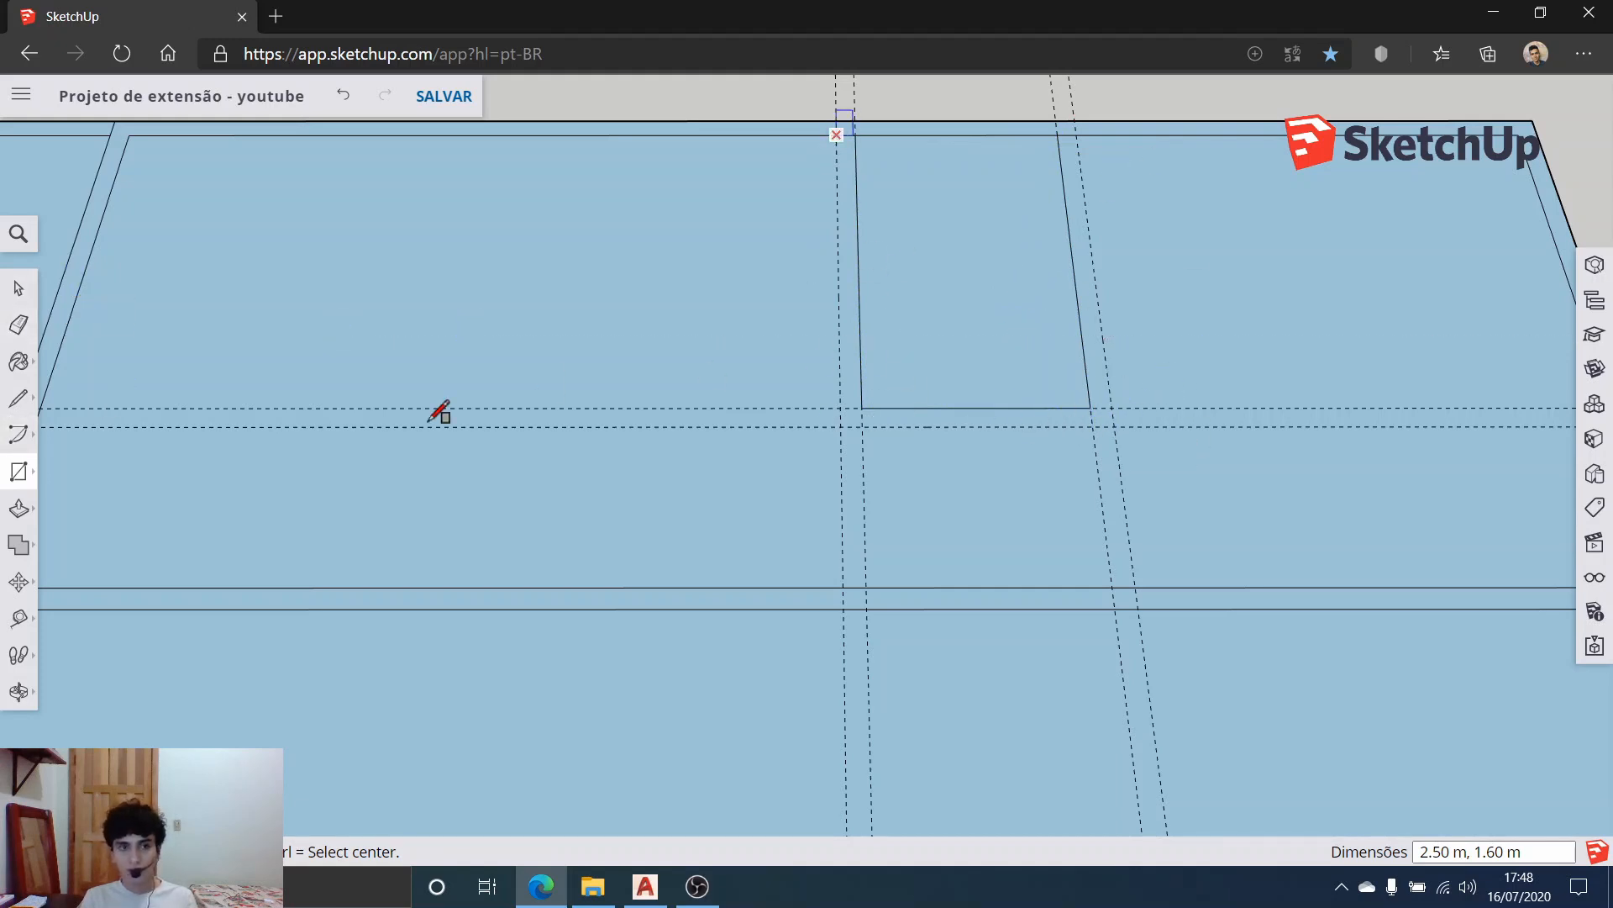
Step: Trace the guides to outline the small room's outer faces and both faces of the dividing wall running to the front wall
left_click(15, 399)
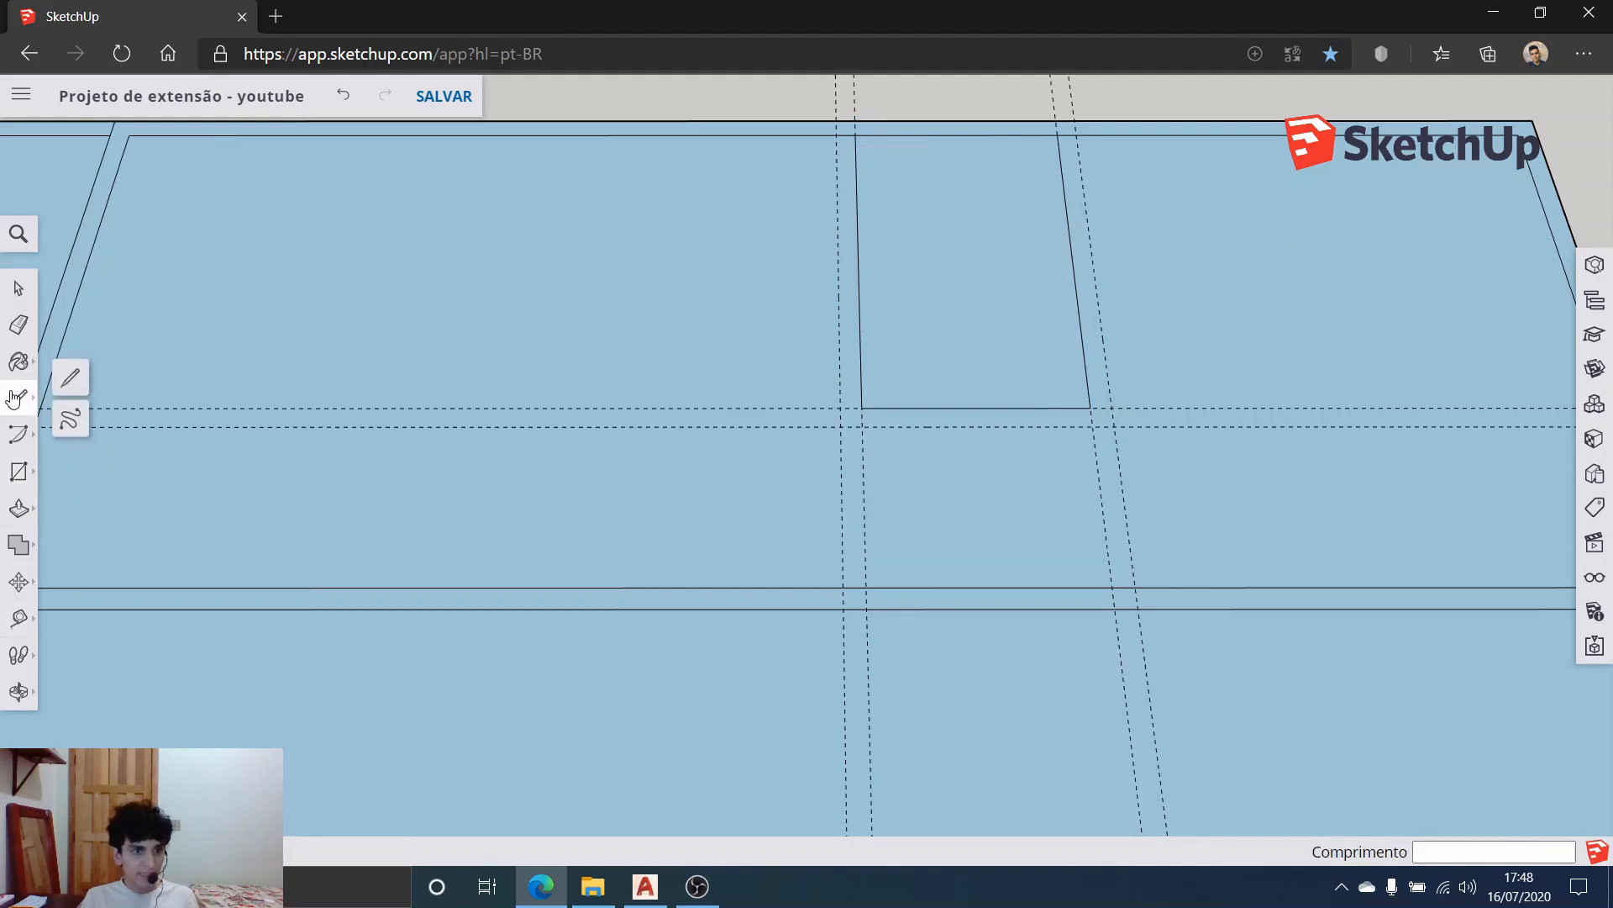
left_click(837, 133)
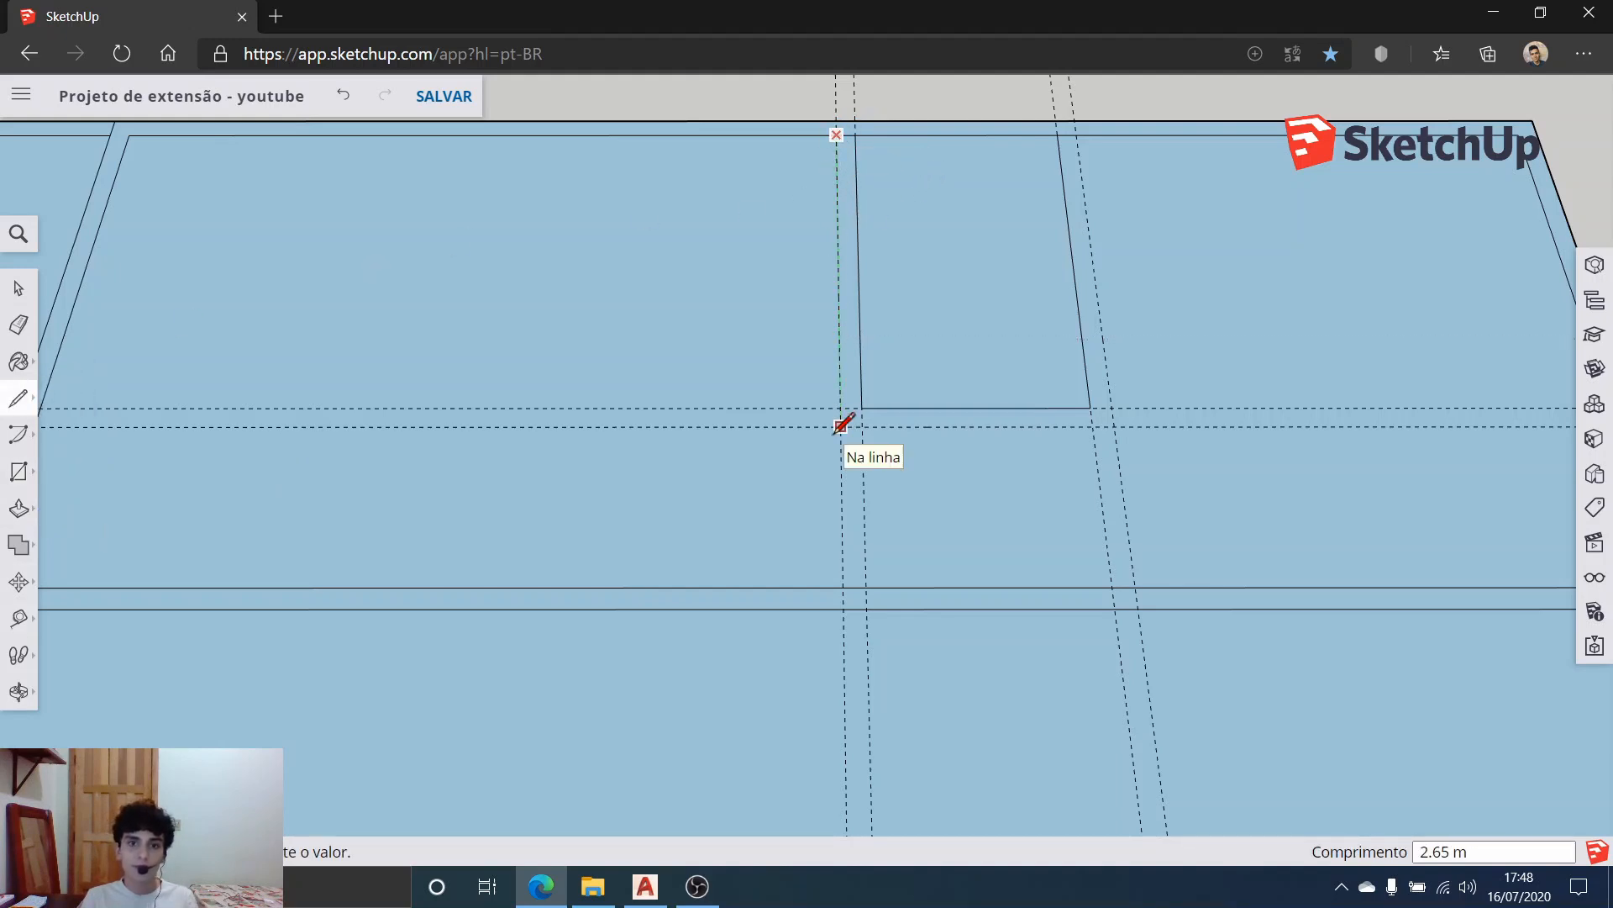
left_click(841, 426)
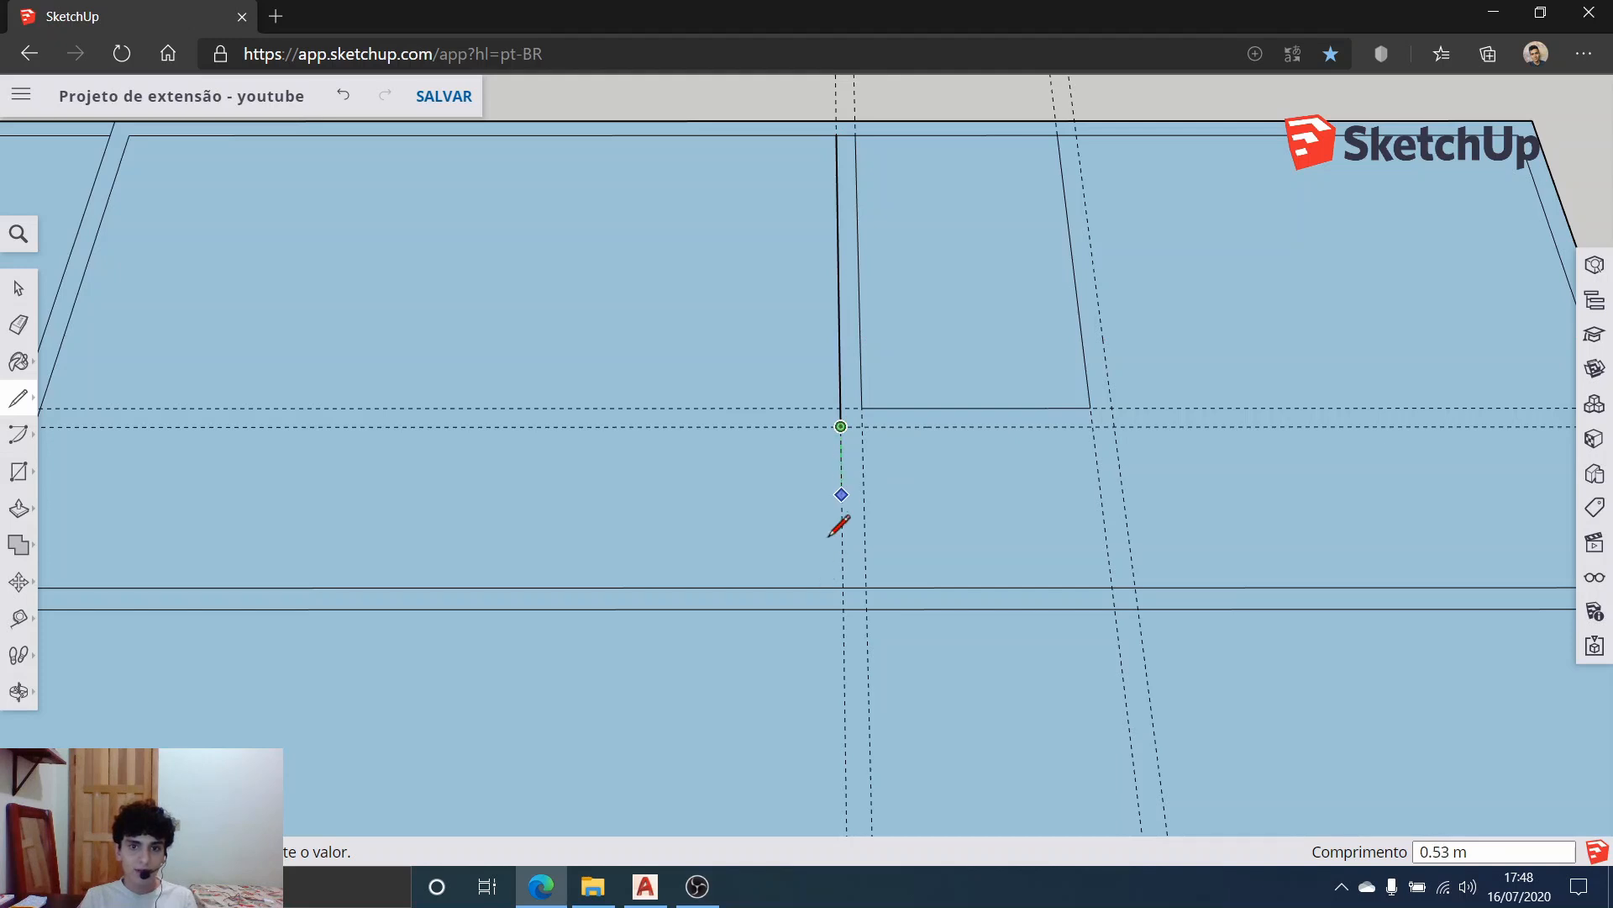
left_click(1093, 426)
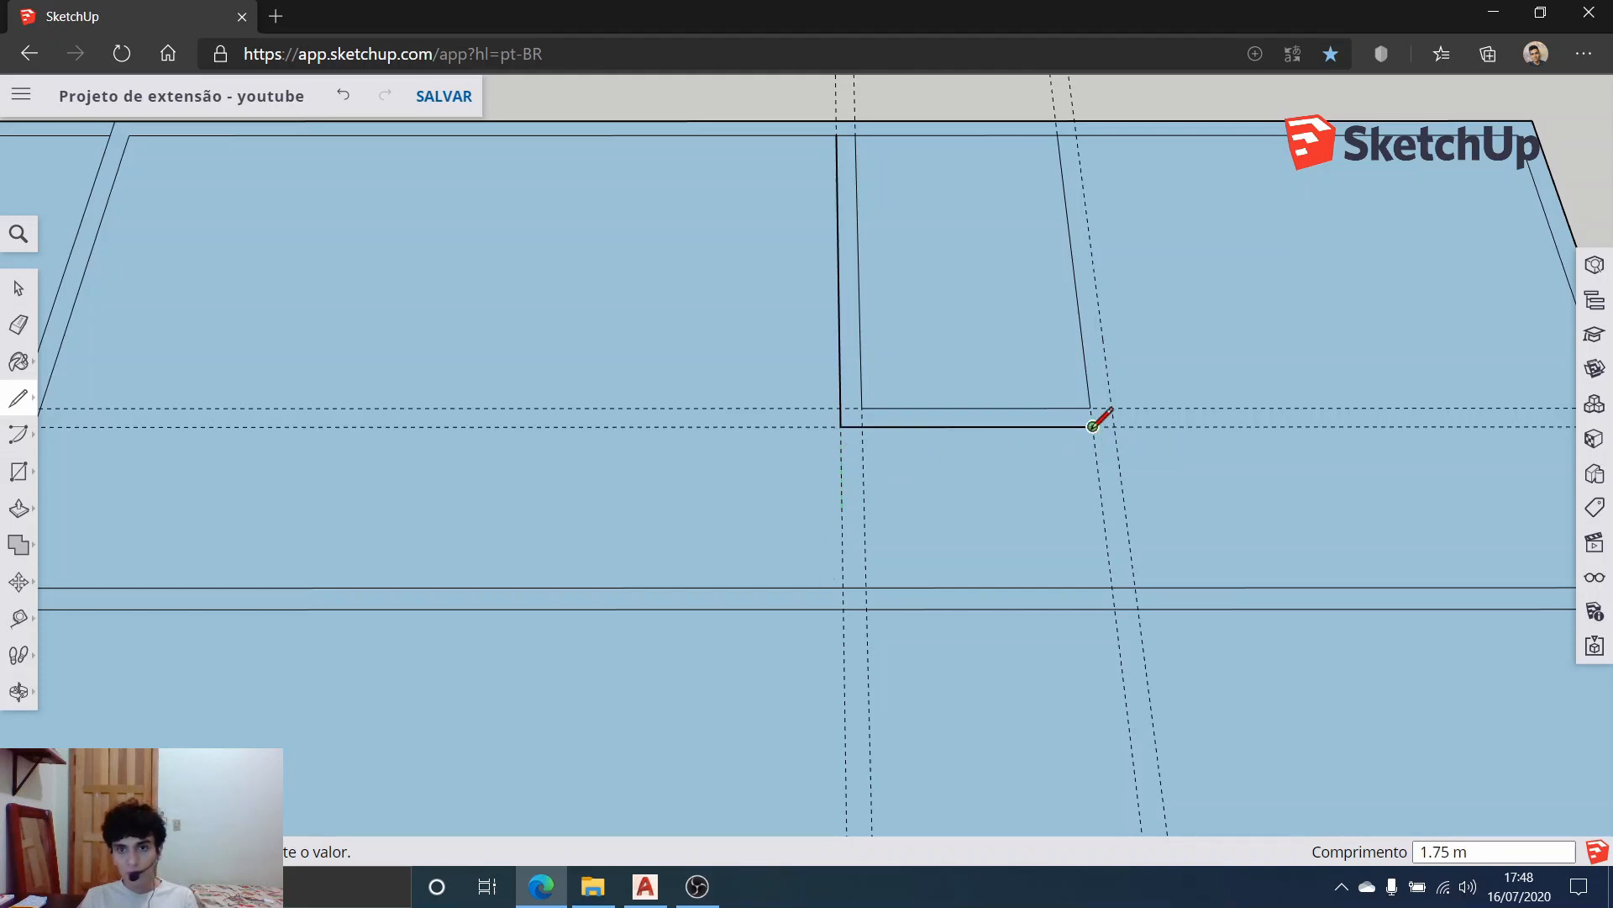
left_click(1113, 587)
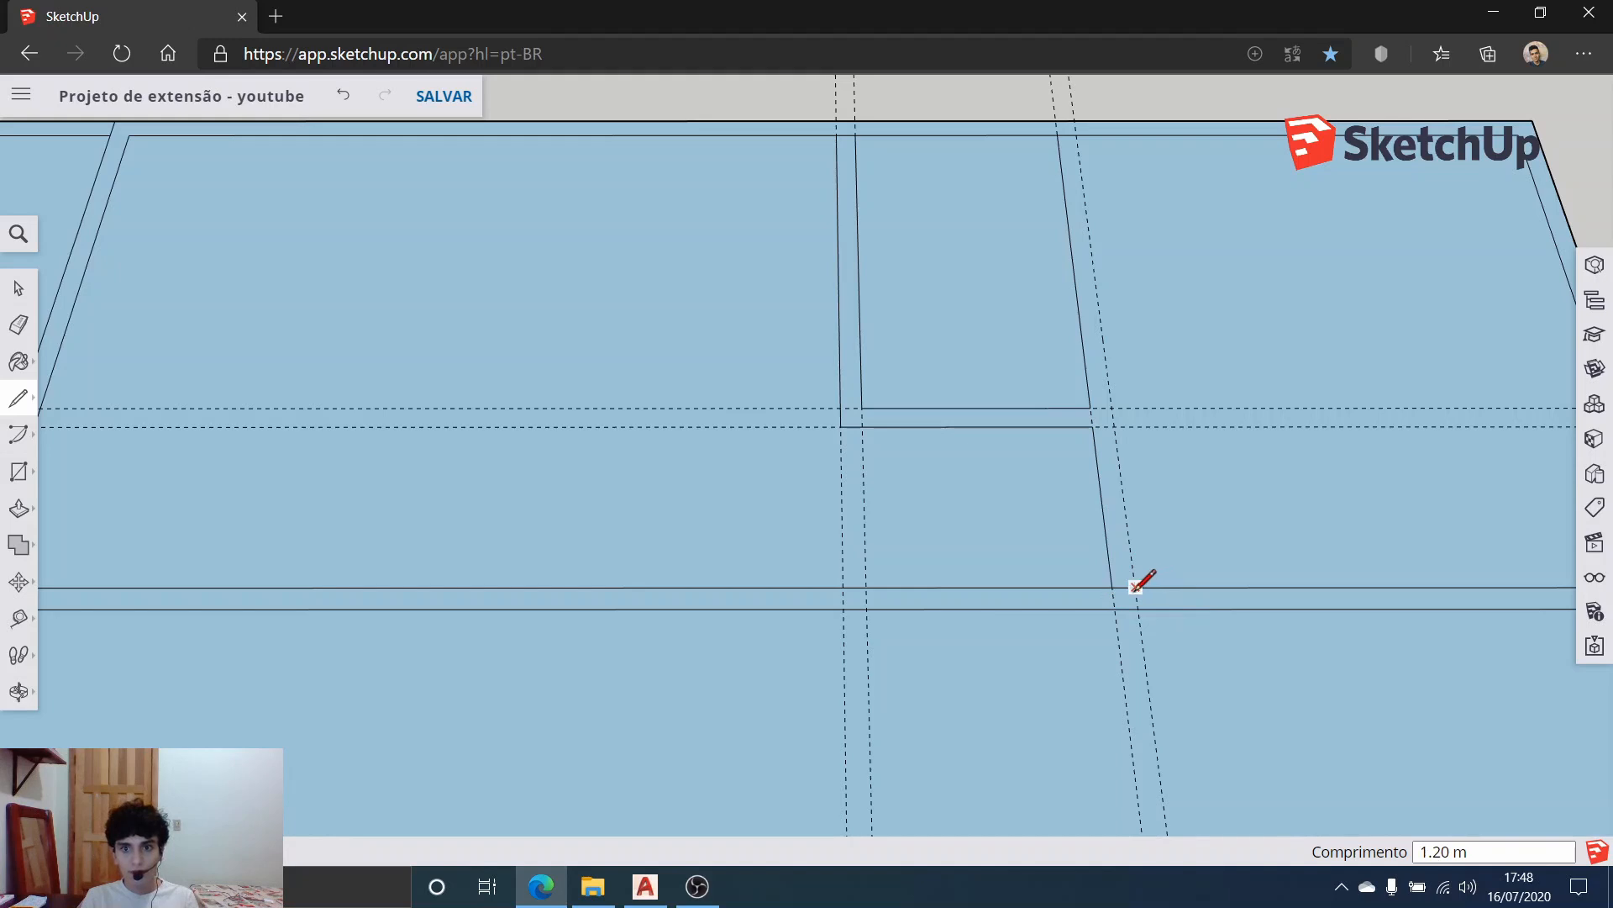
left_click(1136, 586)
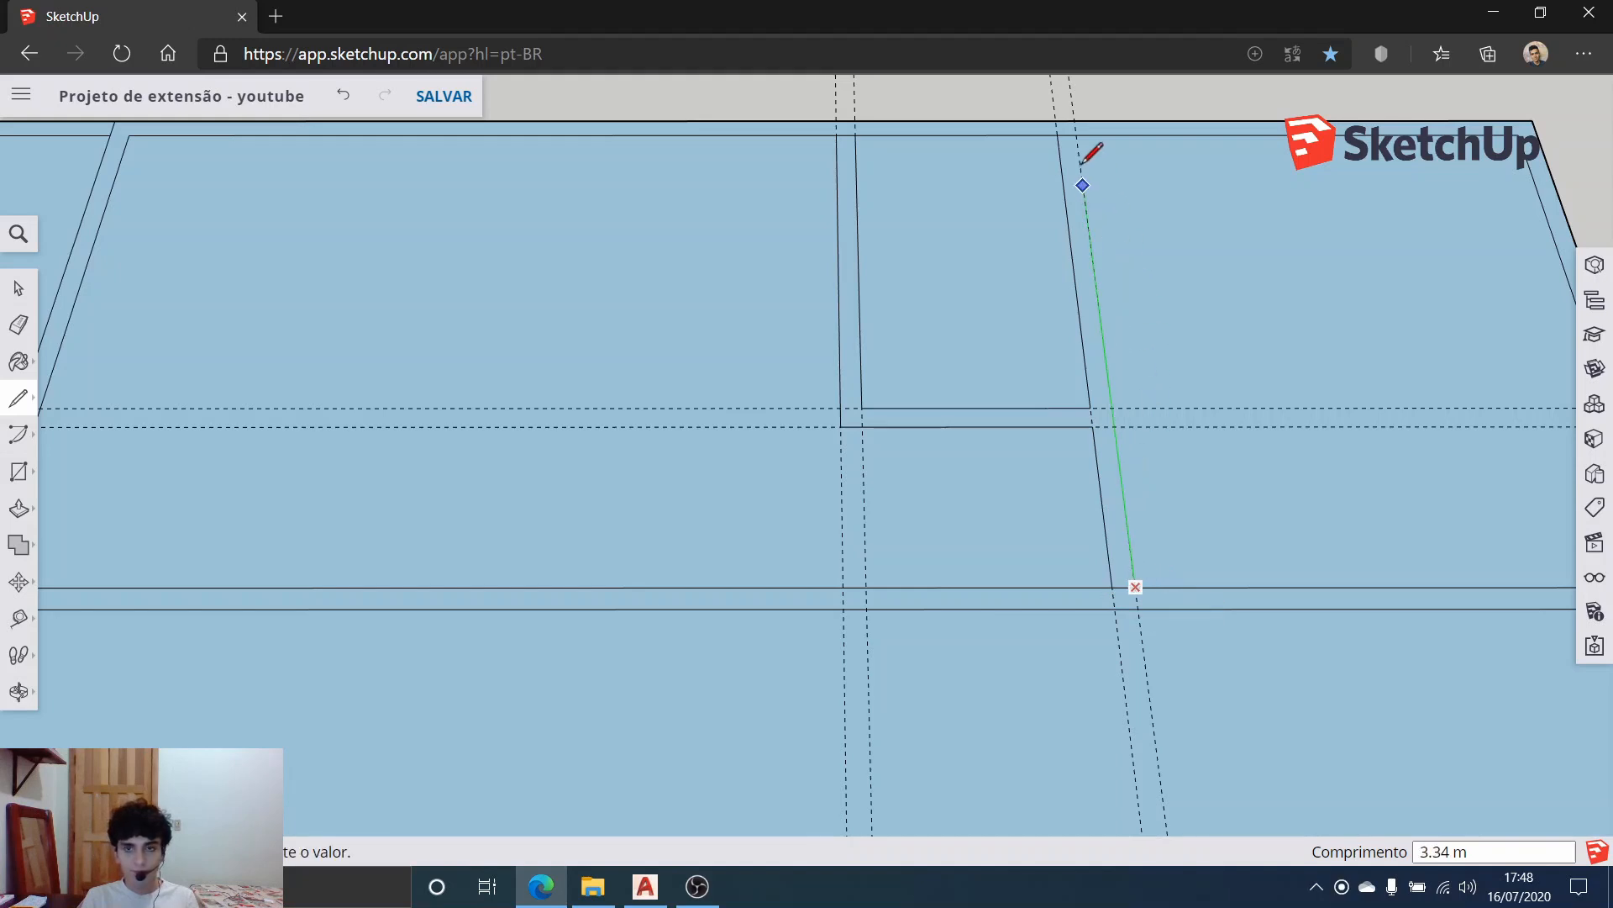
left_click(1077, 135)
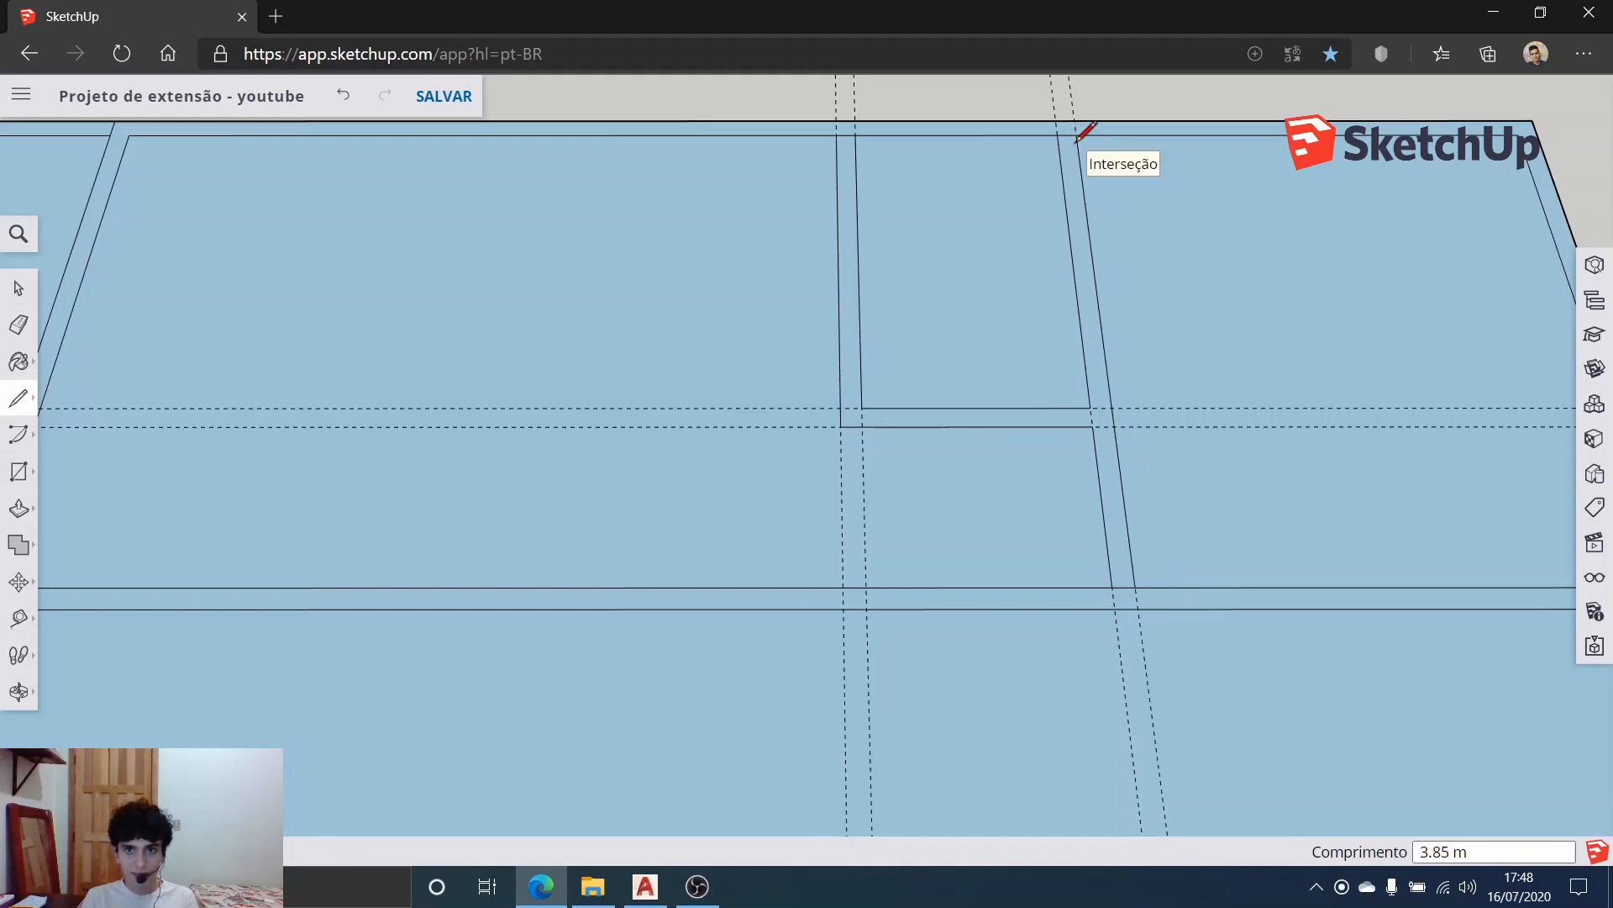
Step: Delete both pairs of guides used for the interior walls
left_click(15, 294)
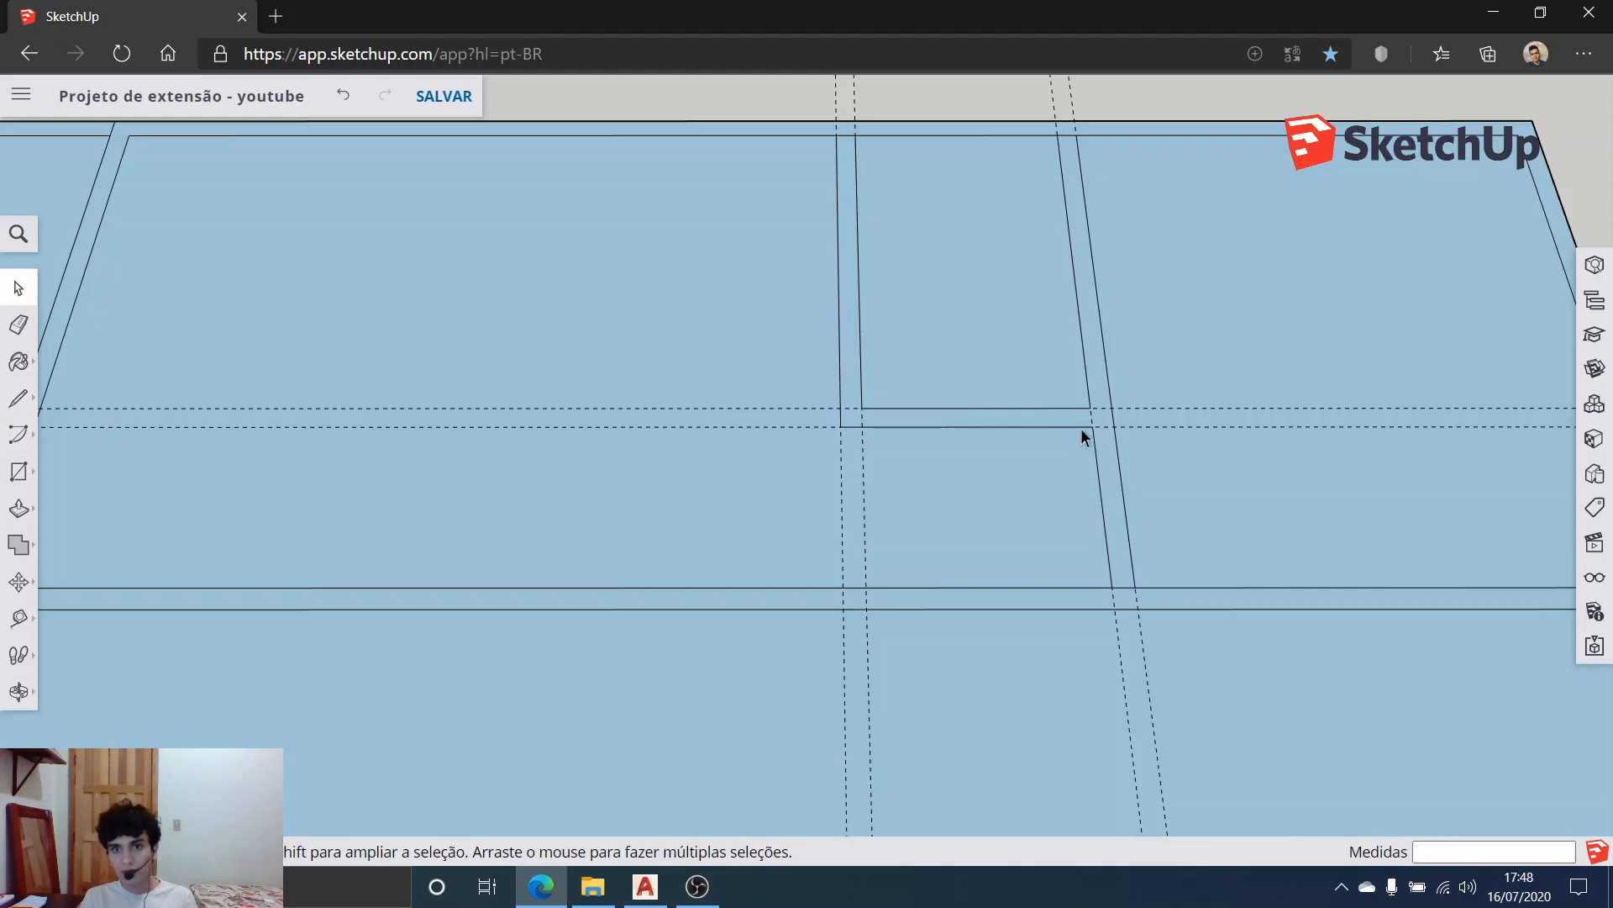
scroll(1112, 524, "down", 5)
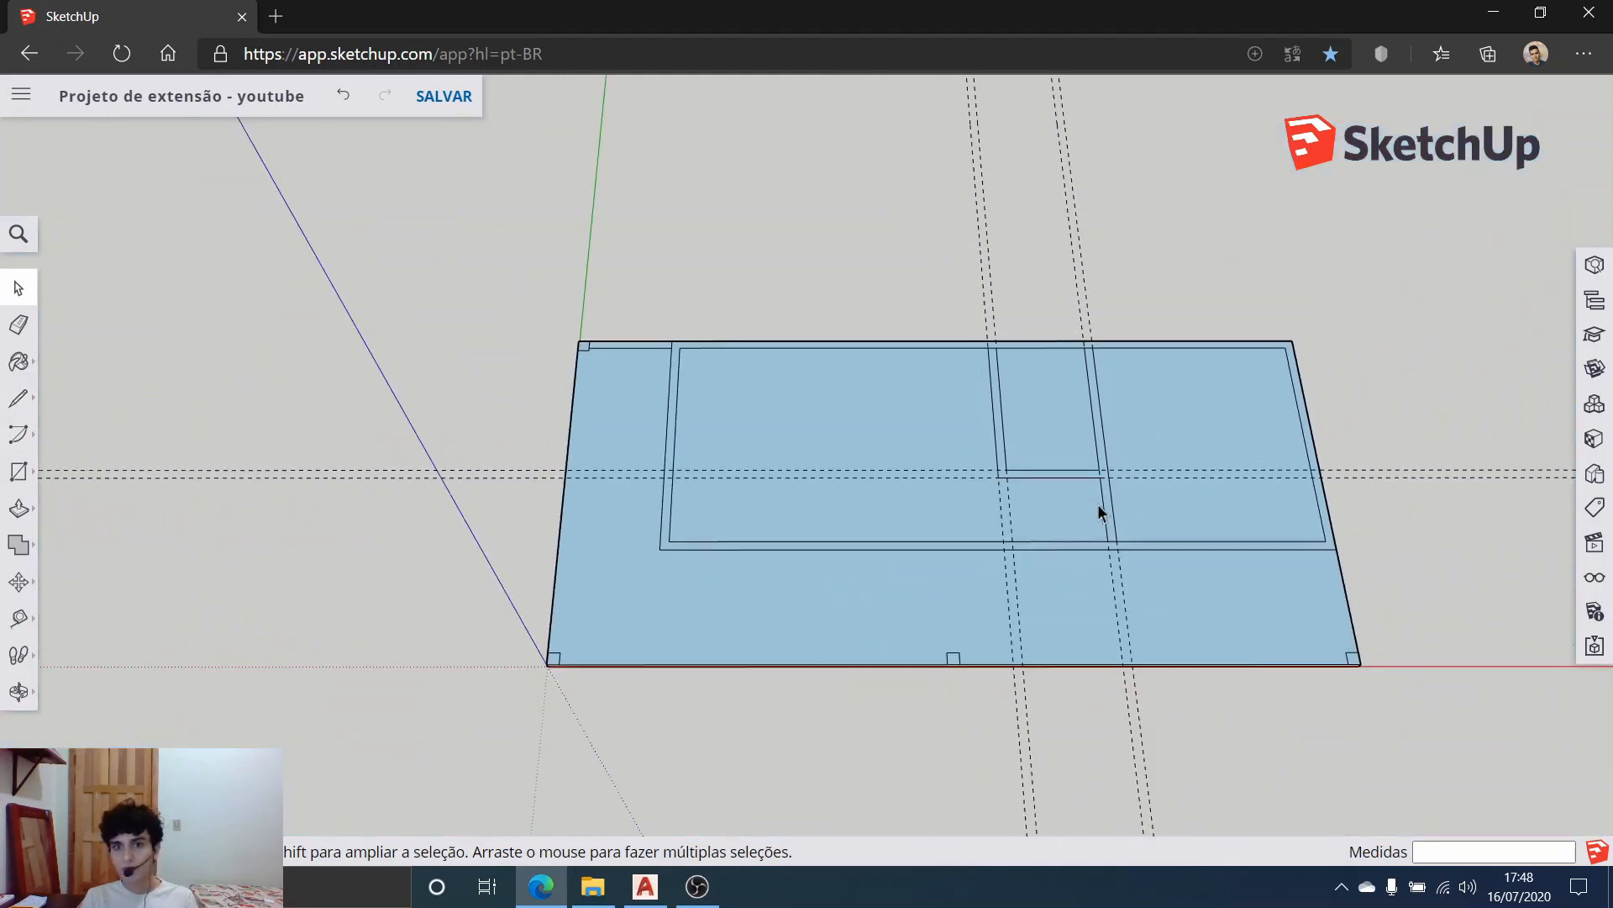
left_click_drag(1188, 295, 882, 193)
key("Delete")
left_click_drag(1425, 513, 1368, 378)
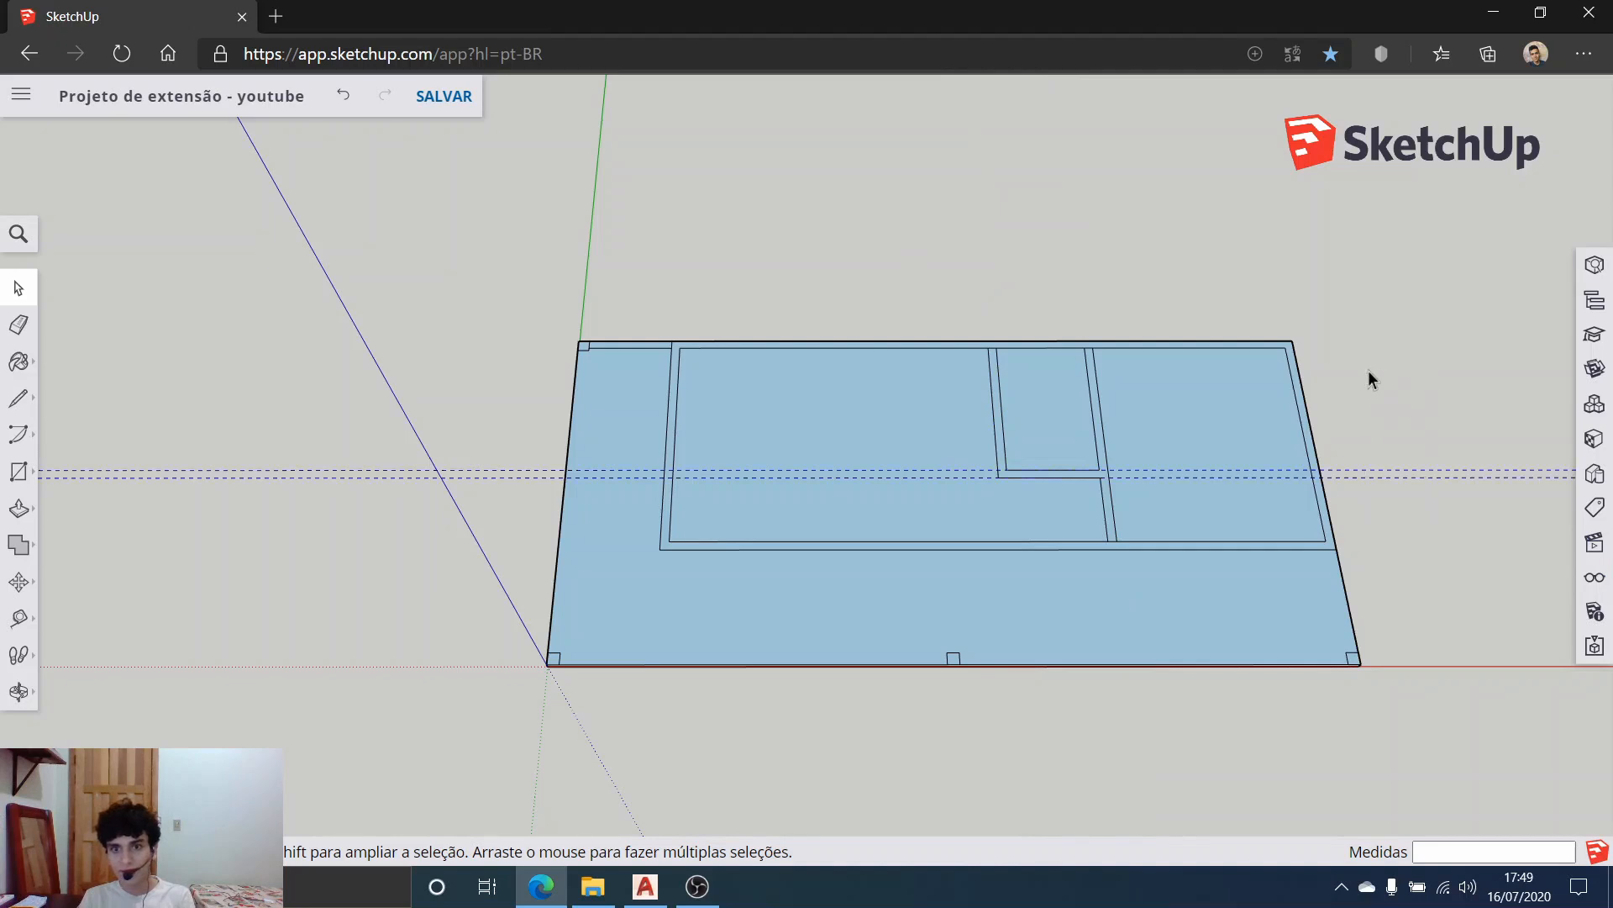
Step: Erase the short segment of the front wall's inner line where the dividing wall meets it
scroll(1252, 514, "up", 6)
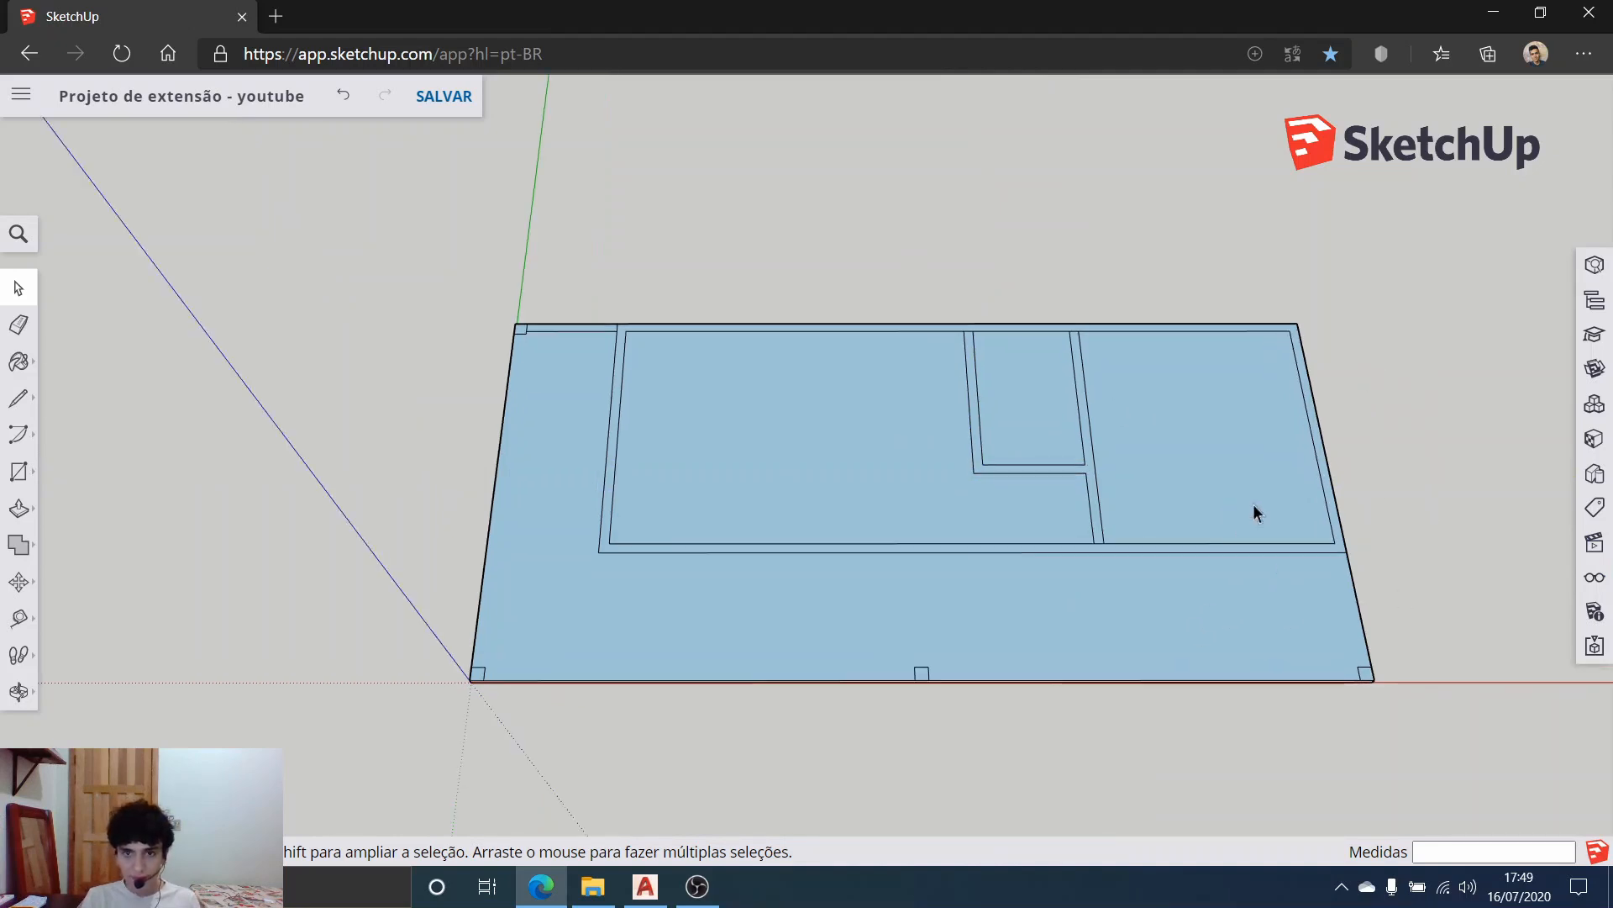
scroll(930, 572, "up", 5)
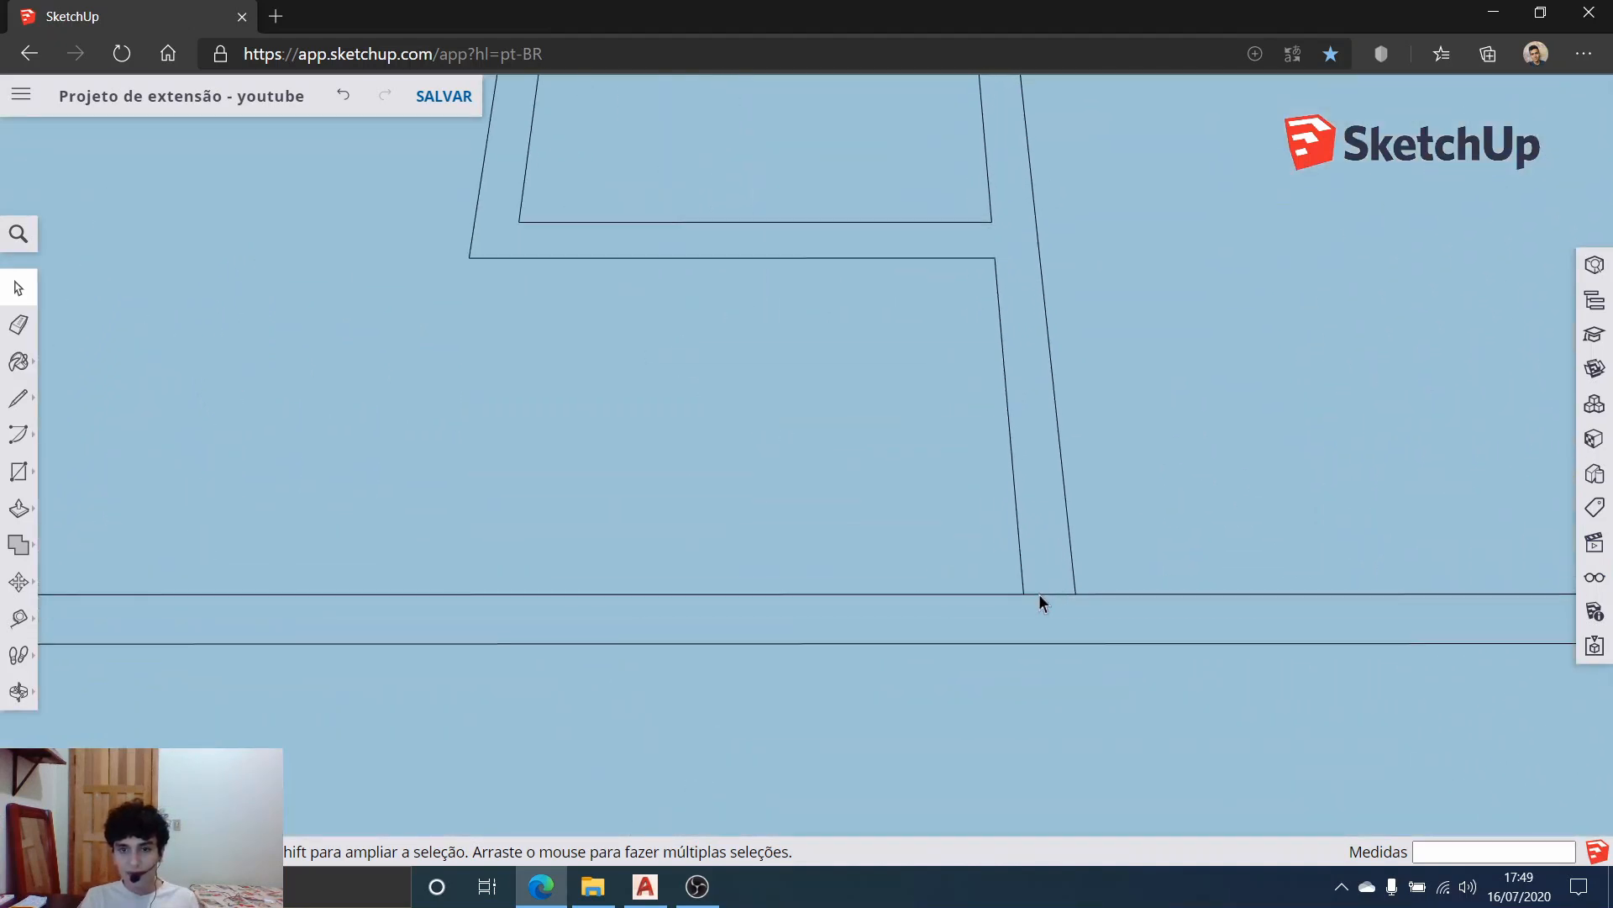
scroll(576, 547, "down", 5)
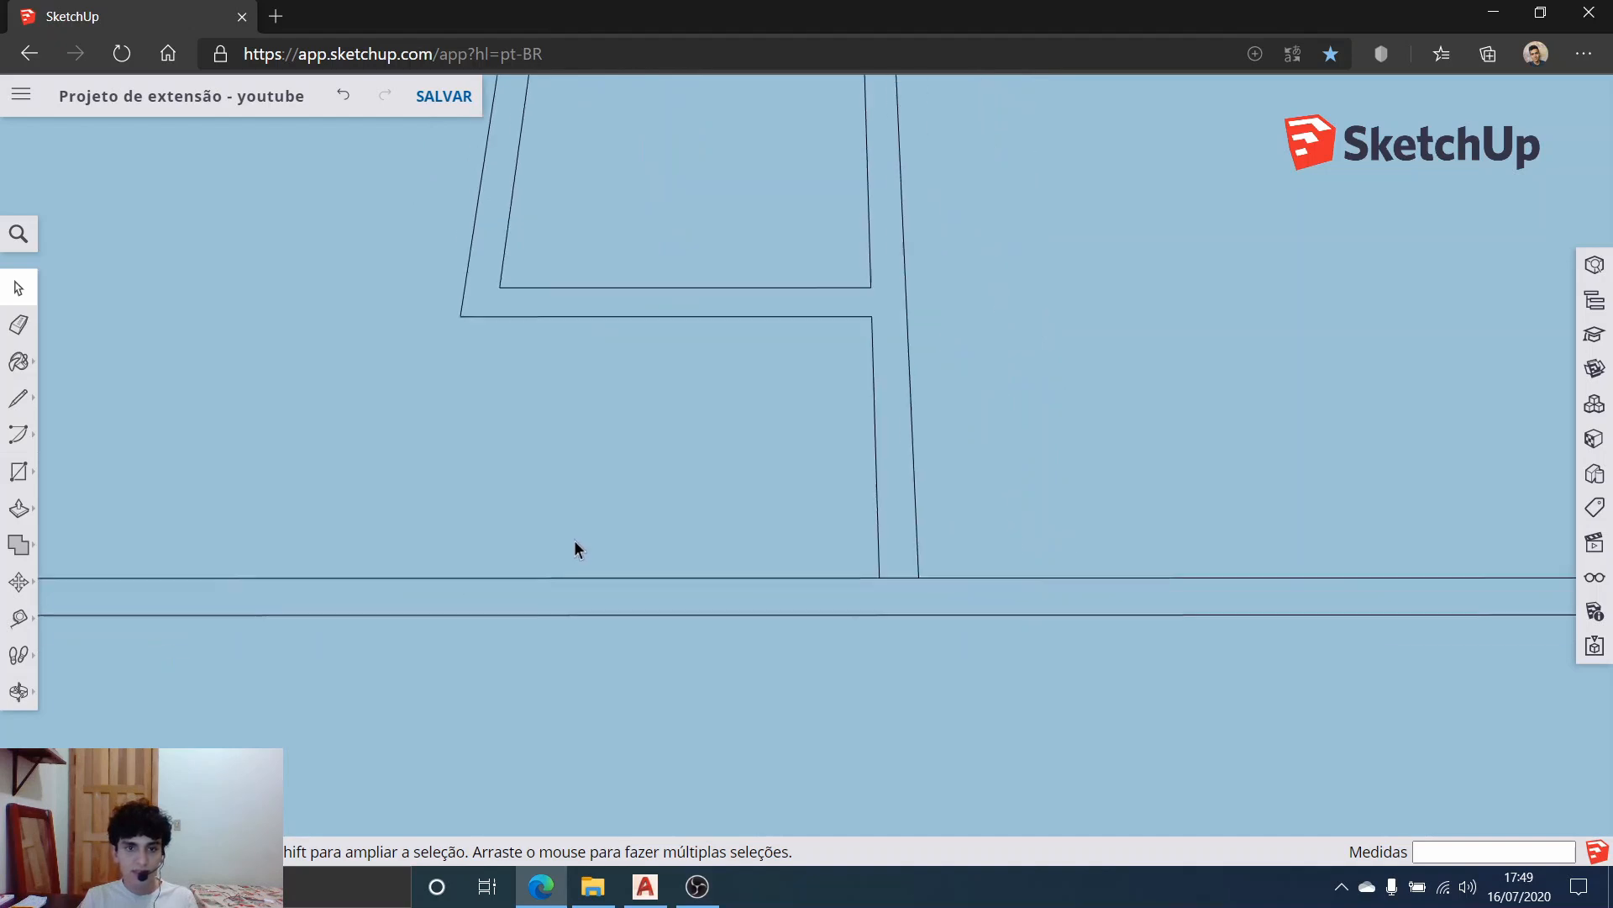
scroll(587, 536, "up", 6)
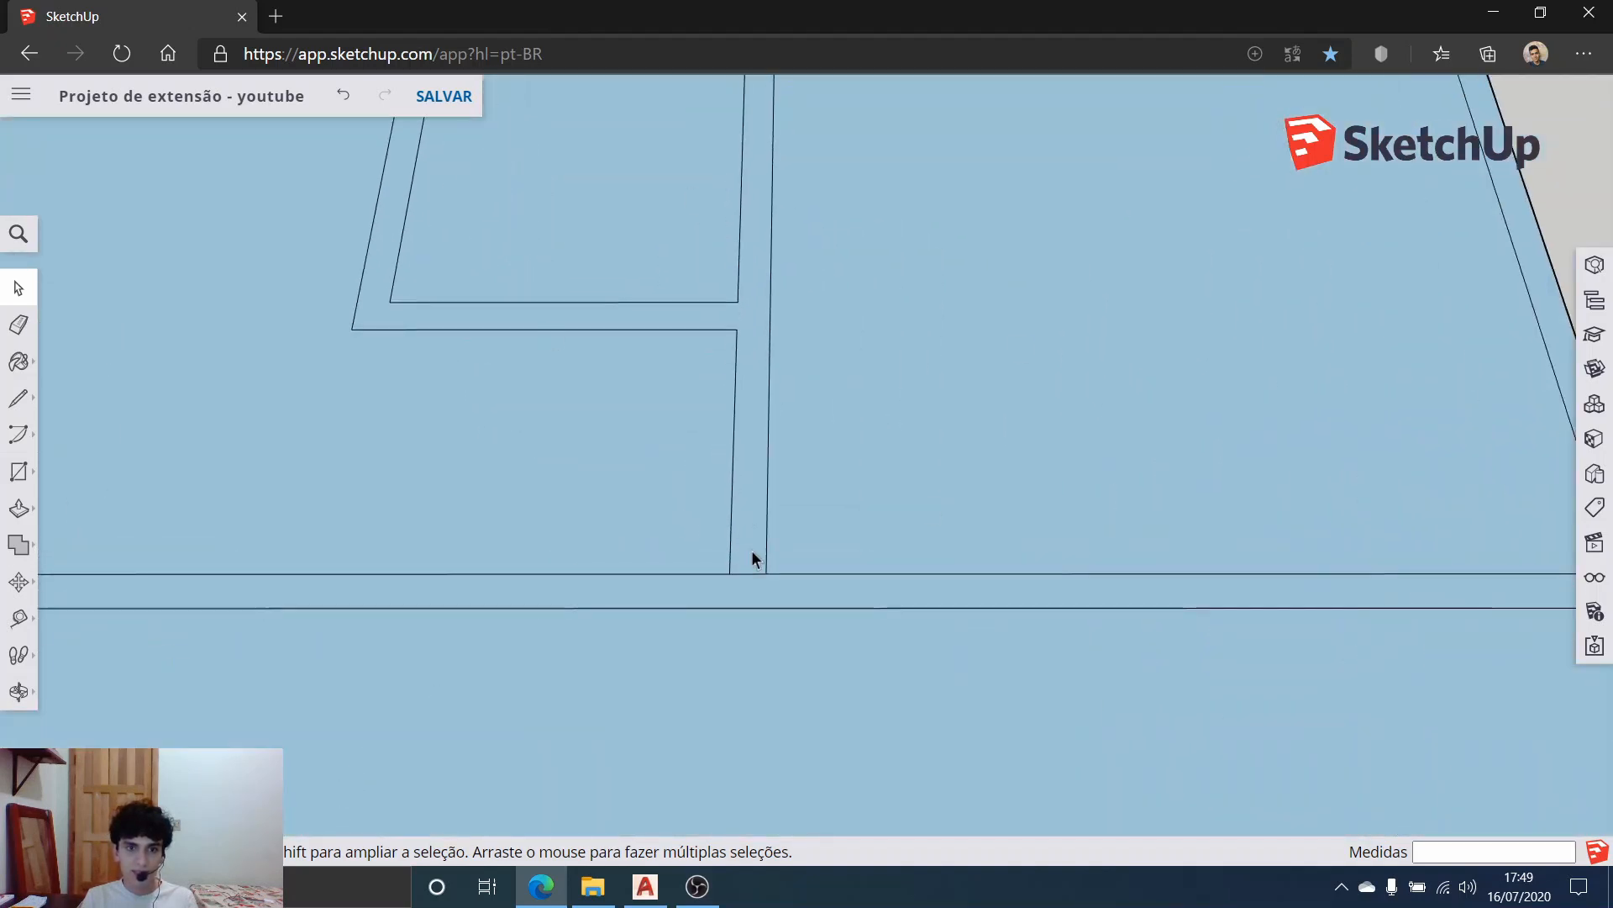
scroll(644, 479, "down", 4)
scroll(694, 497, "up", 5)
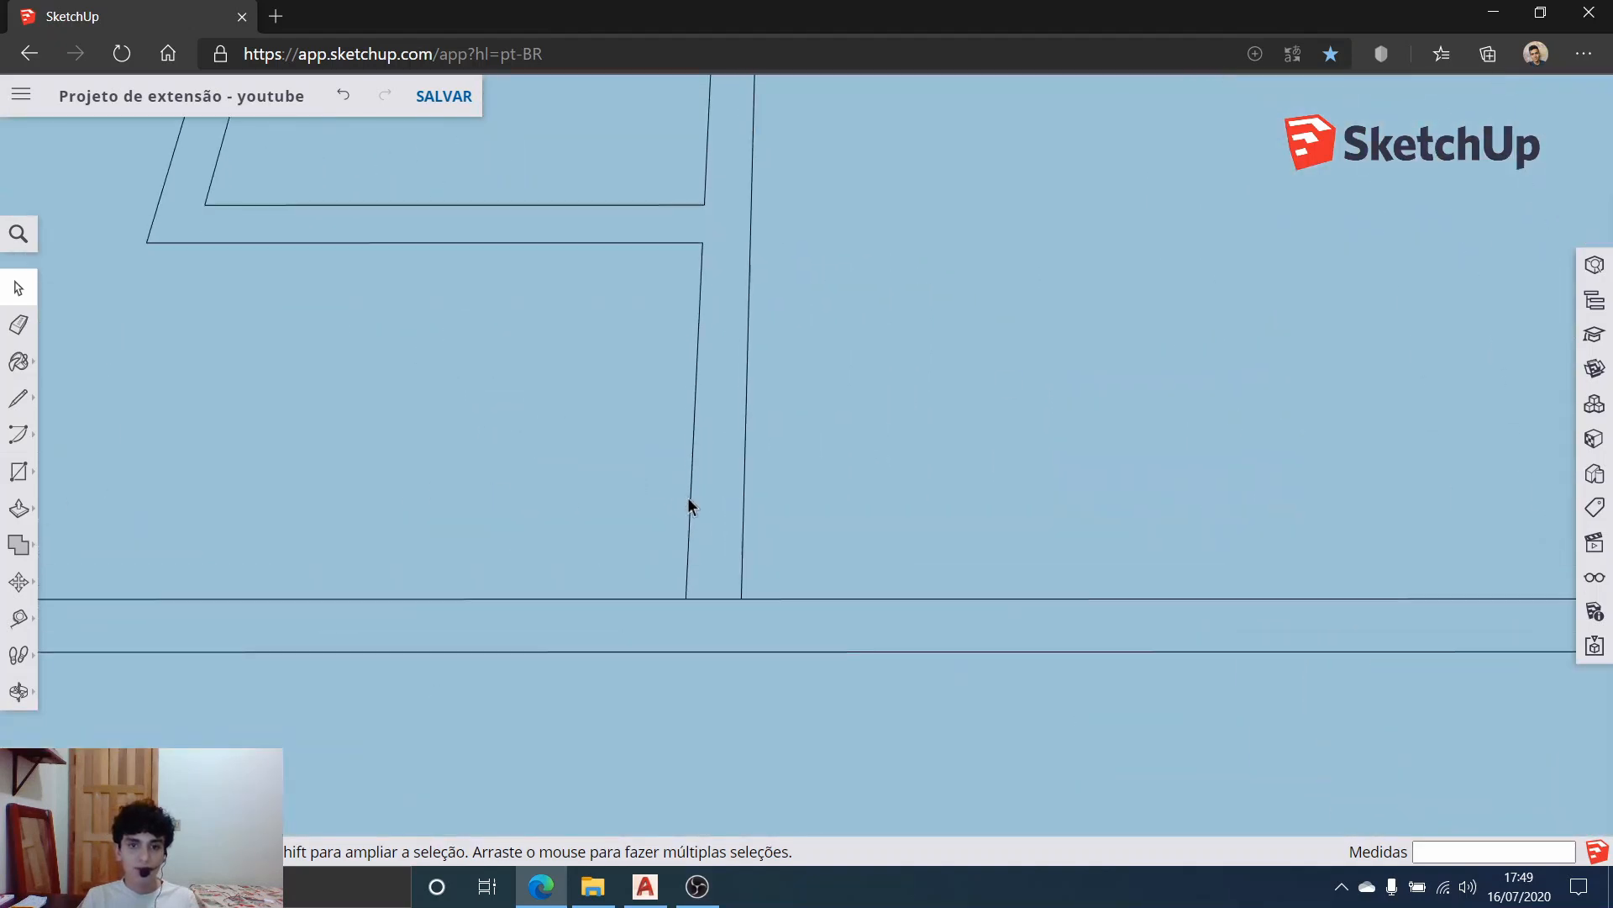
scroll(689, 504, "up", 3)
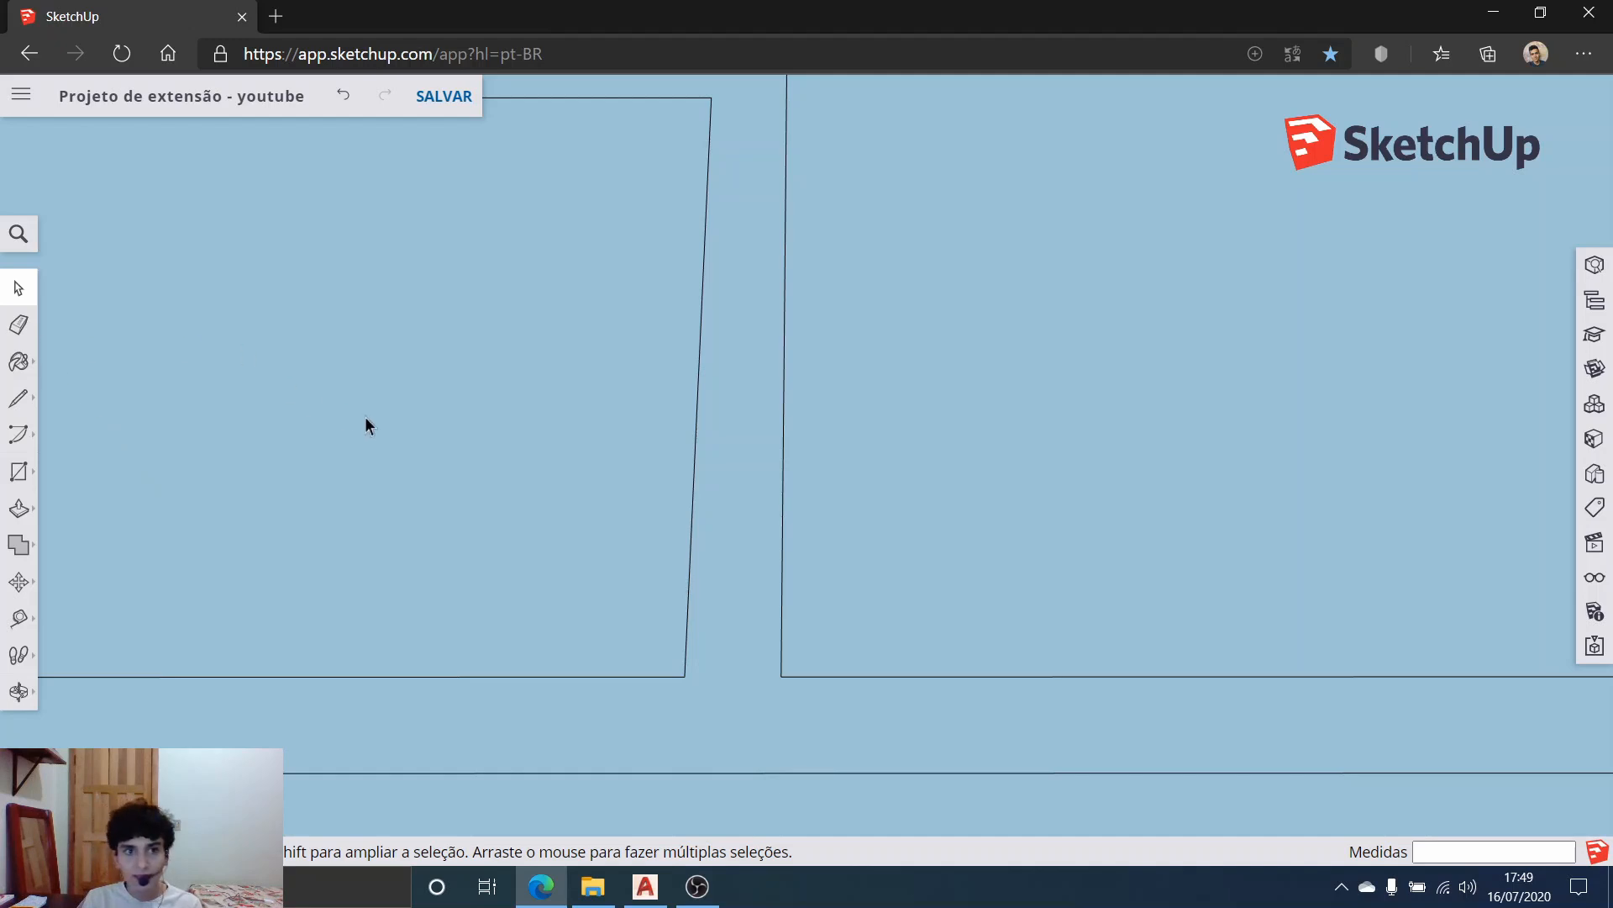
Step: Erase the two short segments of the back wall's inner line where the small room's side walls meet it
scroll(380, 446, "down", 5)
scroll(354, 255, "up", 2)
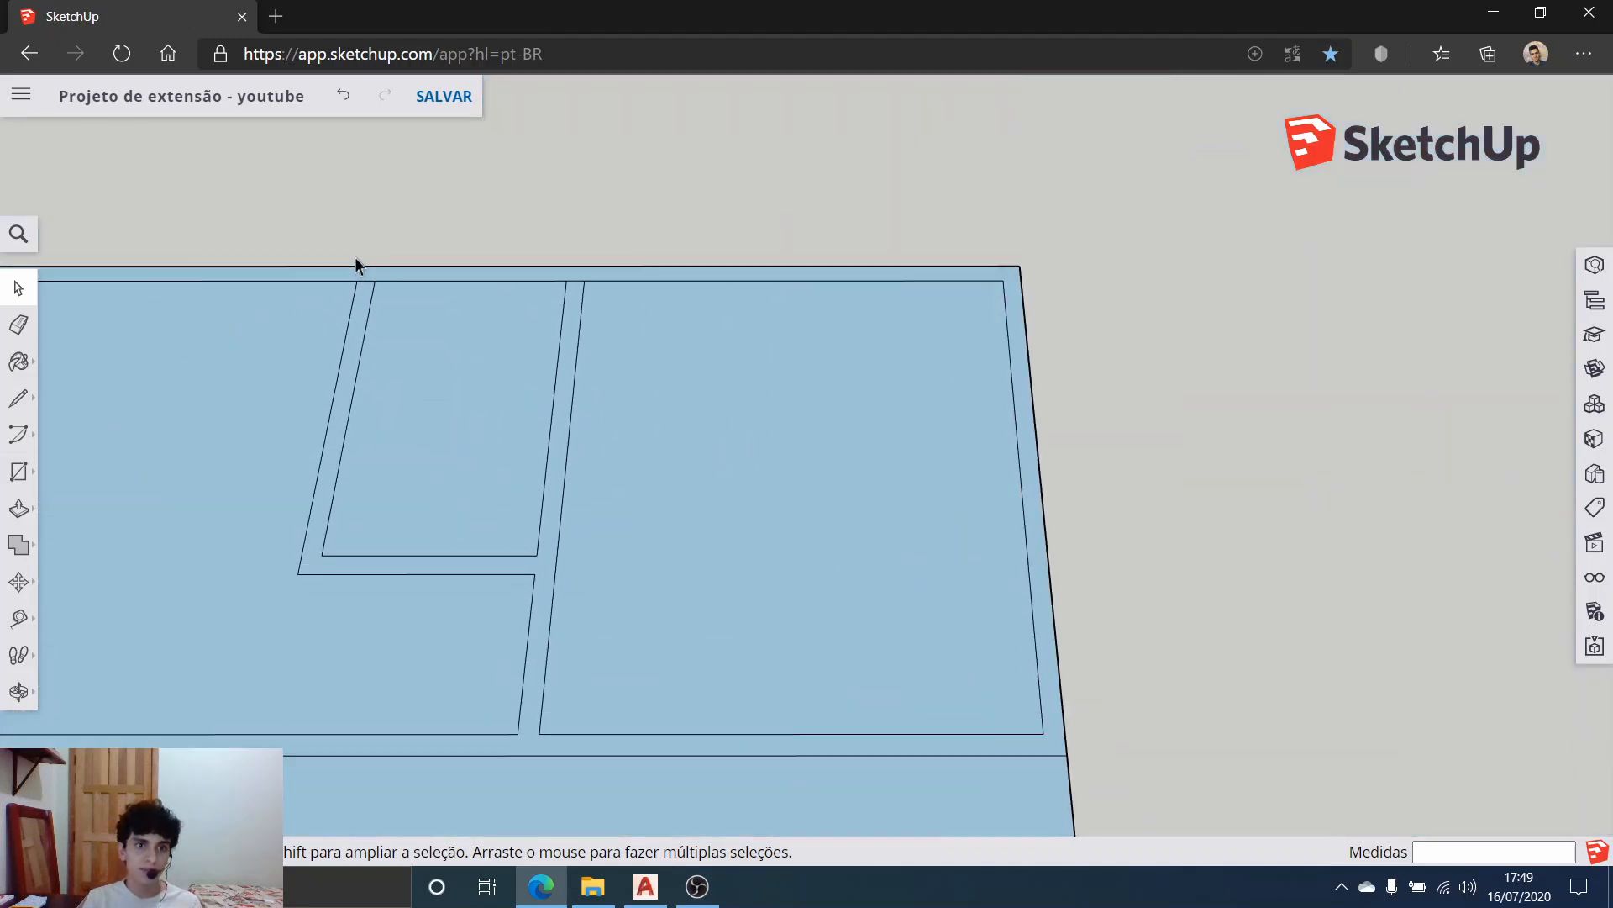
scroll(355, 255, "up", 3)
left_click(25, 324)
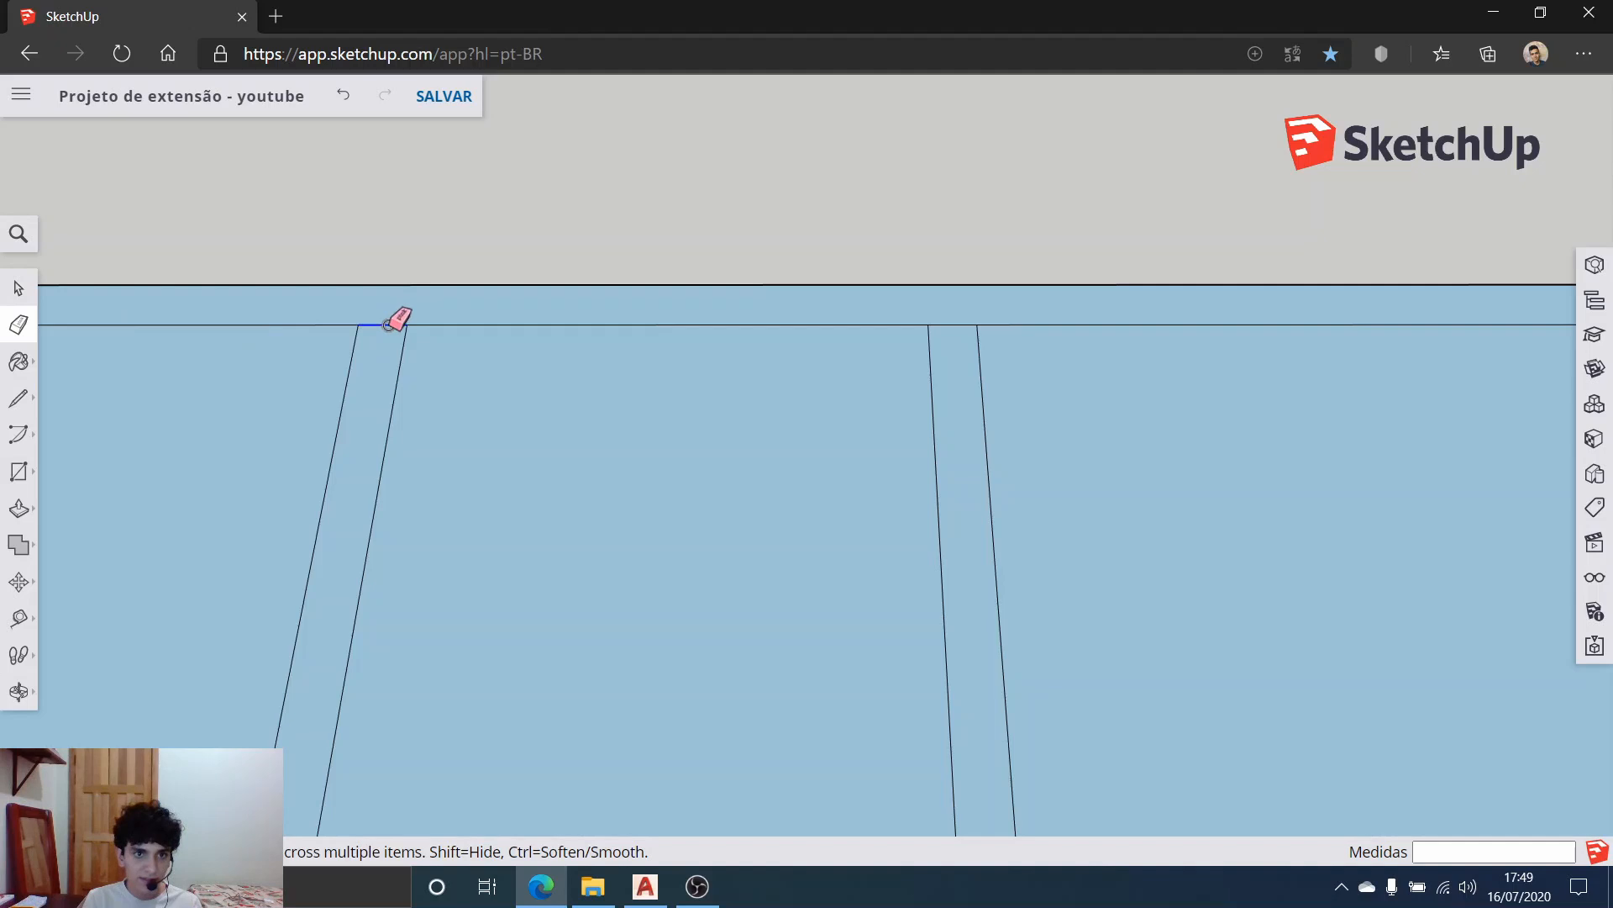
left_click(388, 324)
left_click(958, 325)
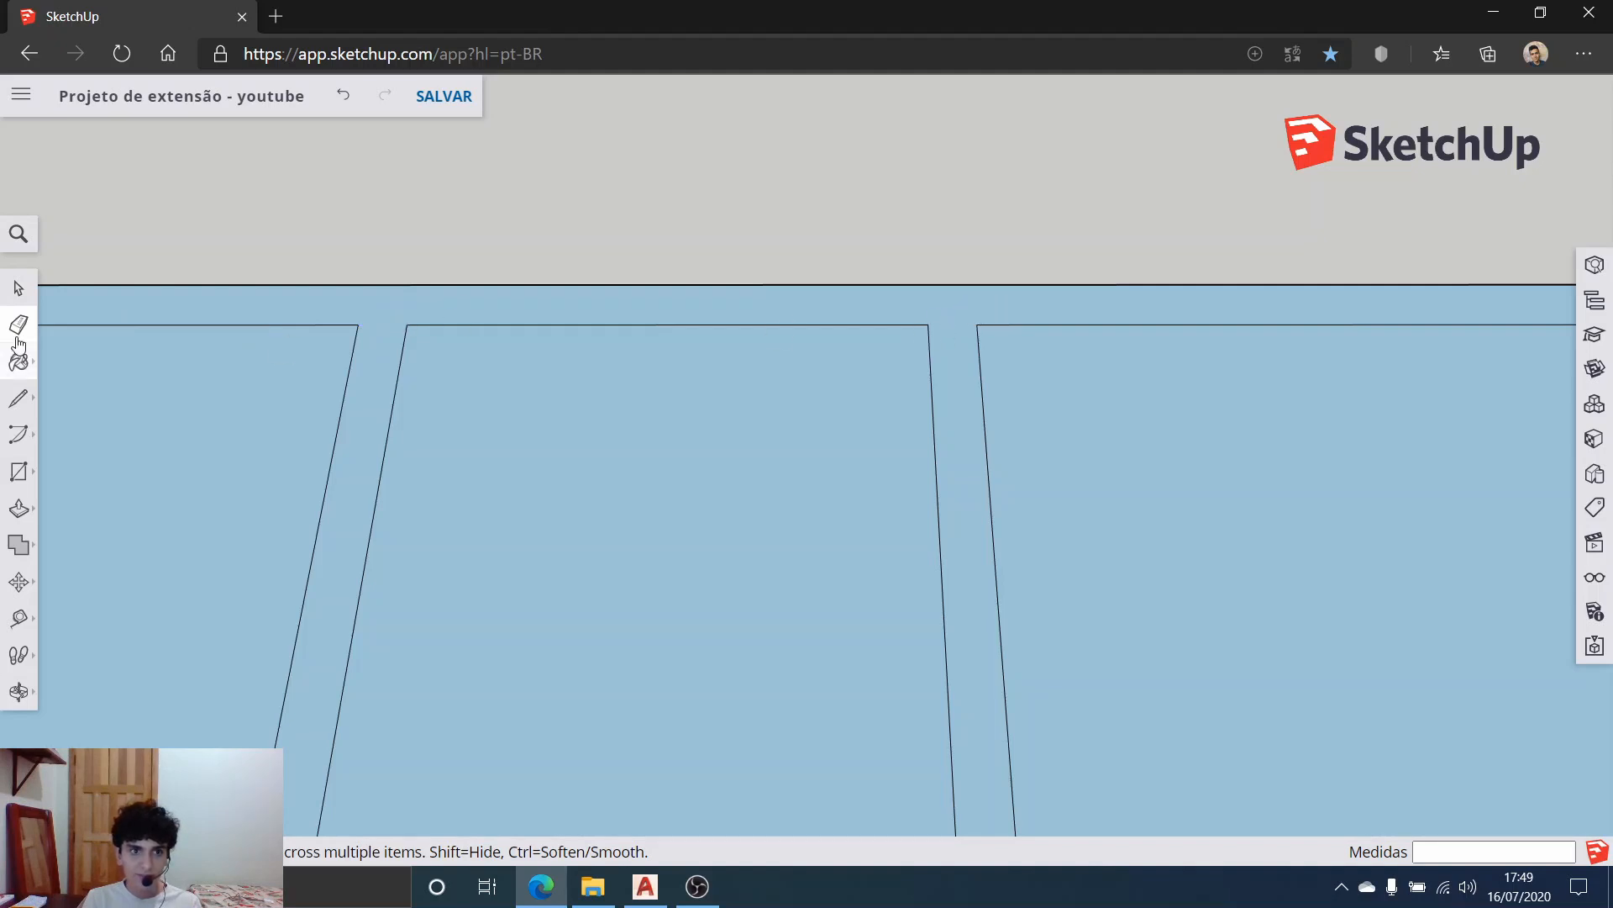
left_click(19, 288)
Step: Place a guide inside the small room, parallel to the wall it shares with the end room
scroll(301, 412, "down", 10)
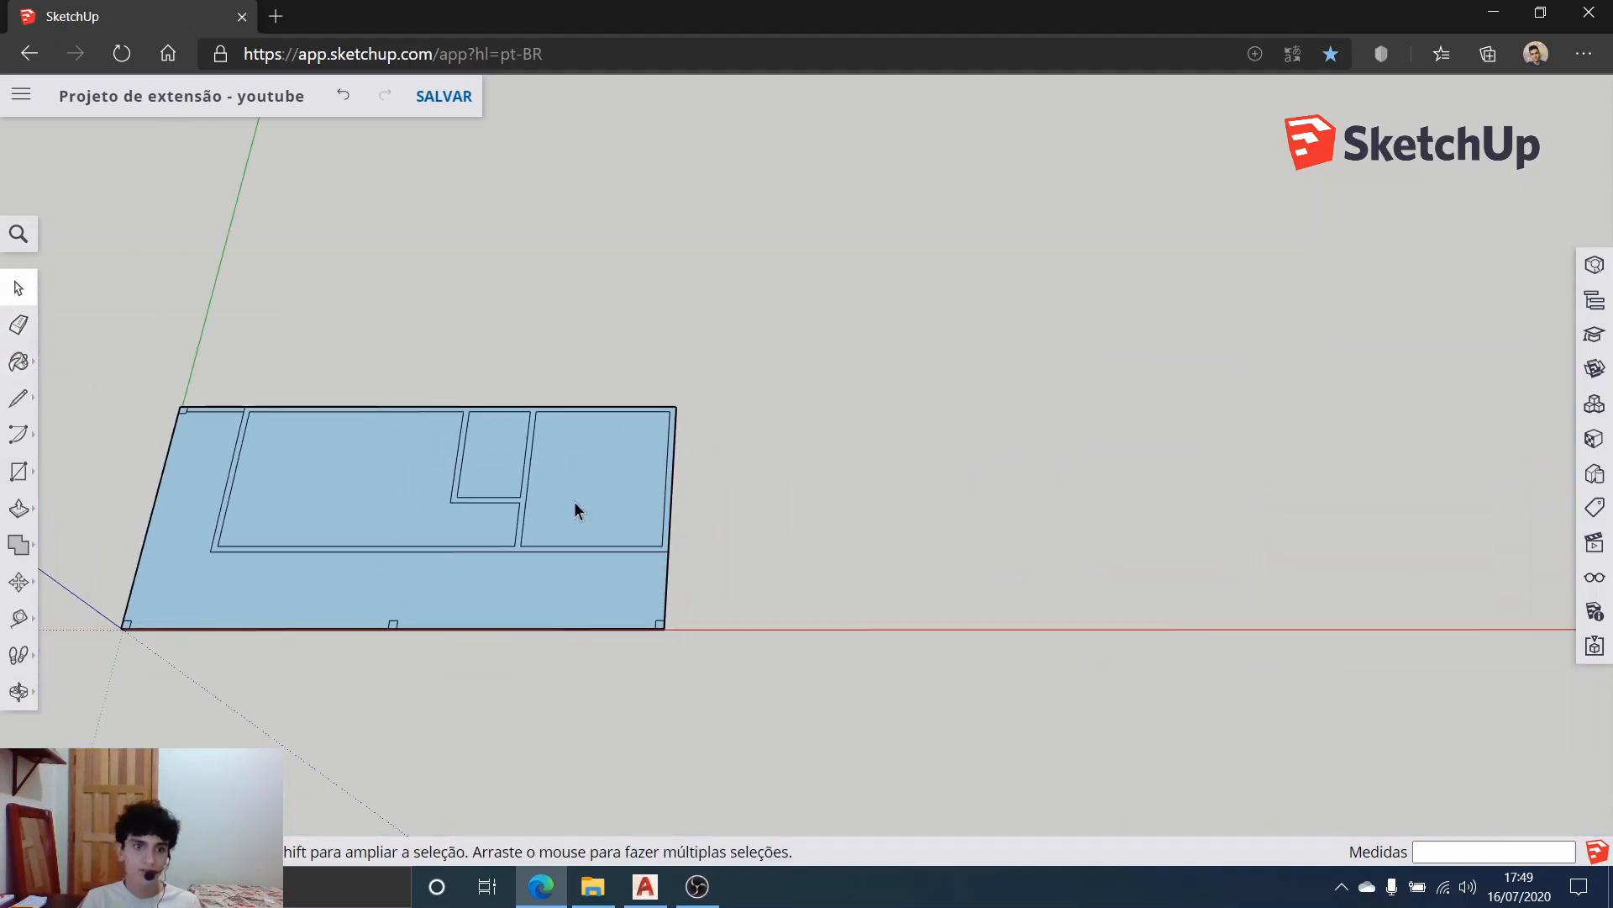
middle_click_drag(575, 504, 275, 432)
scroll(273, 366, "up", 6)
middle_click_drag(415, 401, 553, 401)
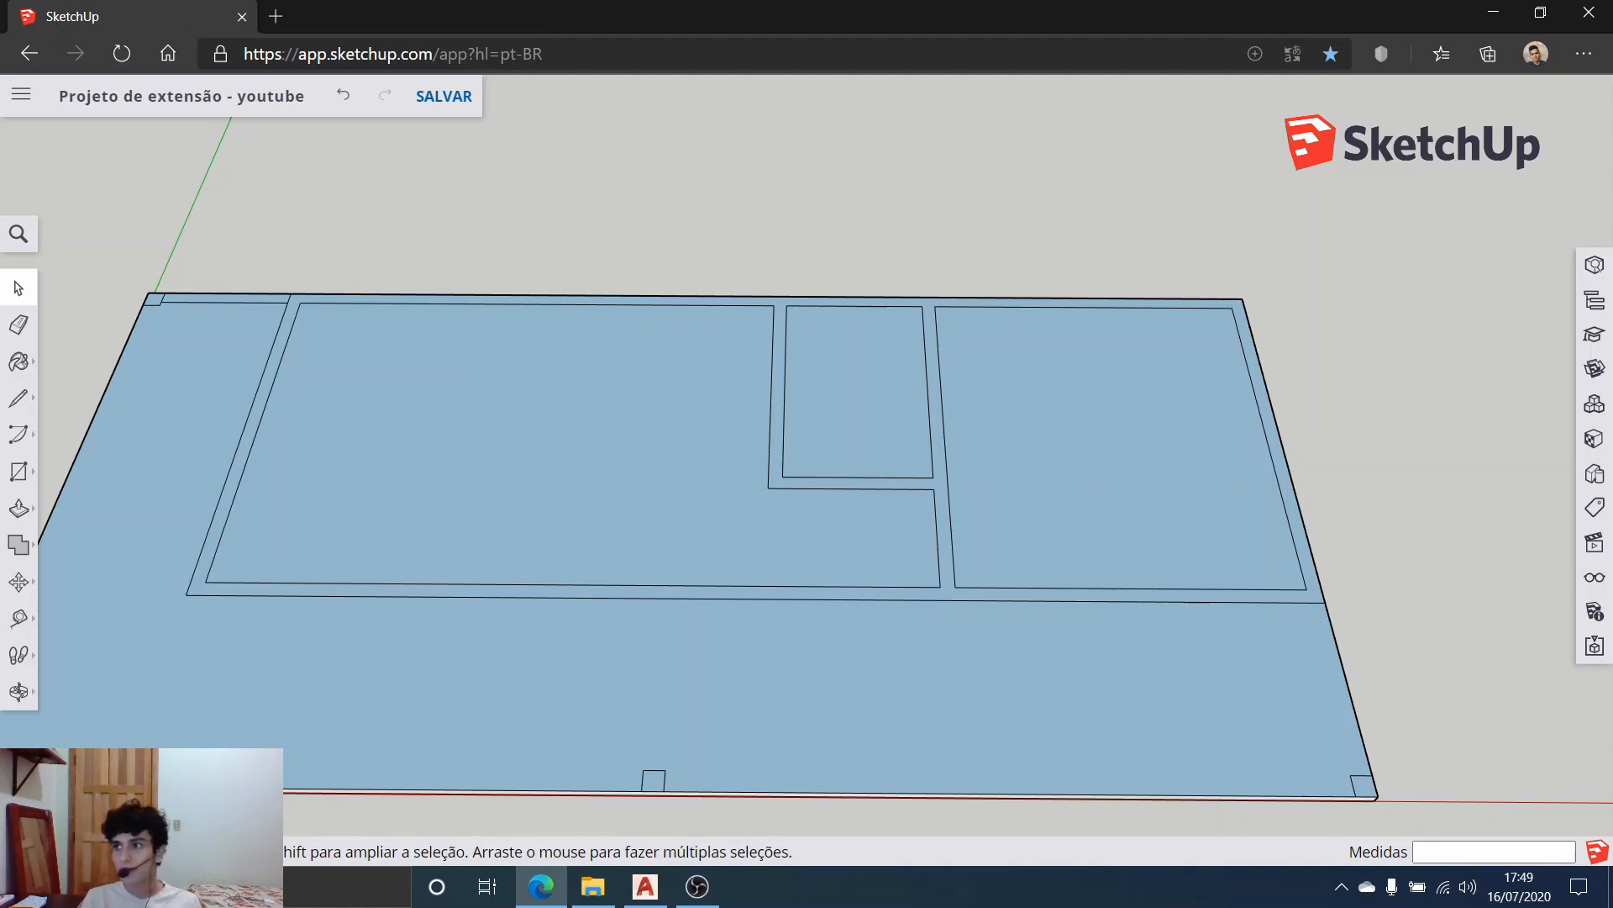
key("alt+Tab")
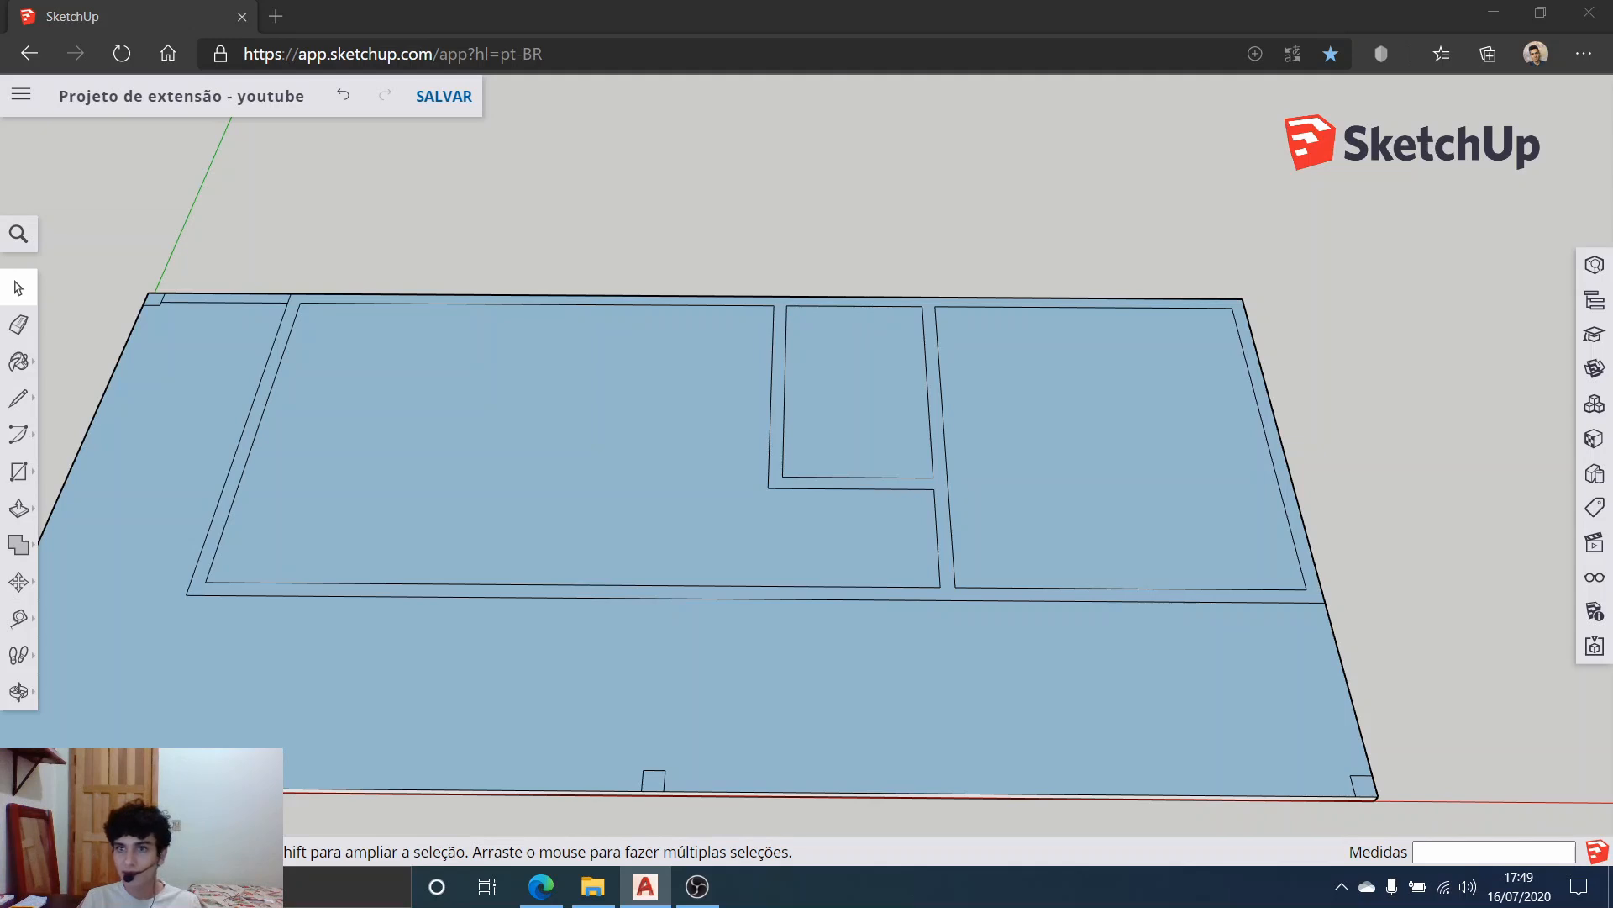
scroll(879, 252, "up", 6)
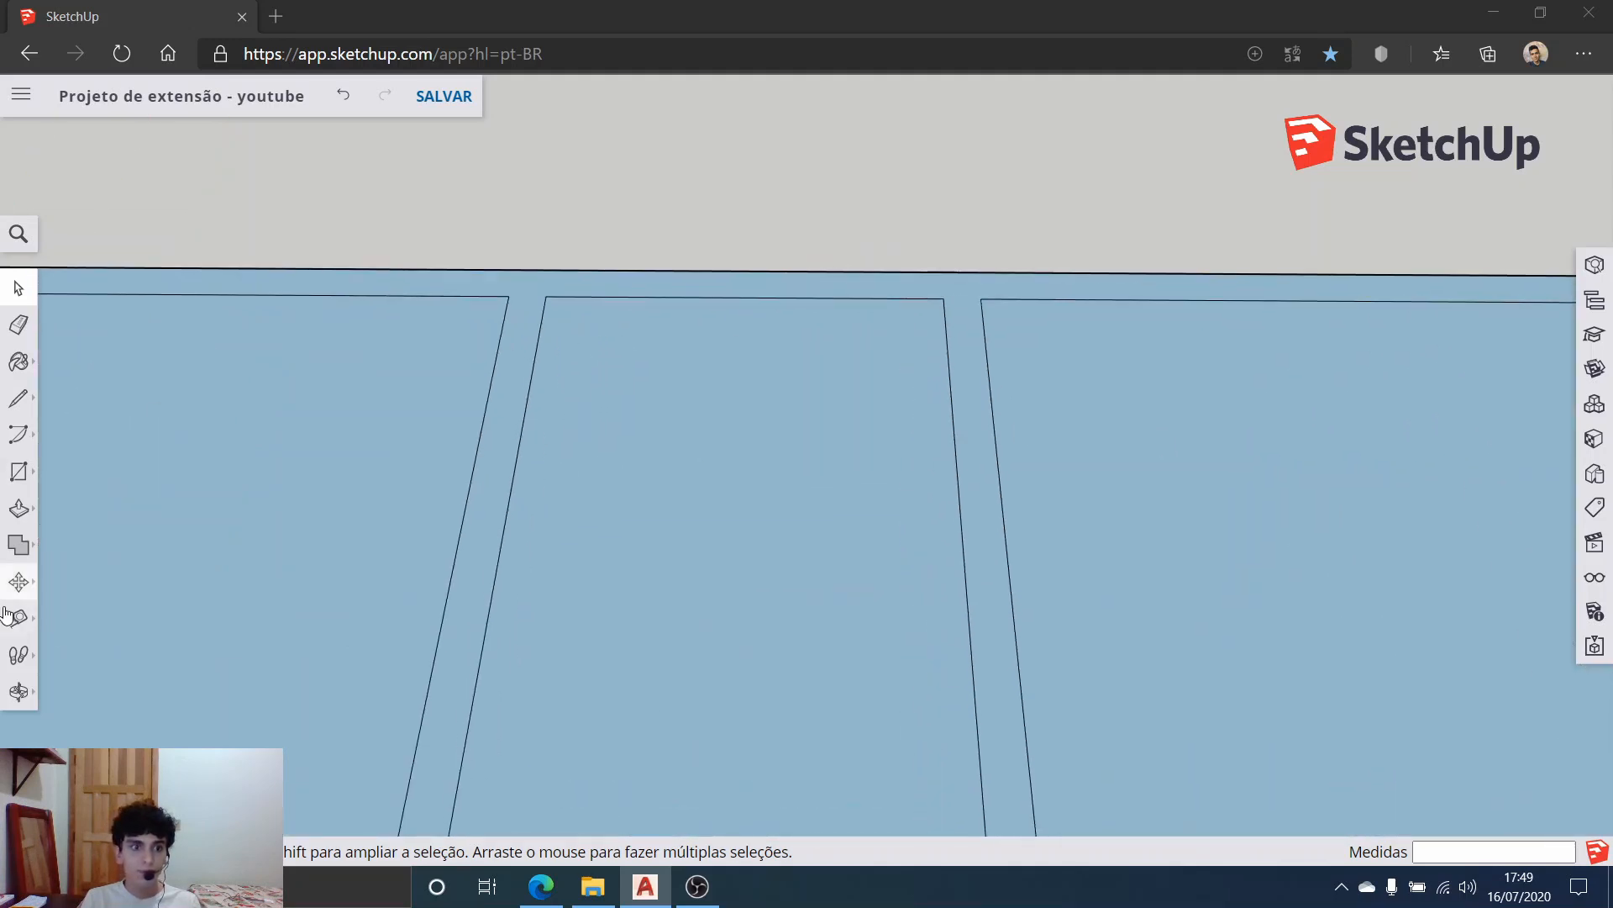
left_click(63, 598)
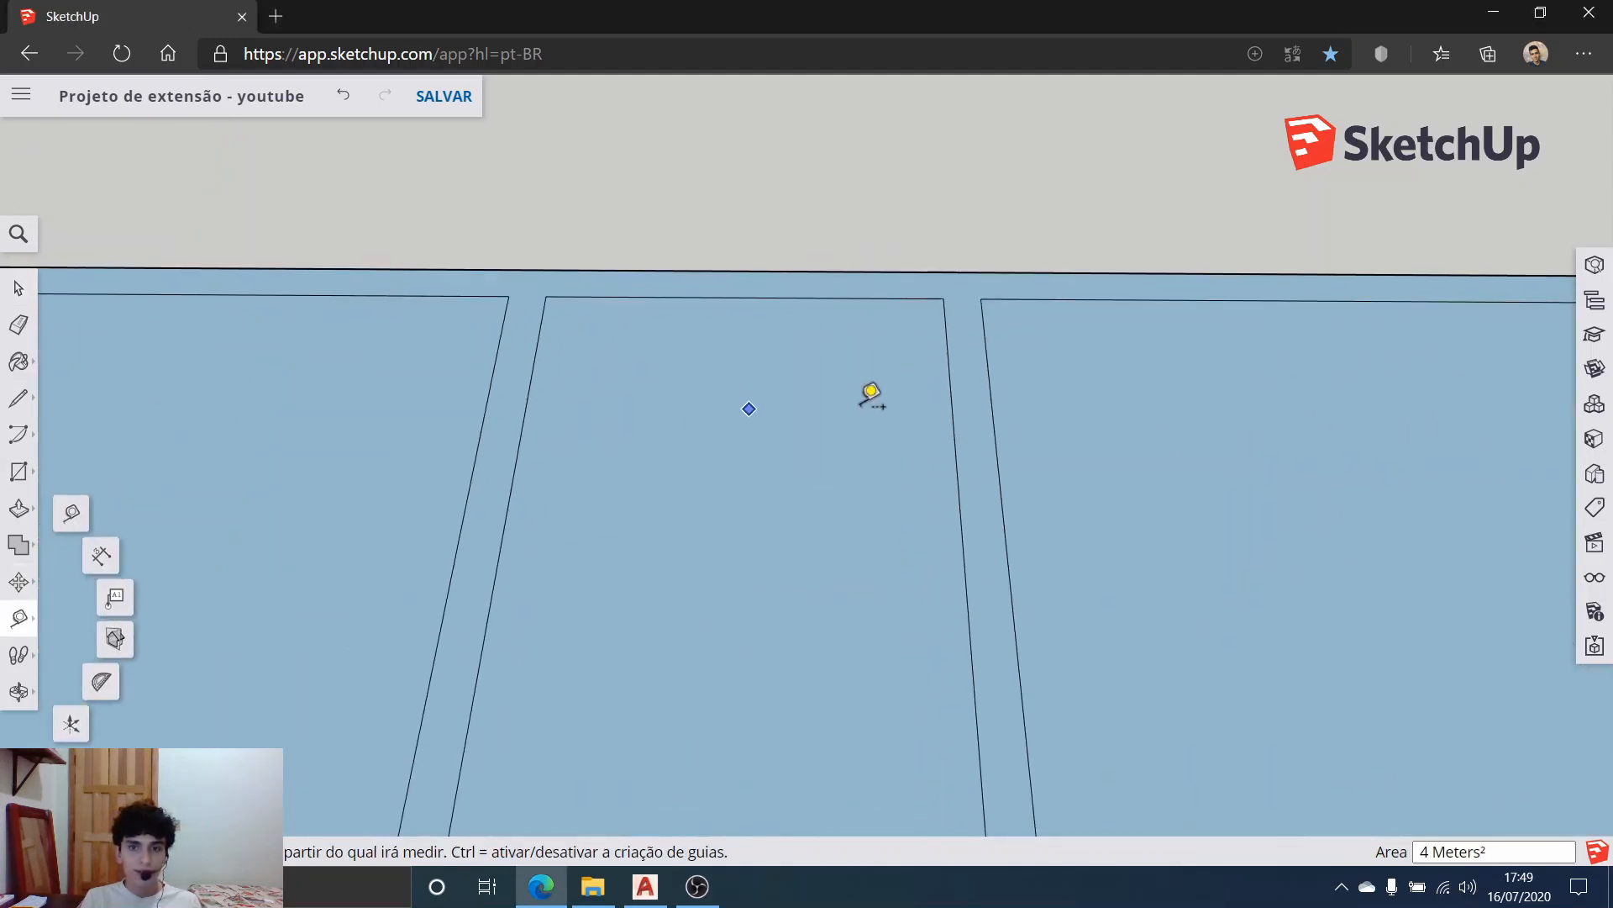
left_click(953, 424)
left_click(908, 428)
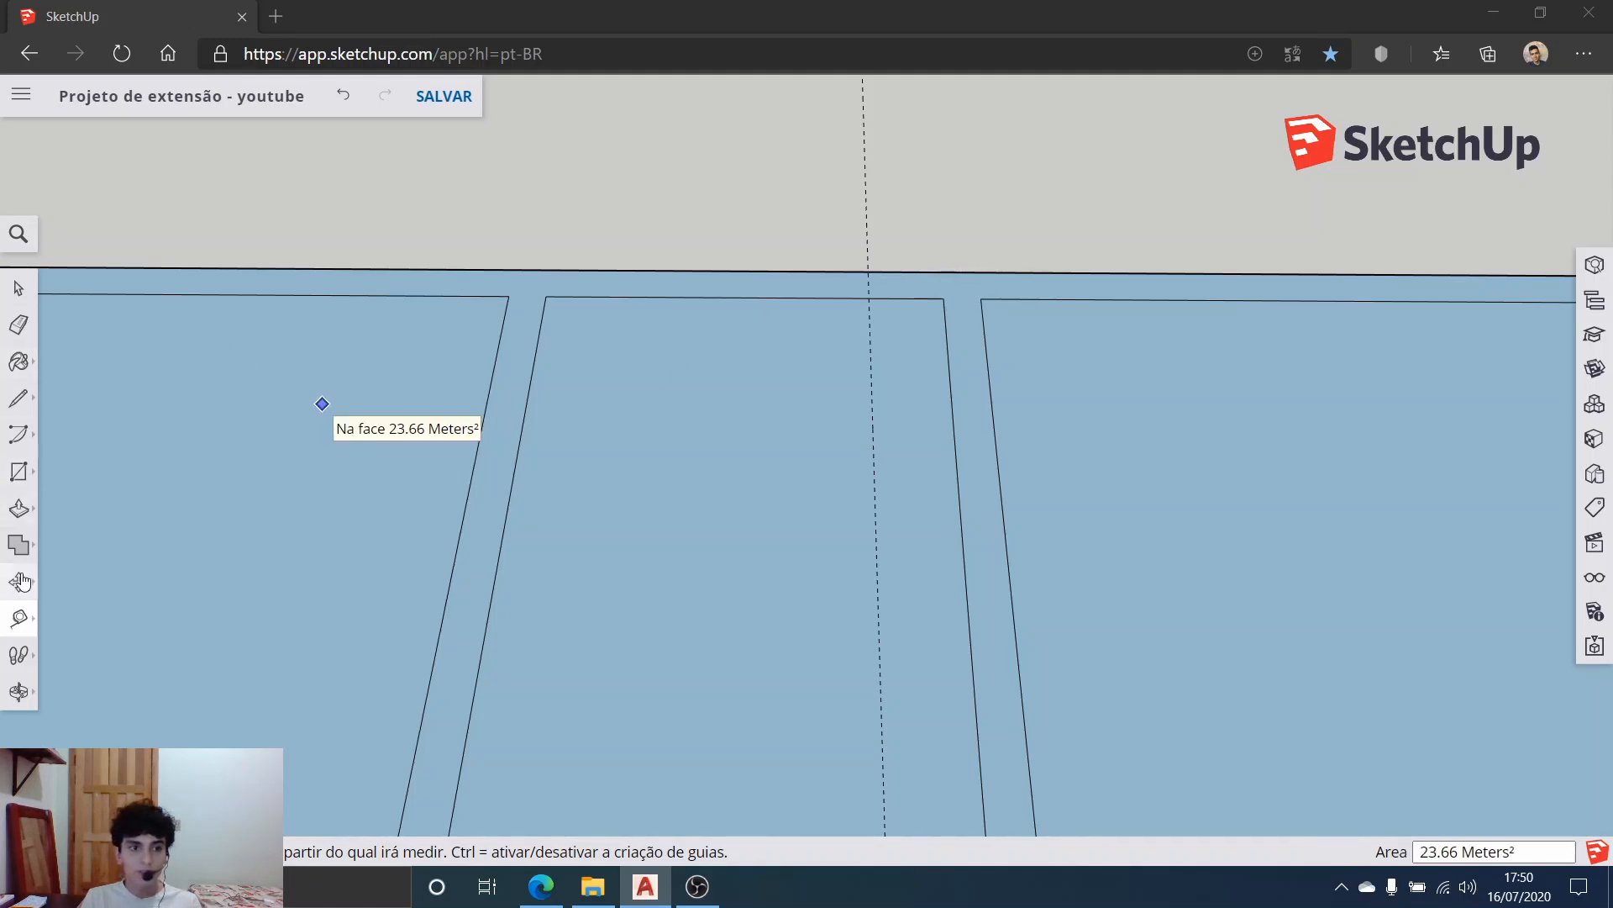
Step: Place a second guide 1 m from the latest one, toward the small room's opposite side wall
left_click(5, 627)
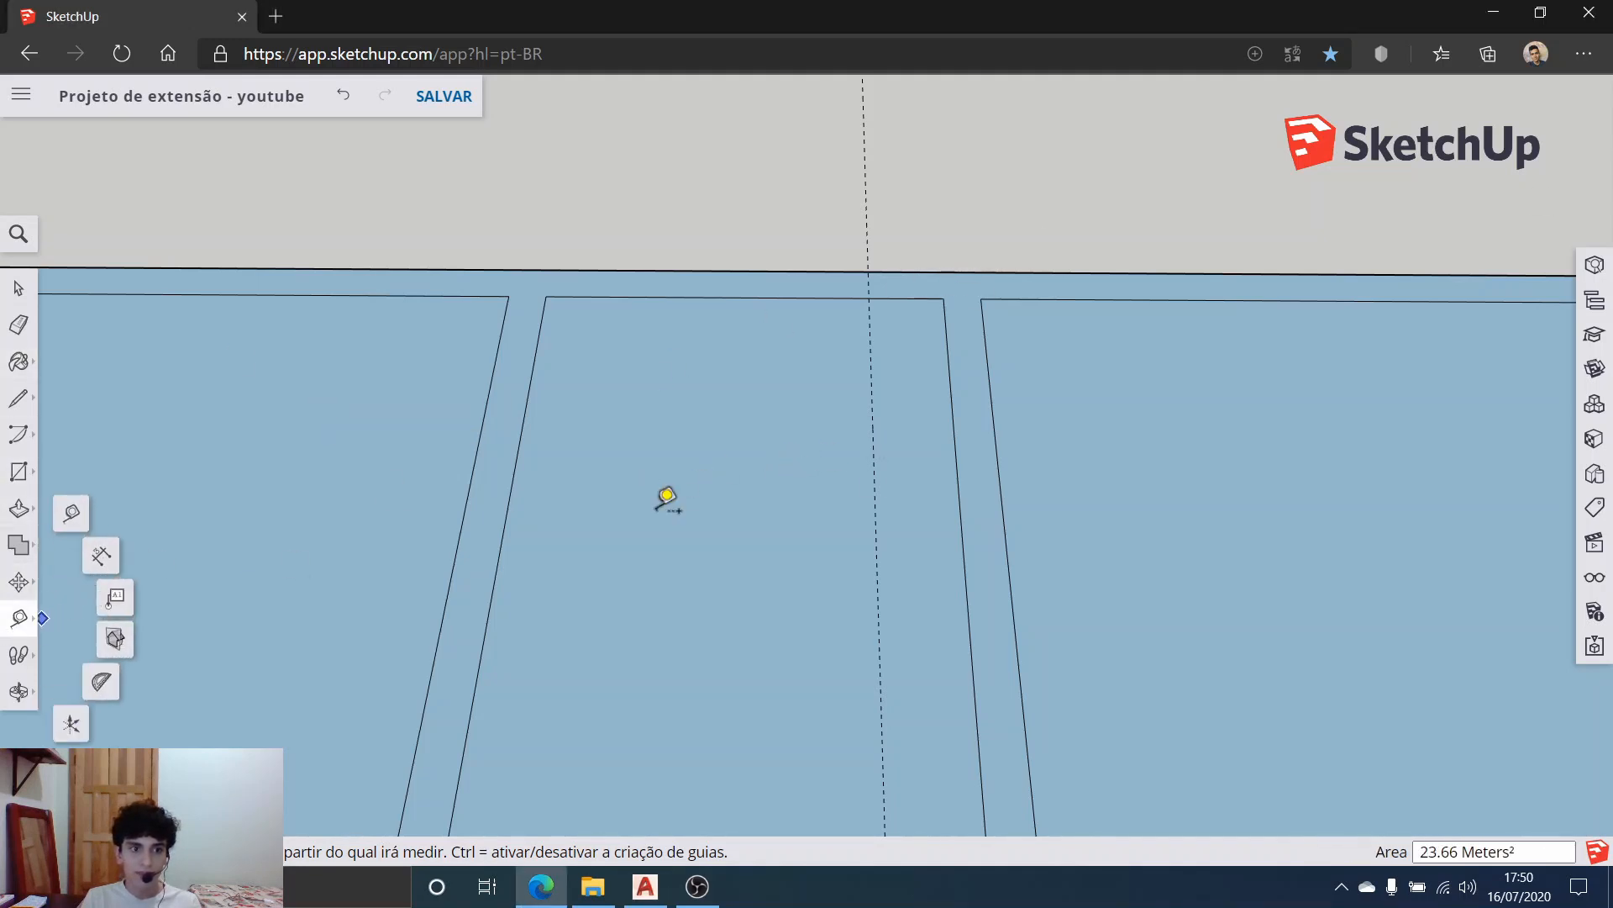
left_click(875, 490)
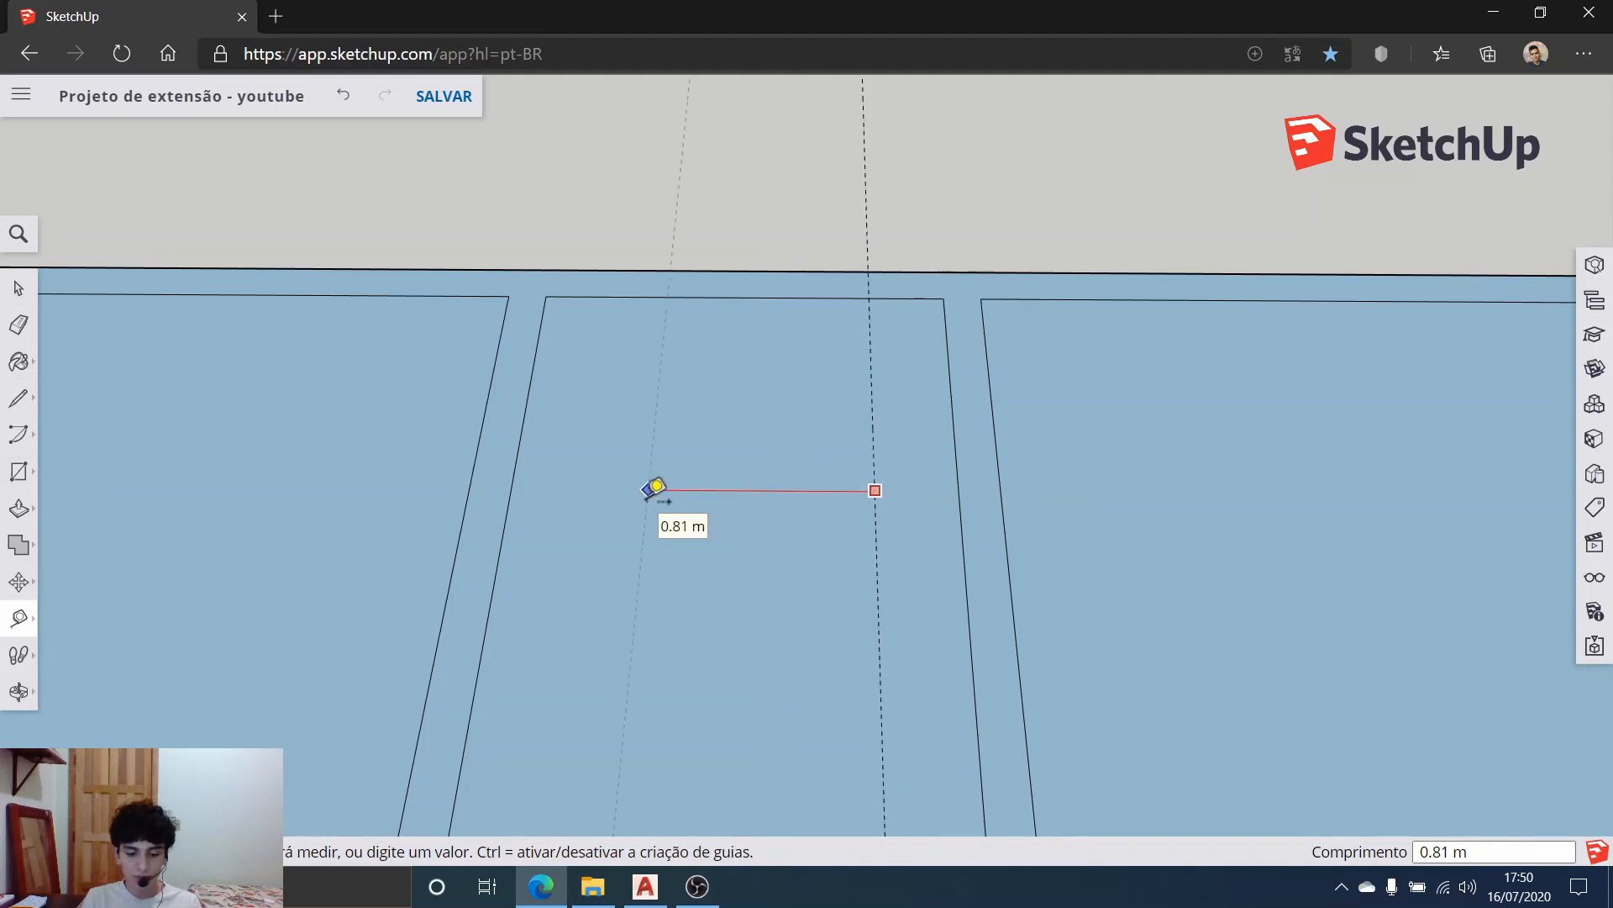
type("1")
key("Return")
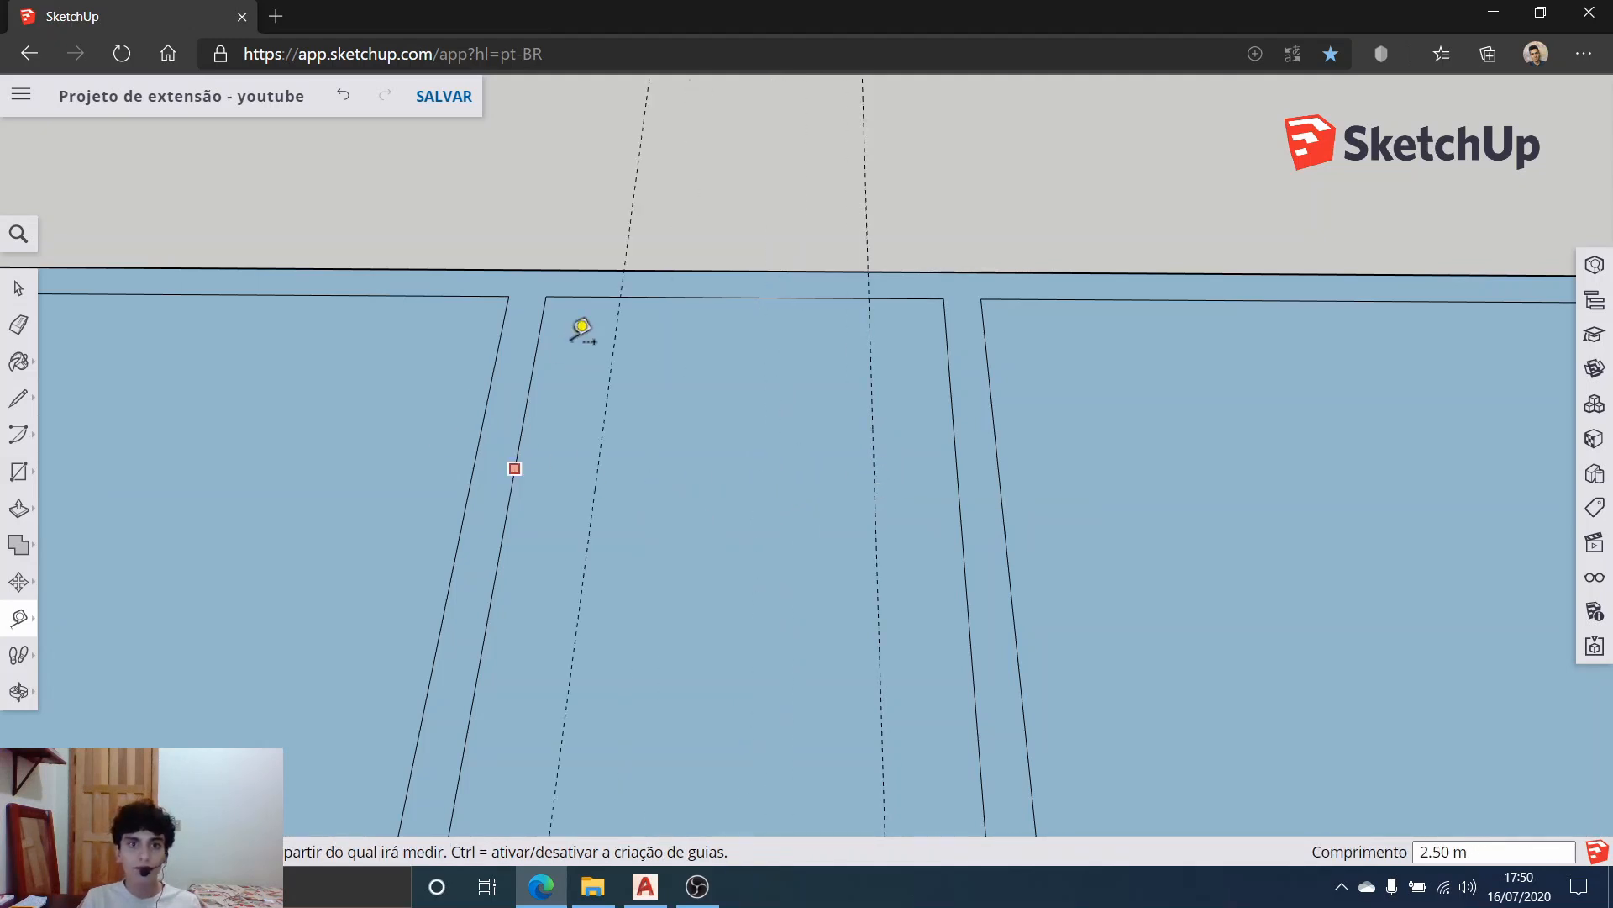
Step: Draw two lines across the small room's back wall along the guides to mark the opening, and remove both guides
scroll(663, 209, "up", 5)
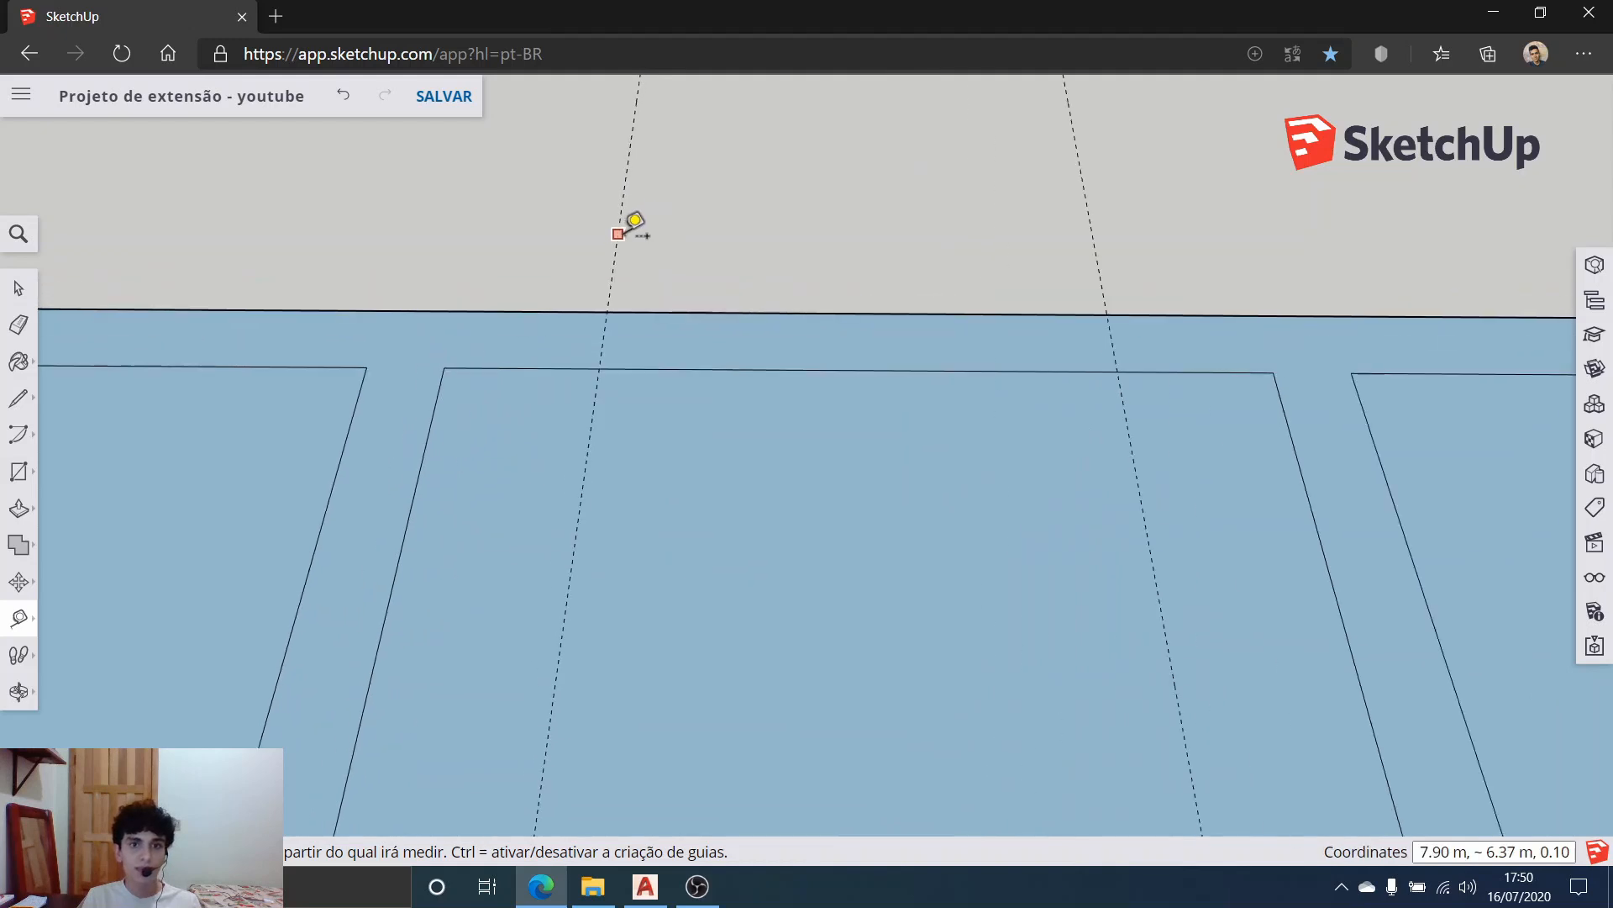
left_click(18, 397)
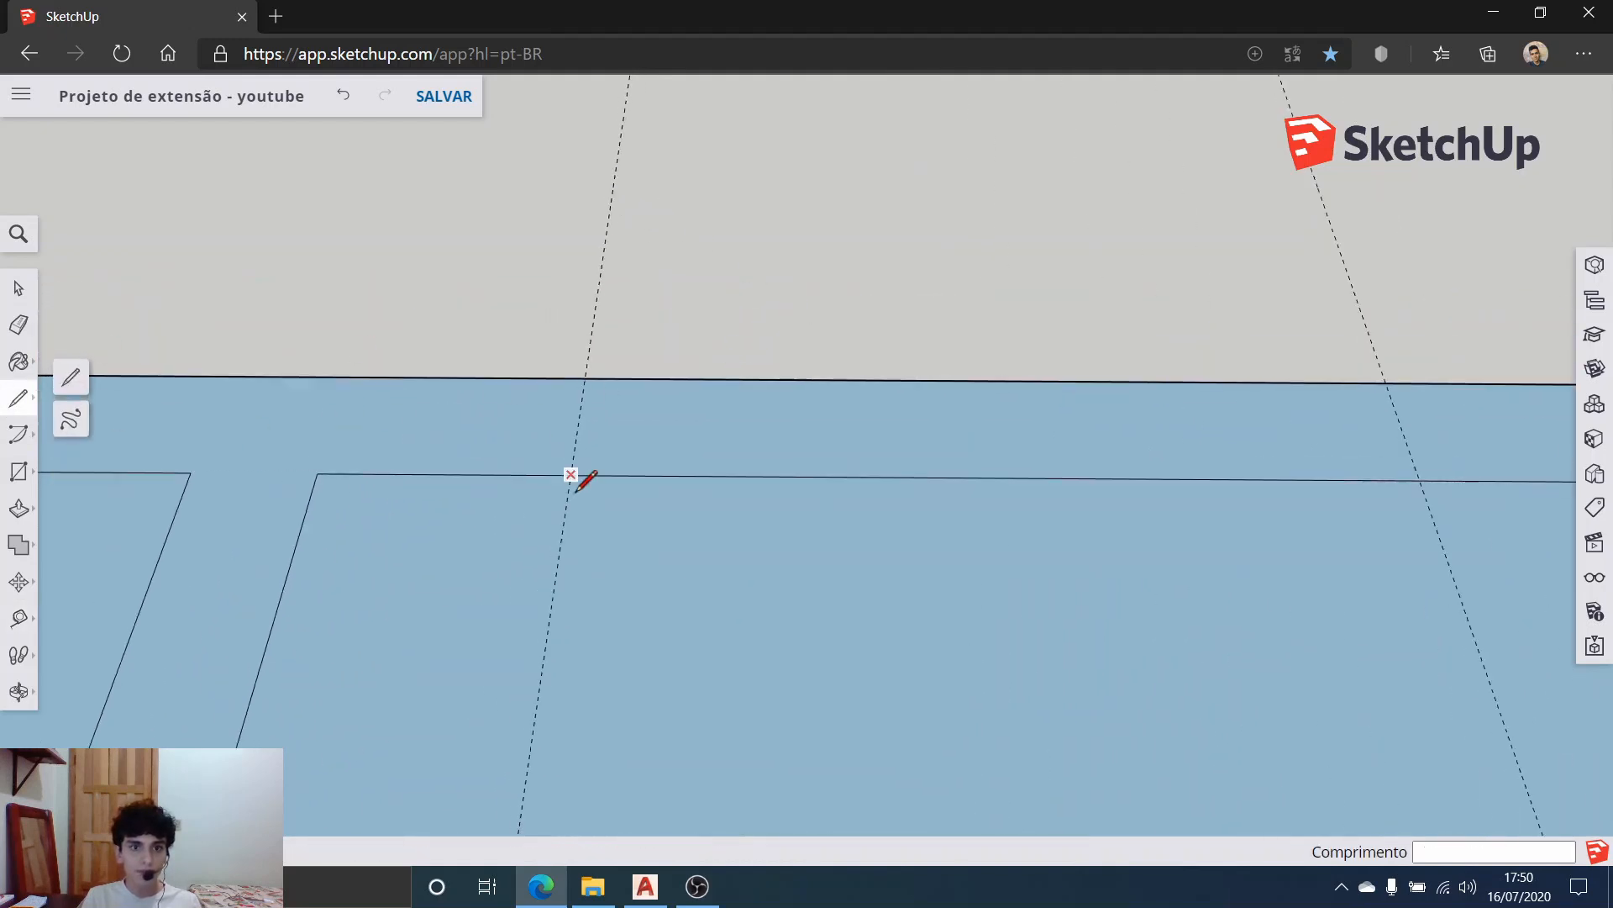
left_click(571, 475)
left_click(586, 379)
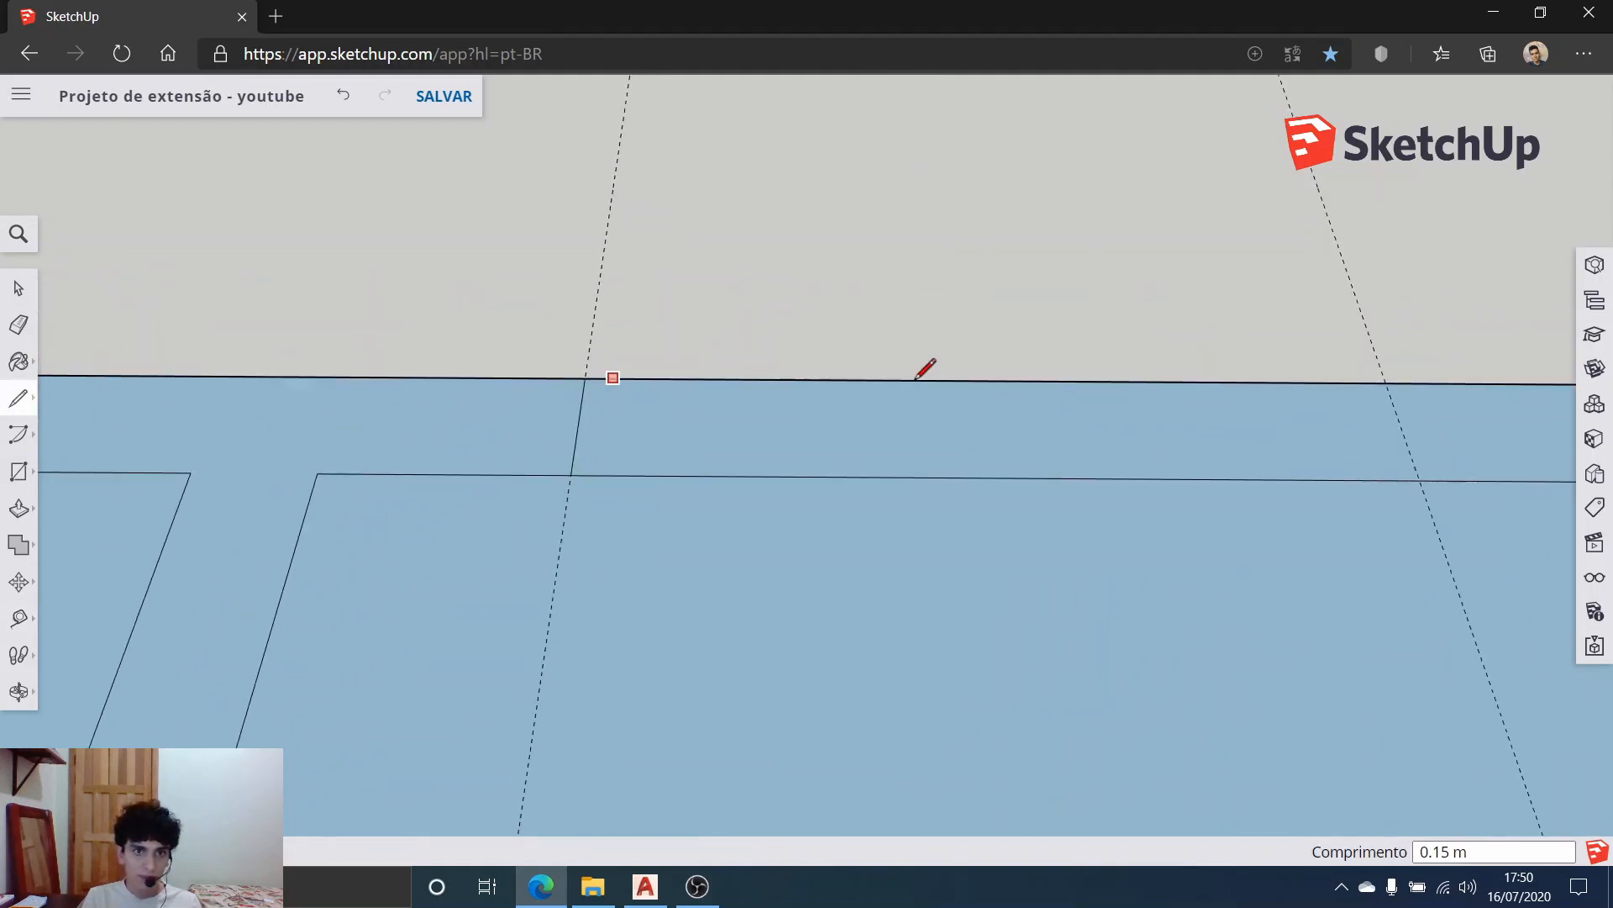
left_click(1420, 481)
left_click(1387, 384)
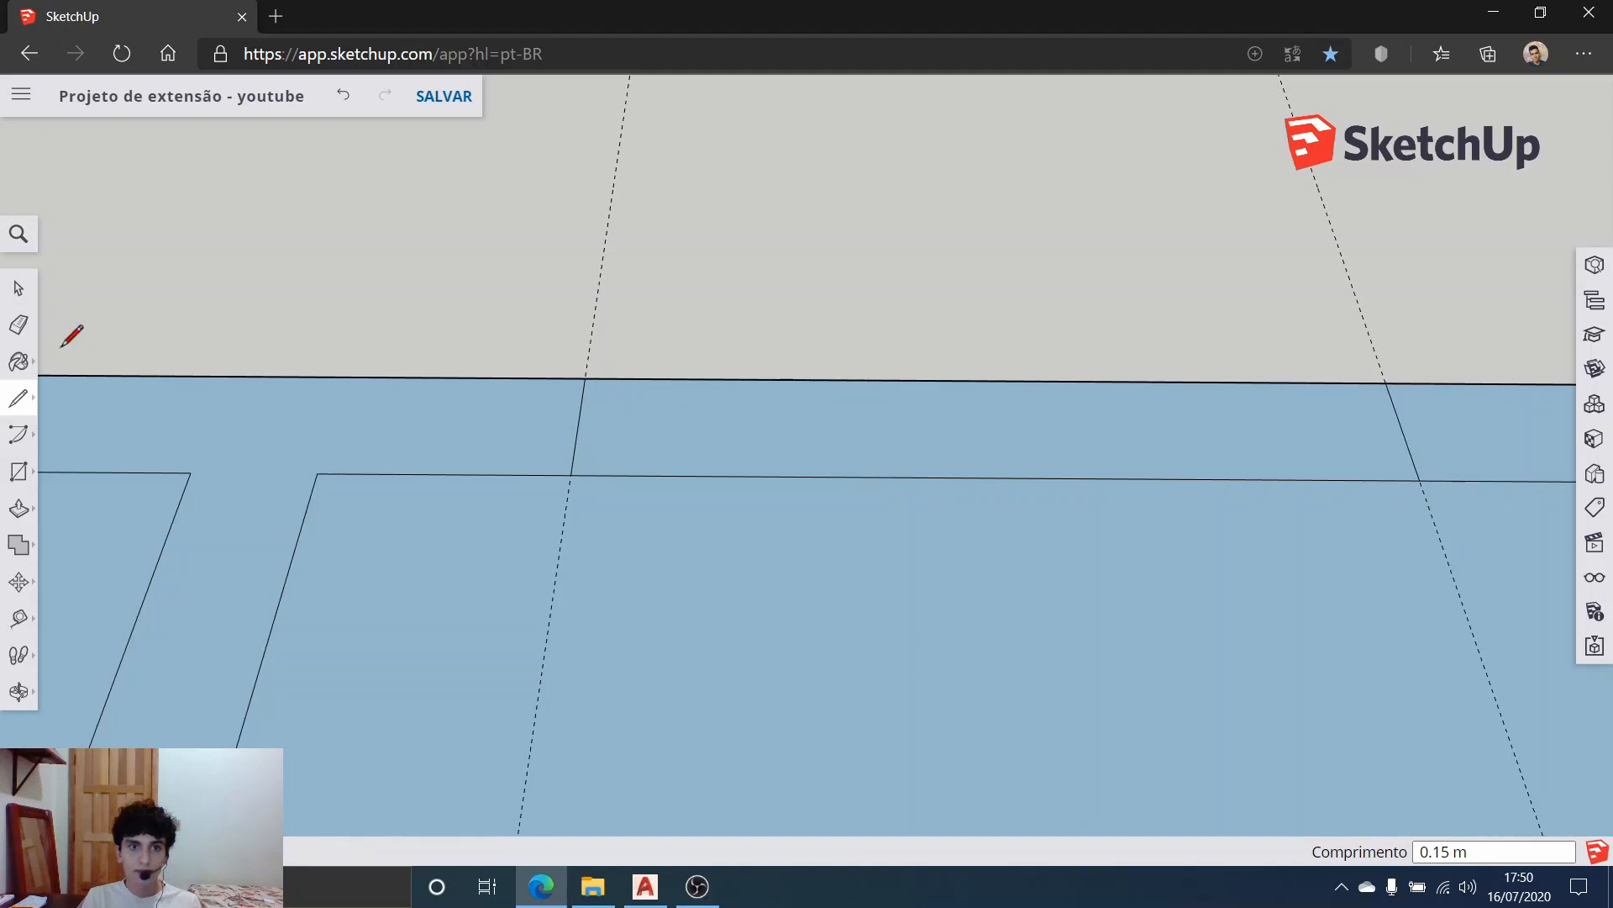
left_click(18, 288)
scroll(558, 314, "down", 5)
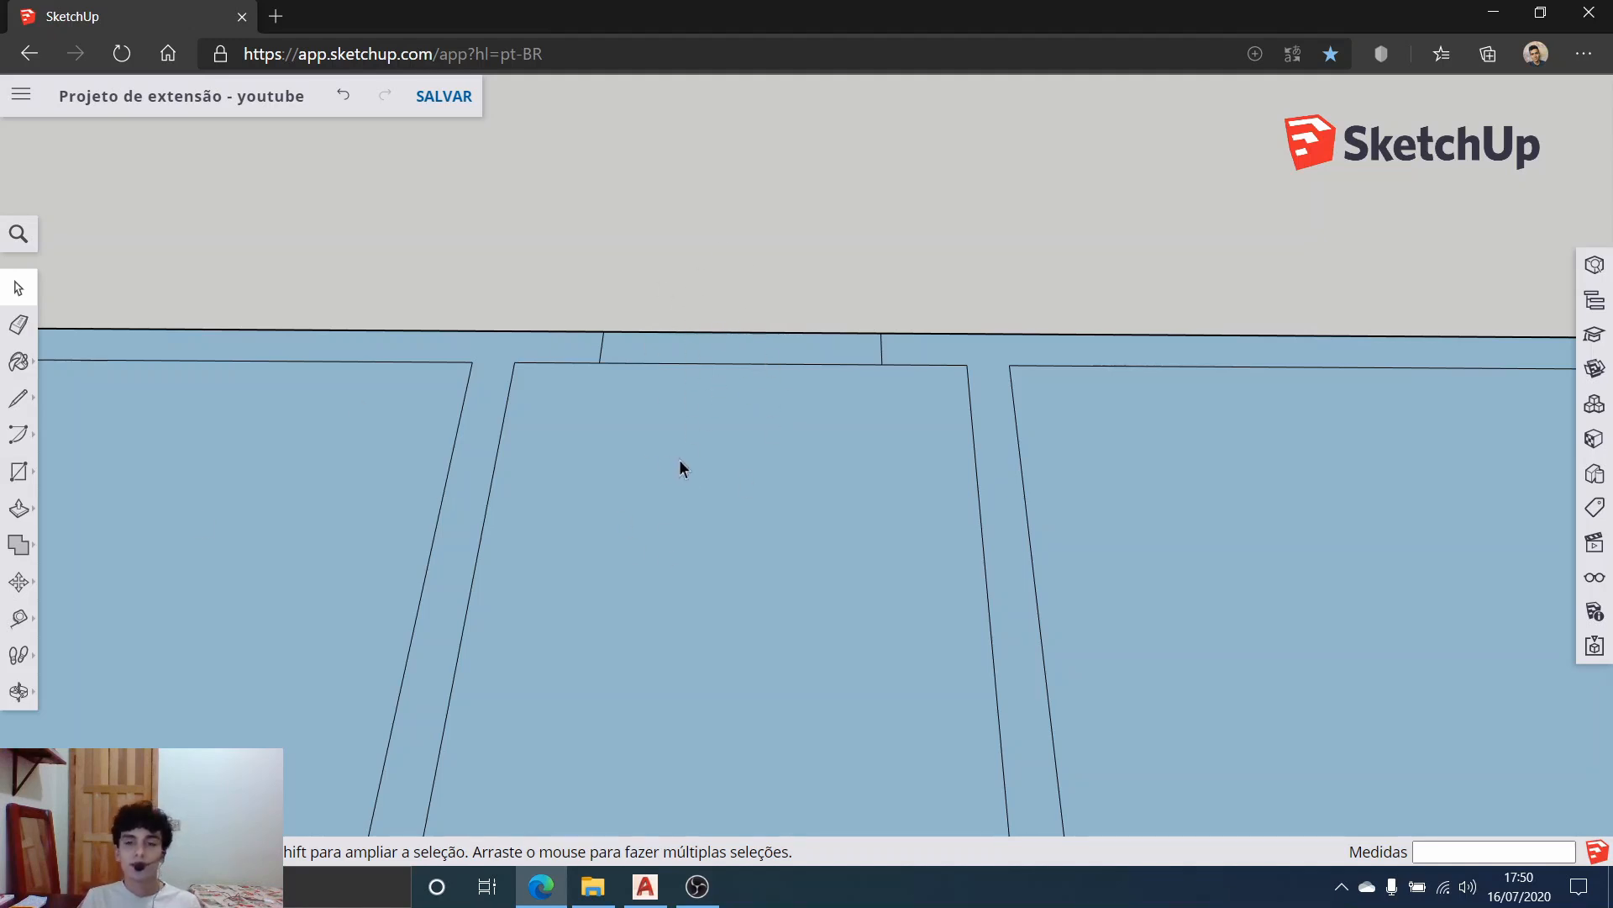
Step: Place a guide 0.1 m inside the small room's side wall facing the large room, and a second guide 0.7 m beyond it
scroll(814, 577, "down", 5)
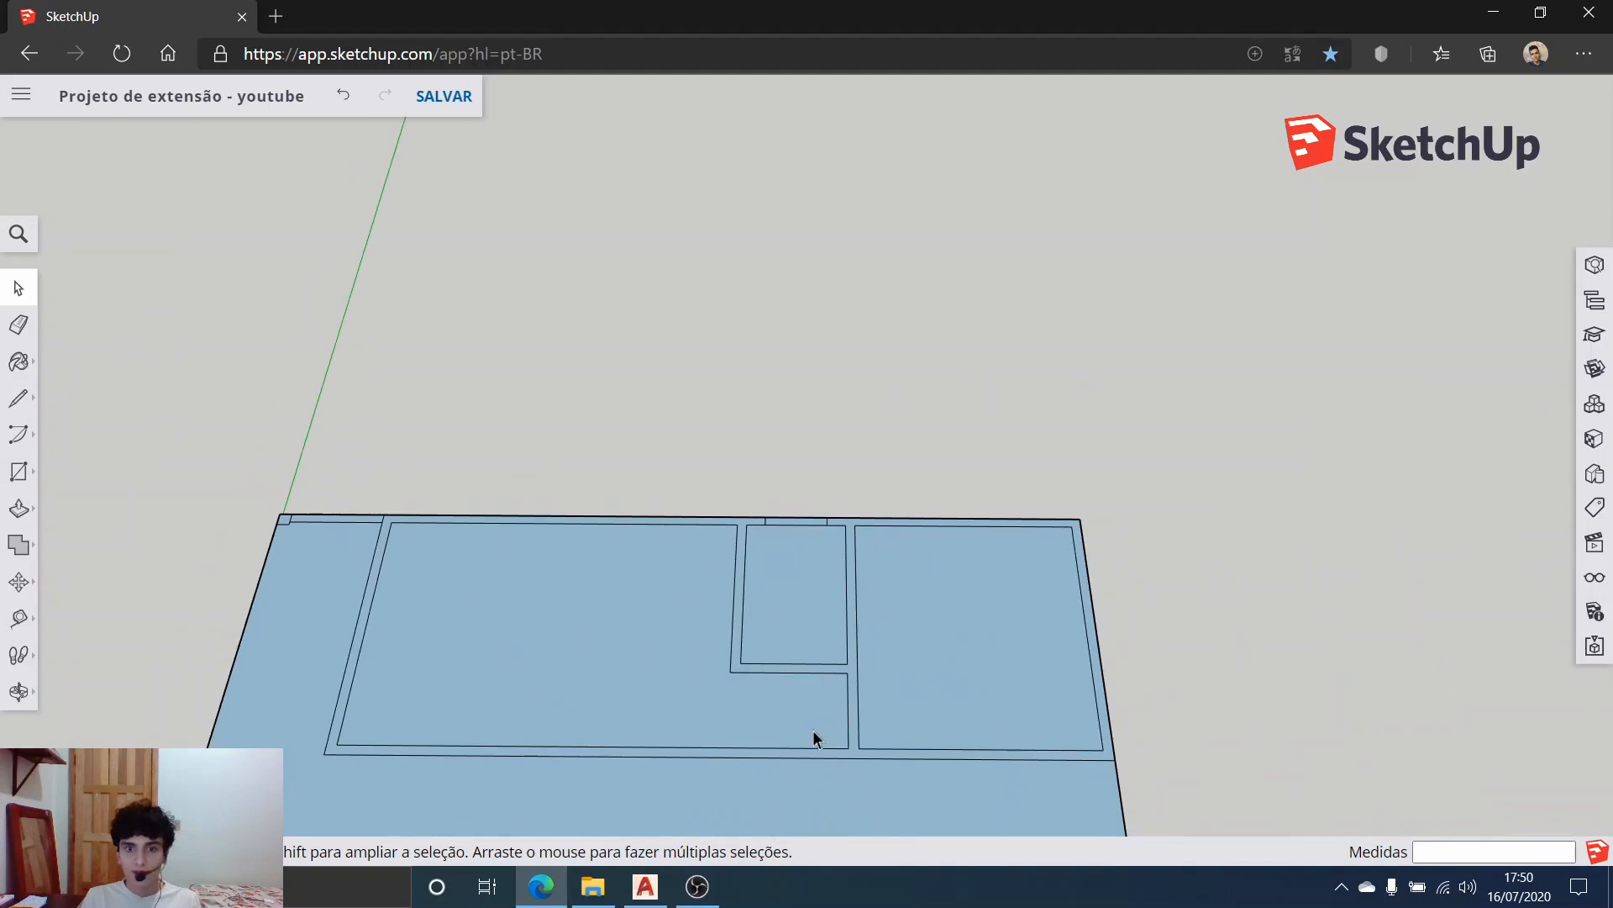
scroll(813, 738, "up", 5)
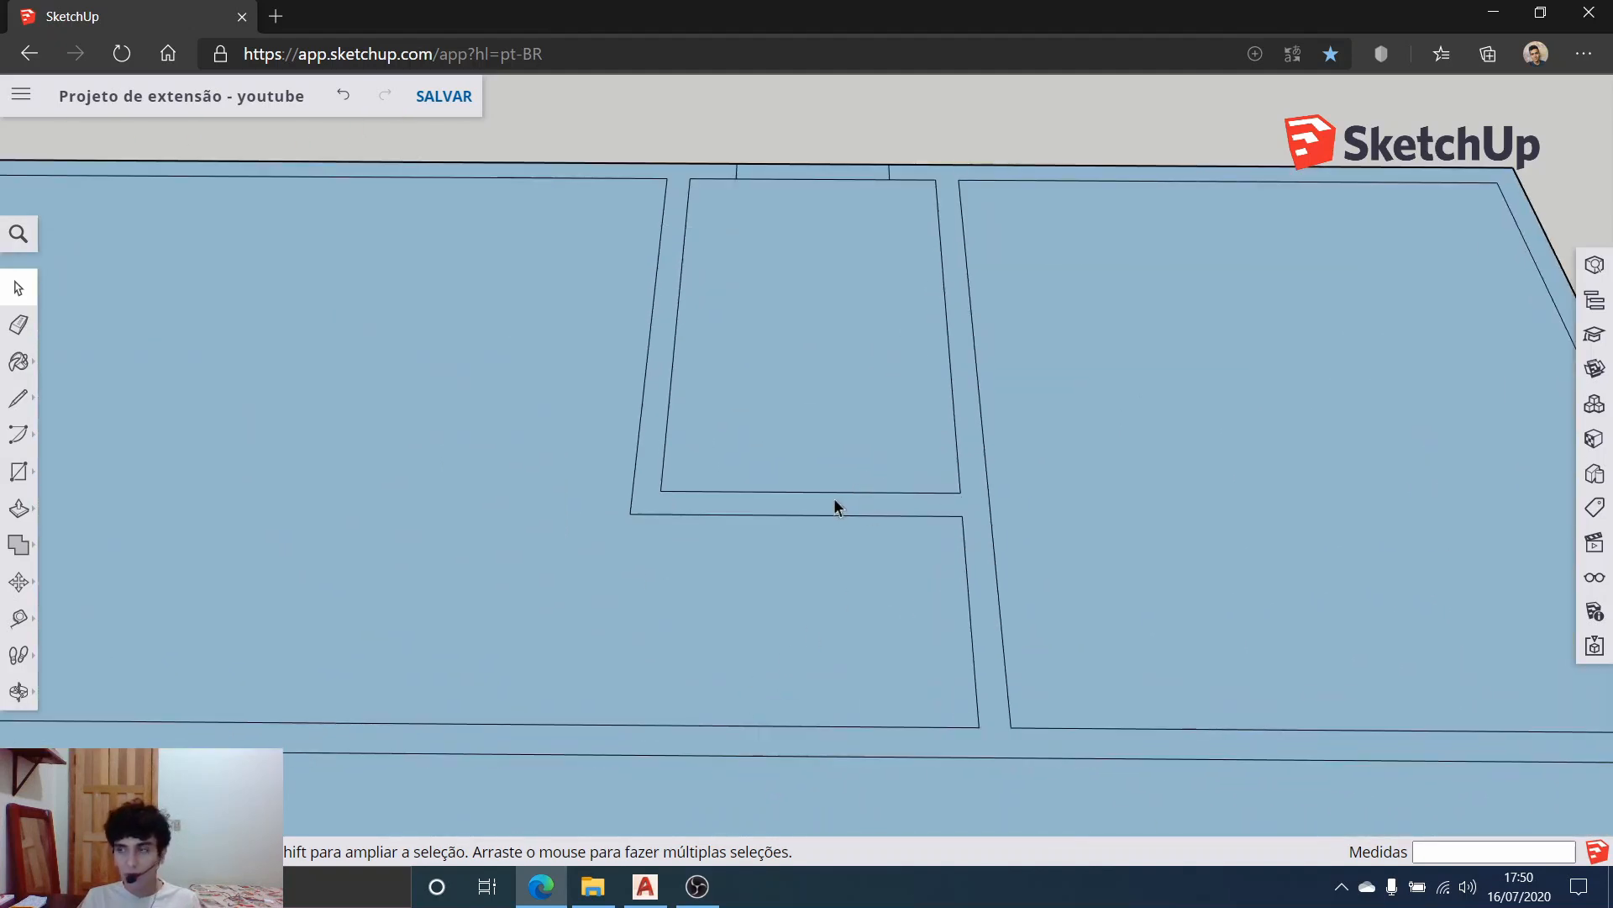
scroll(557, 436, "up", 3)
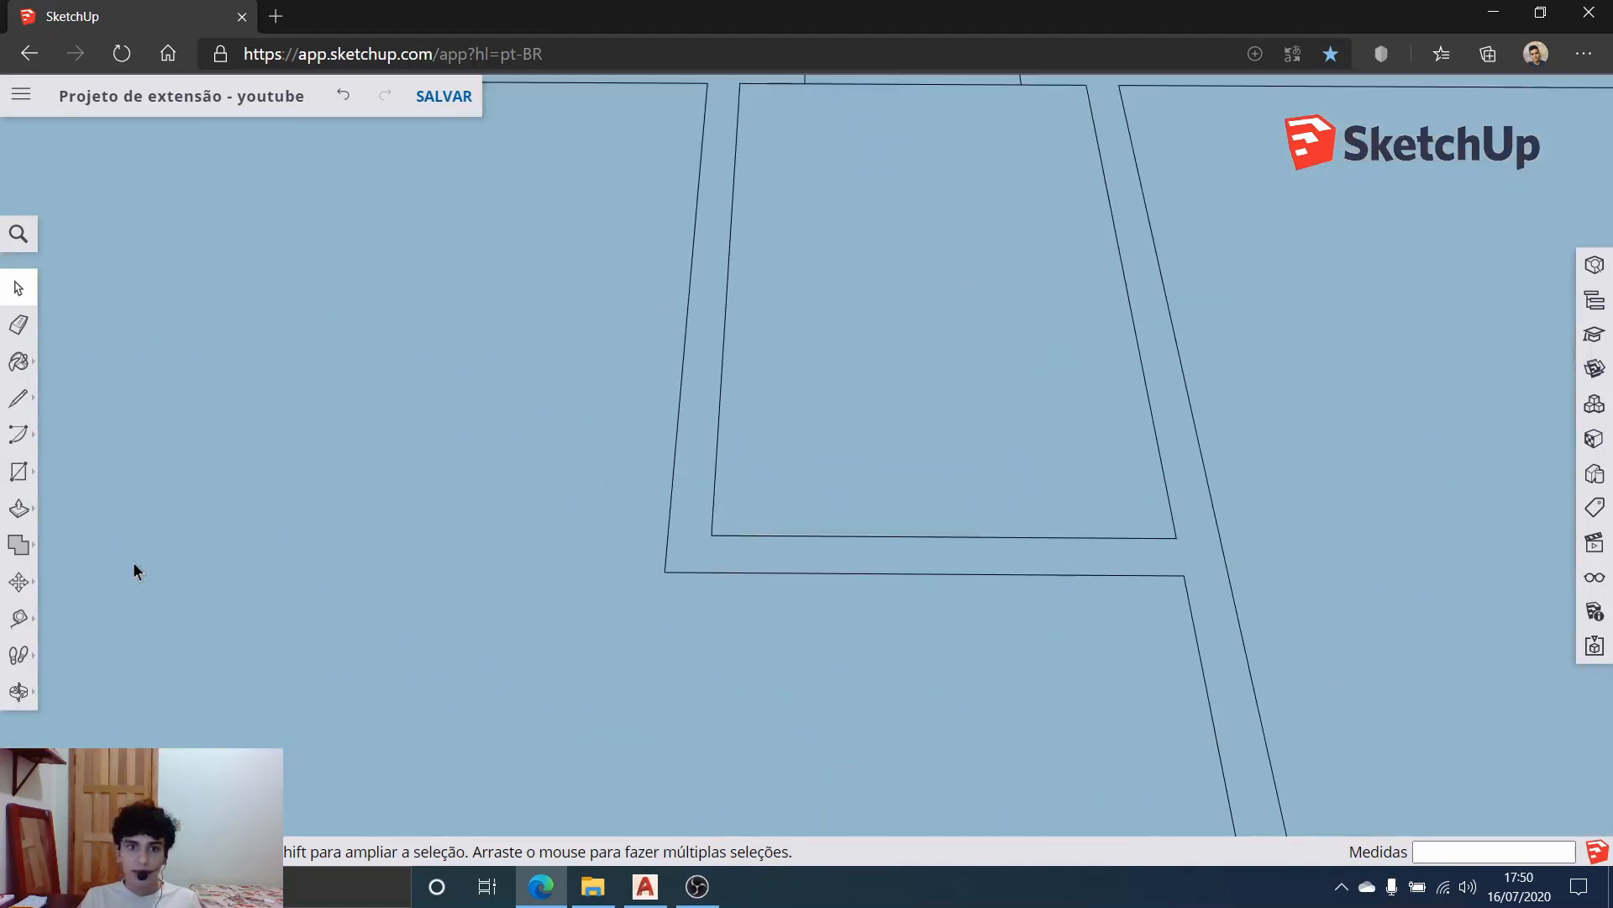
left_click(19, 618)
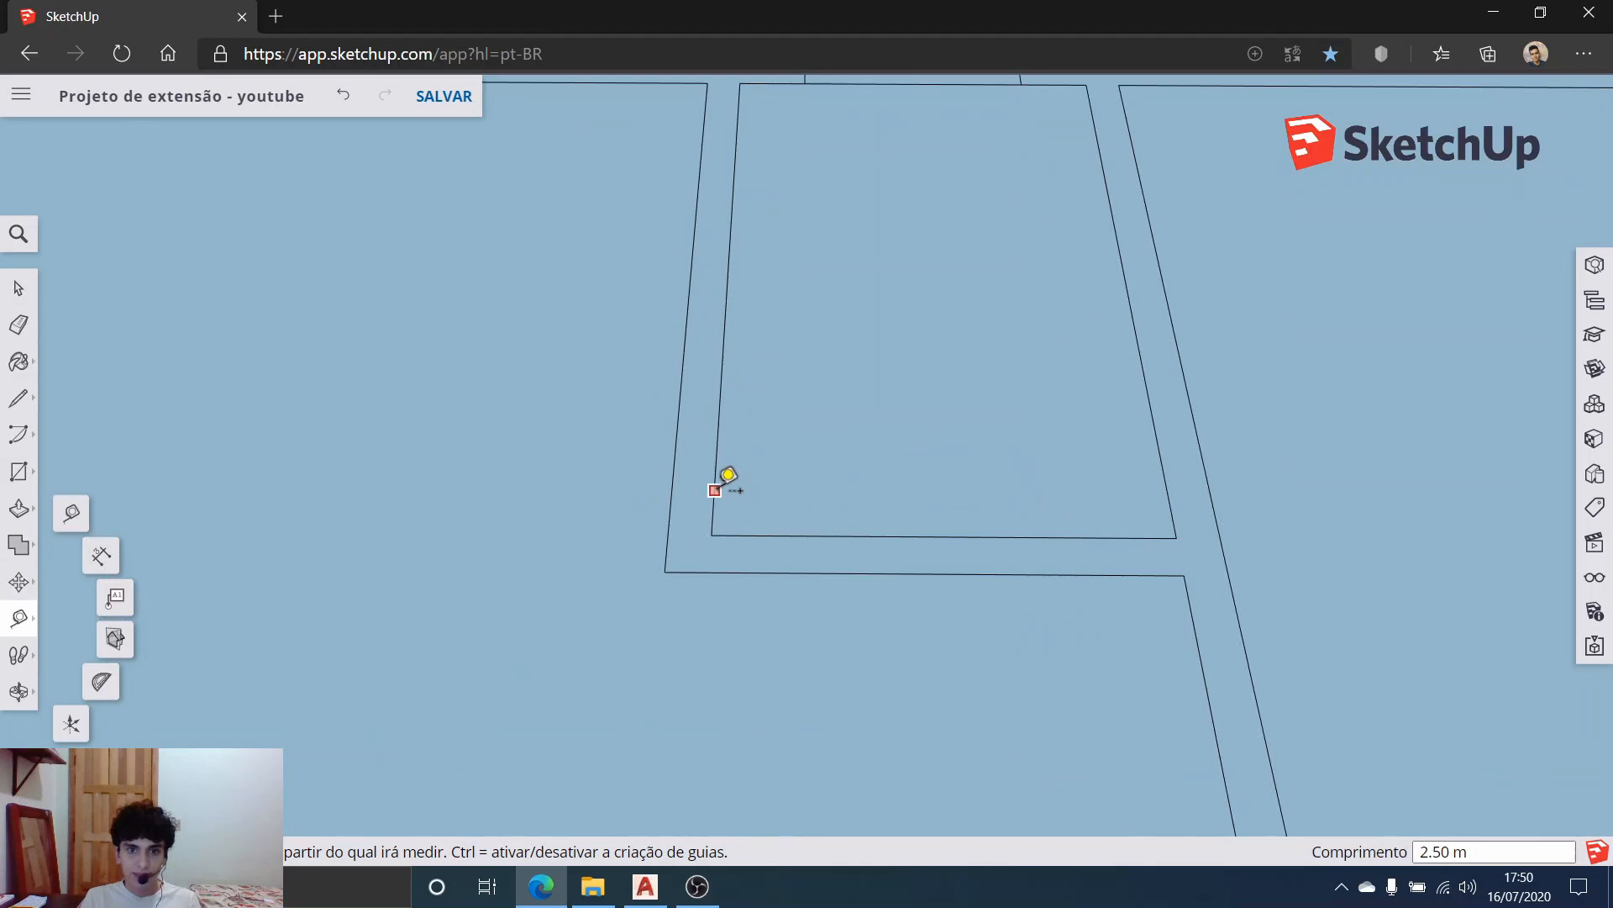
left_click(714, 487)
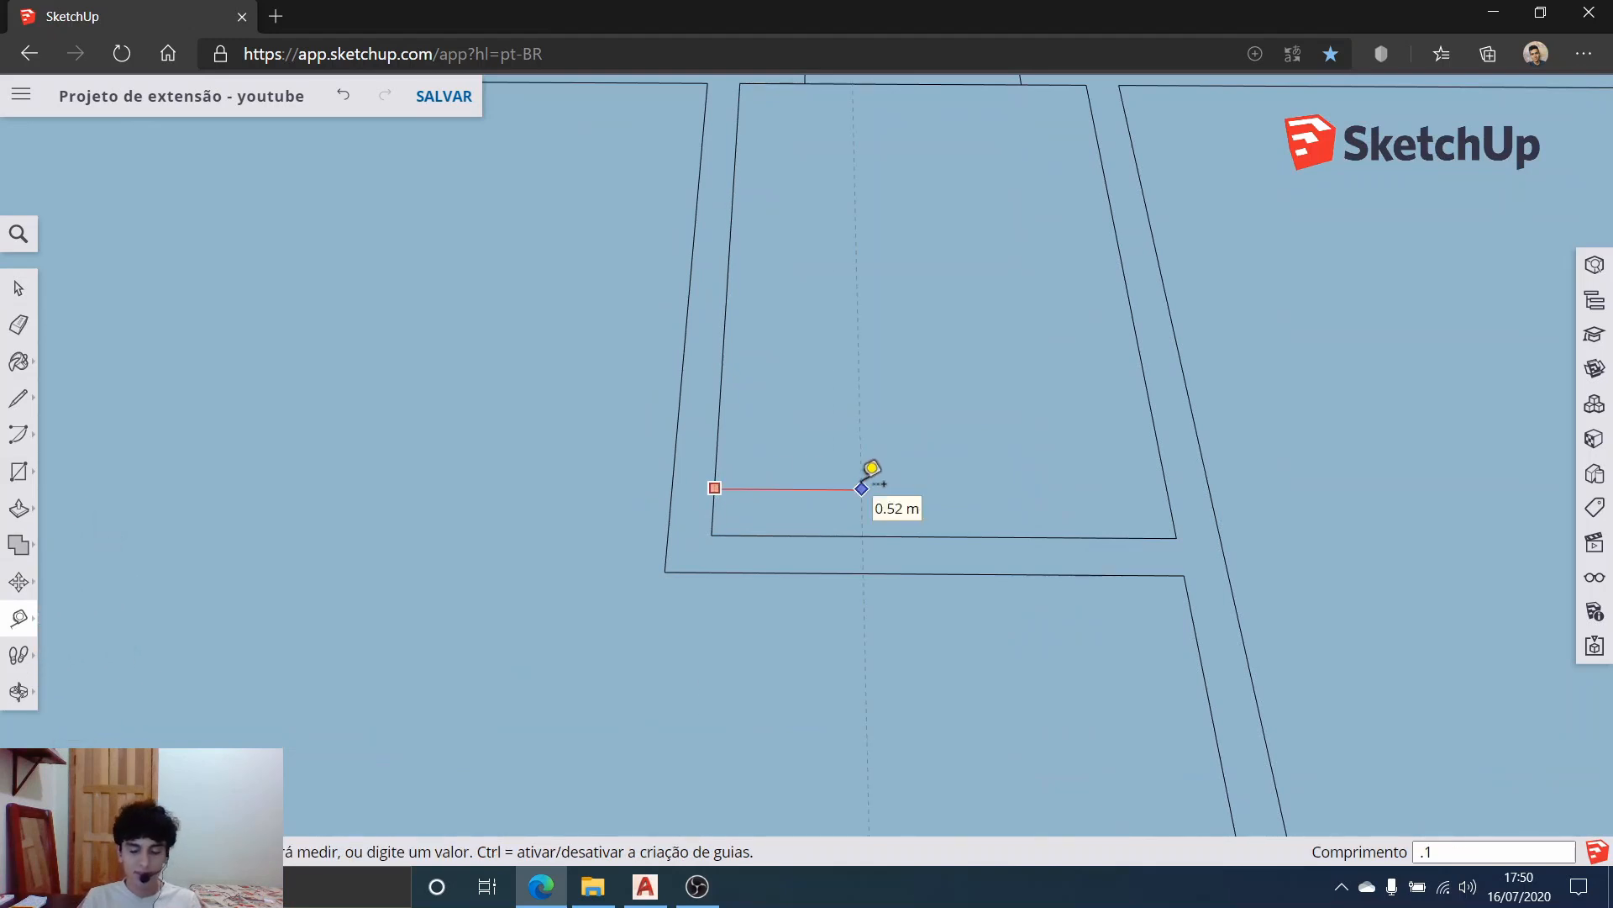
key("Return")
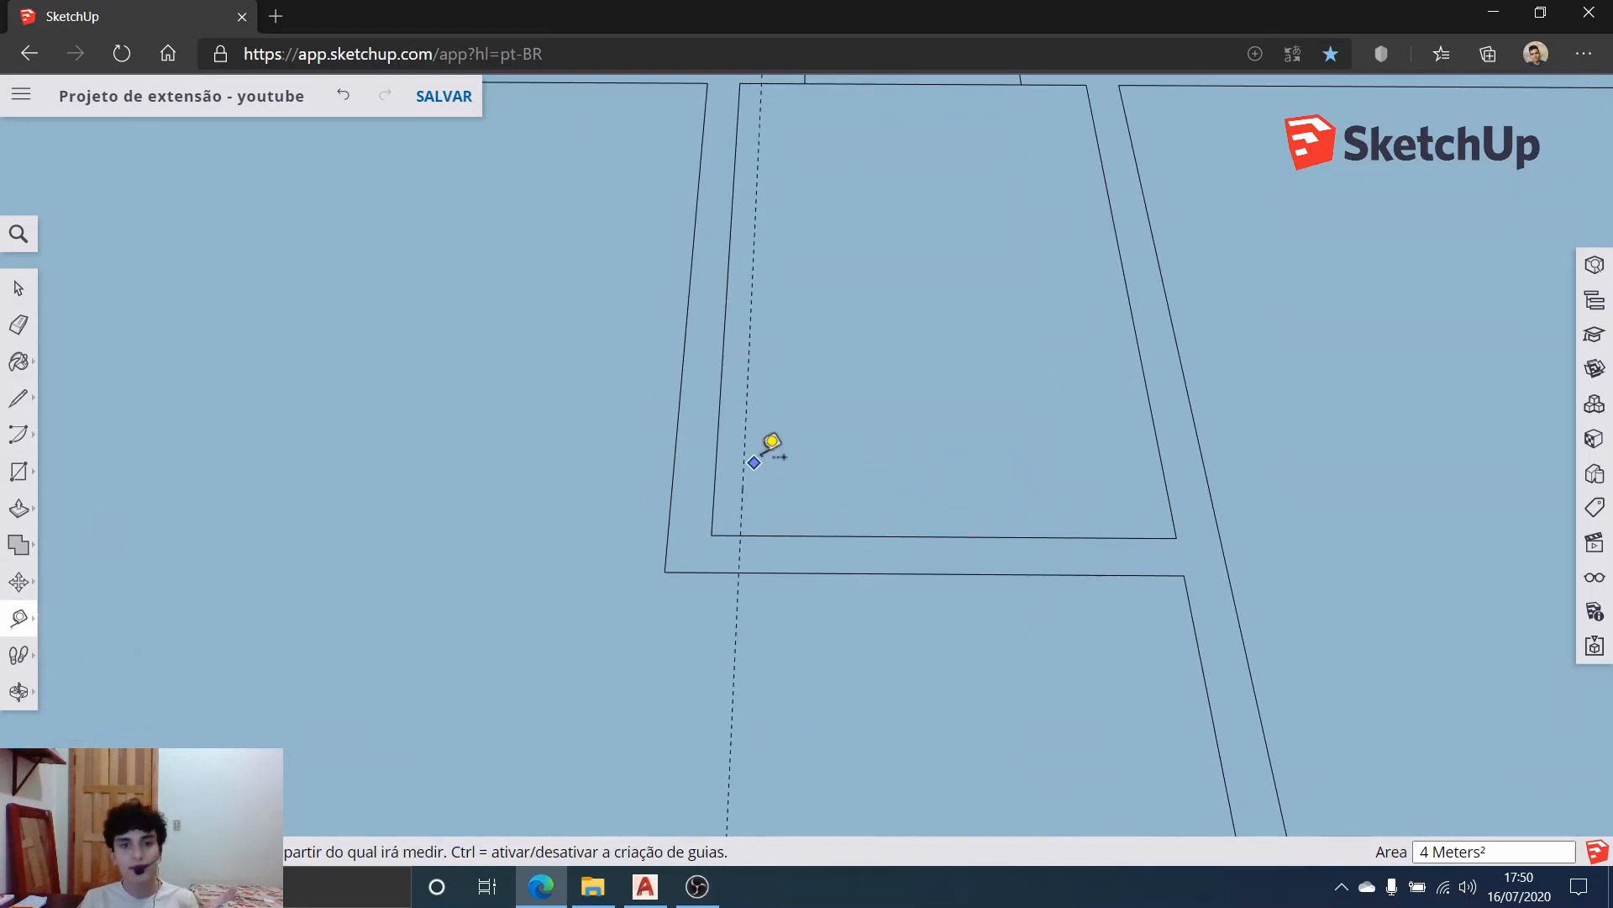
left_click(744, 454)
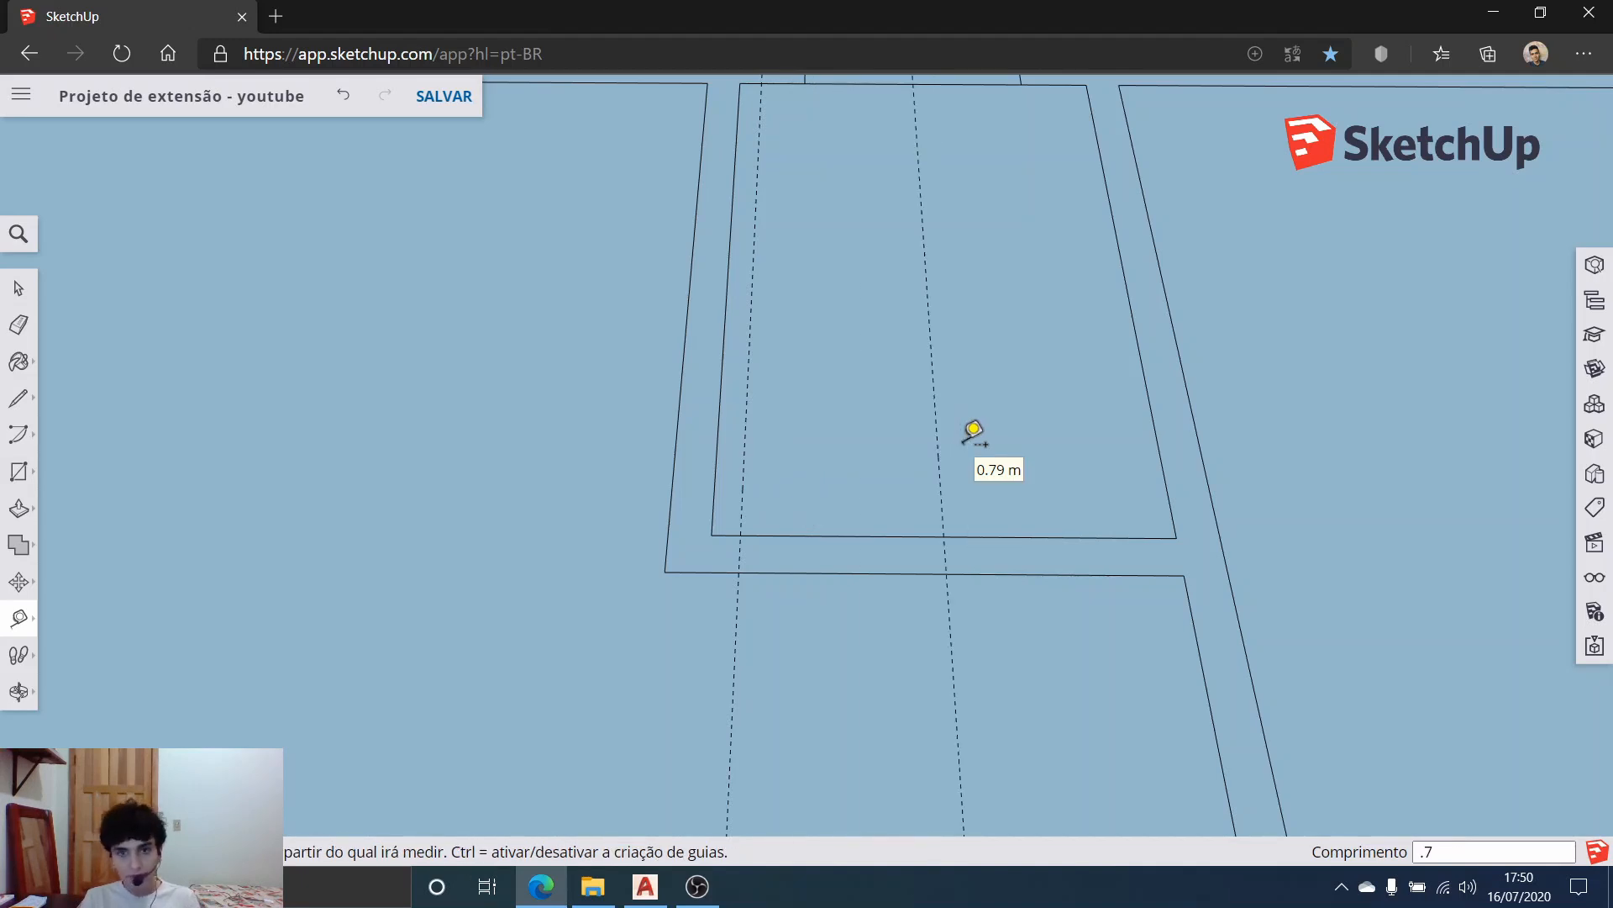
key("Return")
Step: Draw two lines across the small room's front wall along the guides to mark the opening, and remove both guides
left_click(18, 398)
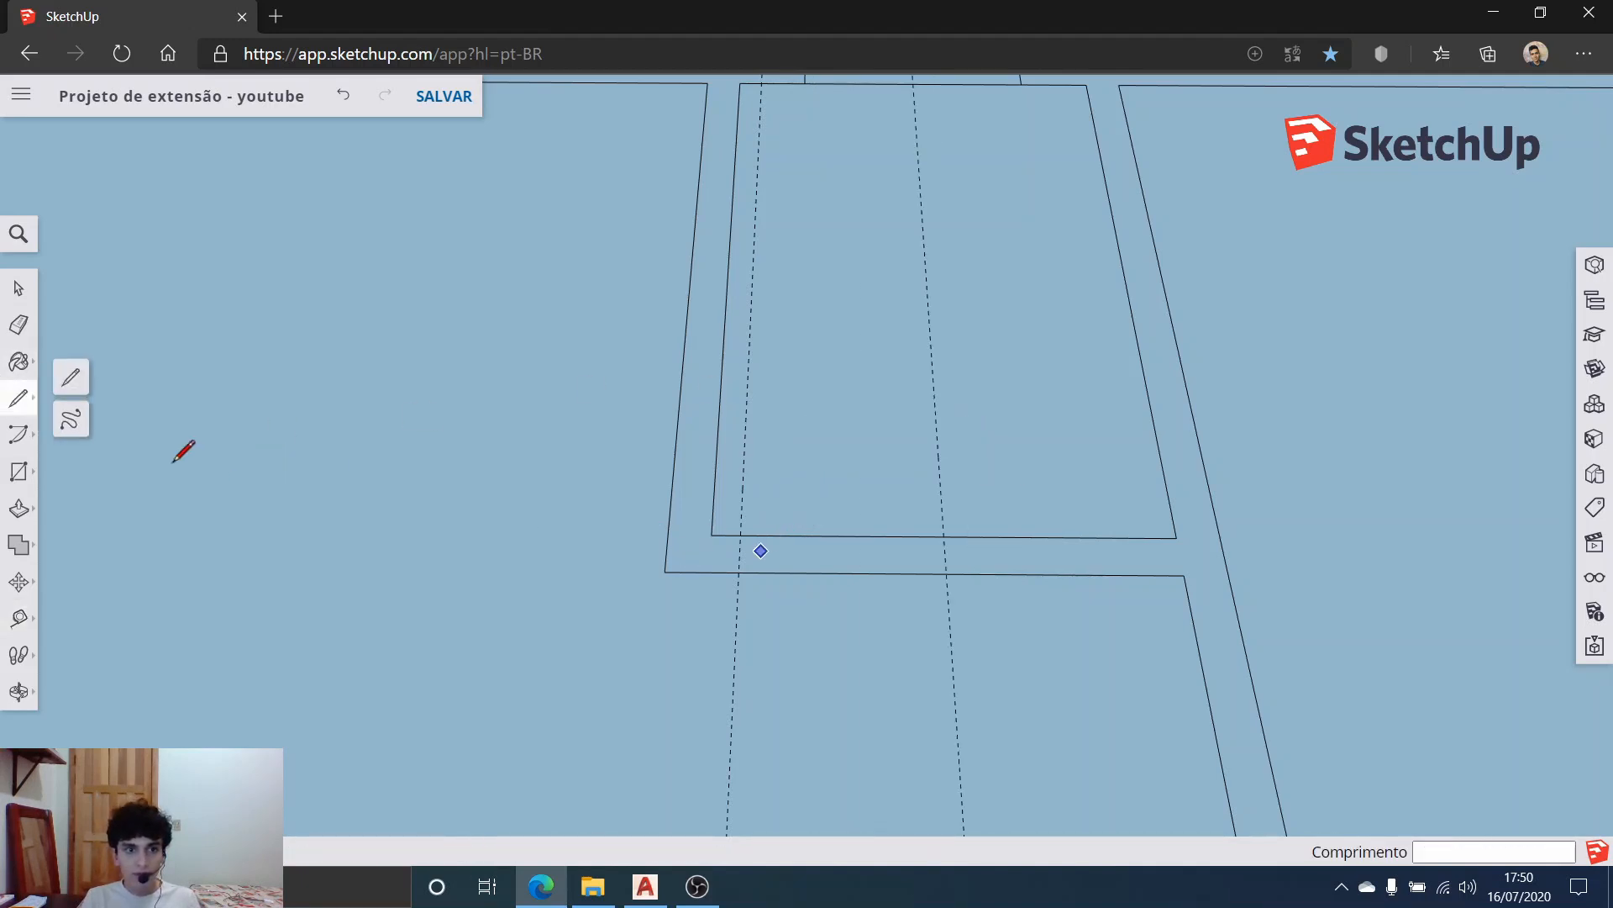
scroll(737, 543, "up", 2)
left_click(717, 531)
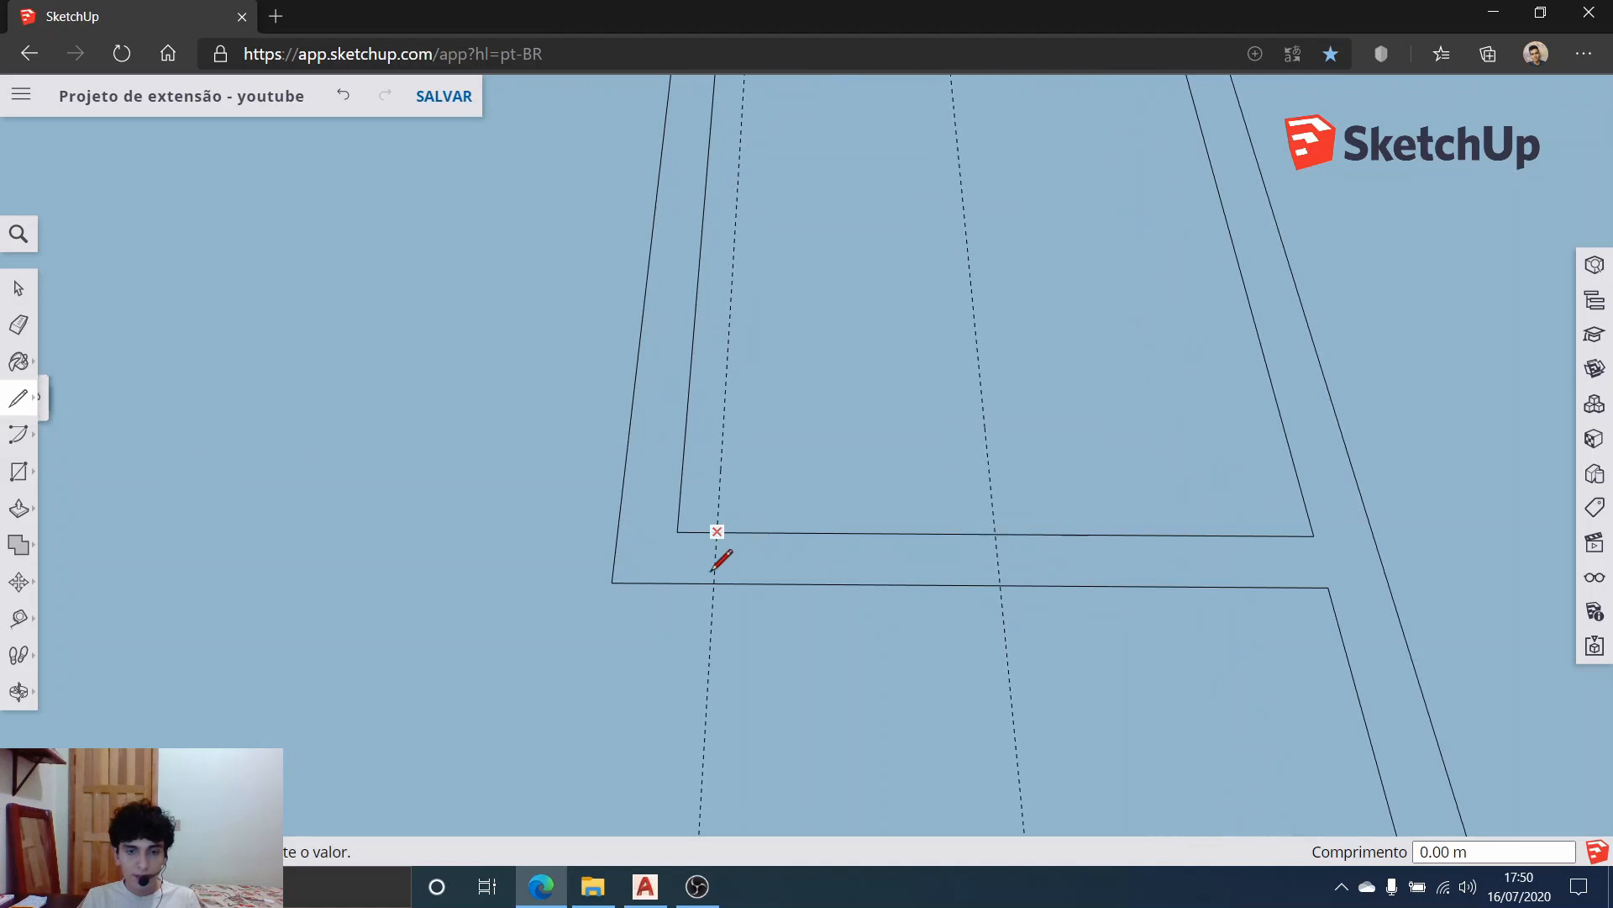
left_click(996, 534)
left_click(1000, 586)
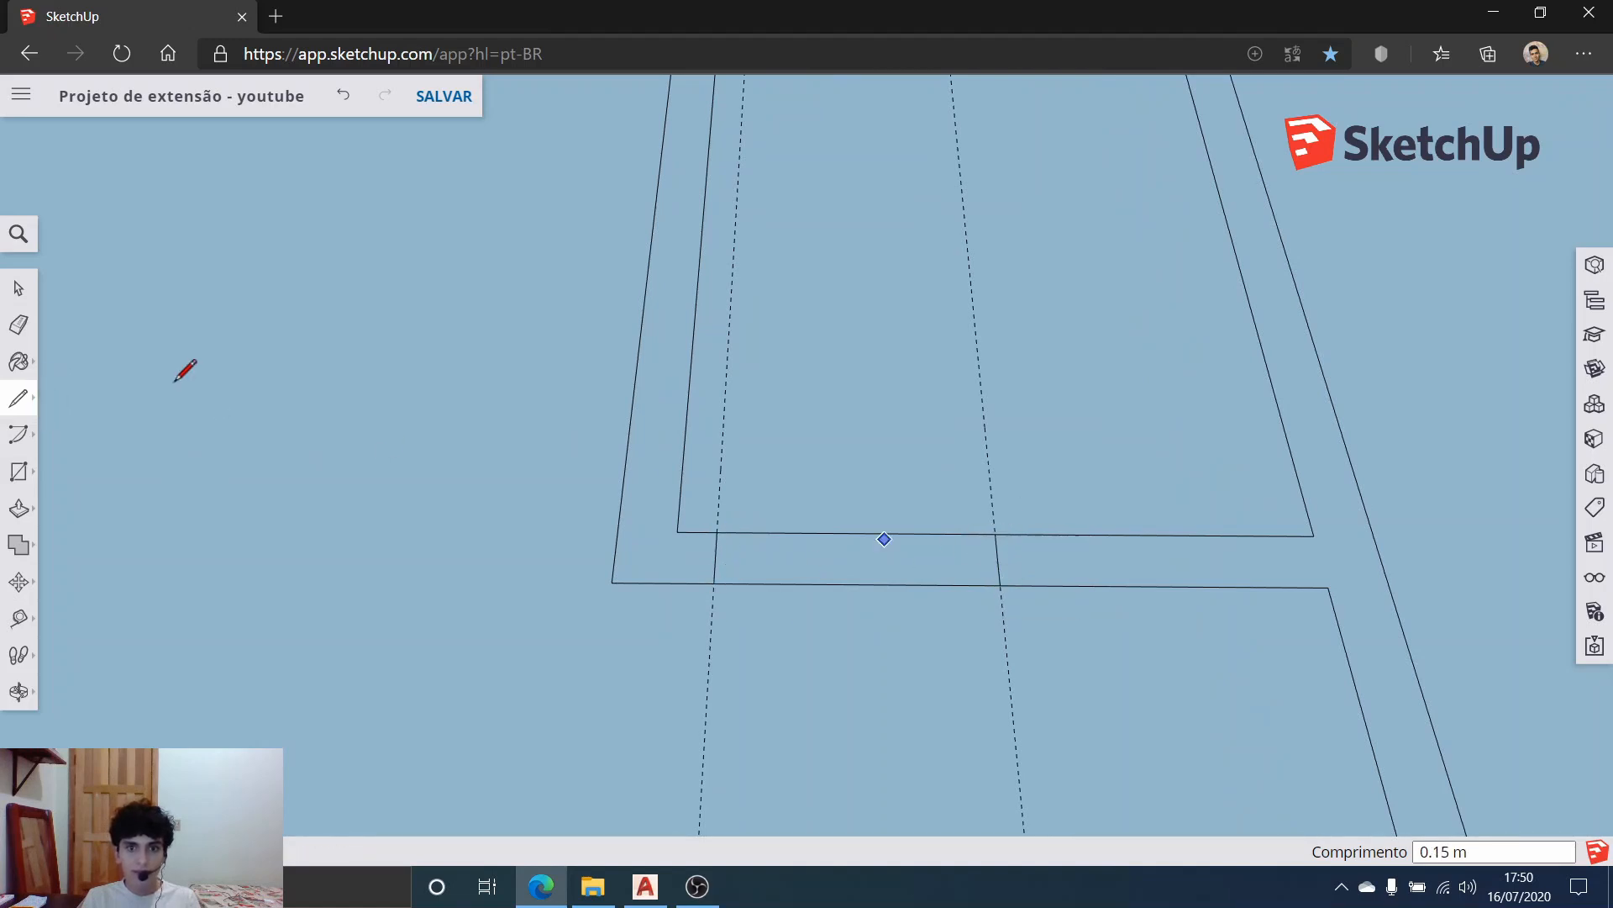
left_click(10, 294)
scroll(198, 468, "down", 8)
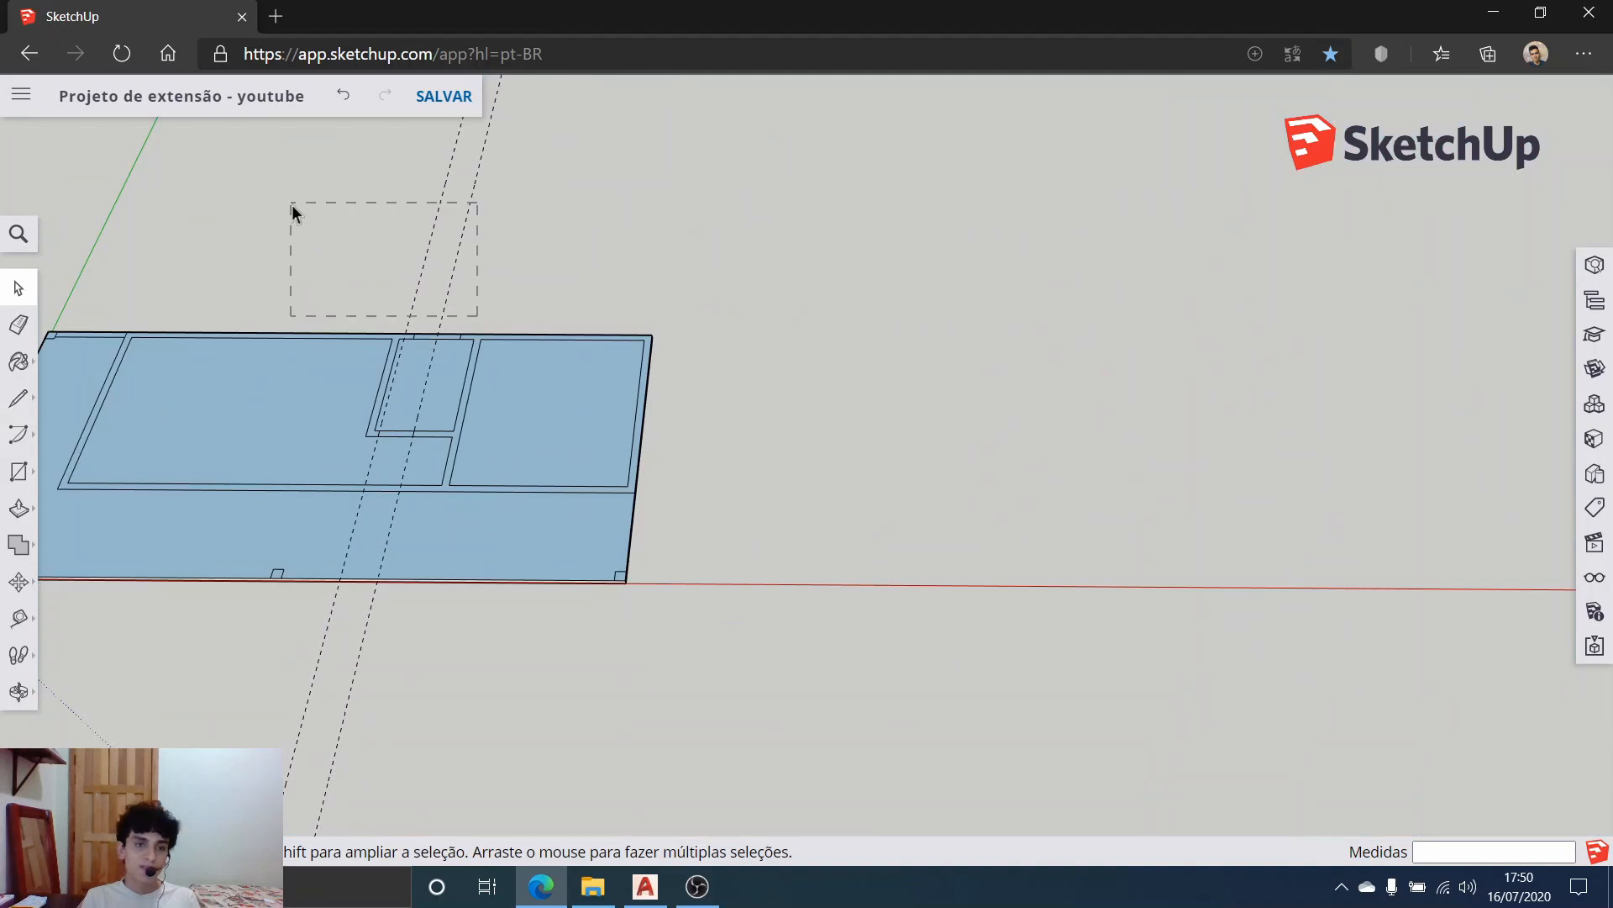
Step: Place a guide 0.2 m from the front wall's inner line, crossing the wall between the large room and the end room
scroll(504, 420, "up", 10)
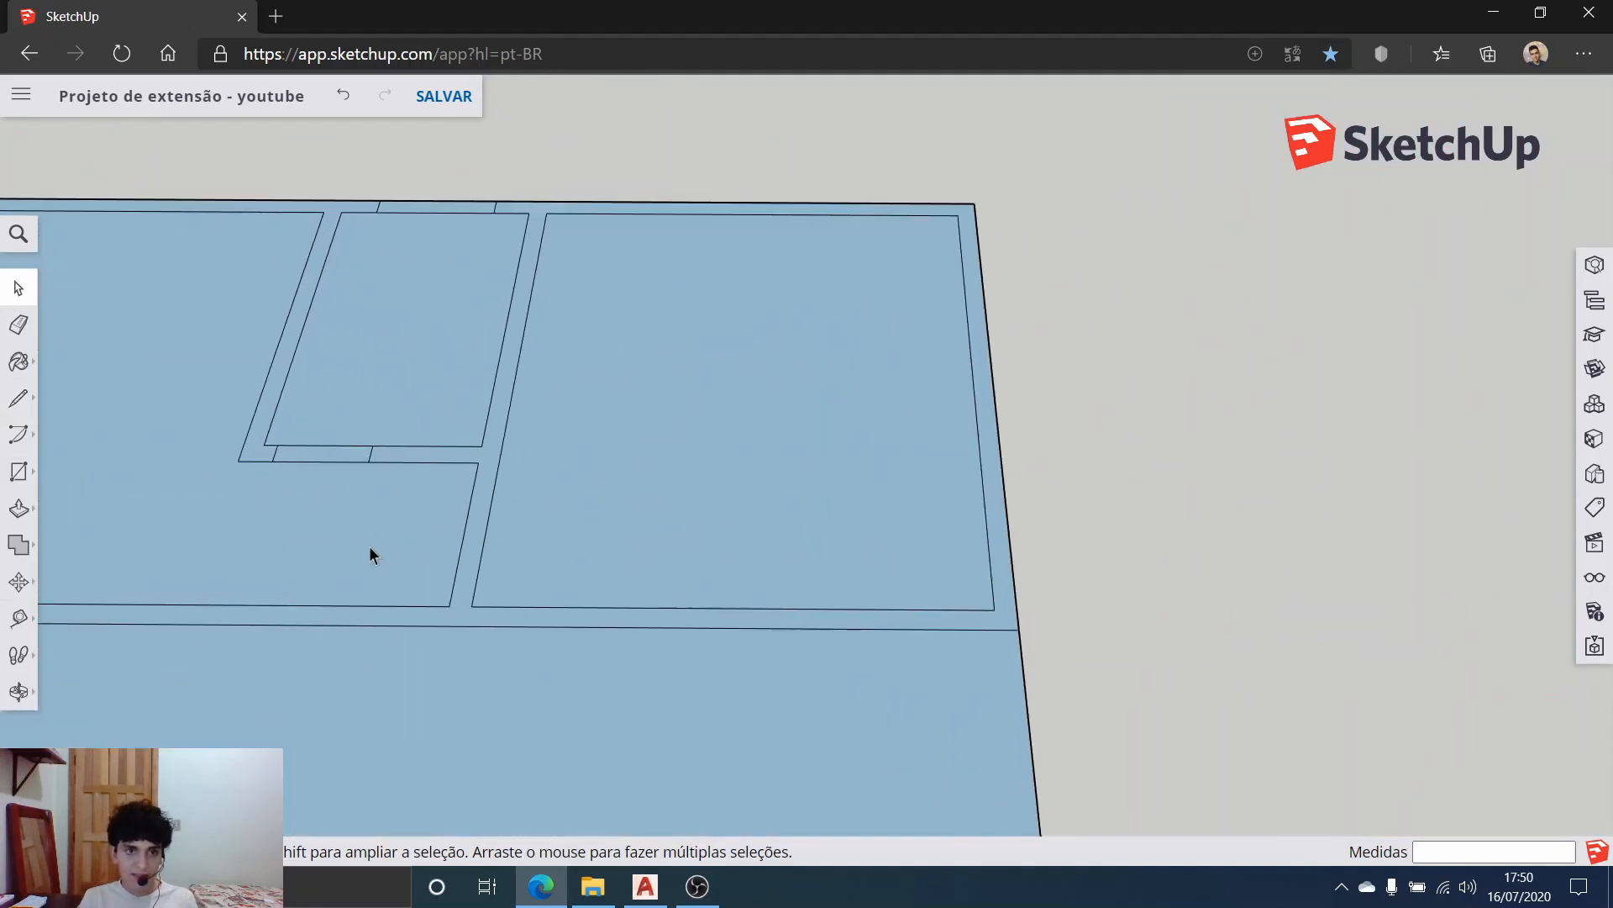
middle_click_drag(374, 652, 911, 602)
scroll(1107, 546, "up", 5)
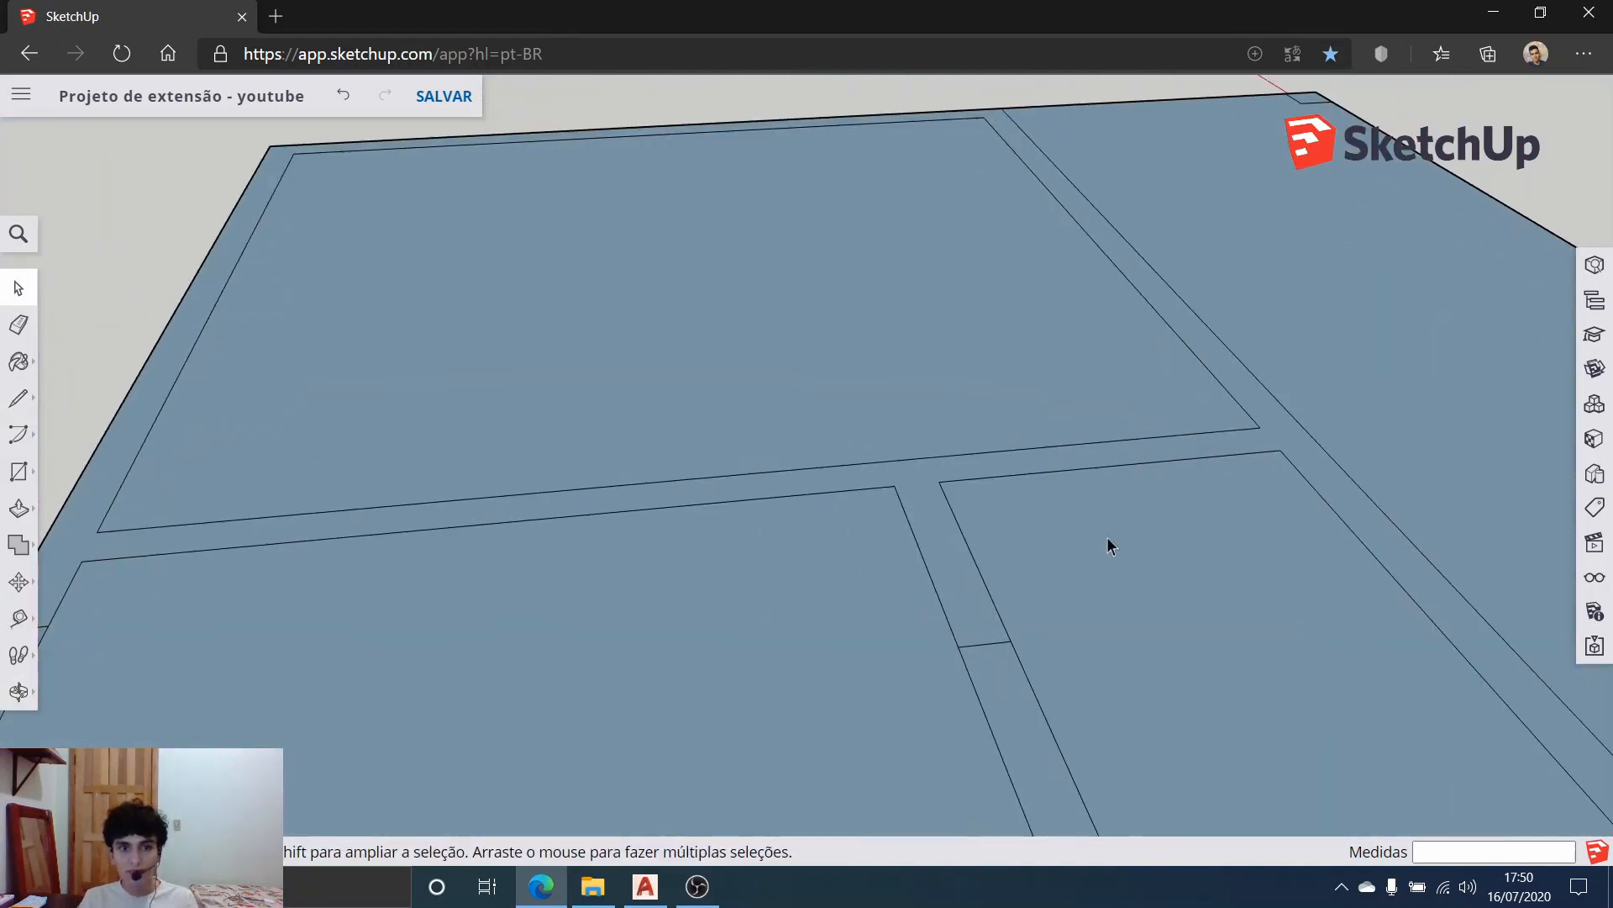
middle_click_drag(1135, 590, 1113, 657)
scroll(1059, 645, "down", 2)
scroll(1114, 659, "up", 3)
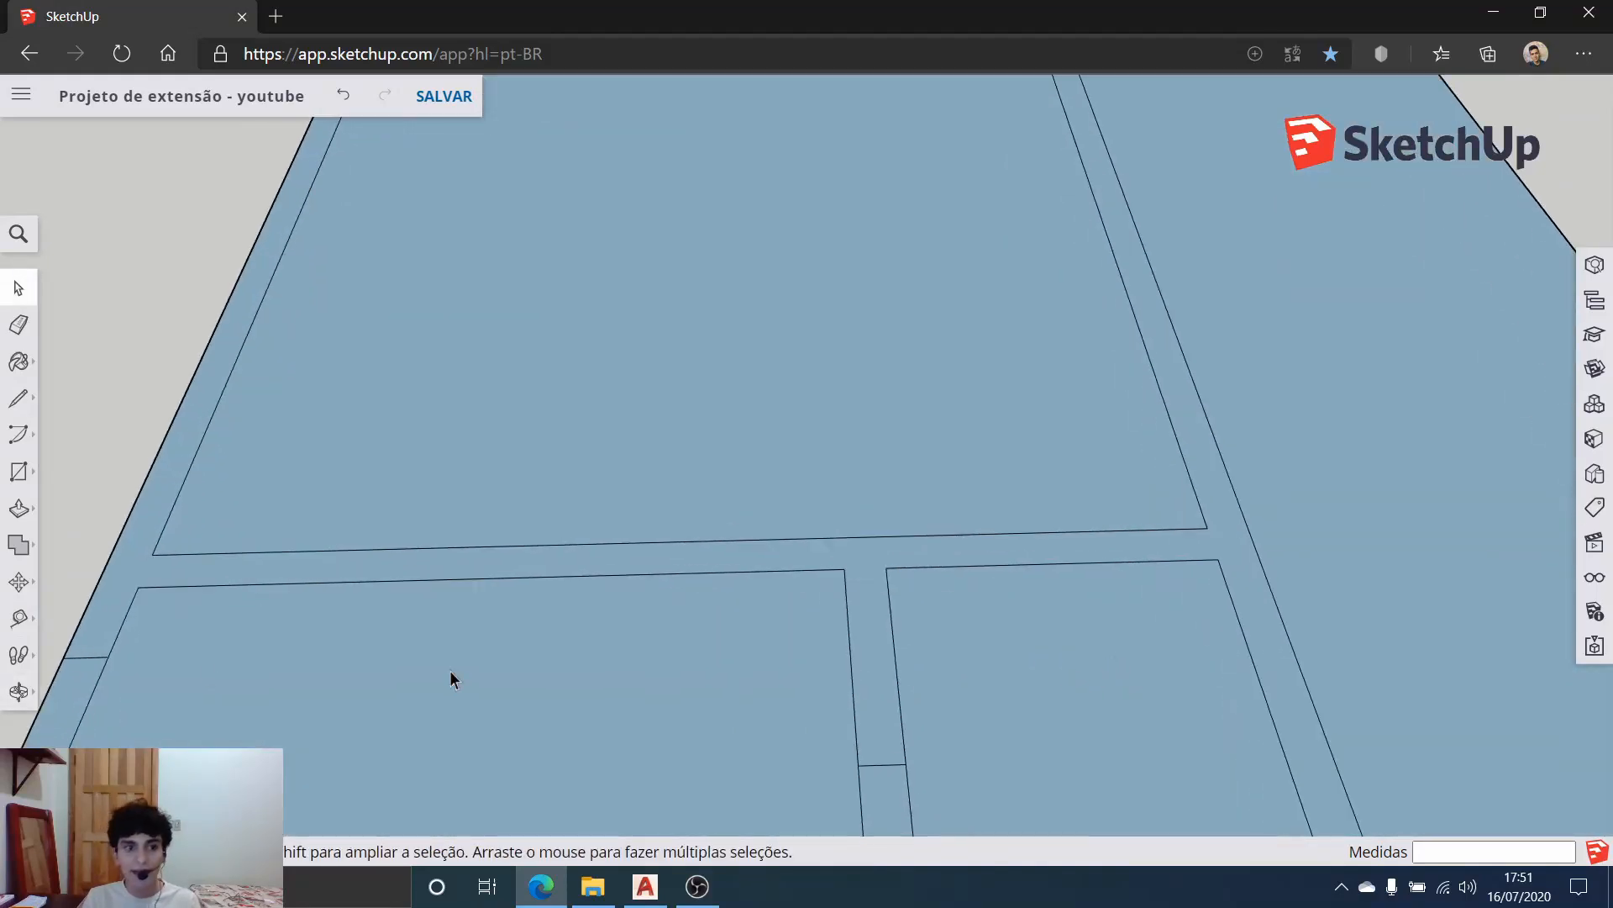
left_click(17, 621)
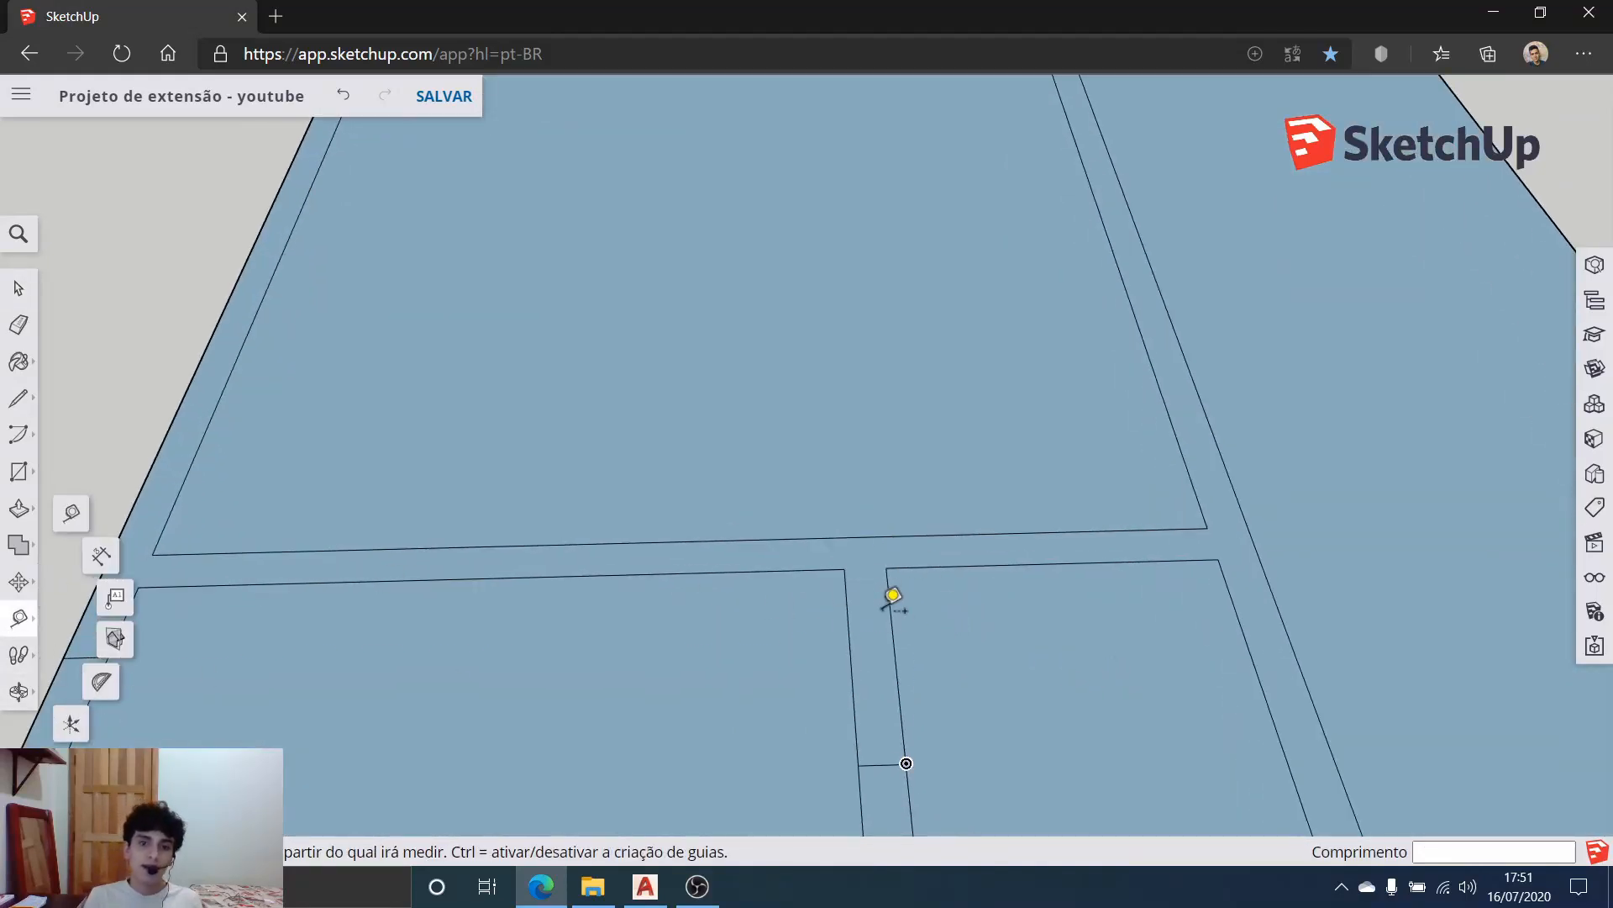
left_click(893, 635)
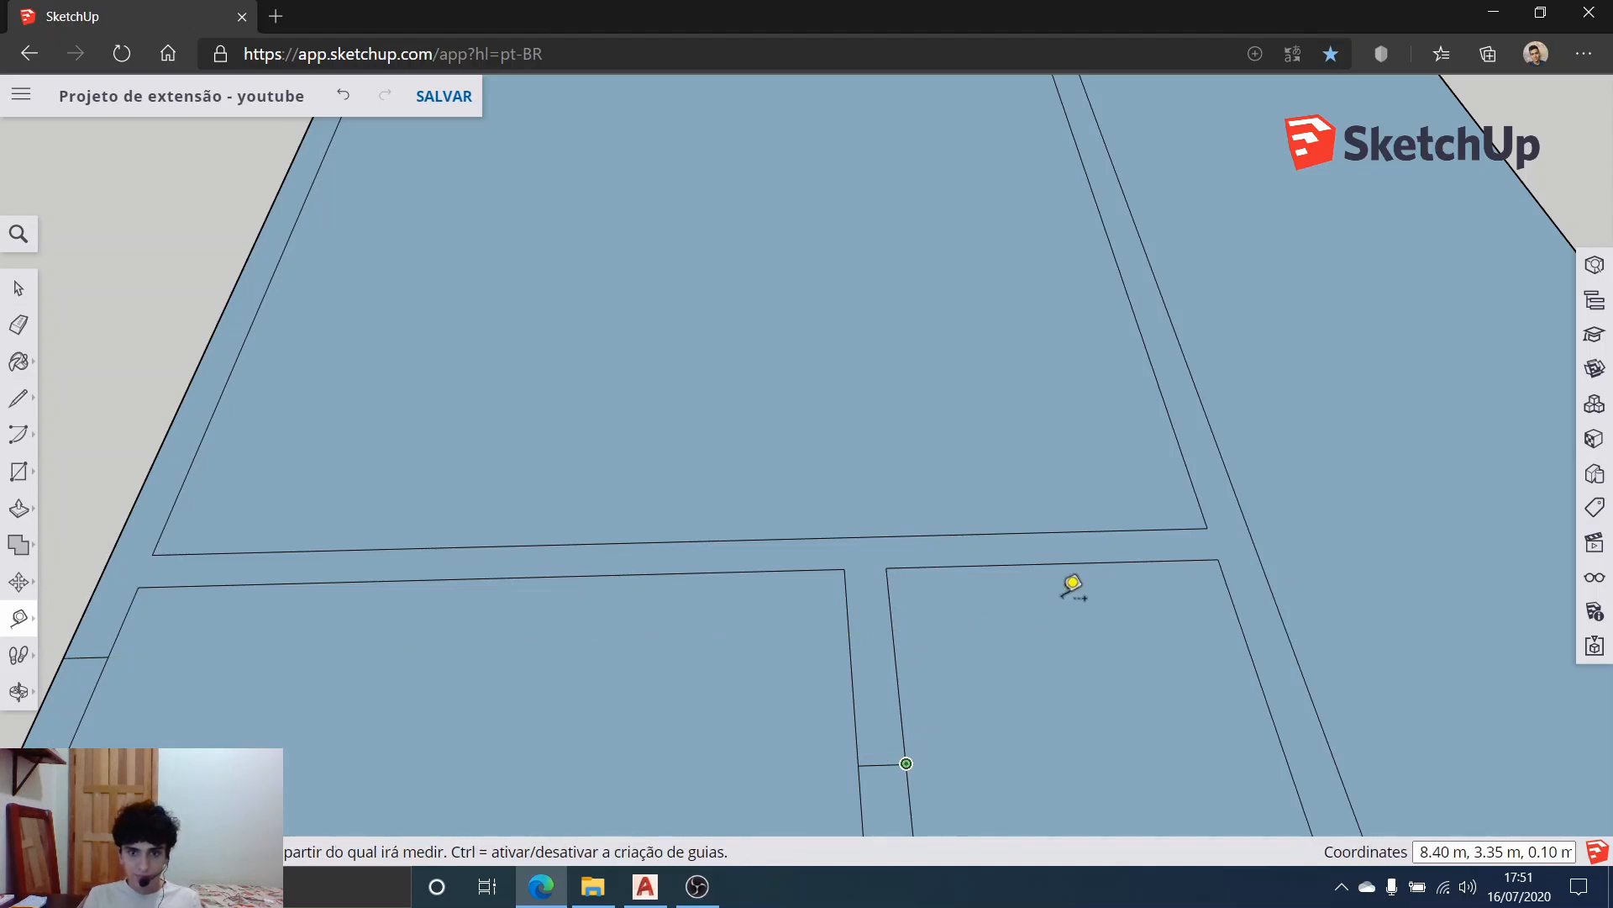
left_click(1251, 657)
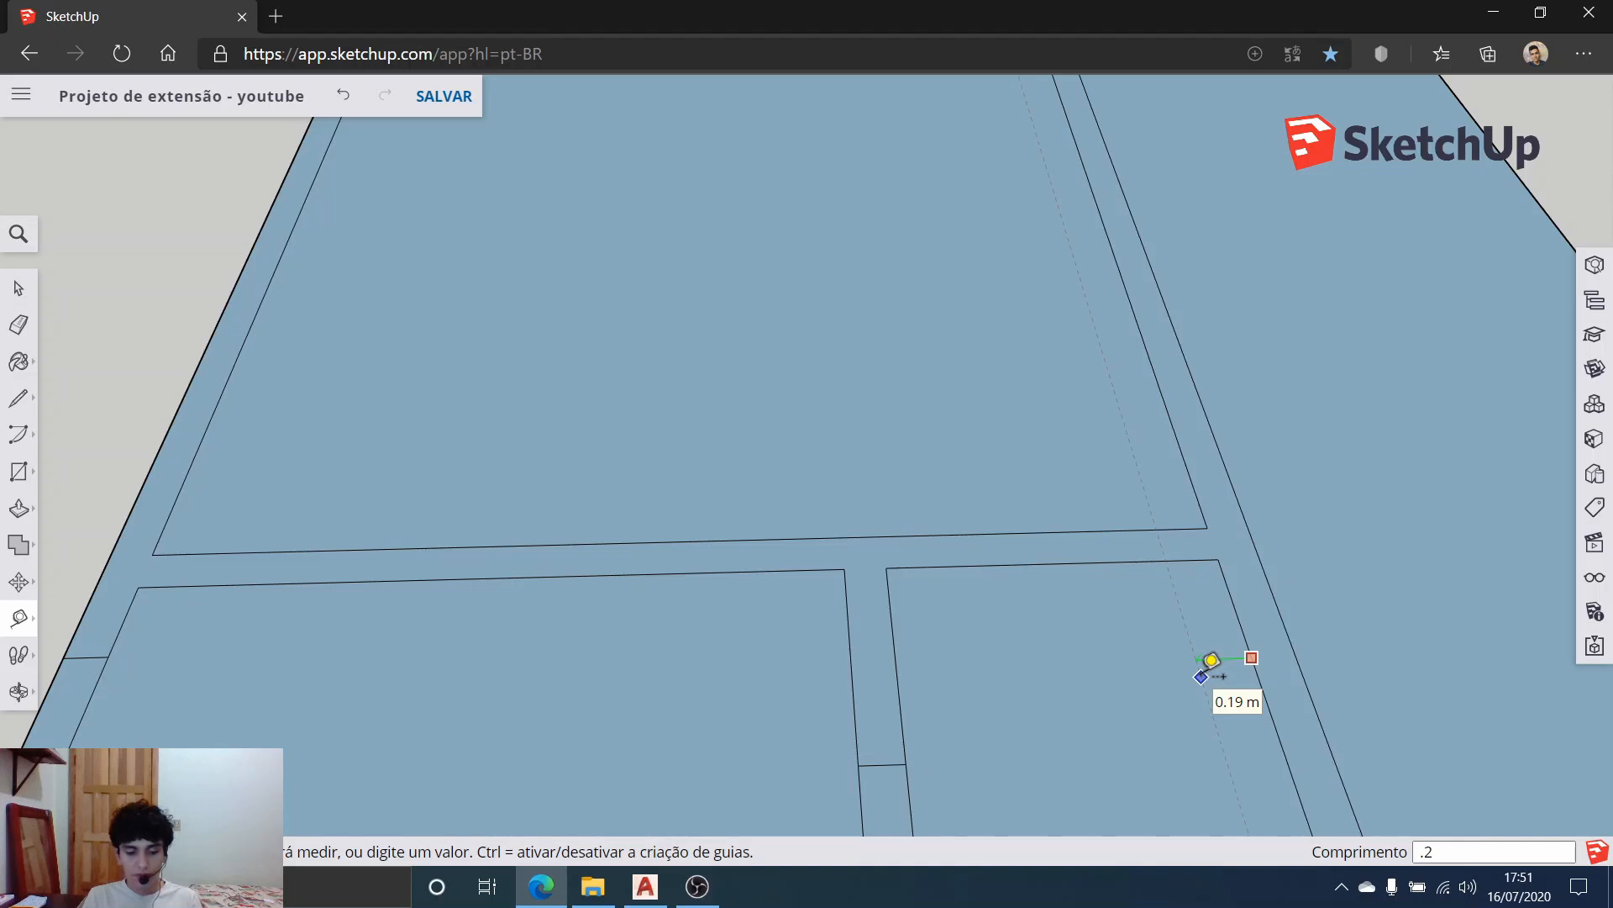
key("Return")
Step: Place a second guide 0.7 m from the latest one, toward the small room
left_click(1169, 627)
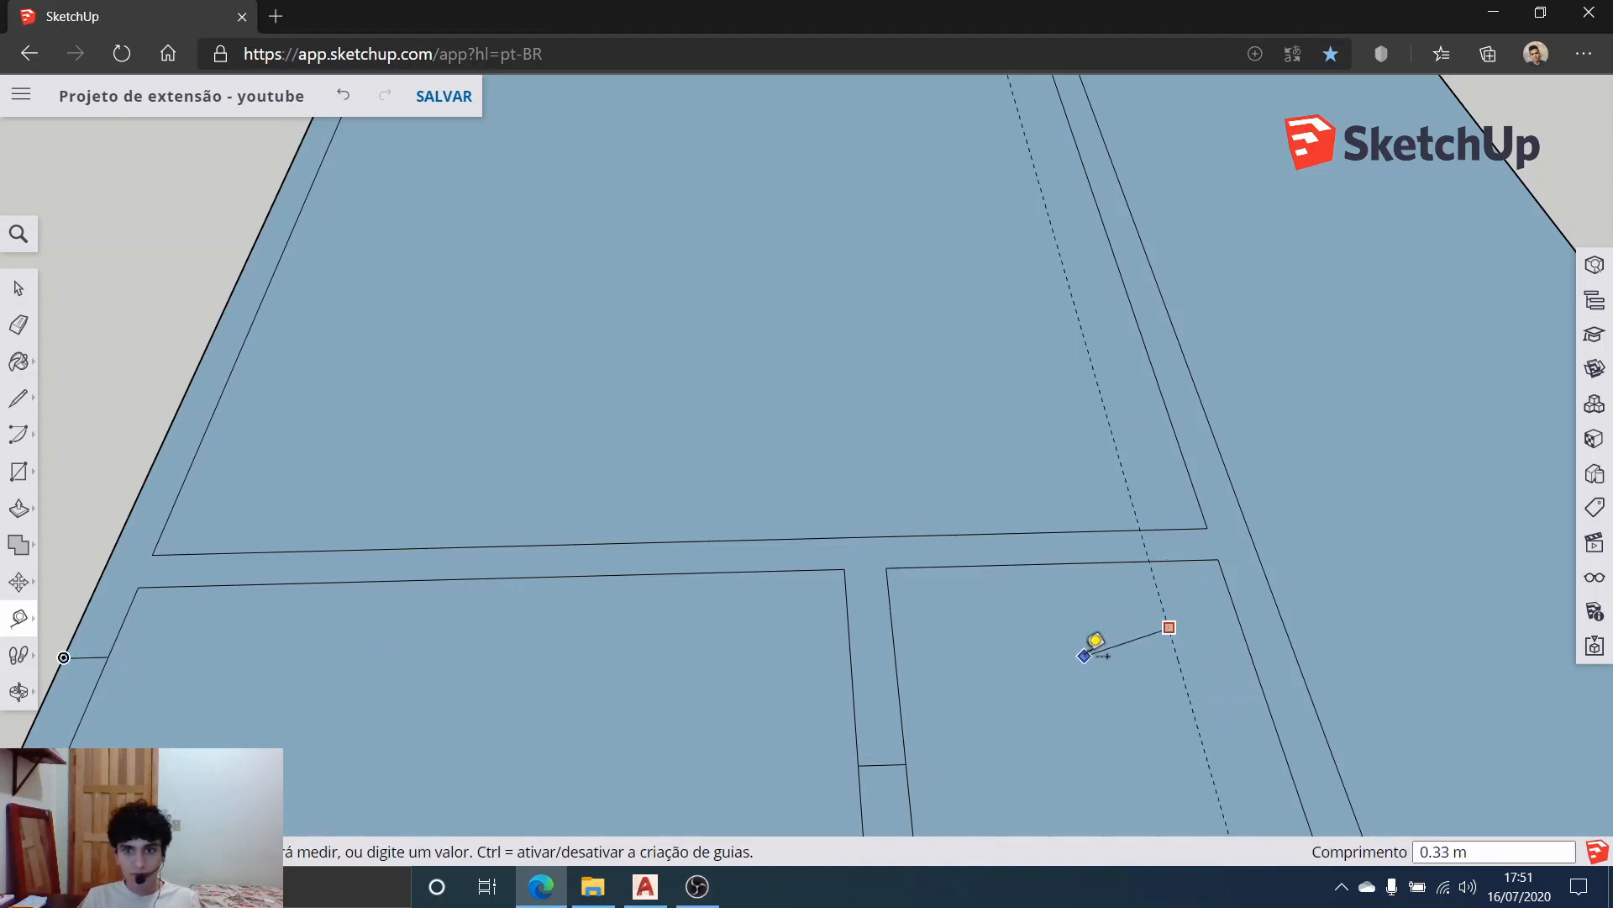
key("Escape")
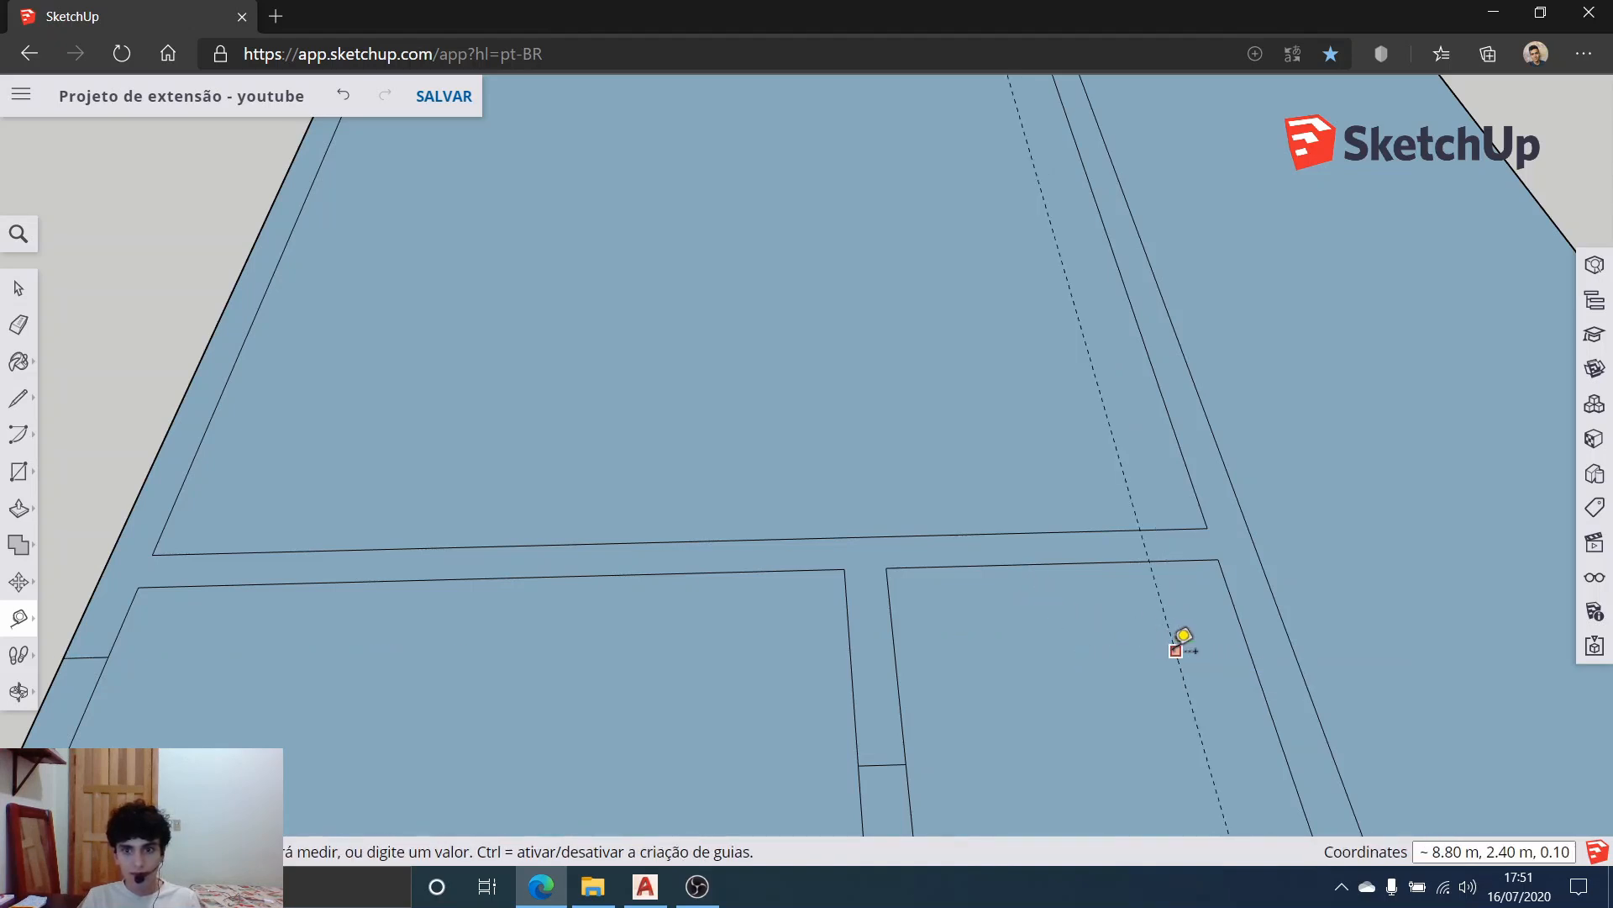
left_click(1175, 650)
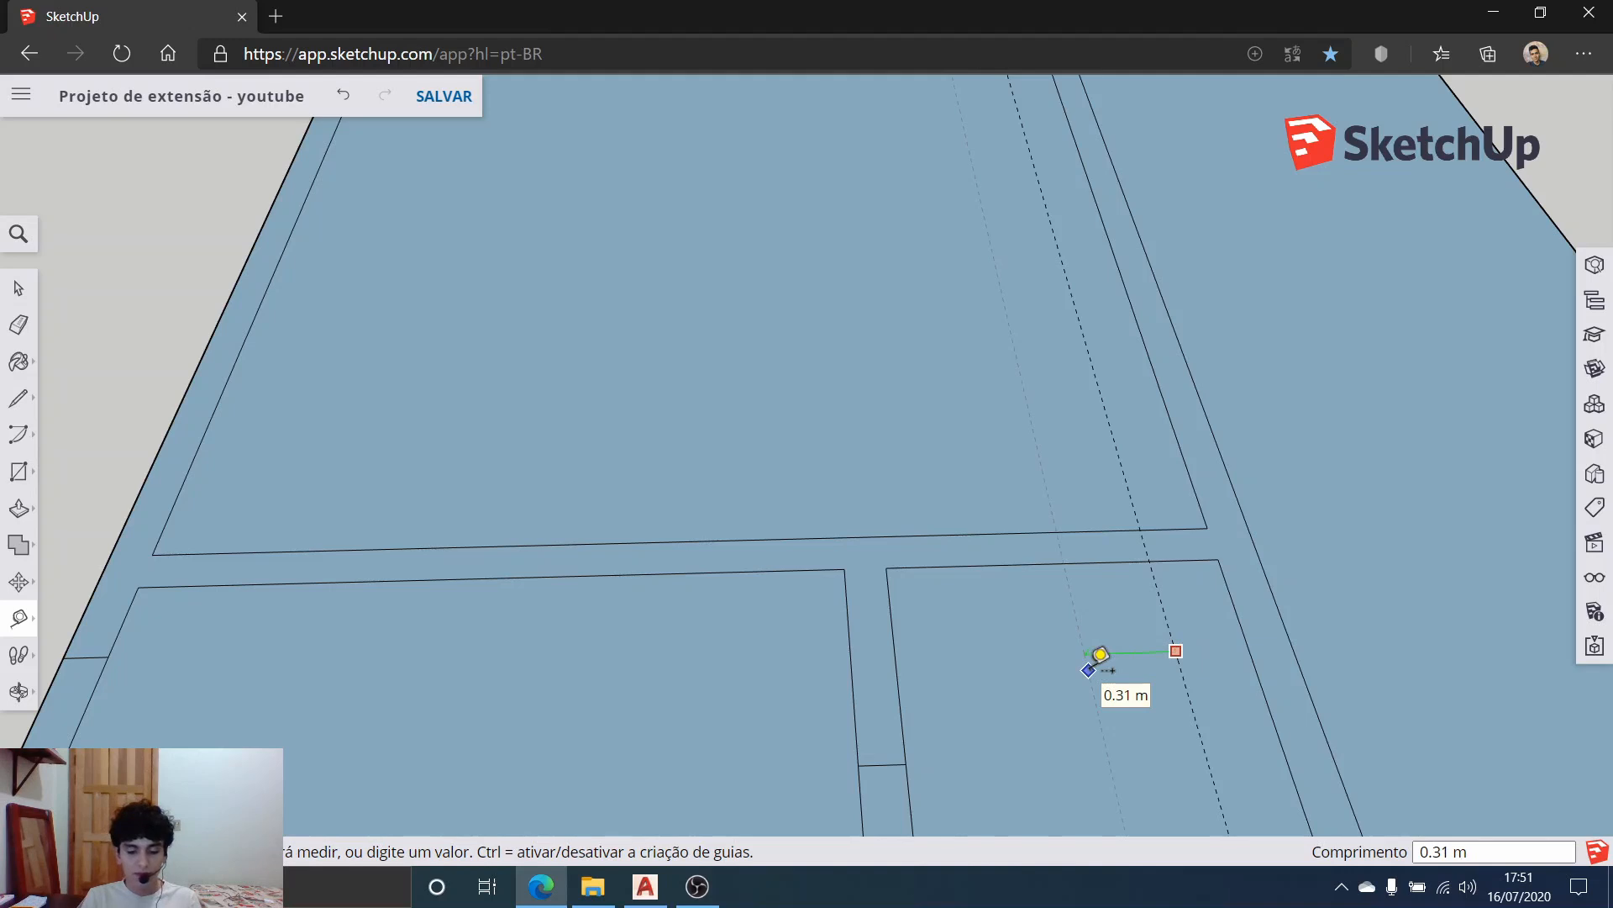
type(".7")
key("Return")
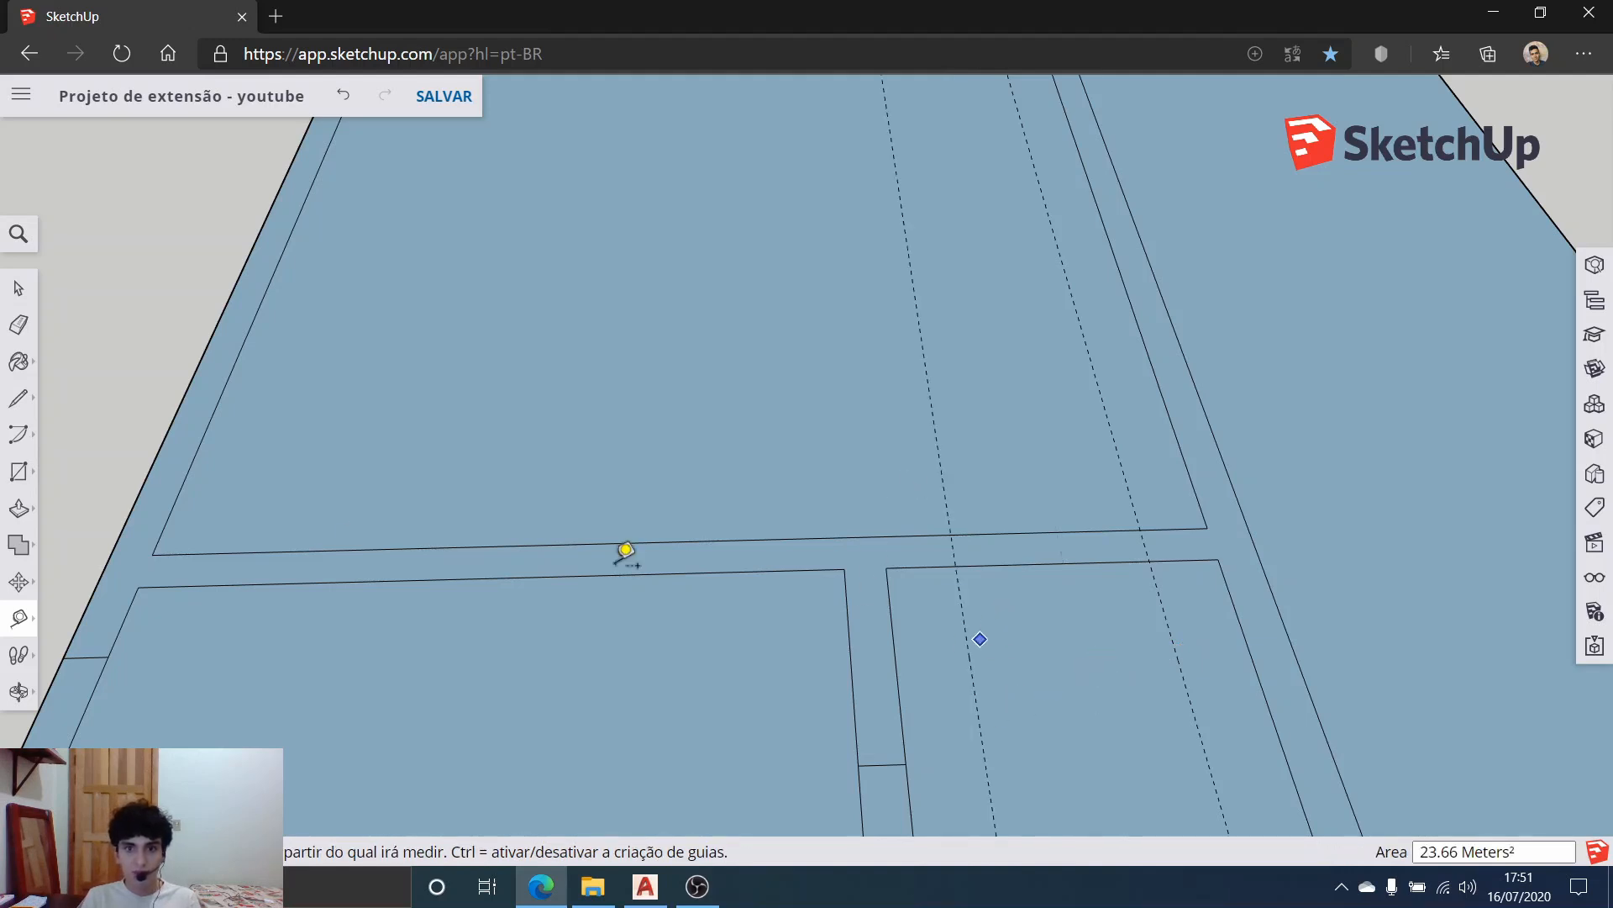
Step: Draw two lines across the end room's dividing wall along the guides to mark the opening, and remove both guides
left_click(18, 399)
scroll(966, 542, "up", 3)
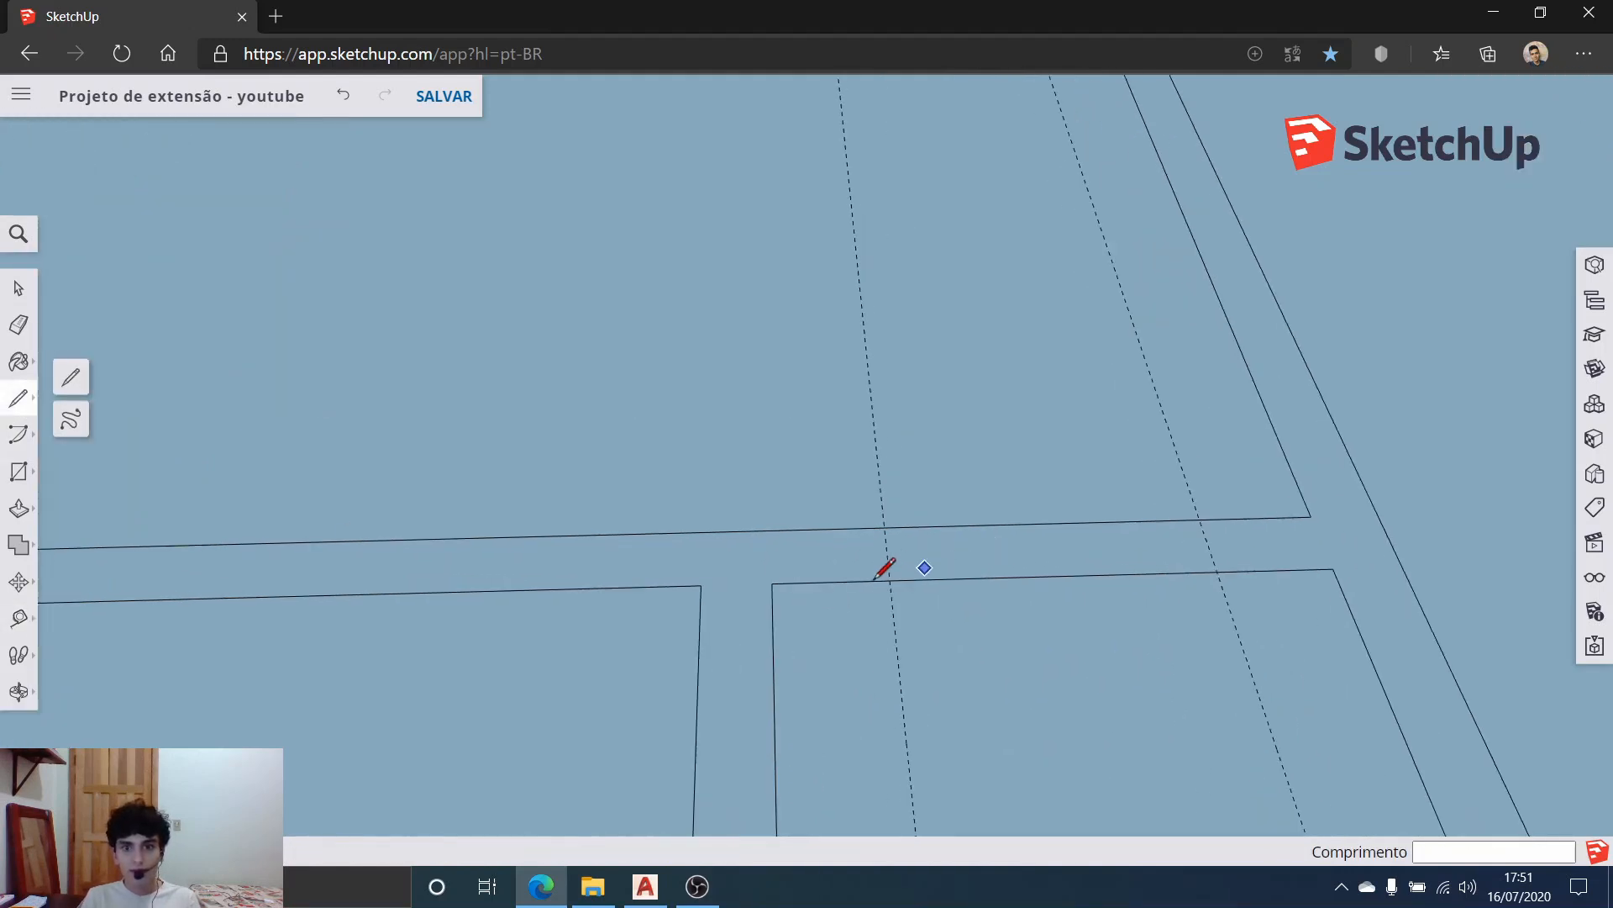
left_click(883, 580)
left_click(884, 527)
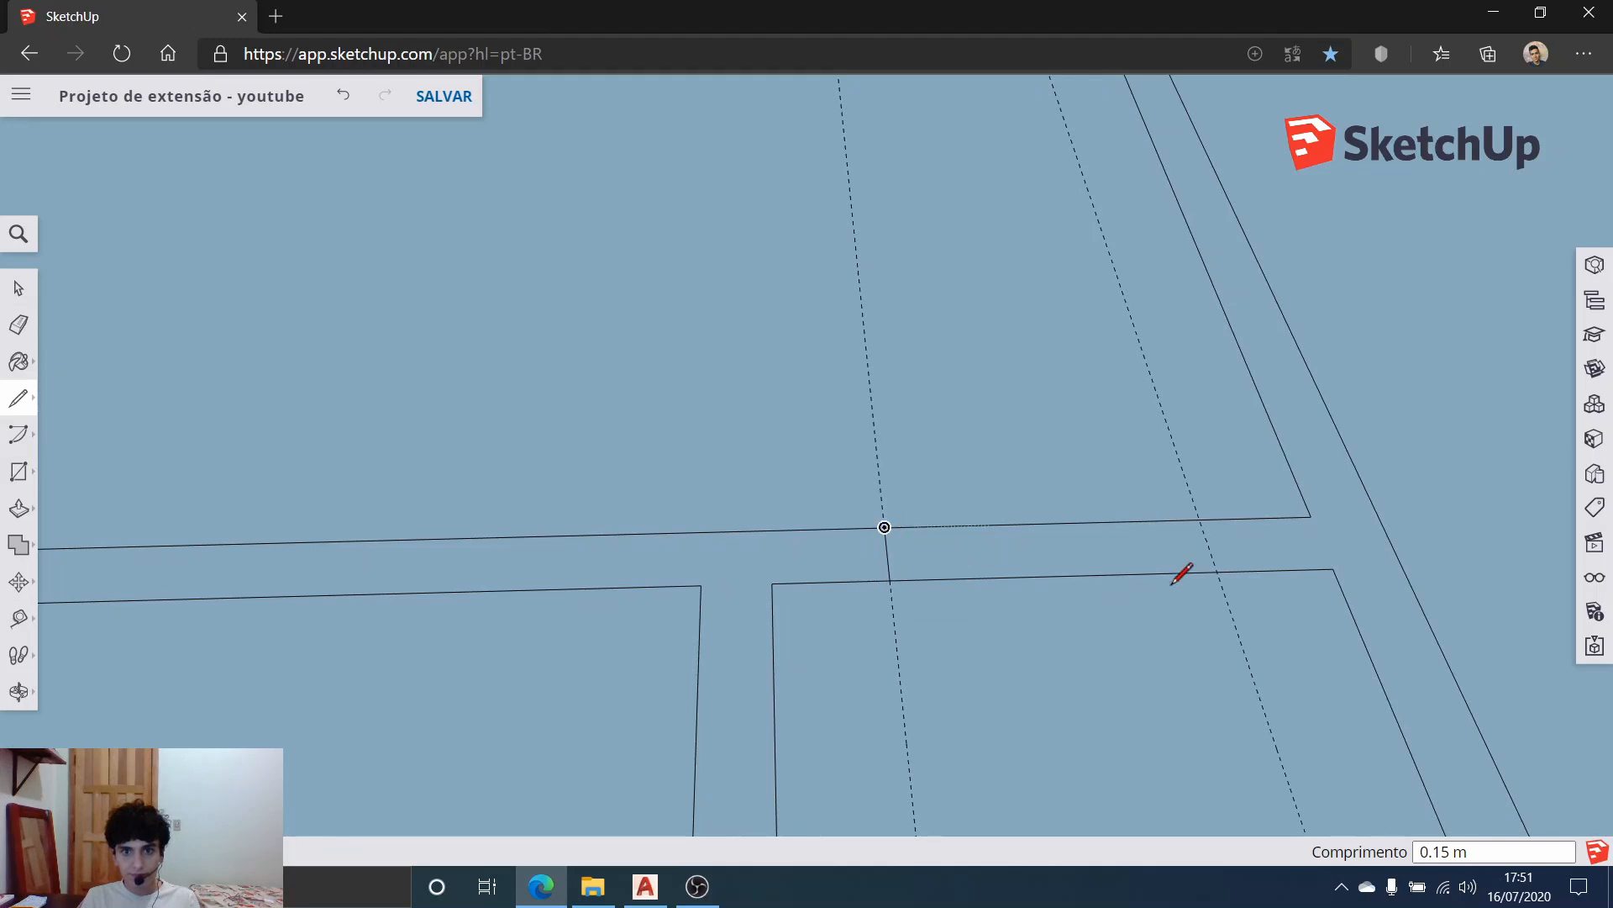
left_click(1216, 573)
left_click(1200, 519)
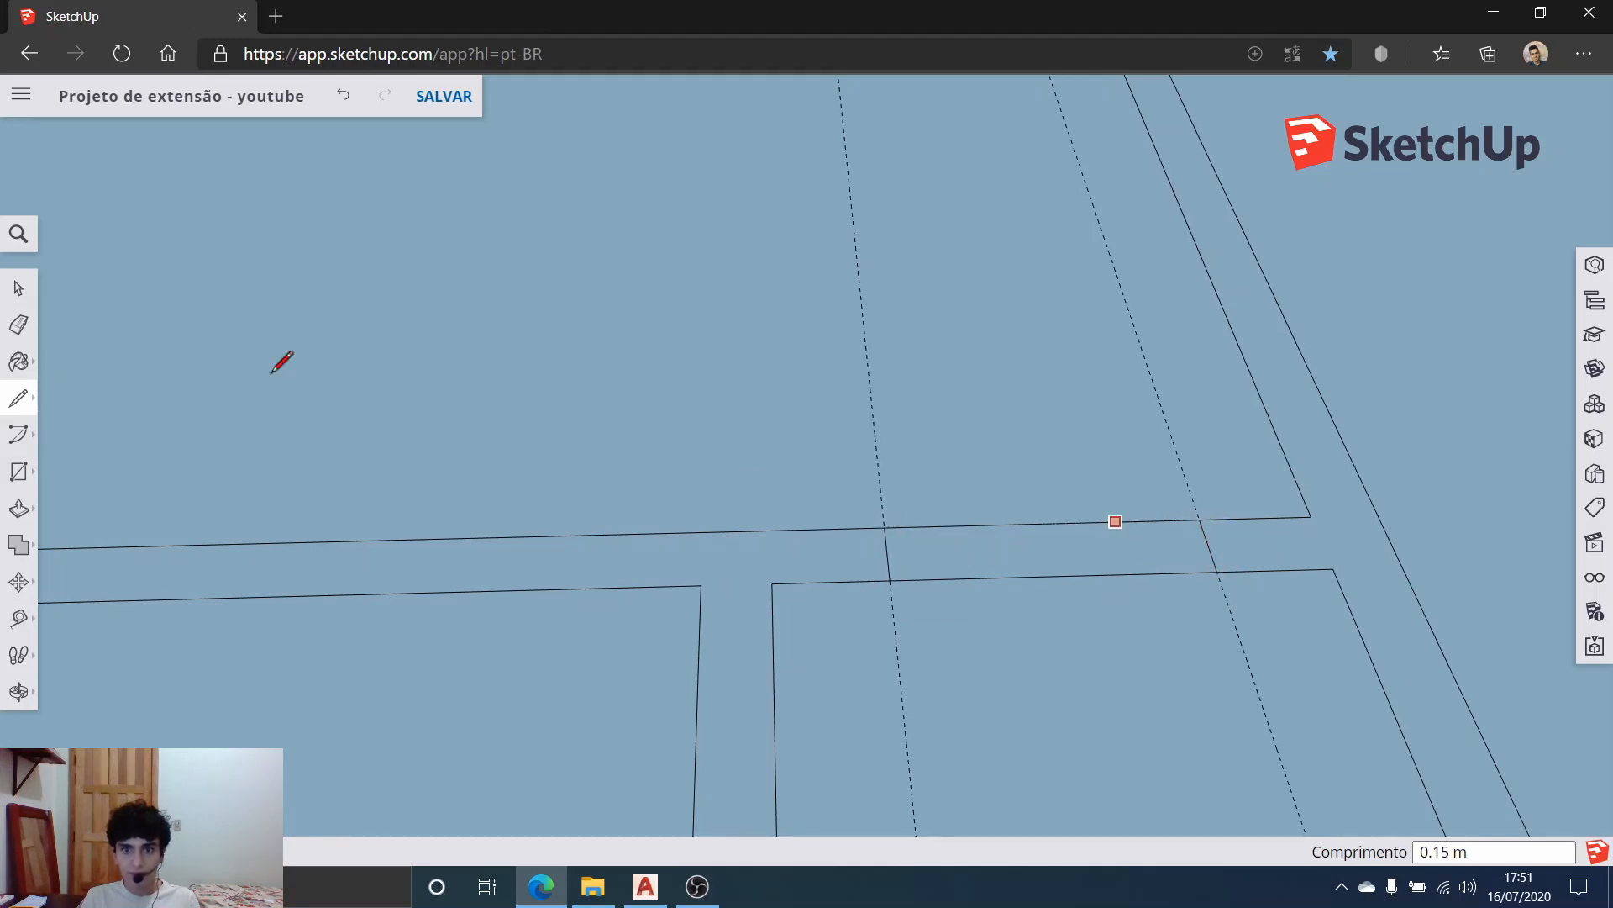
left_click(20, 290)
scroll(172, 328, "down", 8)
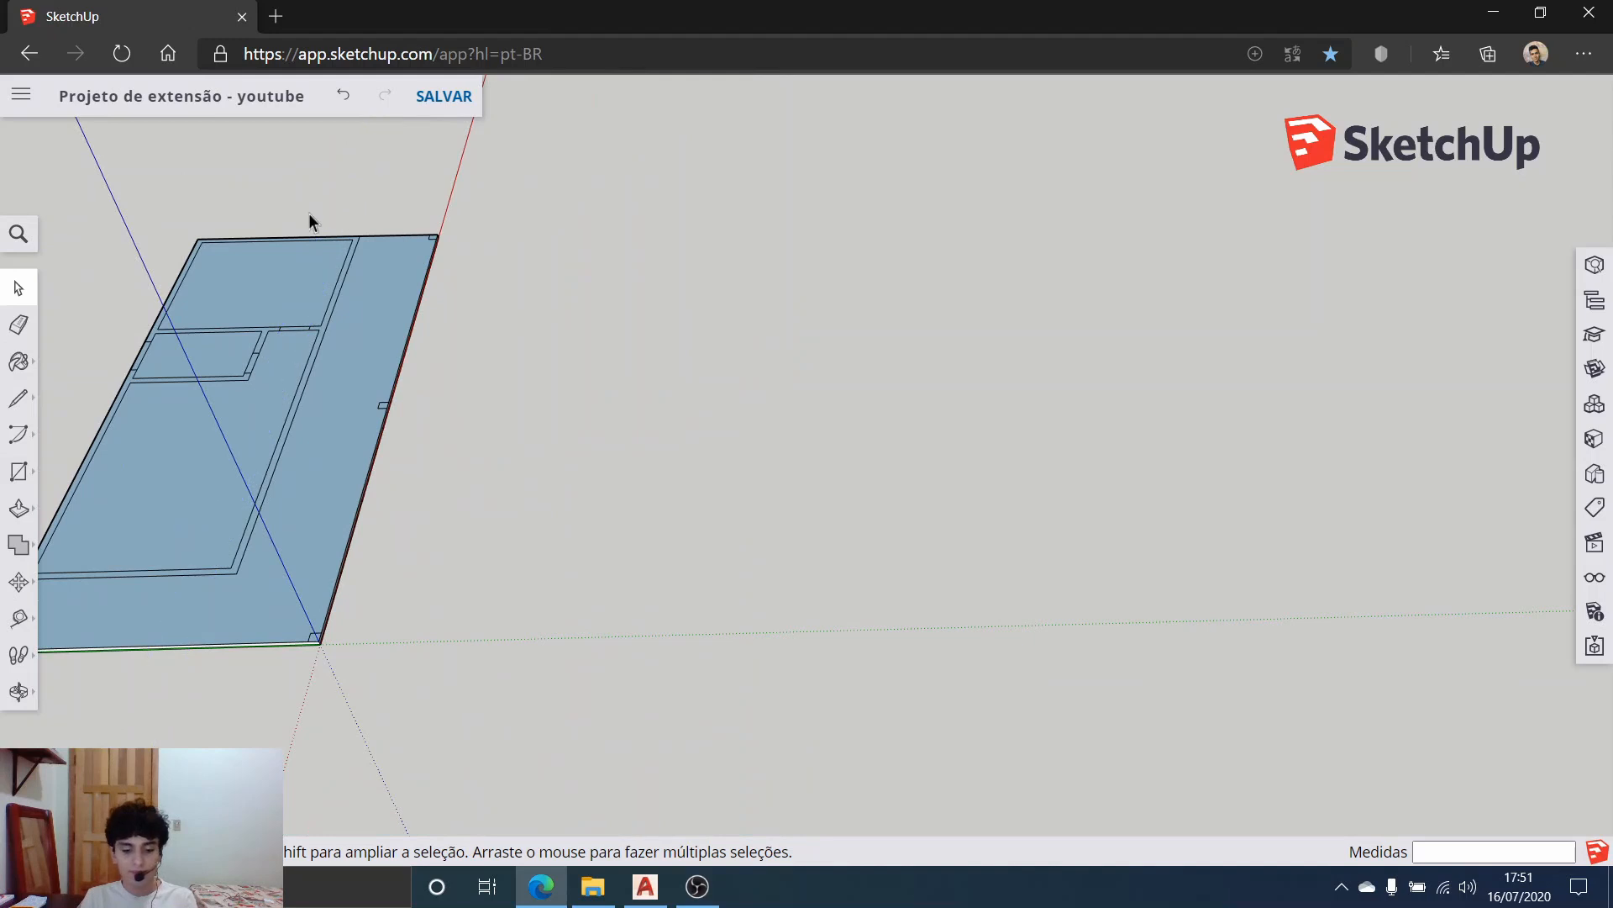
Step: Examine the wall layout and marked openings around the small room and the end room
key("h")
left_click_drag(378, 468, 826, 538)
middle_click_drag(826, 537, 972, 558)
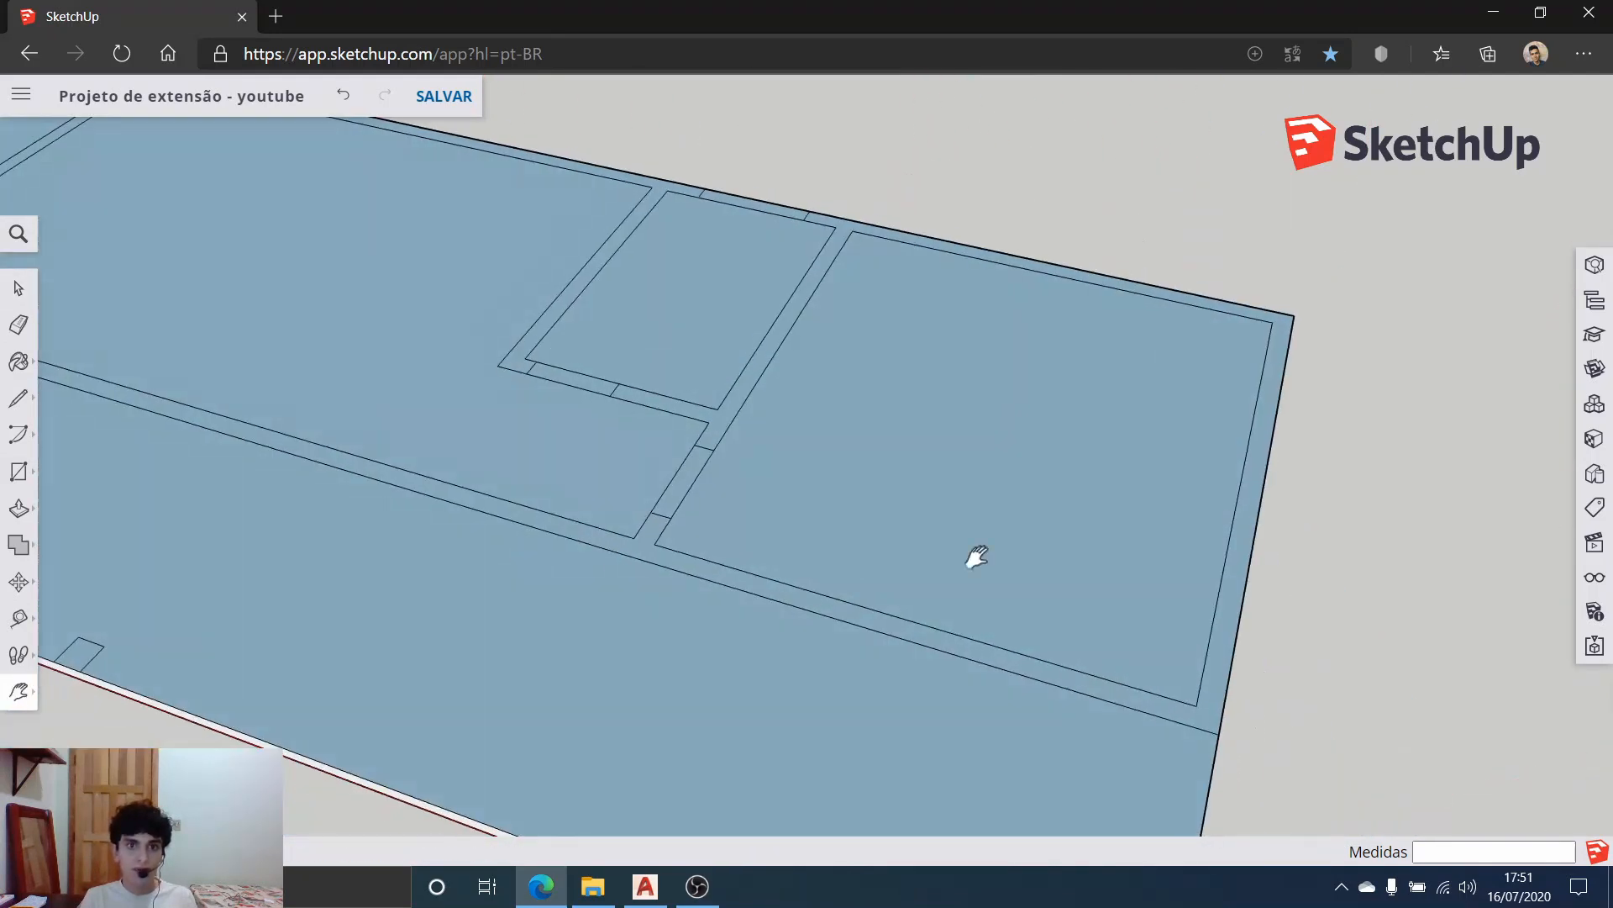
middle_click_drag(680, 605, 408, 630)
scroll(764, 576, "up", 2)
middle_click_drag(929, 616, 1076, 546)
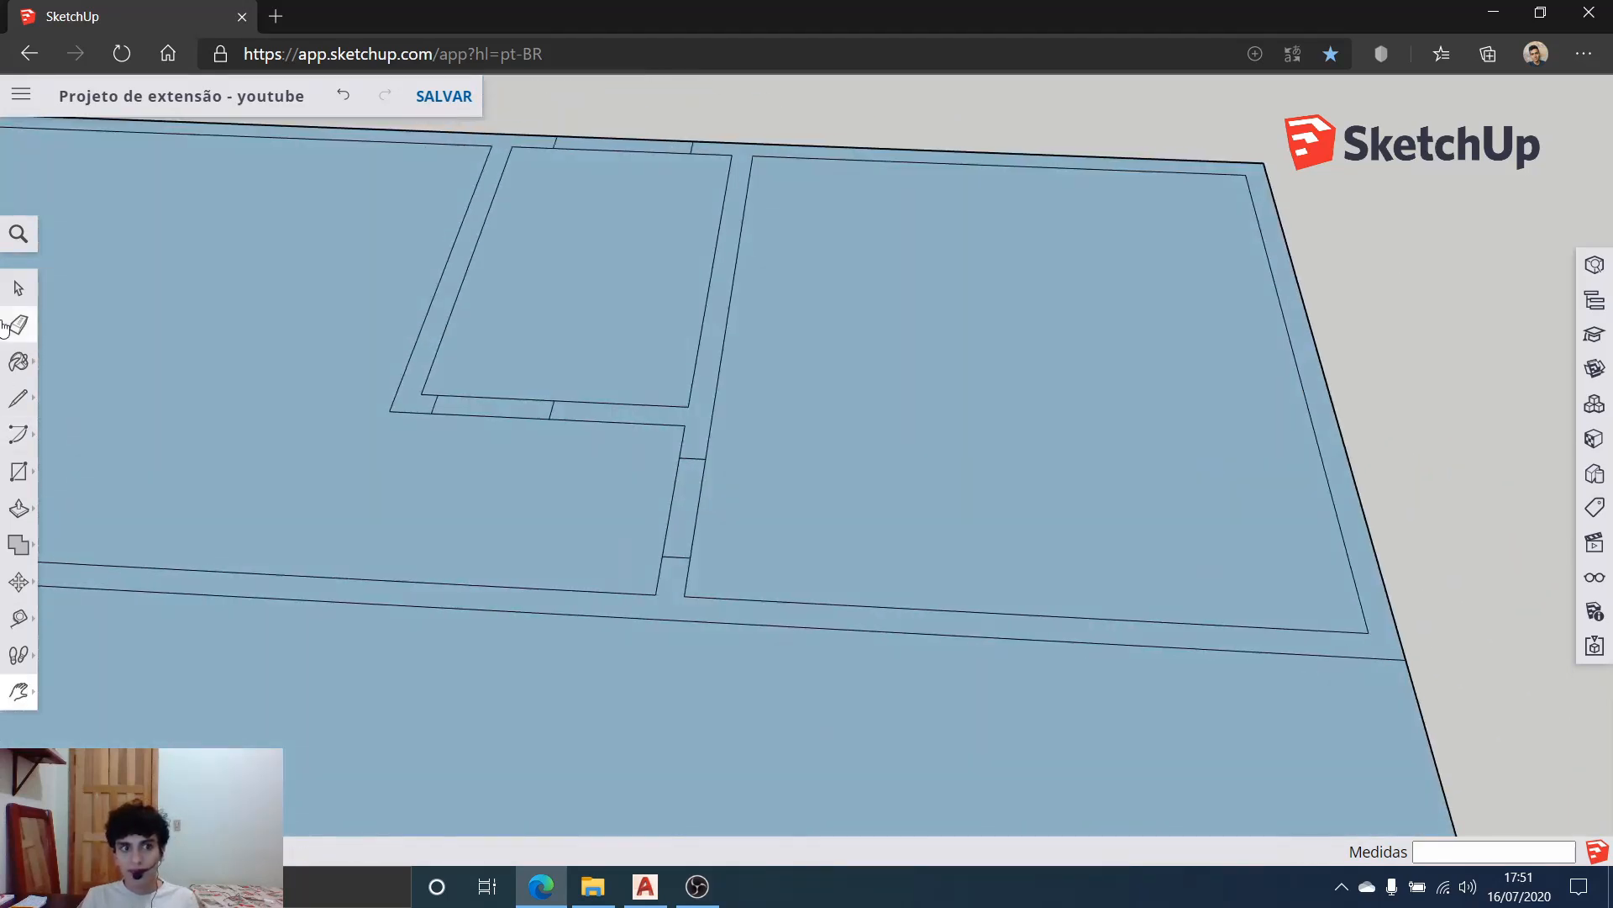
left_click(18, 287)
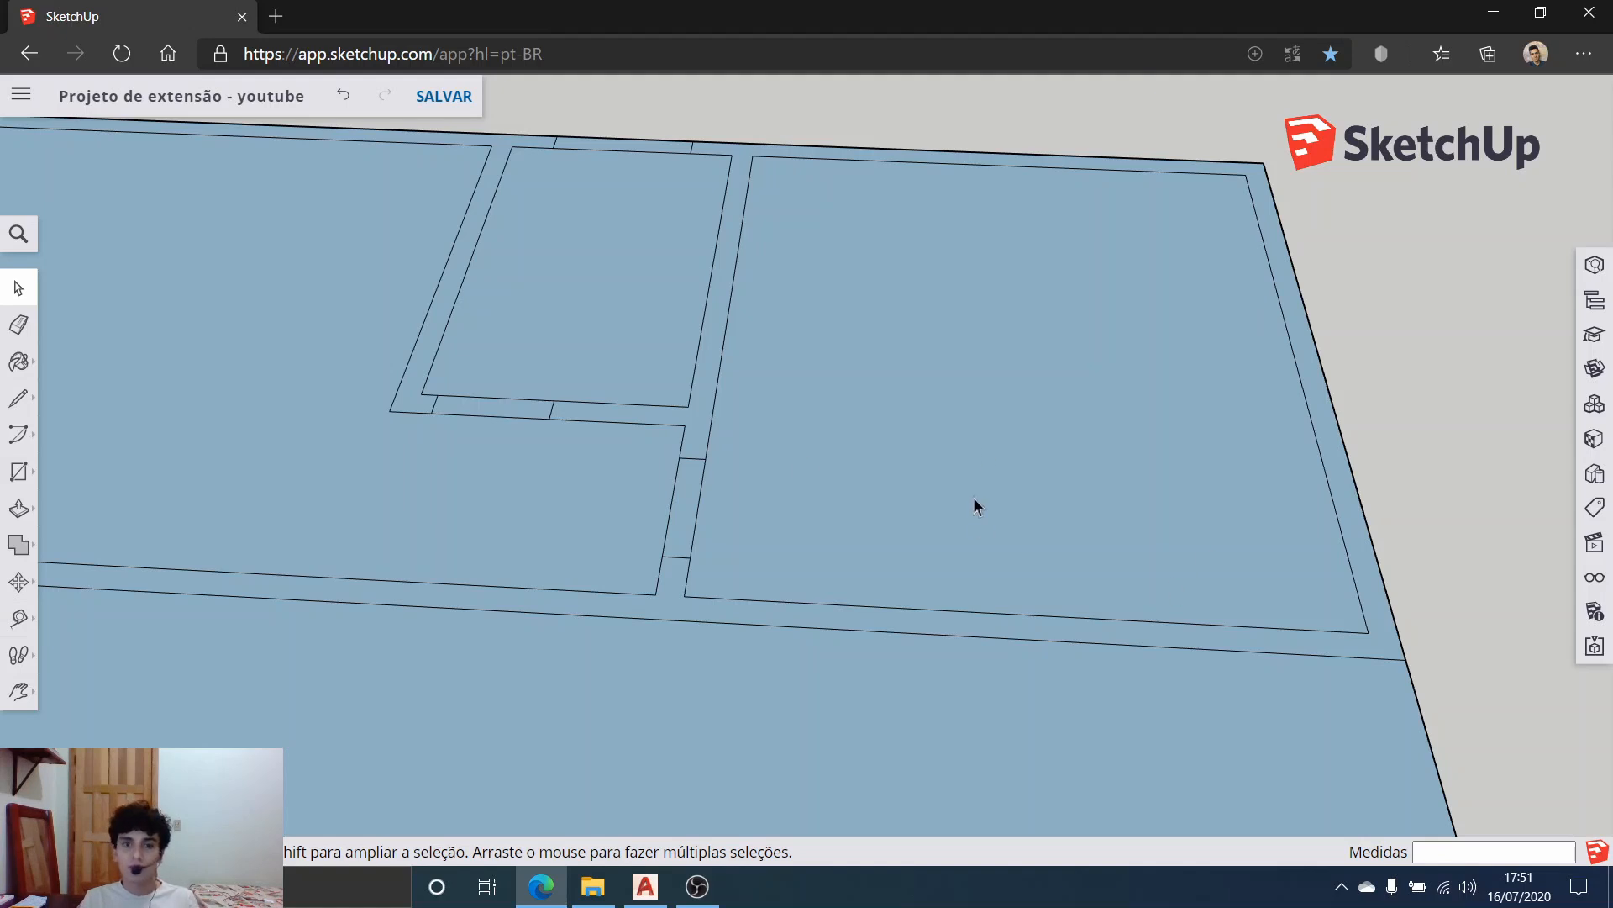
middle_click_drag(973, 496, 727, 597)
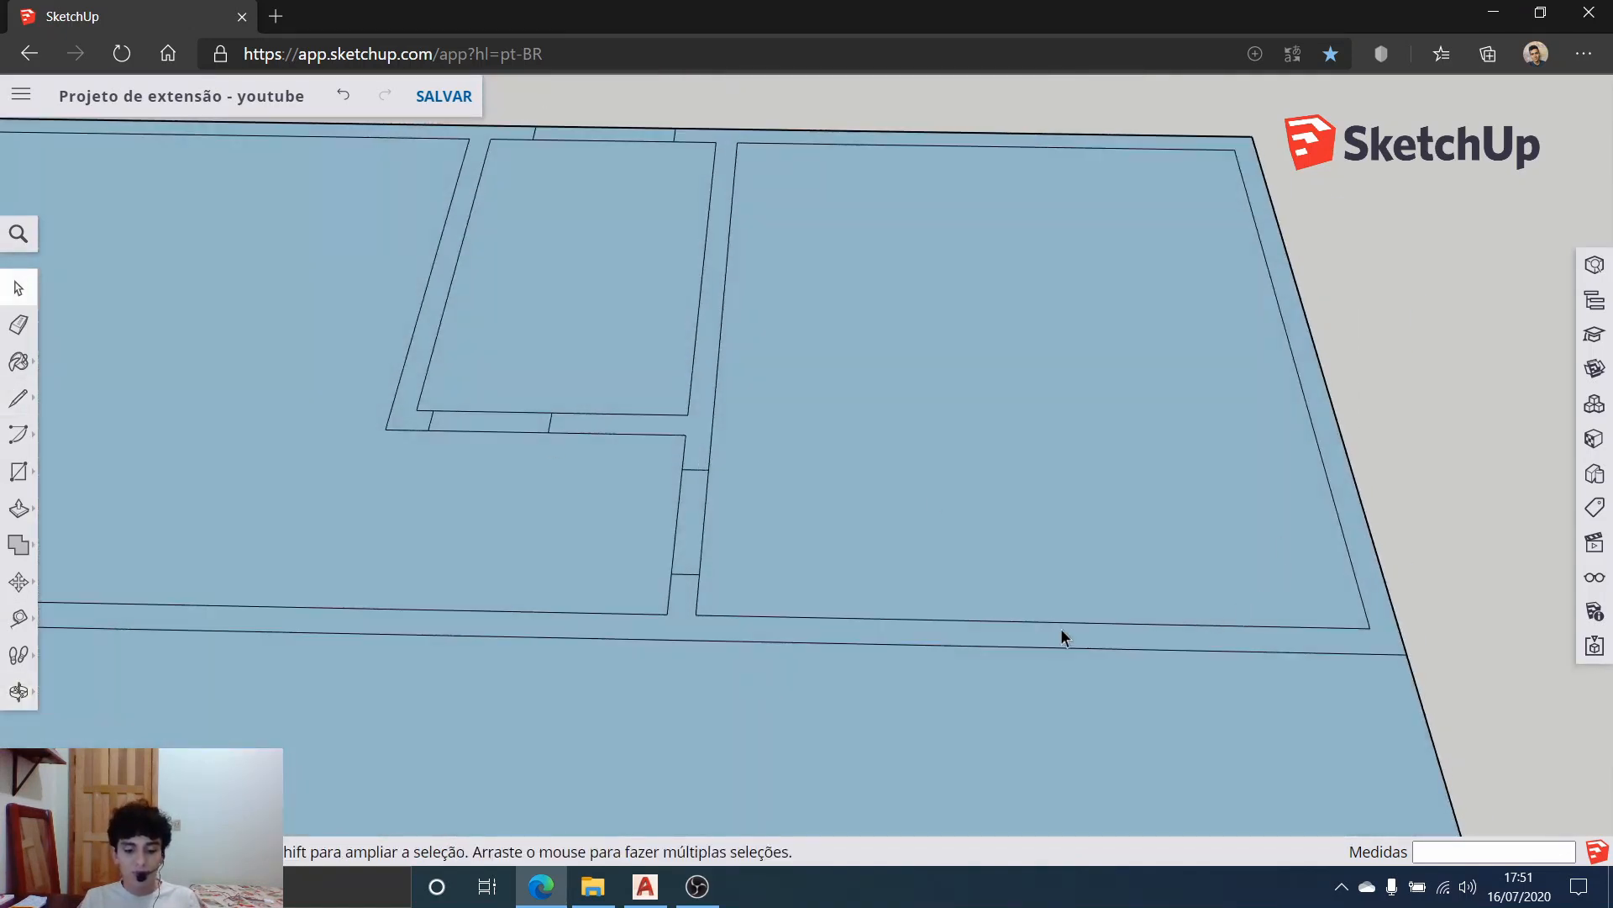
middle_click_drag(1061, 631, 1070, 515, "shift")
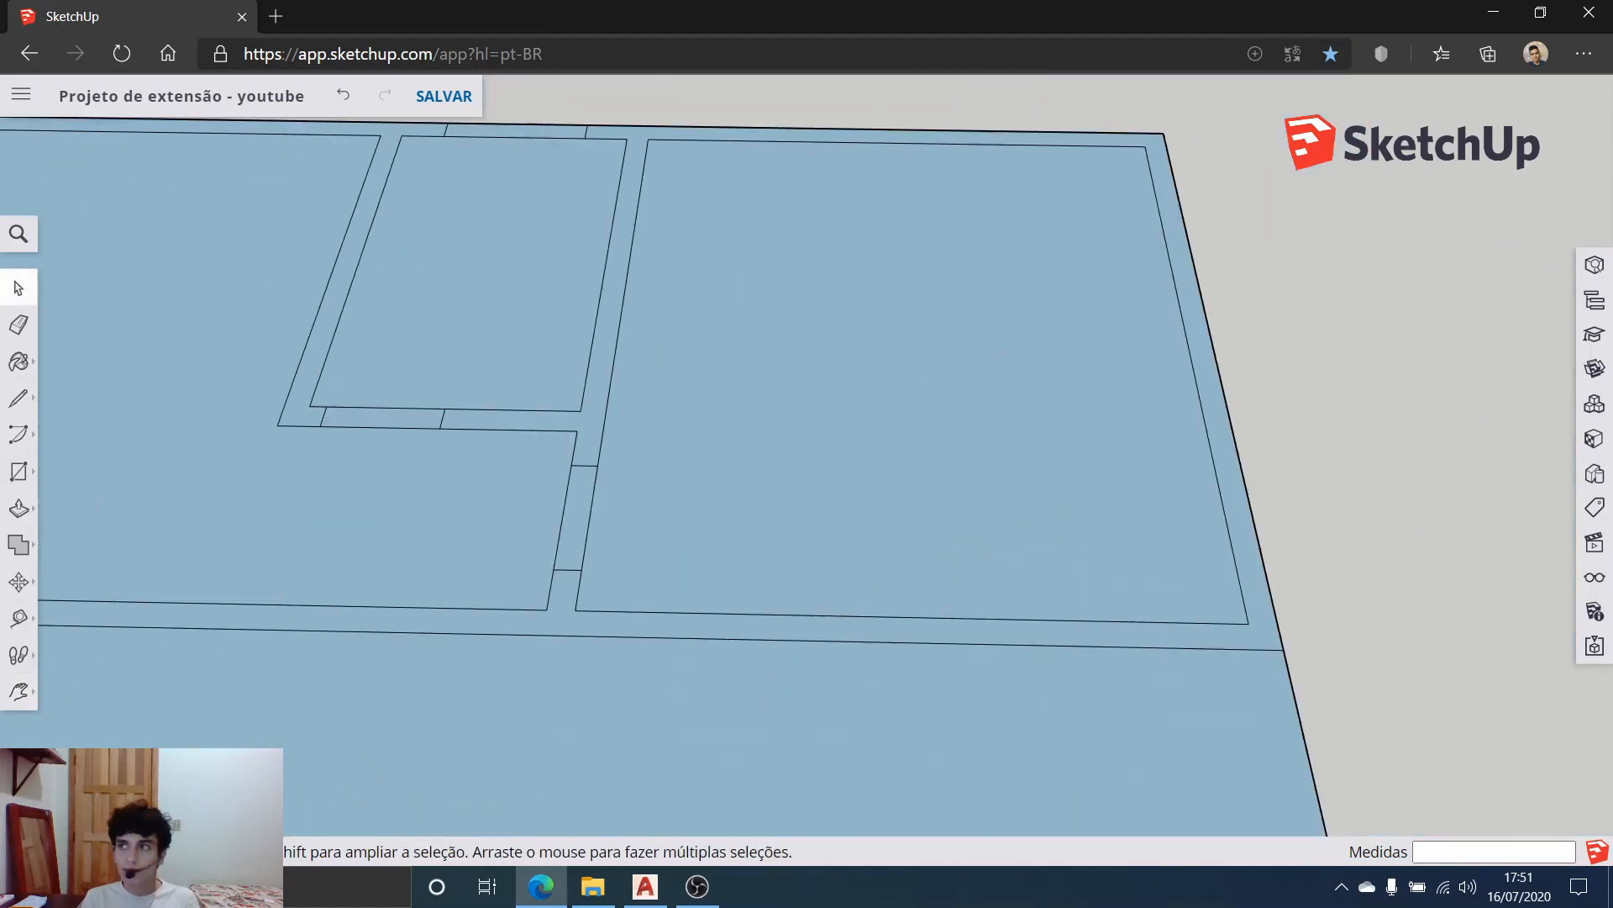
Step: Place a guide inward from the inner line of the end room's outer side wall, and a second guide 2.3 m farther toward the dividing wall
key("alt+Tab")
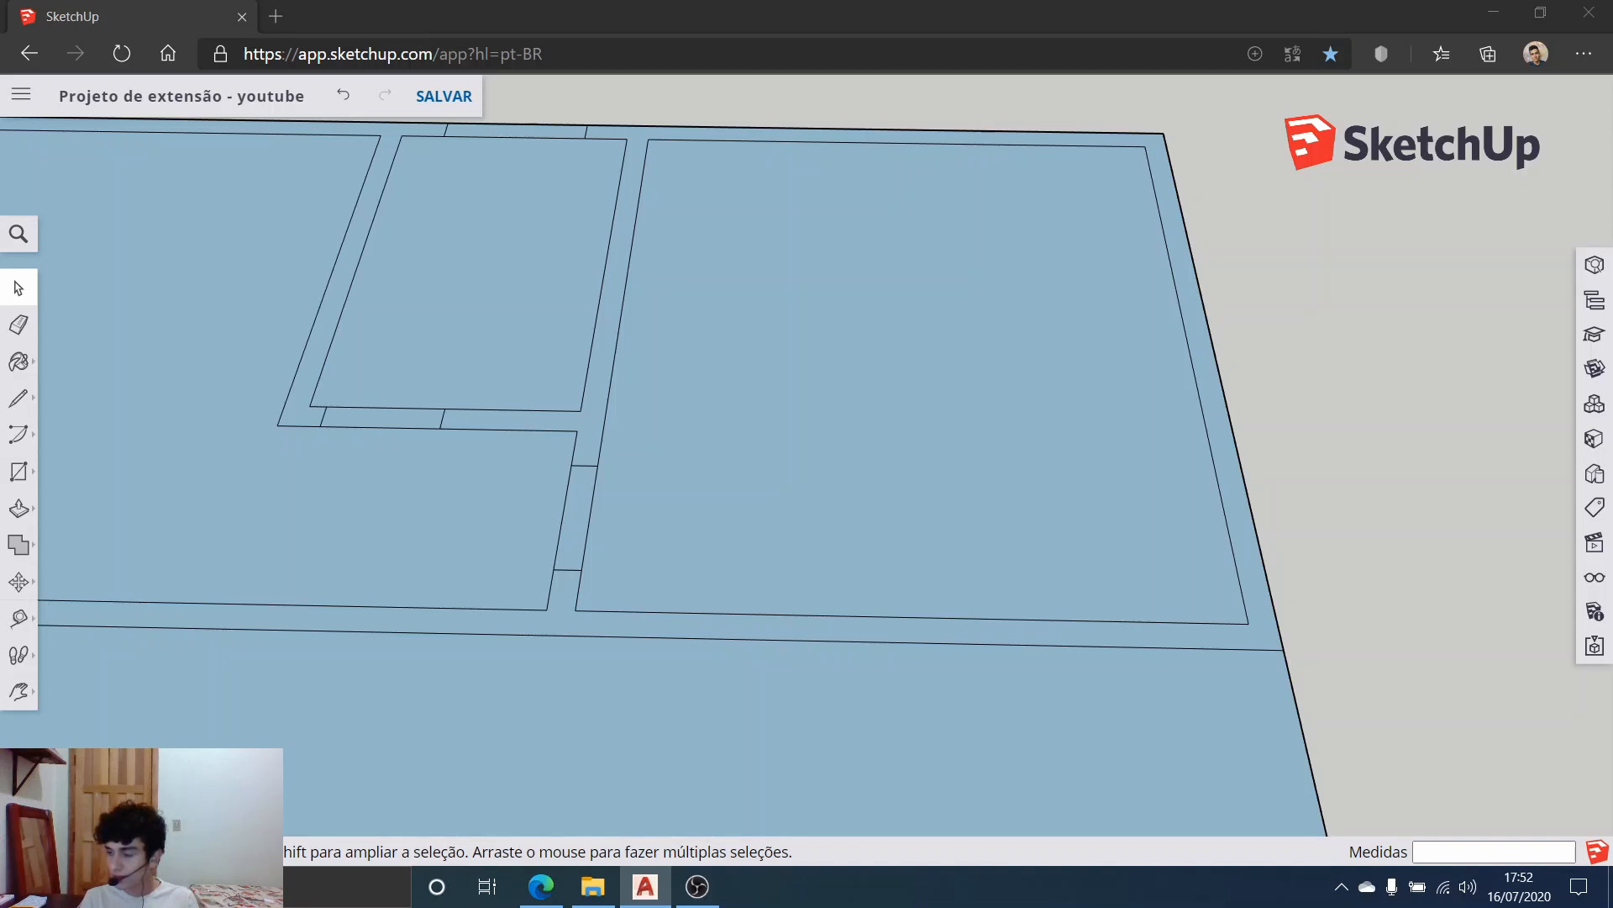
scroll(1225, 464, "down", 3)
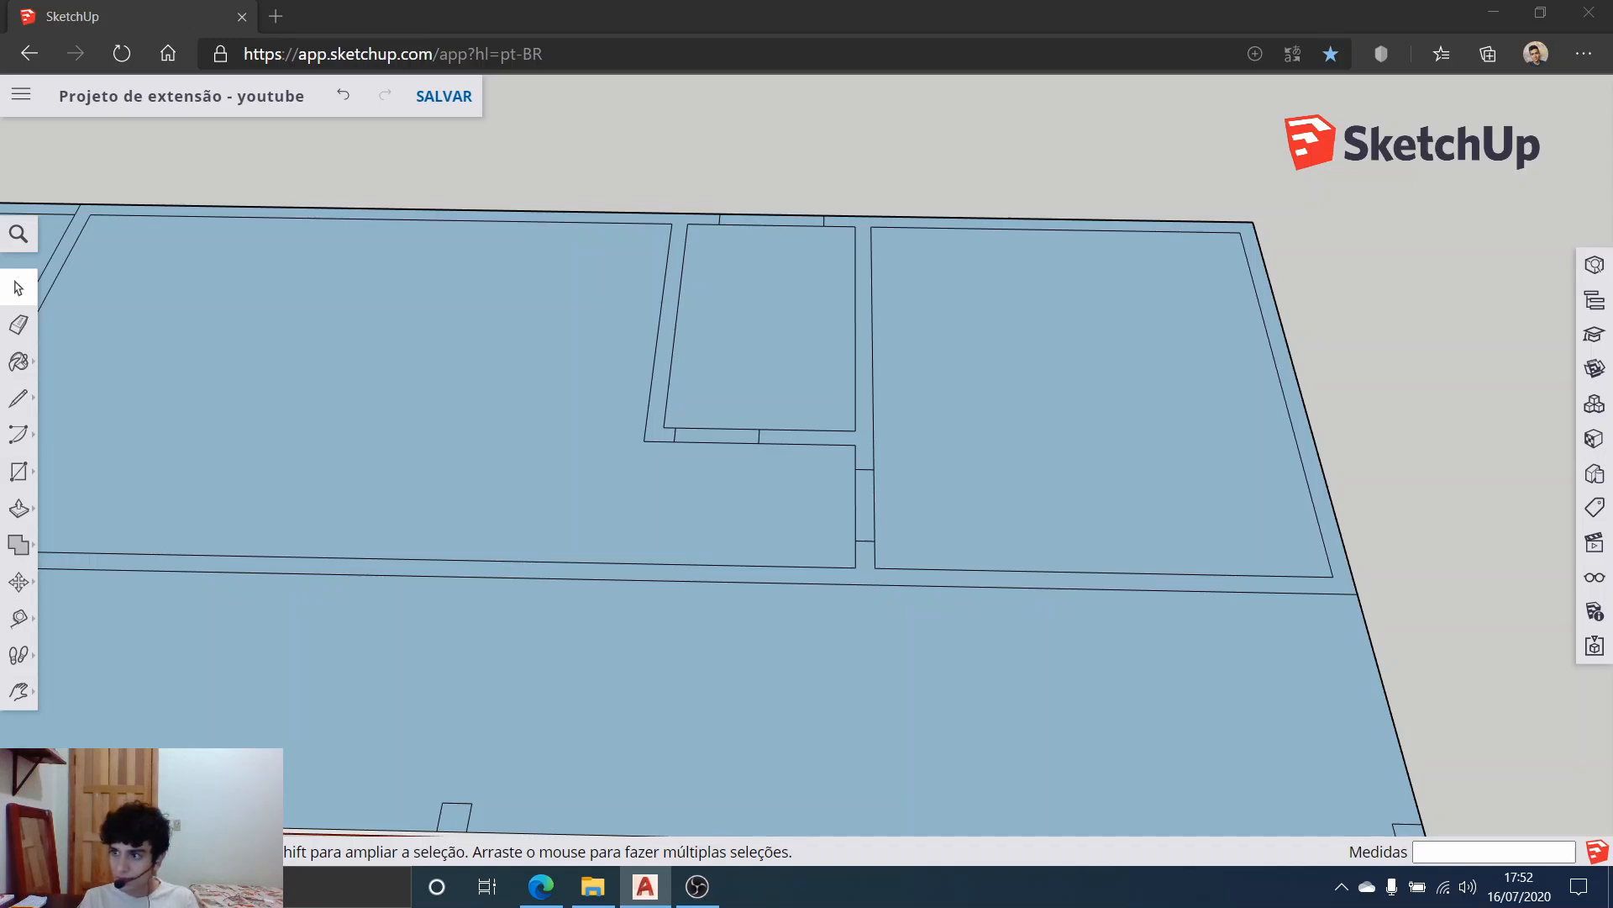
left_click(18, 618)
scroll(1225, 508, "up", 2)
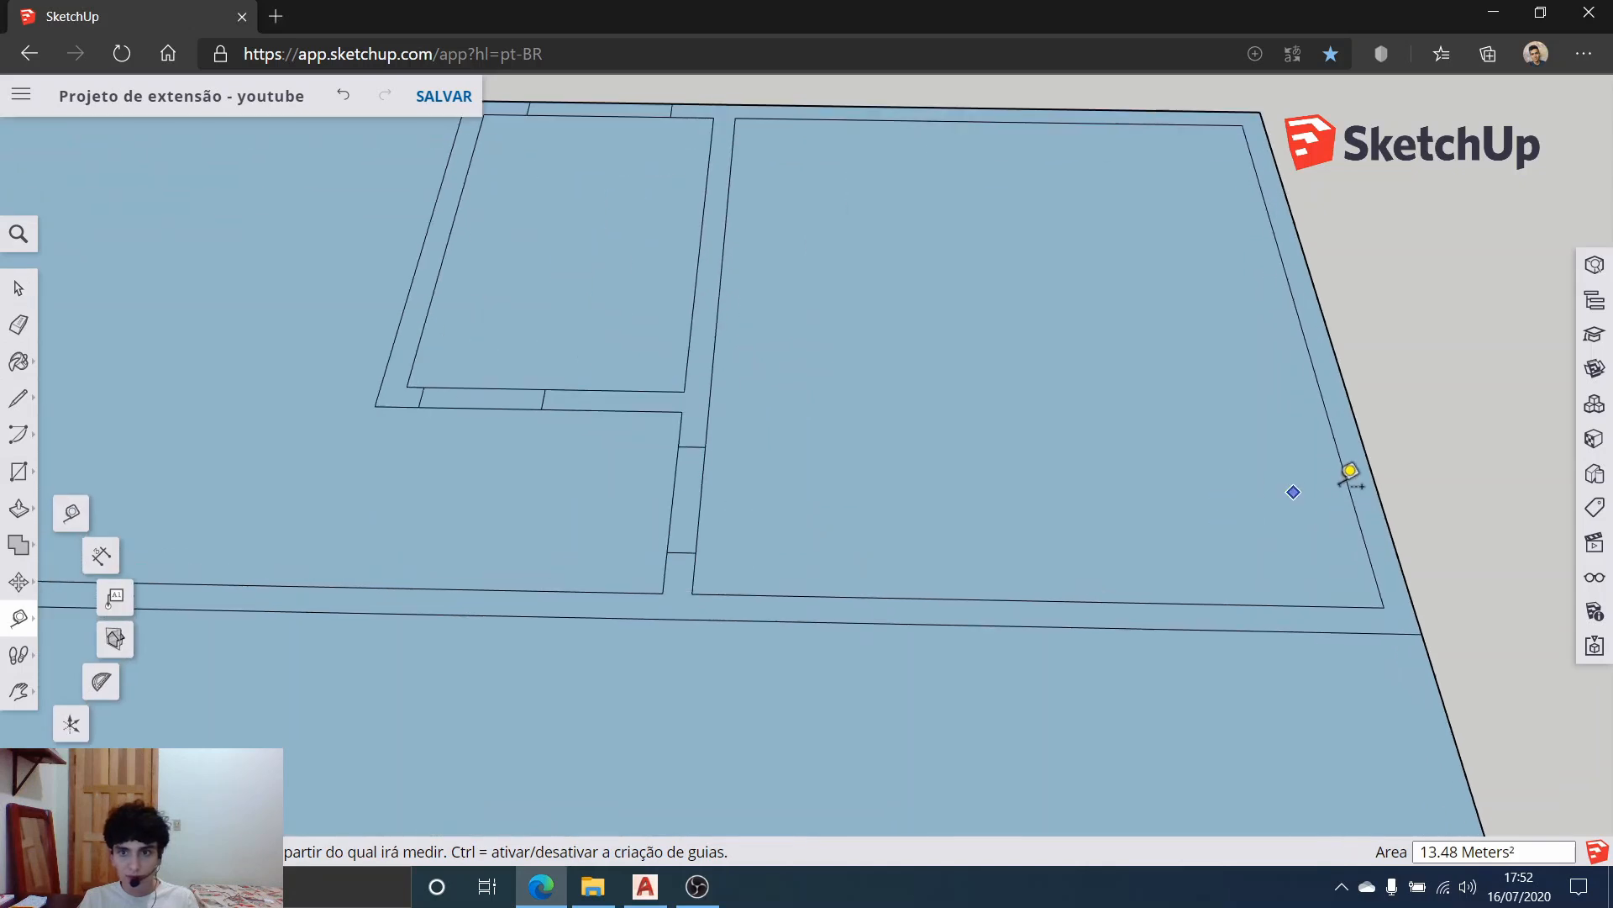
left_click(1348, 487)
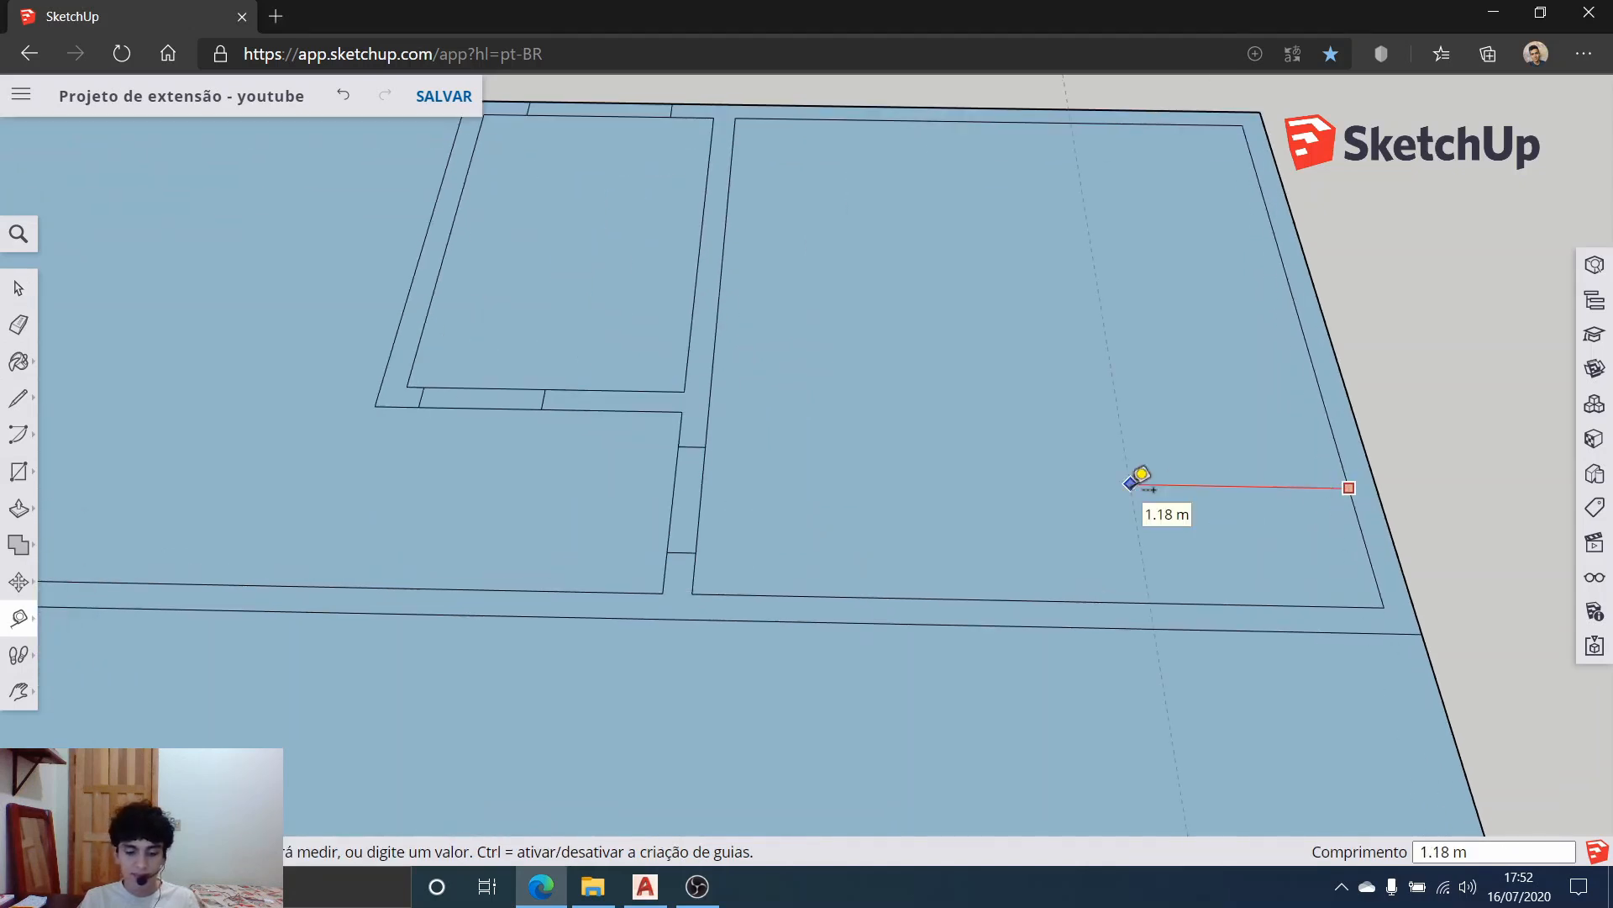
key("Return")
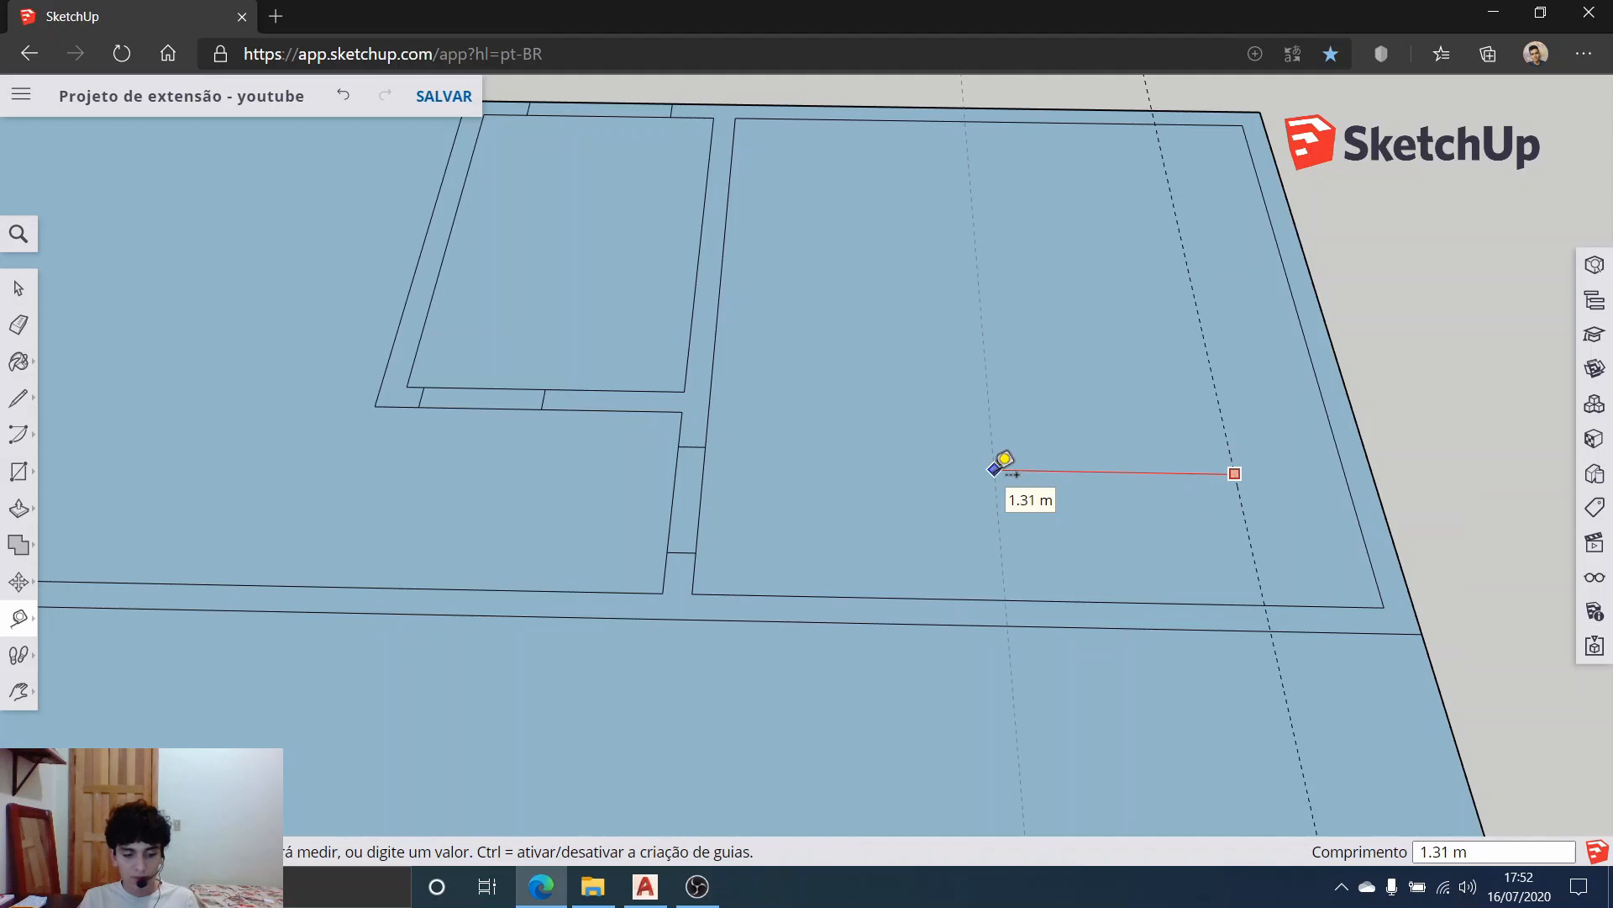
key("Return")
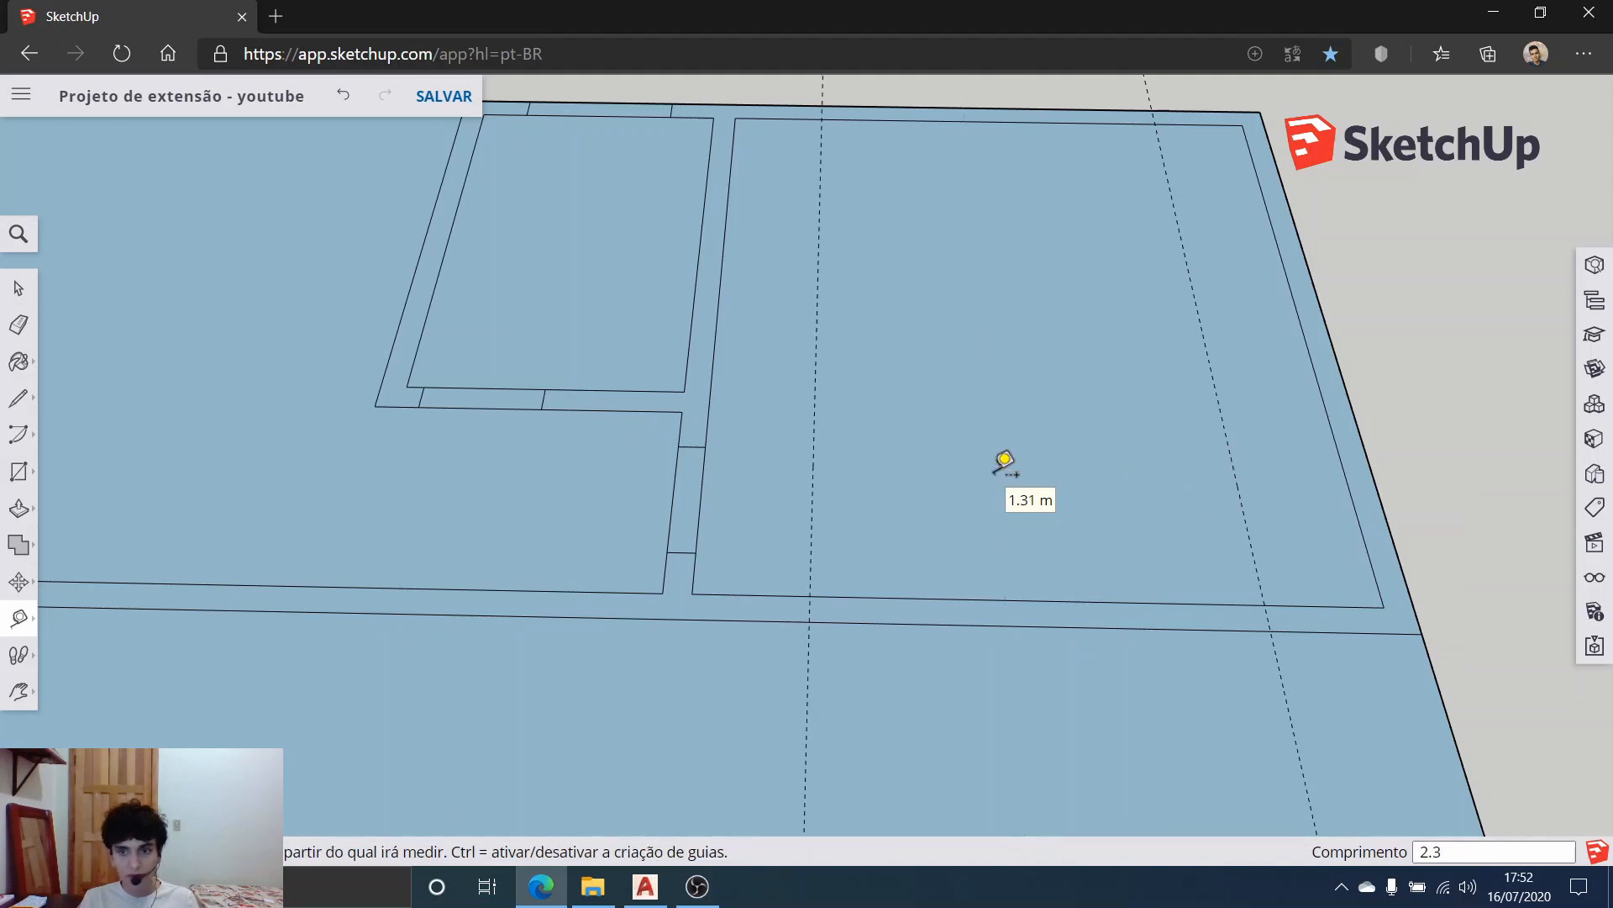
Step: Draw a line across the end room's front wall along the guide nearest the outer side wall
scroll(739, 553, "up", 1)
left_click(18, 399)
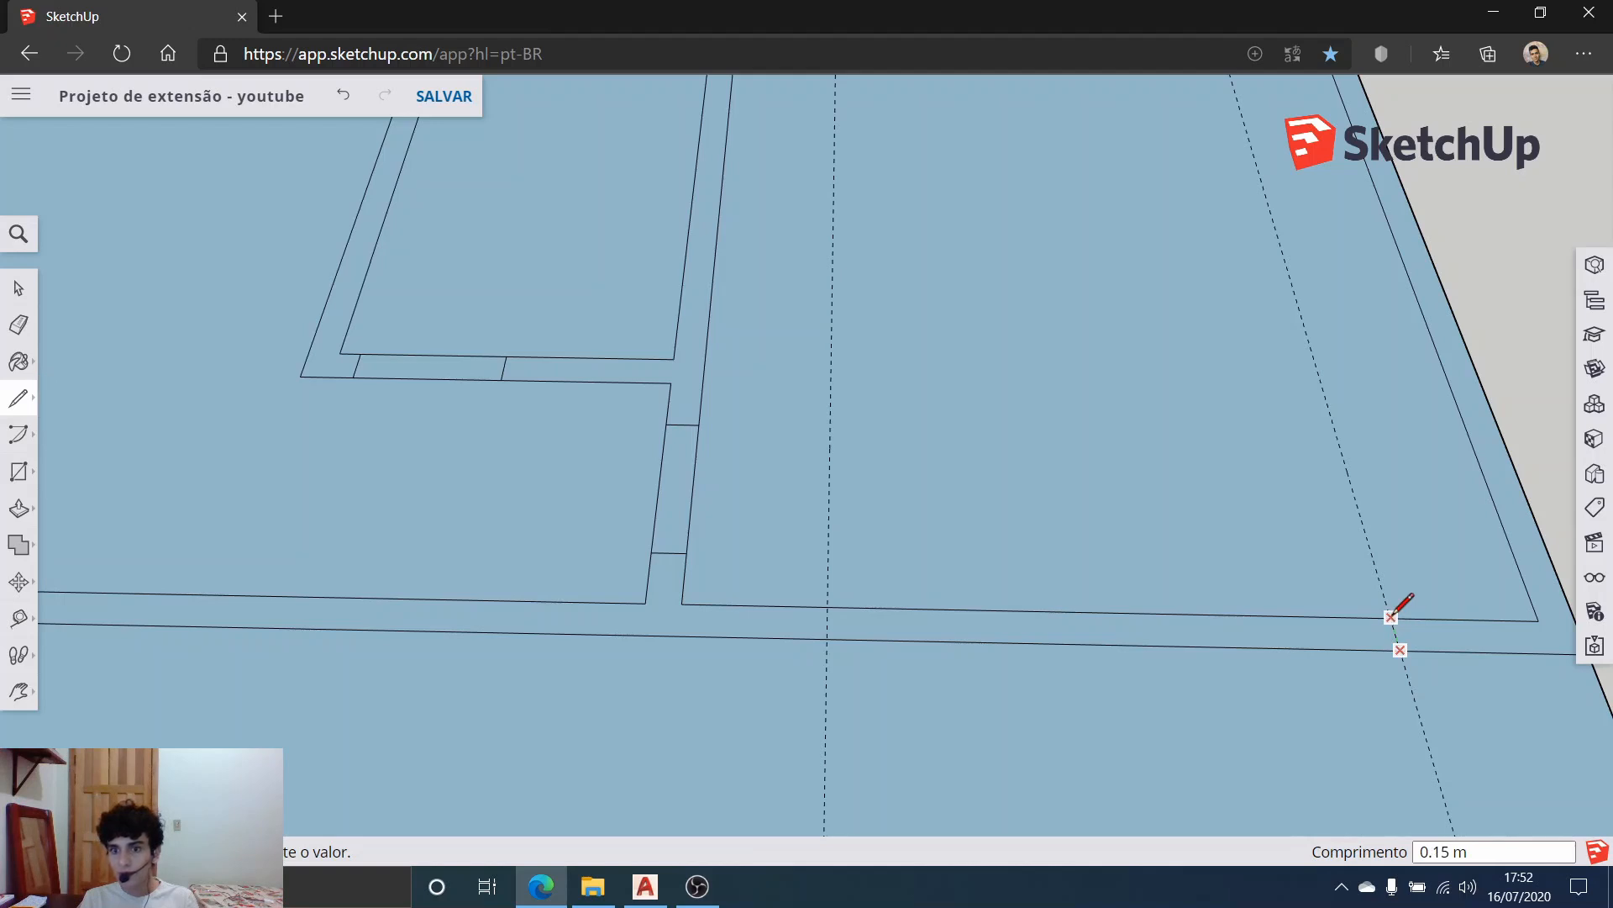
Step: Draw a line across the right room's lower wall at the left guide and delete that guide
left_click(827, 606)
left_click(828, 639)
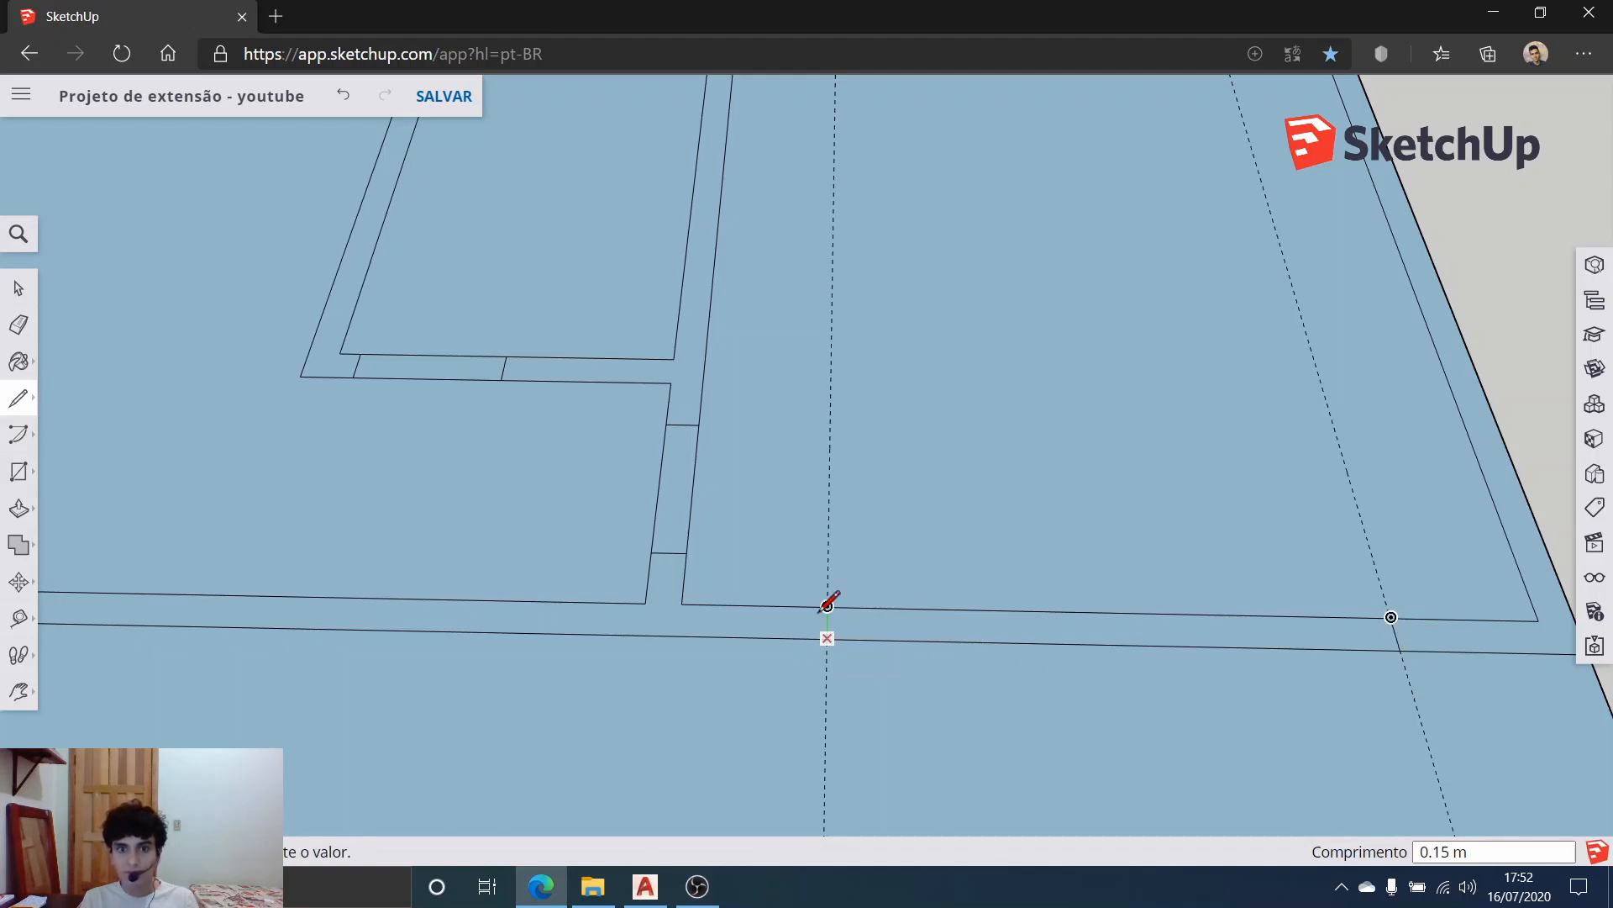
left_click(5, 303)
scroll(220, 277, "down", 6)
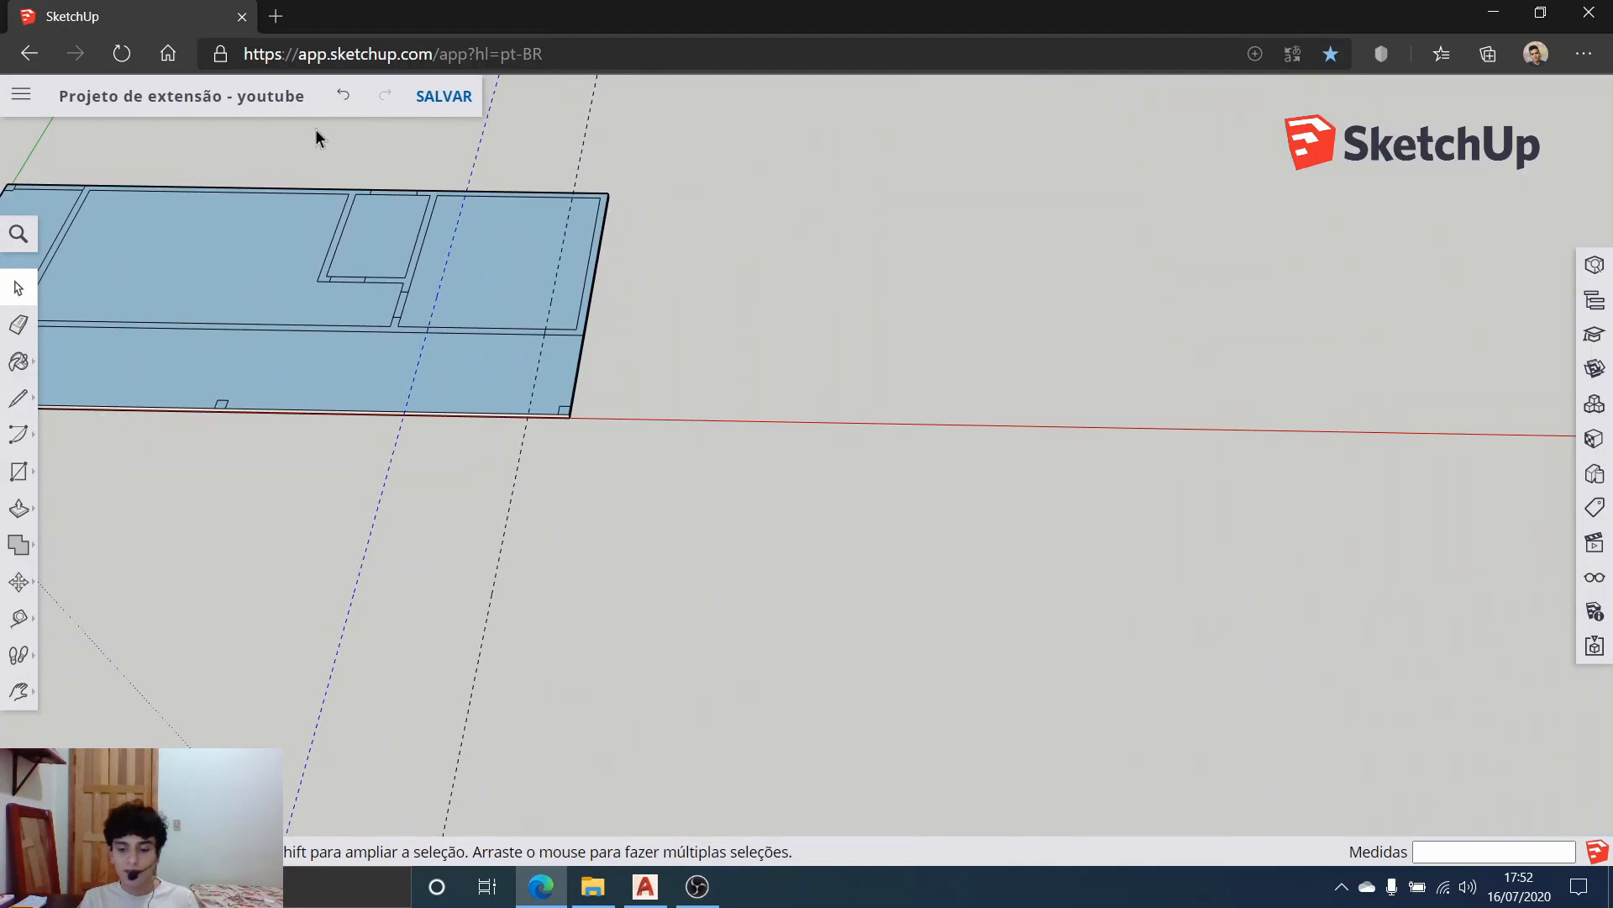
scroll(325, 314, "down", 3)
scroll(130, 277, "up", 5)
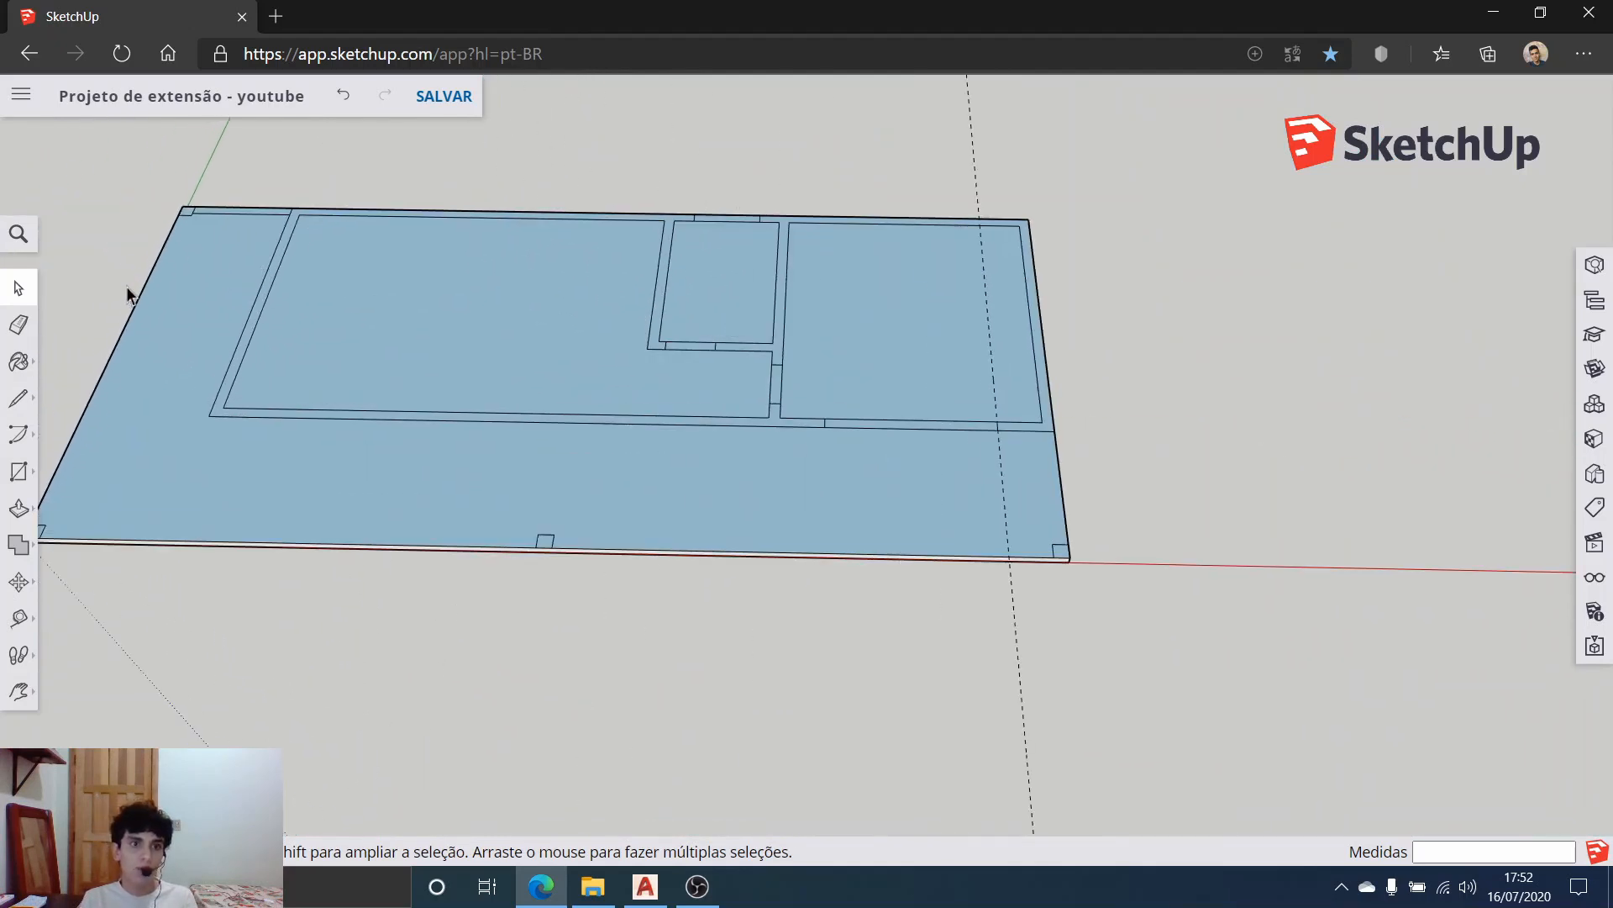
scroll(128, 287, "up", 3)
Step: Place a guide parallel to the inner edge of the large room's upper wall with the Tape Measure tool
key("alt+Tab")
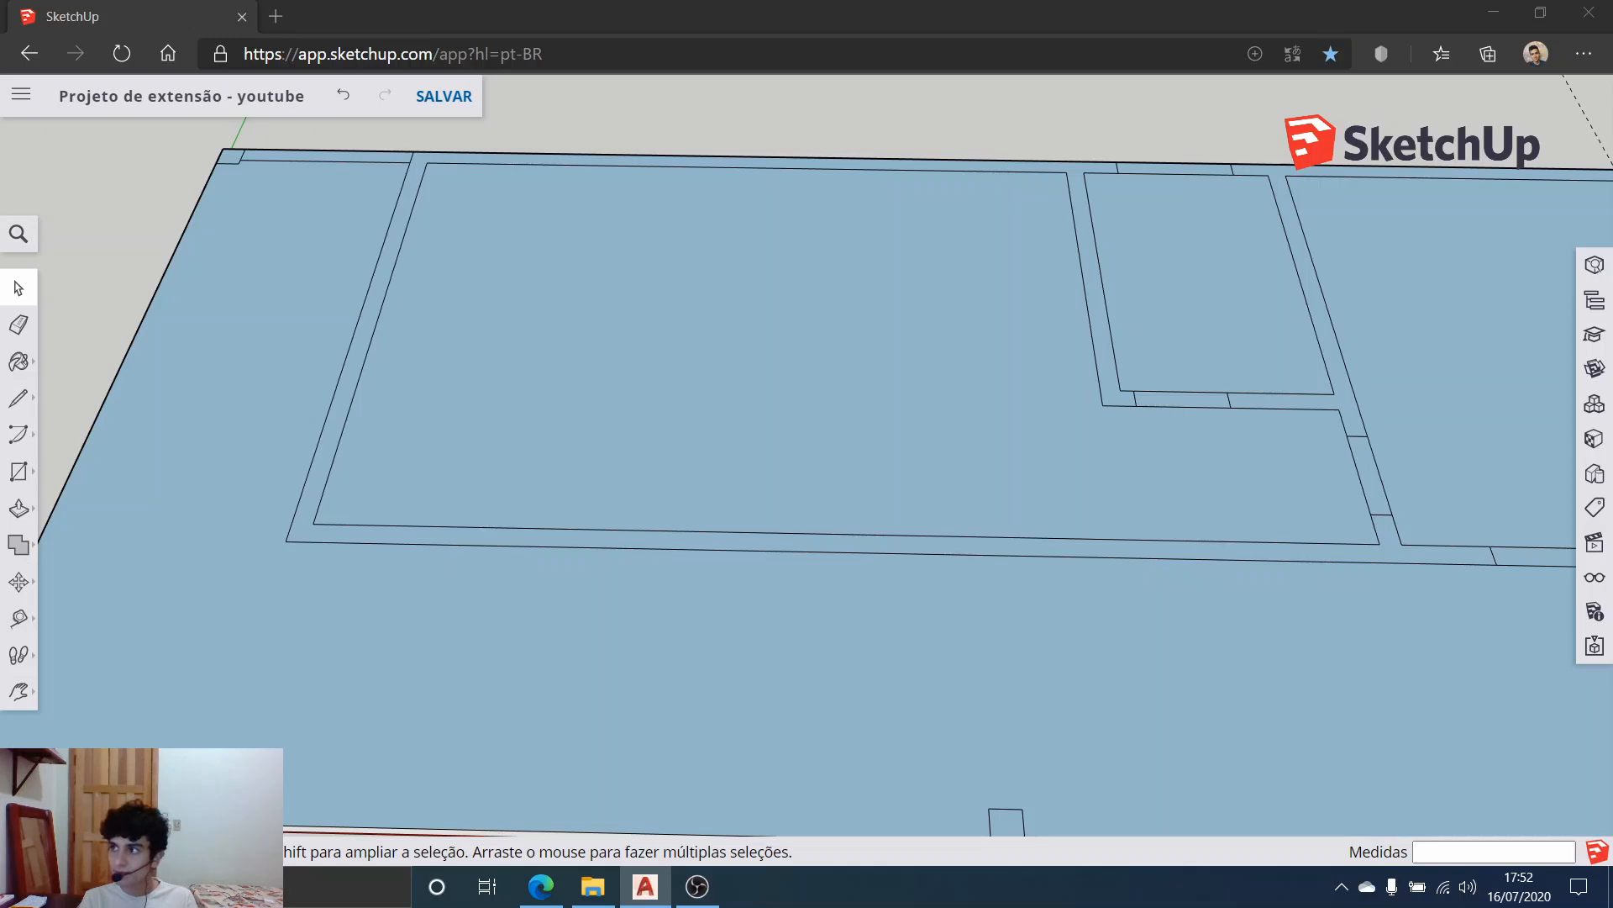
scroll(353, 171, "up", 10)
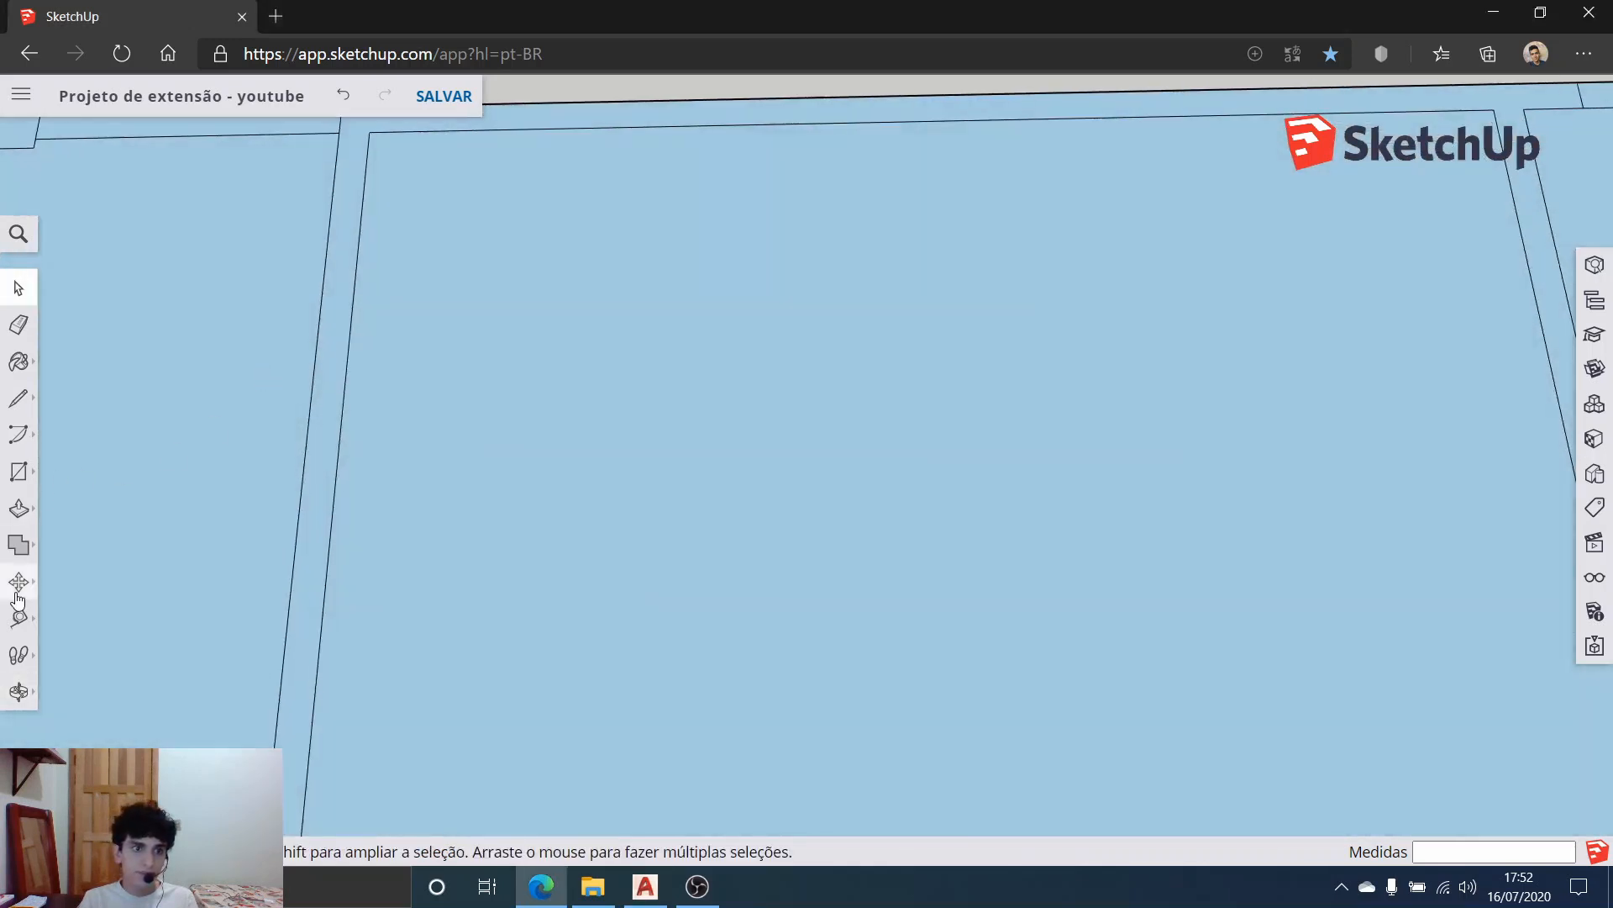
left_click(18, 618)
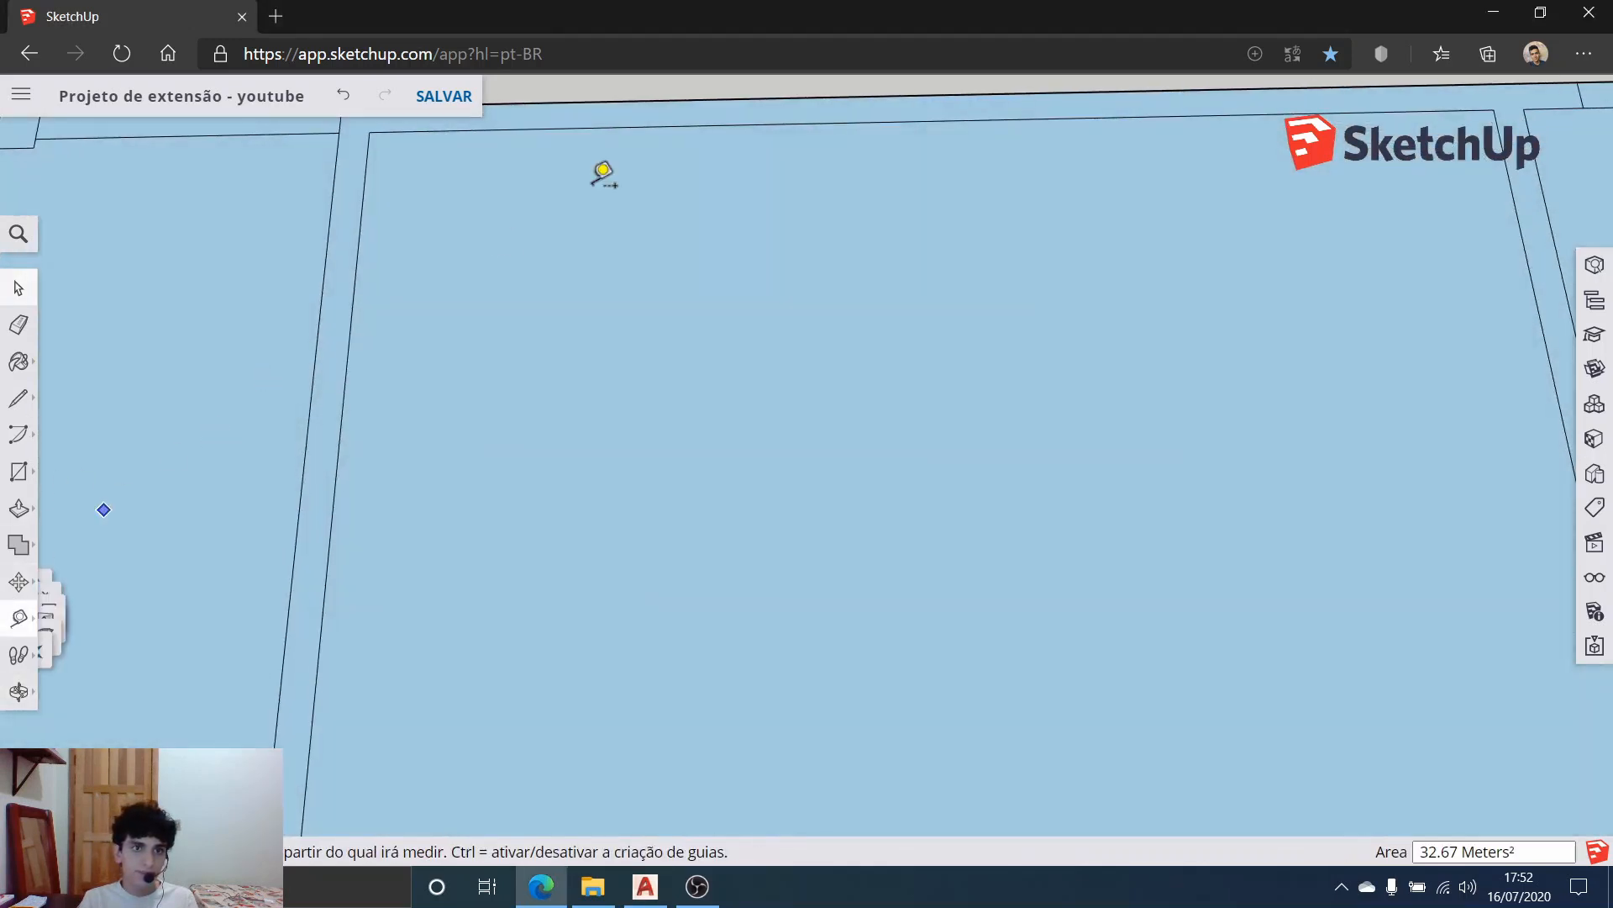
left_click(568, 127)
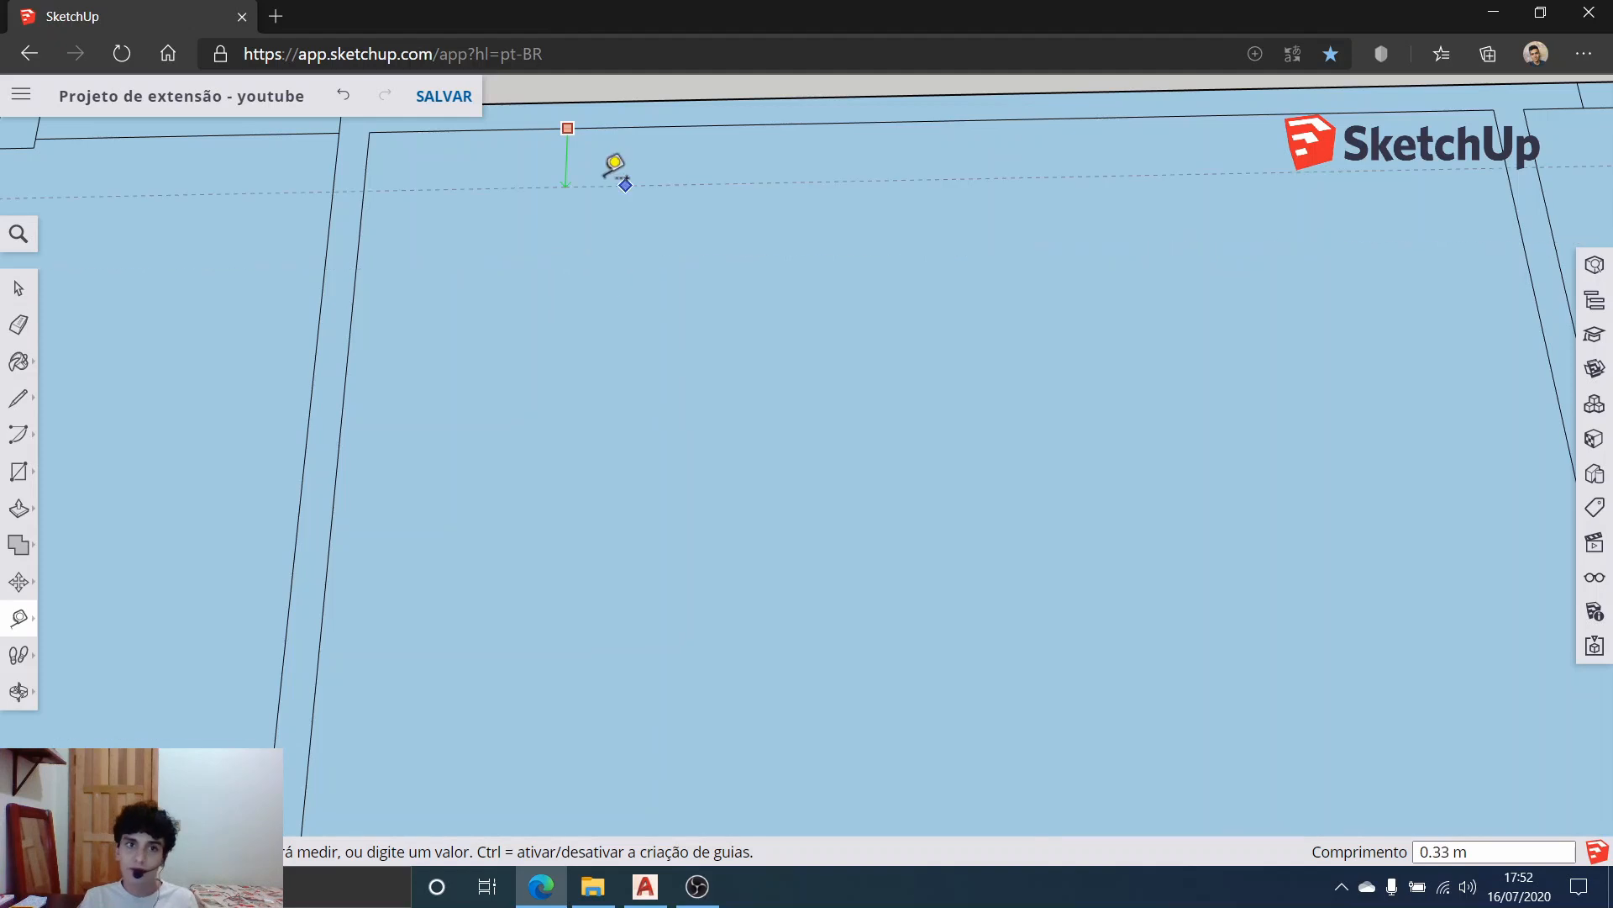
scroll(613, 181, "down", 1)
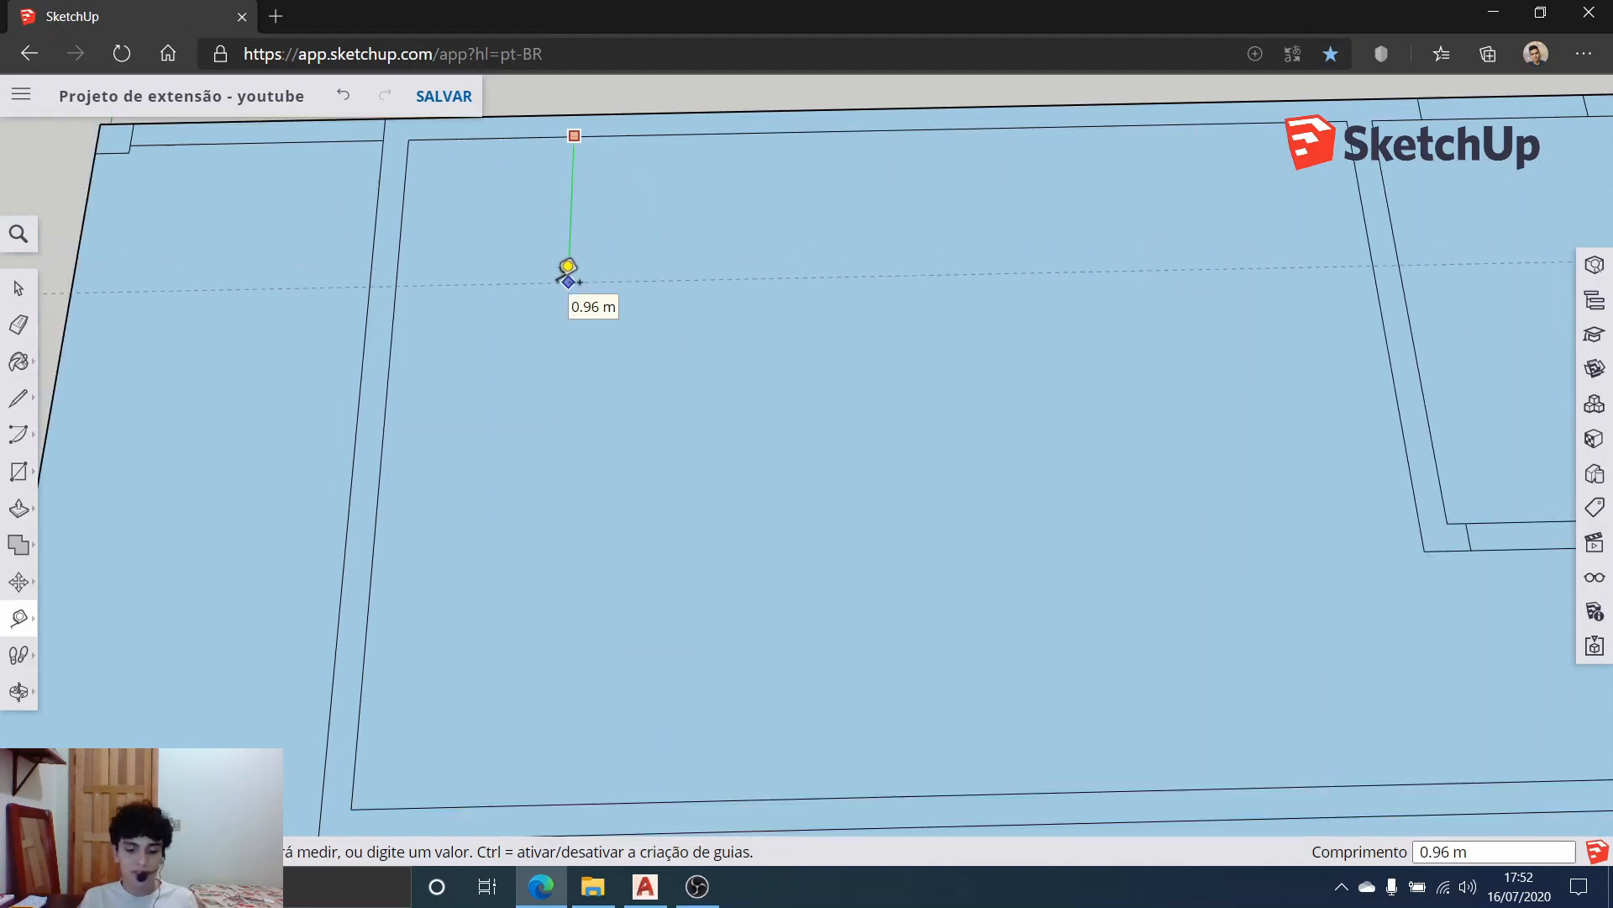
left_click(566, 266)
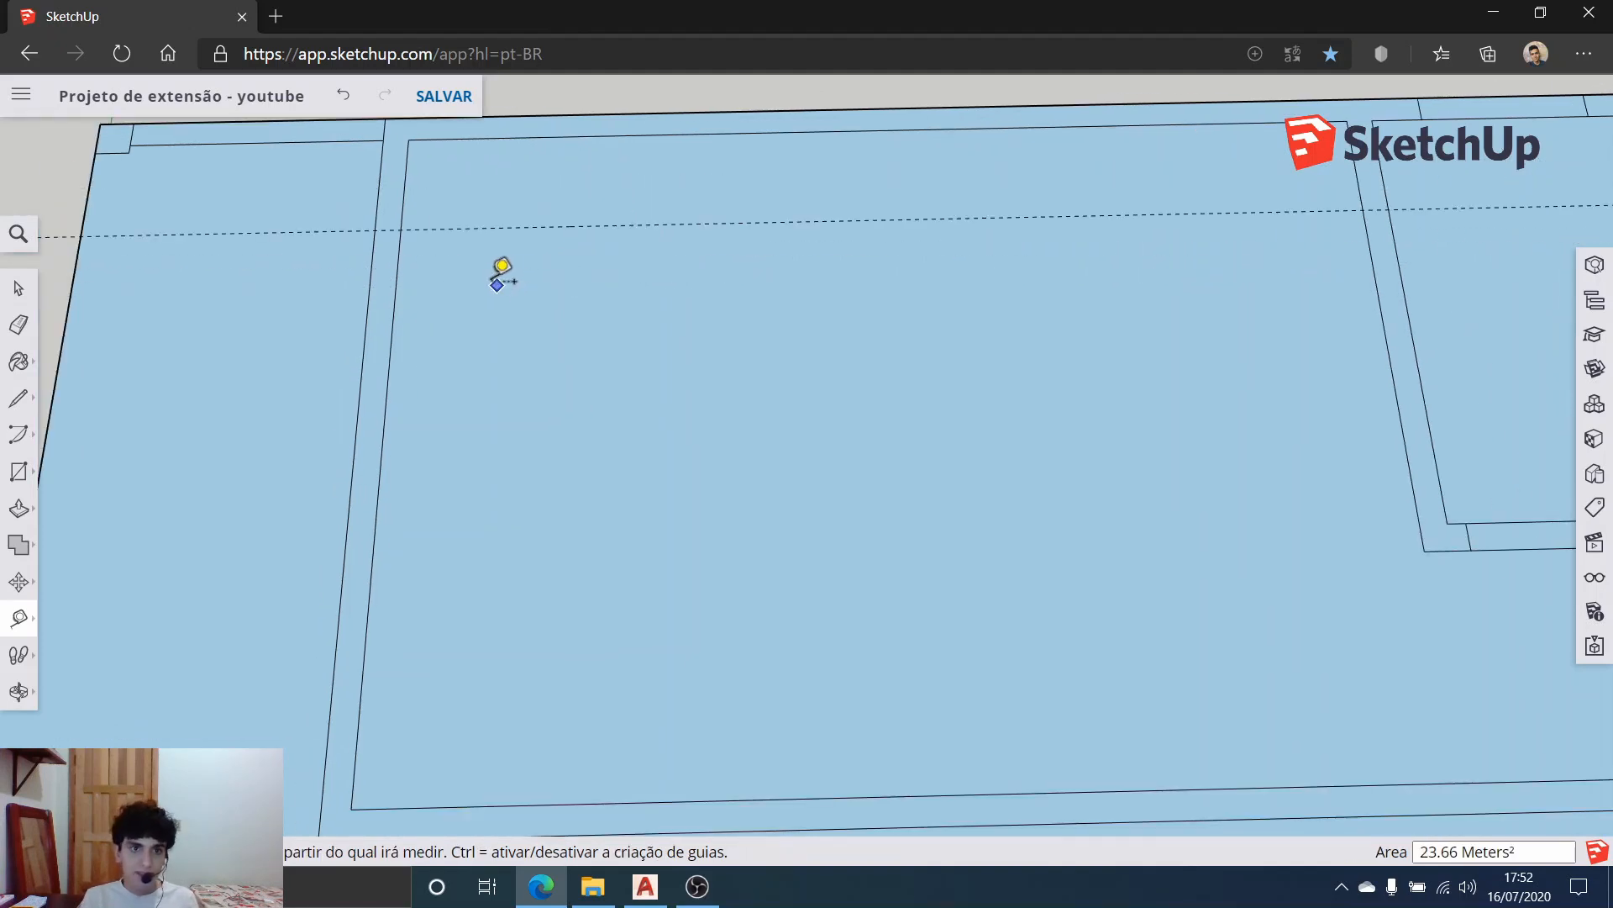
Step: Place a second parallel guide 1 m below the first one, crossing the large room's left wall
middle_click_drag(504, 270, 432, 188)
scroll(515, 317, "up", 3)
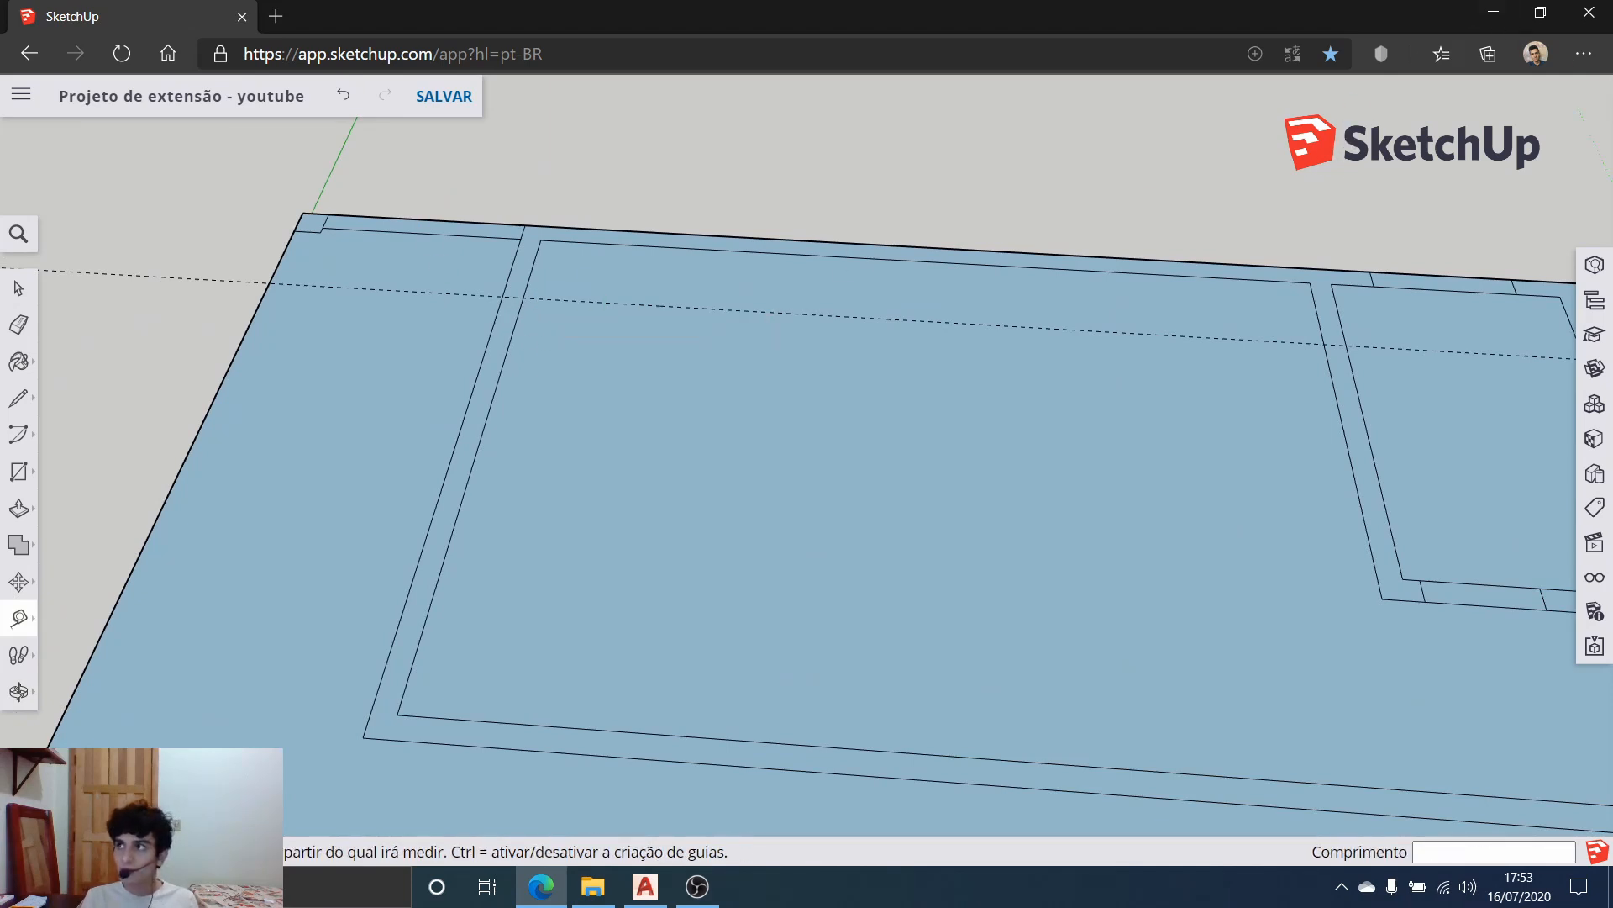
key("alt+Tab")
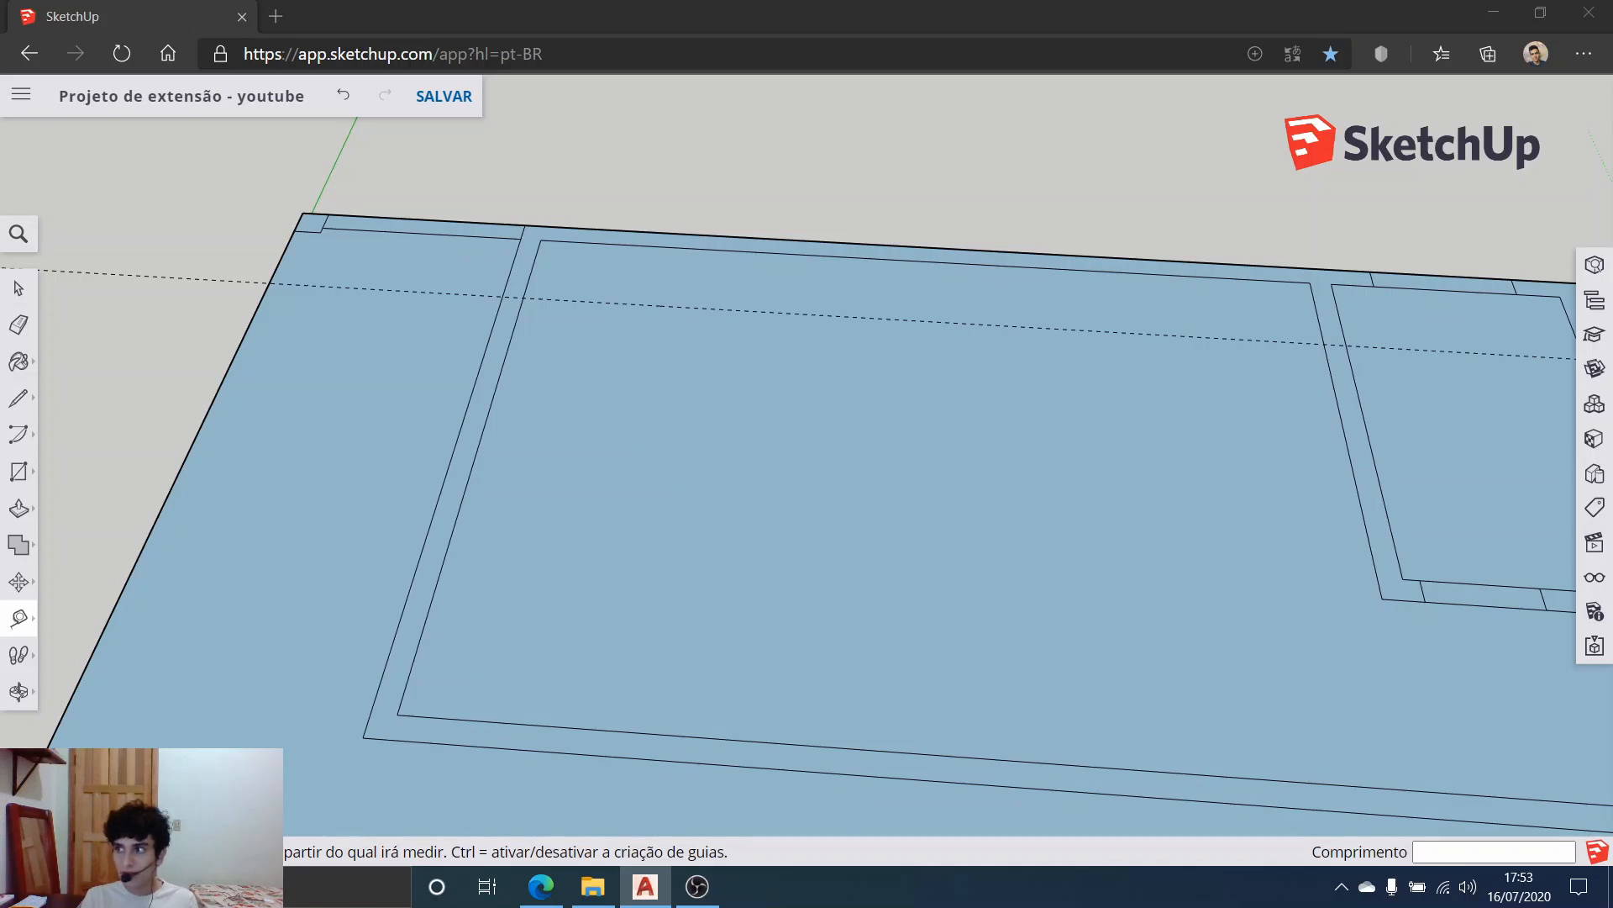
left_click(686, 306)
left_click(679, 361)
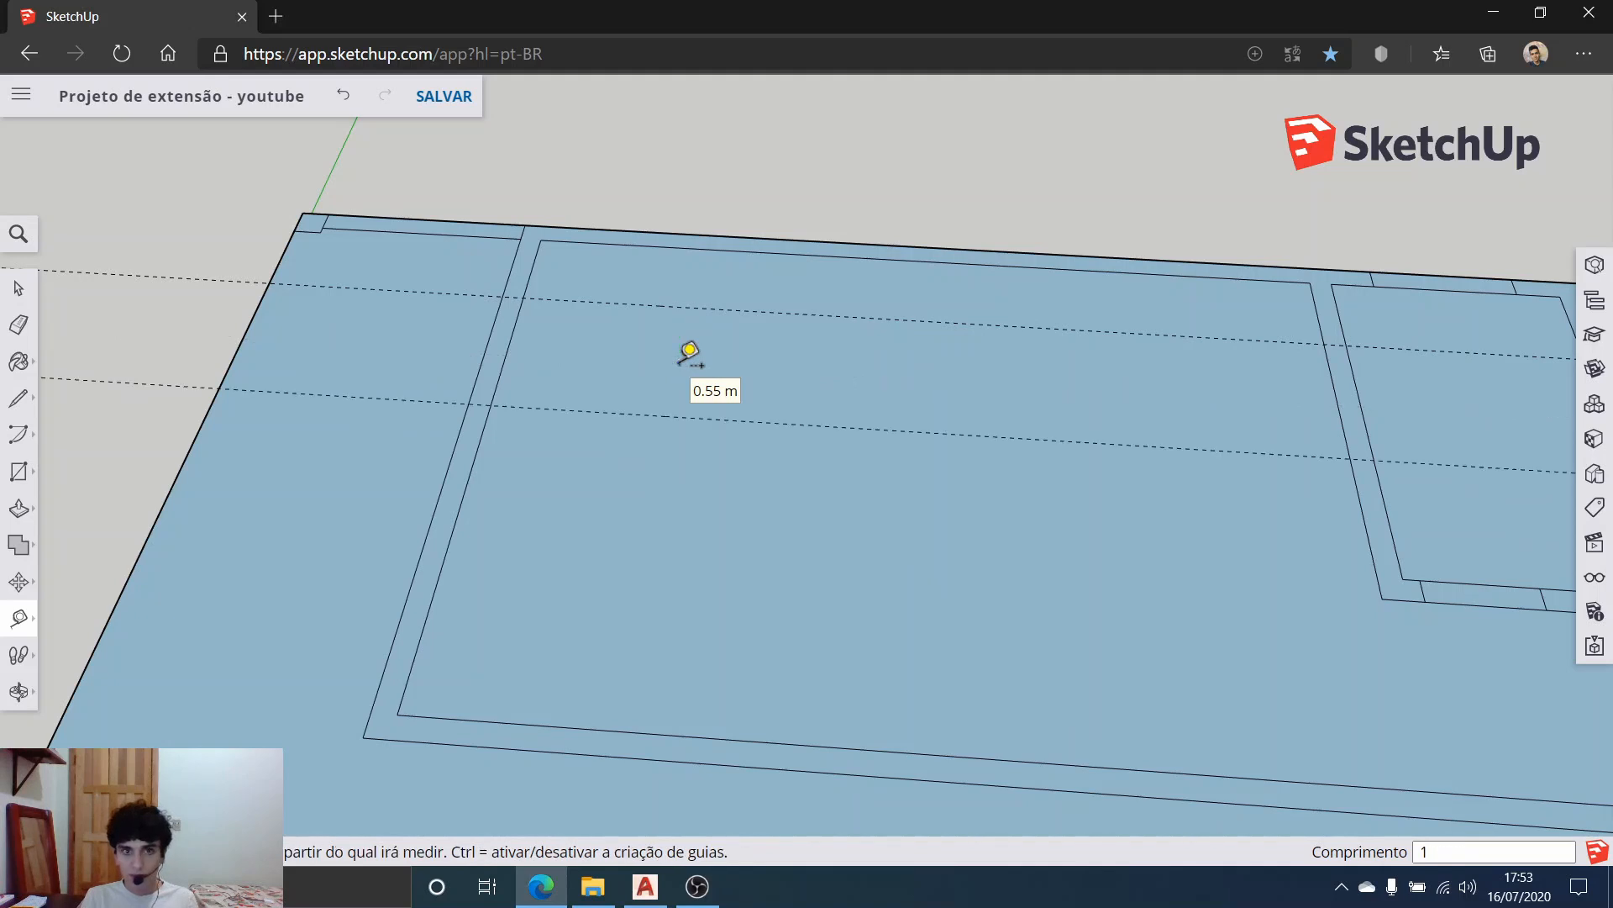
scroll(224, 315, "up", 2)
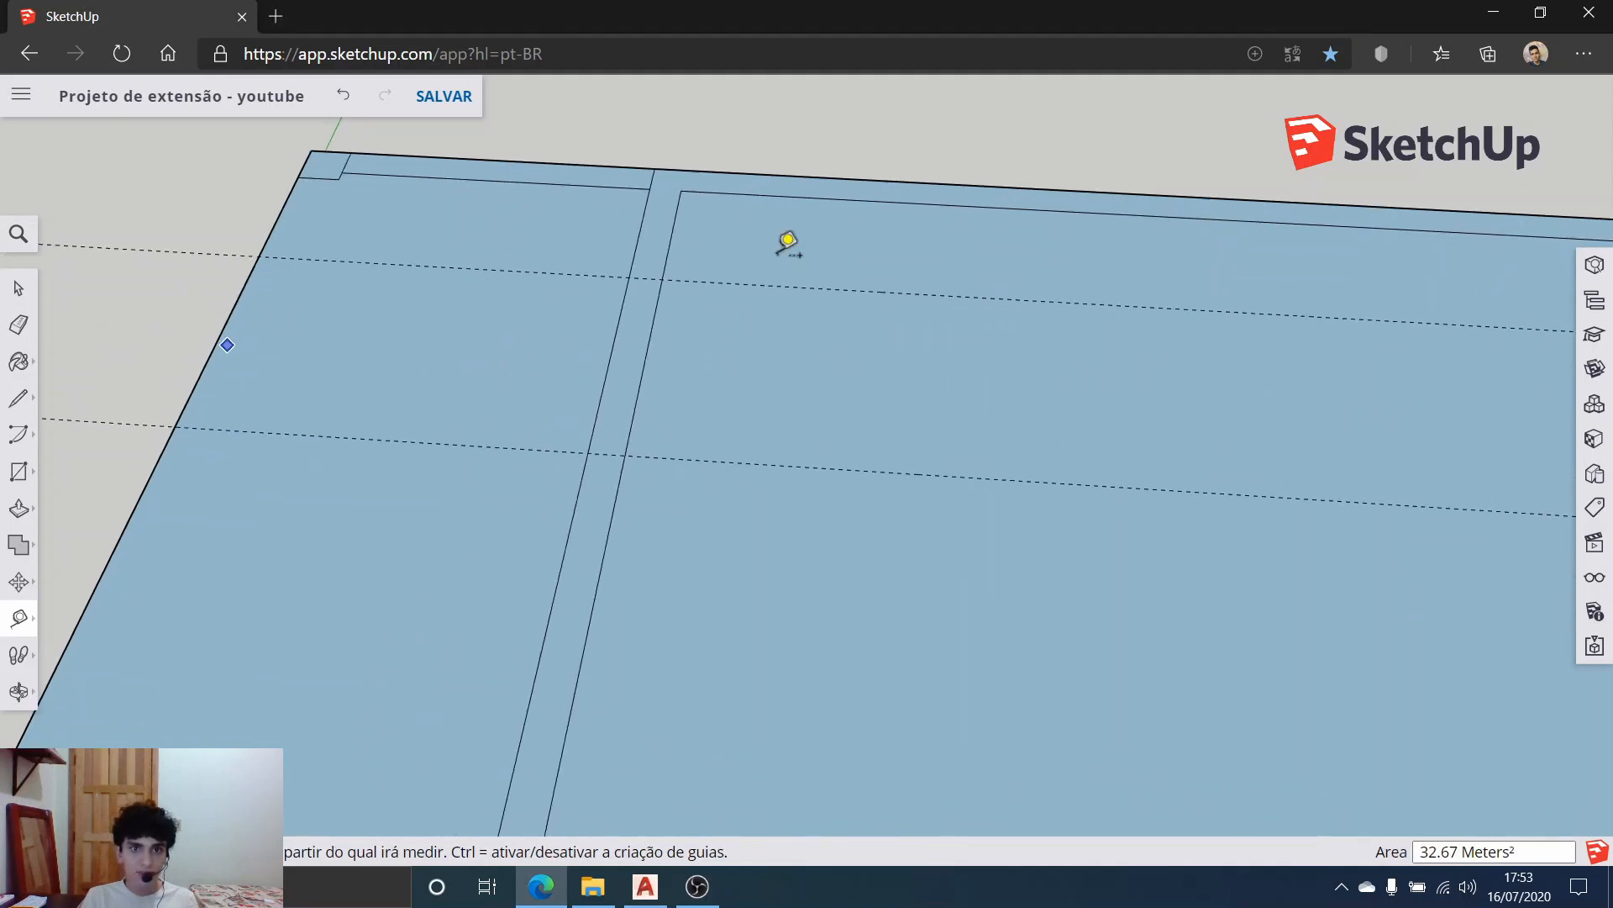
Step: Draw two lines across the large room's left wall where the guides cross it, and delete both guides
left_click(17, 399)
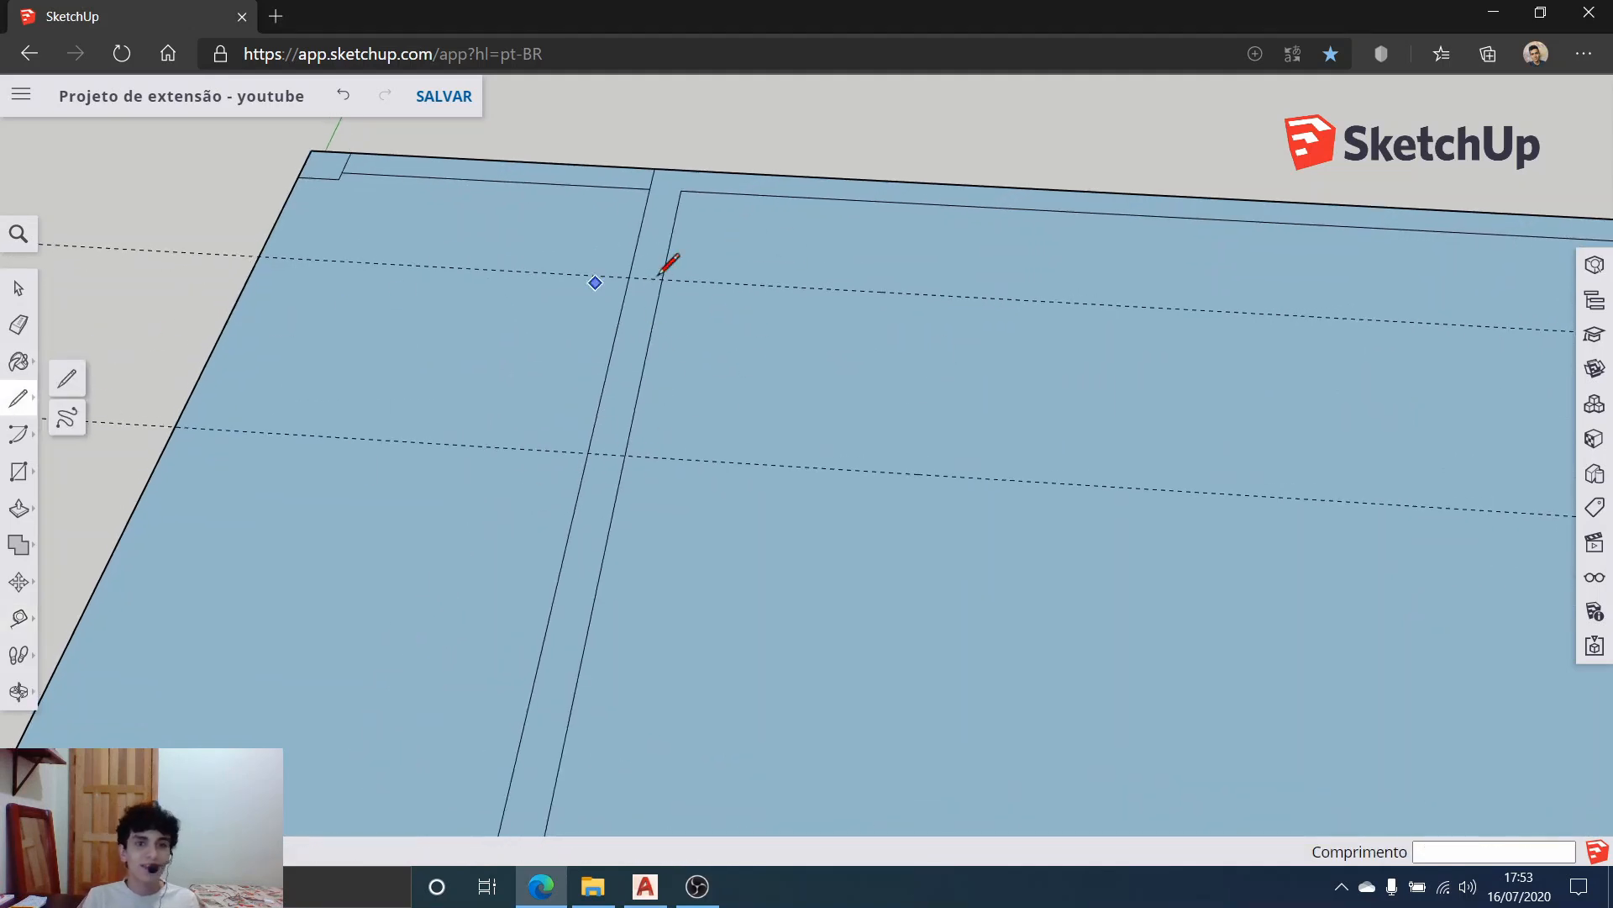
scroll(666, 263, "up", 2)
left_click(620, 278)
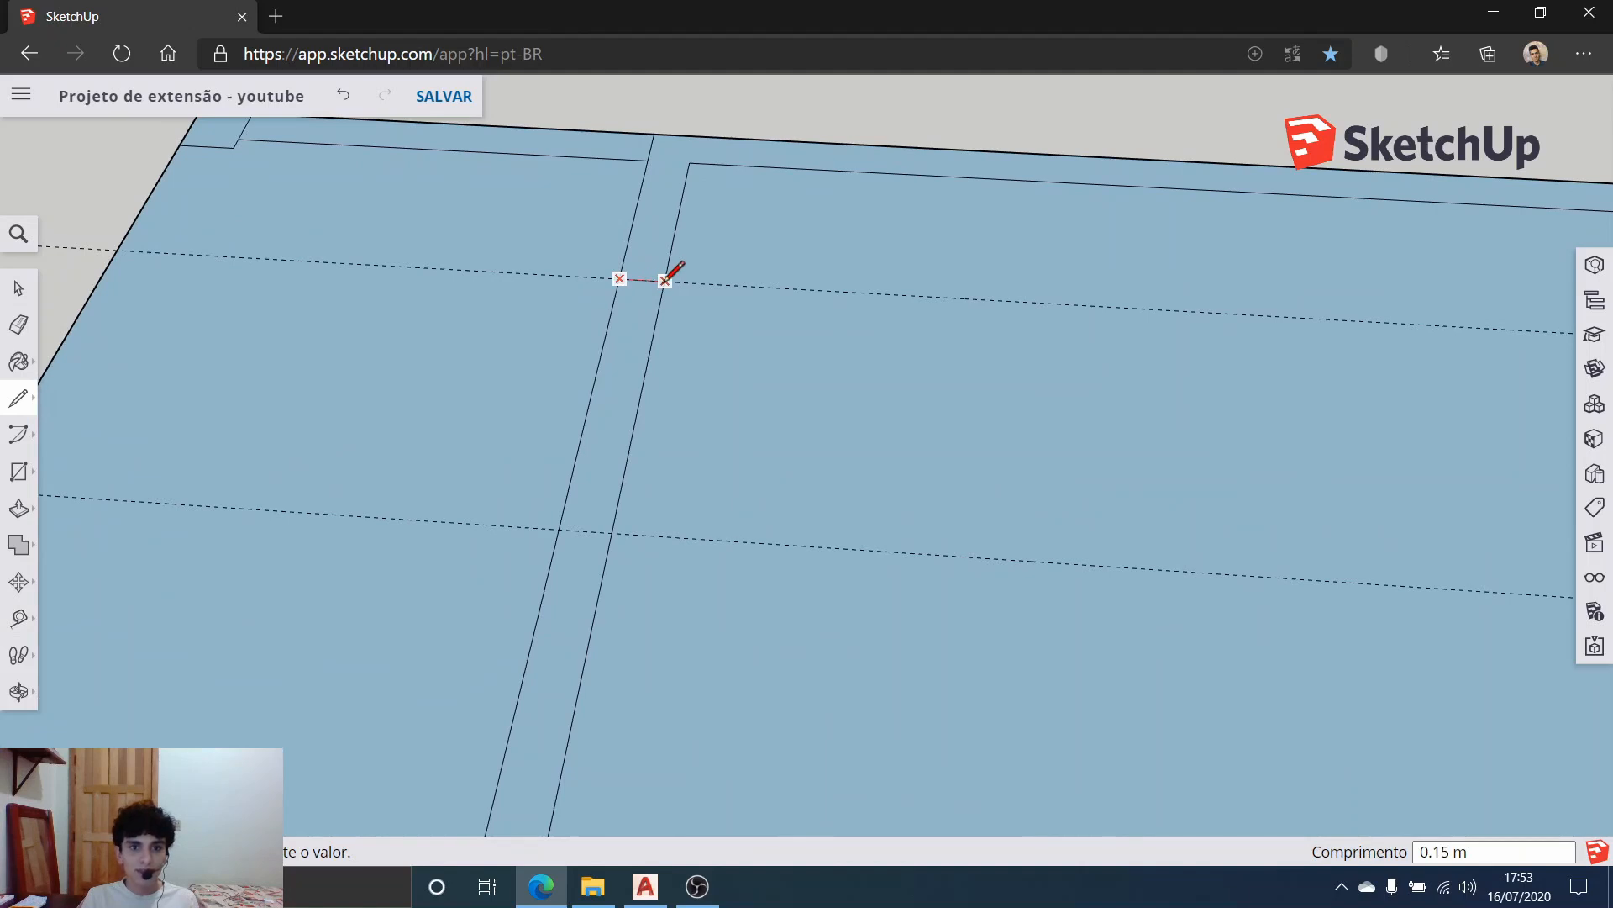
left_click(664, 281)
left_click(611, 531)
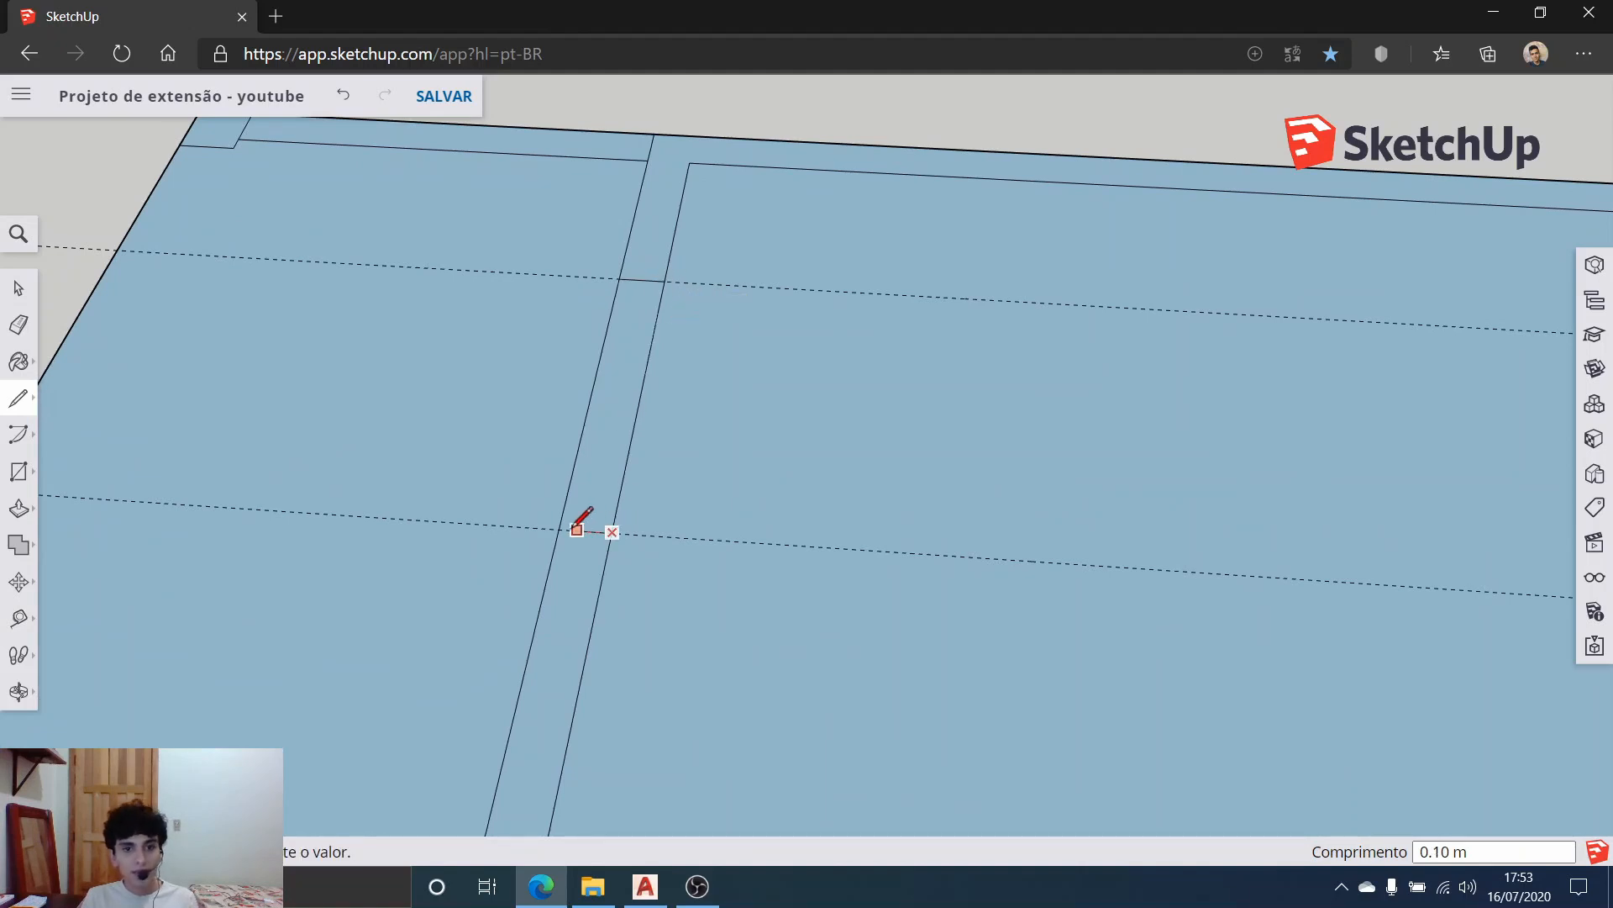
left_click(558, 529)
left_click(19, 290)
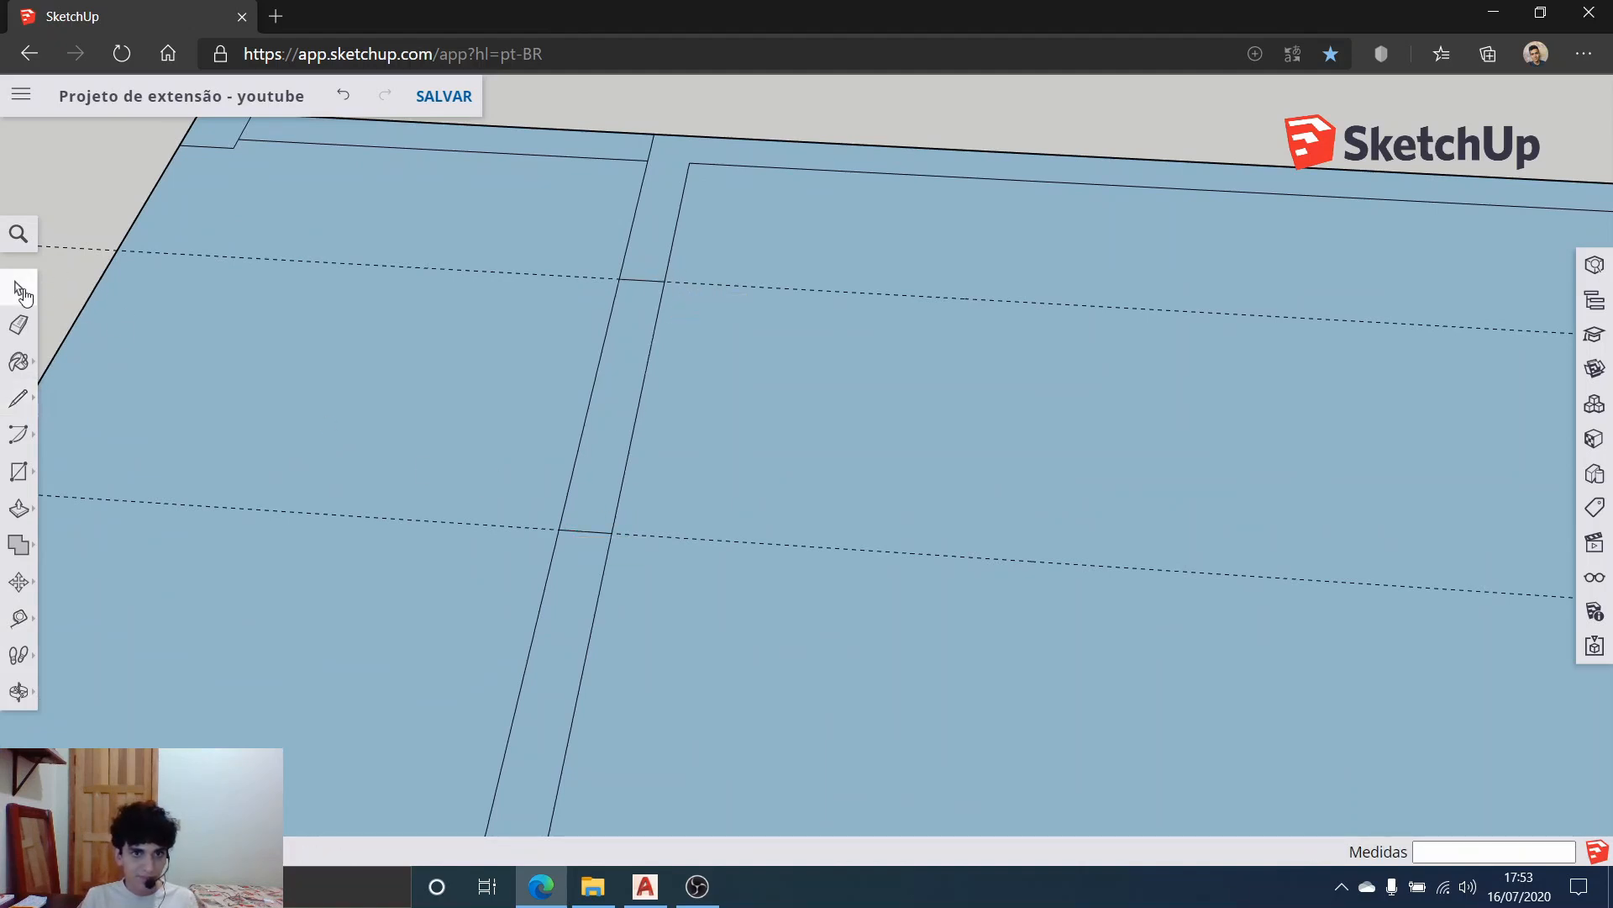
scroll(683, 365, "down", 6)
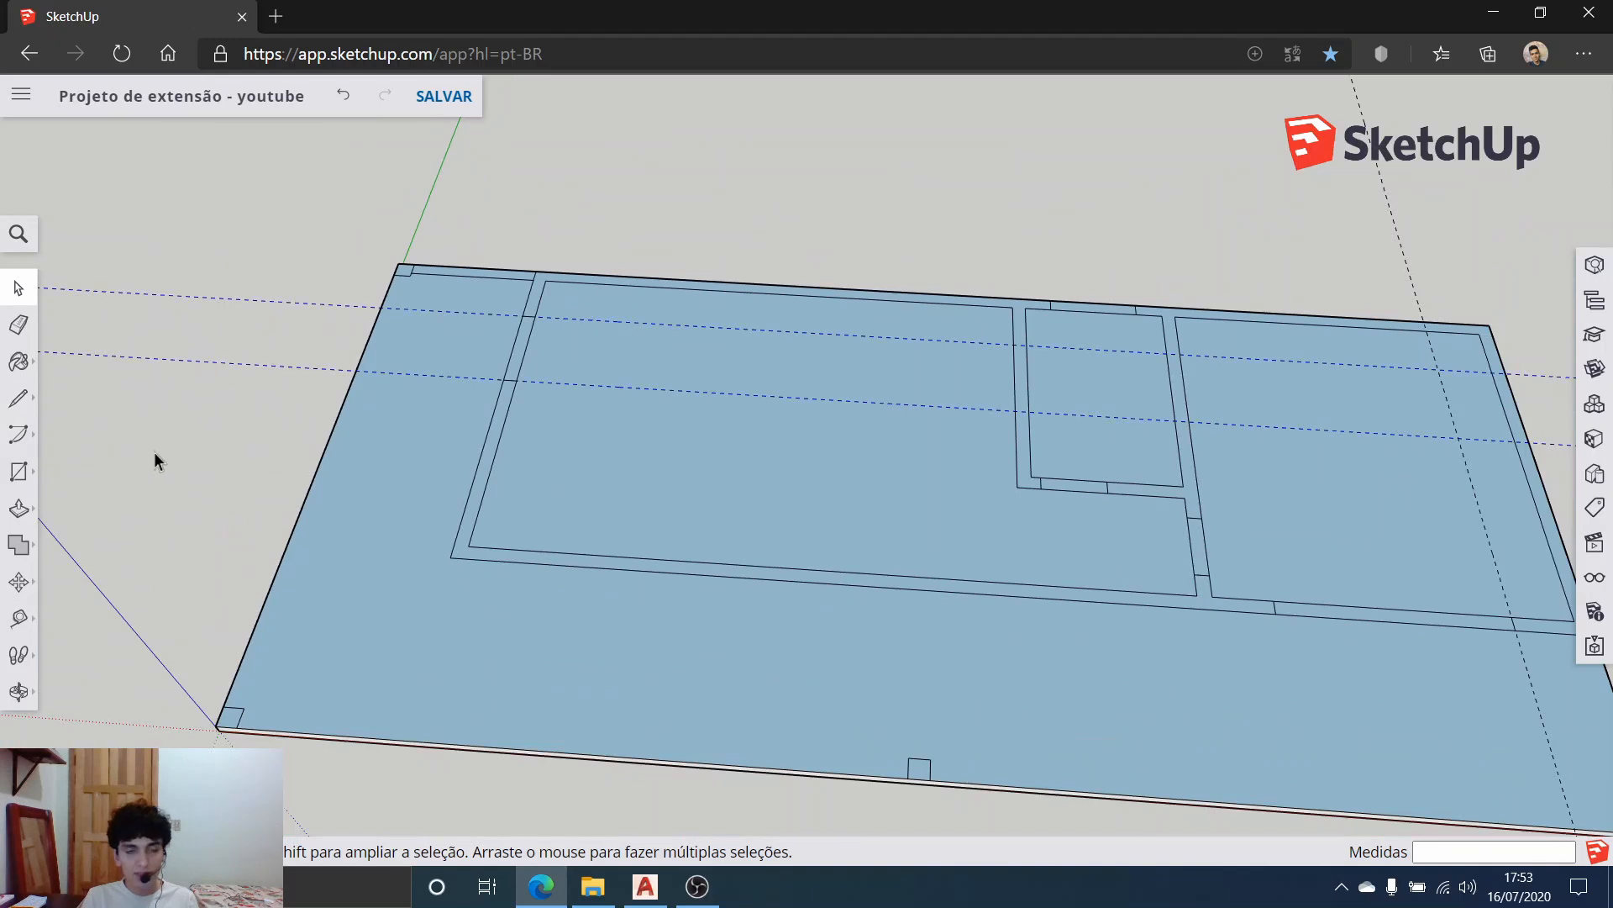
scroll(605, 568, "up", 2)
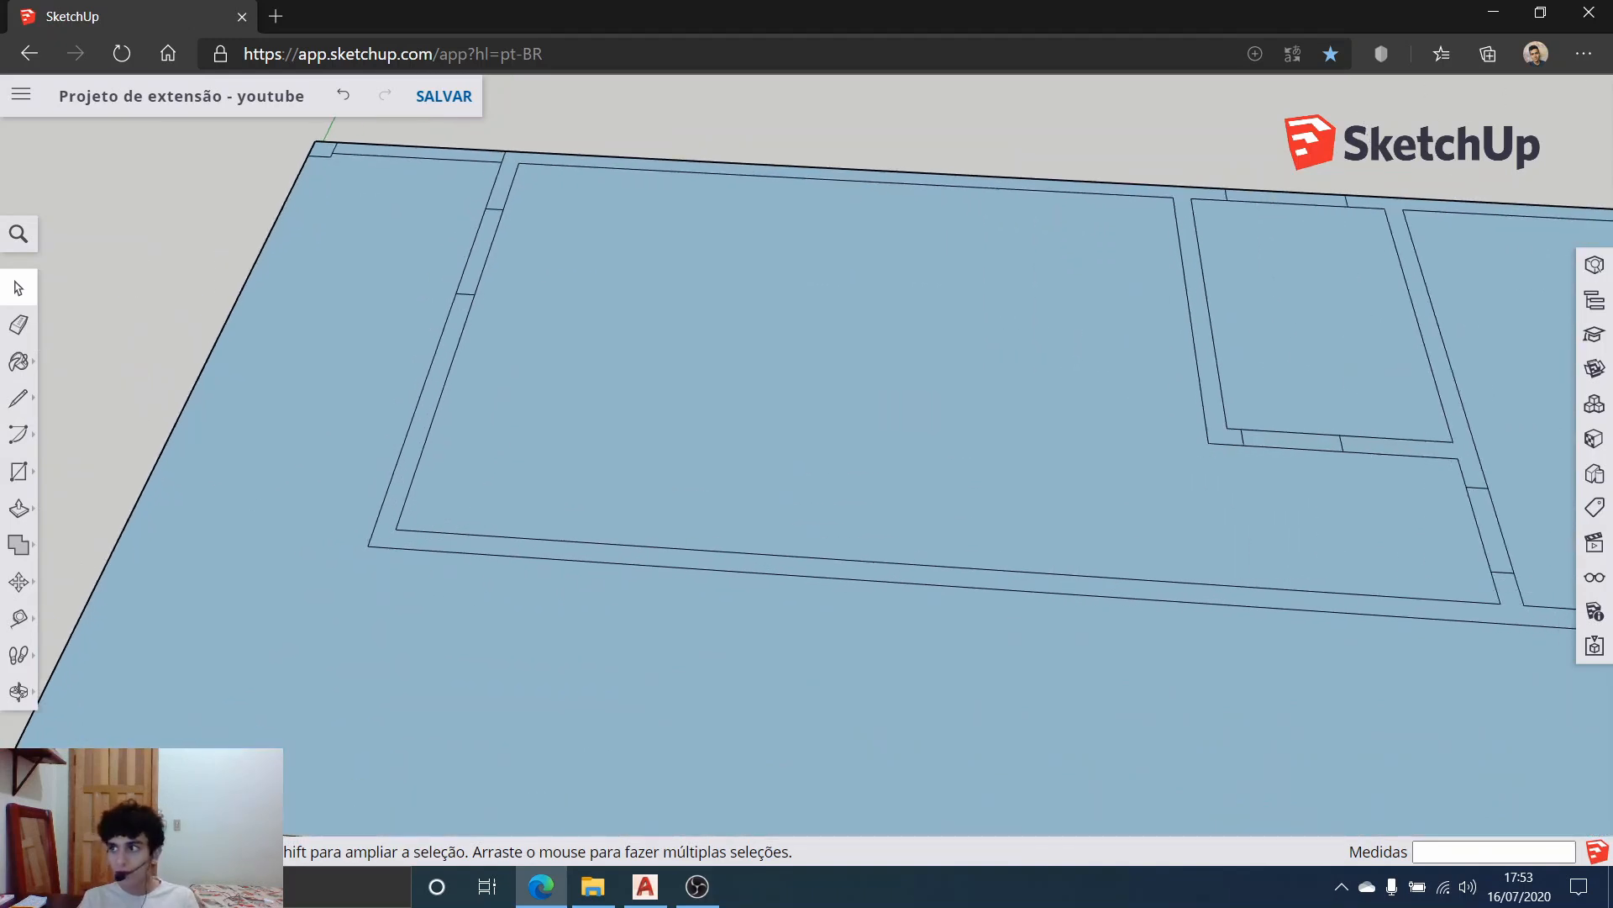
Step: Place a guide 1.8 m inward from the inner edge of the large room's left wall
key("alt+Tab")
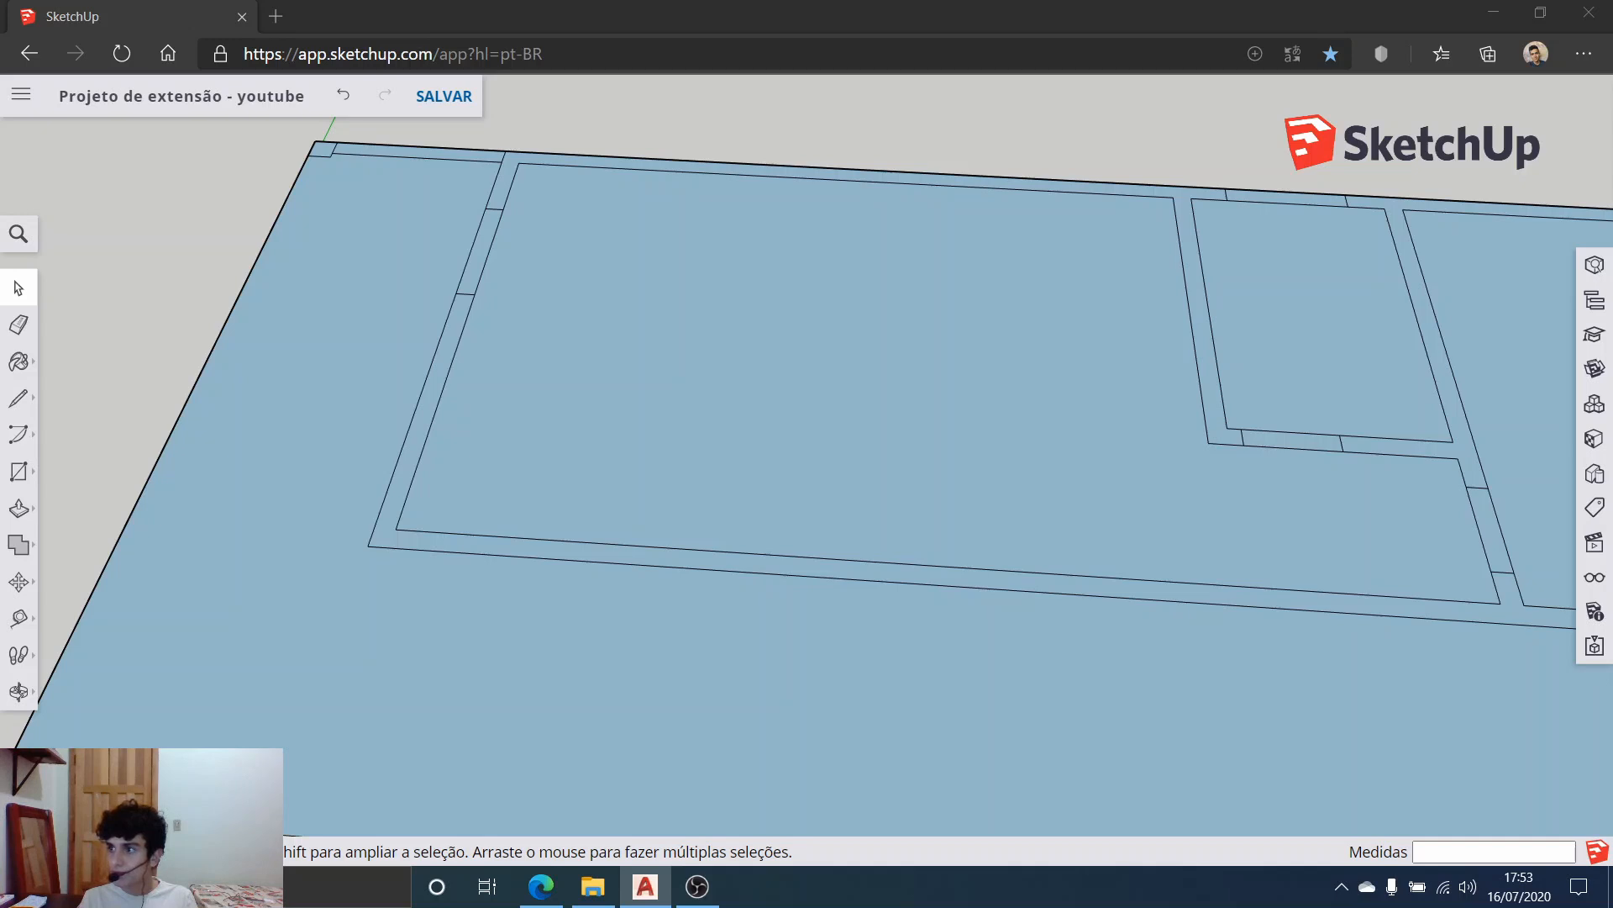
left_click(18, 618)
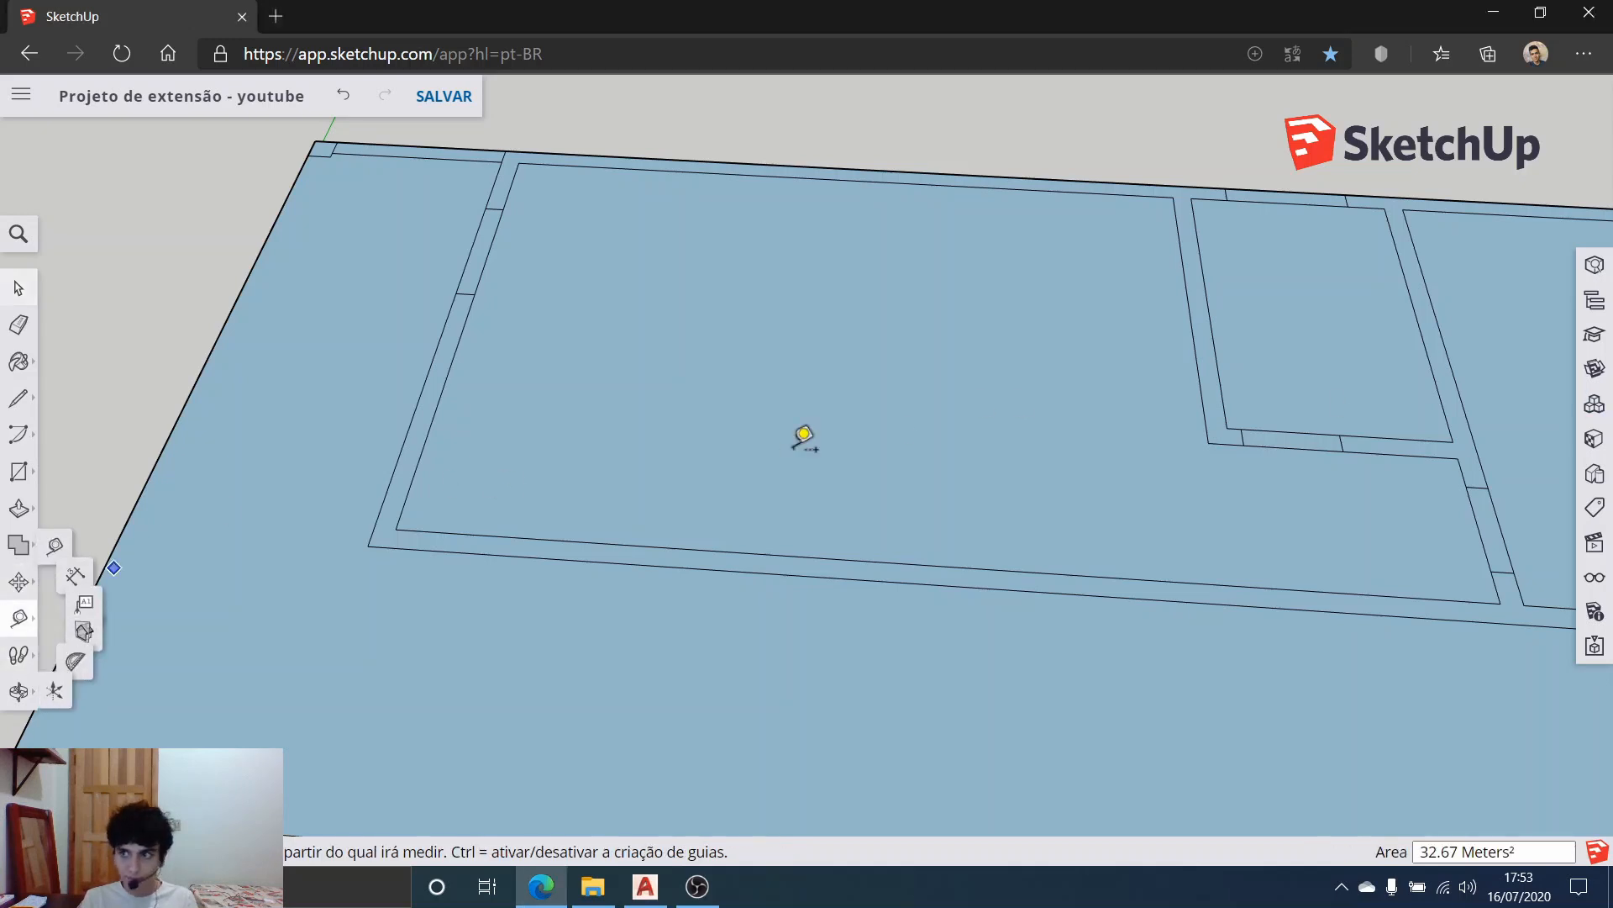
left_click(456, 293)
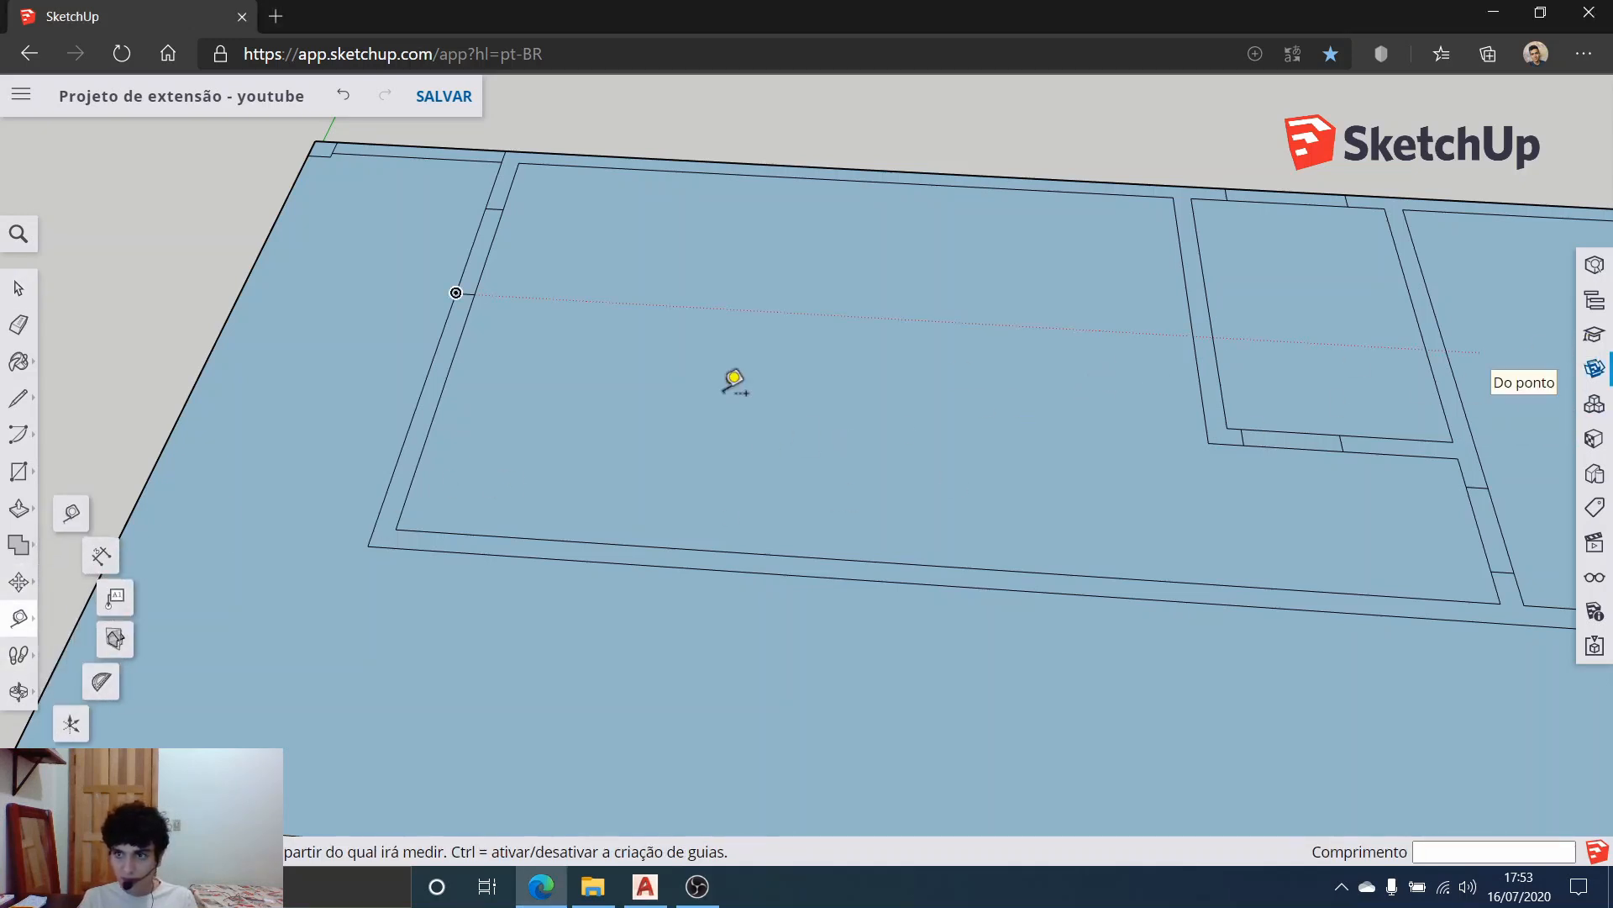
key("alt+Tab")
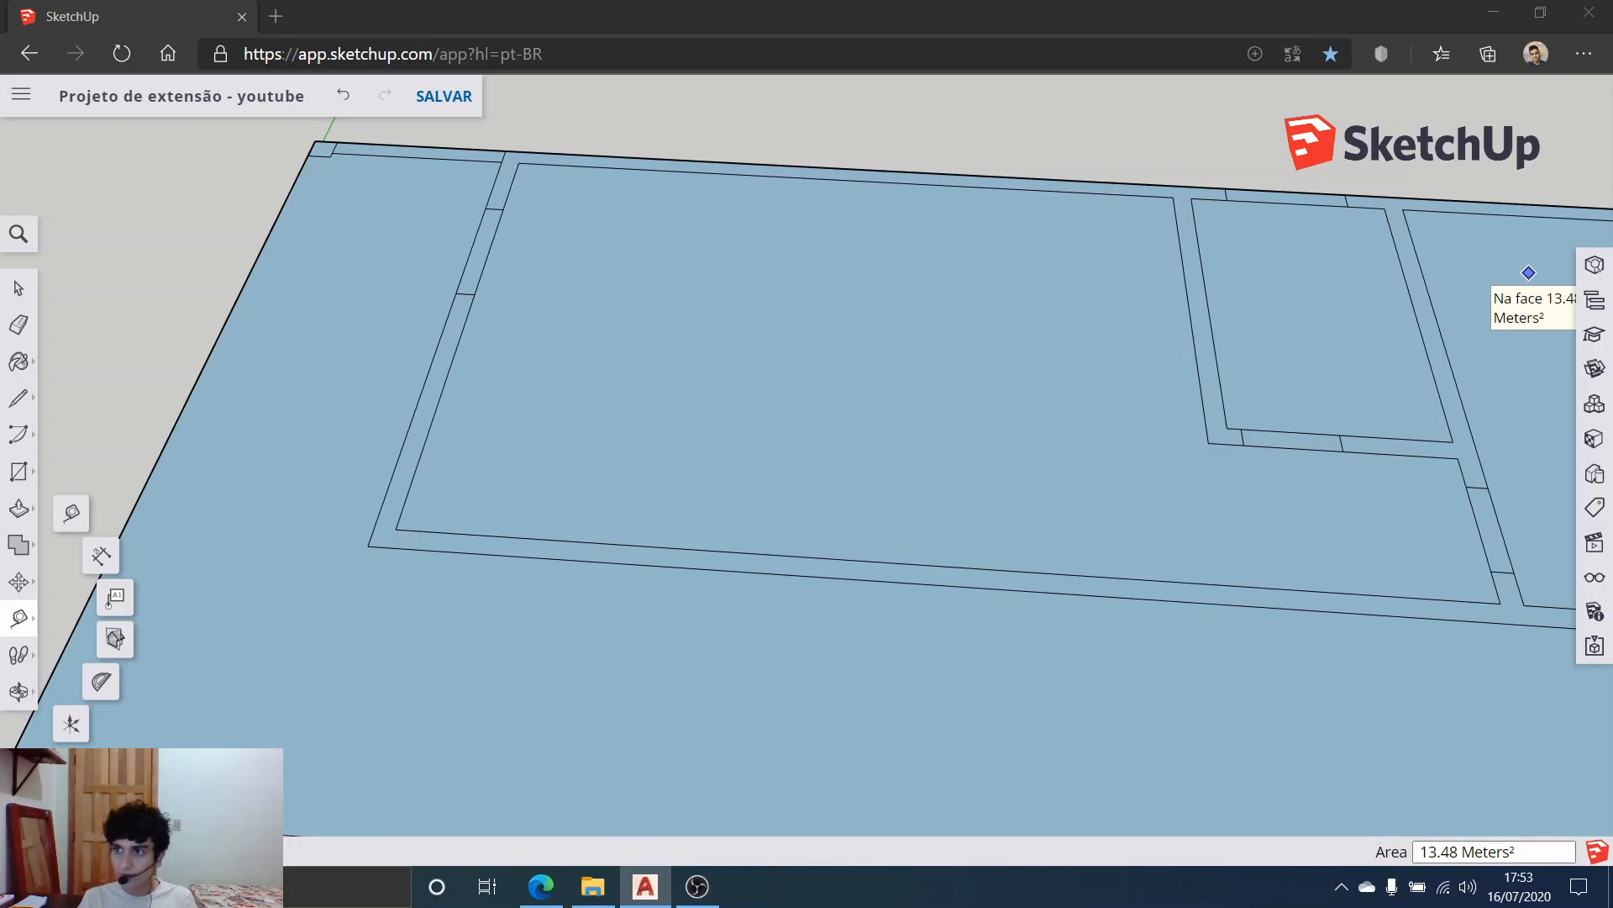
left_click(19, 618)
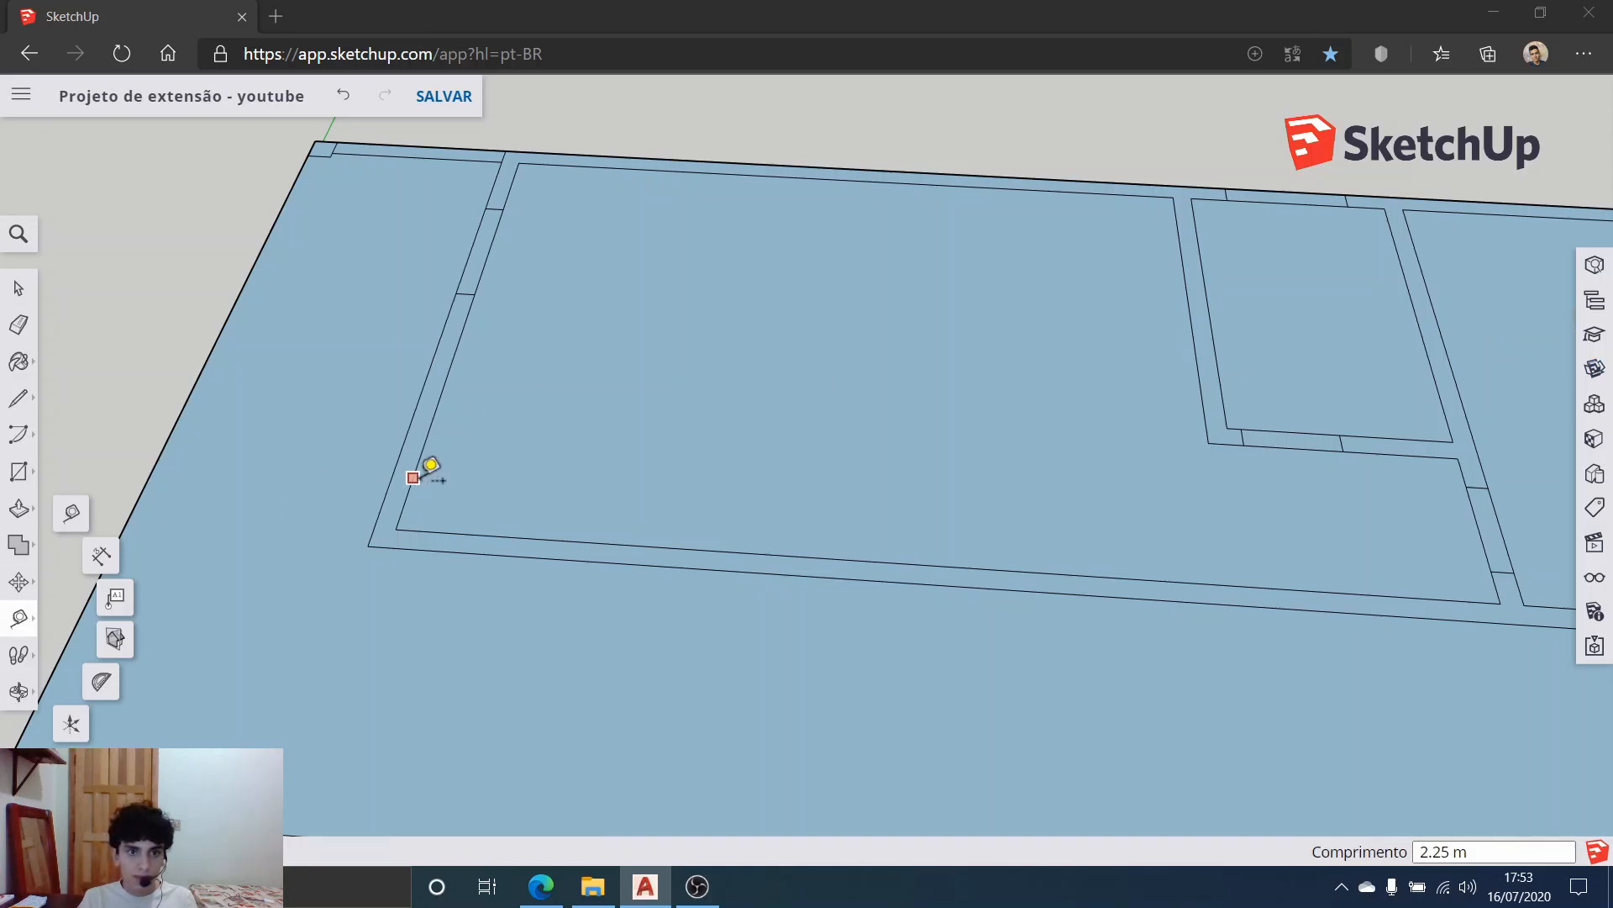
left_click(412, 477)
type("1.8")
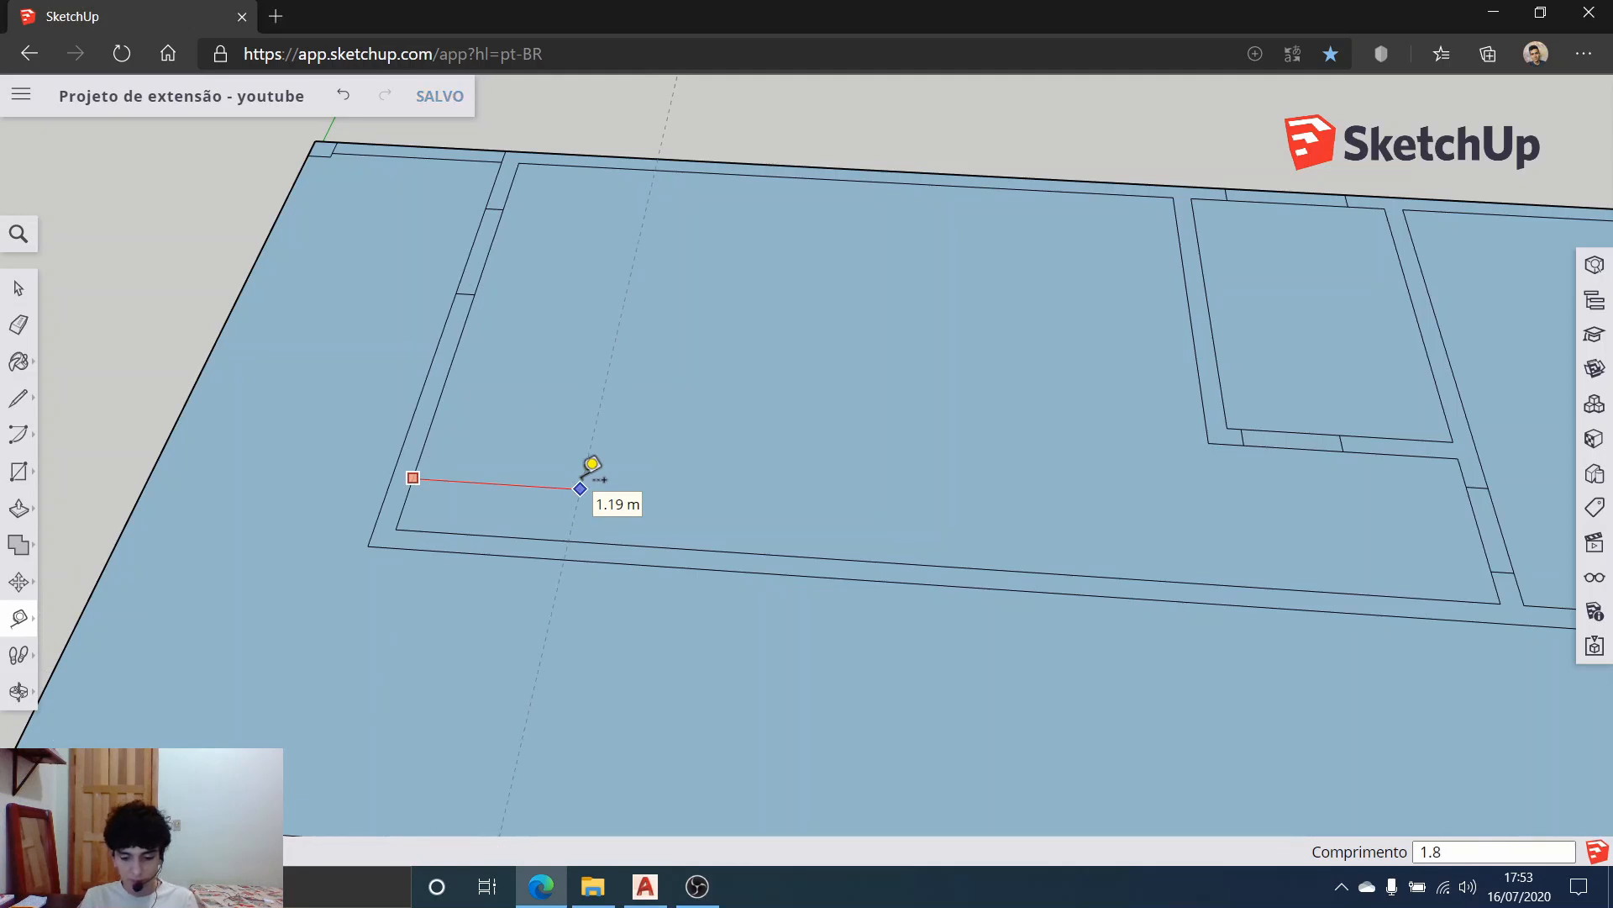
key("Return")
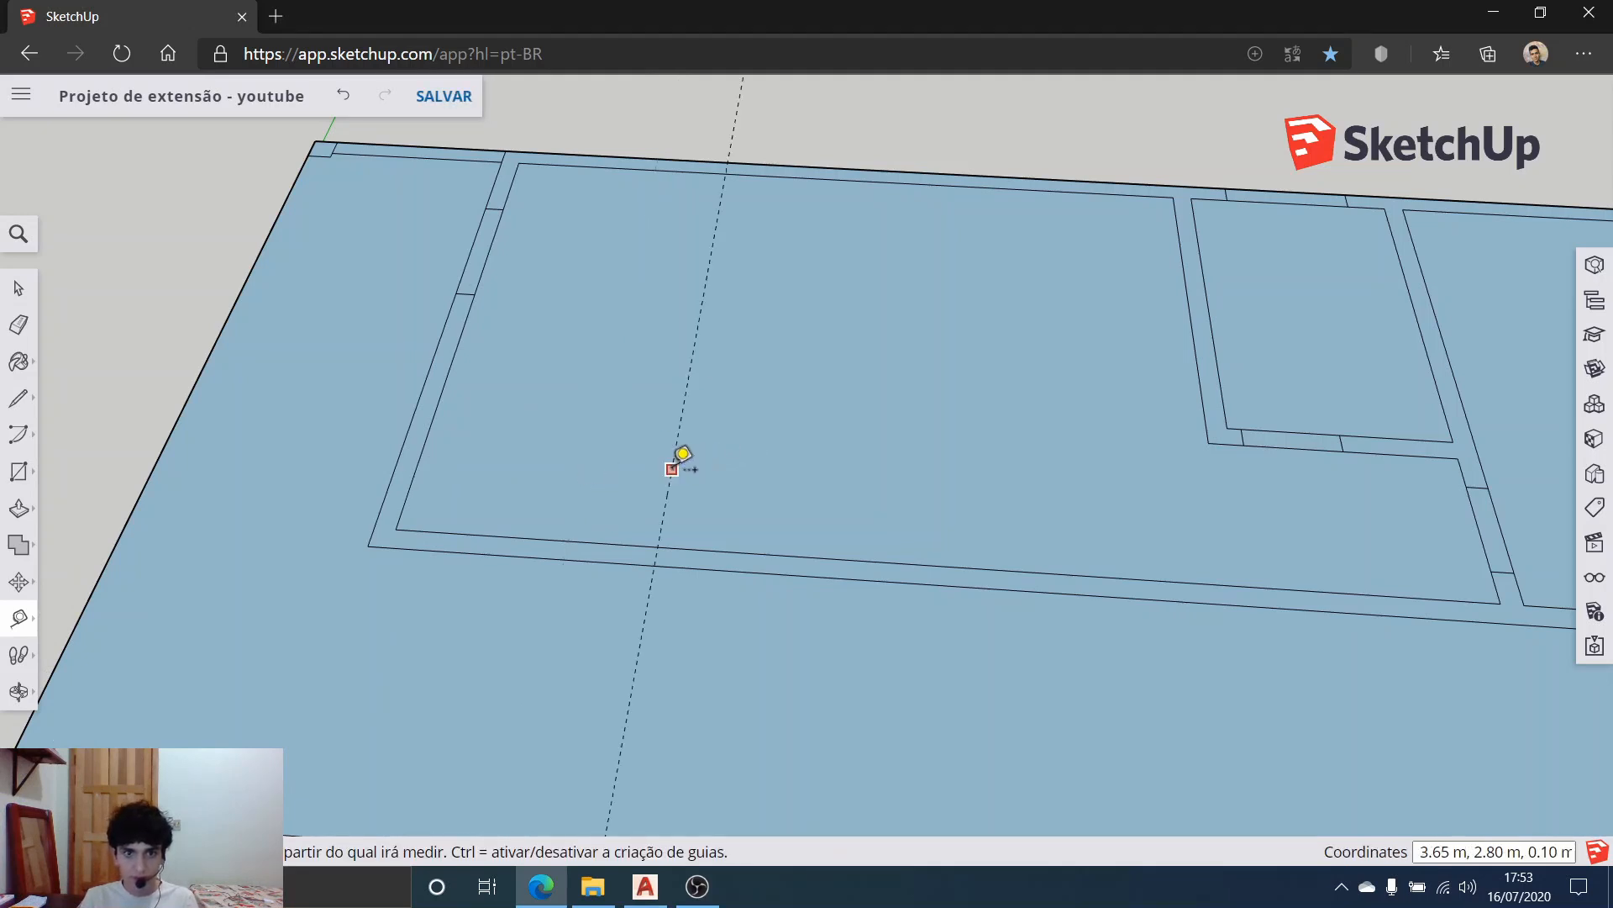
Step: Place another parallel guide 2 m to the right of the 1.8 m guide
left_click(671, 469)
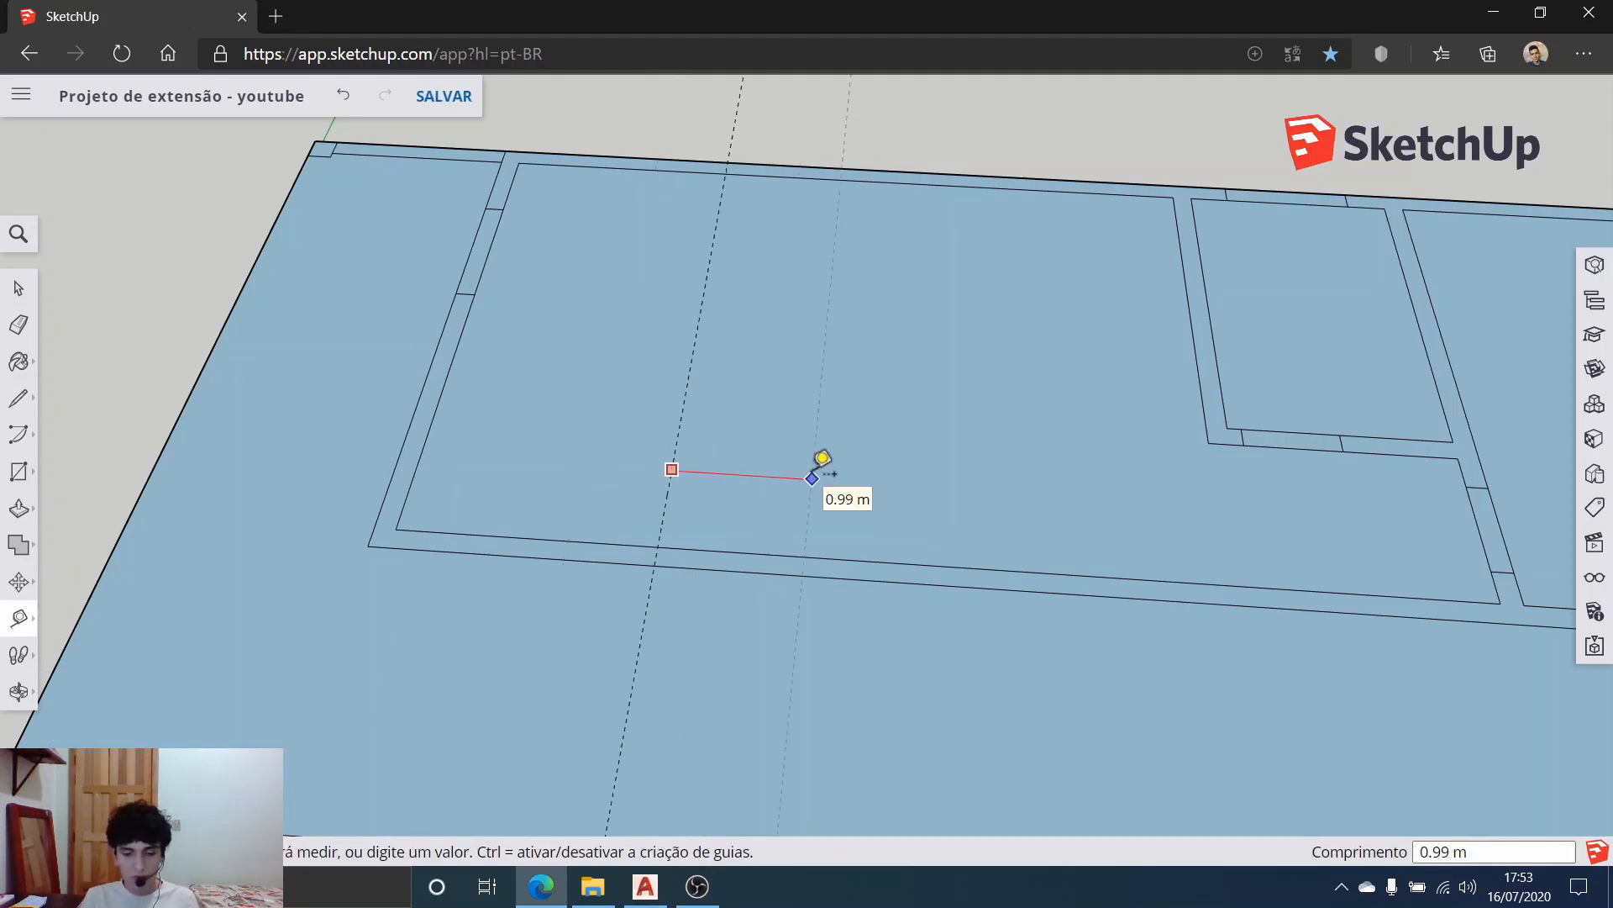
type("2")
key("Return")
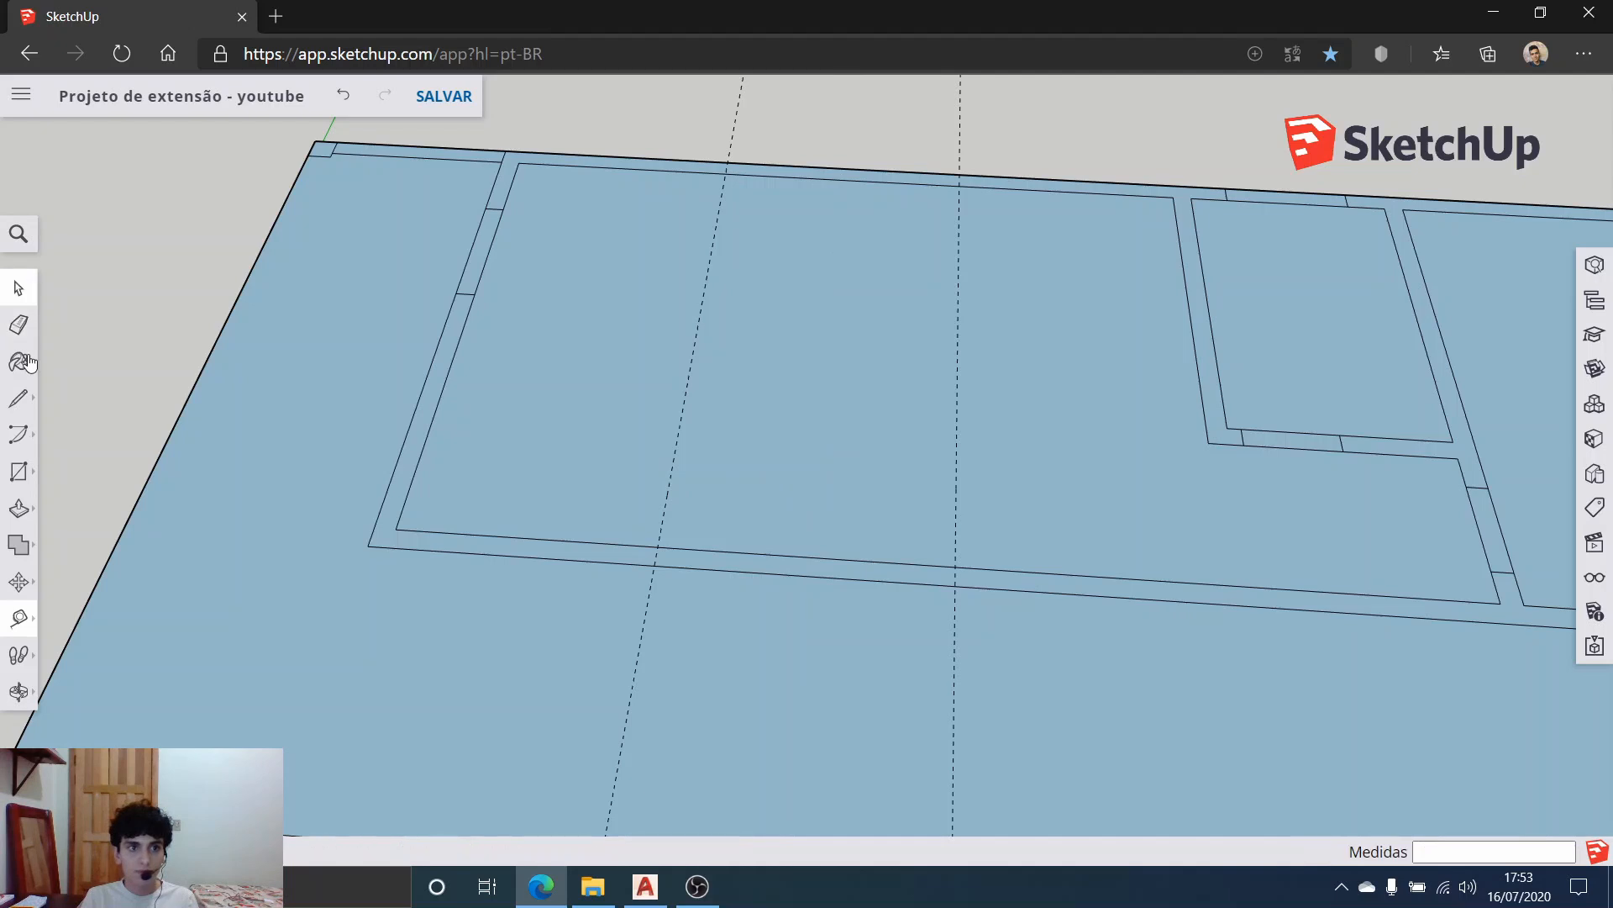
Step: Draw two lines across the large room's lower wall at the guides, and delete all remaining guides
left_click(18, 397)
scroll(598, 472, "up", 3)
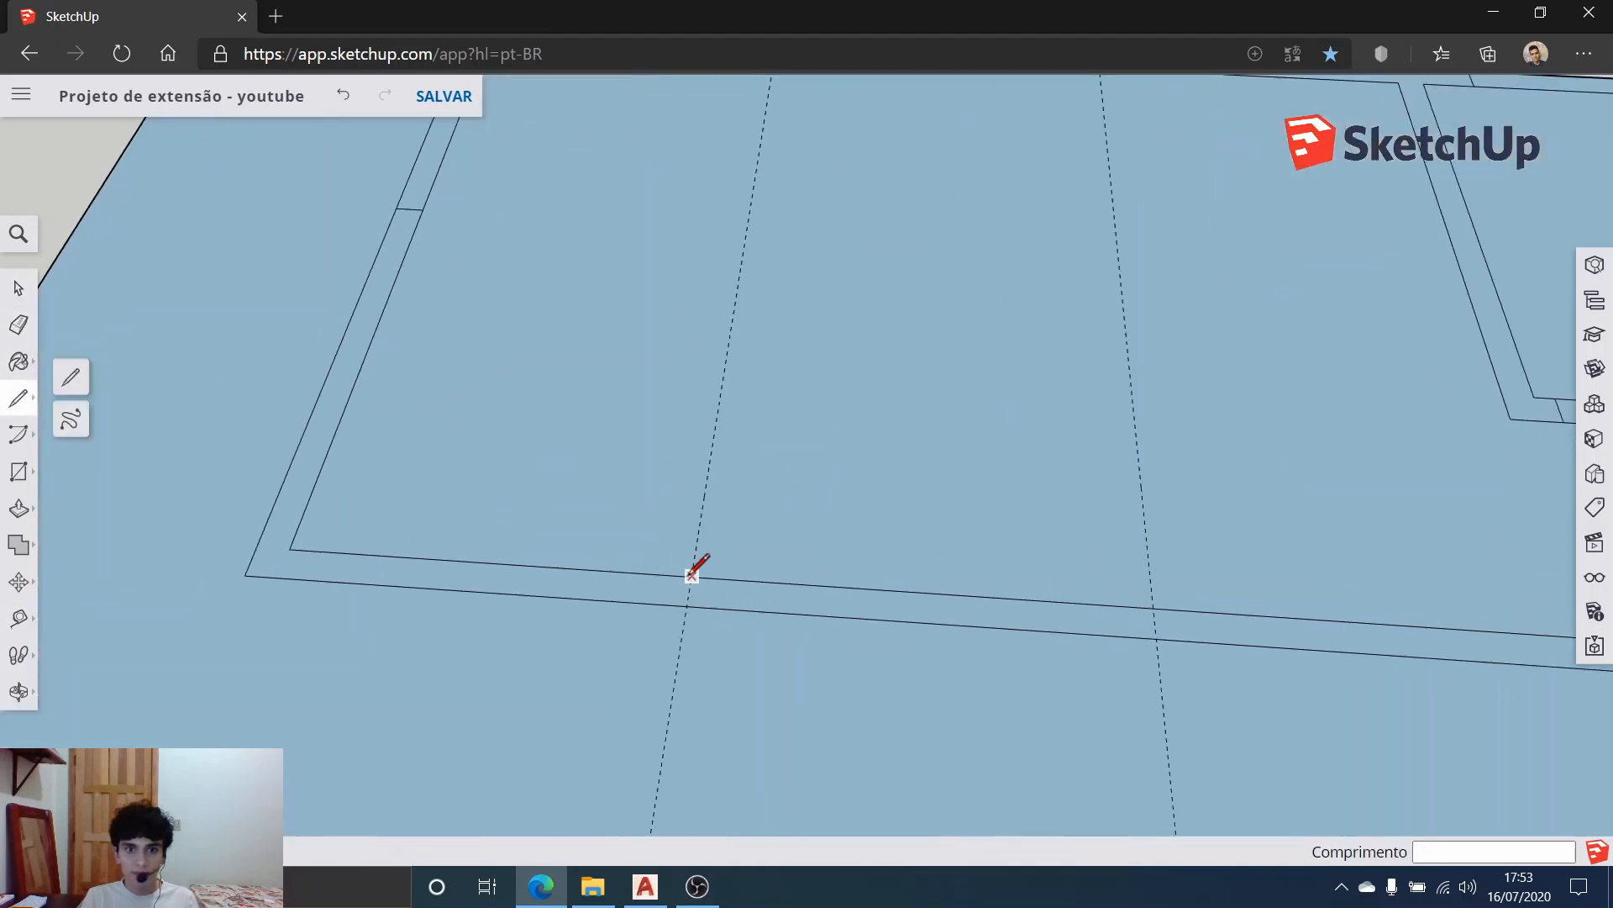
left_click(692, 577)
left_click(688, 604)
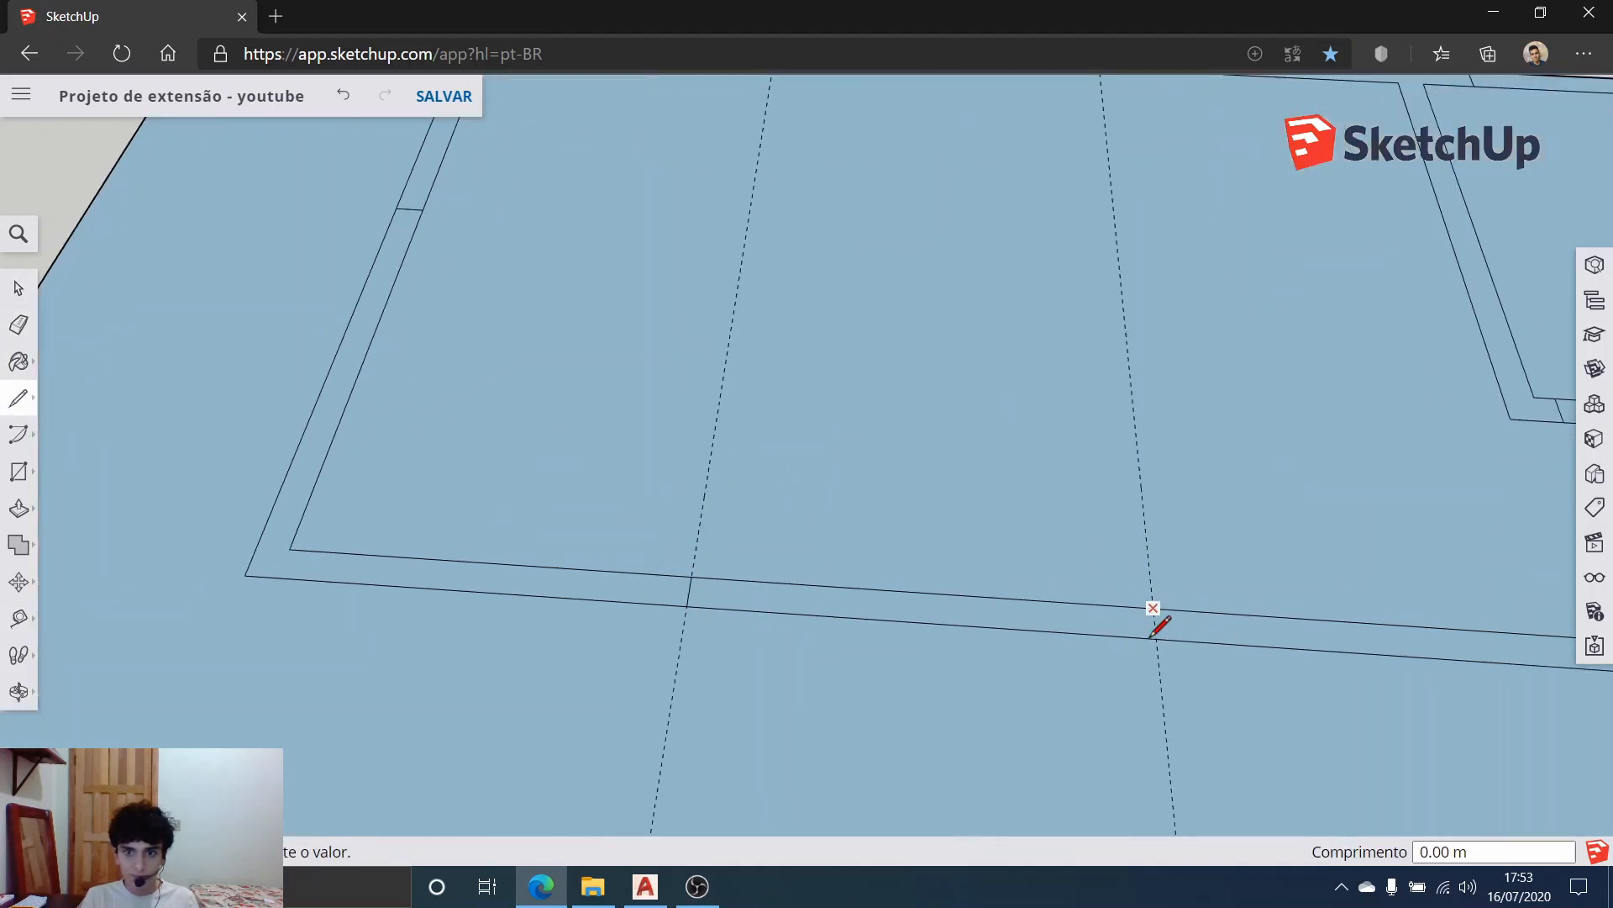
left_click(1153, 608)
left_click(1155, 637)
left_click(18, 288)
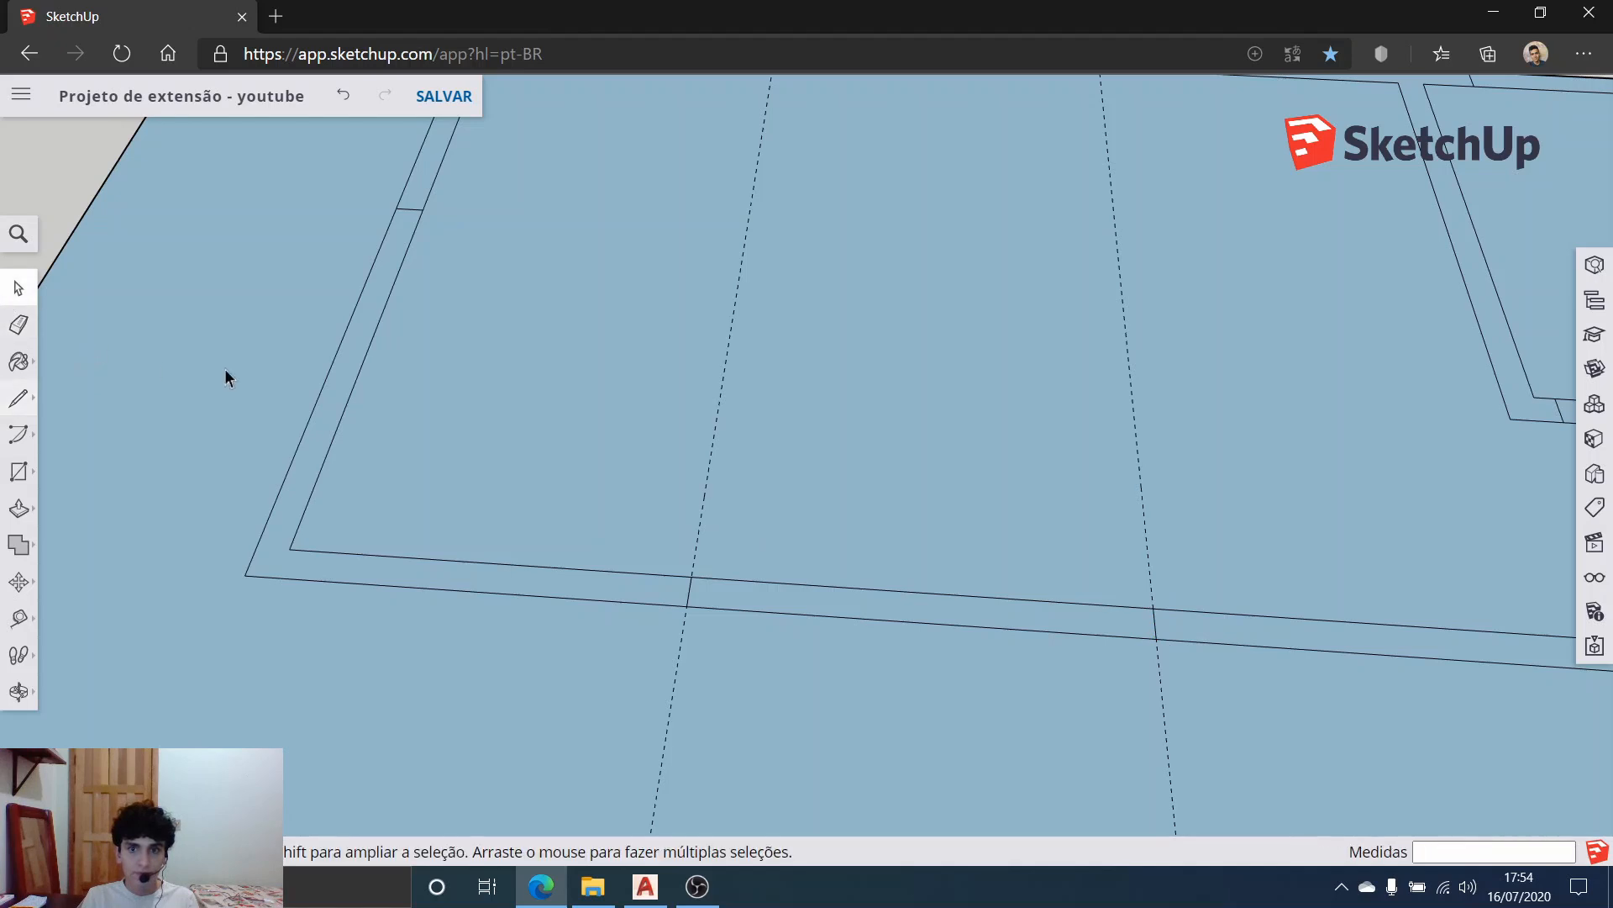
scroll(224, 368, "down", 5)
scroll(647, 315, "down", 2)
left_click_drag(1163, 204, 471, 105)
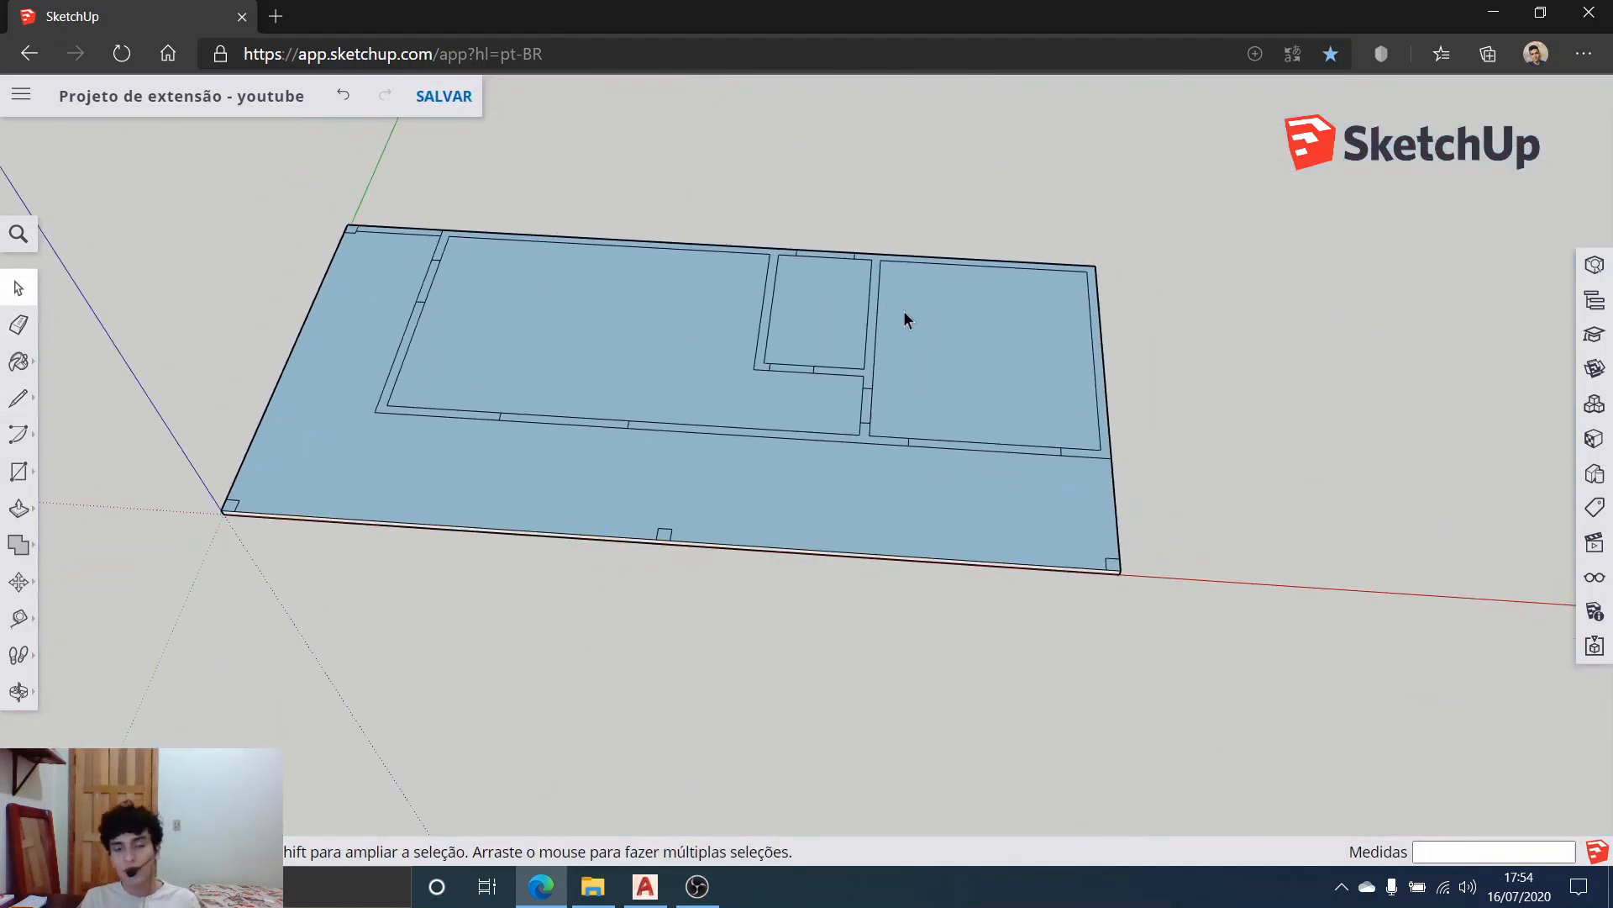
middle_click_drag(591, 450, 718, 528)
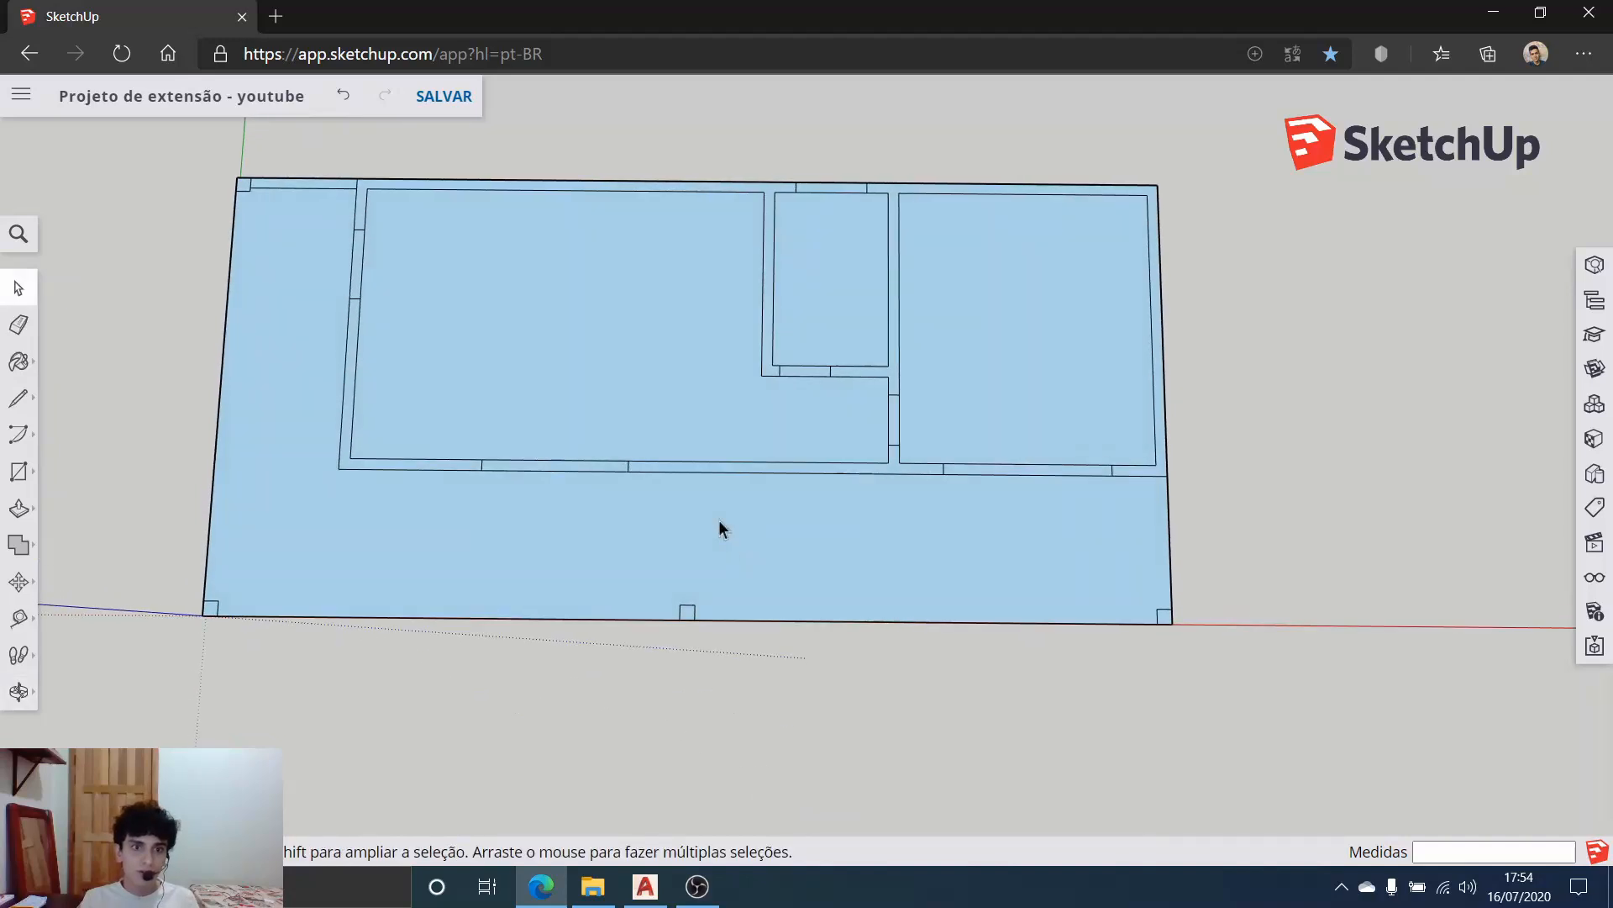
middle_click_drag(646, 334, 623, 375)
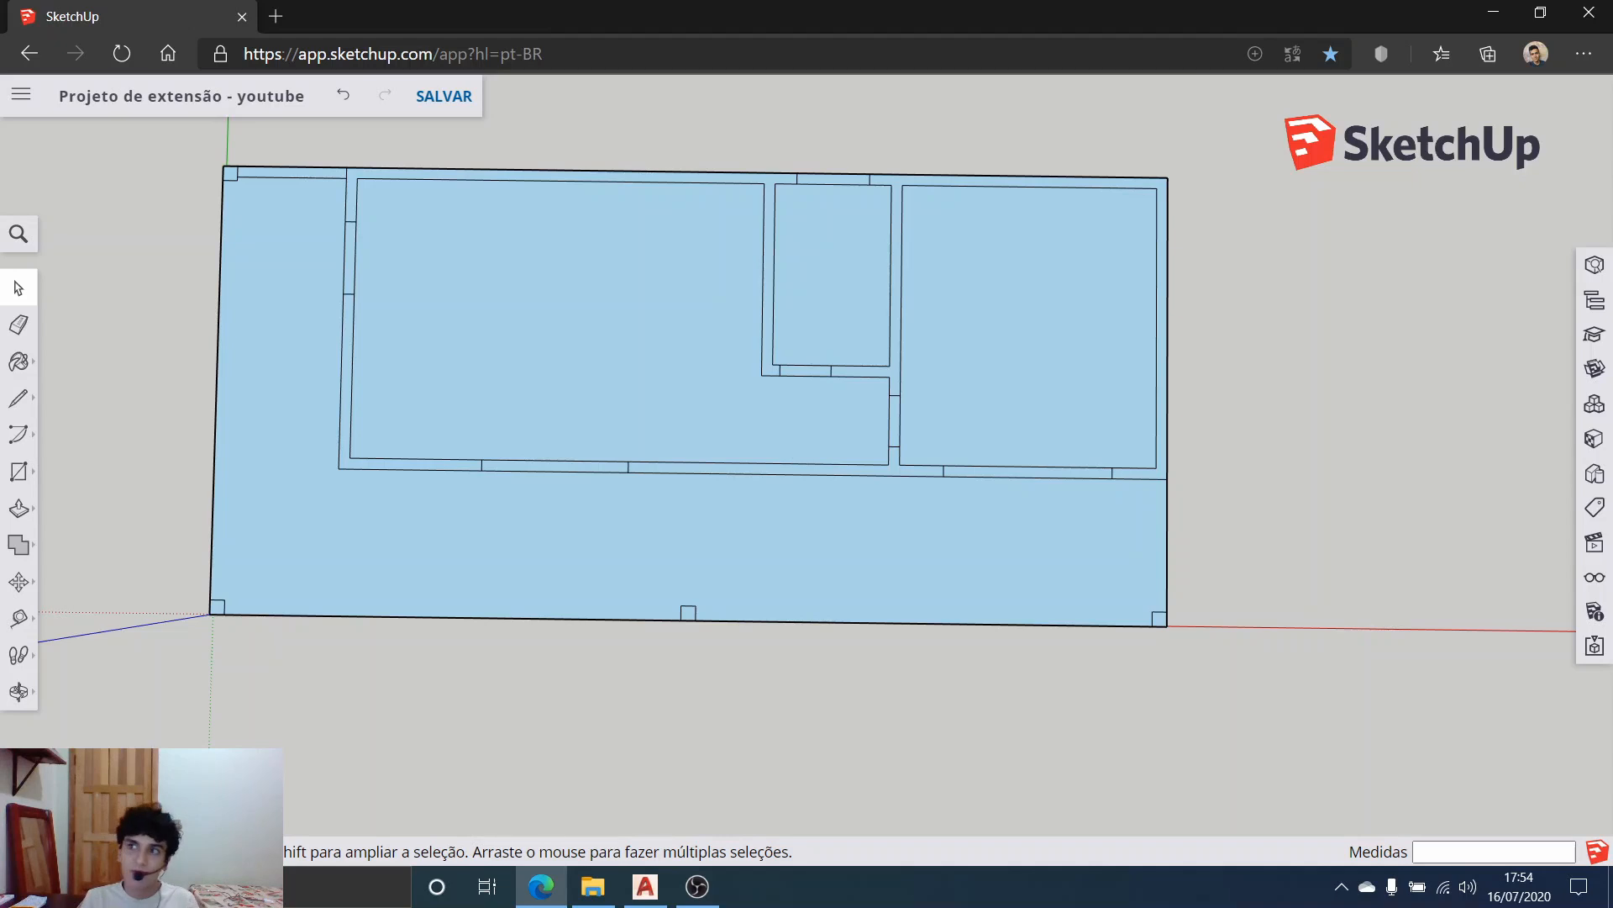
key("alt+Tab")
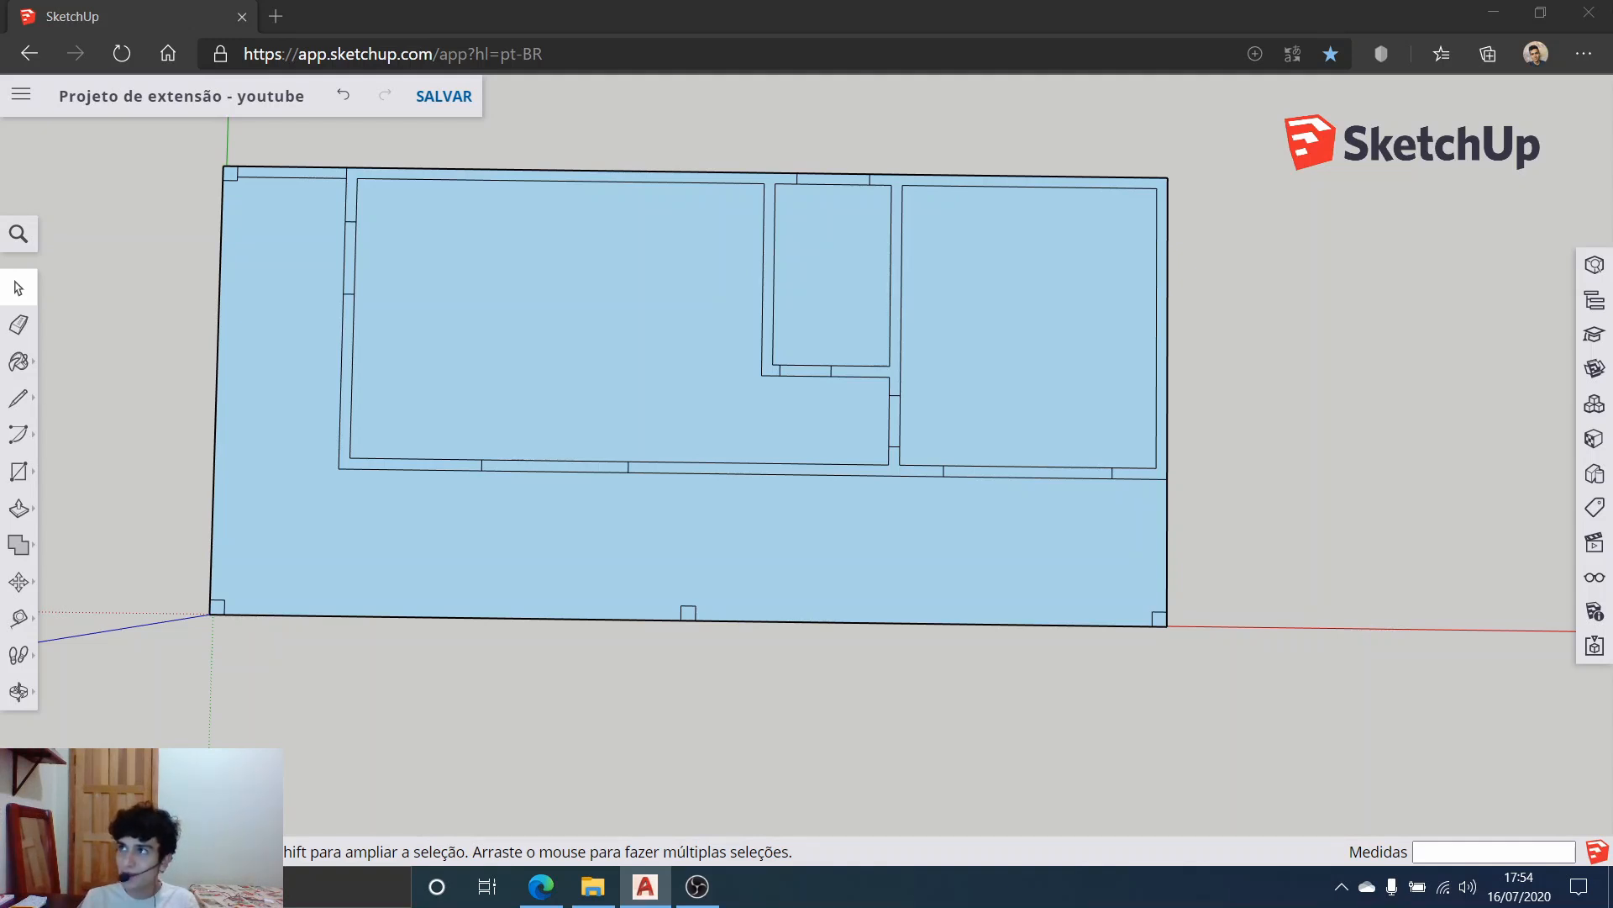
Step: Switch to the AutoCAD floor plan, compare its door and window openings with the model, and return to SketchUp
mouse_move(1612, 298)
left_mouse_down()
mouse_move(1198, 326)
mouse_move(599, 330)
mouse_move(592, 28)
mouse_move(605, 2)
left_mouse_up()
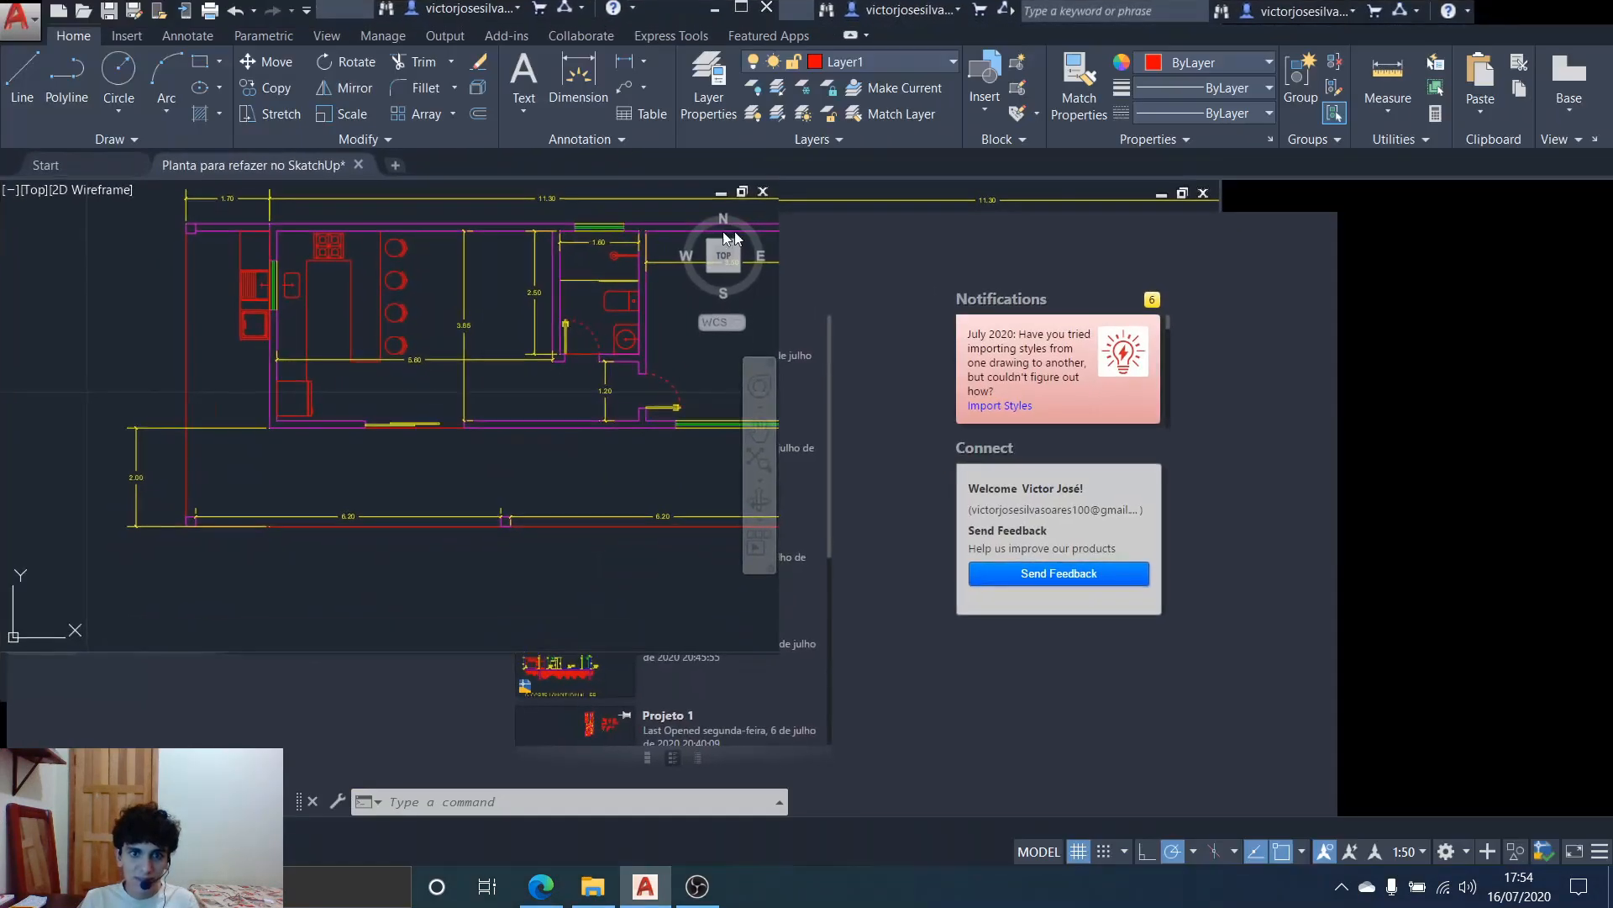
scroll(1092, 391, "up", 2)
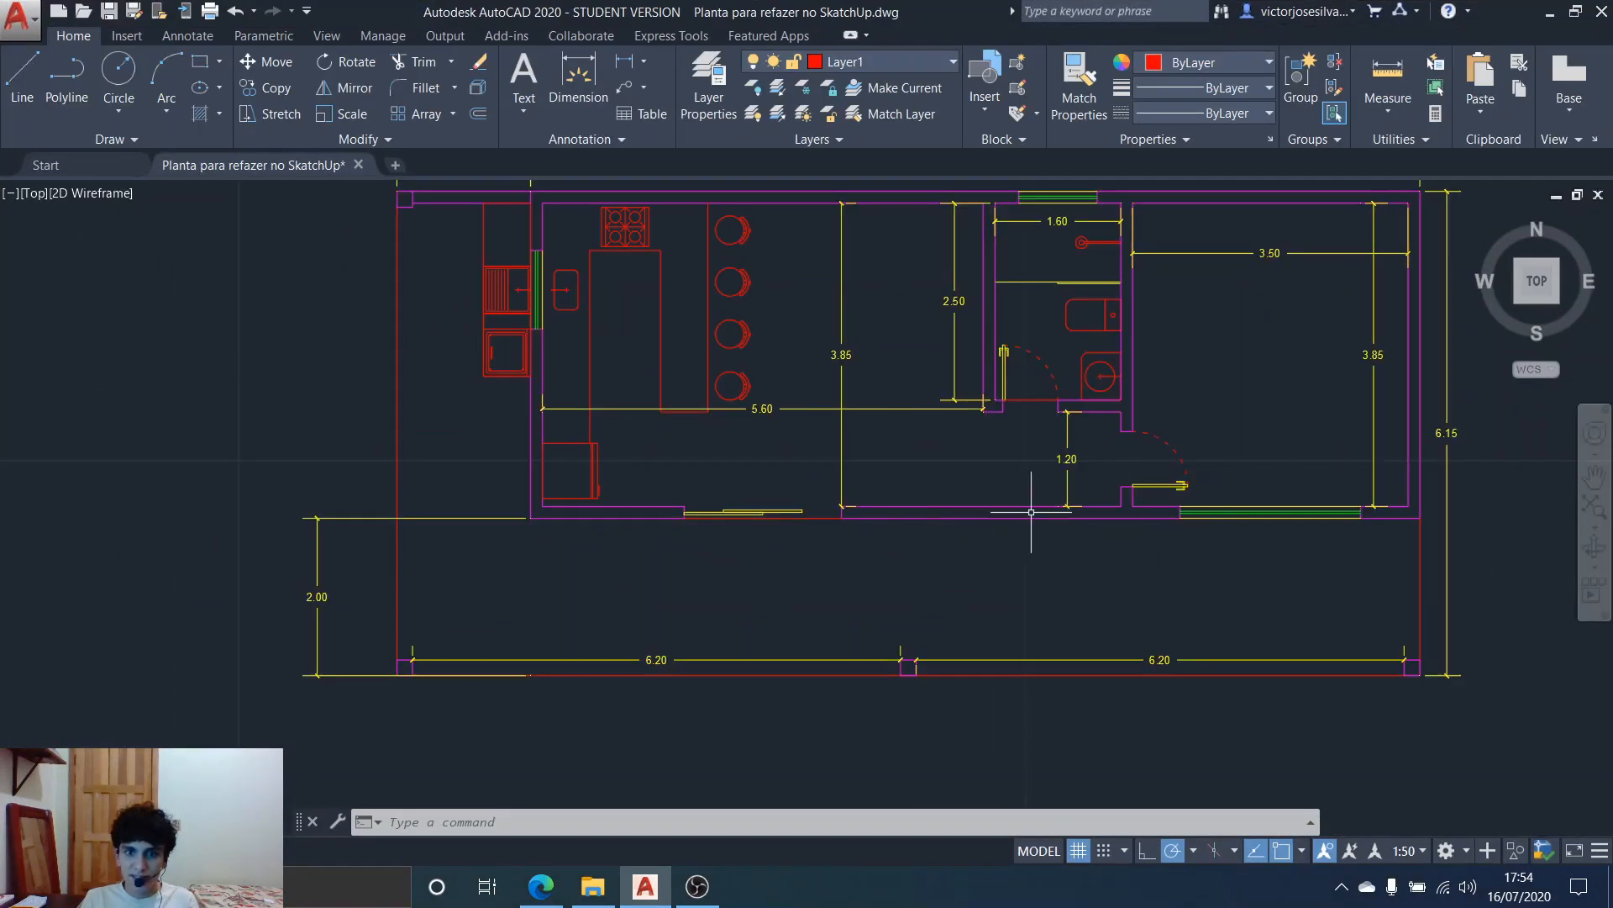
scroll(1171, 337, "up", 1)
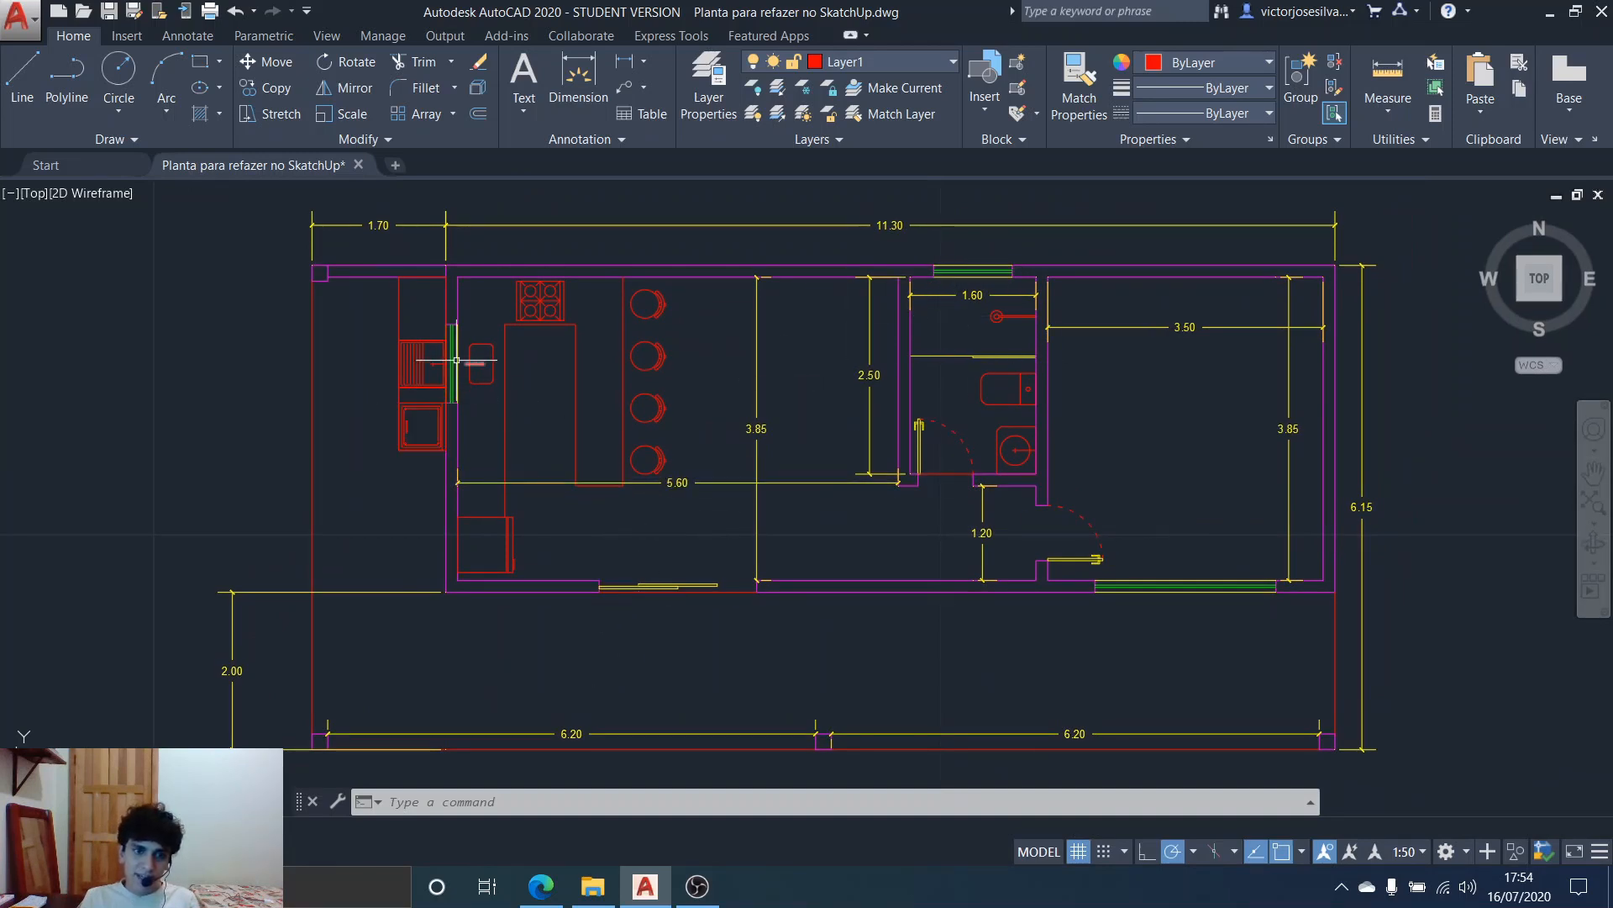
left_click_drag(968, 12, 1418, 237)
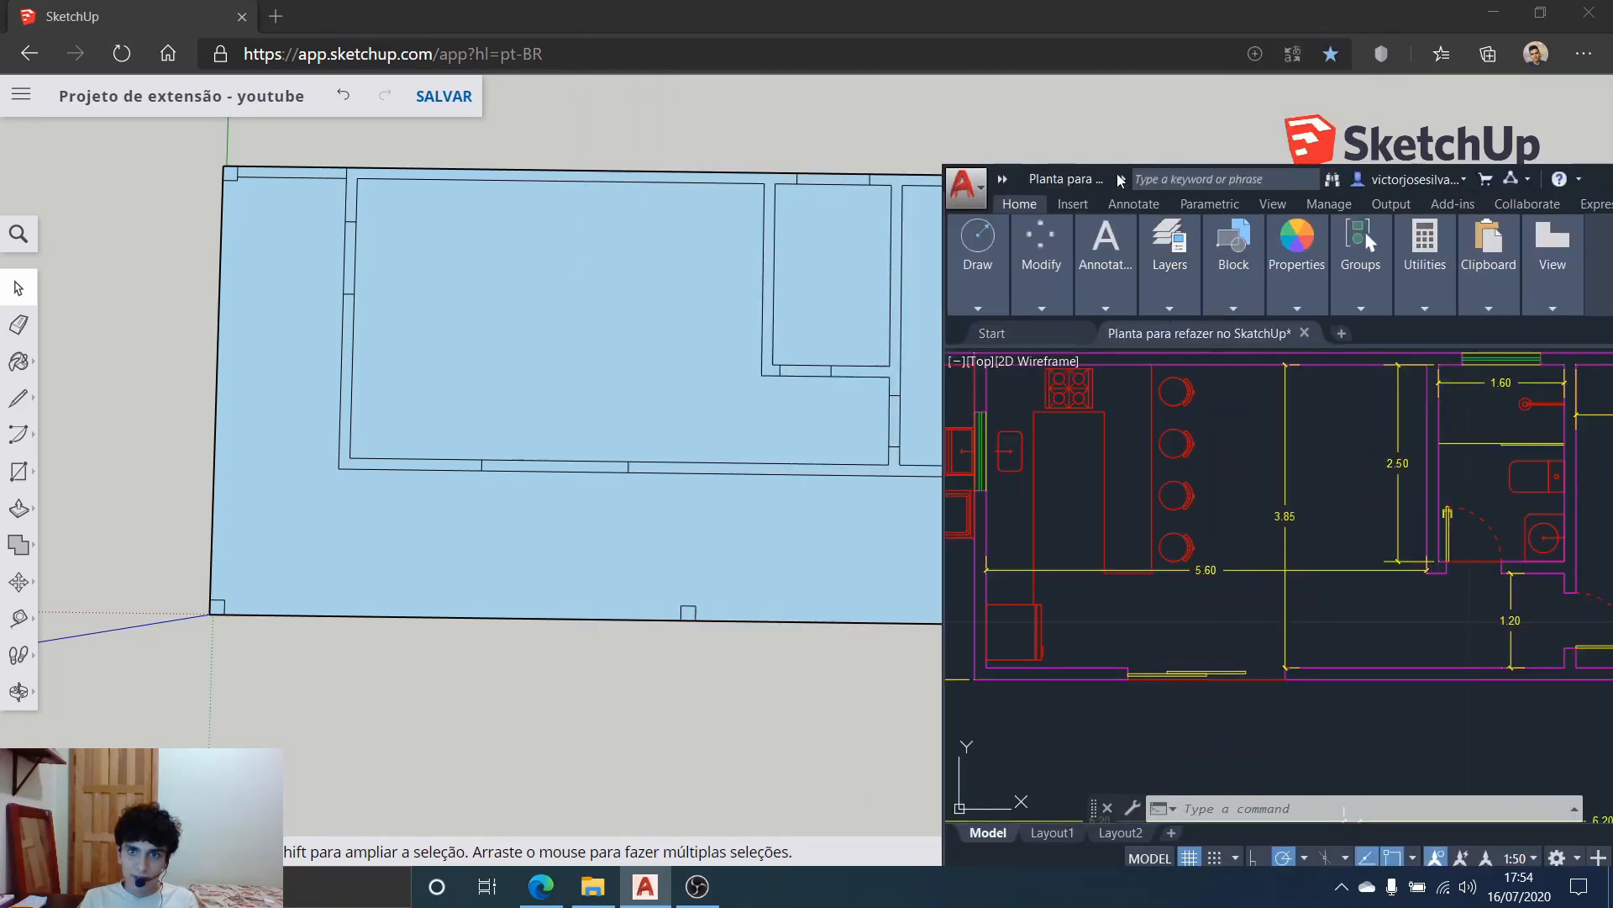
left_click_drag(1103, 179, 1612, 190)
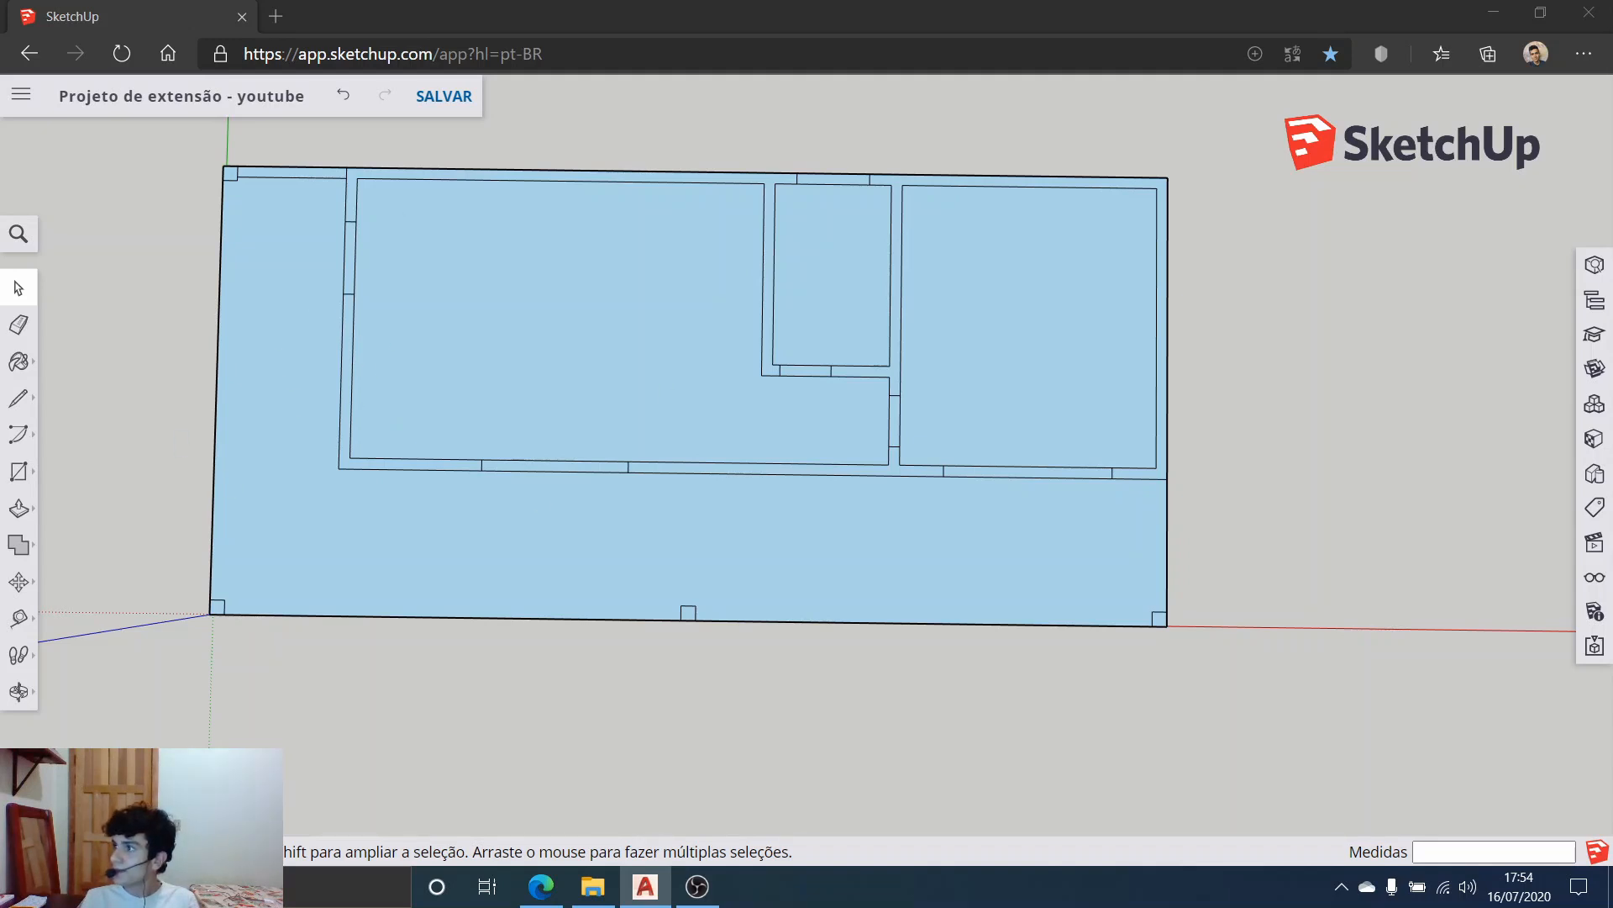
left_click(1267, 213)
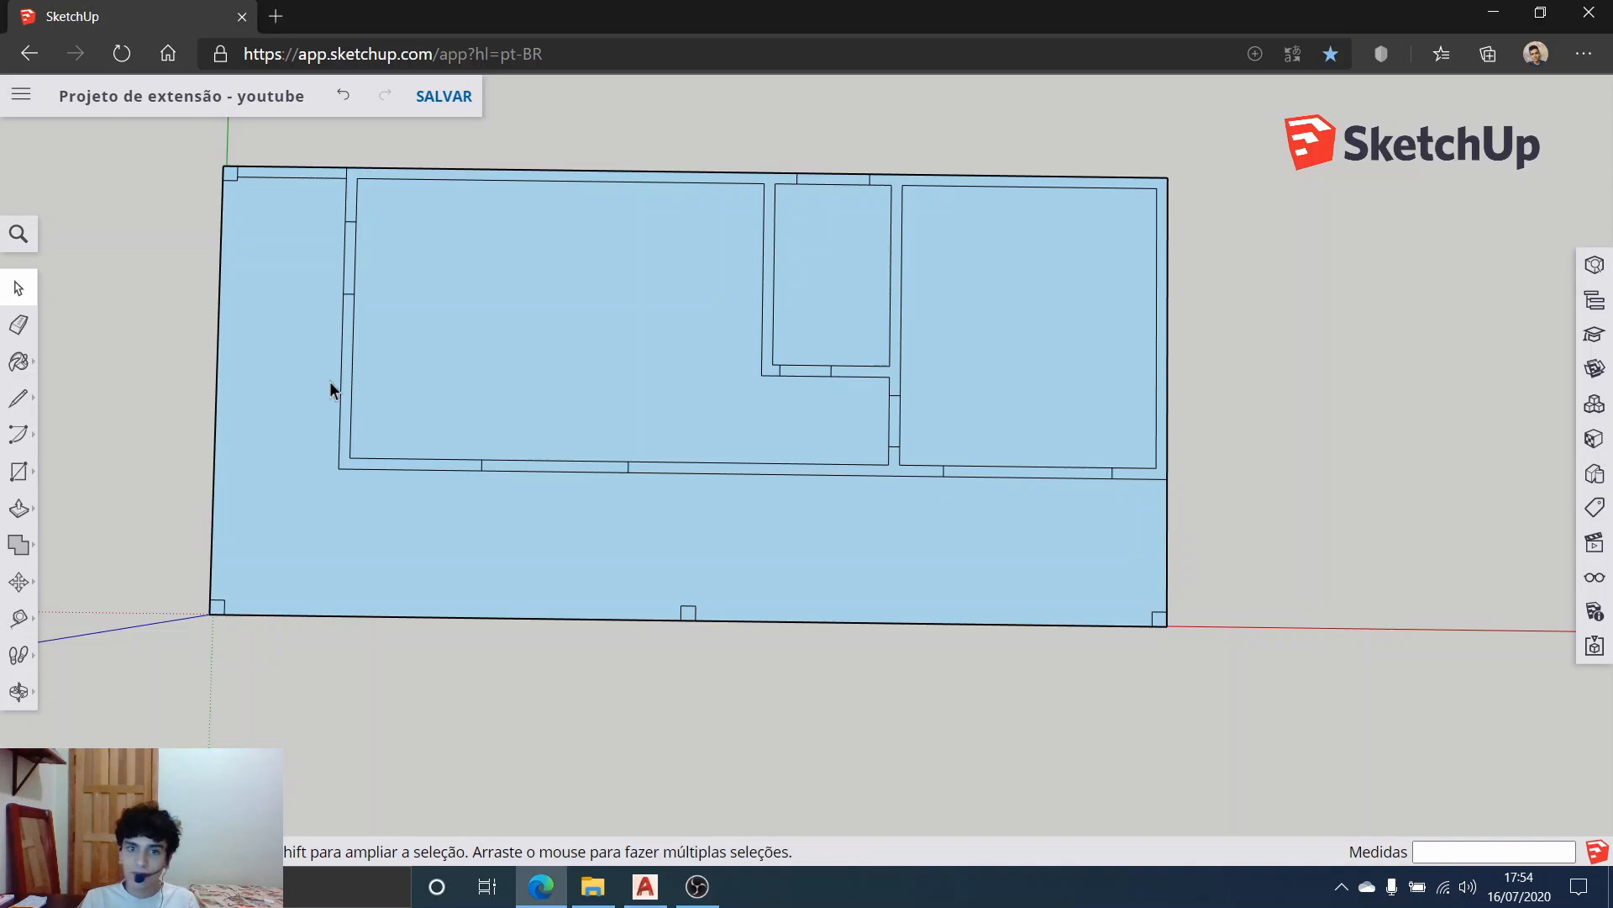
Step: Extrude the L-shaped wall section at the large room's front-left corner 2.80 m upward with Push/Pull
scroll(439, 435, "down", 3)
middle_click_drag(440, 435, 281, 247)
scroll(425, 285, "up", 5)
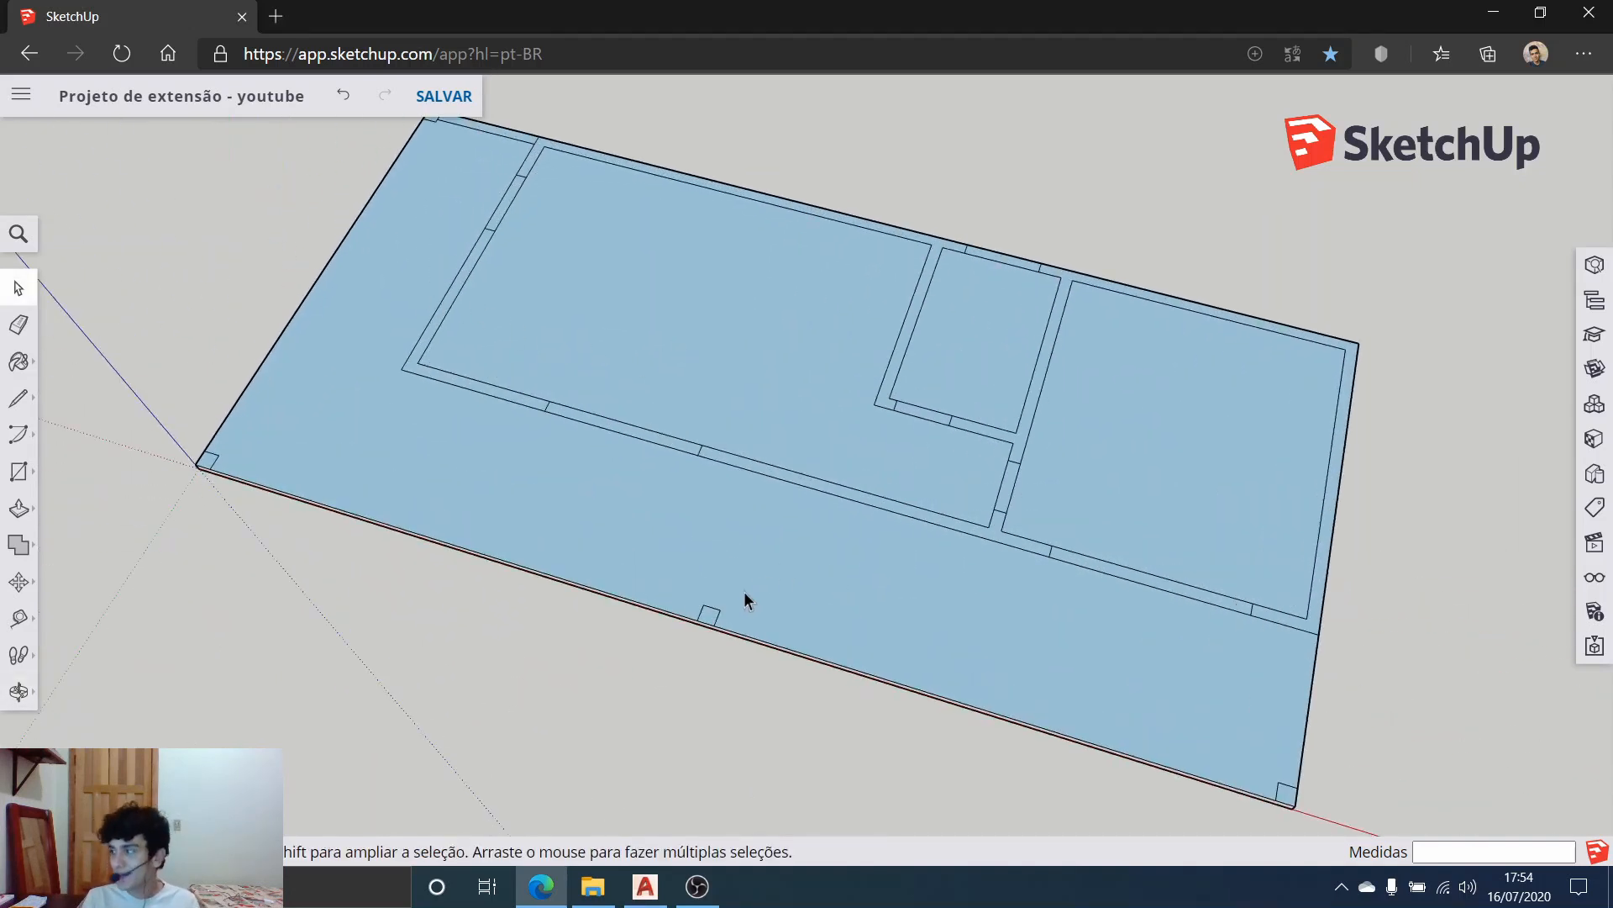
middle_click_drag(731, 605, 924, 458)
scroll(577, 479, "up", 2)
middle_click_drag(577, 479, 965, 441)
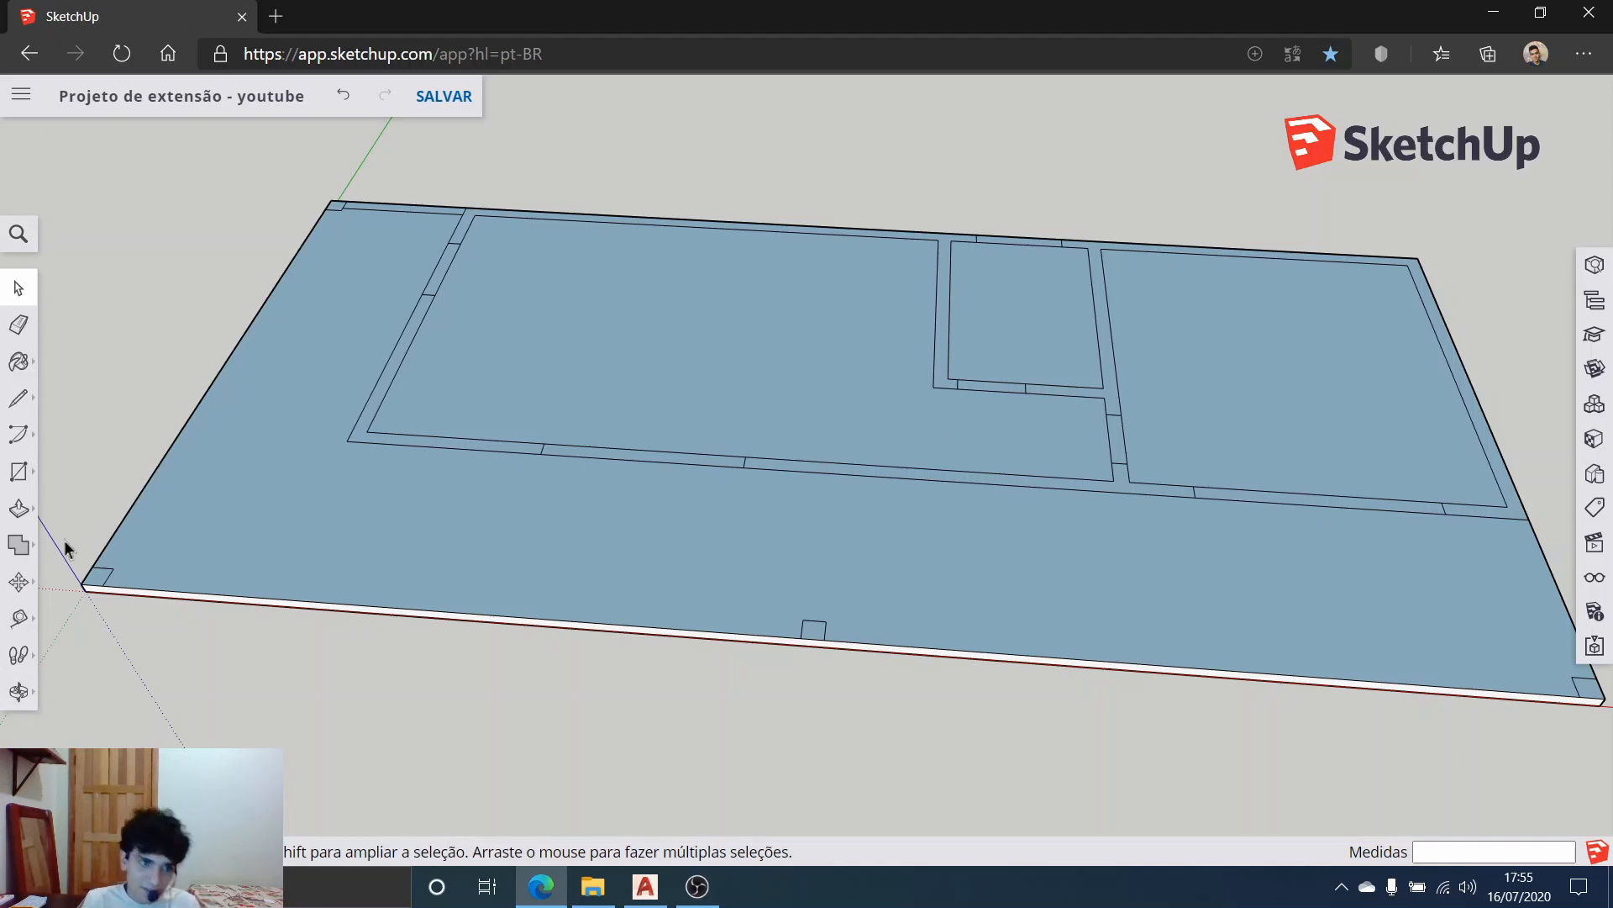
left_click(19, 509)
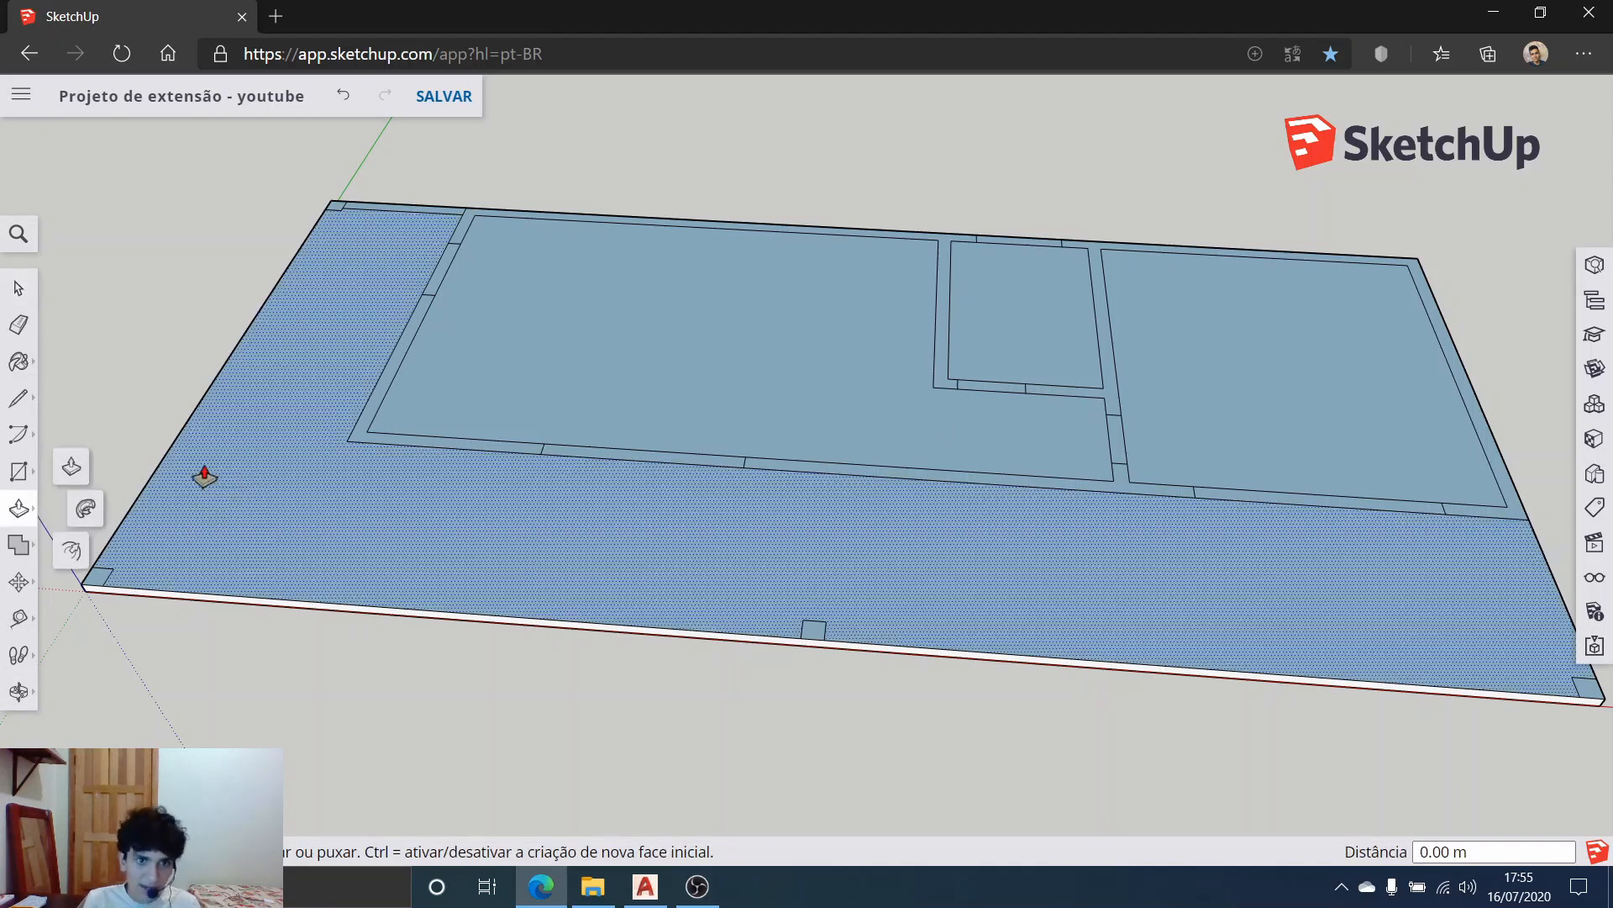
scroll(382, 441, "up", 3)
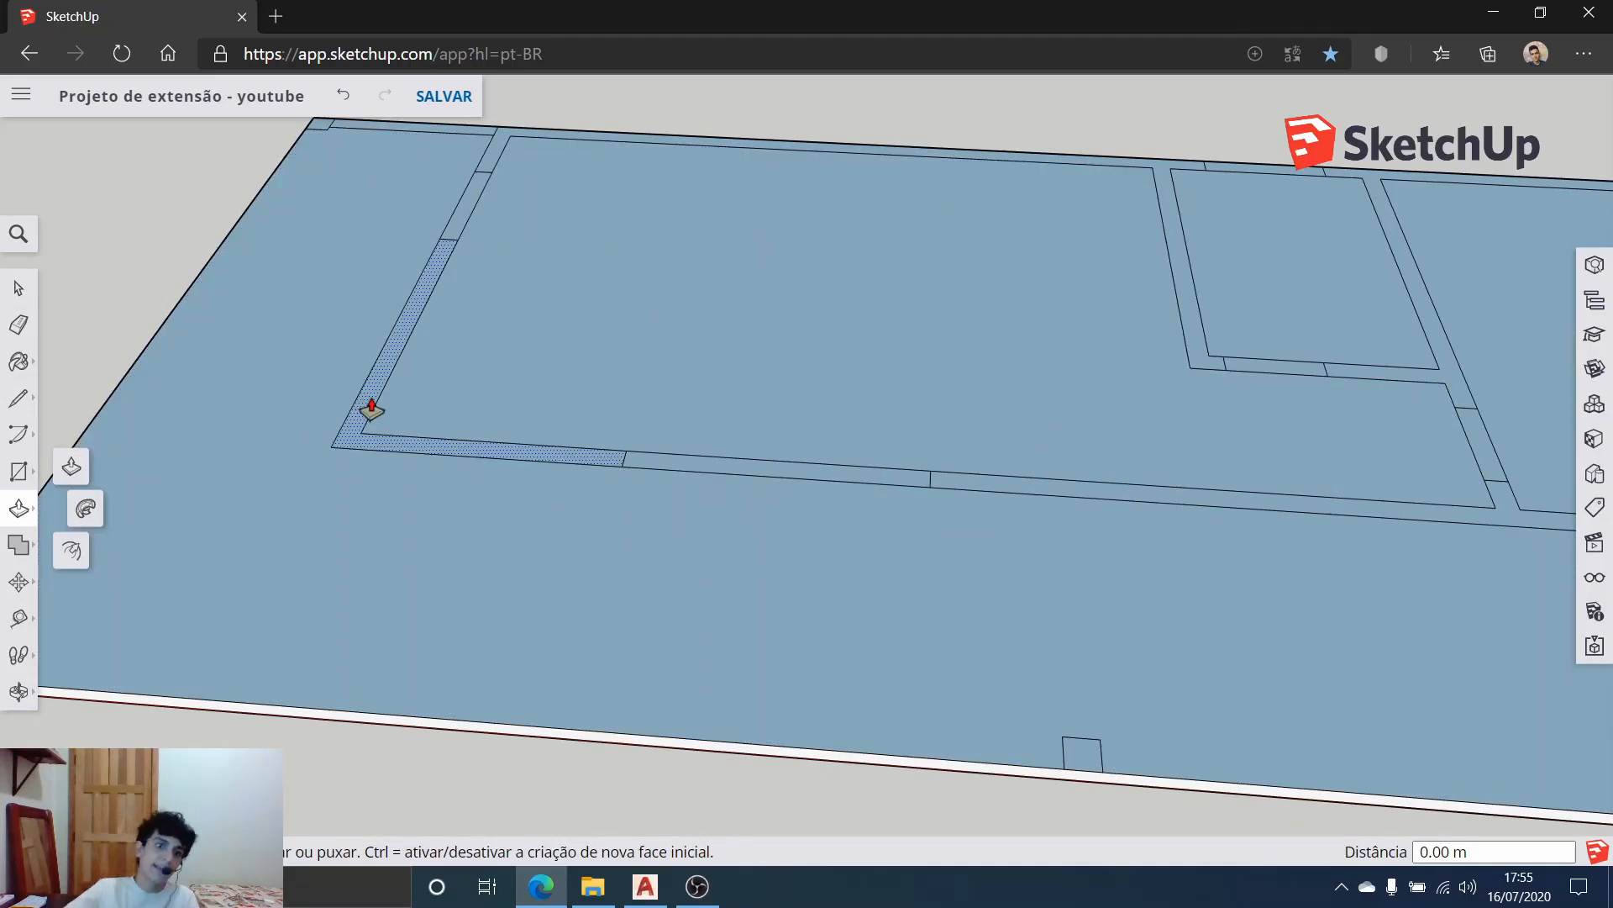
scroll(375, 407, "down", 2)
scroll(382, 391, "up", 5)
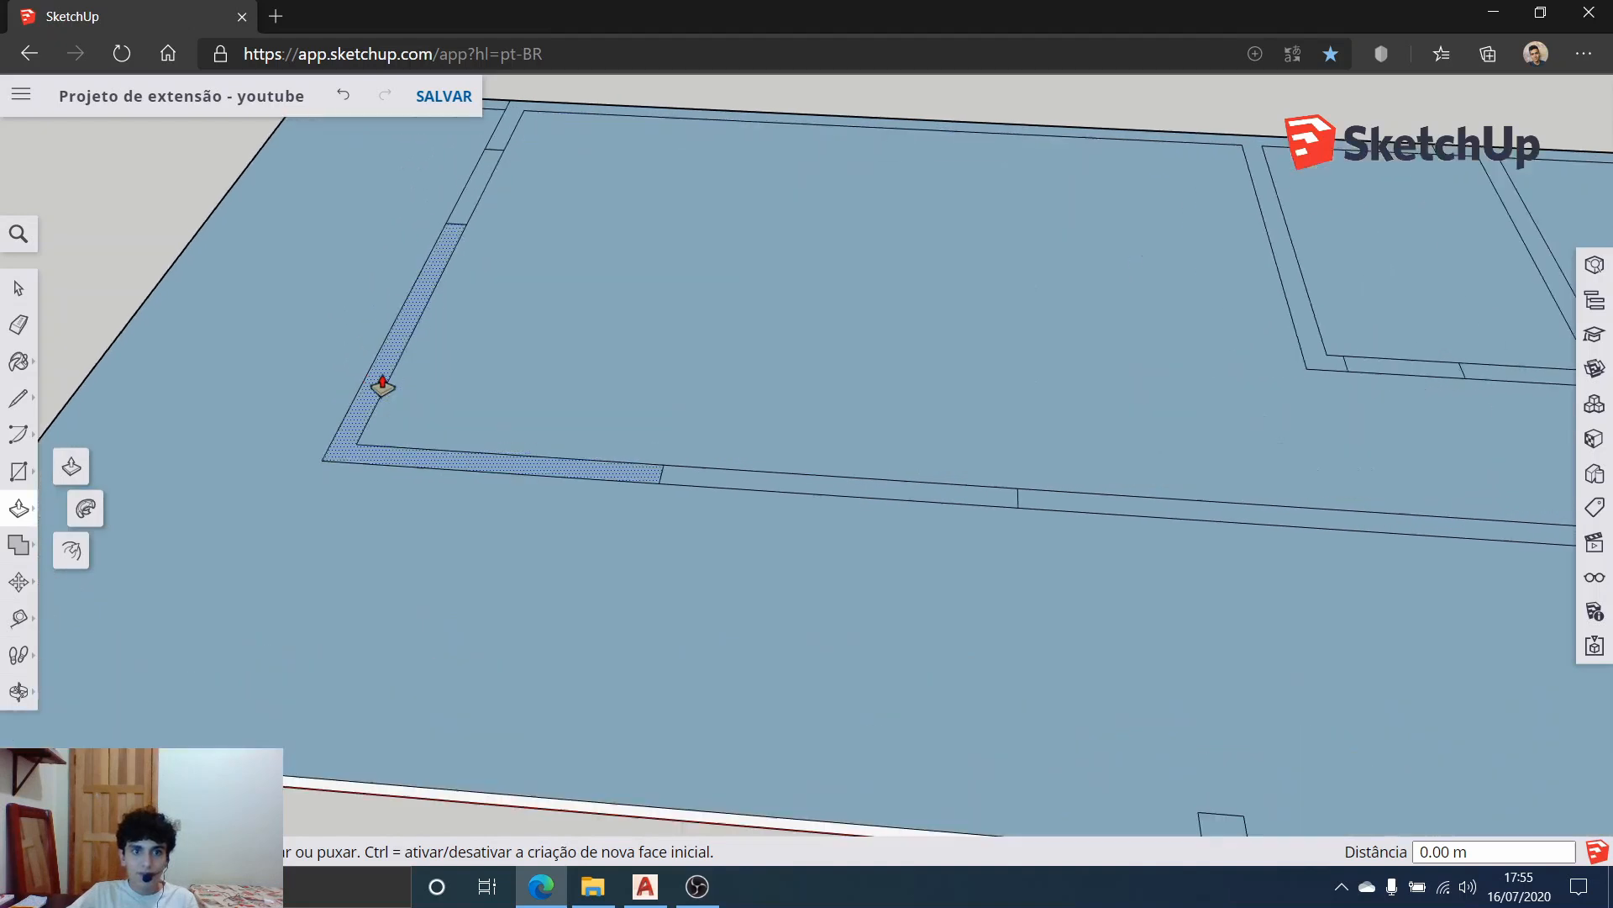
scroll(381, 386, "down", 6)
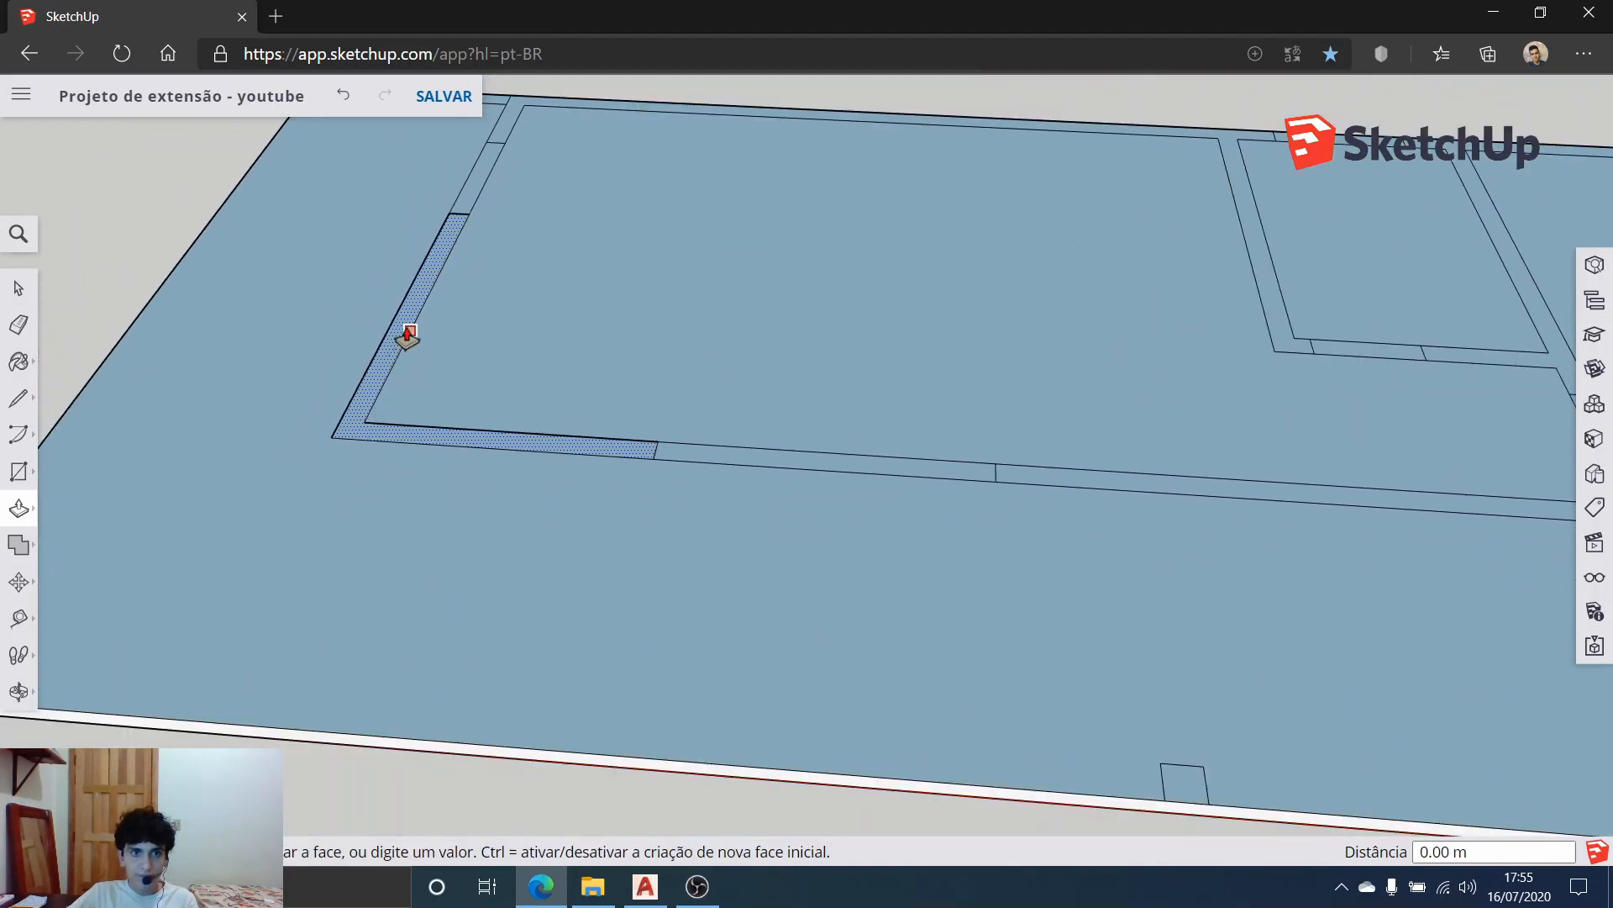
left_click(375, 374)
scroll(382, 348, "up", 4)
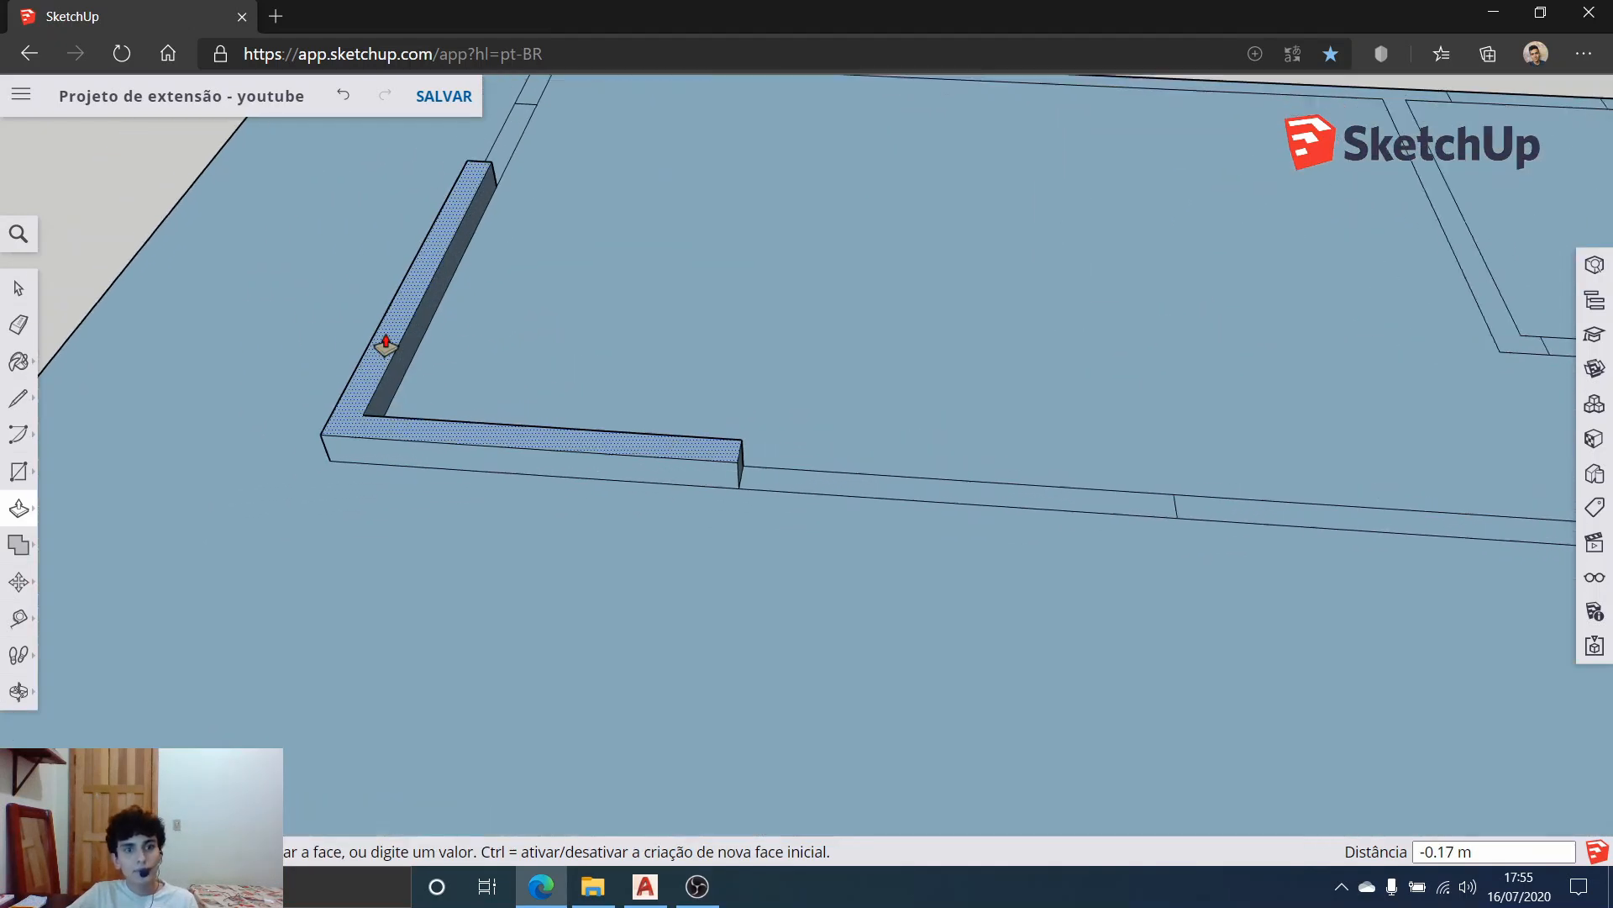
scroll(376, 337, "down", 4)
middle_click_drag(385, 336, 411, 515)
scroll(329, 336, "down", 2)
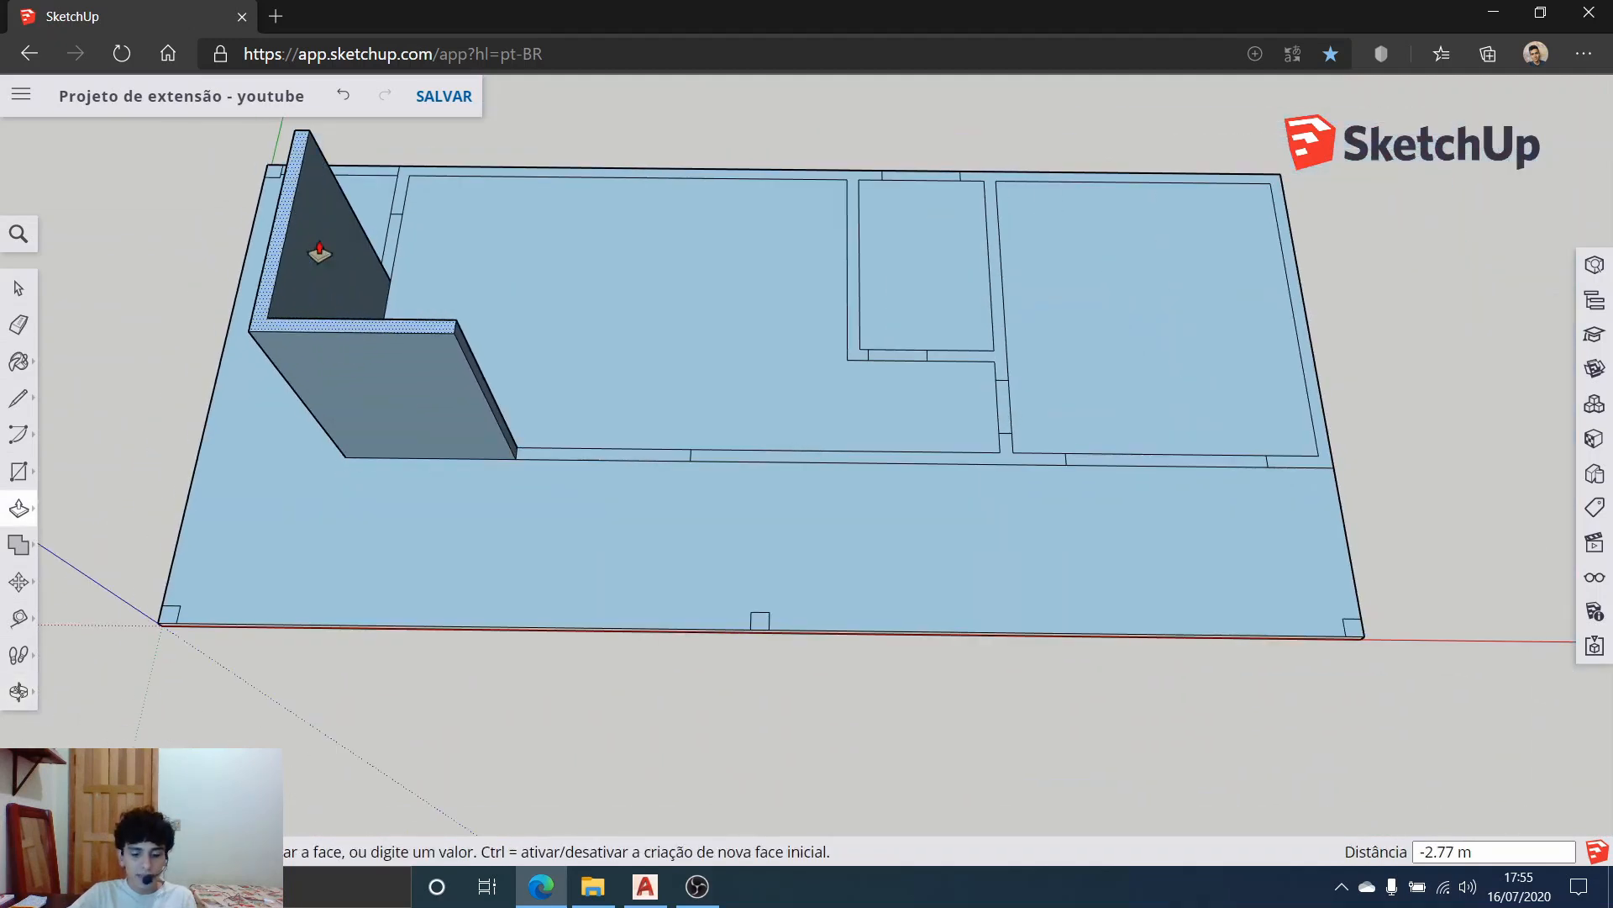
key("Return")
scroll(458, 385, "down", 2)
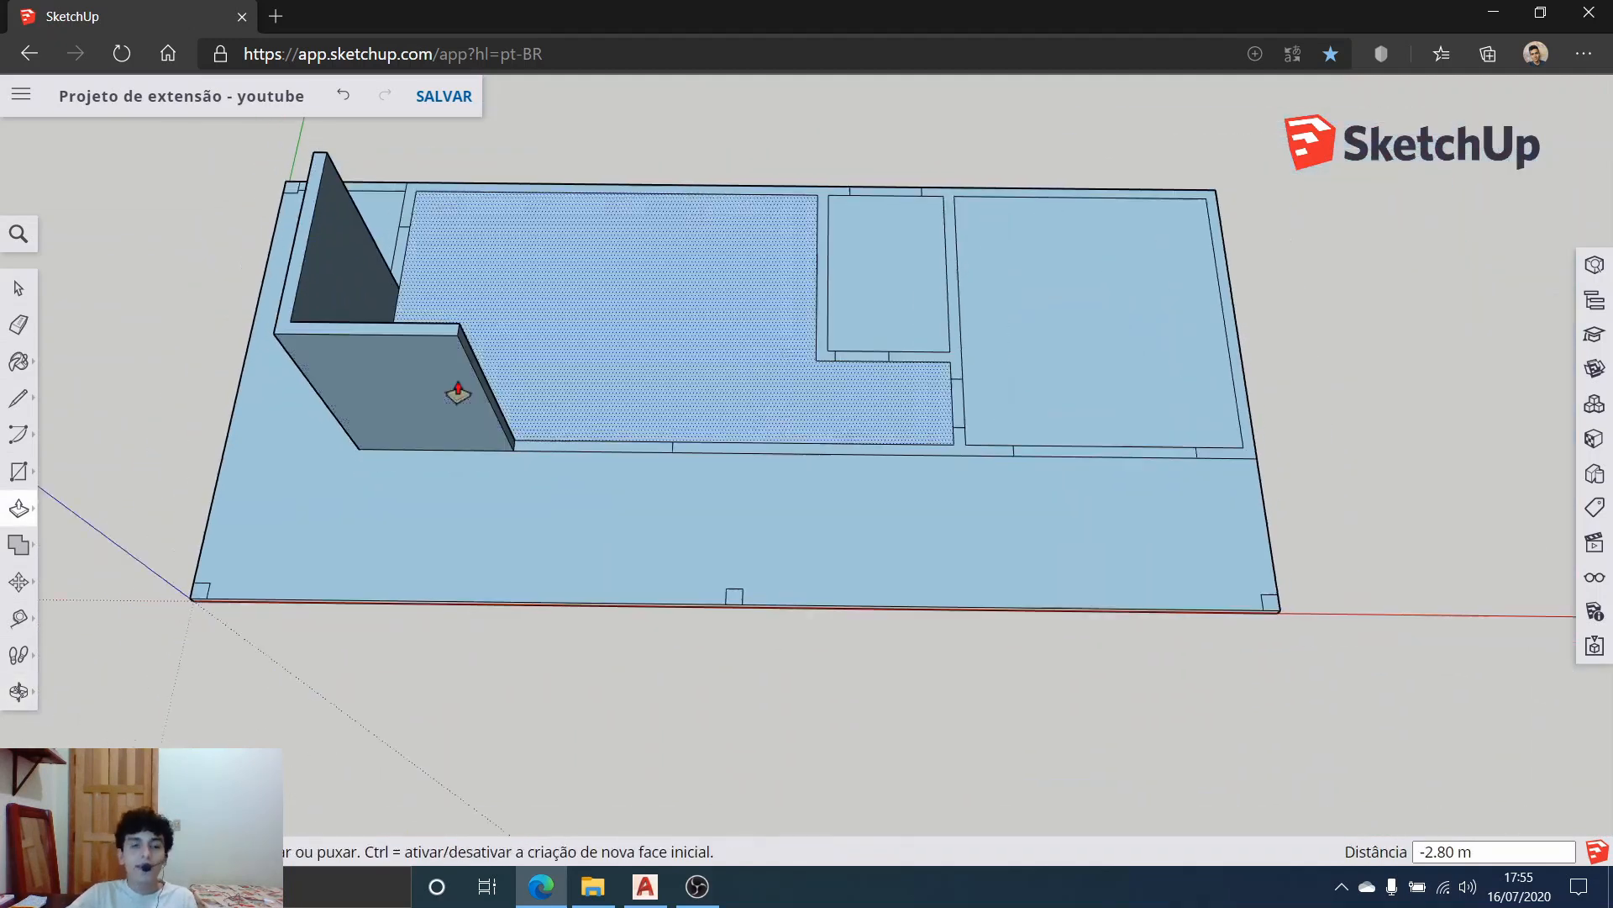
Step: Extrude the front wall section between the large room's door opening and the right room's window opening to the corner wall's height
middle_click_drag(457, 385, 699, 194)
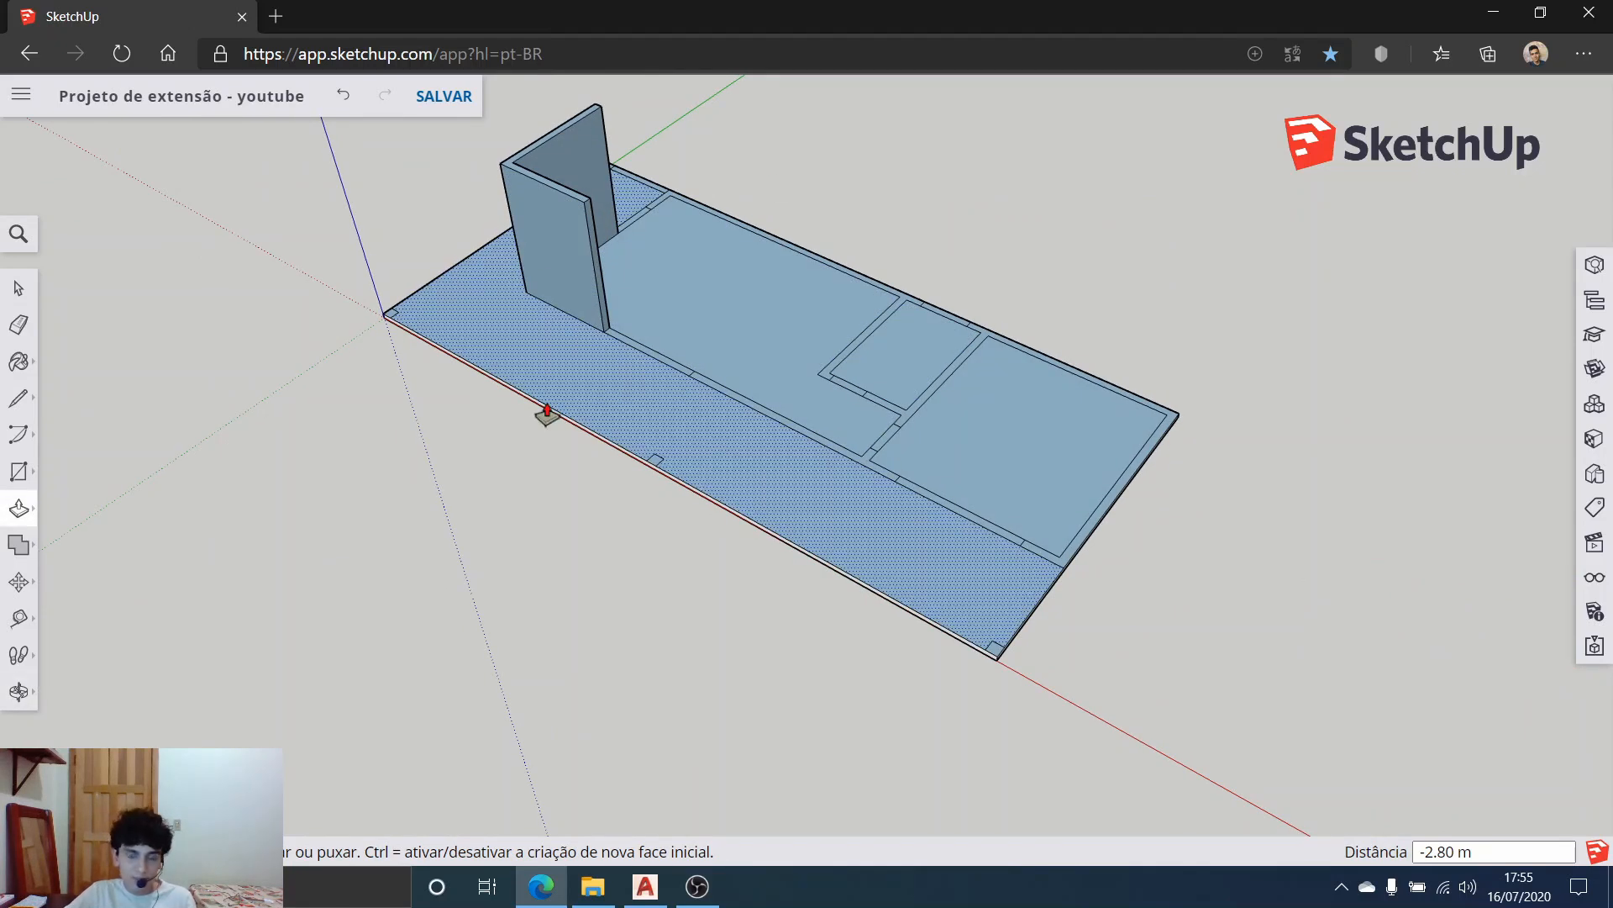
scroll(633, 224, "up", 4)
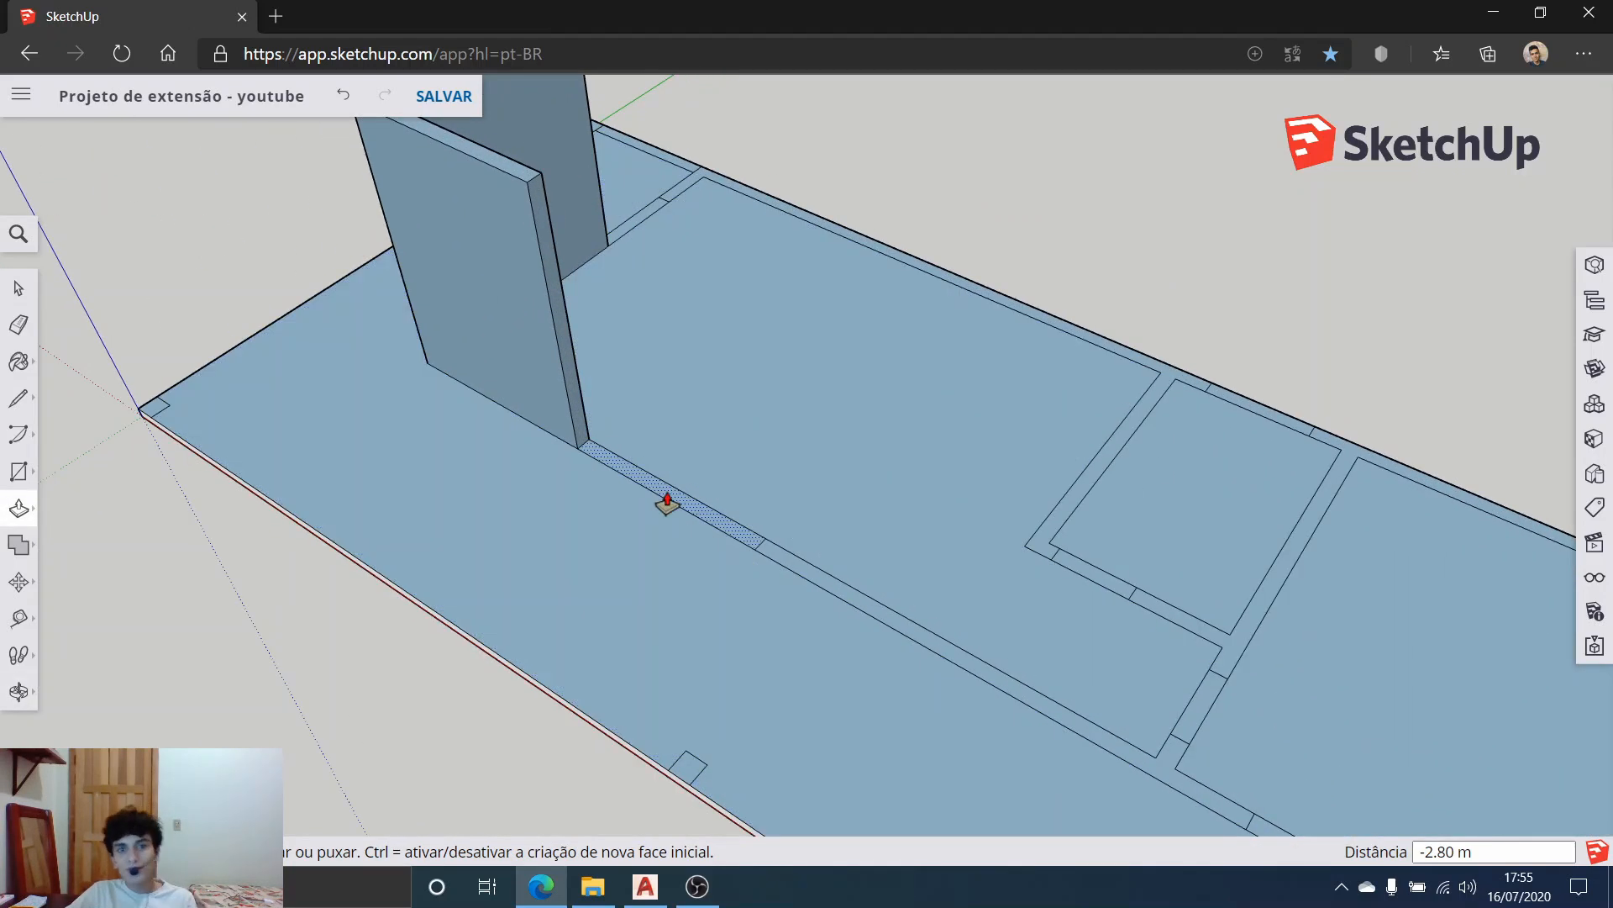
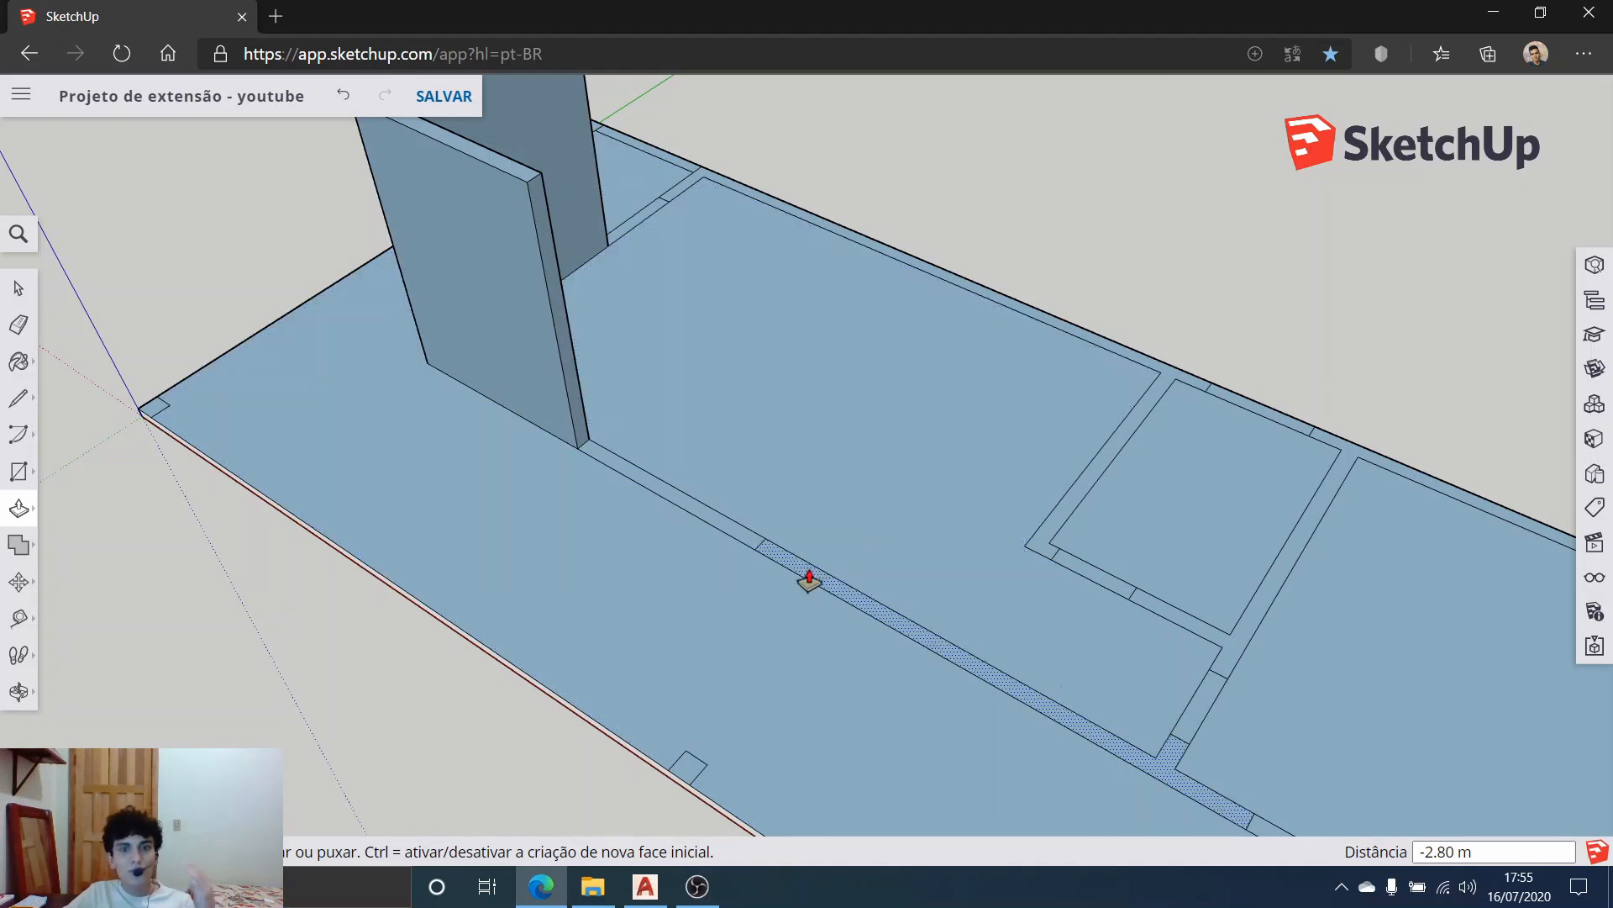
scroll(805, 576, "down", 5)
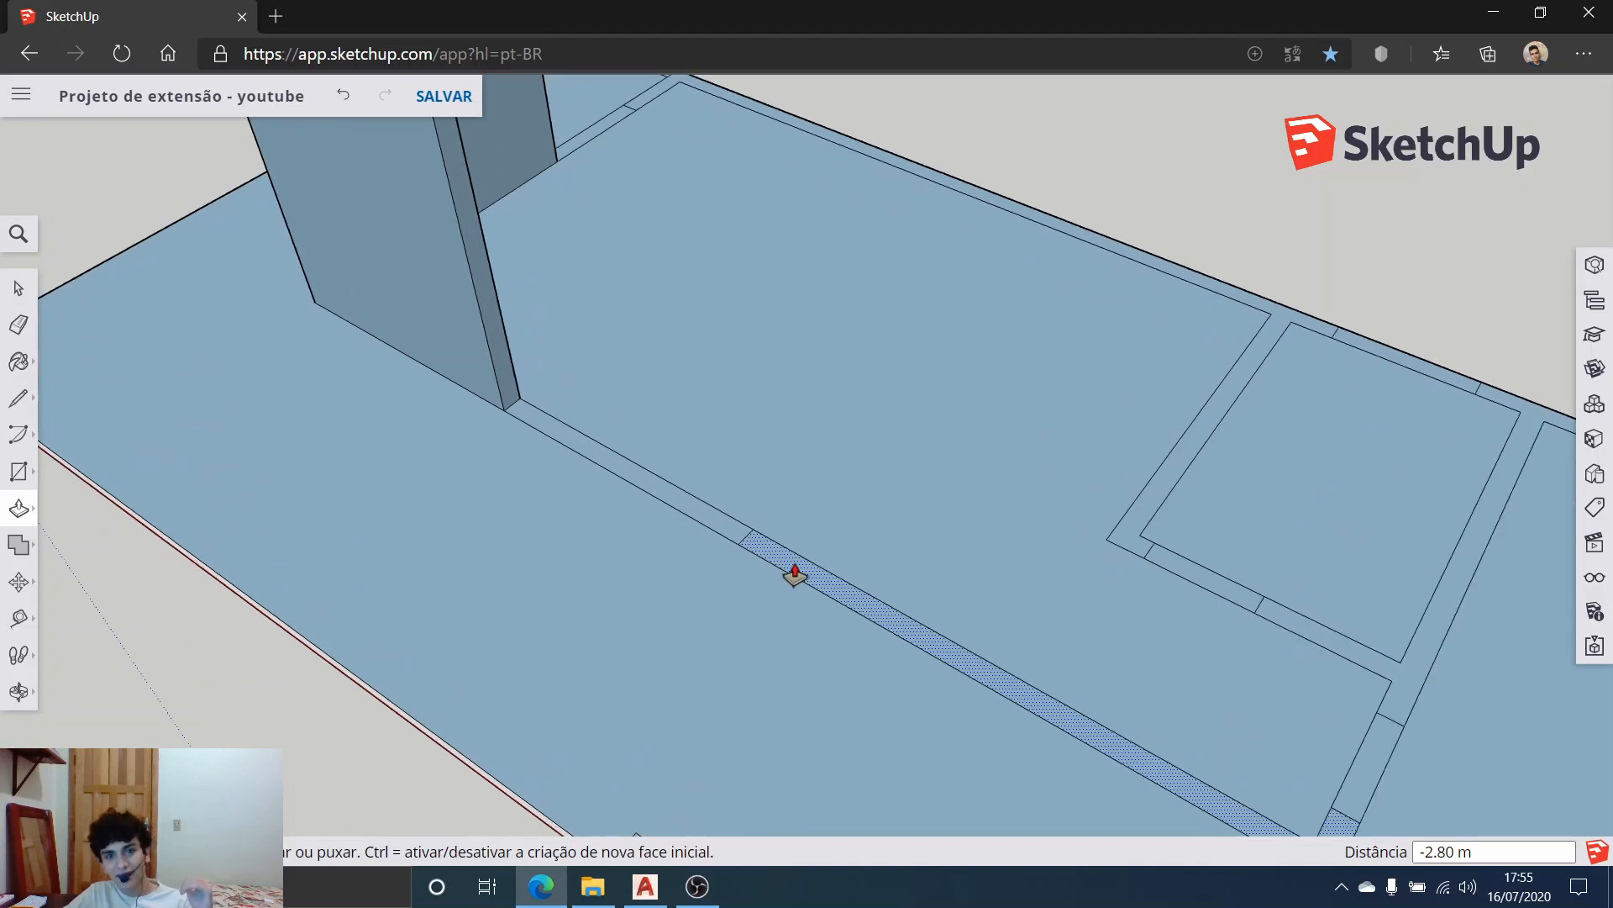
middle_click_drag(695, 418, 883, 564)
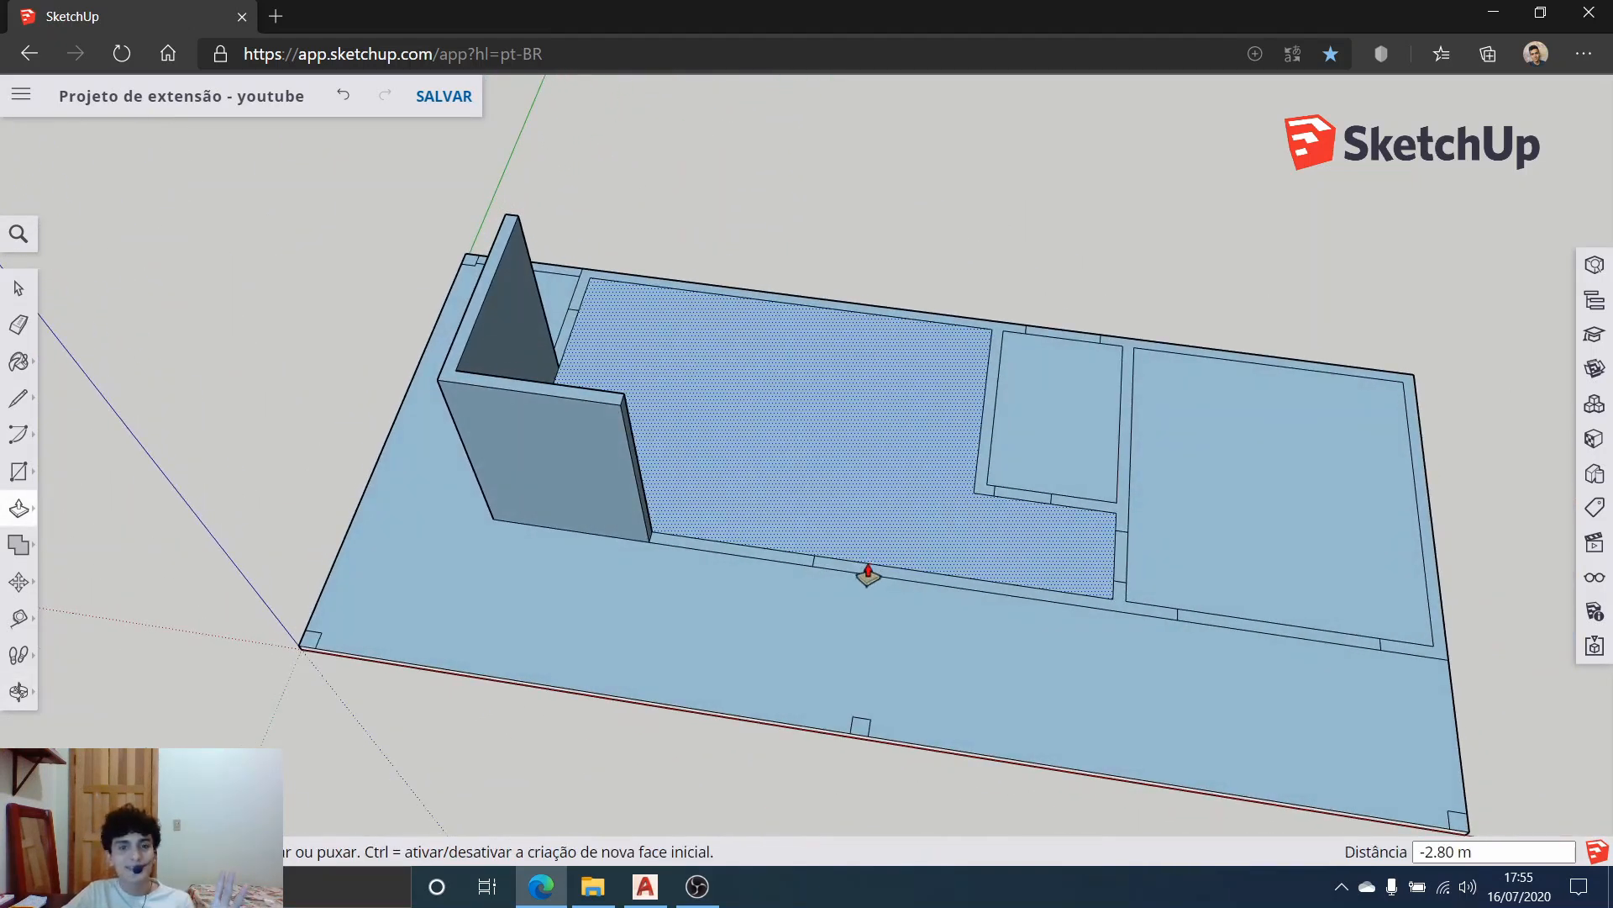
left_click(866, 574)
scroll(865, 573, "up", 3)
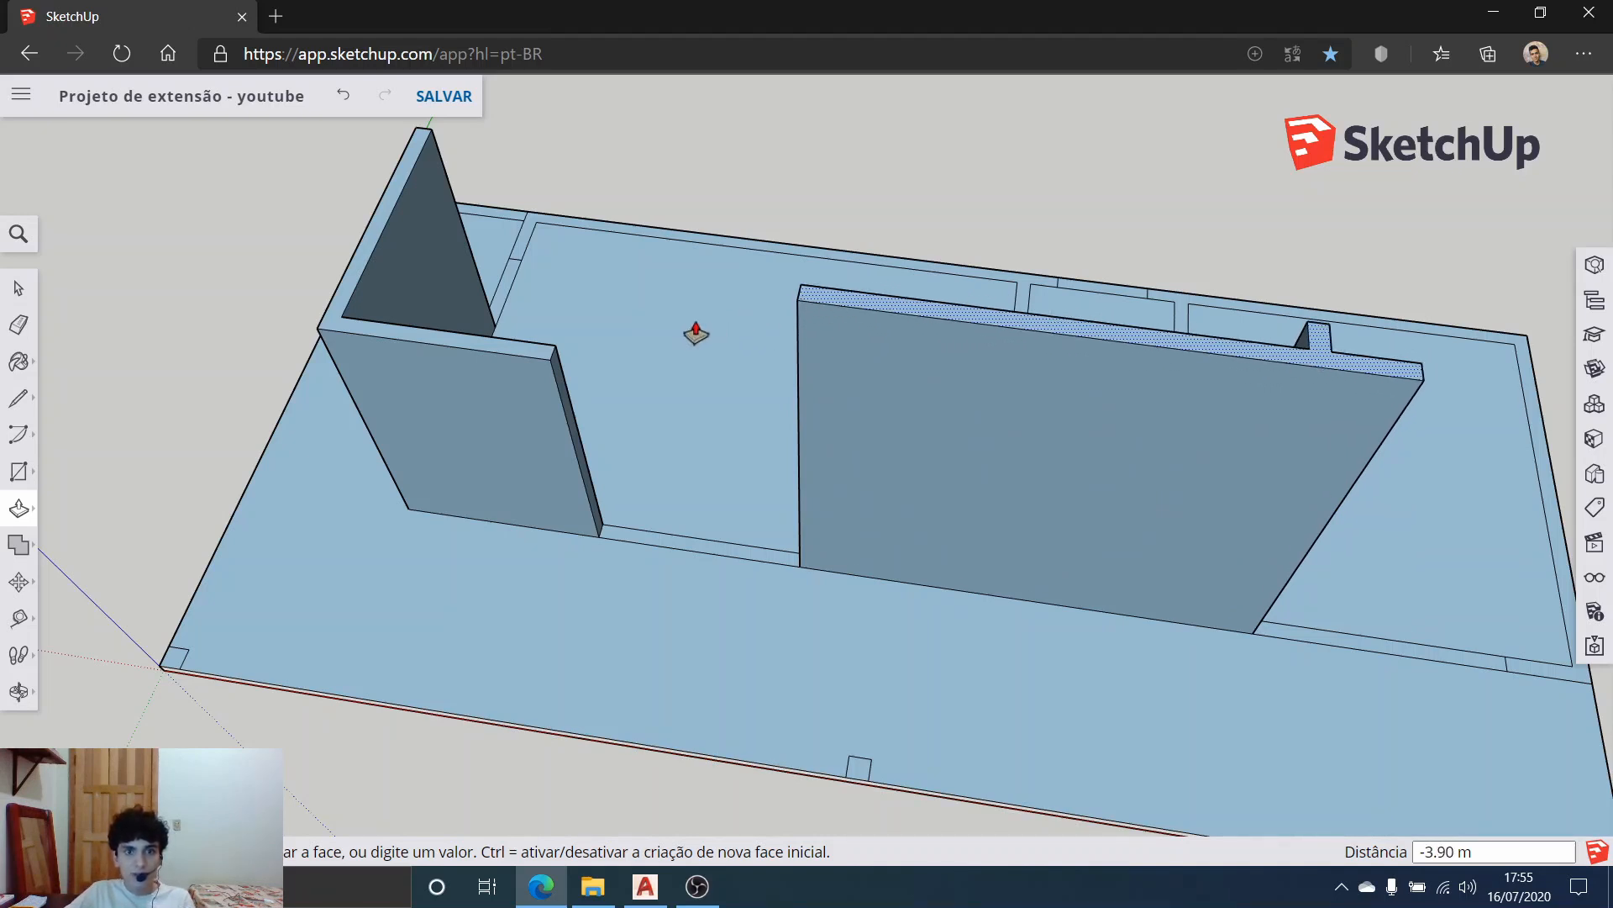
left_click(523, 345)
Step: Extrude the large room's rear wall and its partition with the bathroom 2.80 m upward
middle_click_drag(785, 461, 1005, 504)
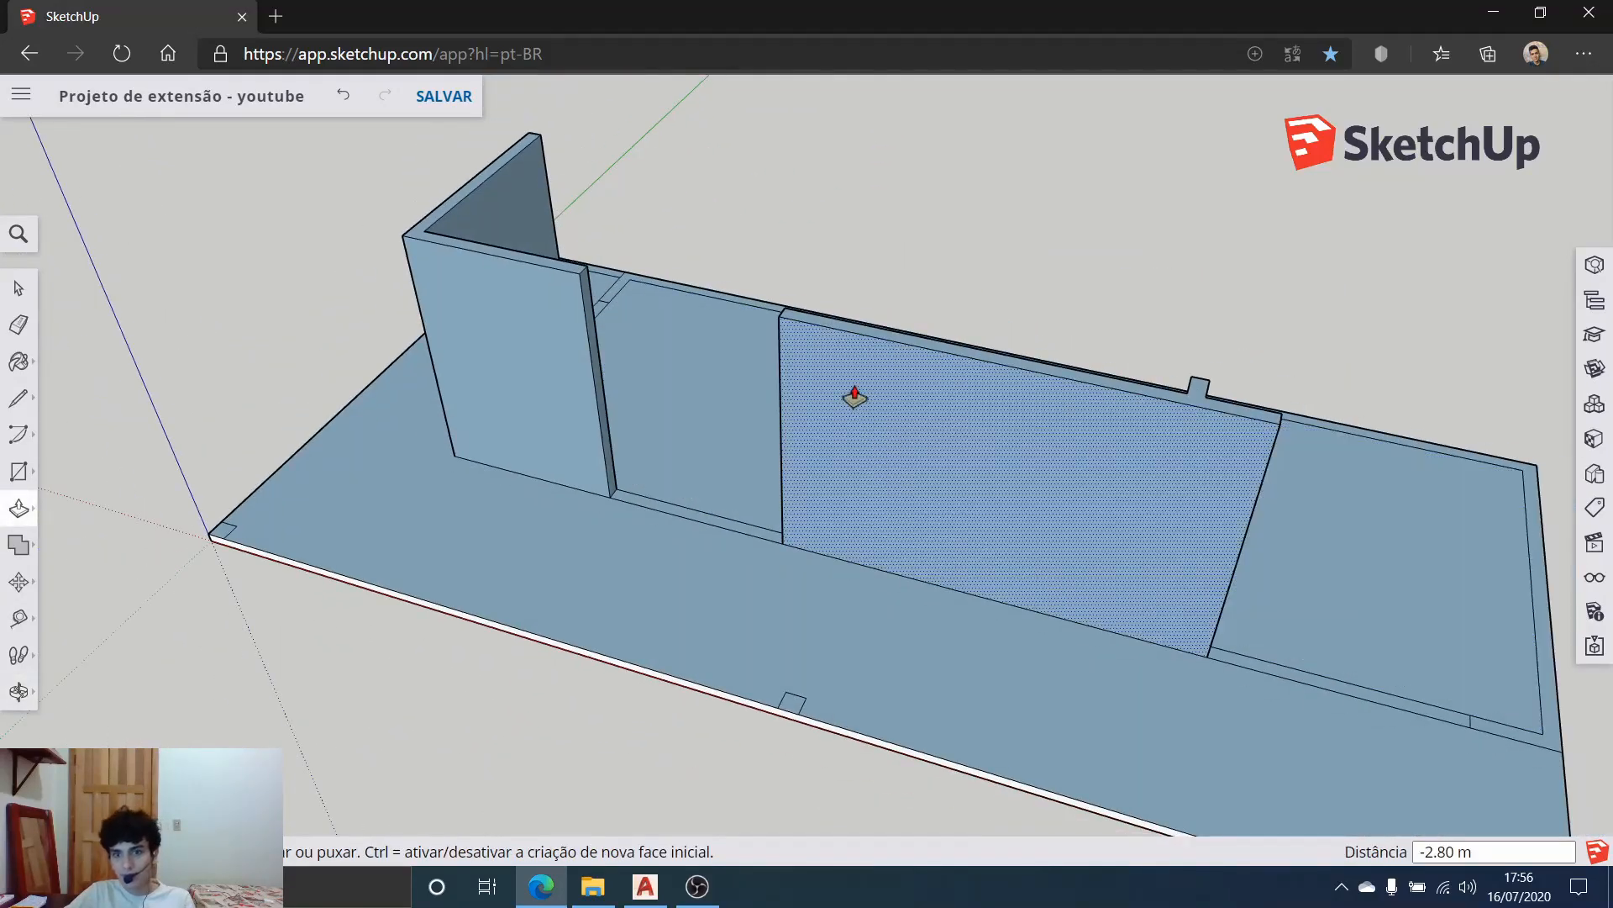
middle_click_drag(854, 397, 1084, 436)
scroll(837, 303, "up", 1)
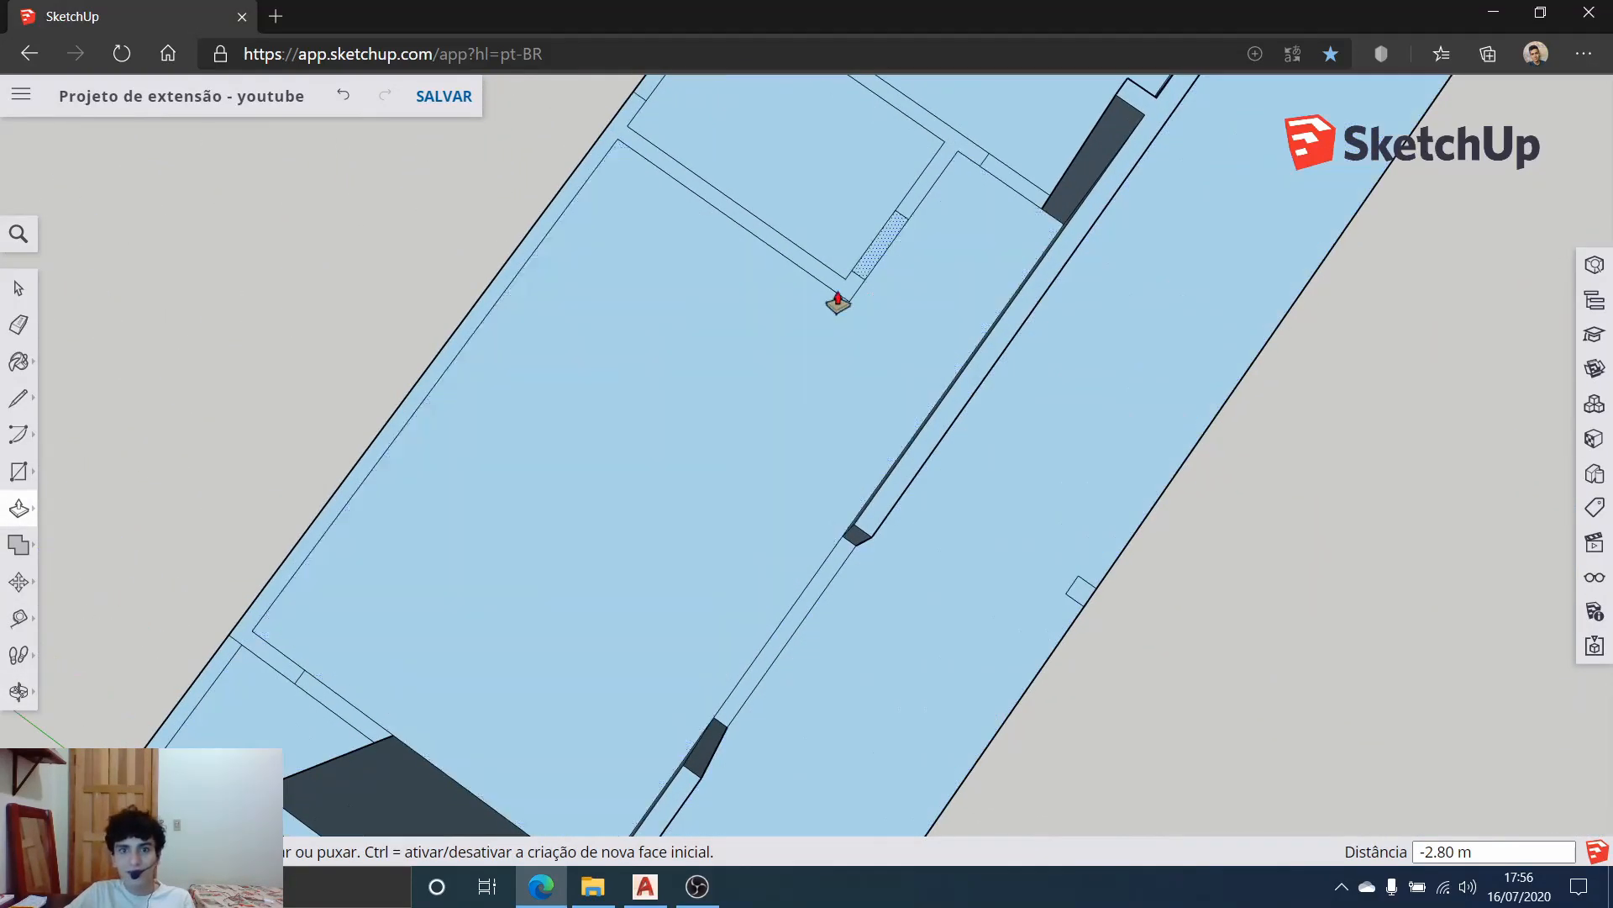
scroll(838, 303, "down", 5)
middle_click_drag(767, 532, 759, 336)
scroll(759, 335, "up", 5)
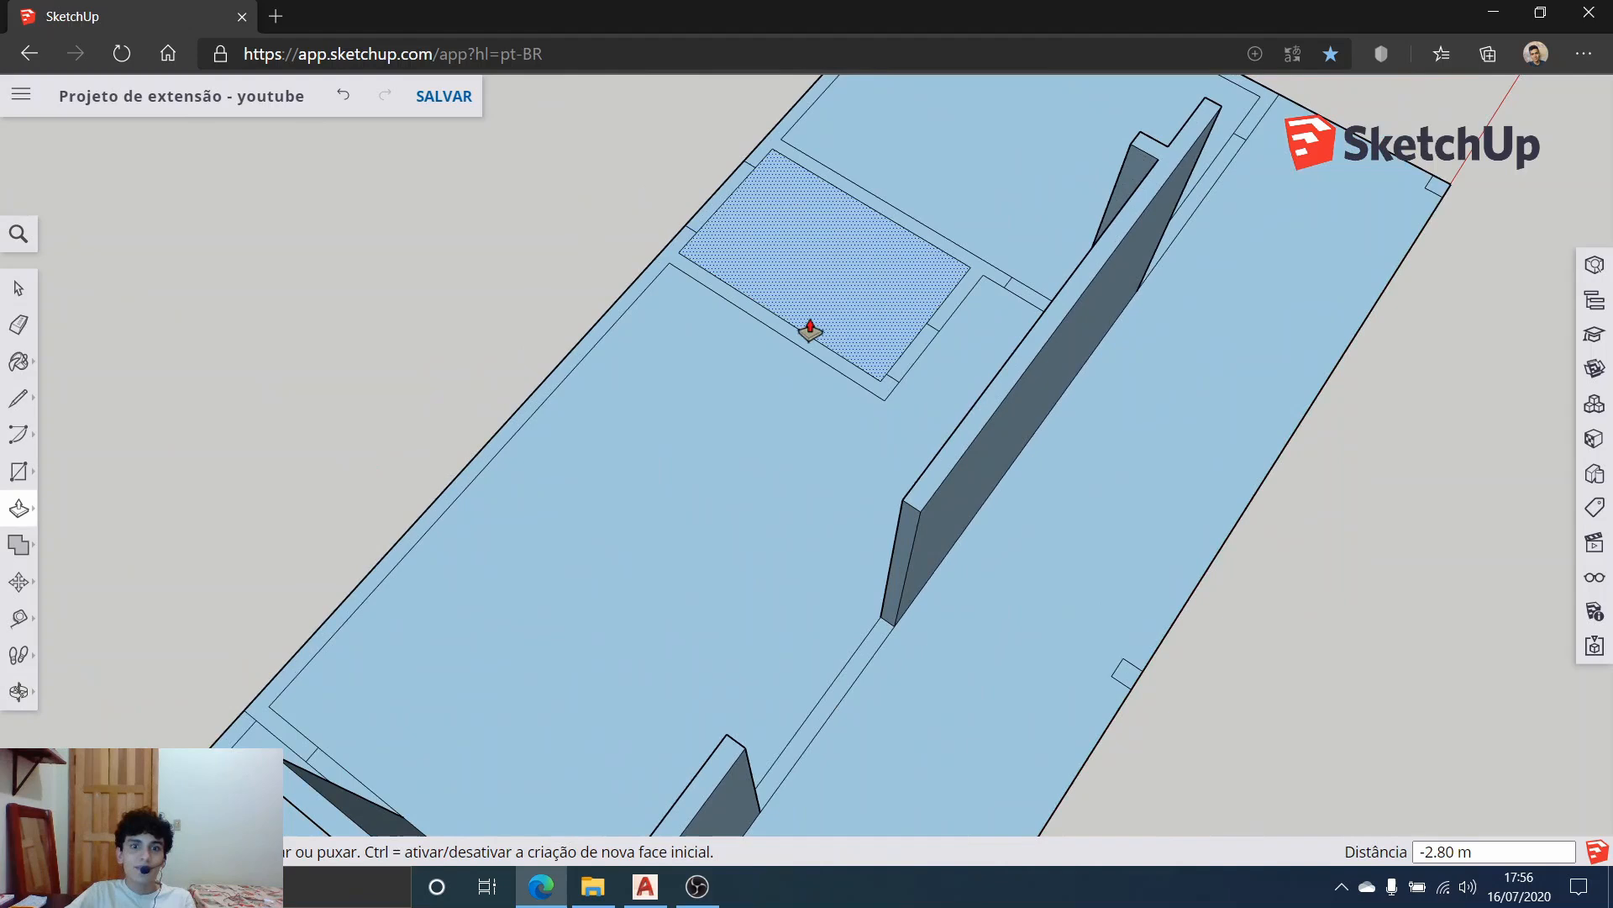
left_click(849, 371)
left_click(984, 284)
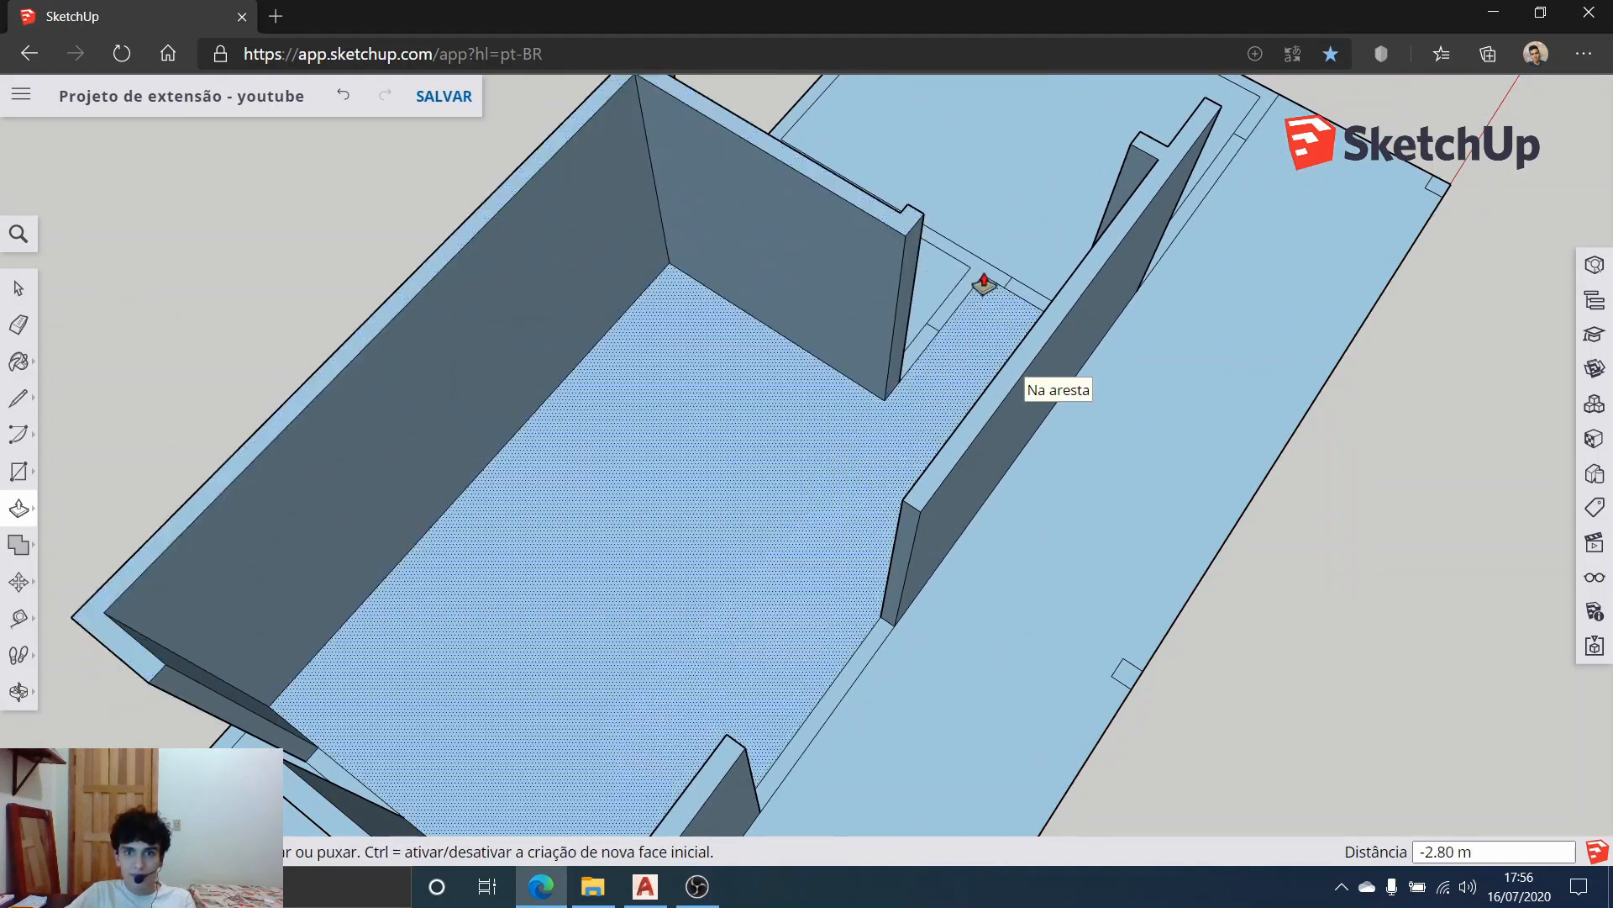
Step: Extrude the remaining bathroom and right room walls up to the height of the raised walls
left_click(985, 271)
left_click(986, 270)
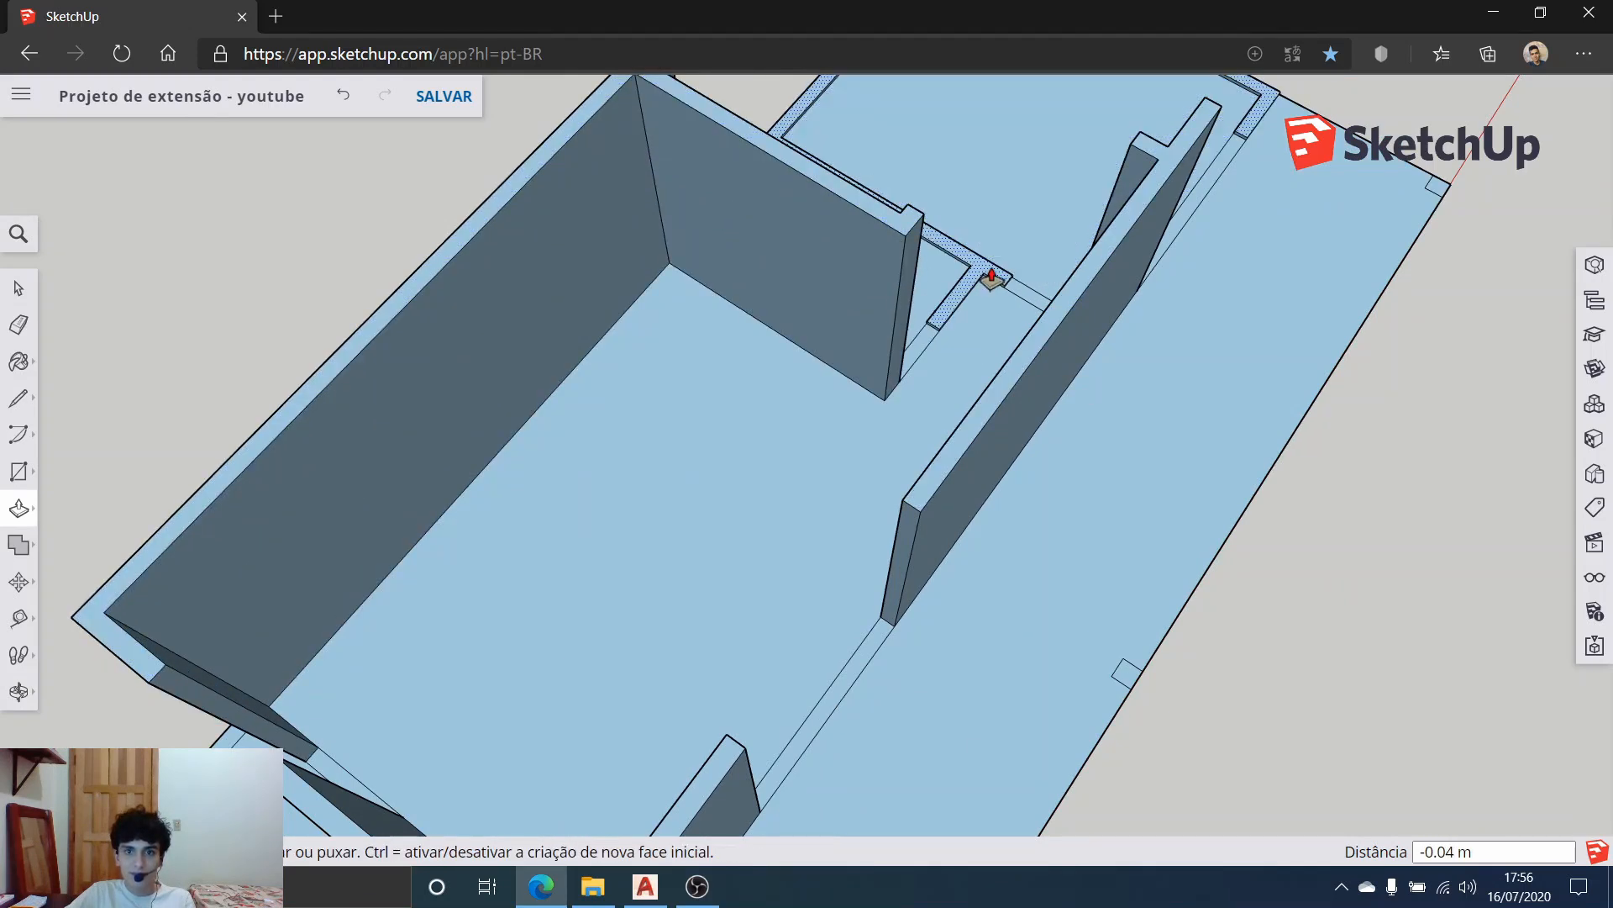
left_click(977, 271)
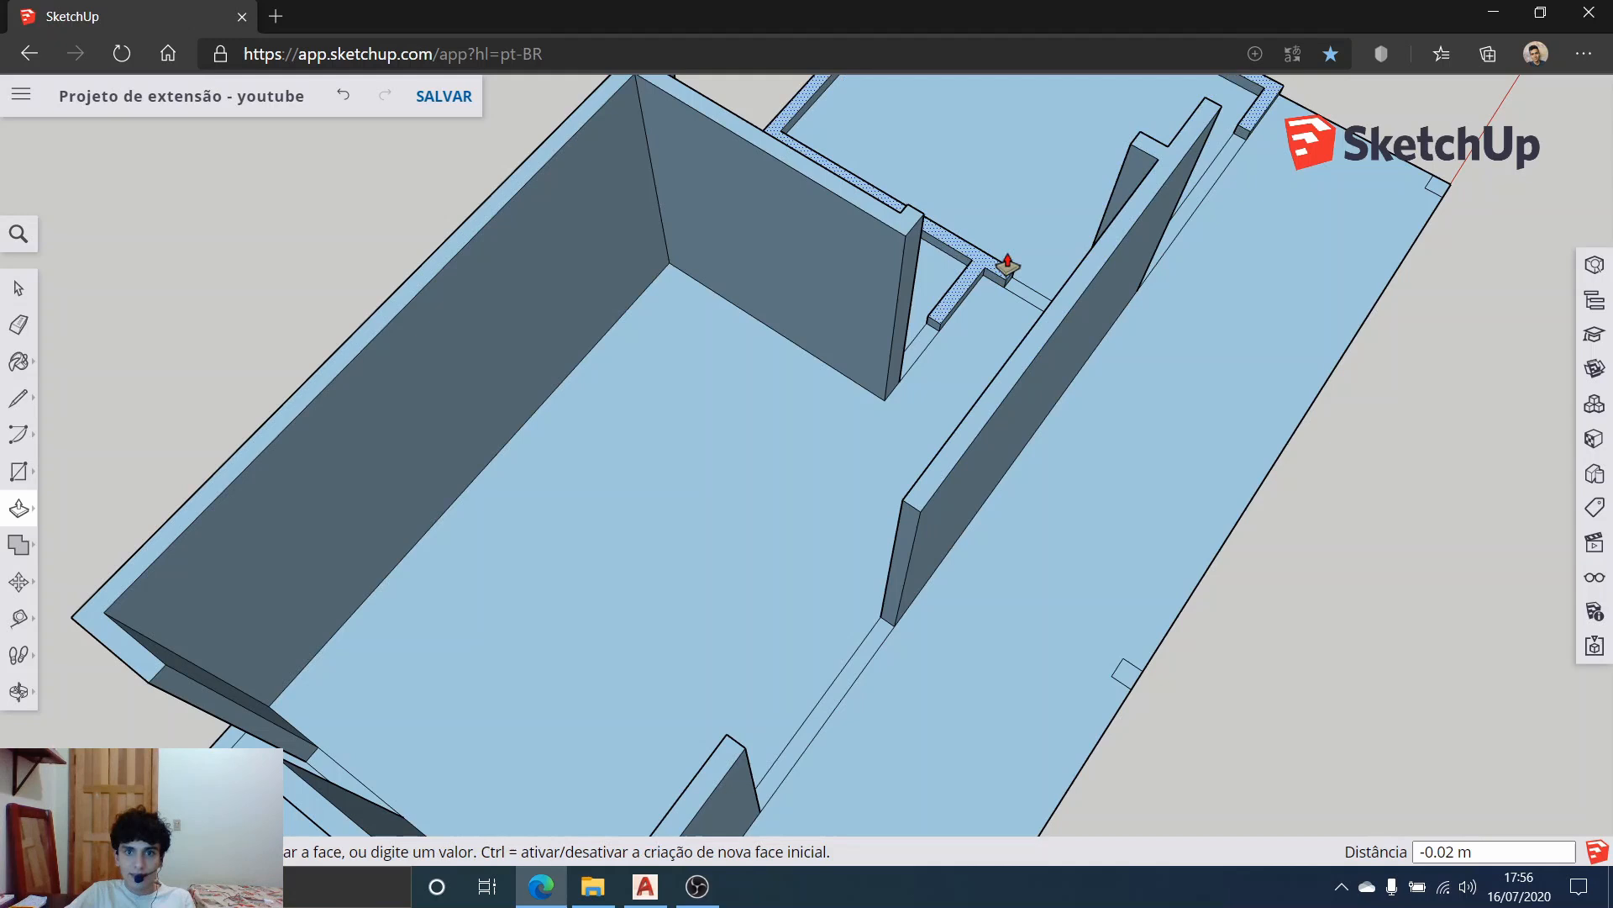
left_click(1125, 244)
Step: Extrude the short wall strip between the rear-left corner column and the house 1.2 m upward
scroll(1188, 359, "down", 5)
middle_click_drag(1188, 360, 763, 454)
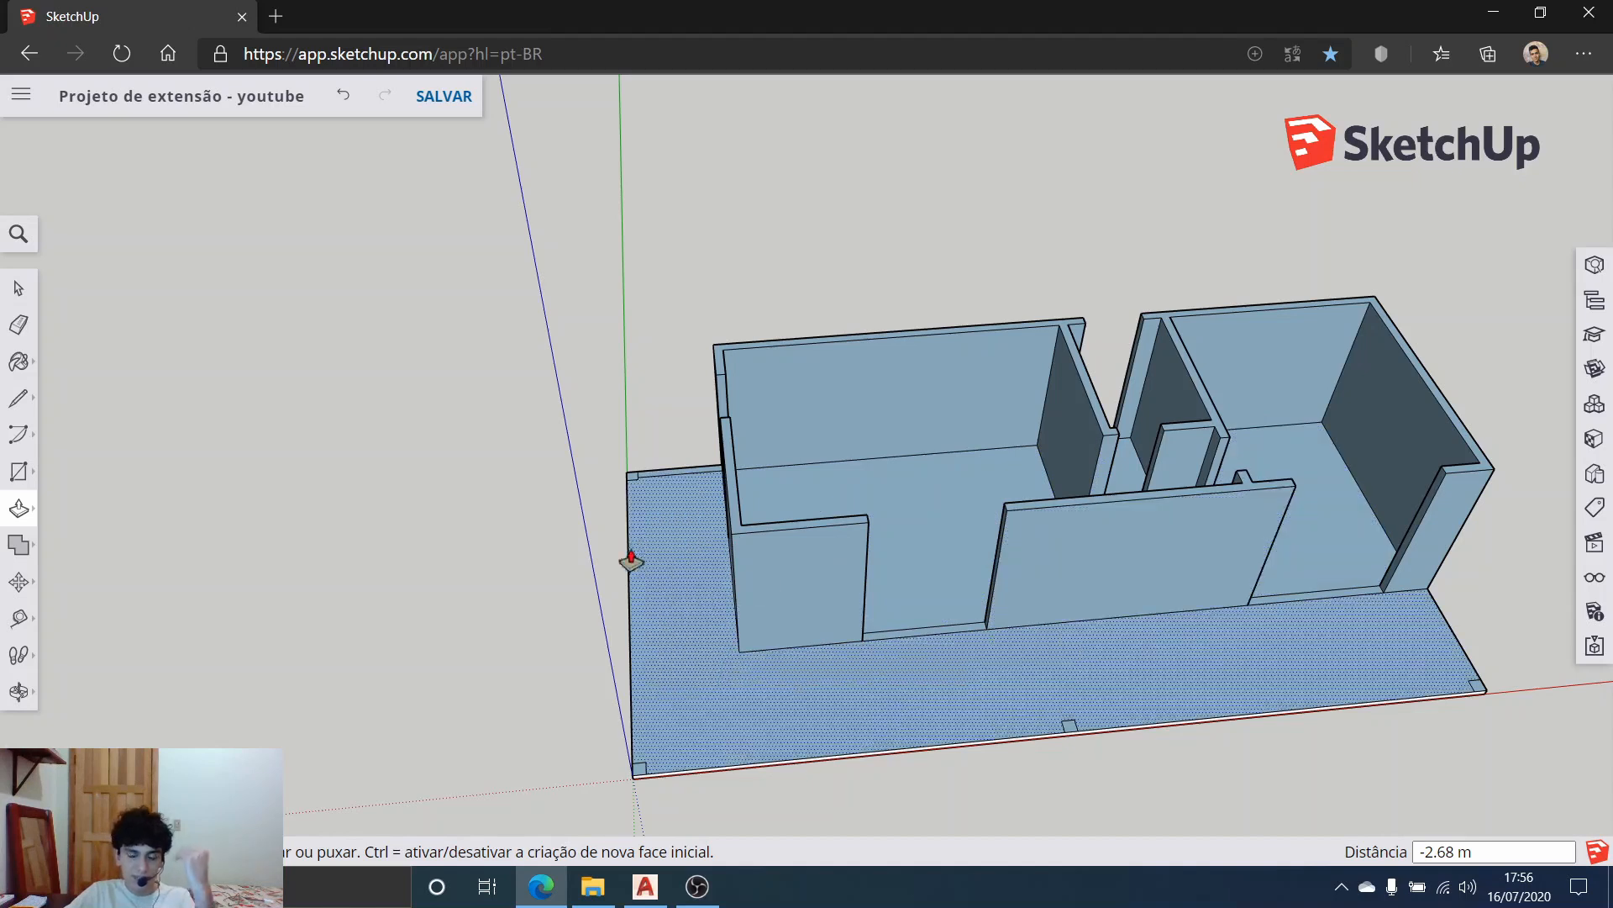
scroll(631, 558, "up", 10)
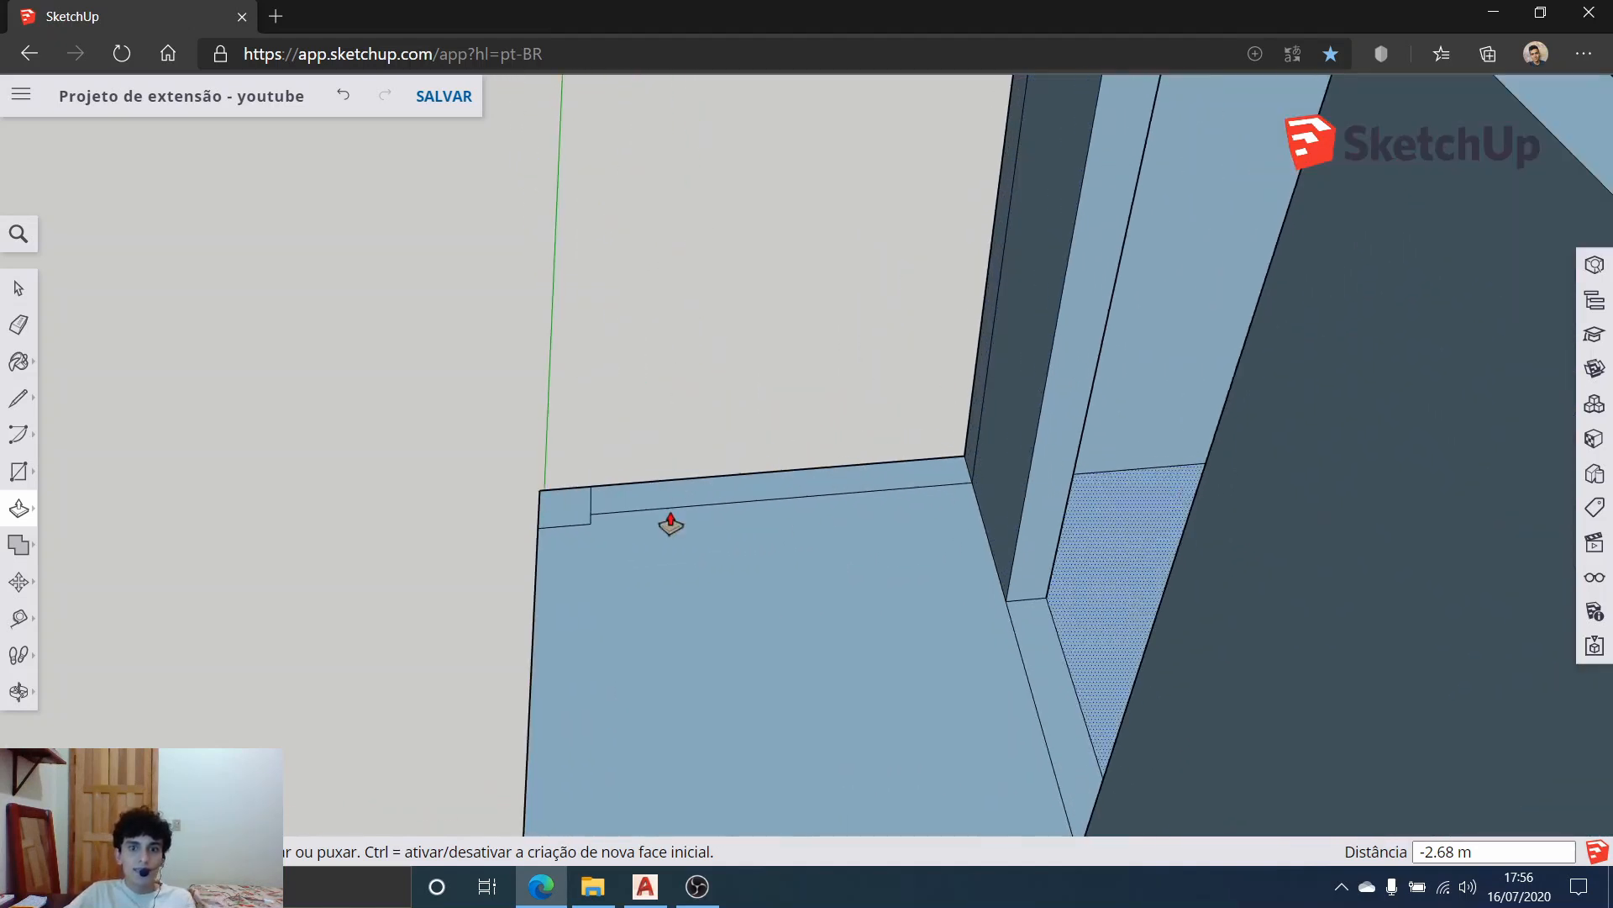
middle_click_drag(738, 458, 807, 490)
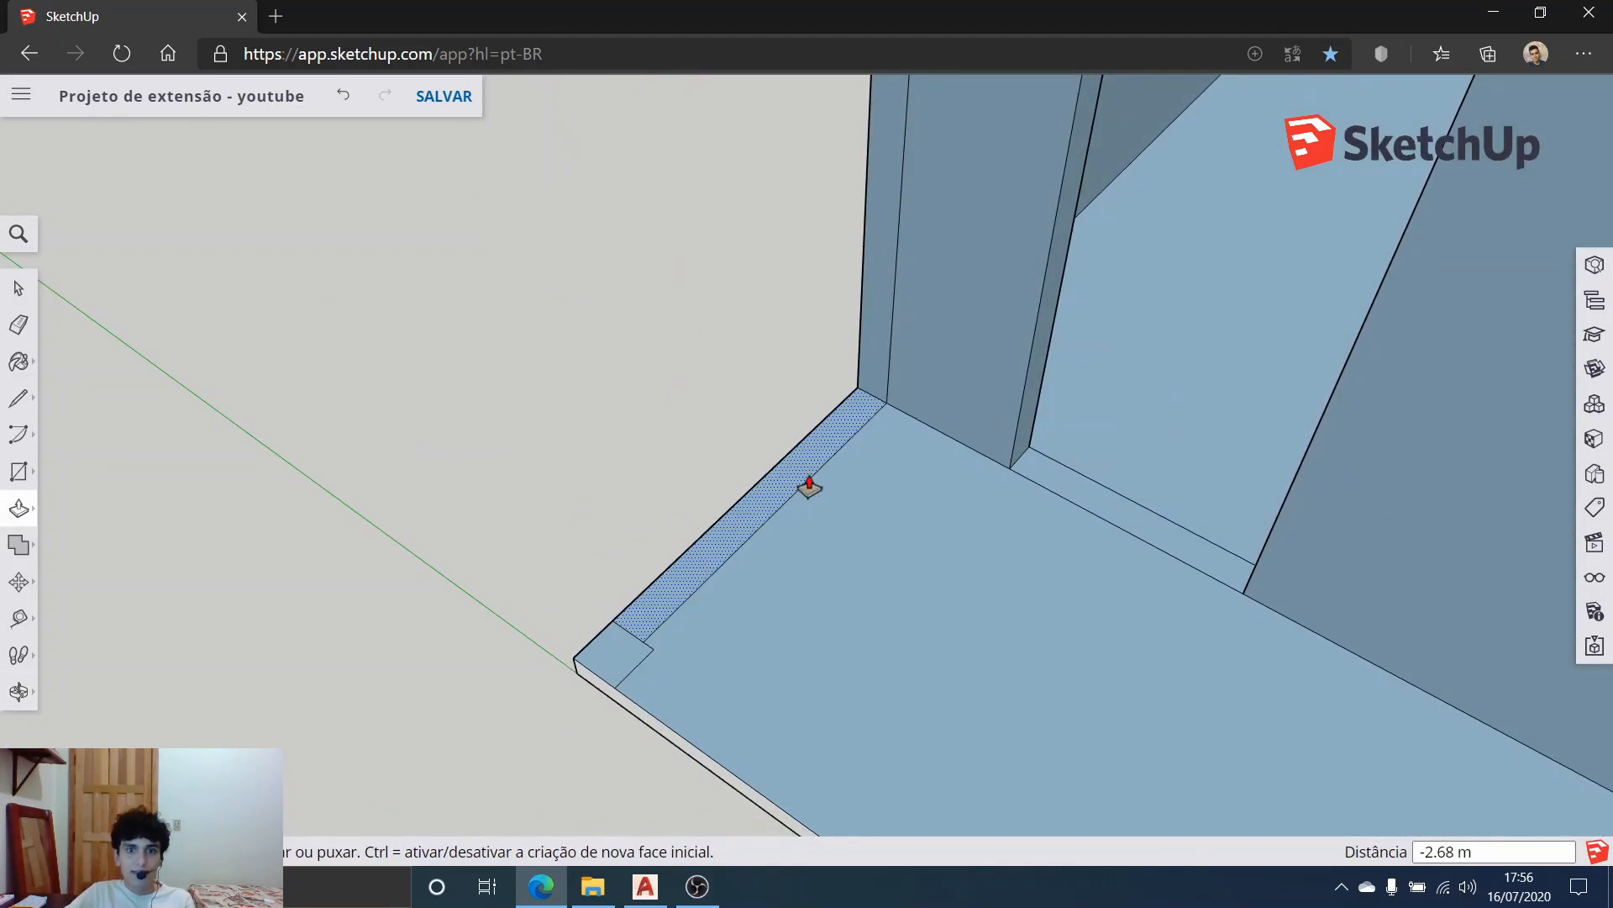
left_click(803, 477)
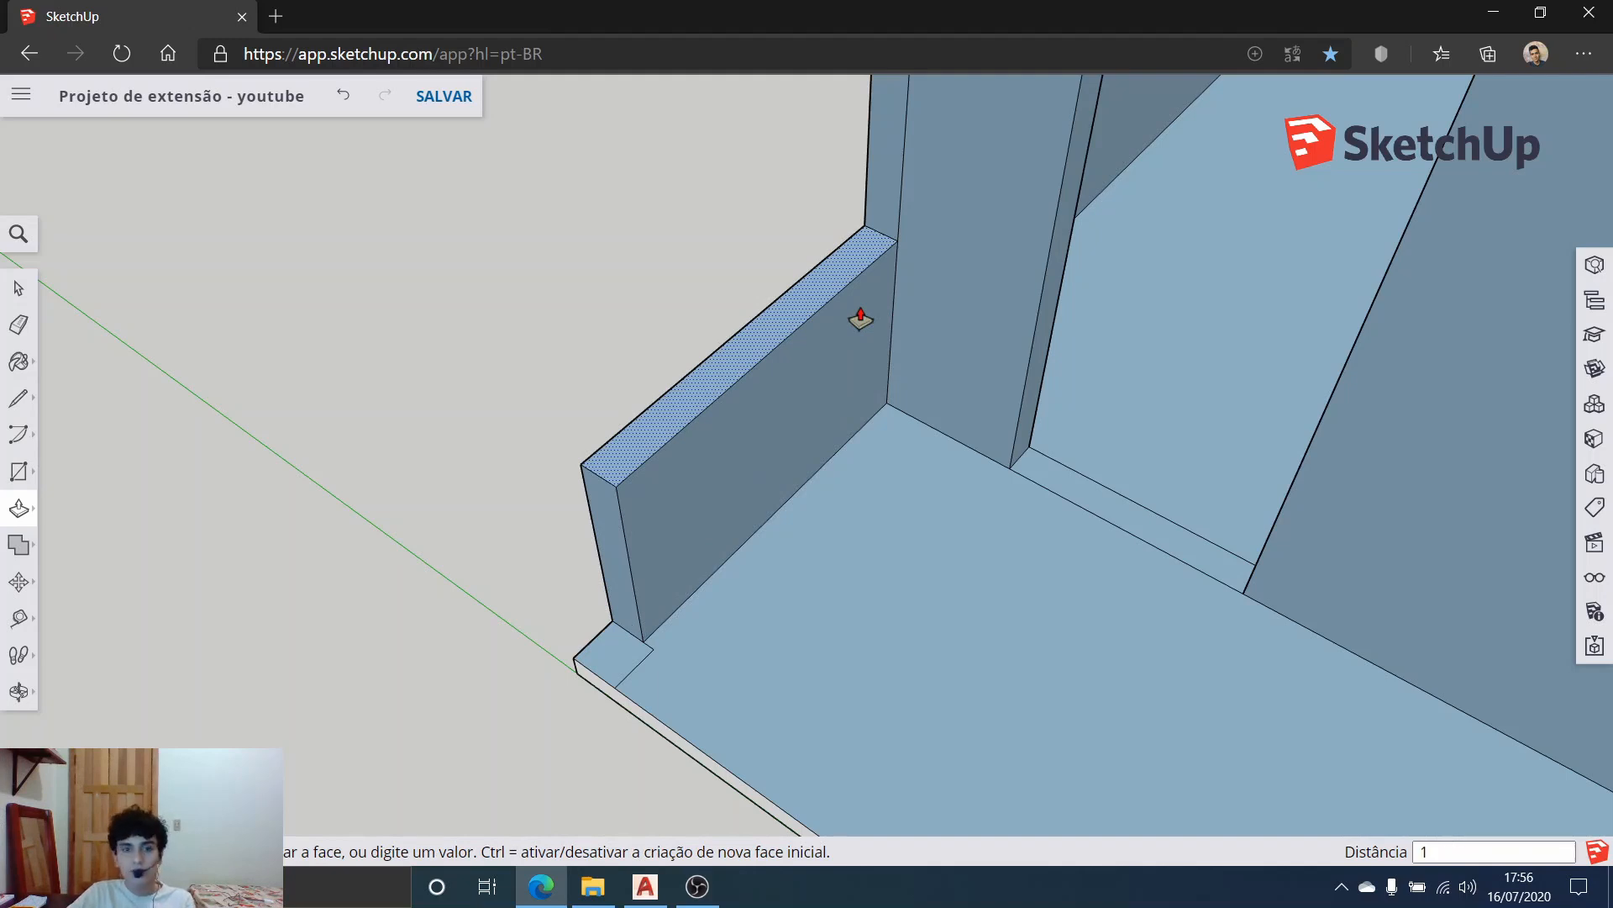
type("1.2")
key("Return")
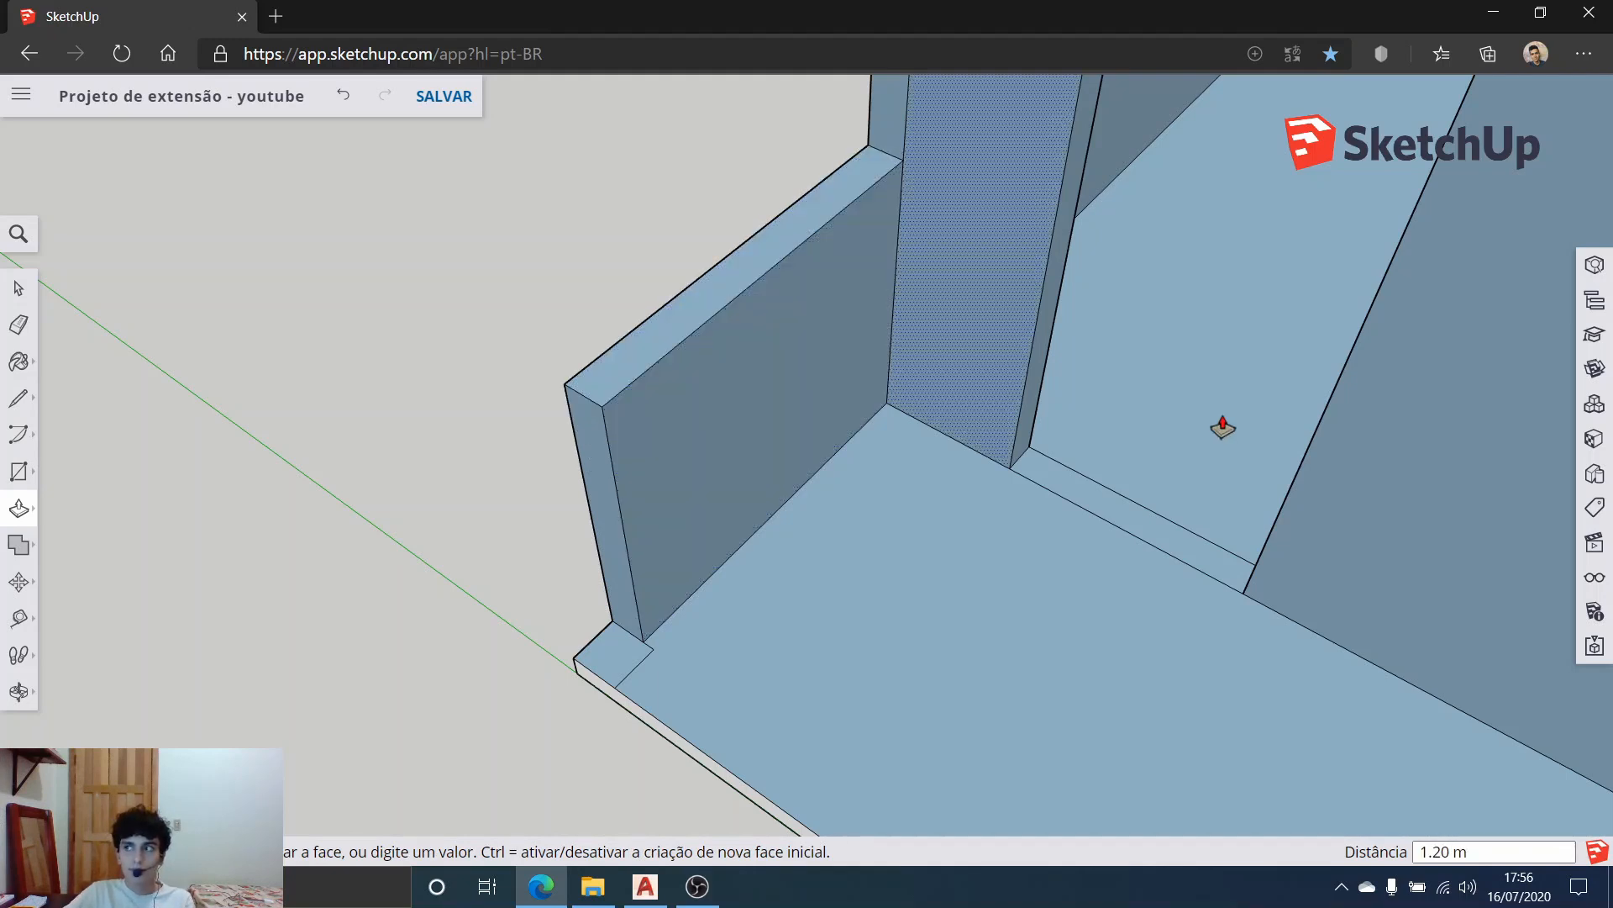
mouse_move(980, 458)
middle_mouse_down()
mouse_move(881, 409)
mouse_move(915, 306)
middle_mouse_up()
scroll(881, 408, "down", 5)
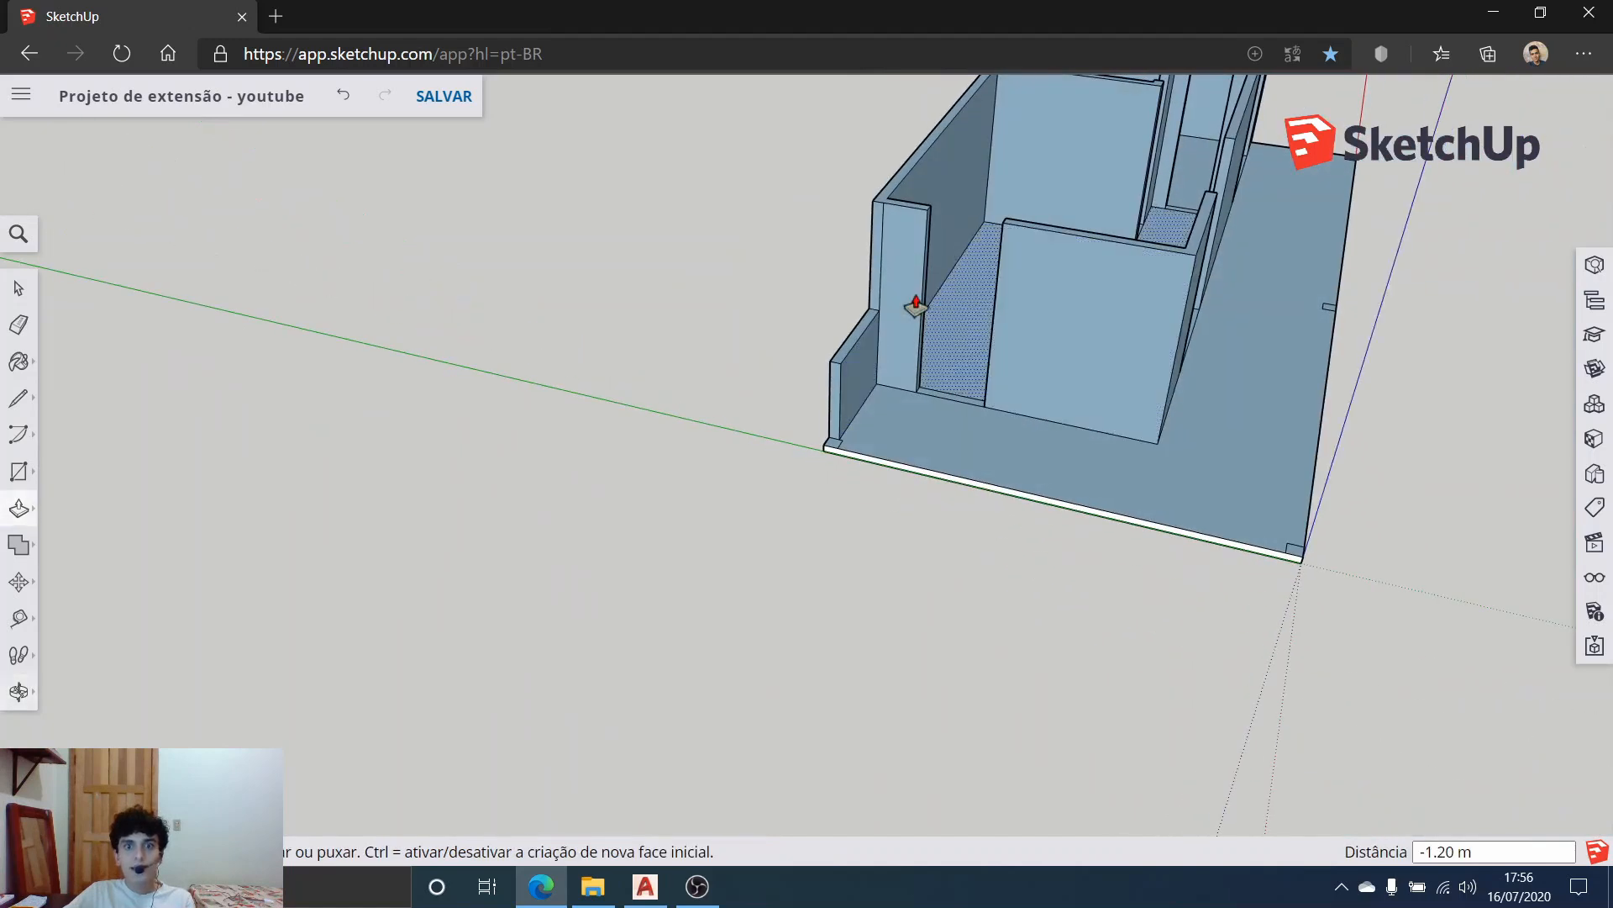
scroll(907, 279, "up", 6)
left_click(16, 290)
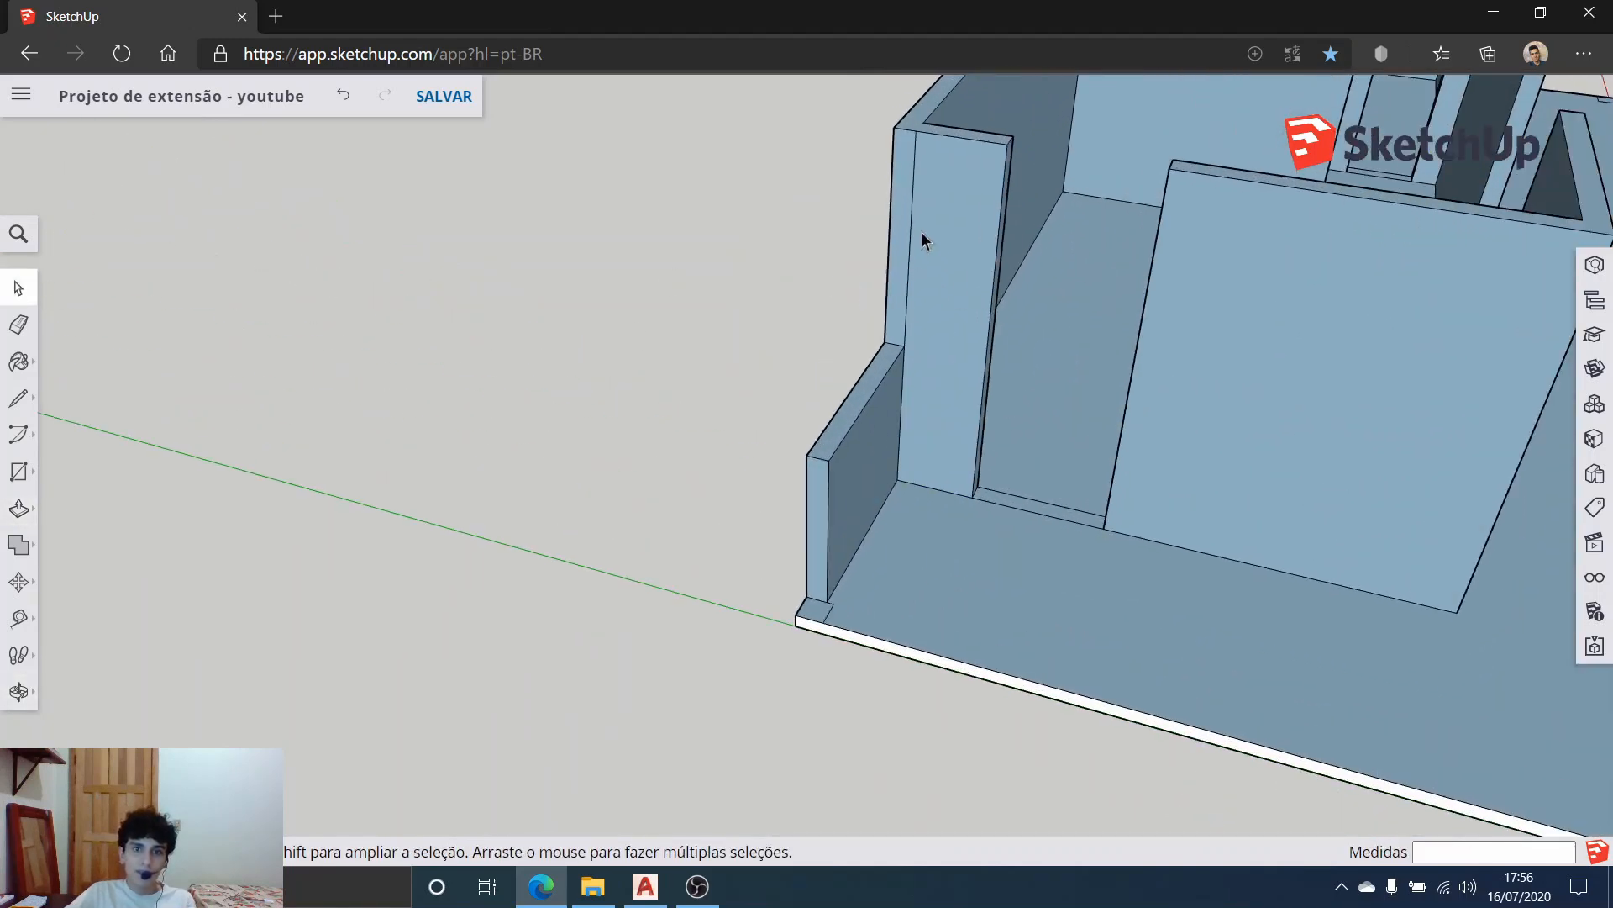
scroll(909, 226, "up", 3)
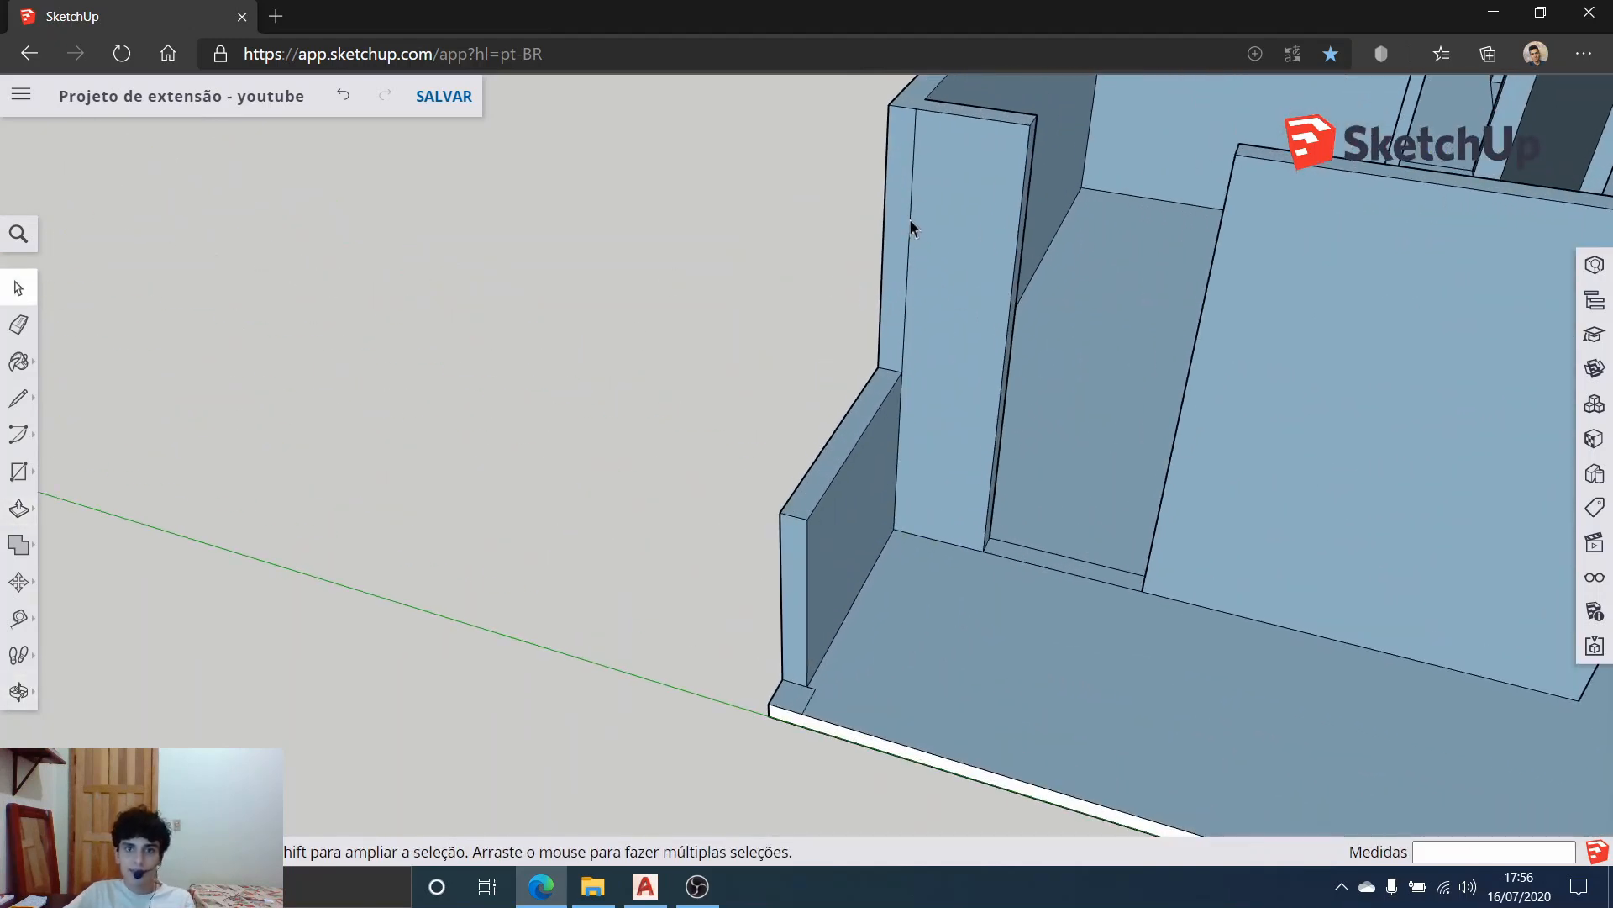
Step: Erase the leftover vertical seam line on the tall wall beside the low rear-left wall
left_click(911, 250)
key("Delete")
scroll(911, 252, "down", 2)
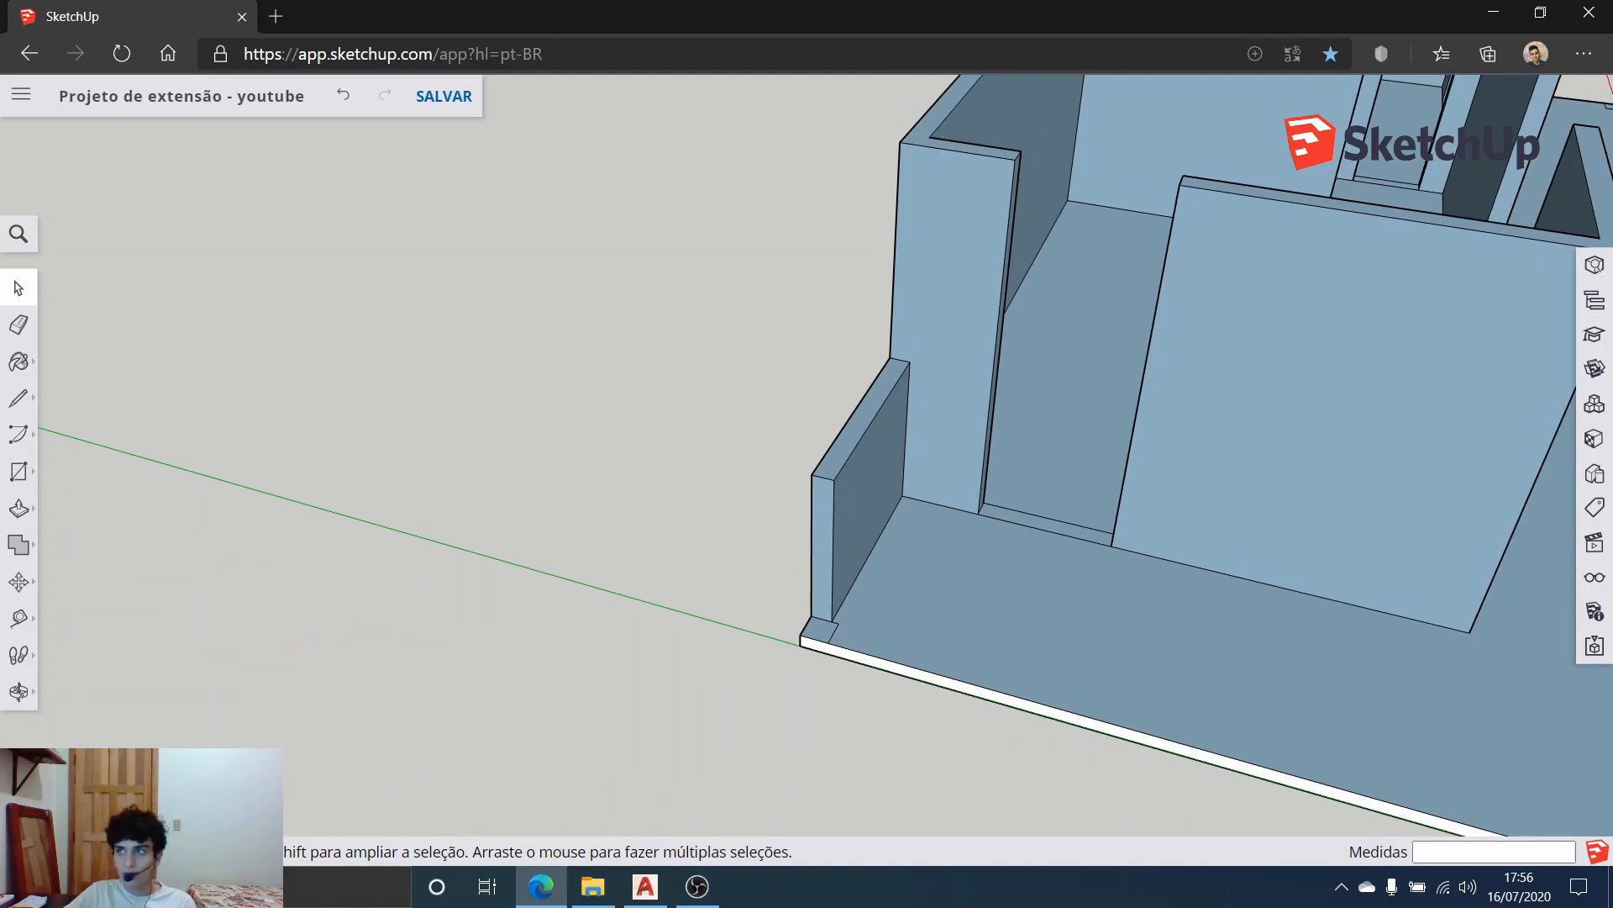
Step: Extrude the small square column at the front-right corner of the porch 2.9 m upward
key("alt+Tab")
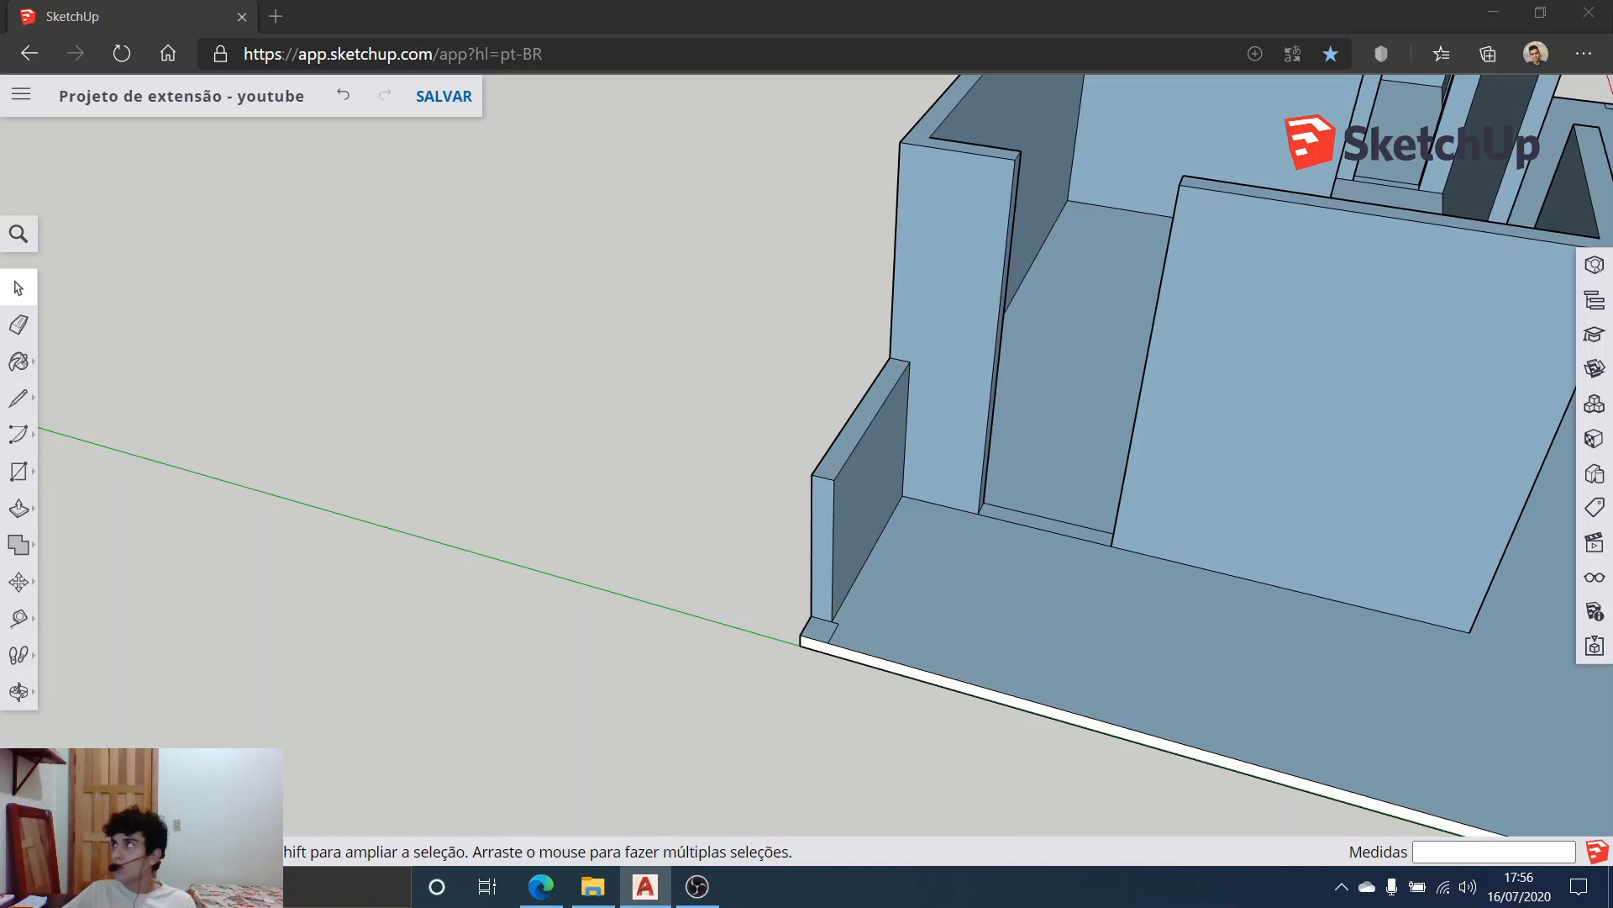
scroll(1156, 462, "down", 5)
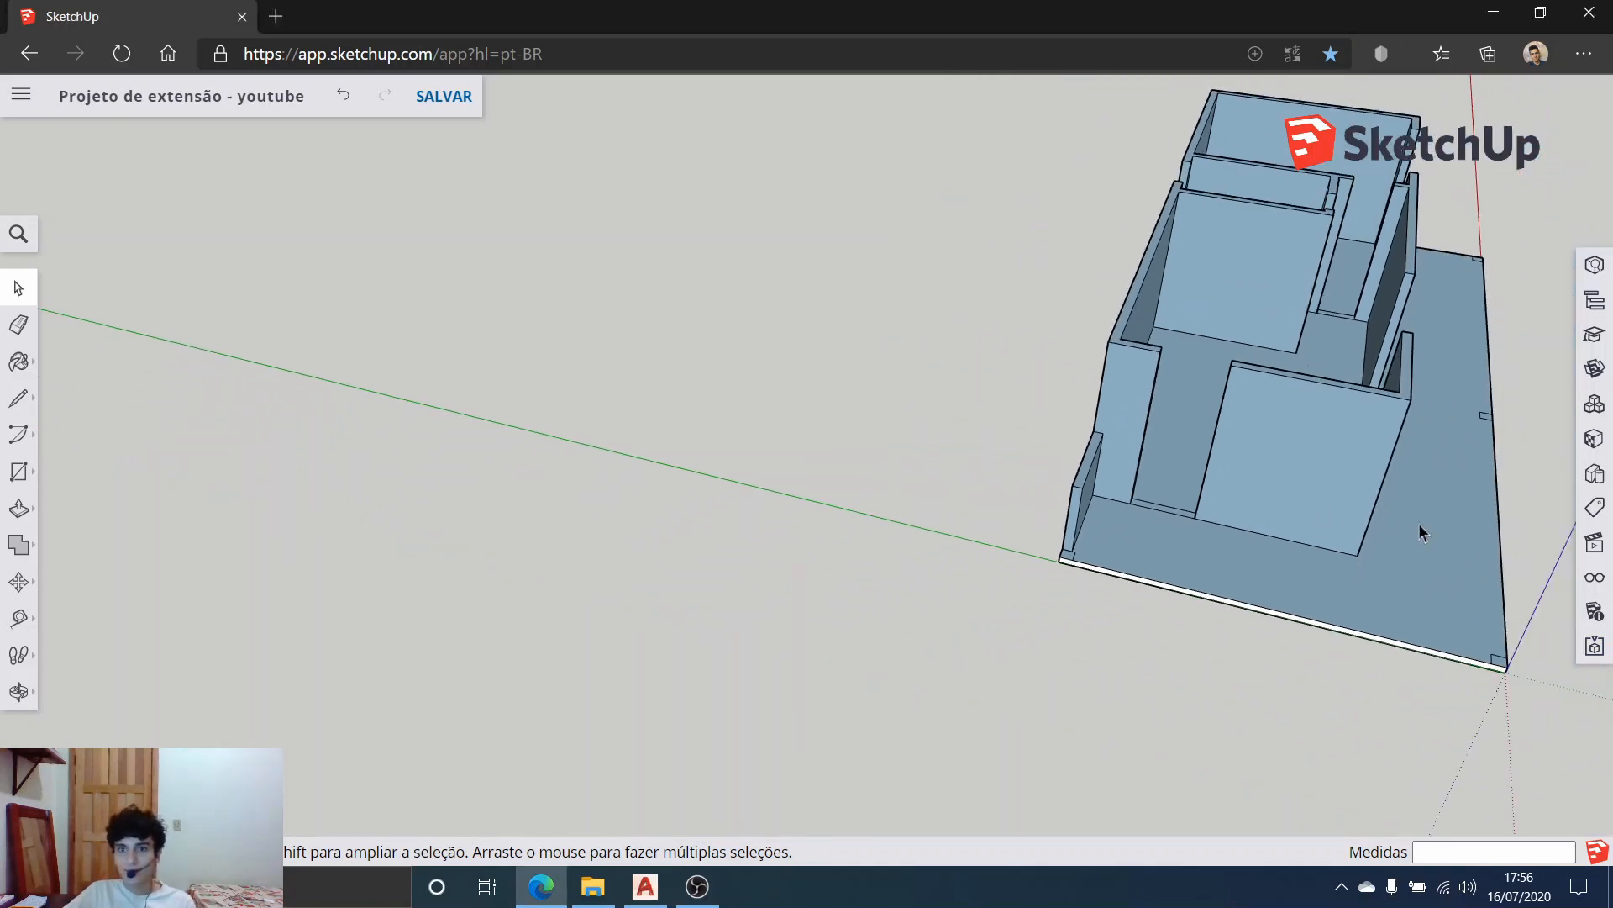
middle_click_drag(1415, 532, 927, 555)
mouse_move(1059, 724)
middle_mouse_down("shift")
mouse_move(854, 375)
mouse_move(1243, 335)
mouse_move(1088, 437)
mouse_move(831, 353)
middle_mouse_up("shift")
scroll(1081, 408, "up", 5)
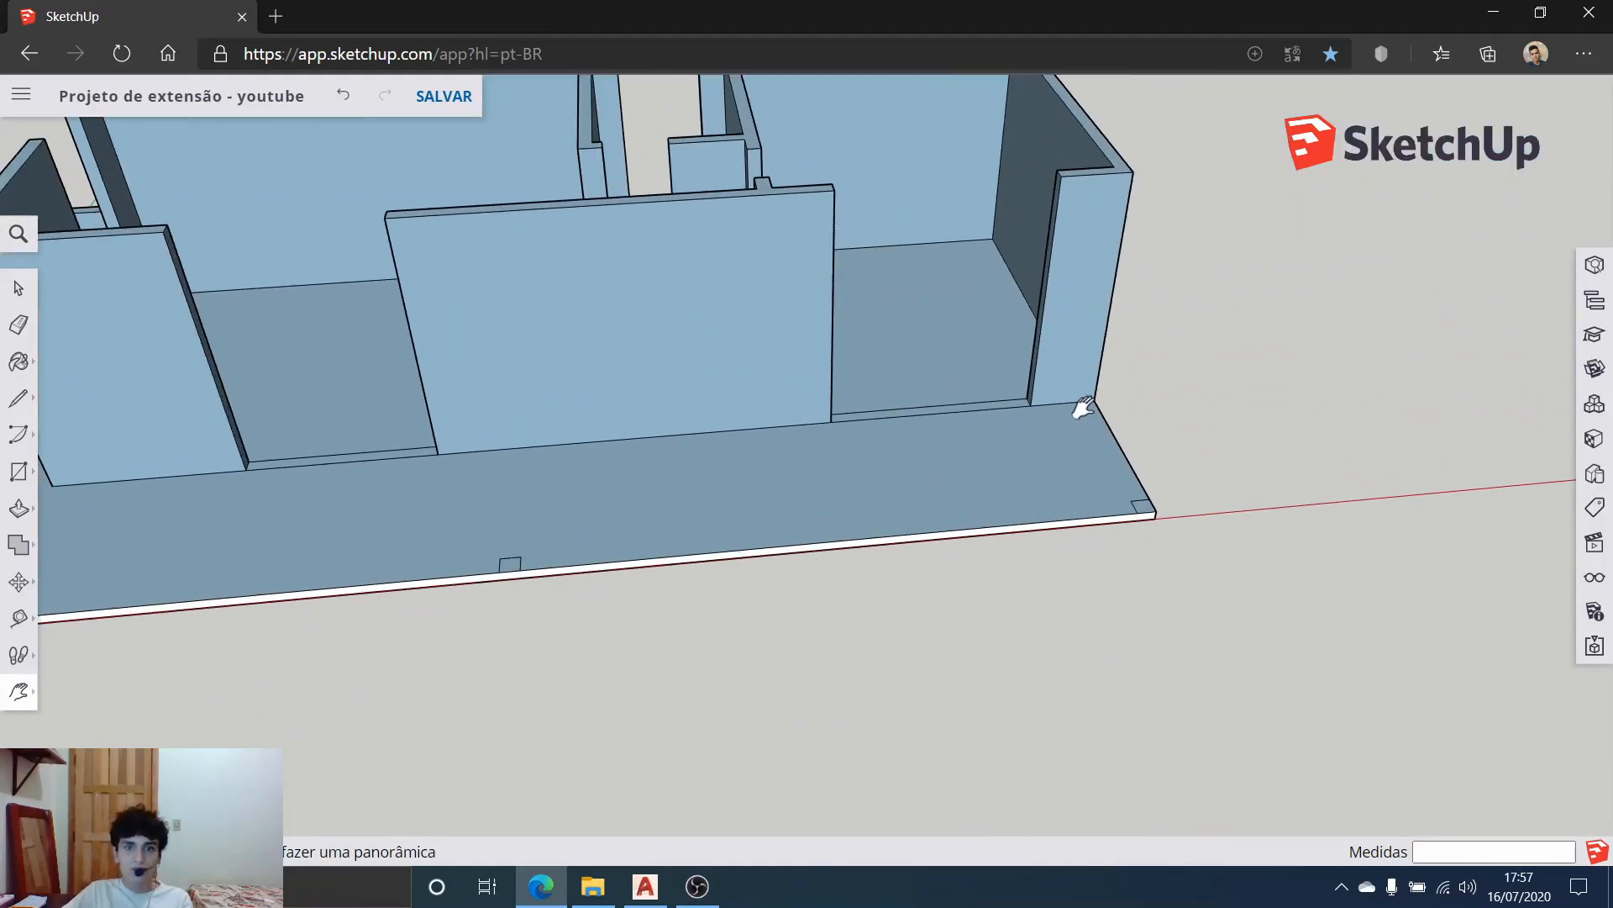
mouse_move(1190, 517)
middle_mouse_down()
mouse_move(1011, 548)
mouse_move(840, 464)
middle_mouse_up()
left_click(19, 288)
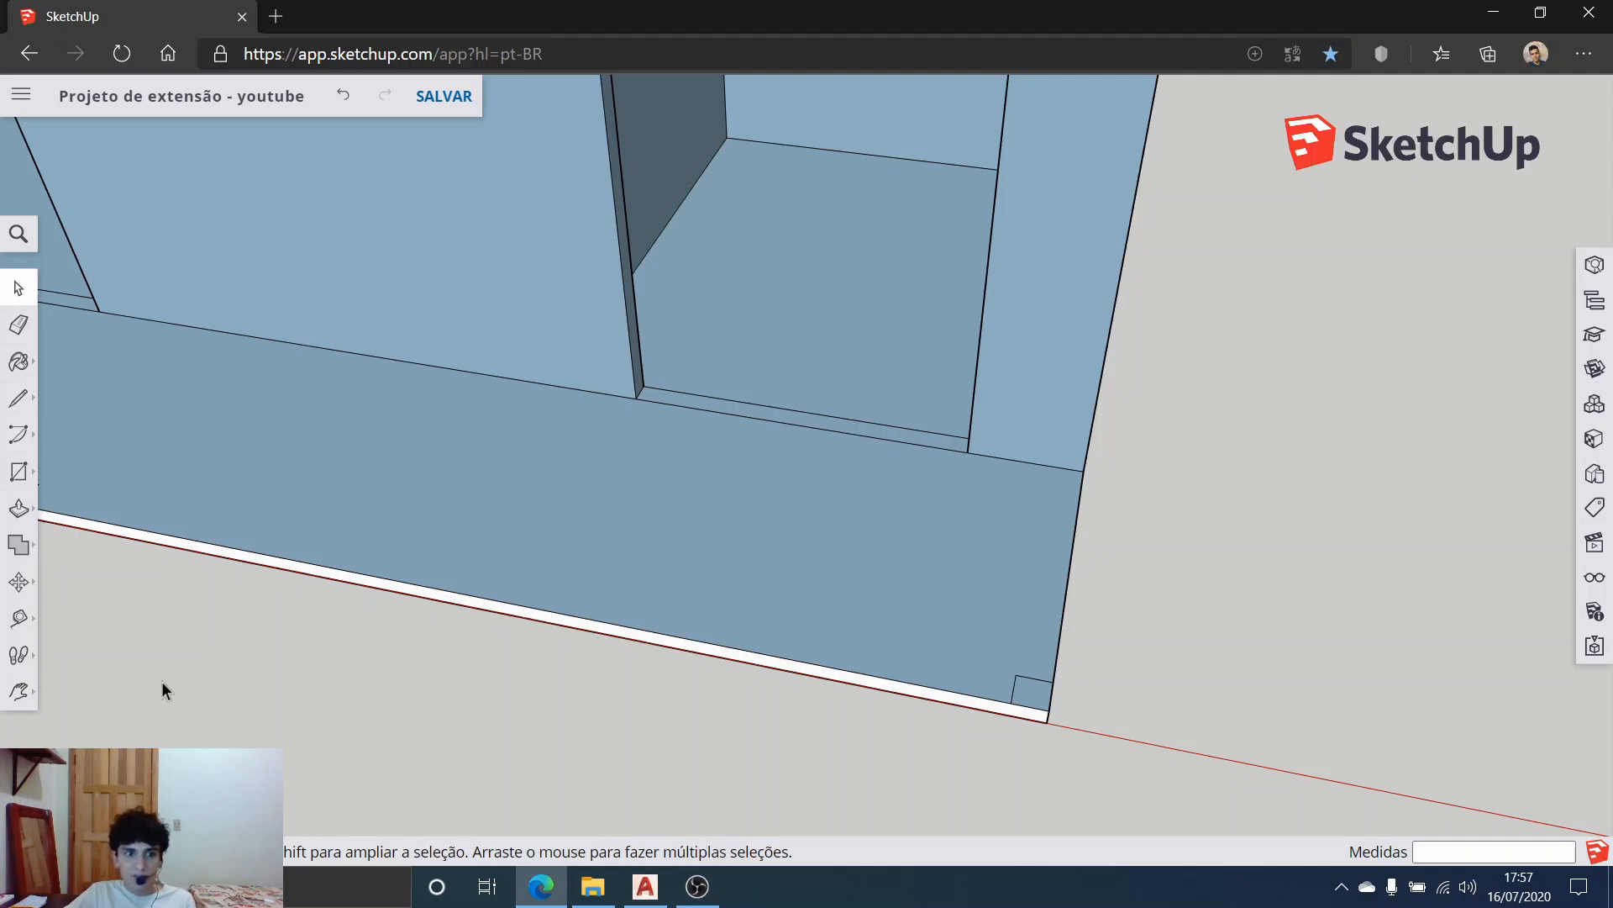
left_click(18, 507)
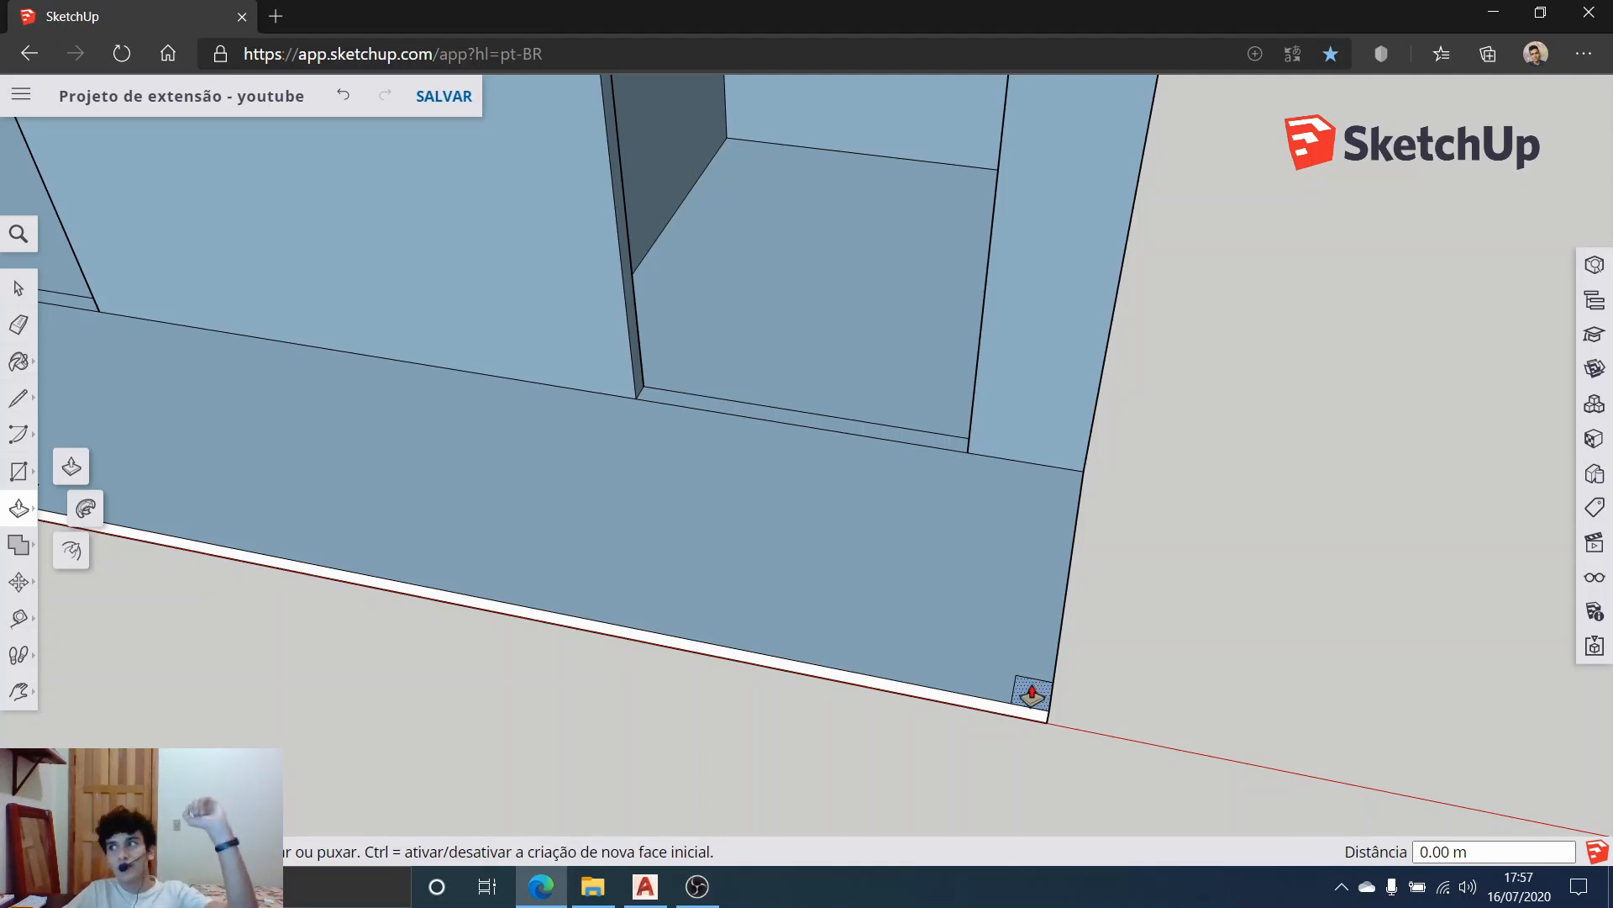
left_click(1032, 694)
scroll(970, 579, "down", 2)
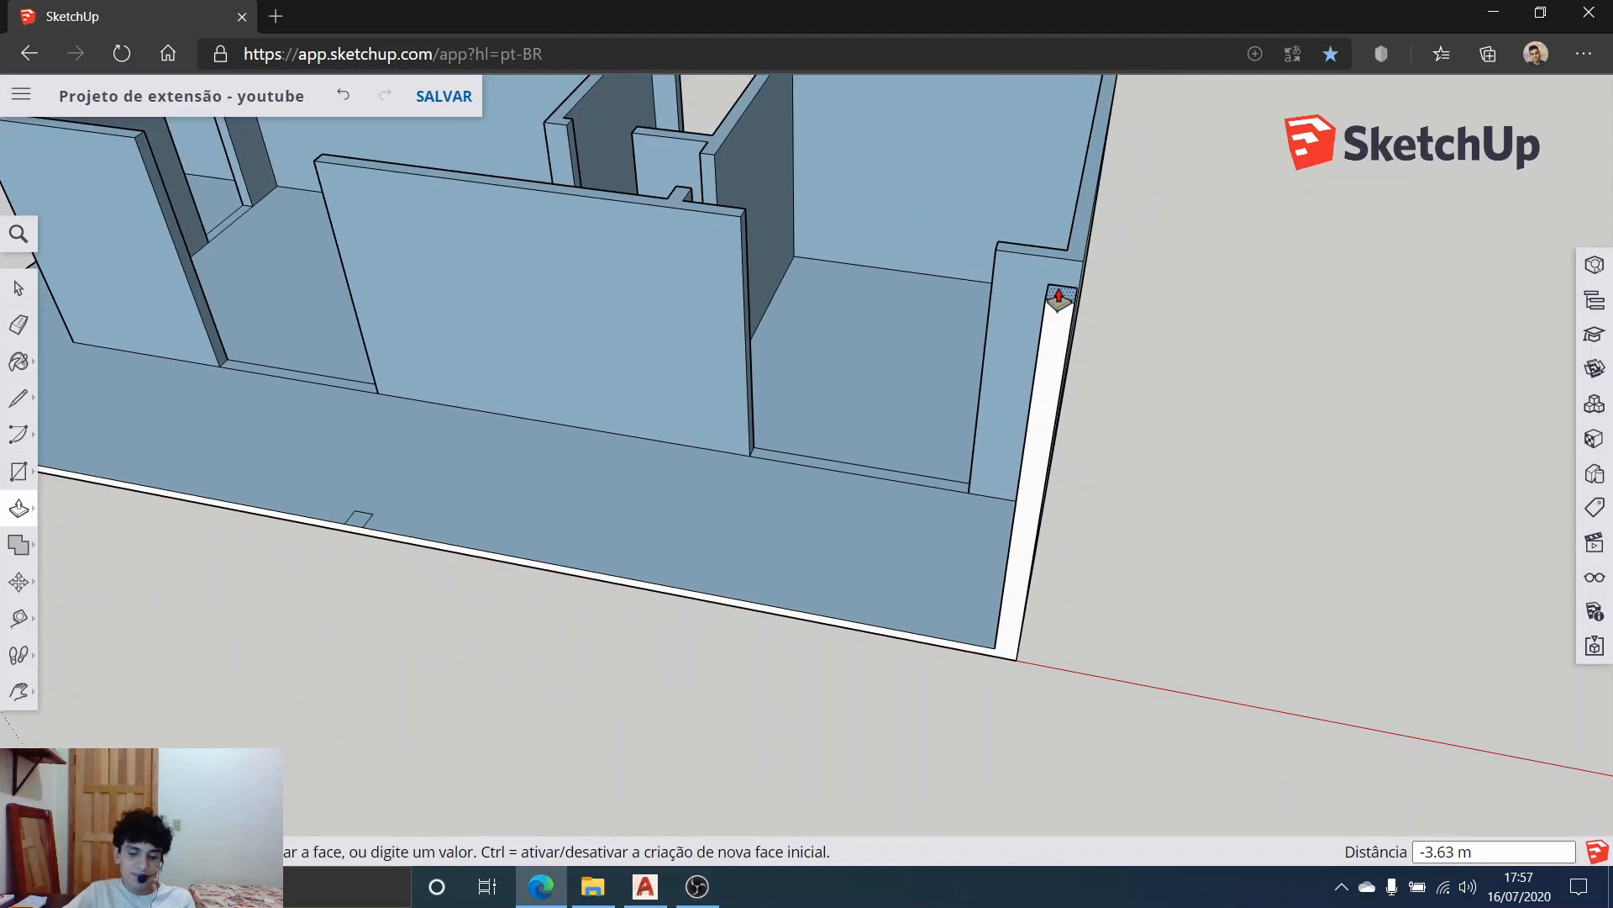
type("2.9")
key("Return")
scroll(821, 353, "down", 4)
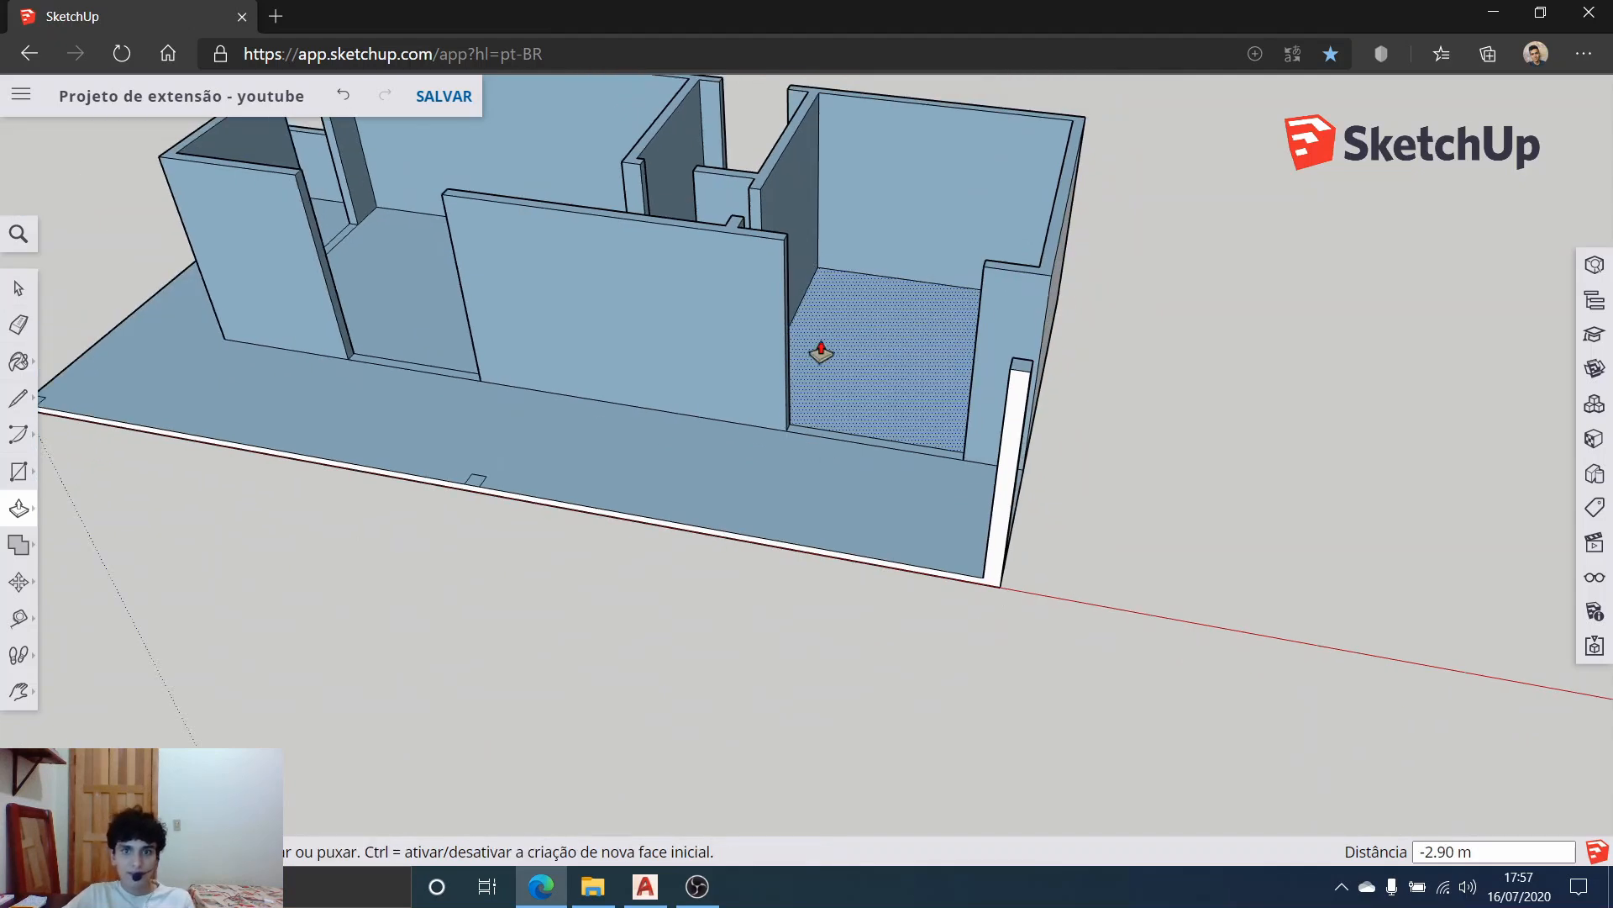
Step: Extrude the middle front column and the front-left column at the origin 2.90 m, matching the front-right column
scroll(569, 437, "up", 3)
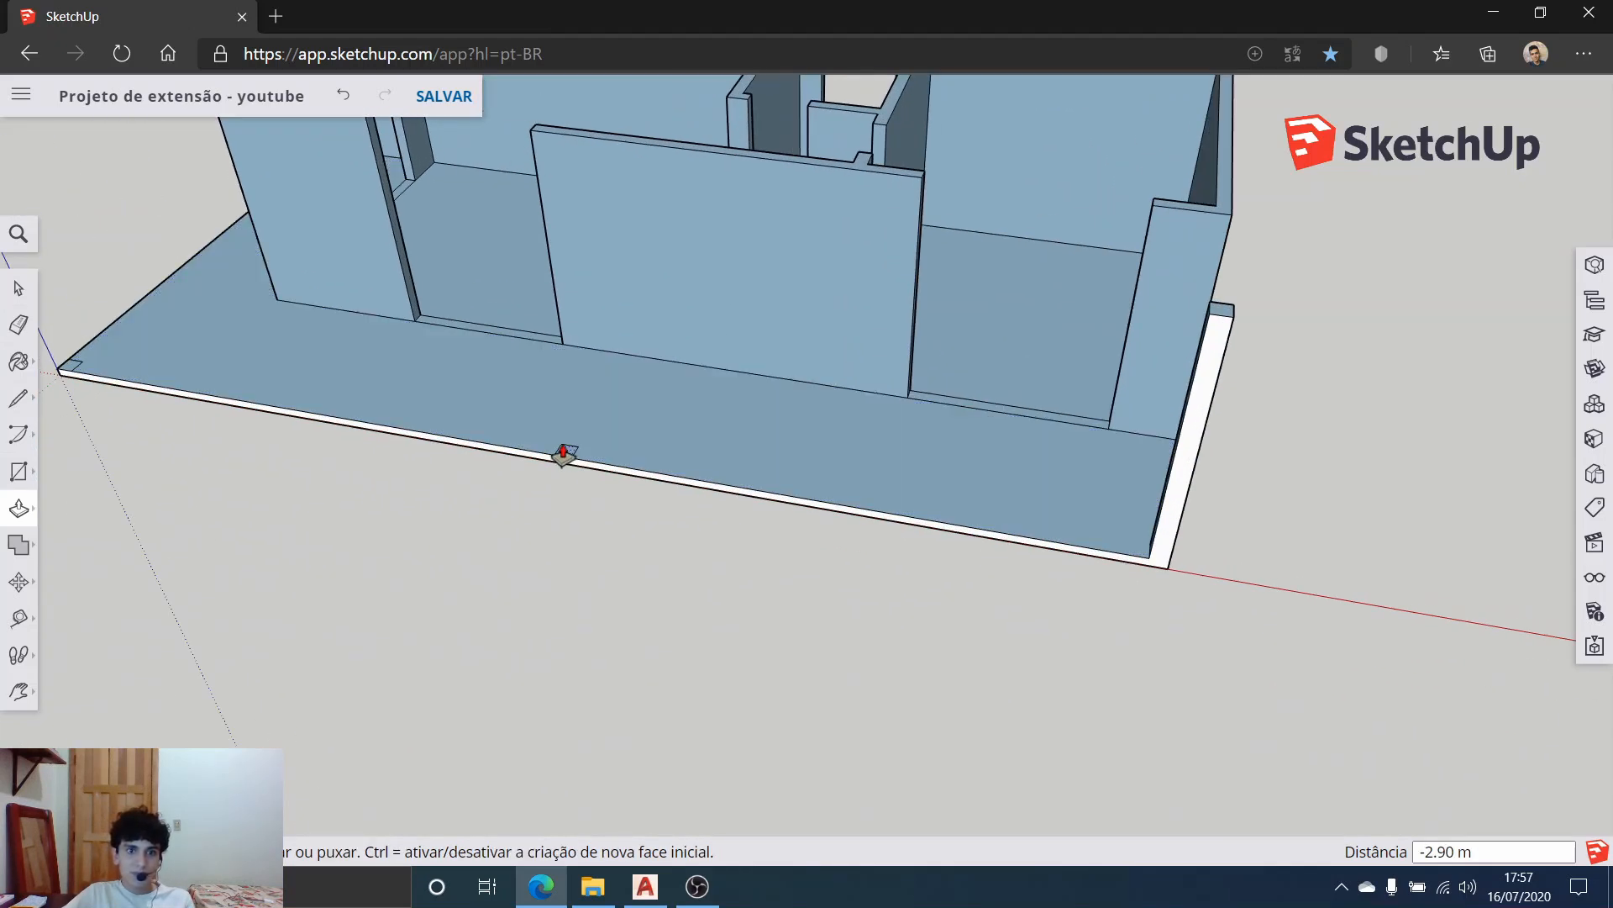
double_click(564, 452)
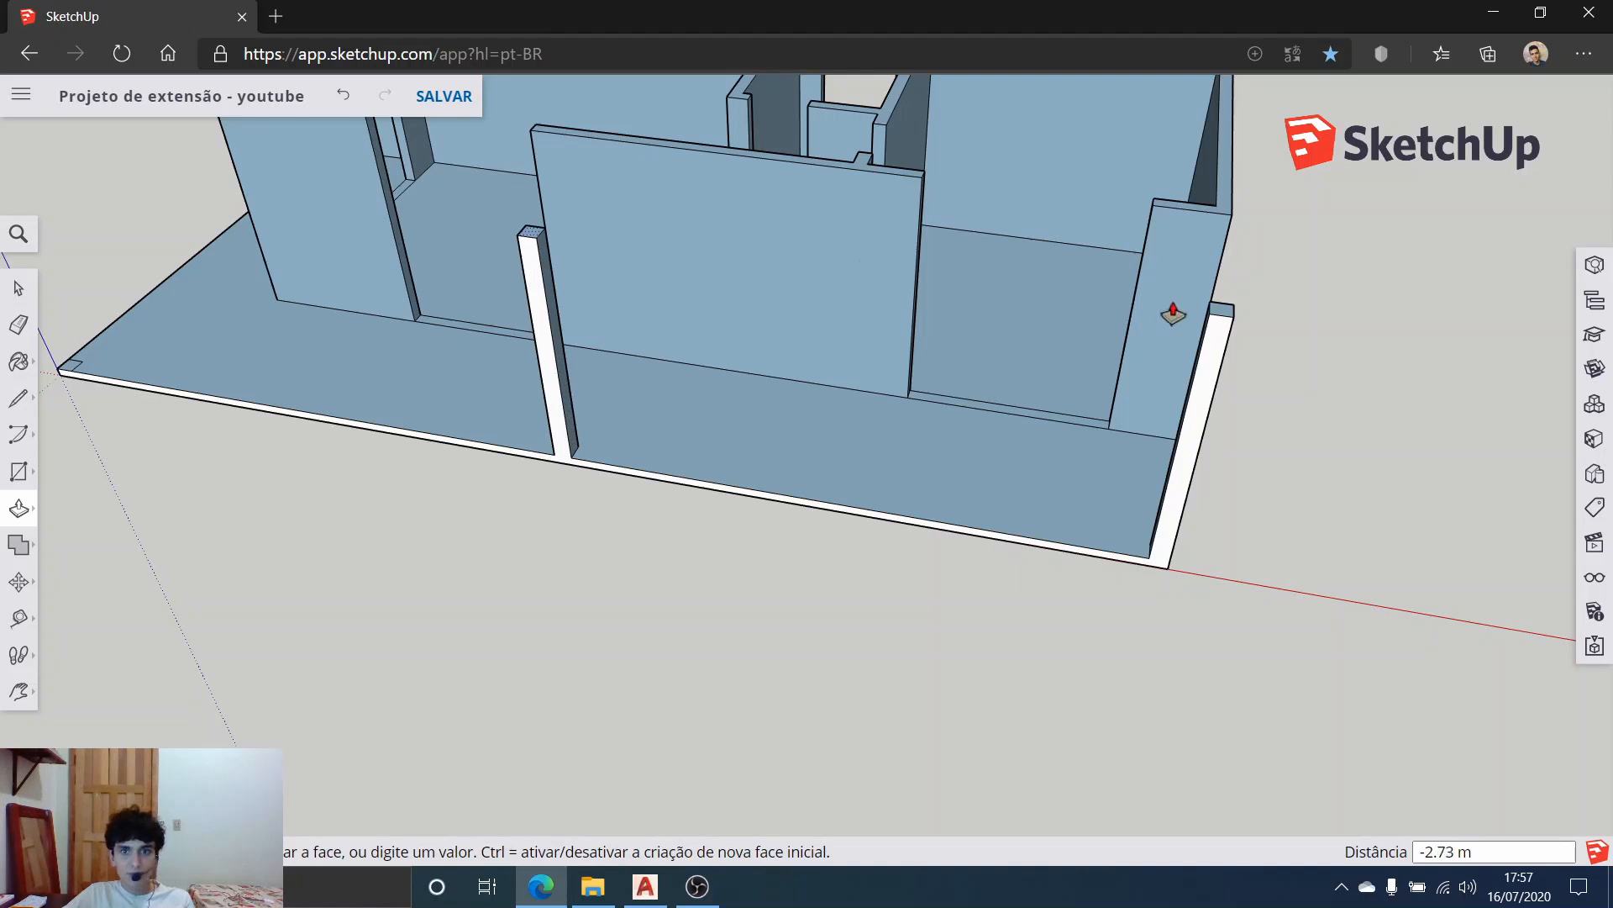
scroll(231, 386, "down", 5)
scroll(168, 370, "up", 8)
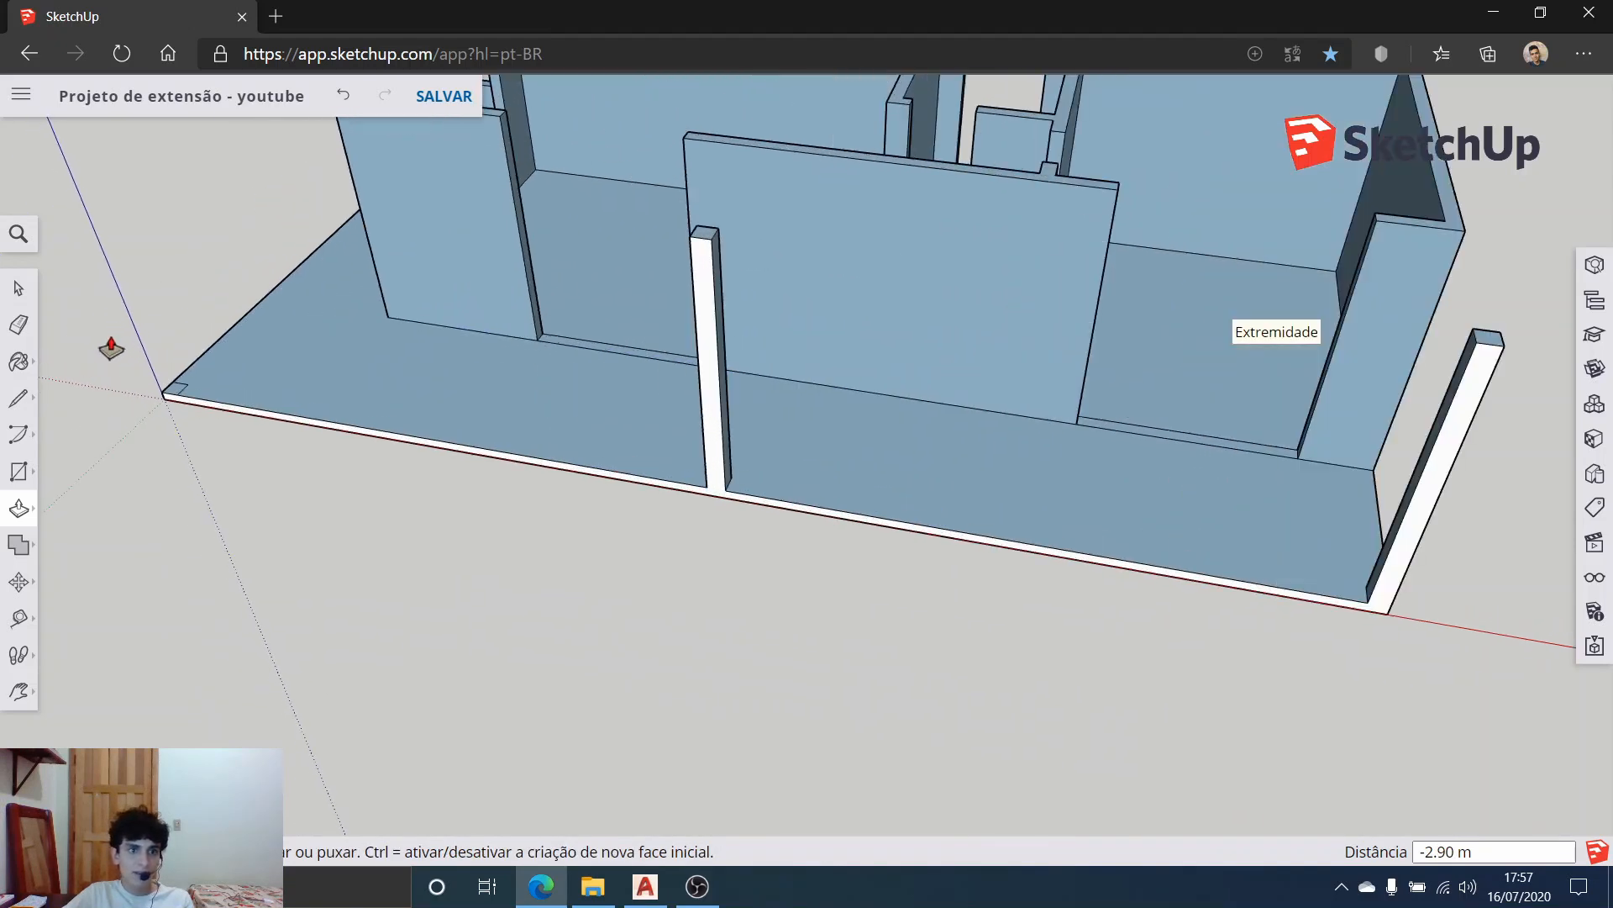
left_click(217, 427)
scroll(841, 215, "down", 5)
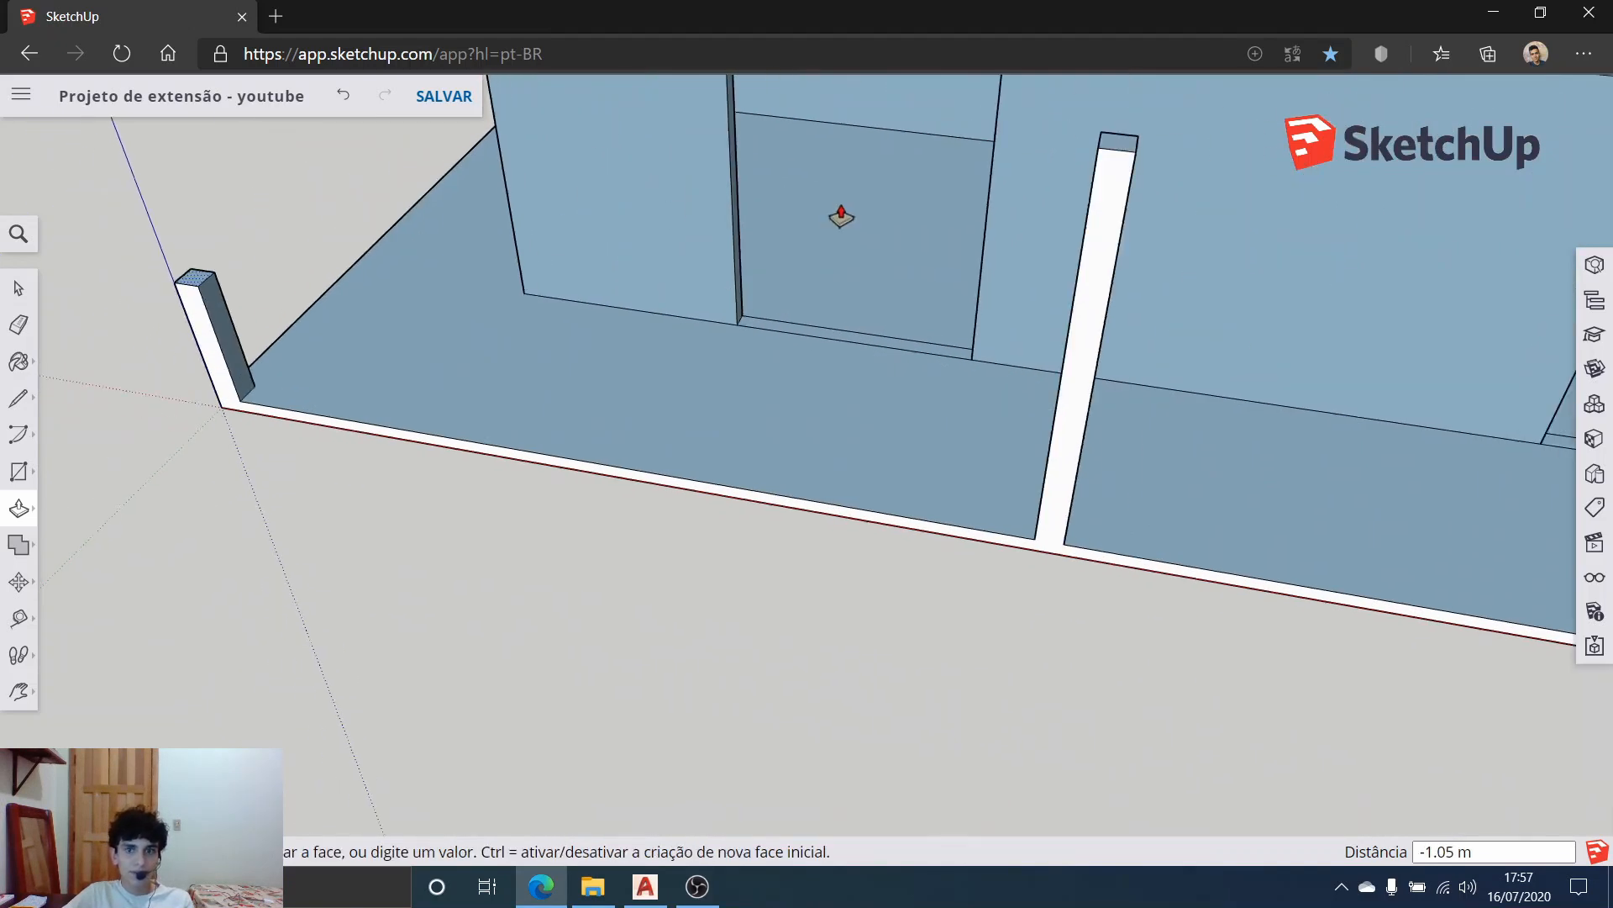
left_click(855, 184)
scroll(408, 270, "down", 5)
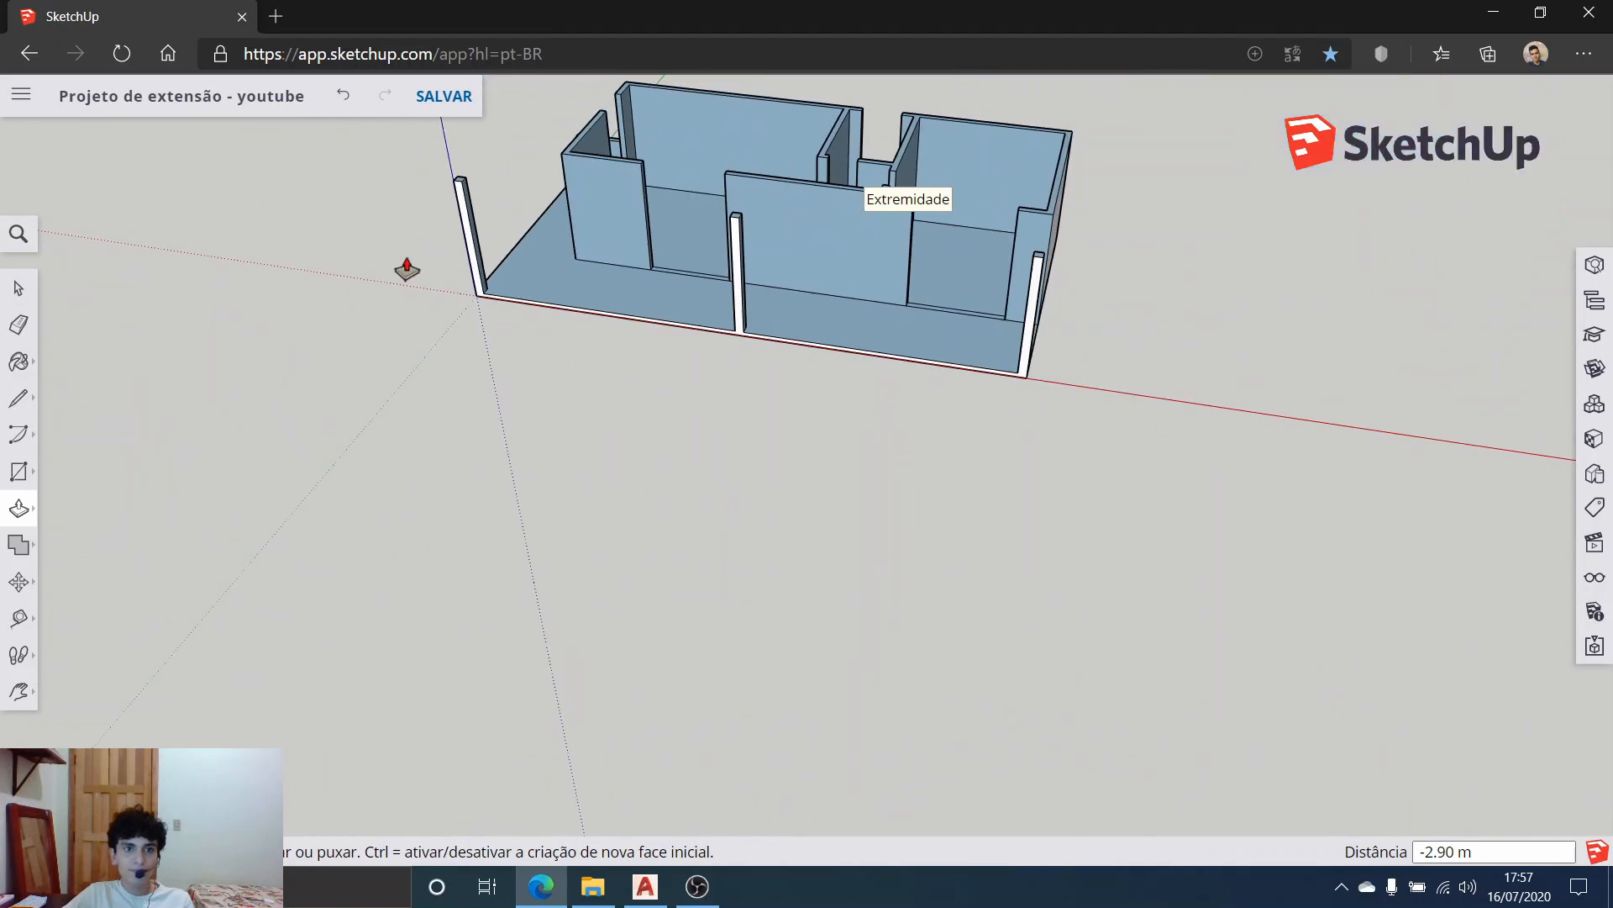
Step: Extrude the rear-left corner column 1.20 m, level with the low wall beside it
middle_click_drag(408, 271, 441, 280)
scroll(277, 360, "up", 6)
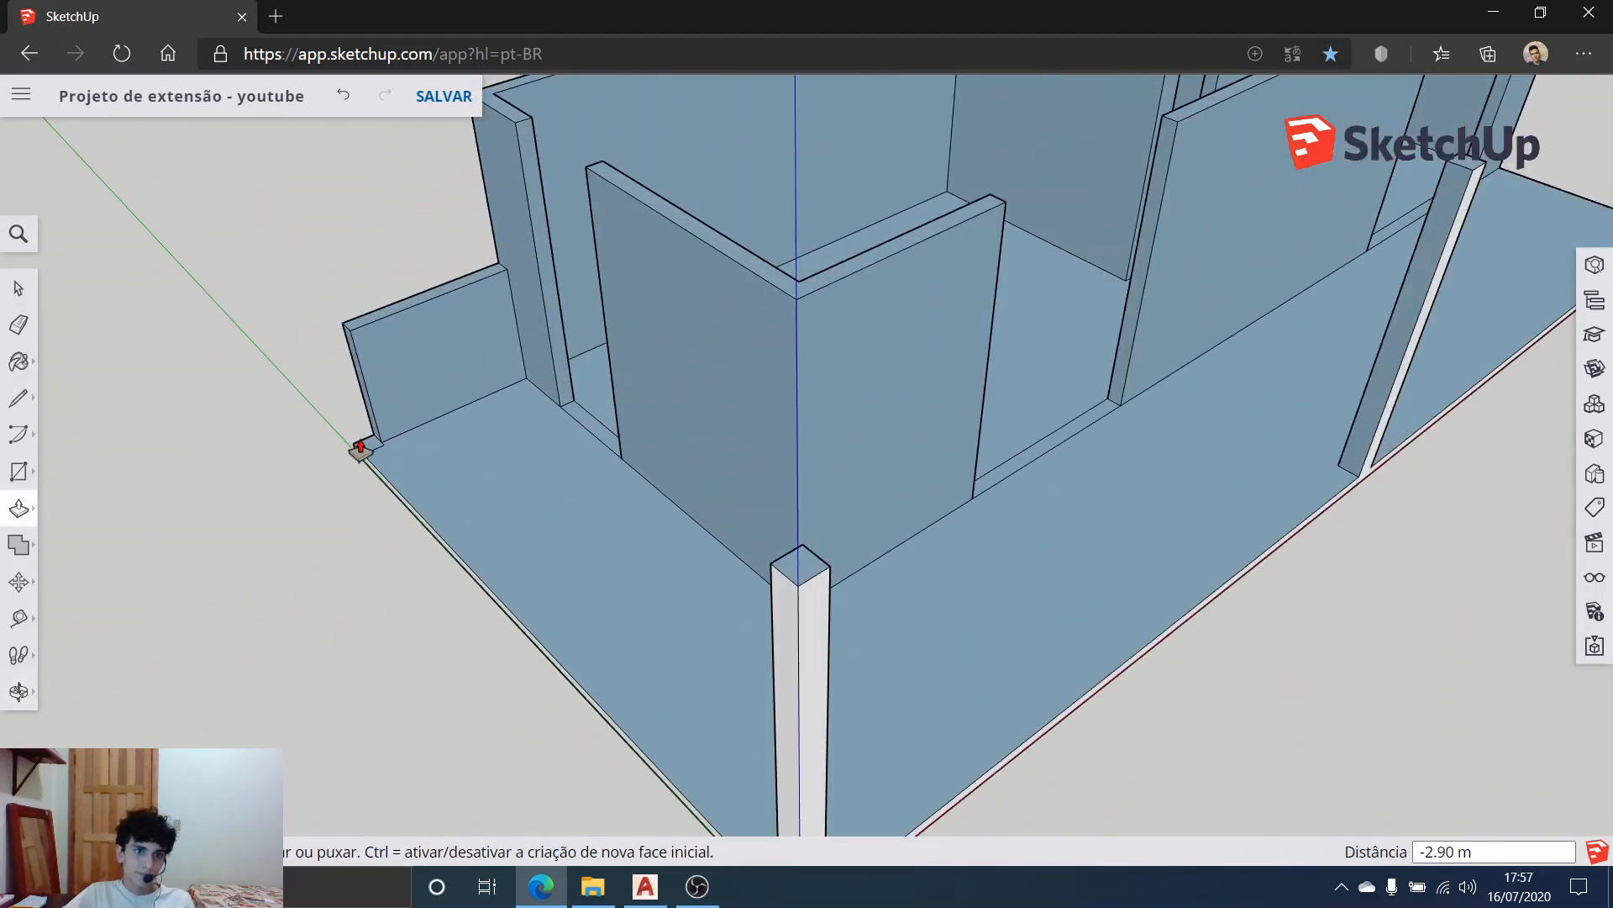
left_click(367, 442)
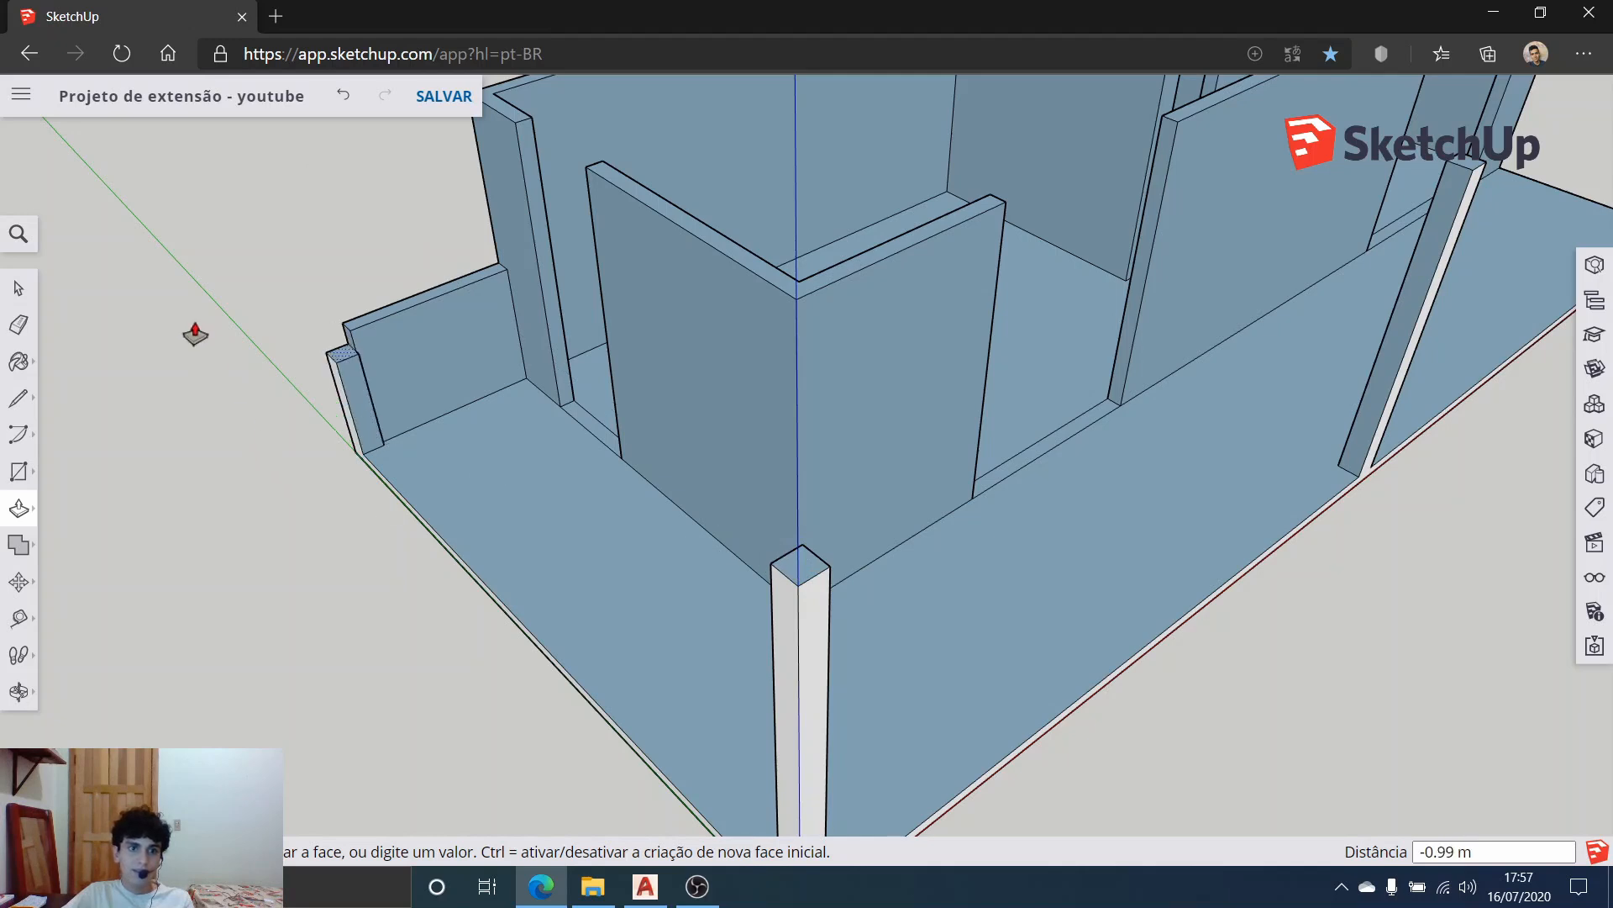
scroll(252, 336, "up", 3)
middle_click_drag(269, 425, 587, 317)
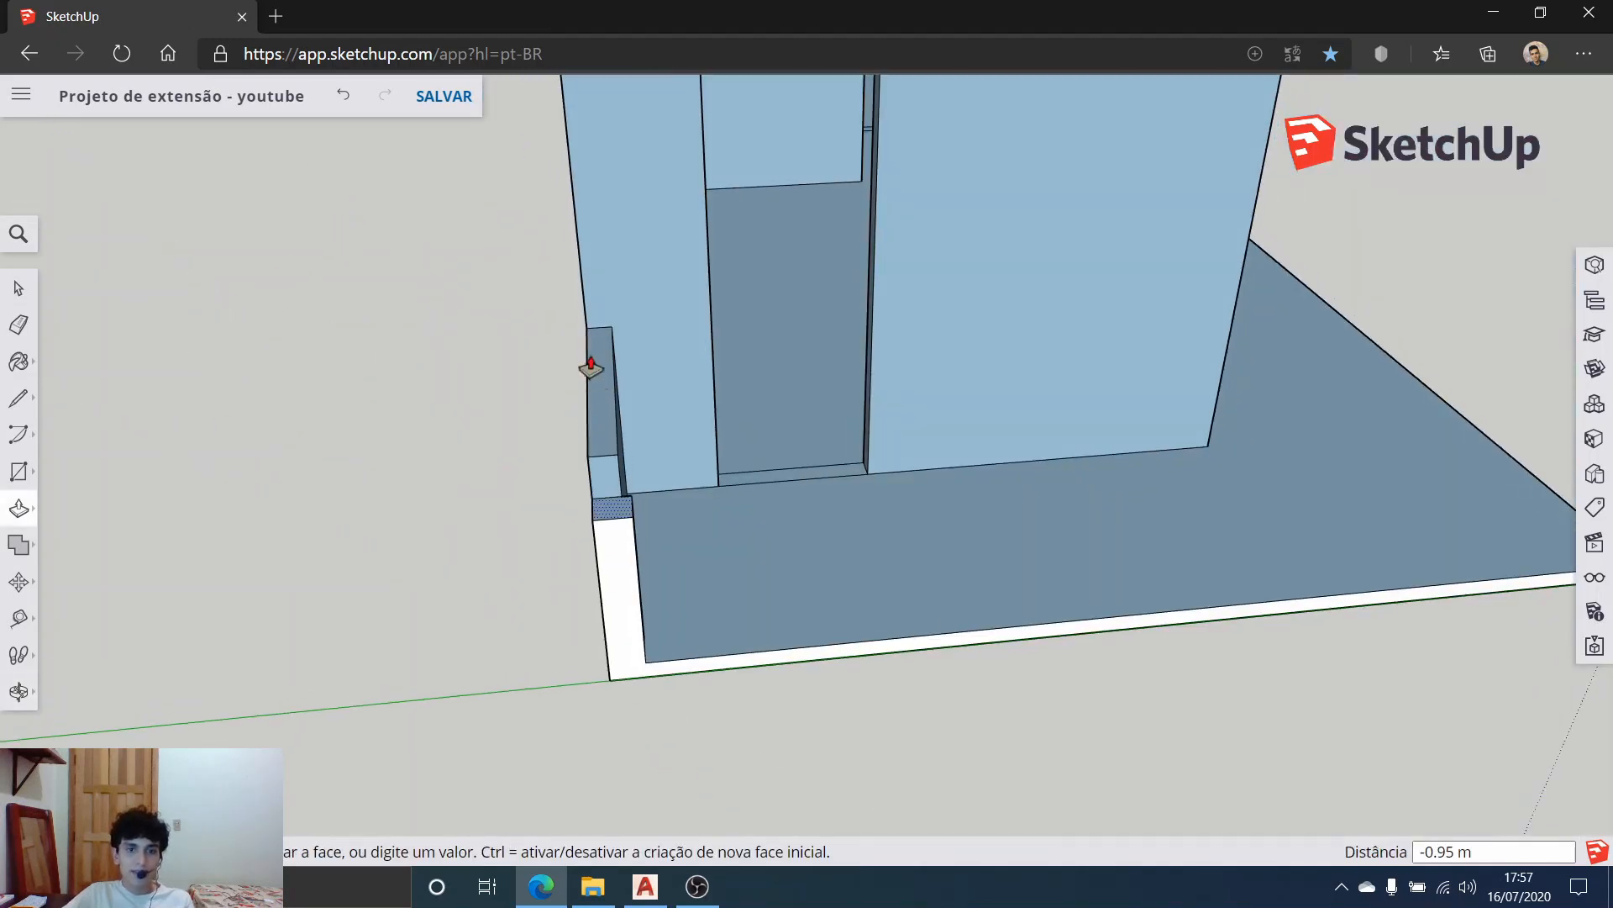
scroll(574, 319, "down", 3)
left_click(575, 278)
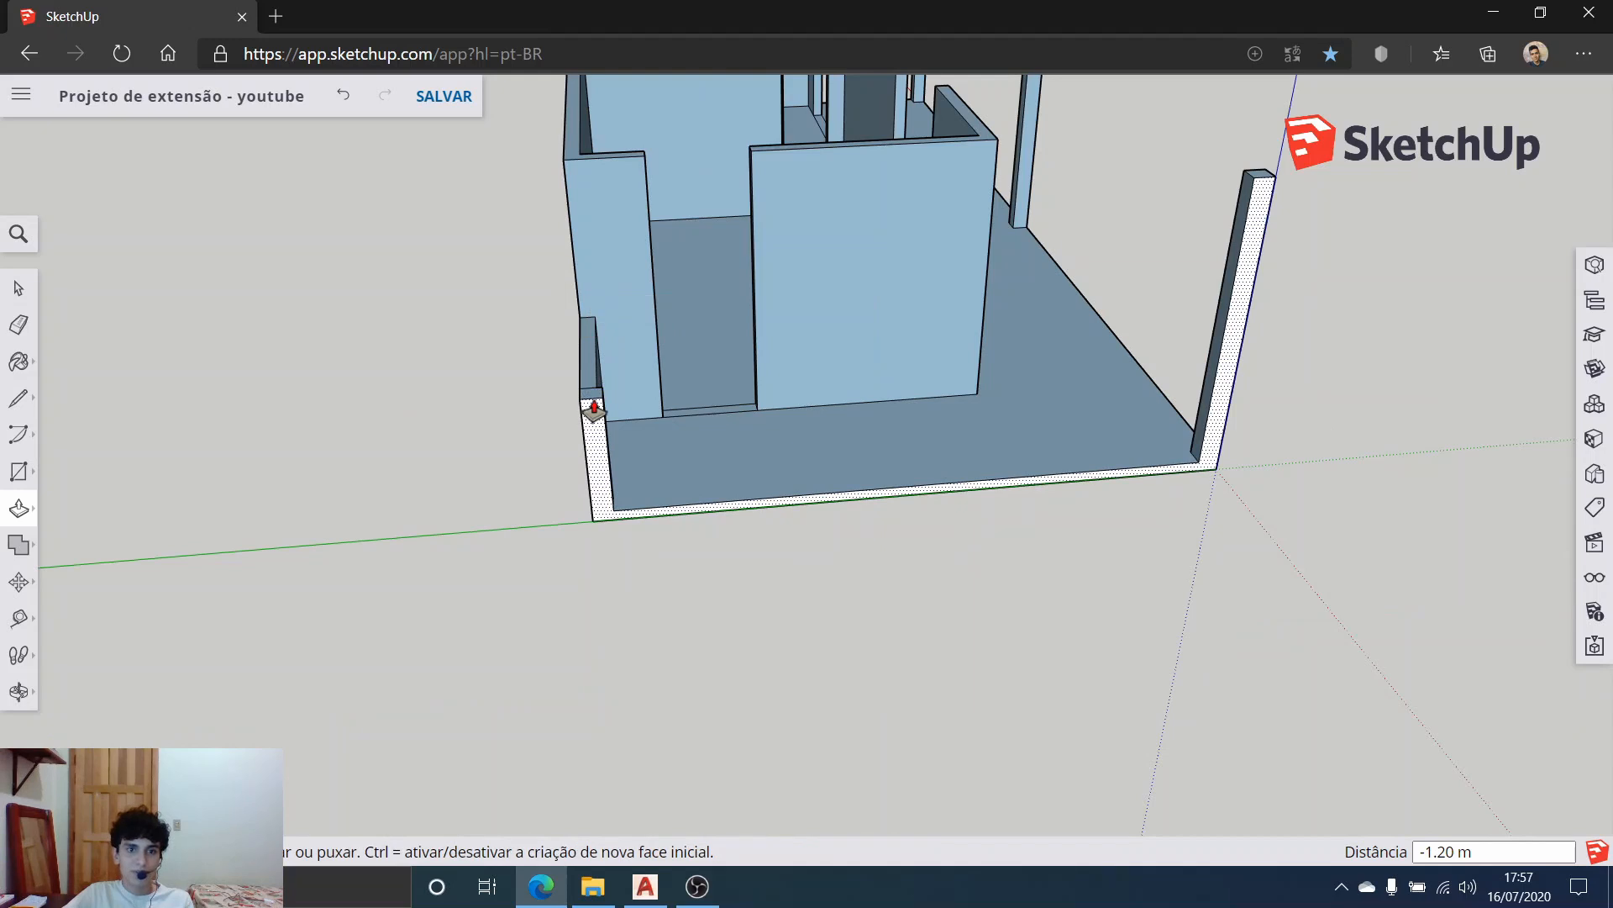
scroll(588, 399, "up", 3)
scroll(554, 391, "up", 3)
left_click(606, 400)
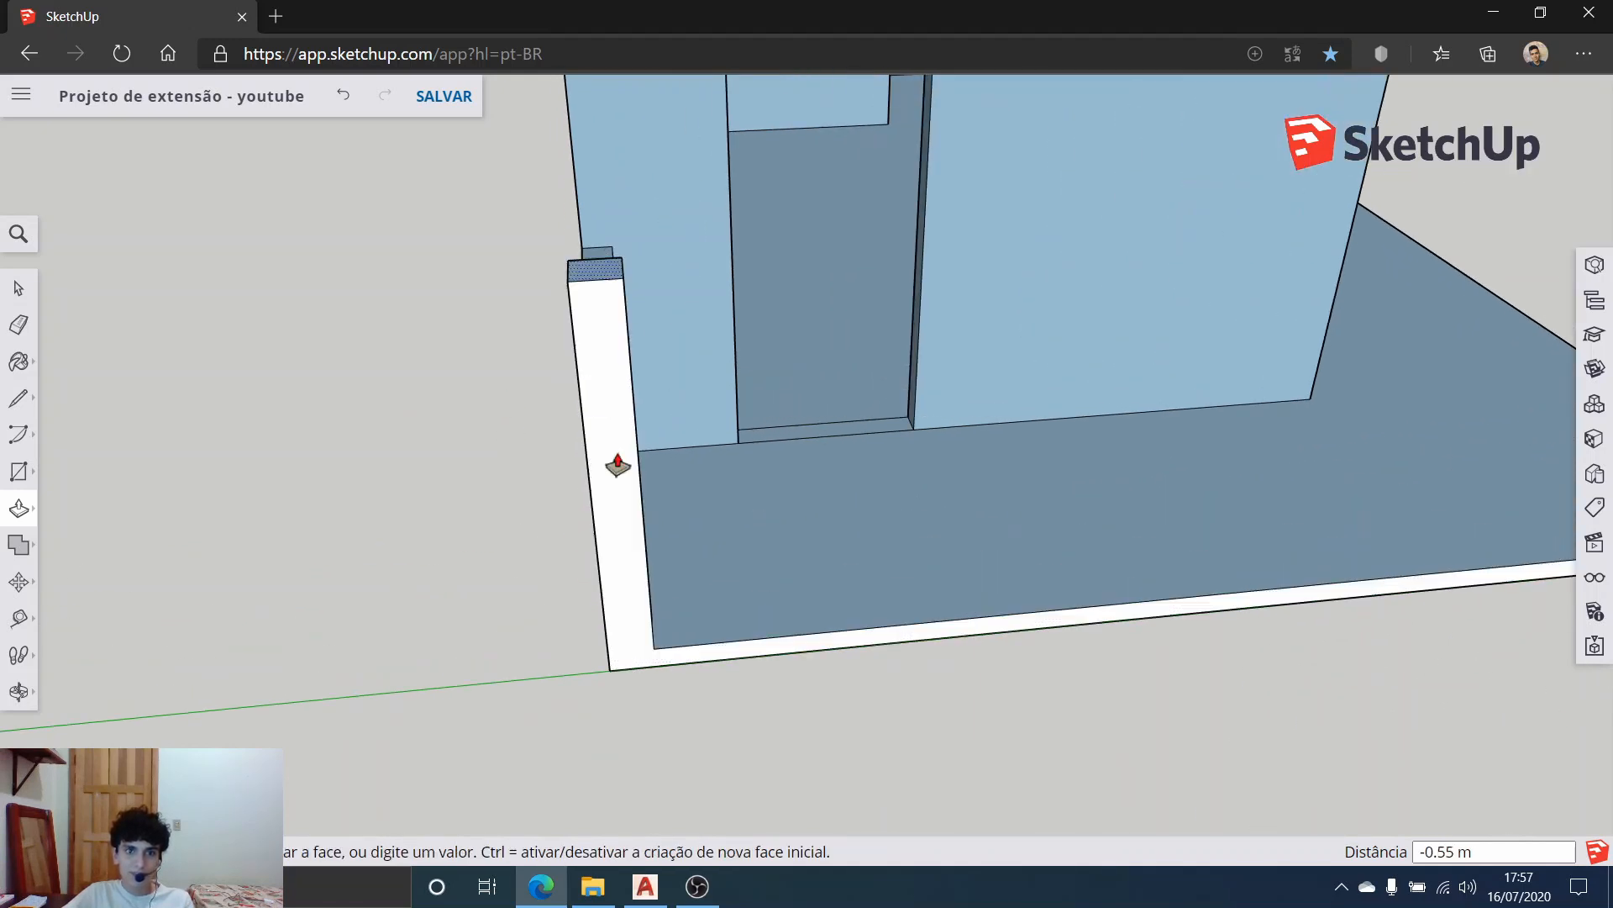
middle_click_drag(548, 370, 325, 486)
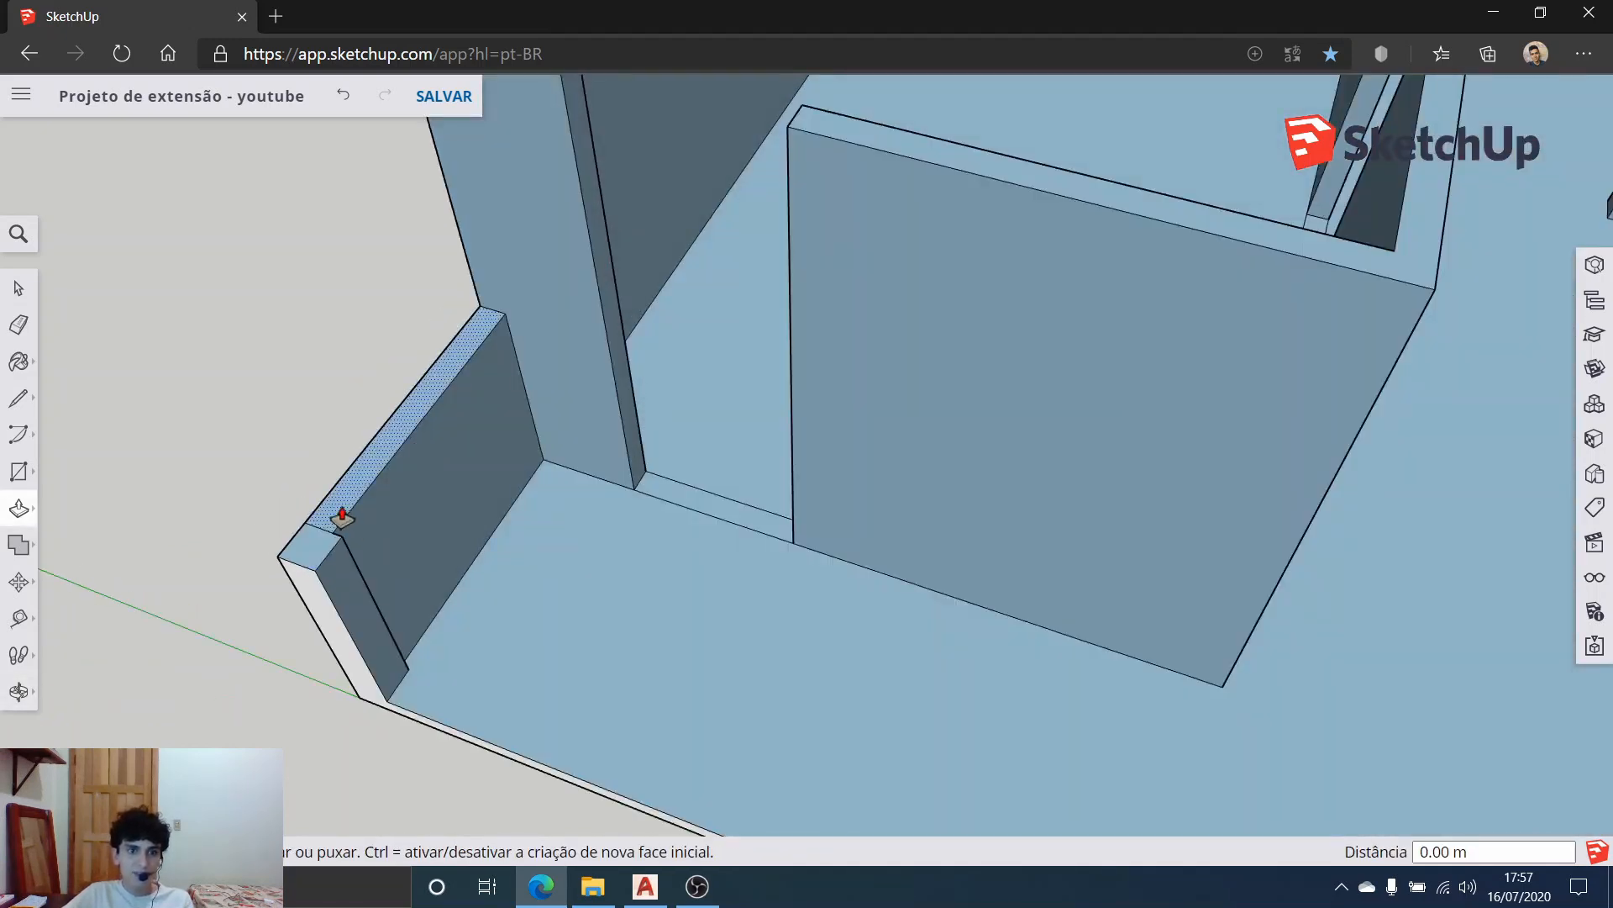
Step: Extend the rear-left column upward to the top of the front-left column at the origin
left_click(321, 550)
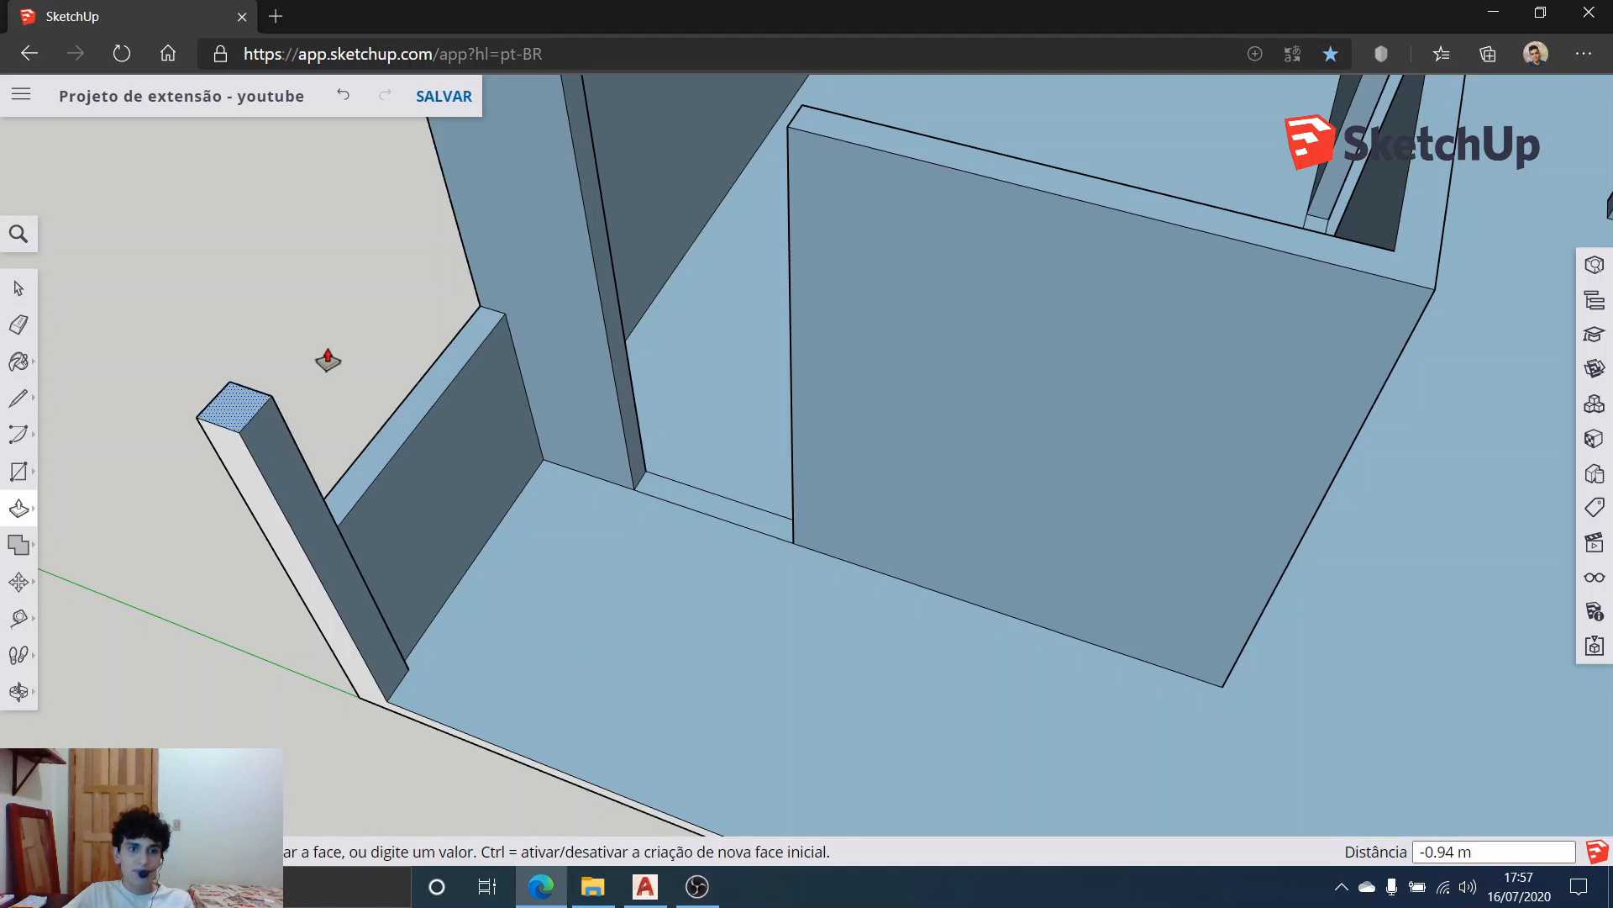
scroll(328, 361, "down", 5)
left_click(956, 545)
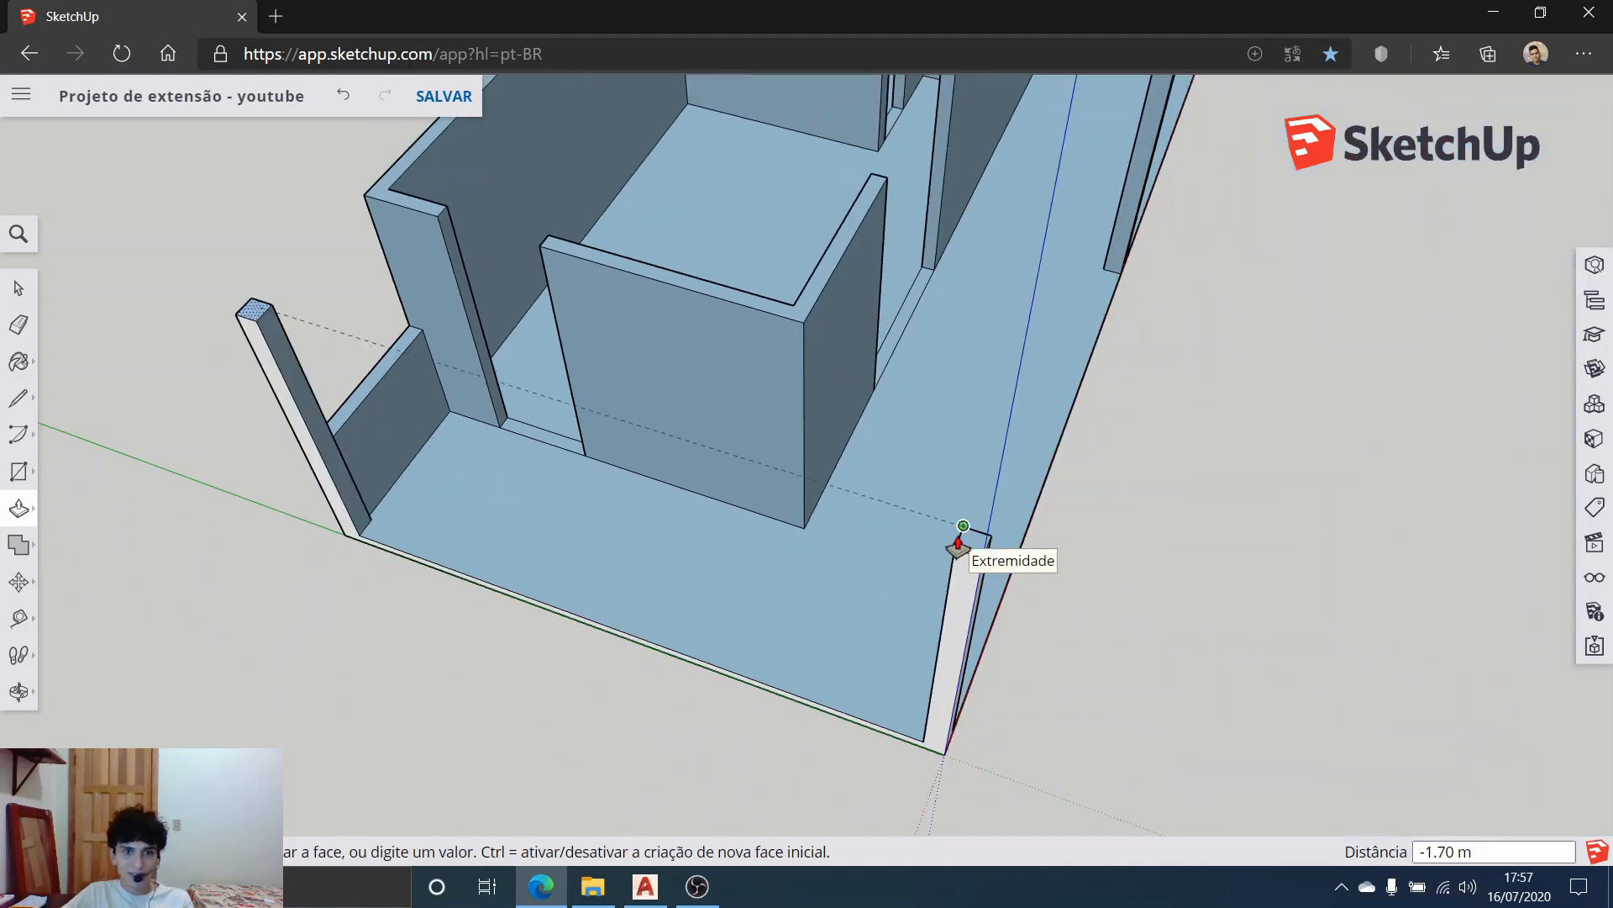
key("space")
Step: Extrude the sill strip in the large room's left side wall opening 1.2 m upward
scroll(437, 369, "down", 3)
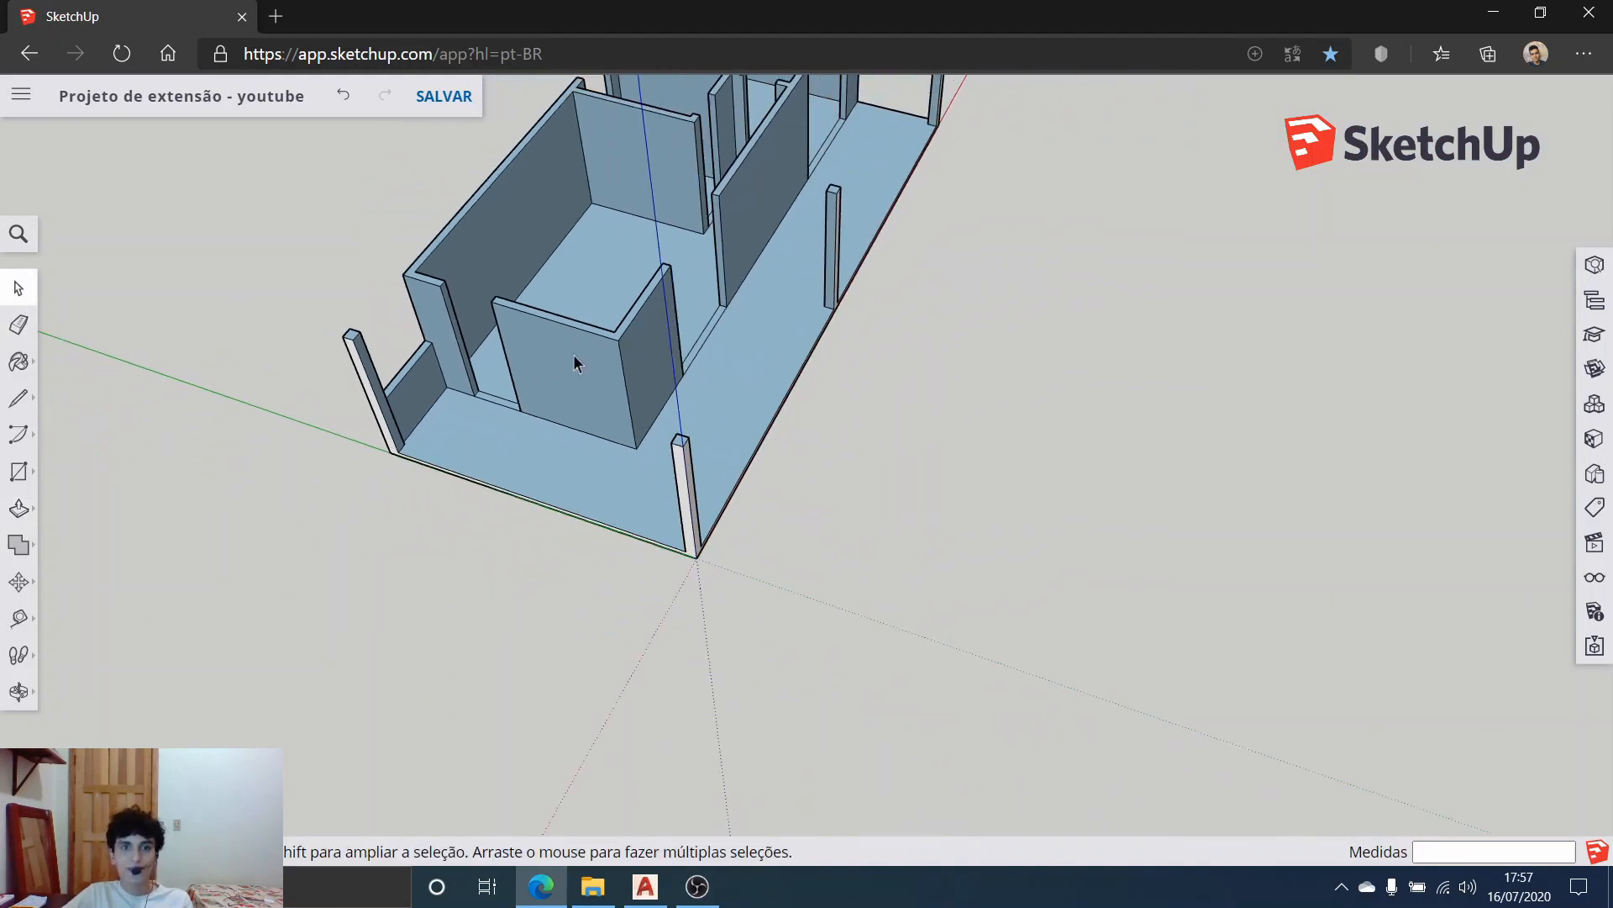
middle_click_drag(728, 491, 363, 227)
scroll(873, 207, "up", 2)
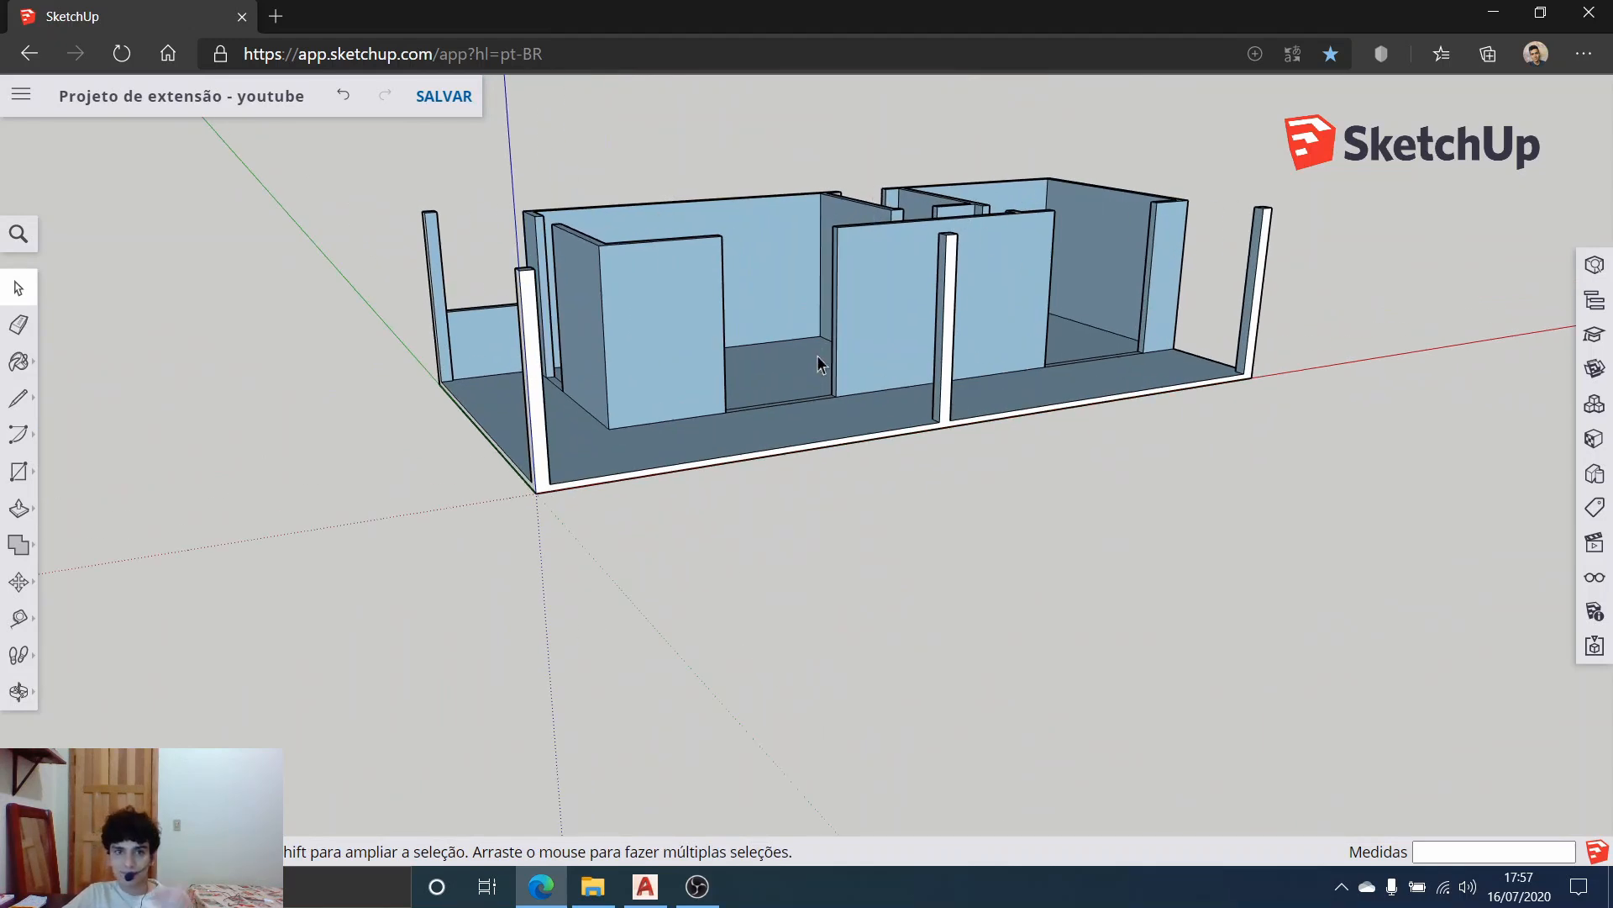
scroll(611, 296, "up", 3)
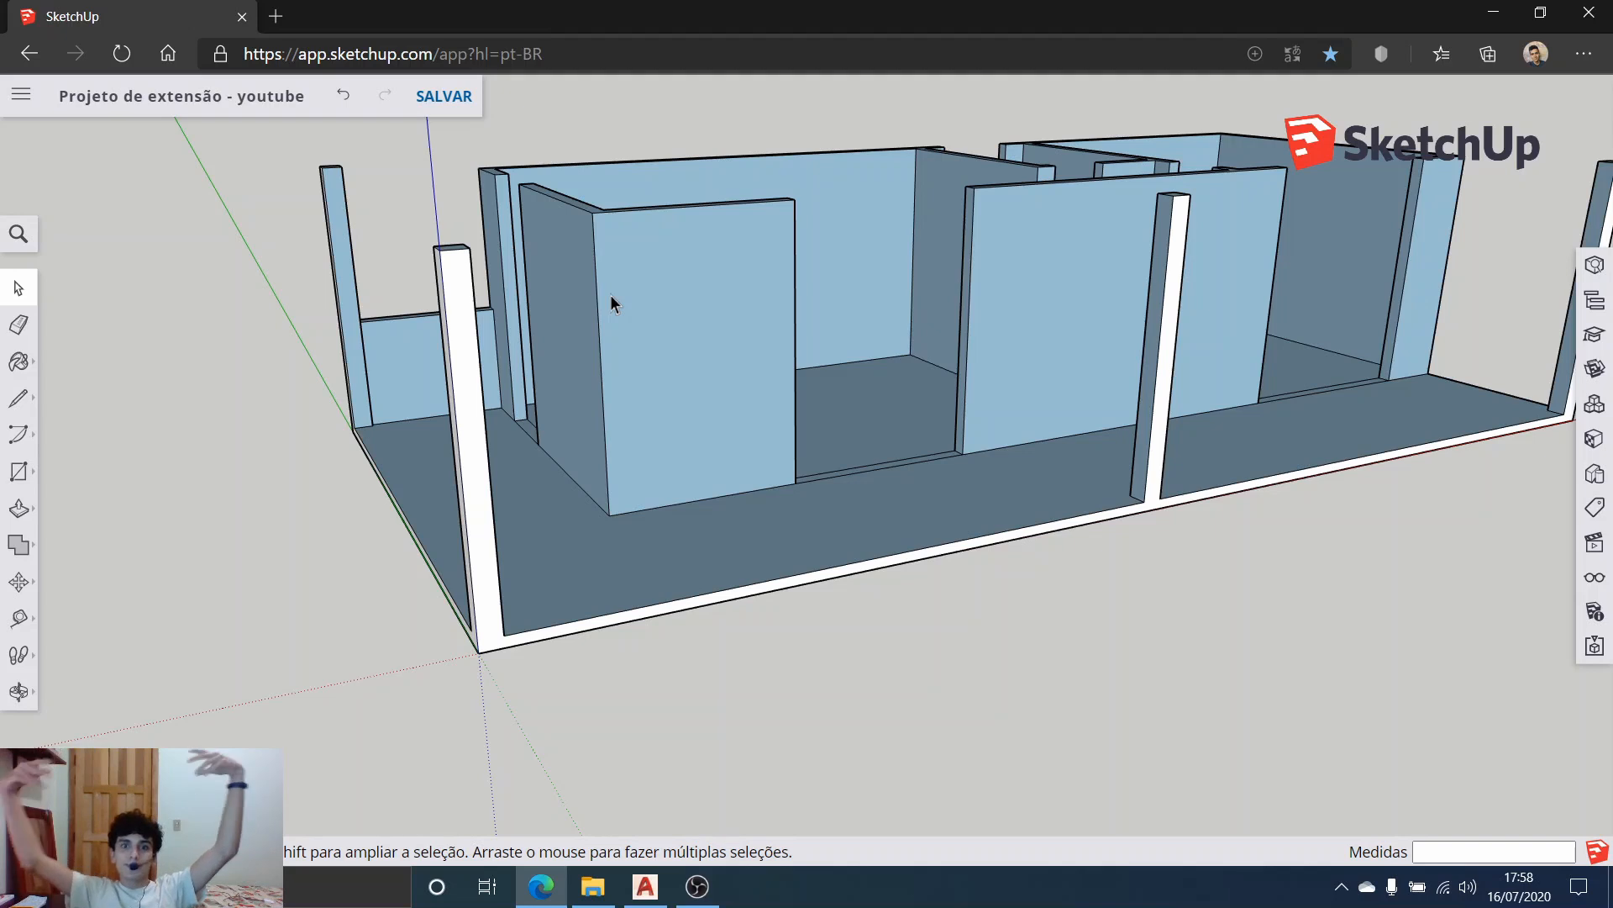
scroll(469, 242, "up", 10)
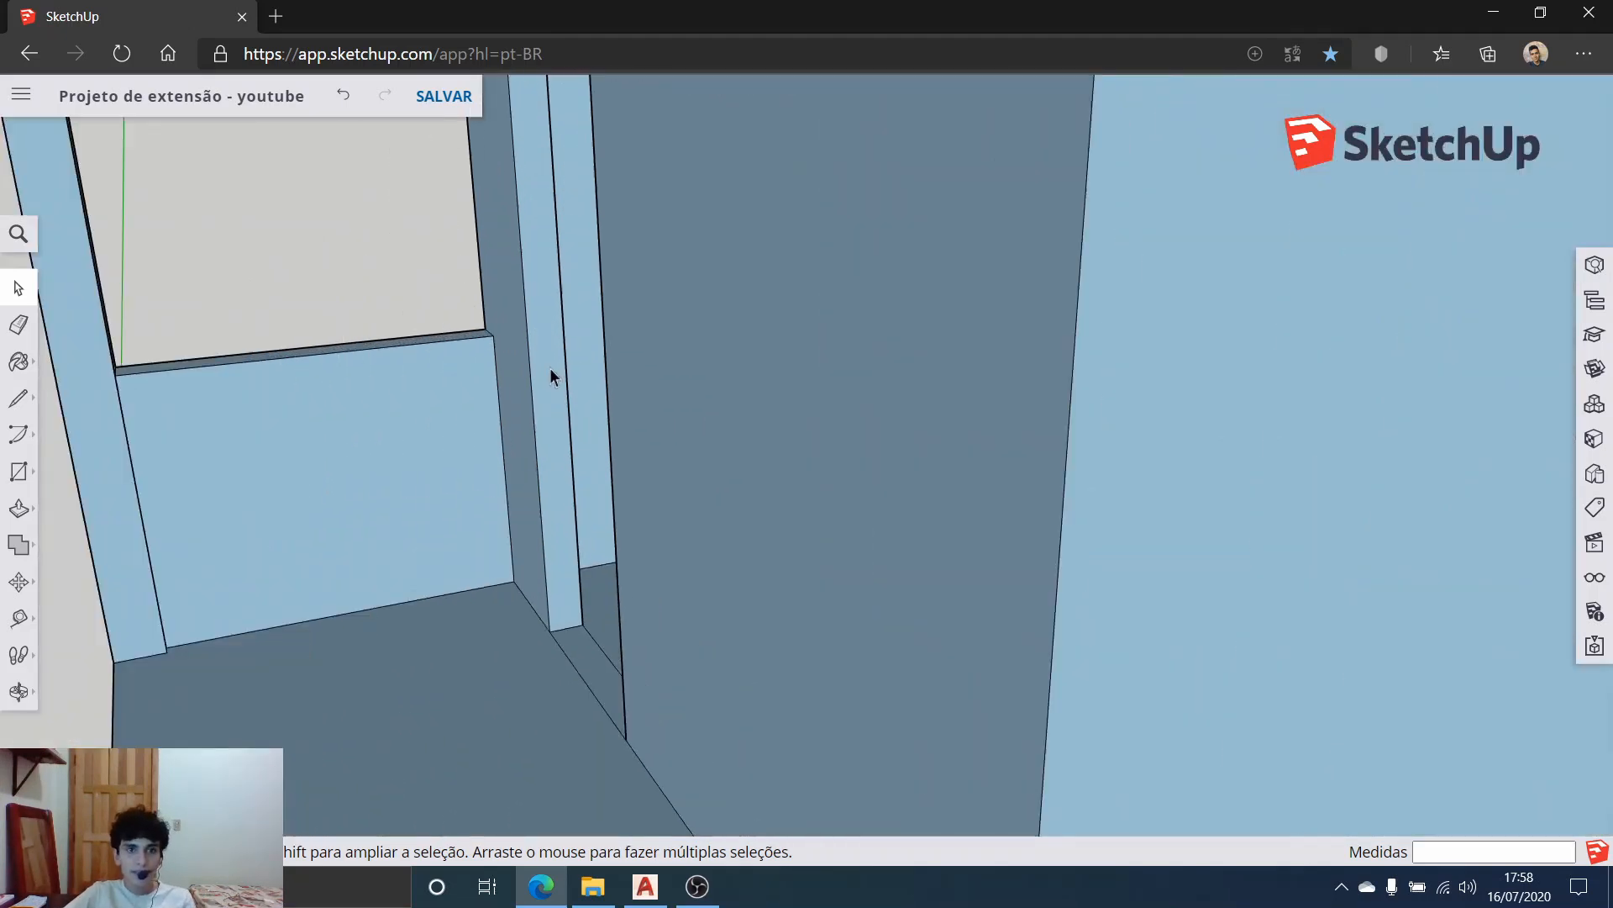
mouse_move(806, 360)
middle_mouse_down()
mouse_move(949, 347)
mouse_move(1163, 532)
mouse_move(972, 659)
middle_mouse_up()
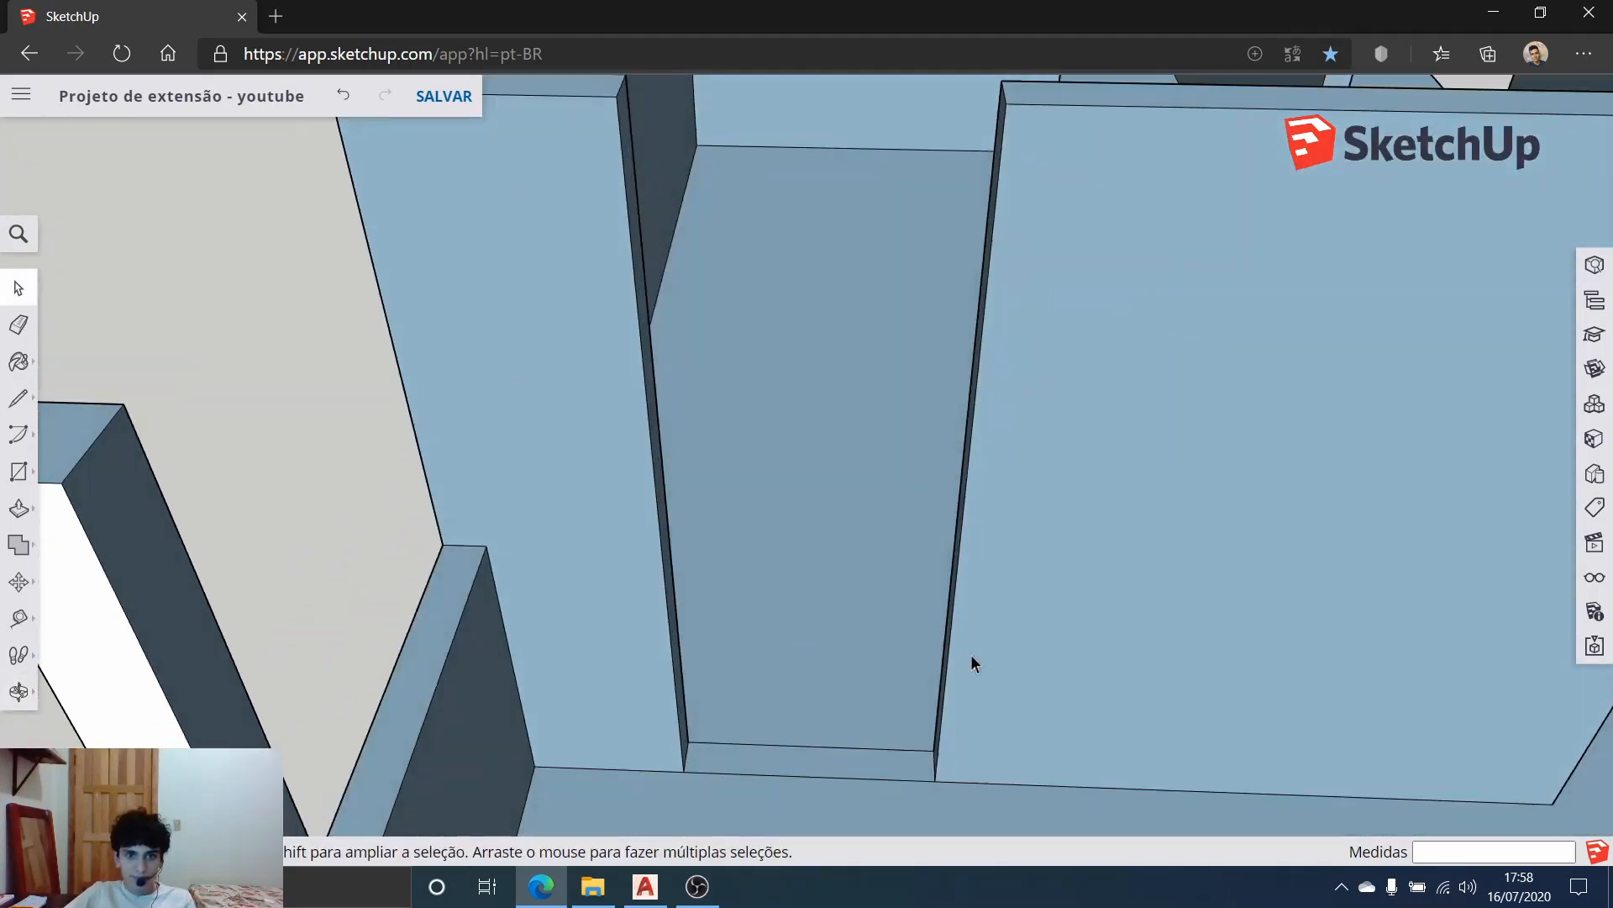
left_click(19, 508)
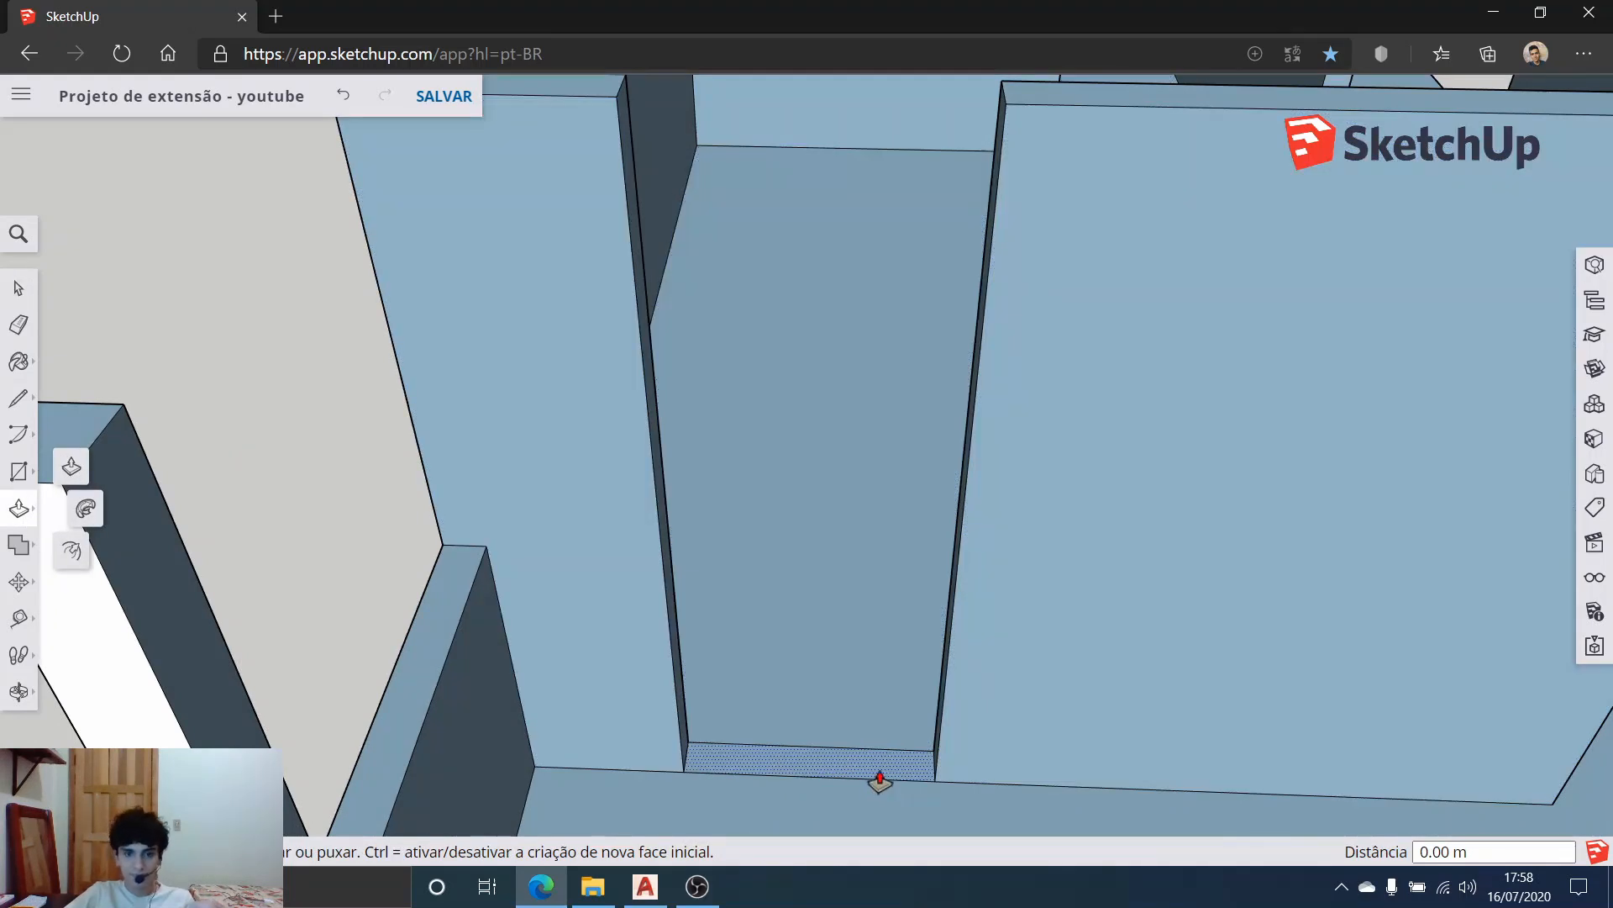
left_click(879, 781)
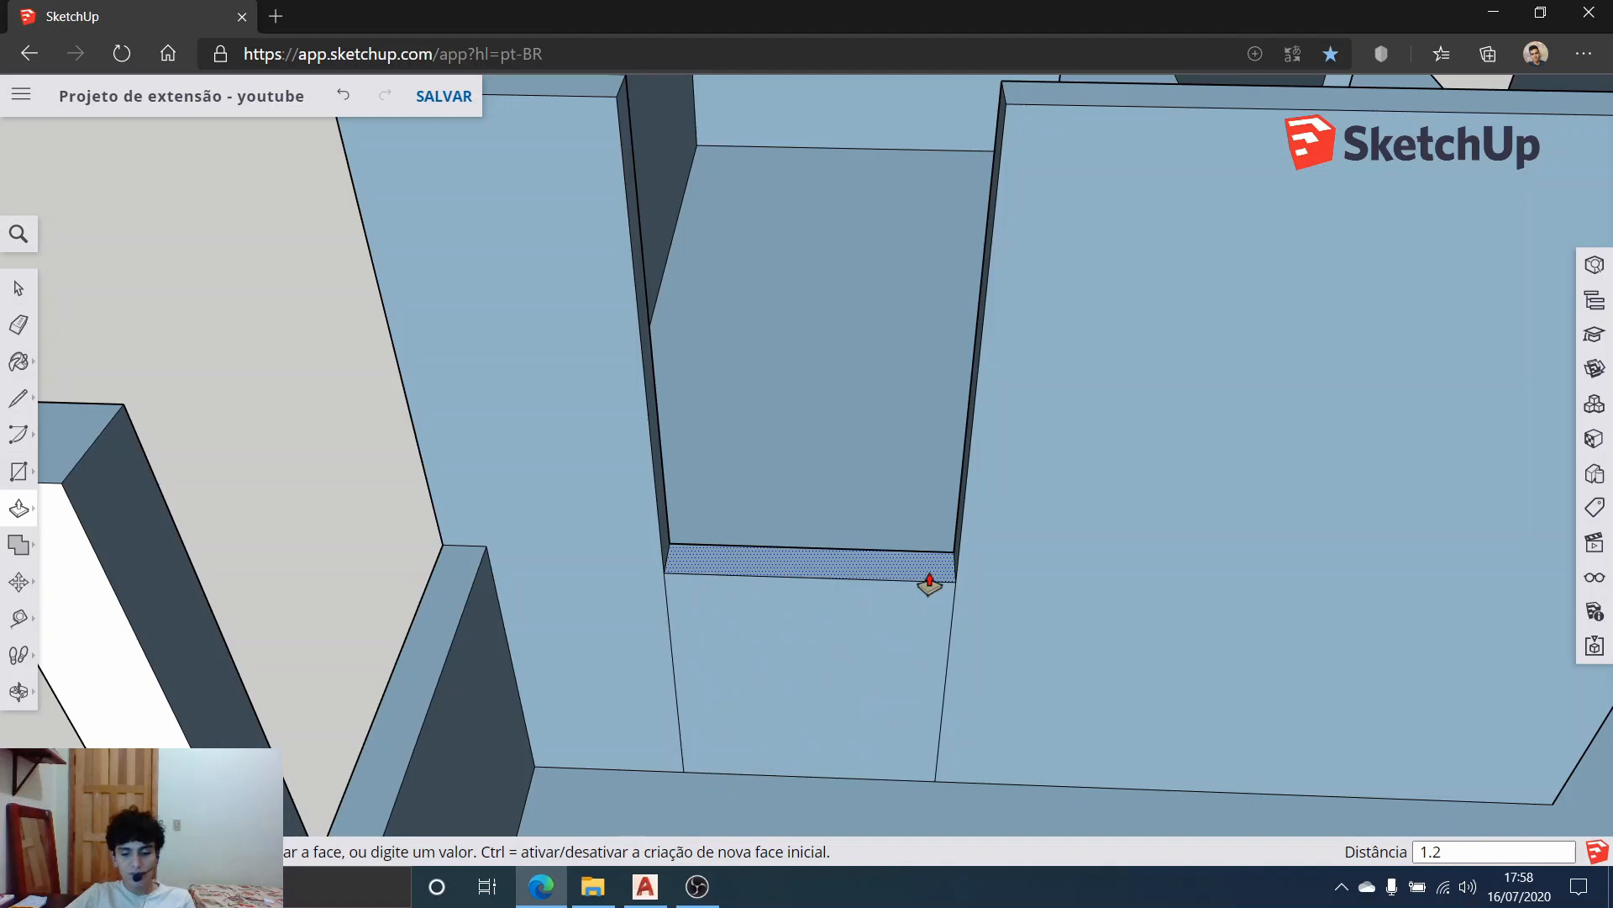
type("1.2")
key("Return")
Step: Extrude the sill strip in the bathroom's rear window opening 1.7 m upward
middle_click_drag(929, 580, 871, 569)
scroll(1159, 576, "up", 6)
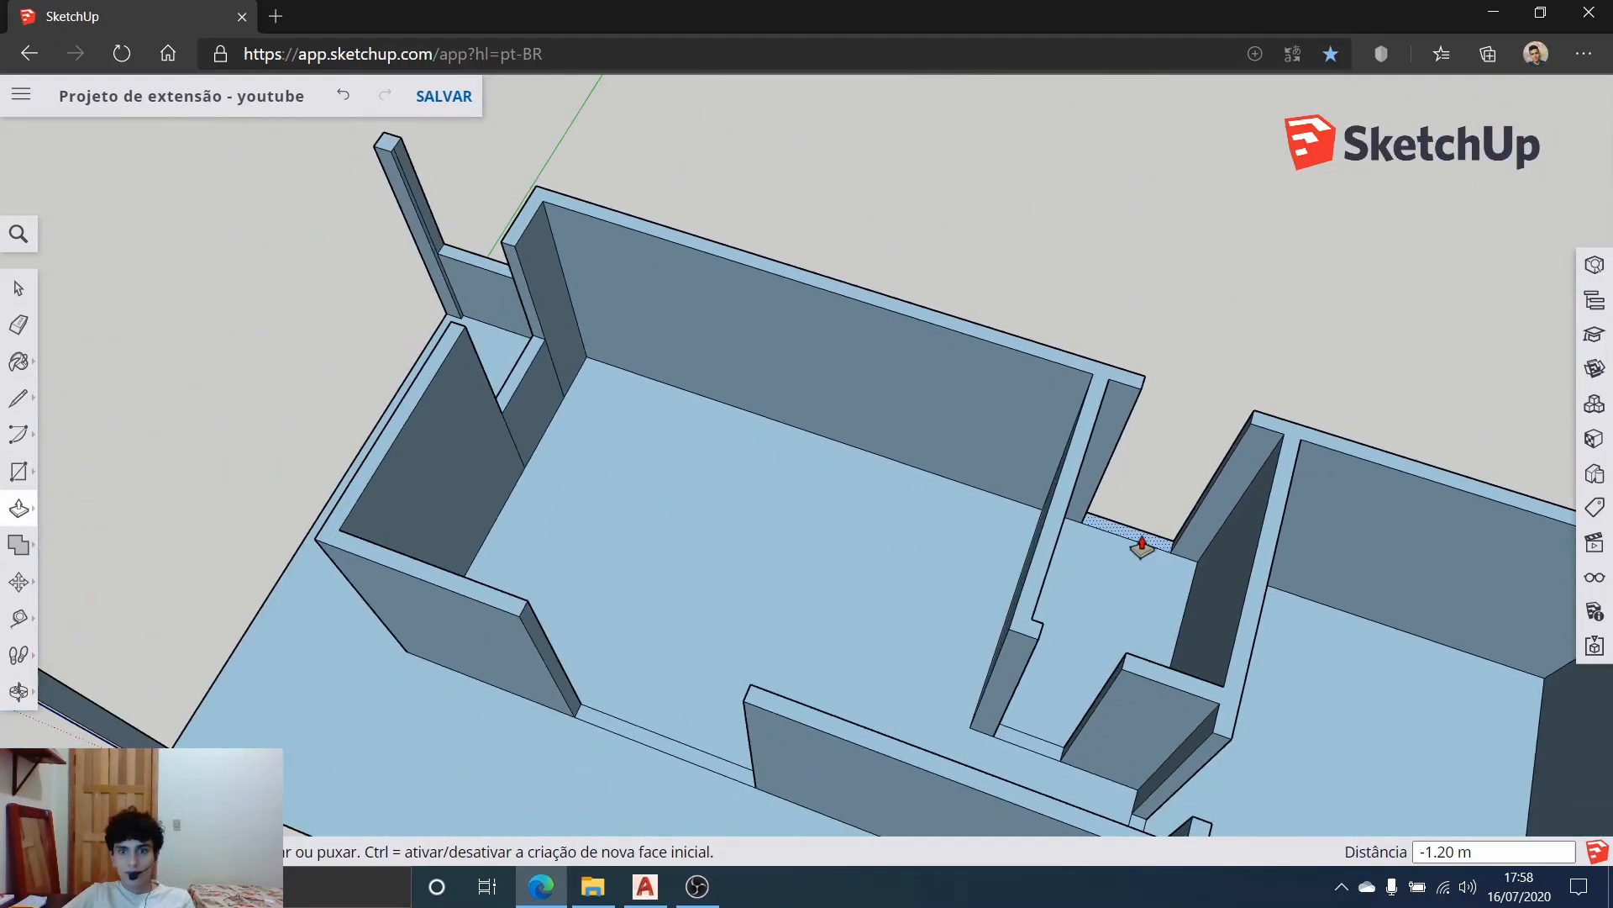
scroll(1142, 546, "up", 2)
left_click(1125, 544)
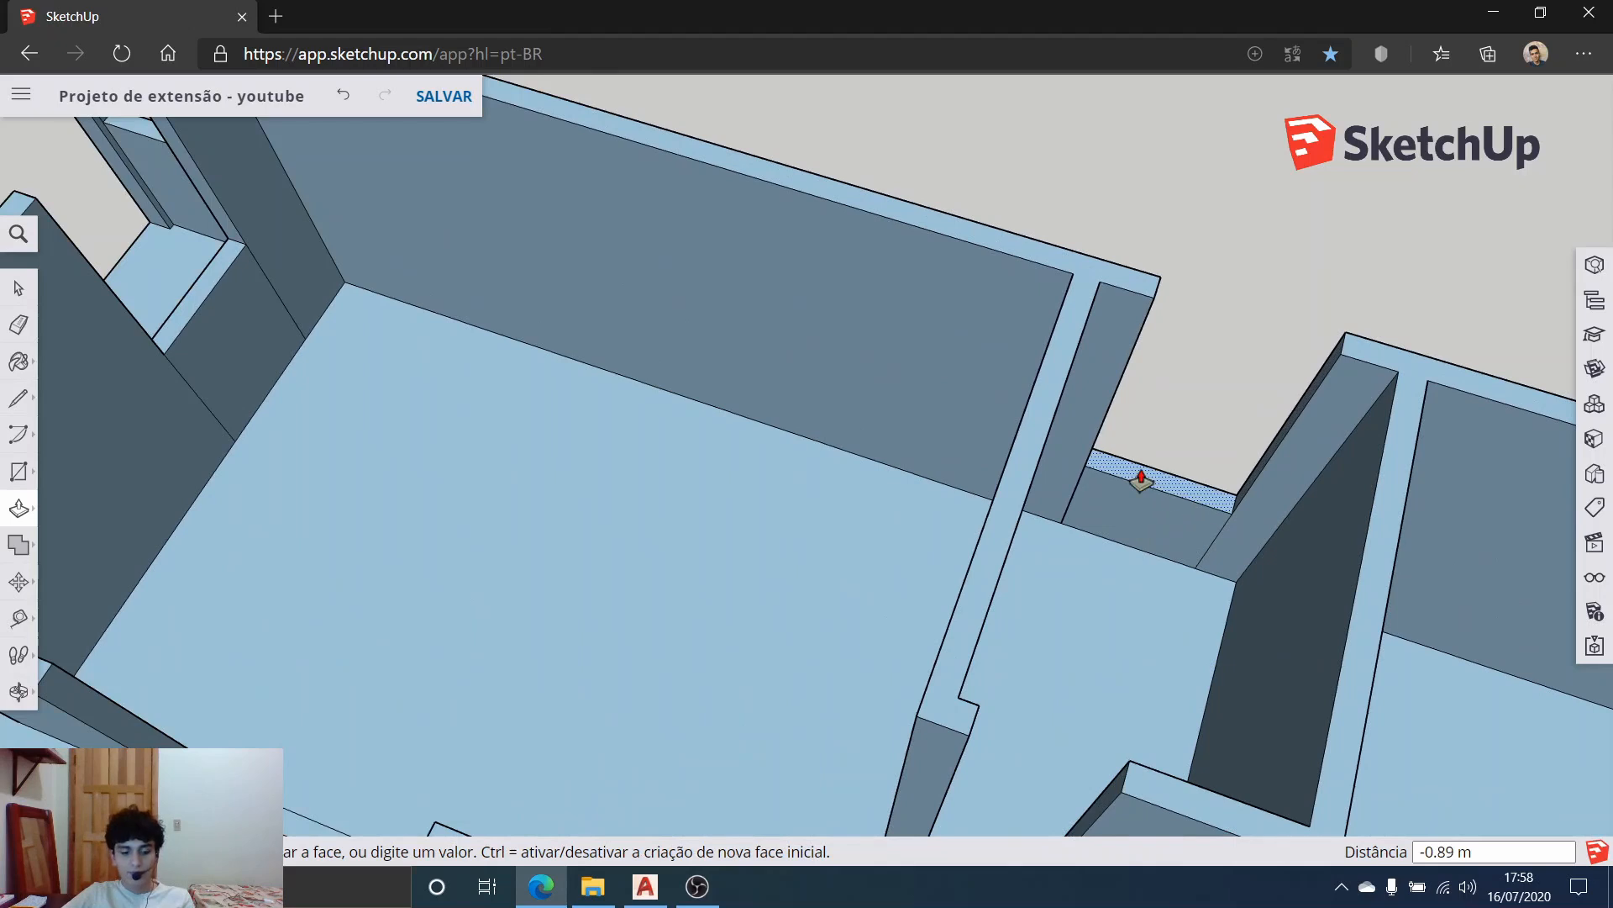
type("1.7")
key("Return")
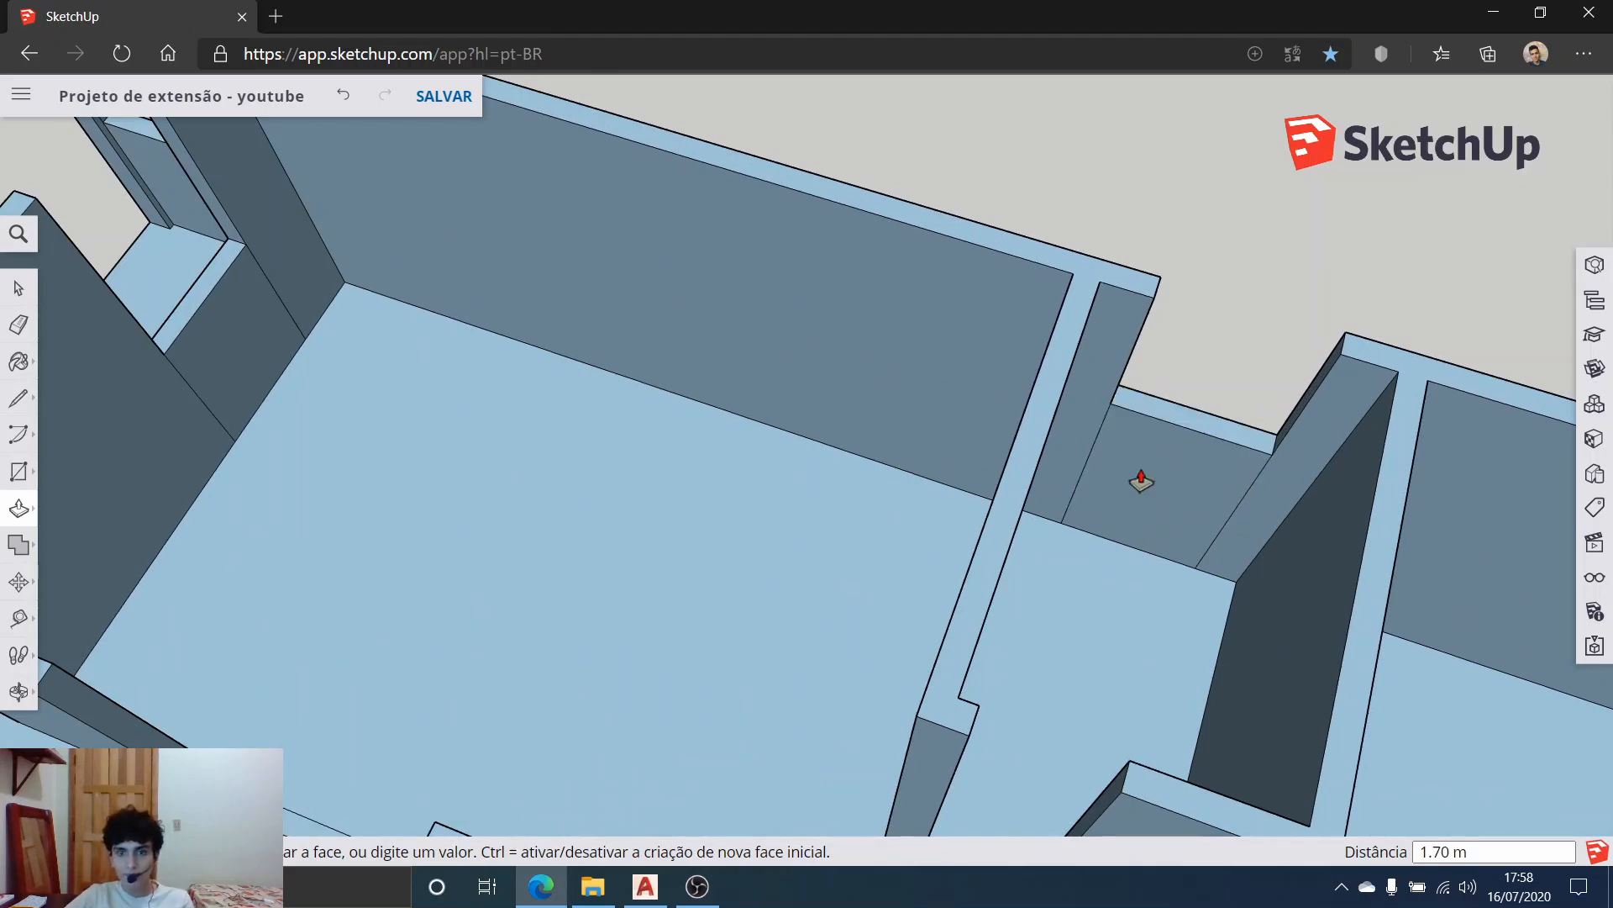
Step: Extrude the sill strip in the right room's front window opening 1 m upward
scroll(1176, 487, "down", 10)
scroll(1210, 624, "up", 10)
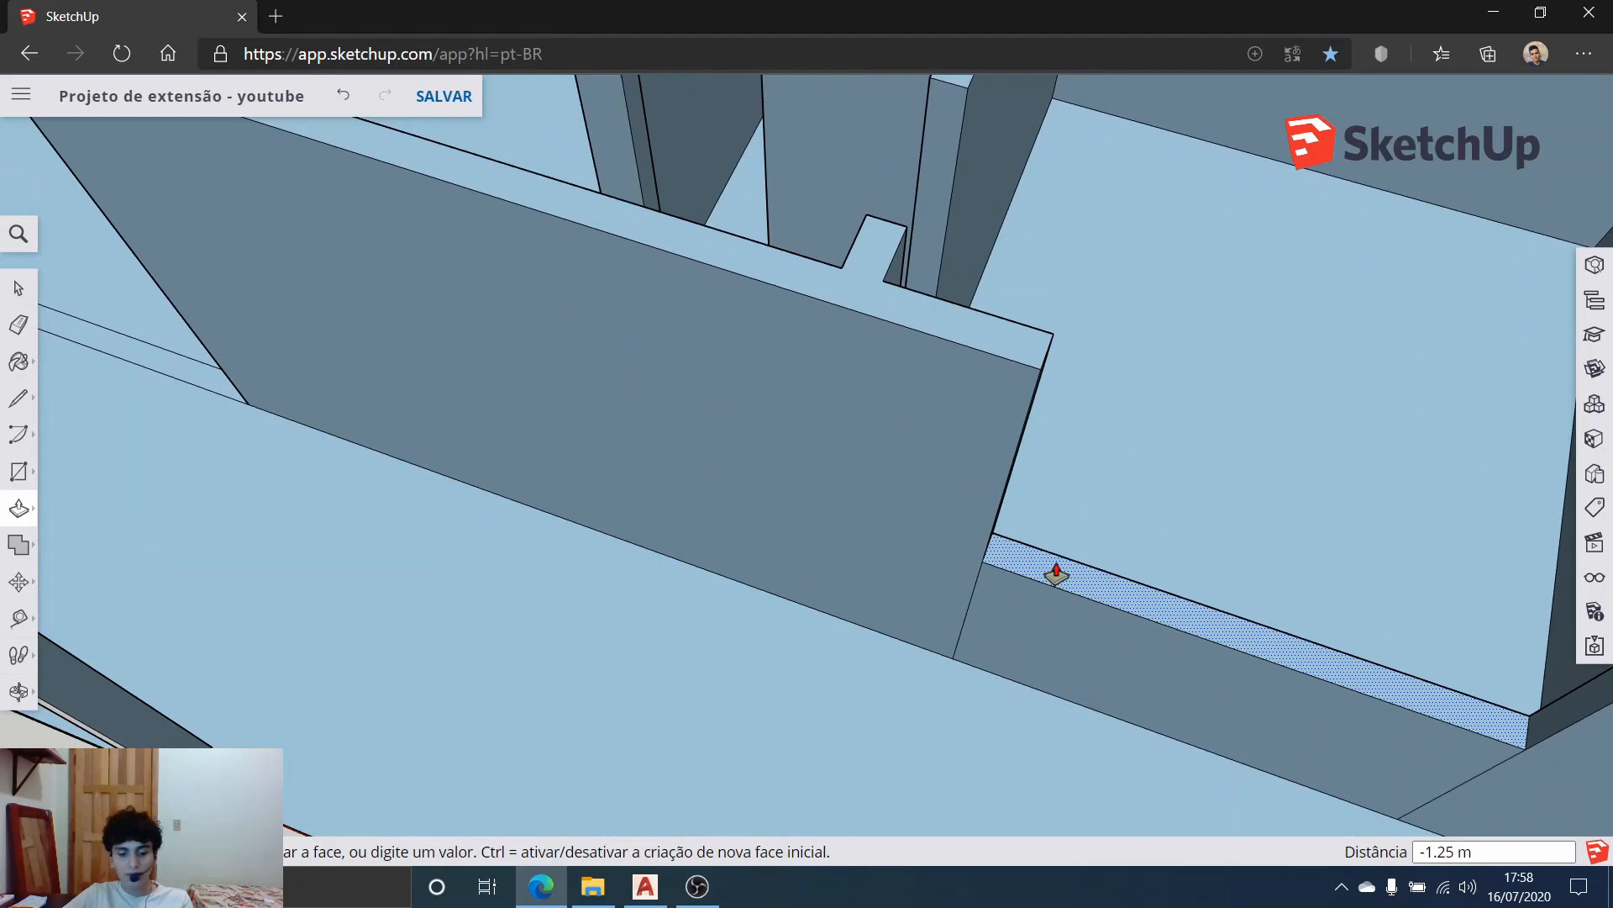
type("1")
key("Return")
scroll(1056, 569, "down", 10)
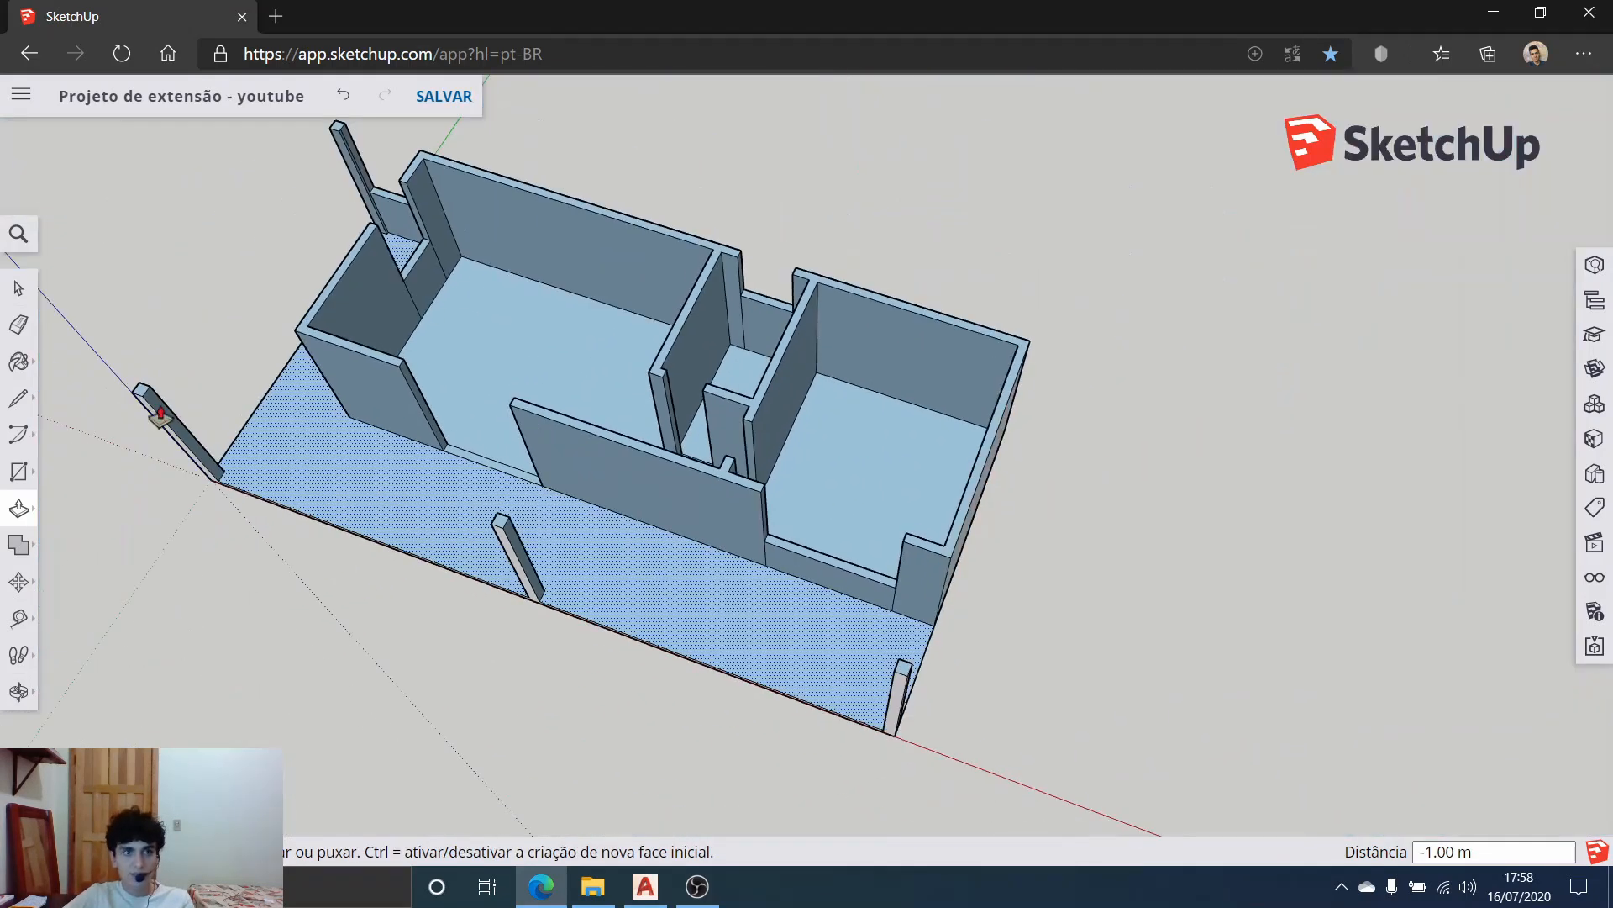
Step: Delete the two vertical seam lines below the right room's front window opening on the outer wall face
left_click(17, 287)
scroll(870, 548, "up", 10)
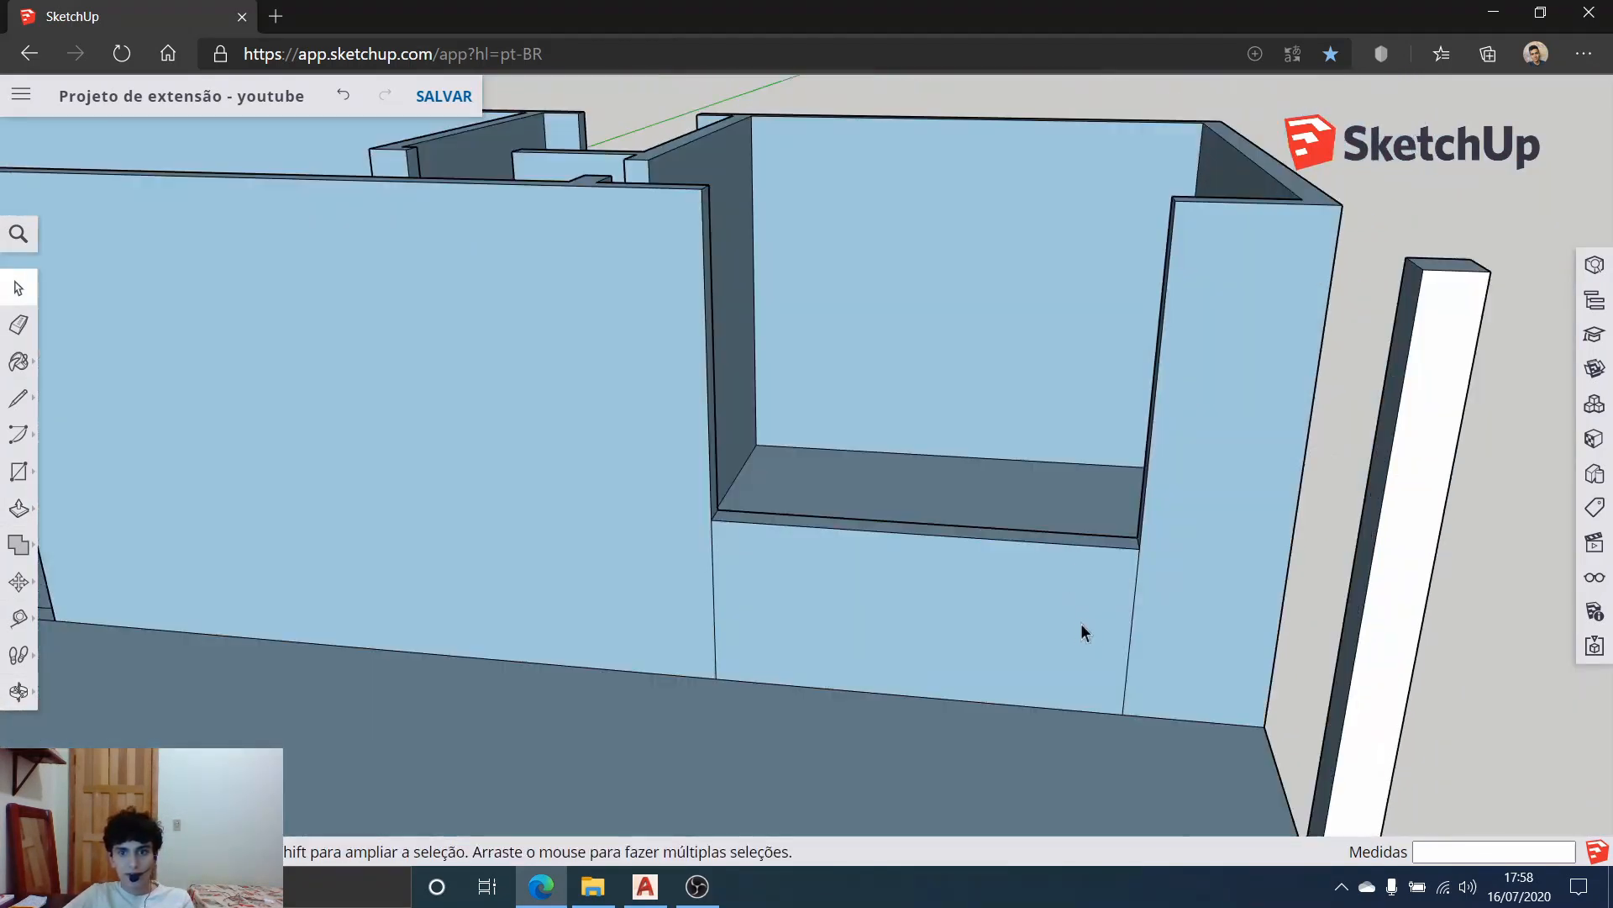
left_click(1133, 597)
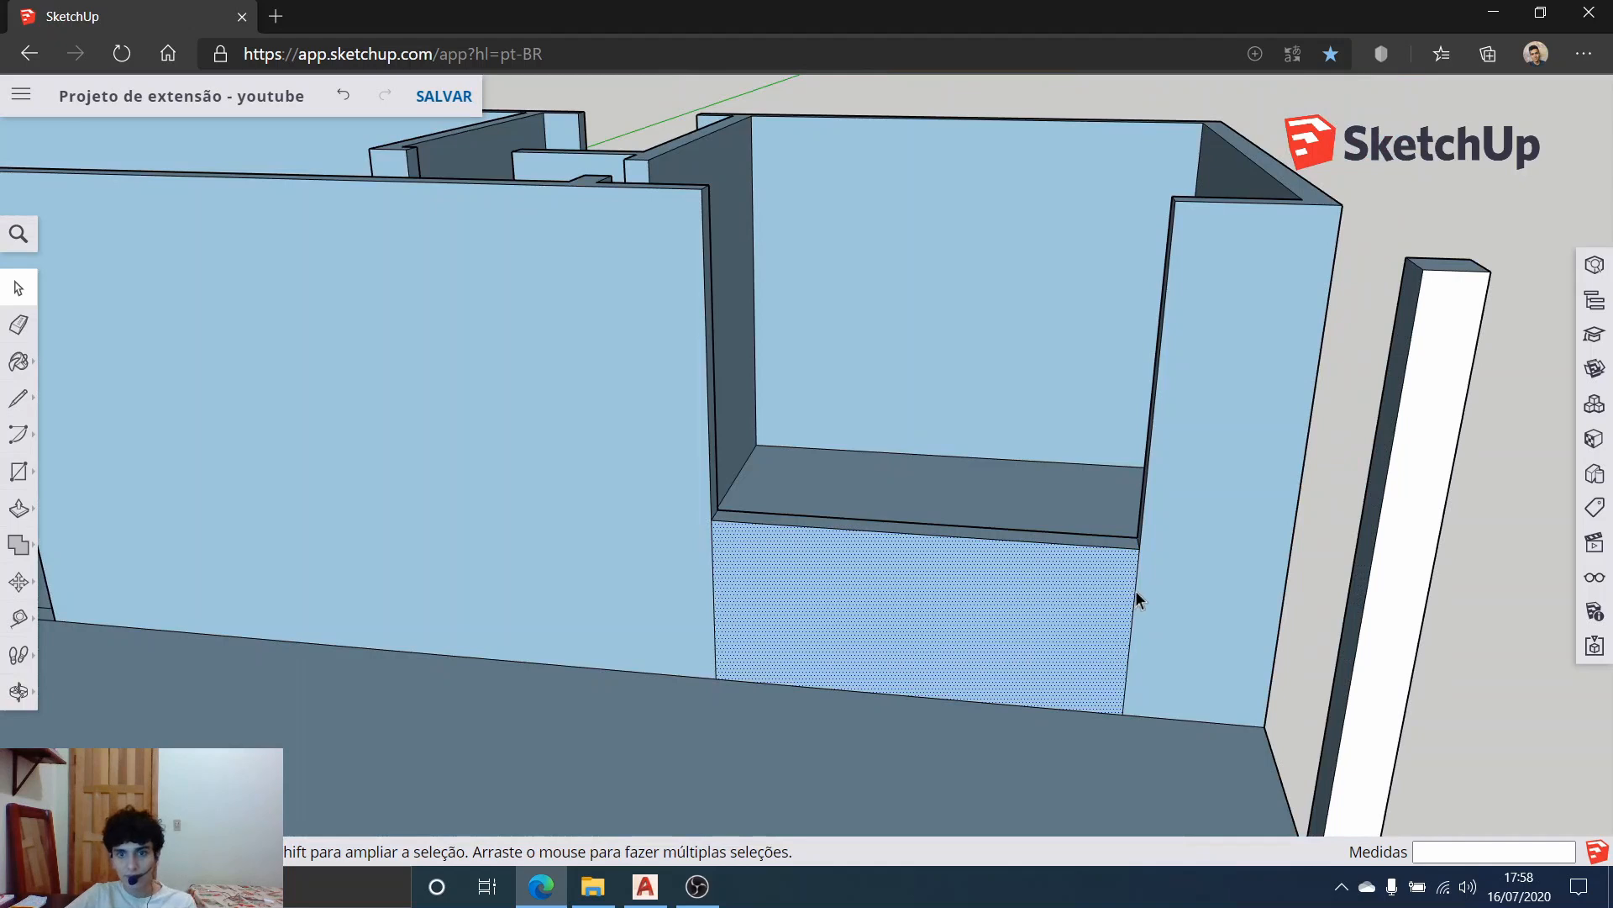
left_click(1136, 597)
key("Delete")
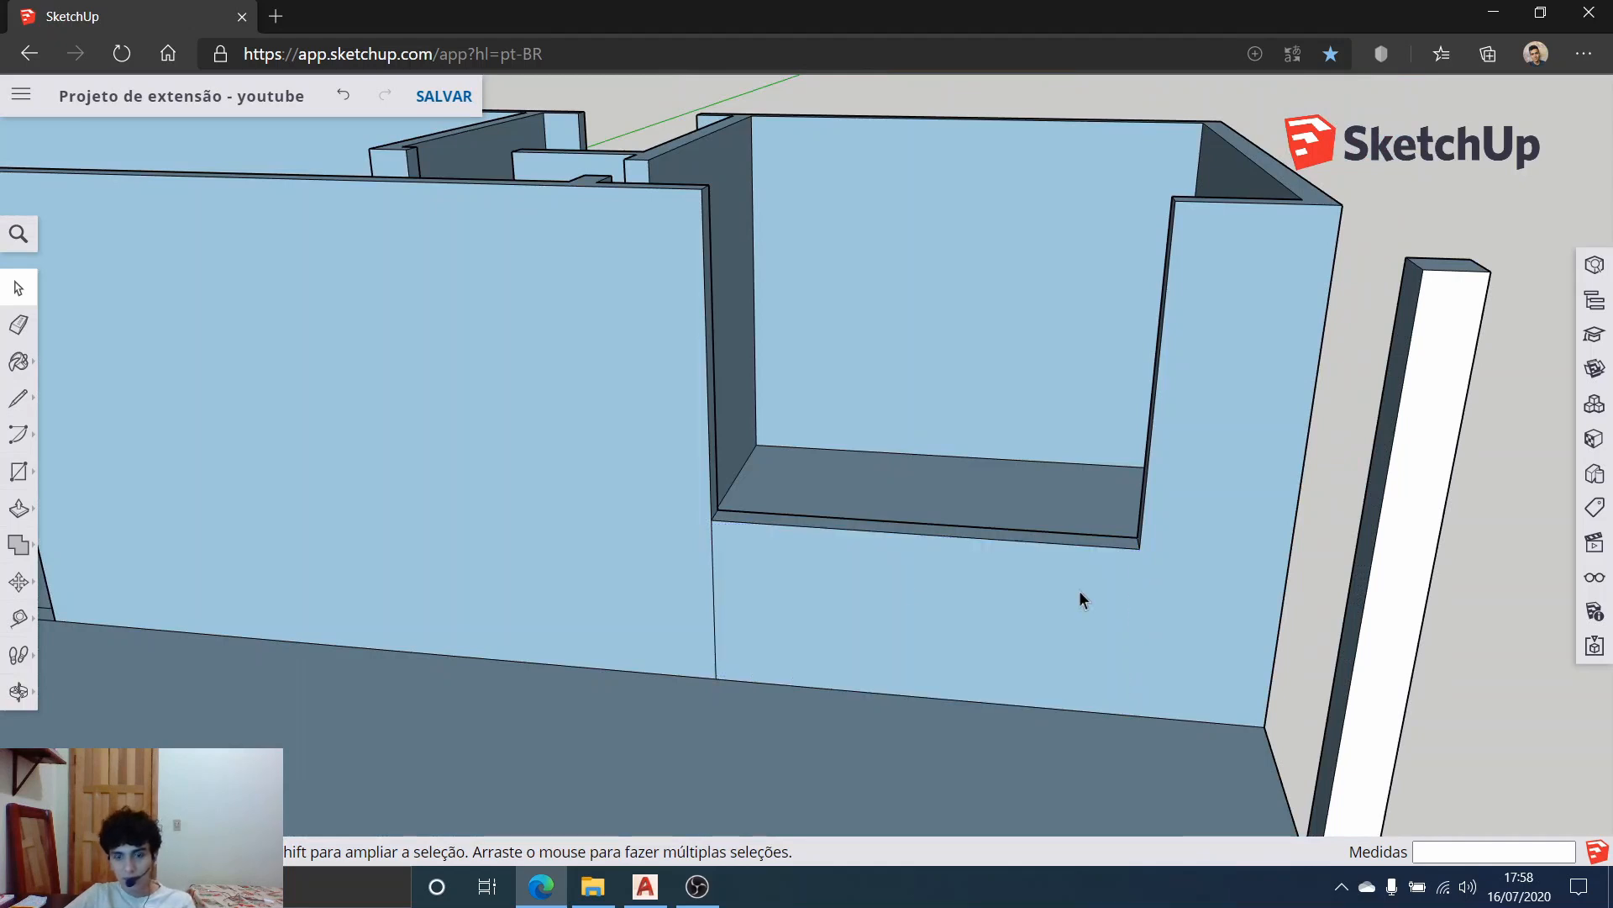
left_click(715, 580)
key("Delete")
Step: Delete the remaining vertical seam line below the right room's front window opening on the inner wall face
middle_click_drag(1127, 359, 502, 462)
middle_click_drag(571, 508, 457, 461)
left_click(454, 458)
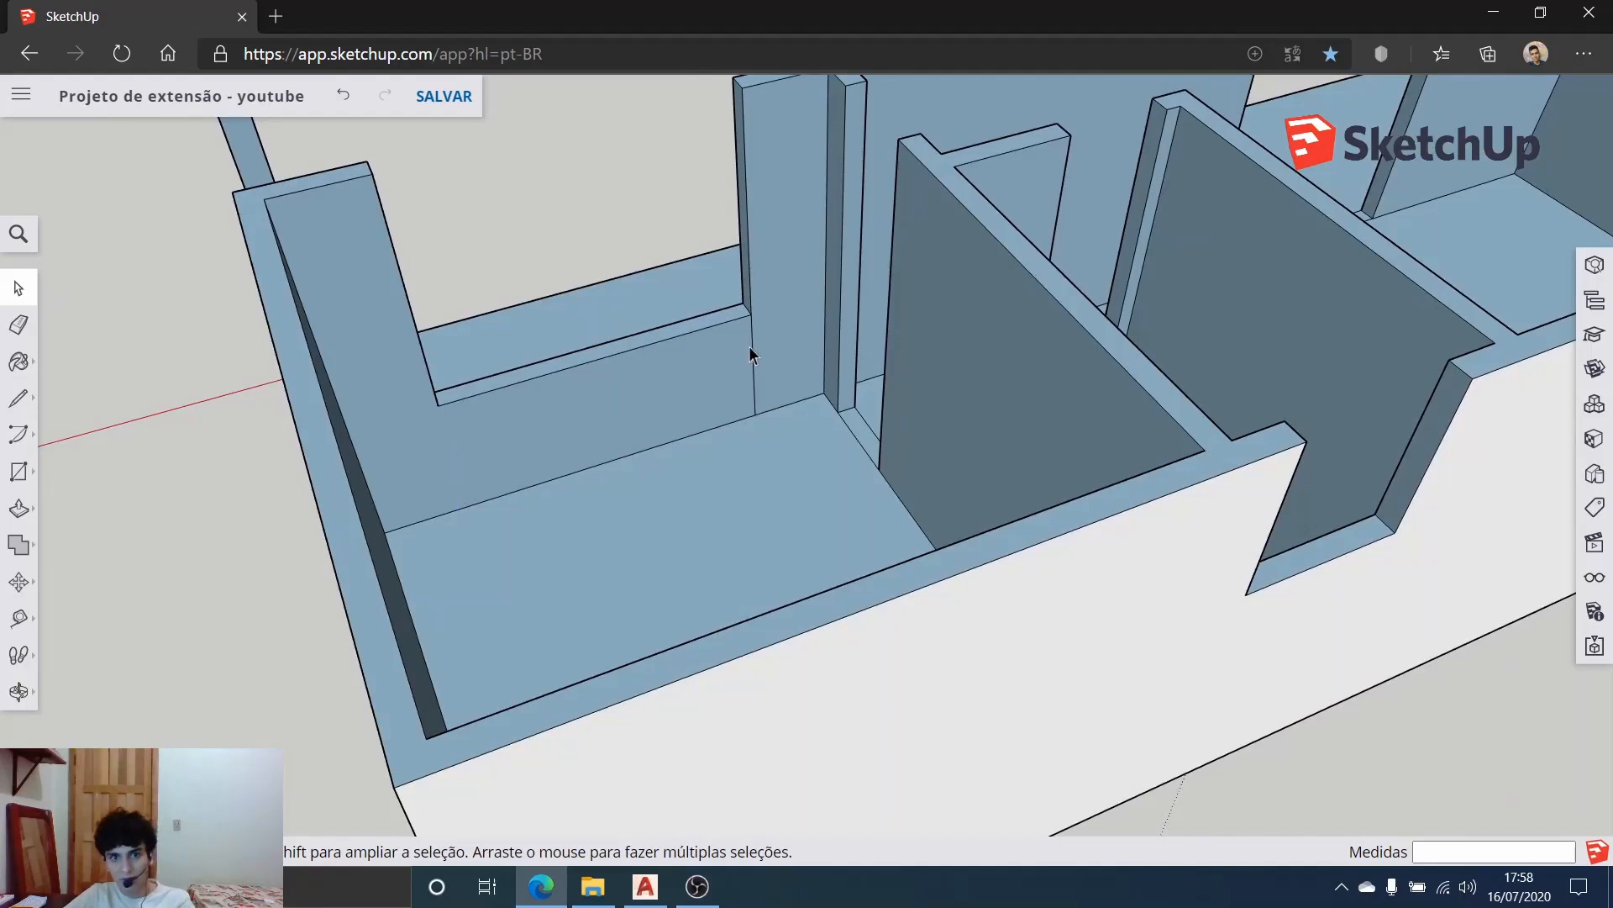
key("Delete")
Step: Delete the two vertical seam lines below the bathroom's rear window opening on the inner wall face
scroll(765, 357, "down", 3)
middle_click_drag(767, 363, 1168, 304)
scroll(526, 227, "up", 8)
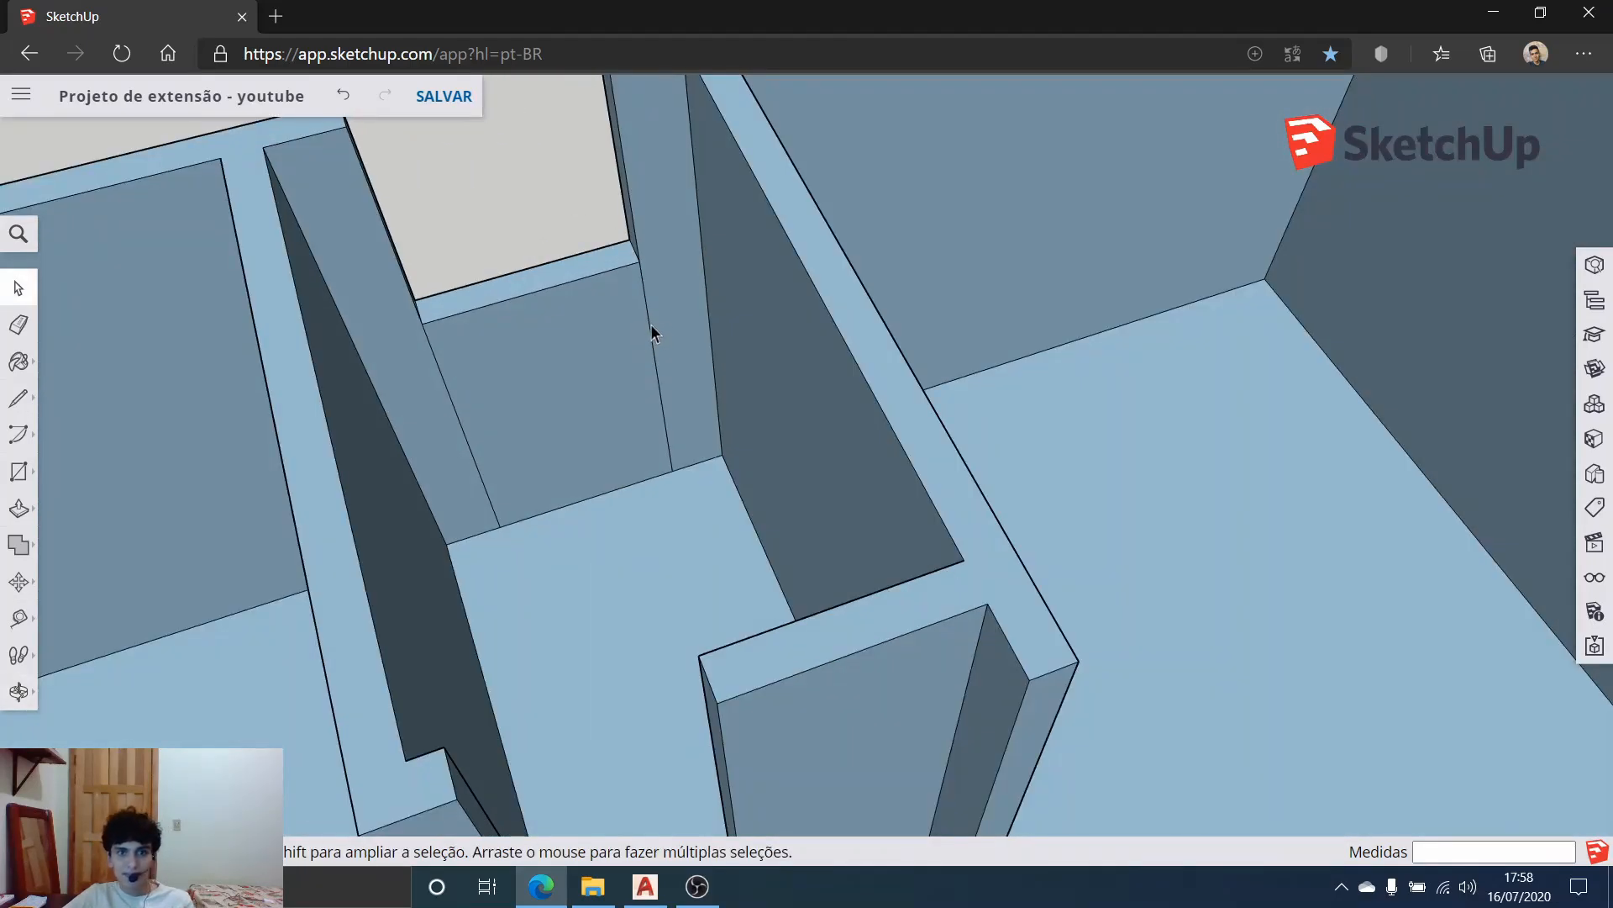
left_click(652, 329)
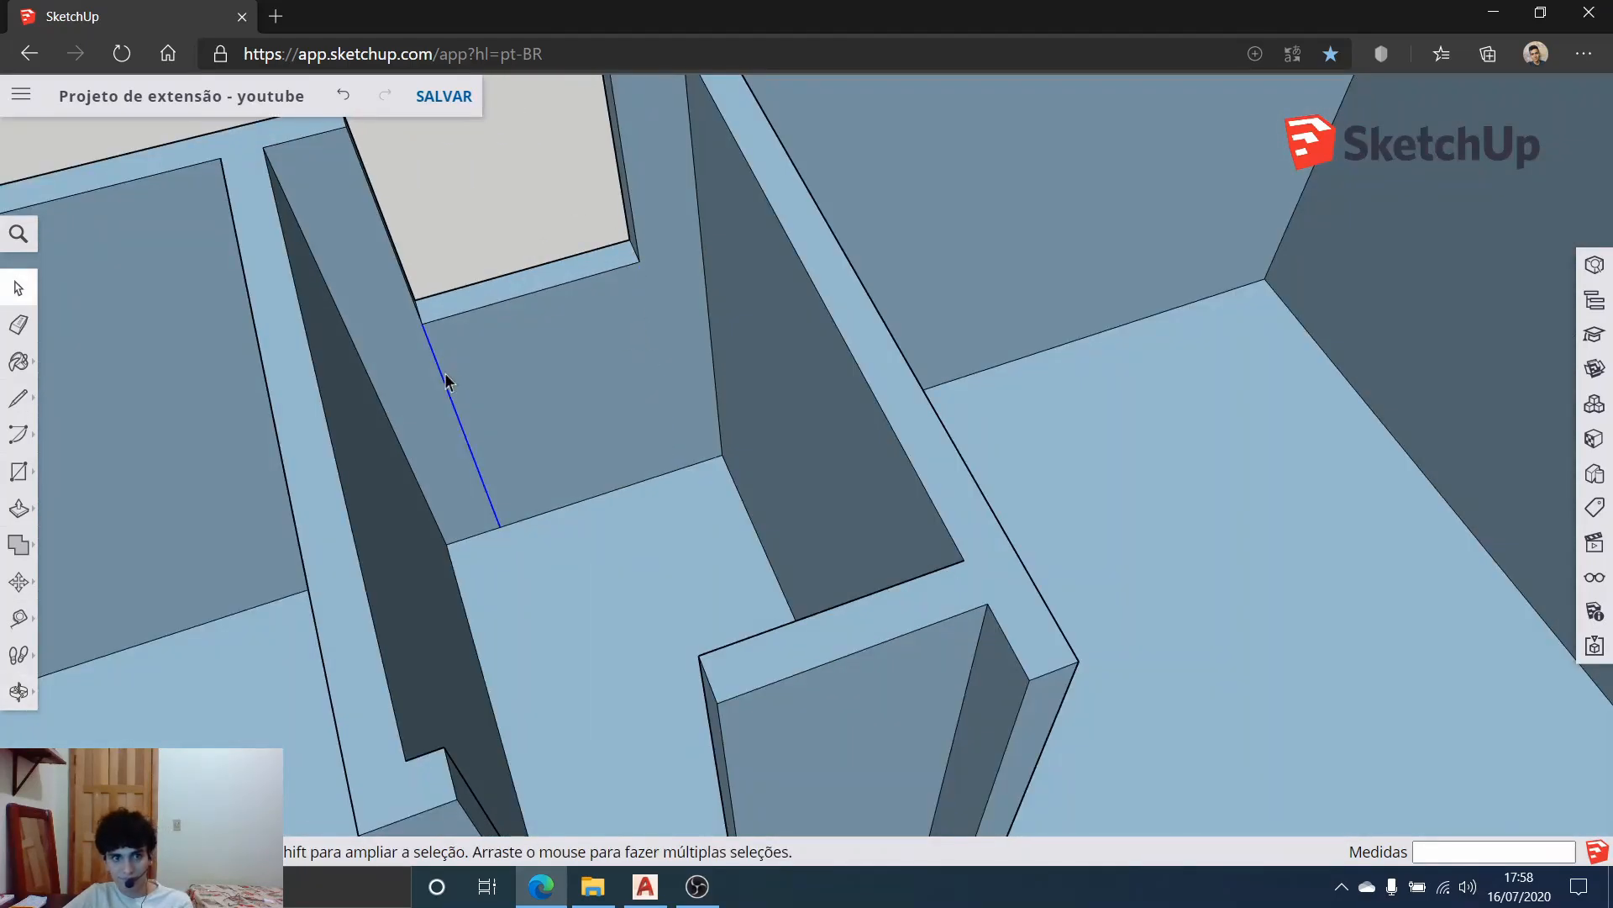
key("Delete")
Step: Delete the vertical seam lines on the large room's inner wall face below the left side wall opening
scroll(446, 374, "down", 10)
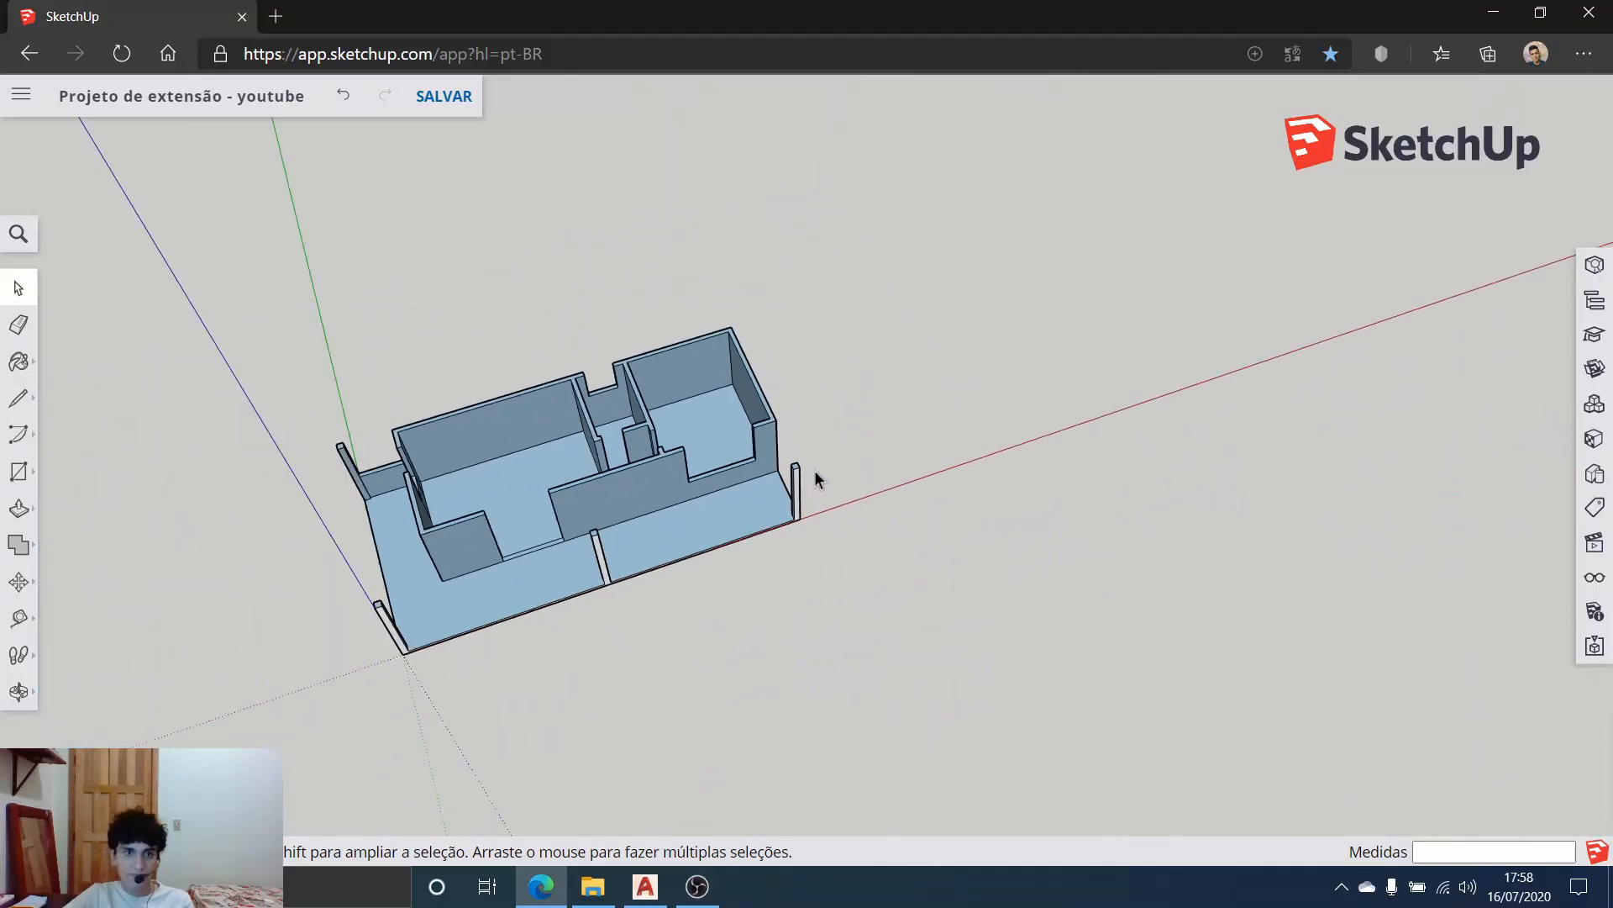
middle_click_drag(815, 472, 371, 469)
scroll(346, 418, "up", 9)
middle_click_drag(958, 390, 956, 461)
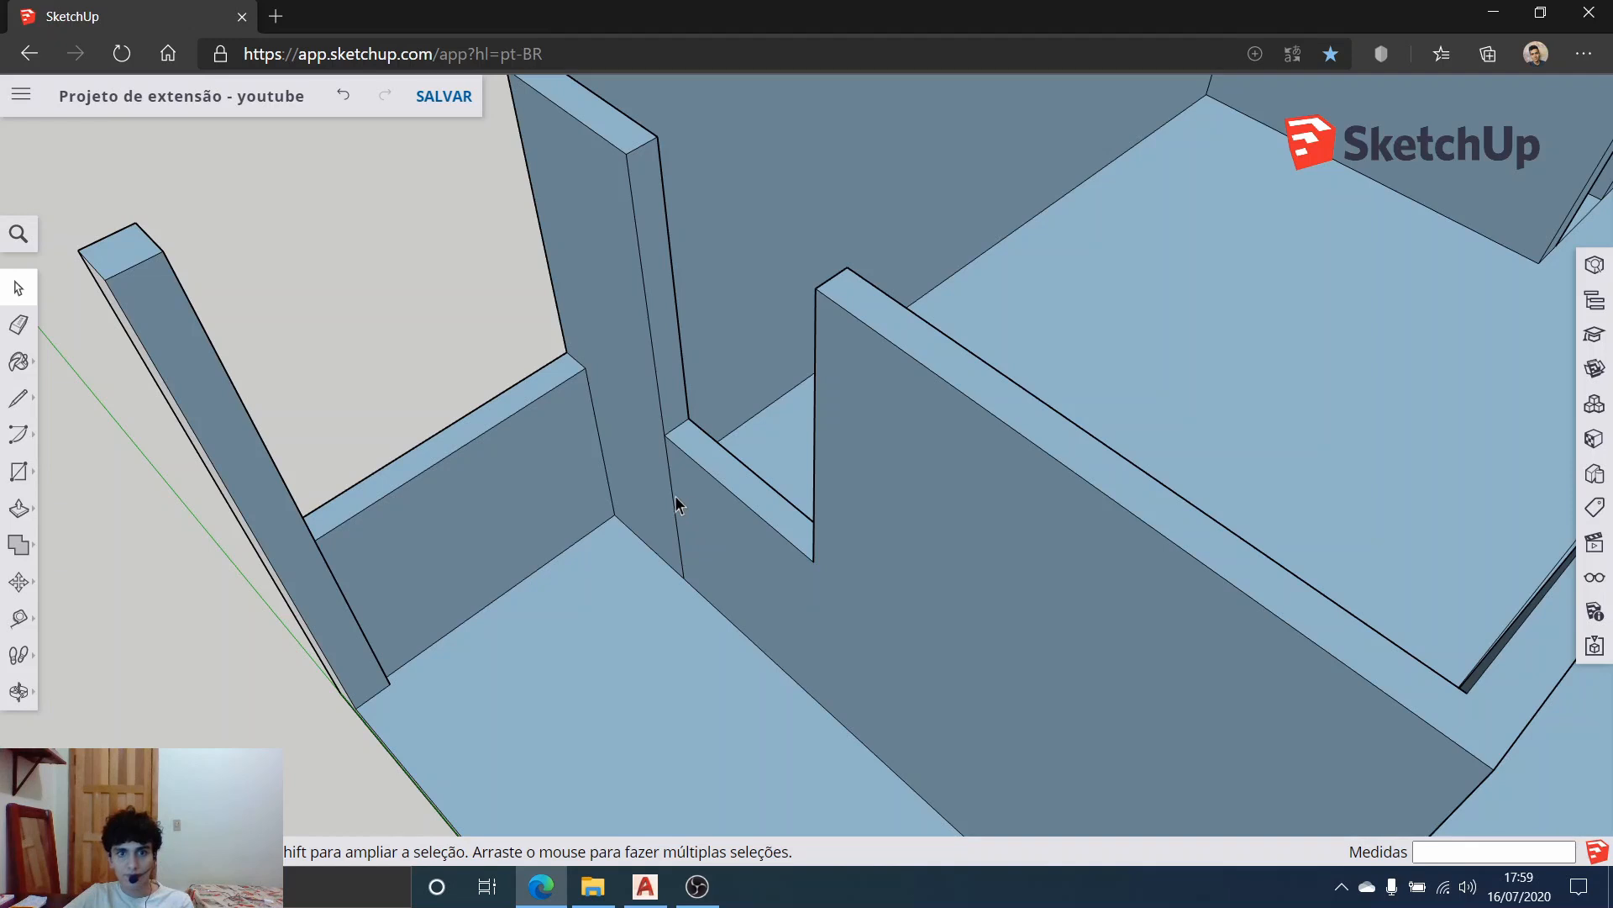
middle_click_drag(673, 505, 773, 442)
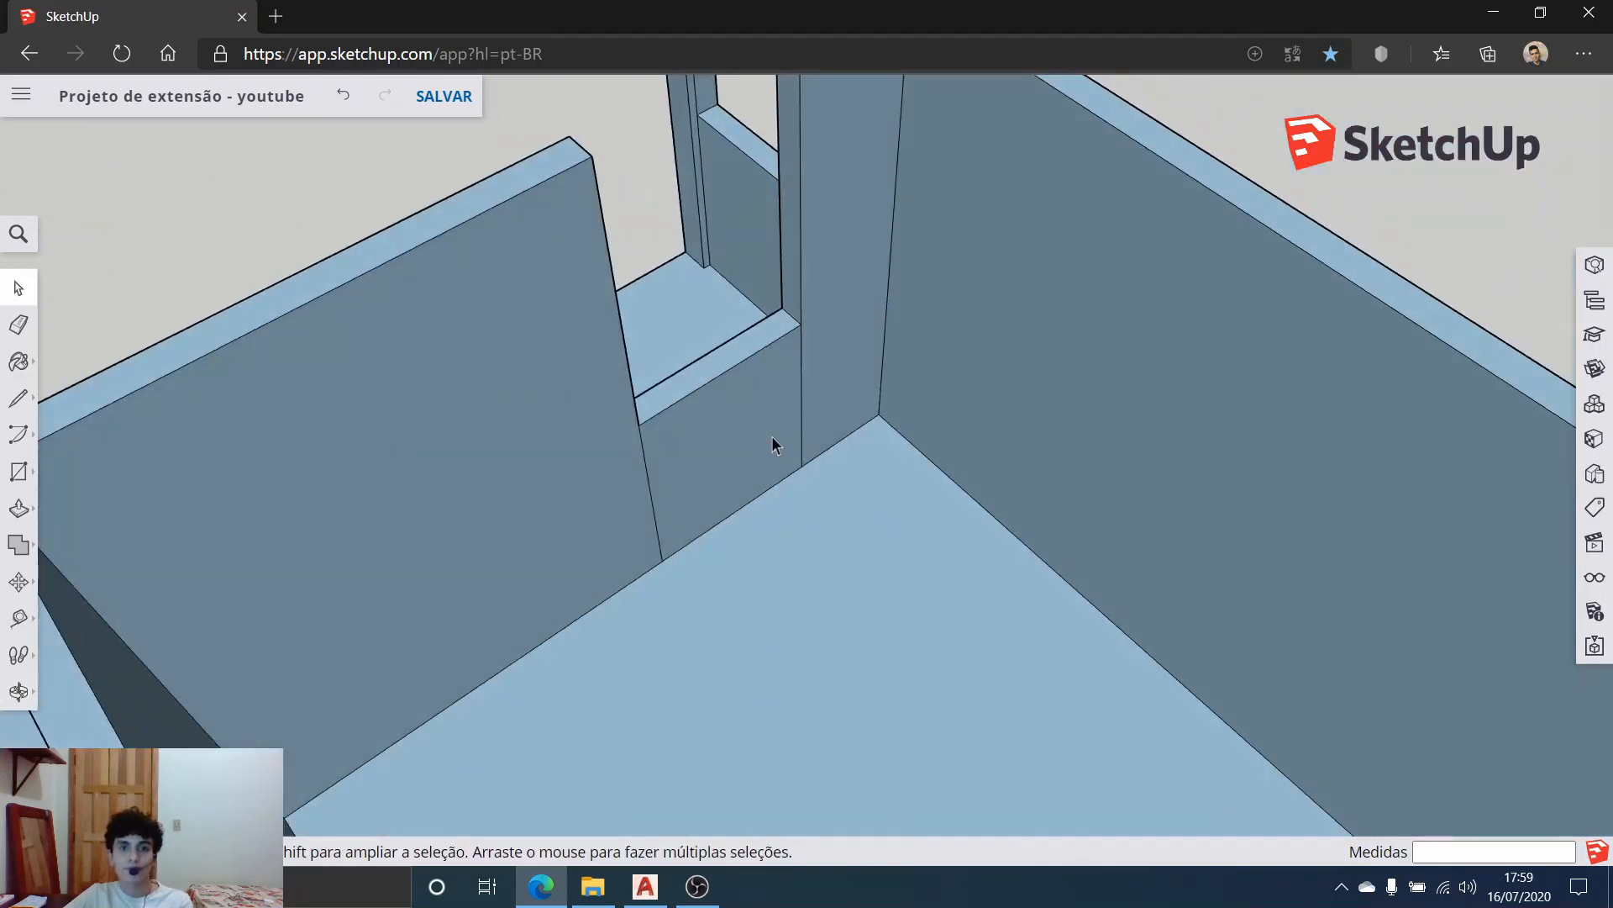
left_click(804, 416)
left_click(800, 420)
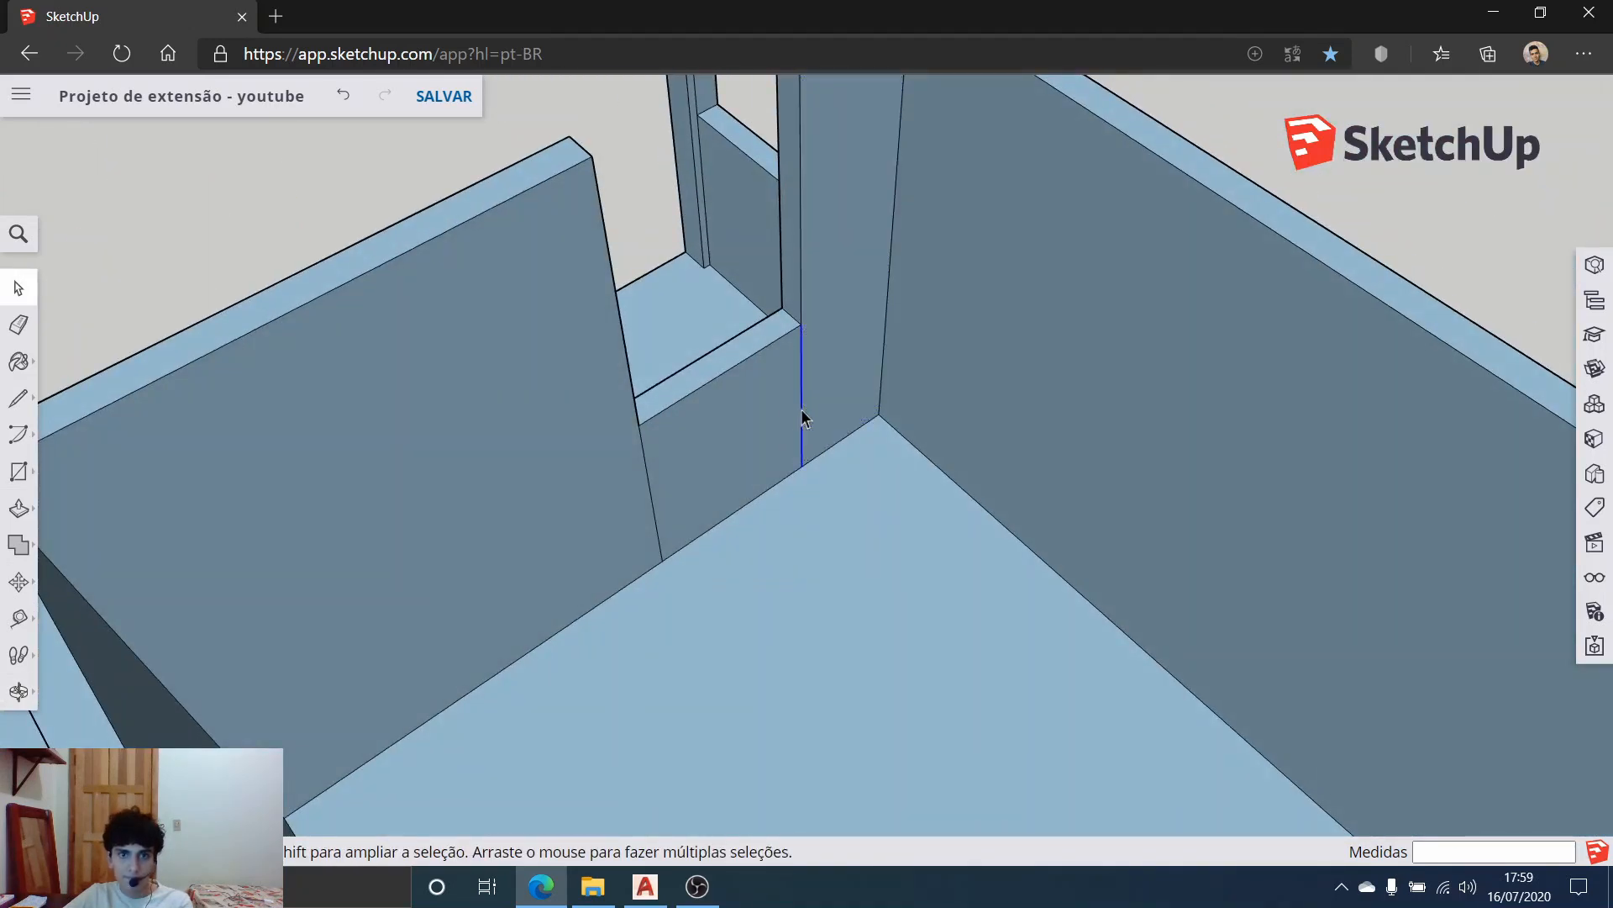
key("Delete")
Step: Examine the raised walls, sills and porch columns from the front and from the left side of the house
scroll(649, 485, "down", 10)
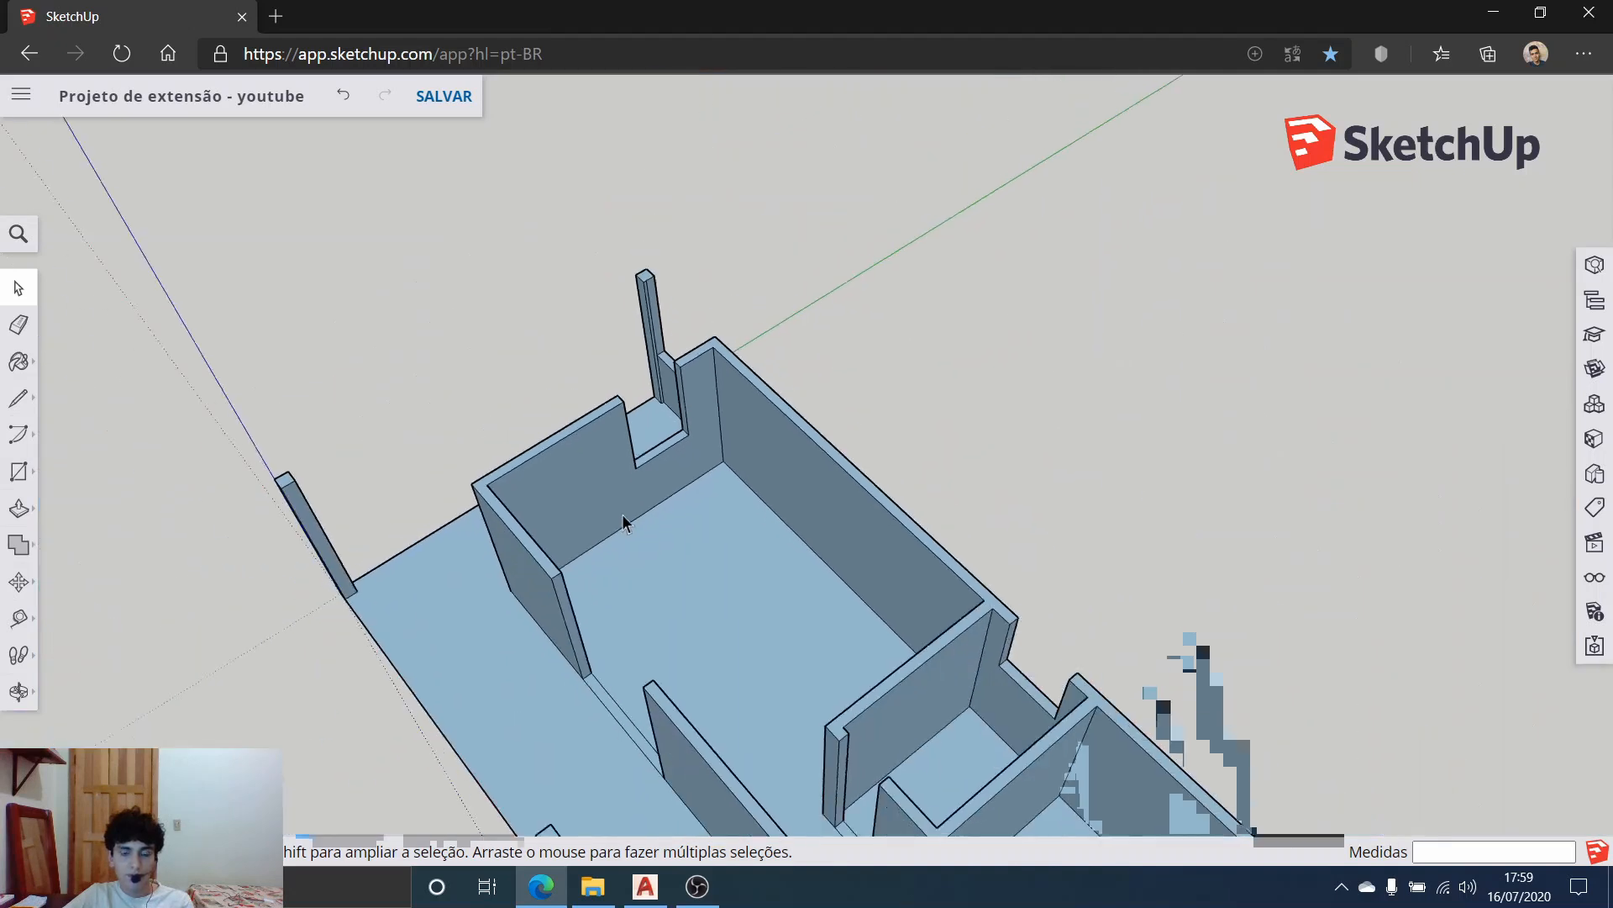
middle_click_drag(622, 521, 995, 296)
scroll(718, 664, "up", 5)
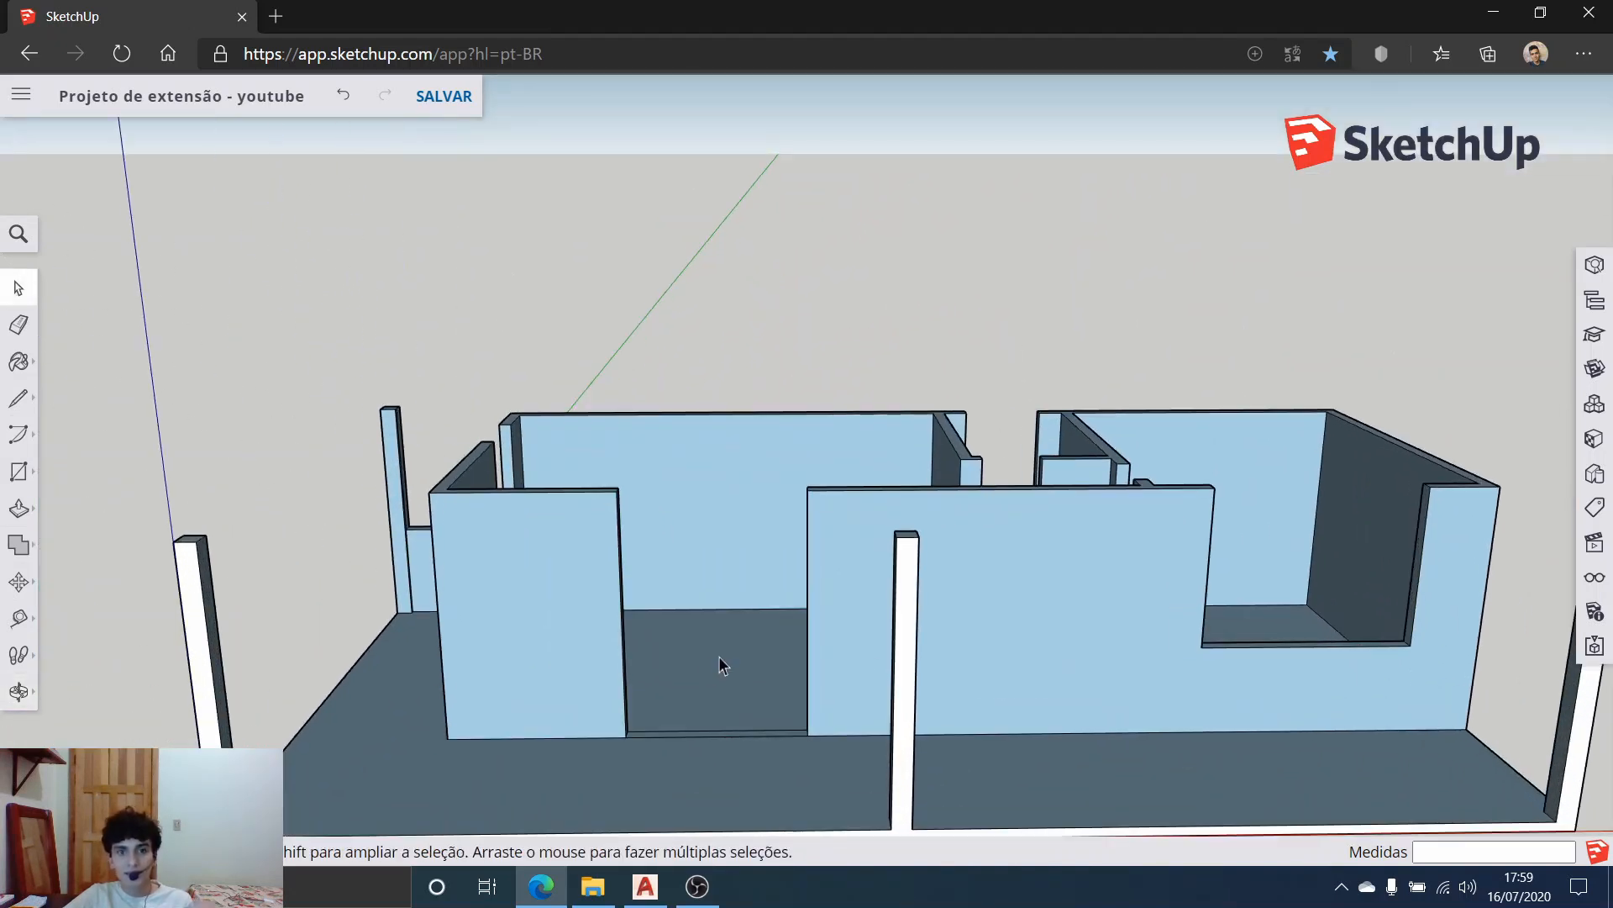
scroll(856, 632, "down", 2)
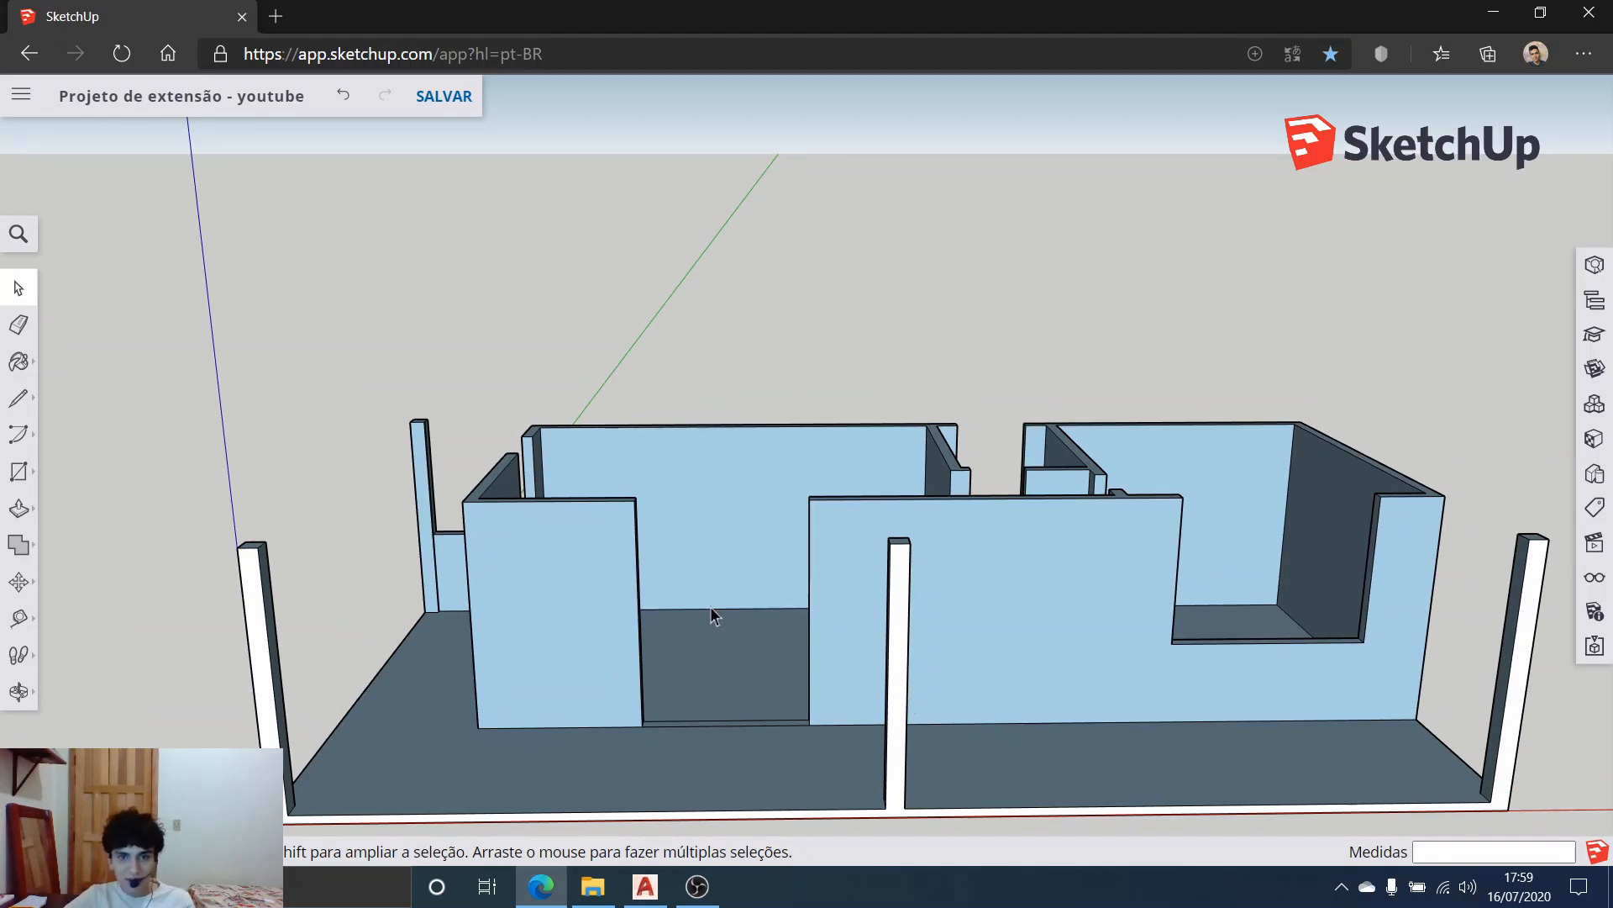
scroll(678, 589, "up", 3)
scroll(452, 533, "up", 2)
middle_click_drag(452, 533, 847, 462)
scroll(1012, 435, "up", 5)
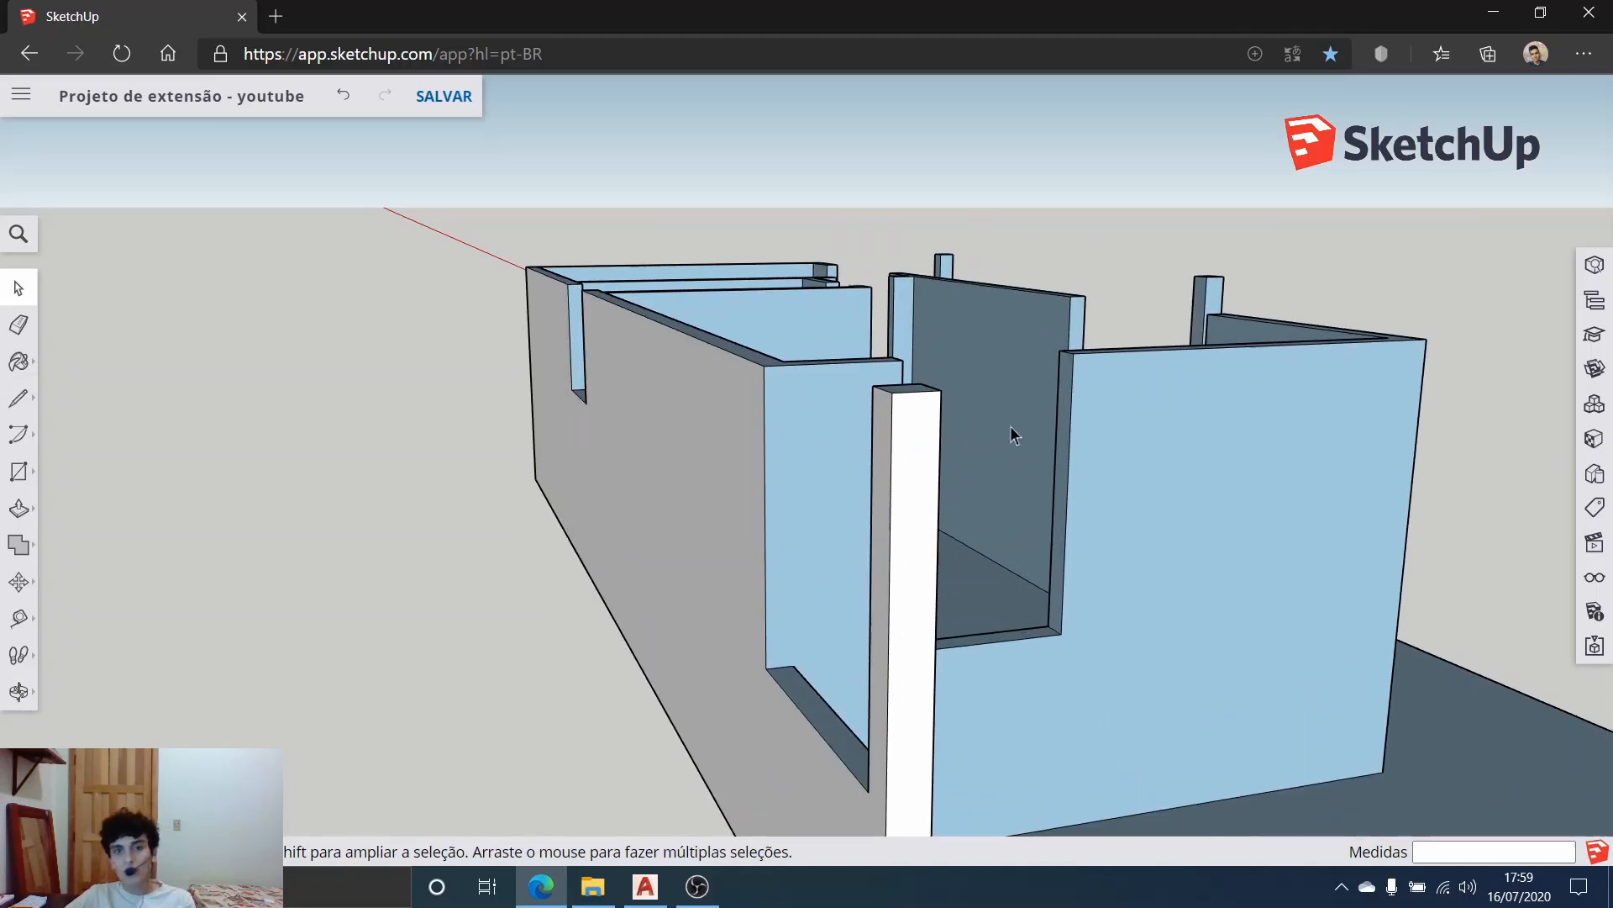
scroll(910, 180, "down", 8)
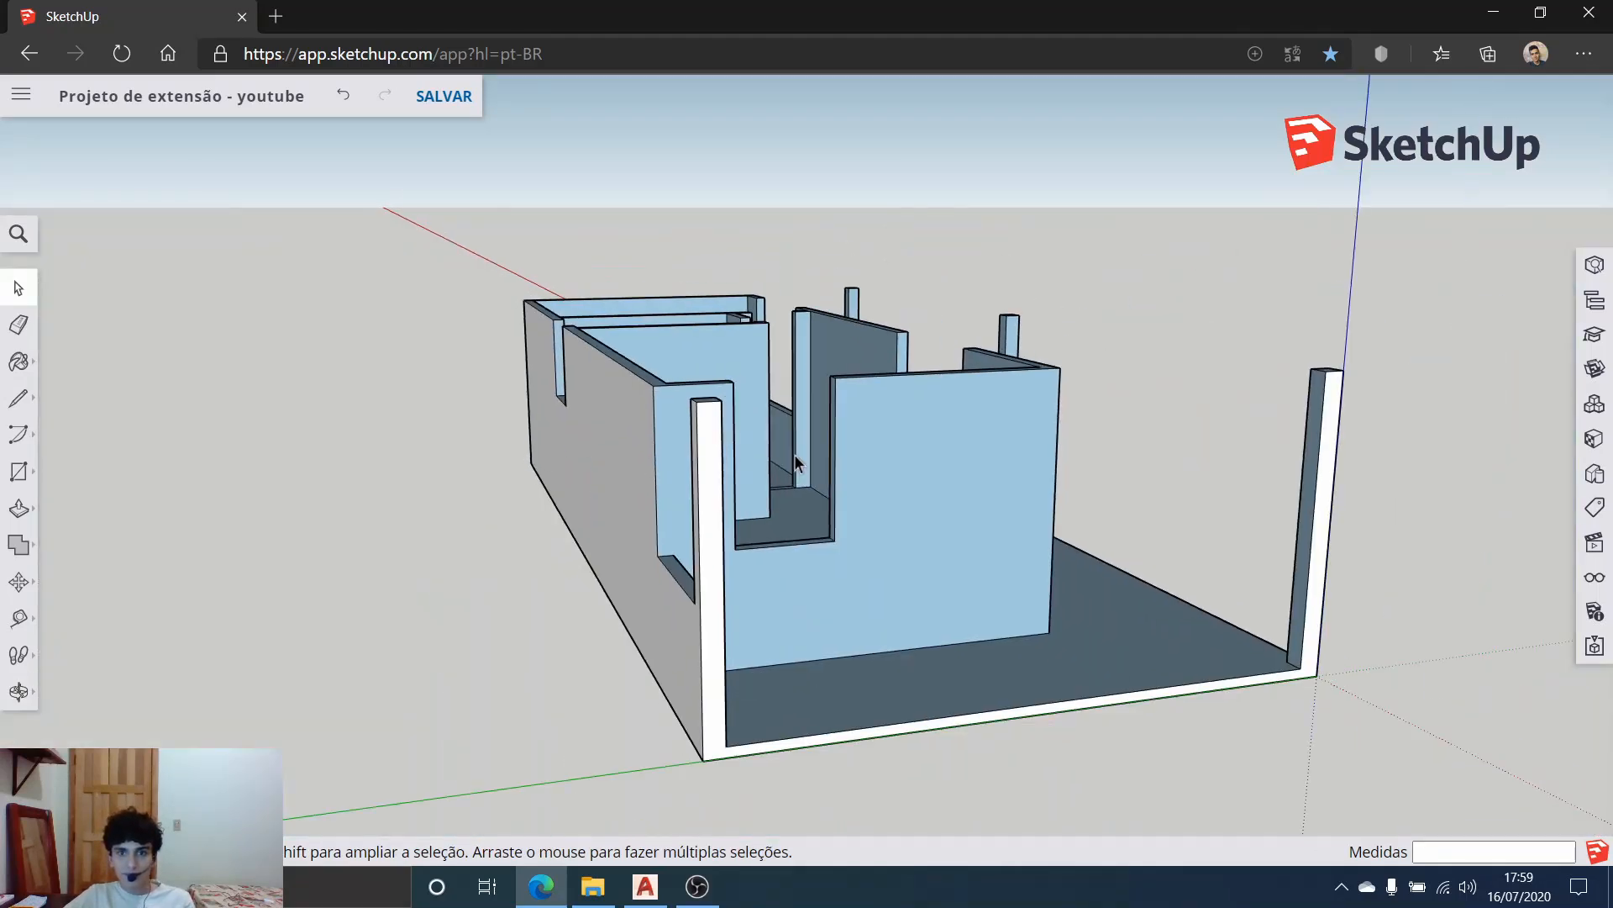
middle_click_drag(794, 454, 1187, 540)
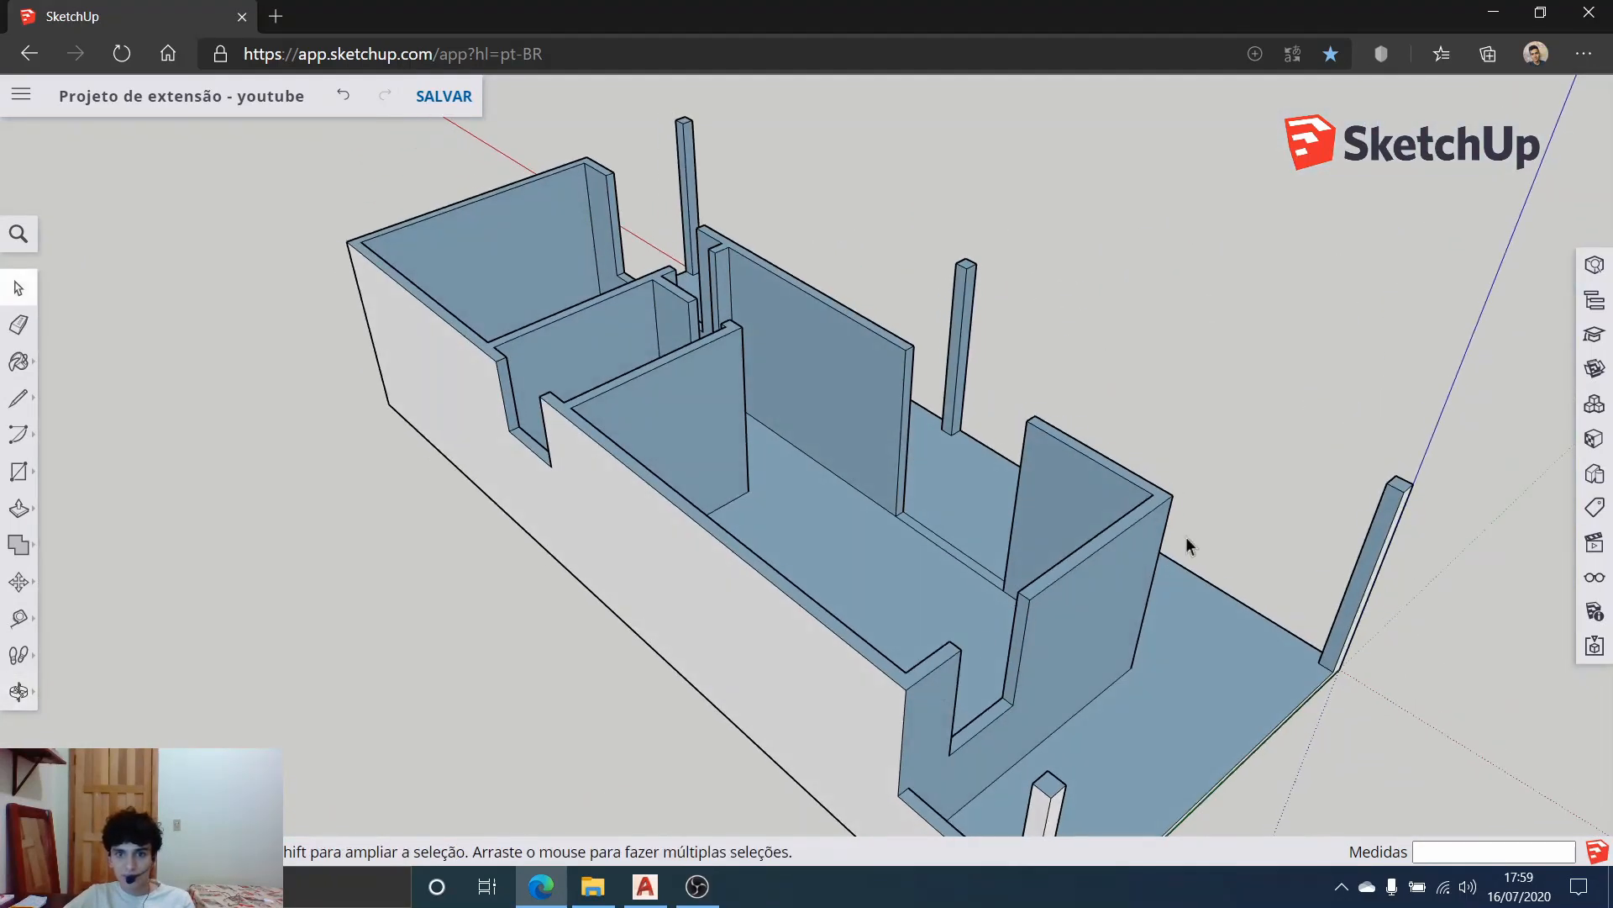
Step: Measure the height of the front jamb in the large room's left side wall opening, from the sill to the wall top
scroll(1096, 573, "up", 6)
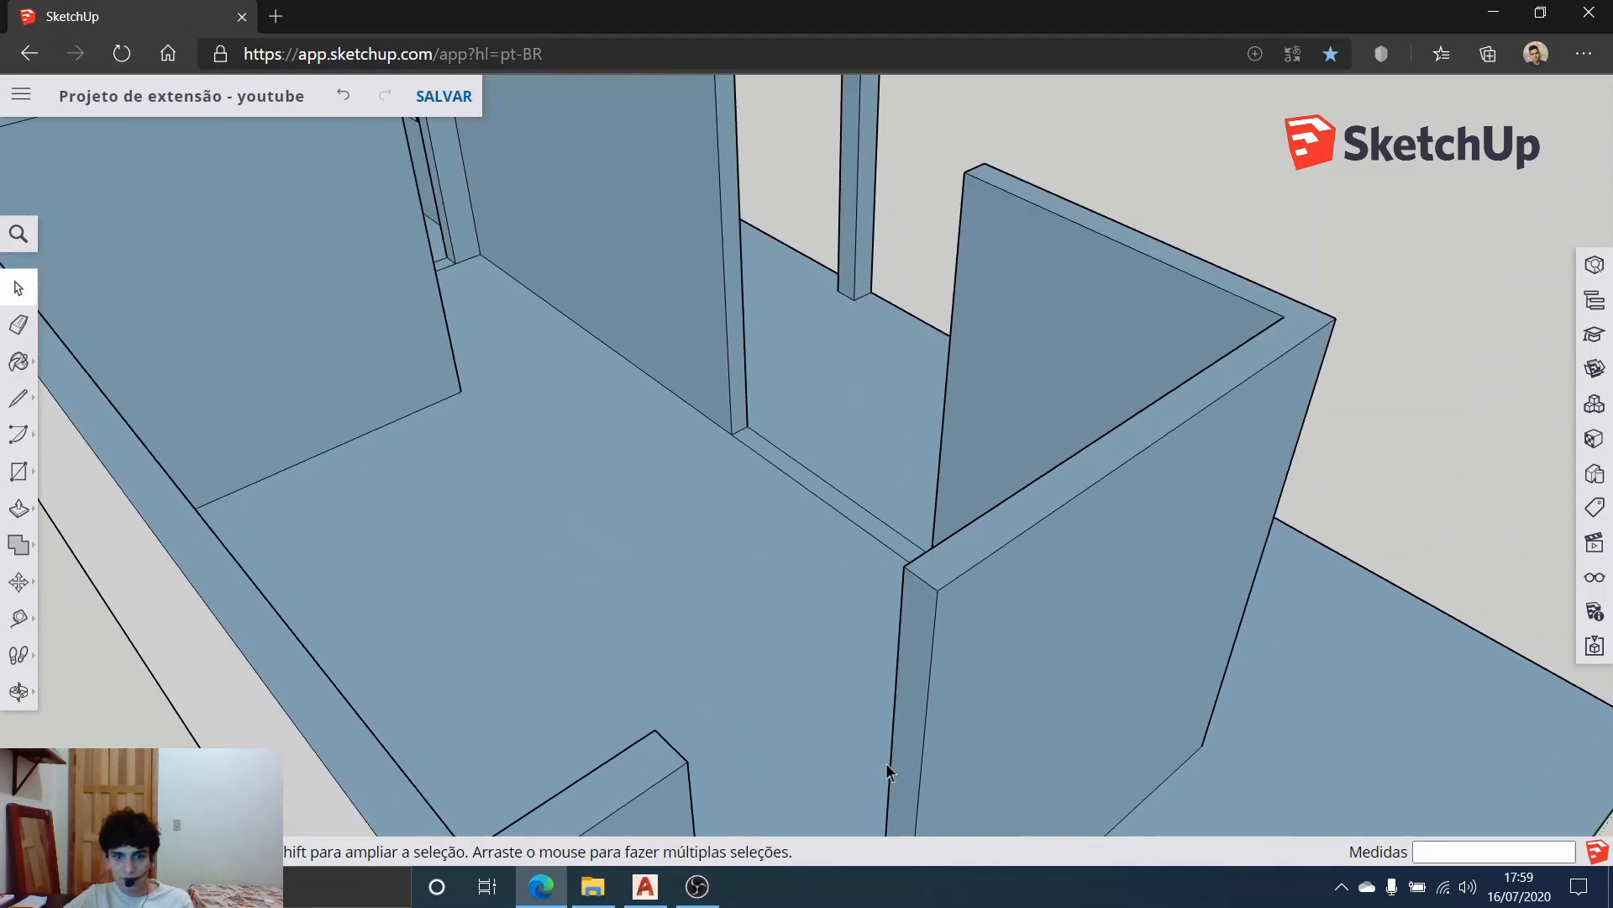
middle_click_drag(903, 697, 951, 571)
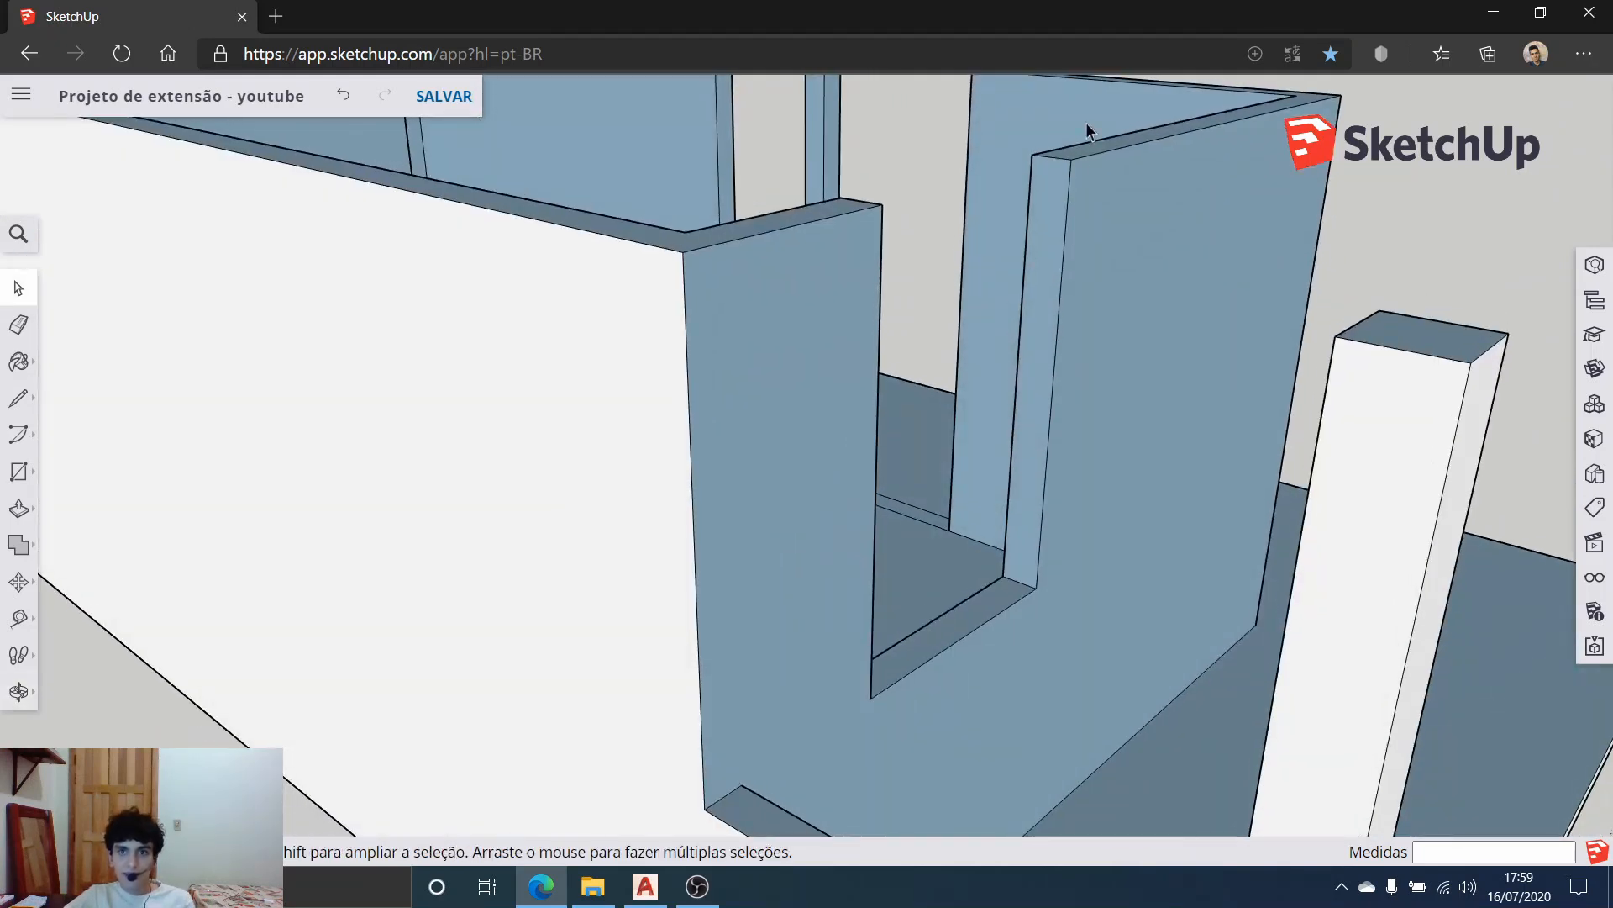
scroll(908, 303, "up", 2)
middle_click_drag(977, 294, 1005, 603)
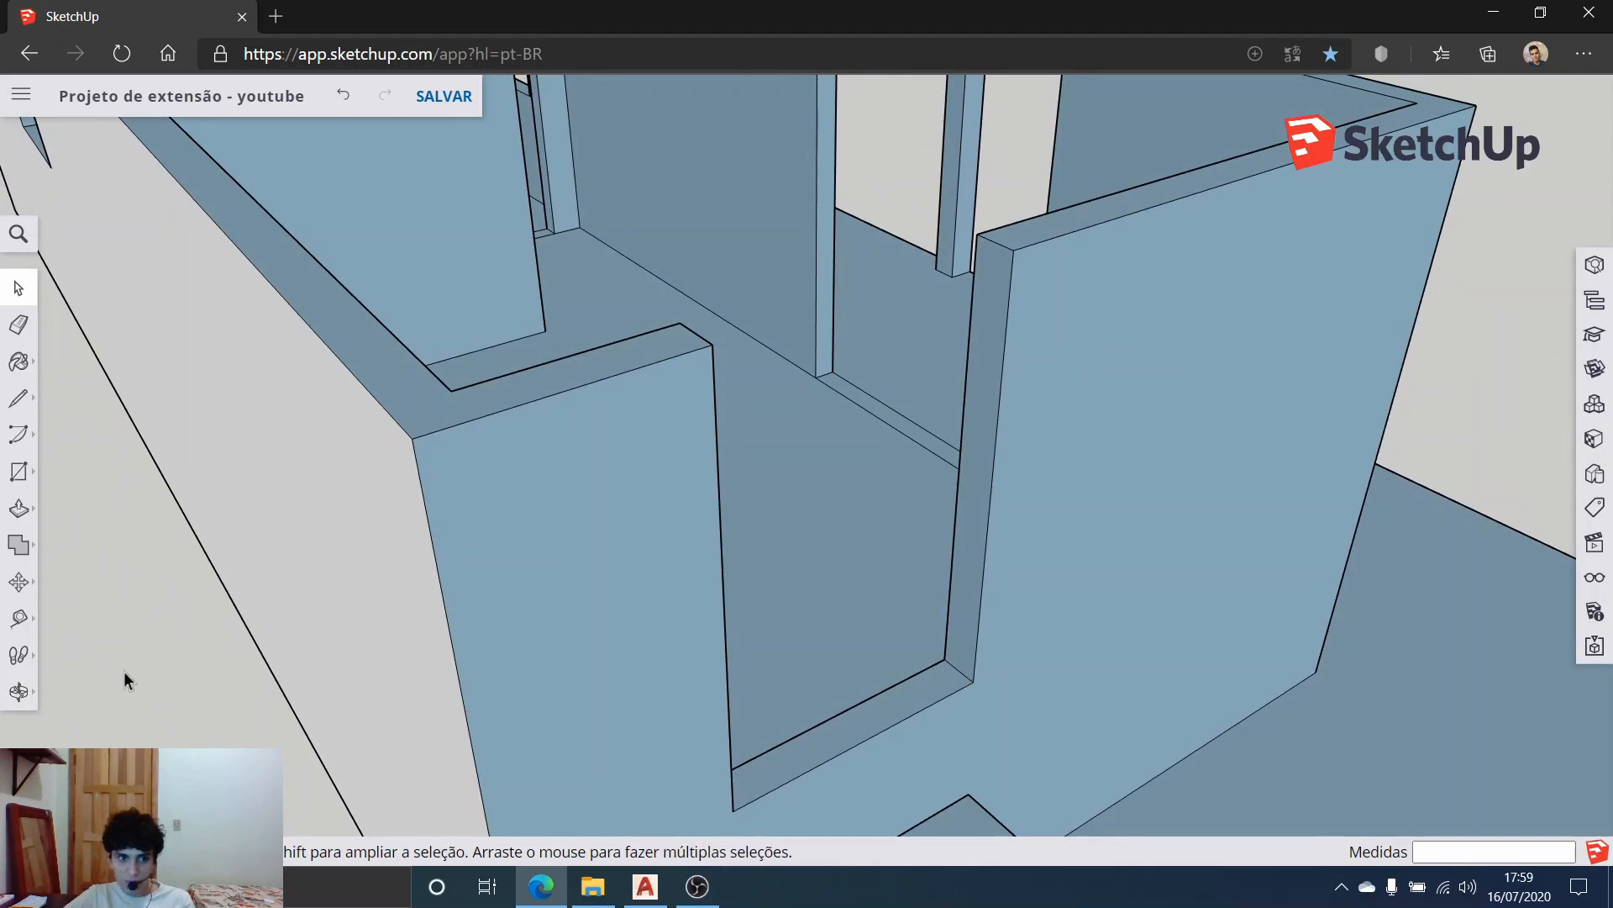
left_click(7, 624)
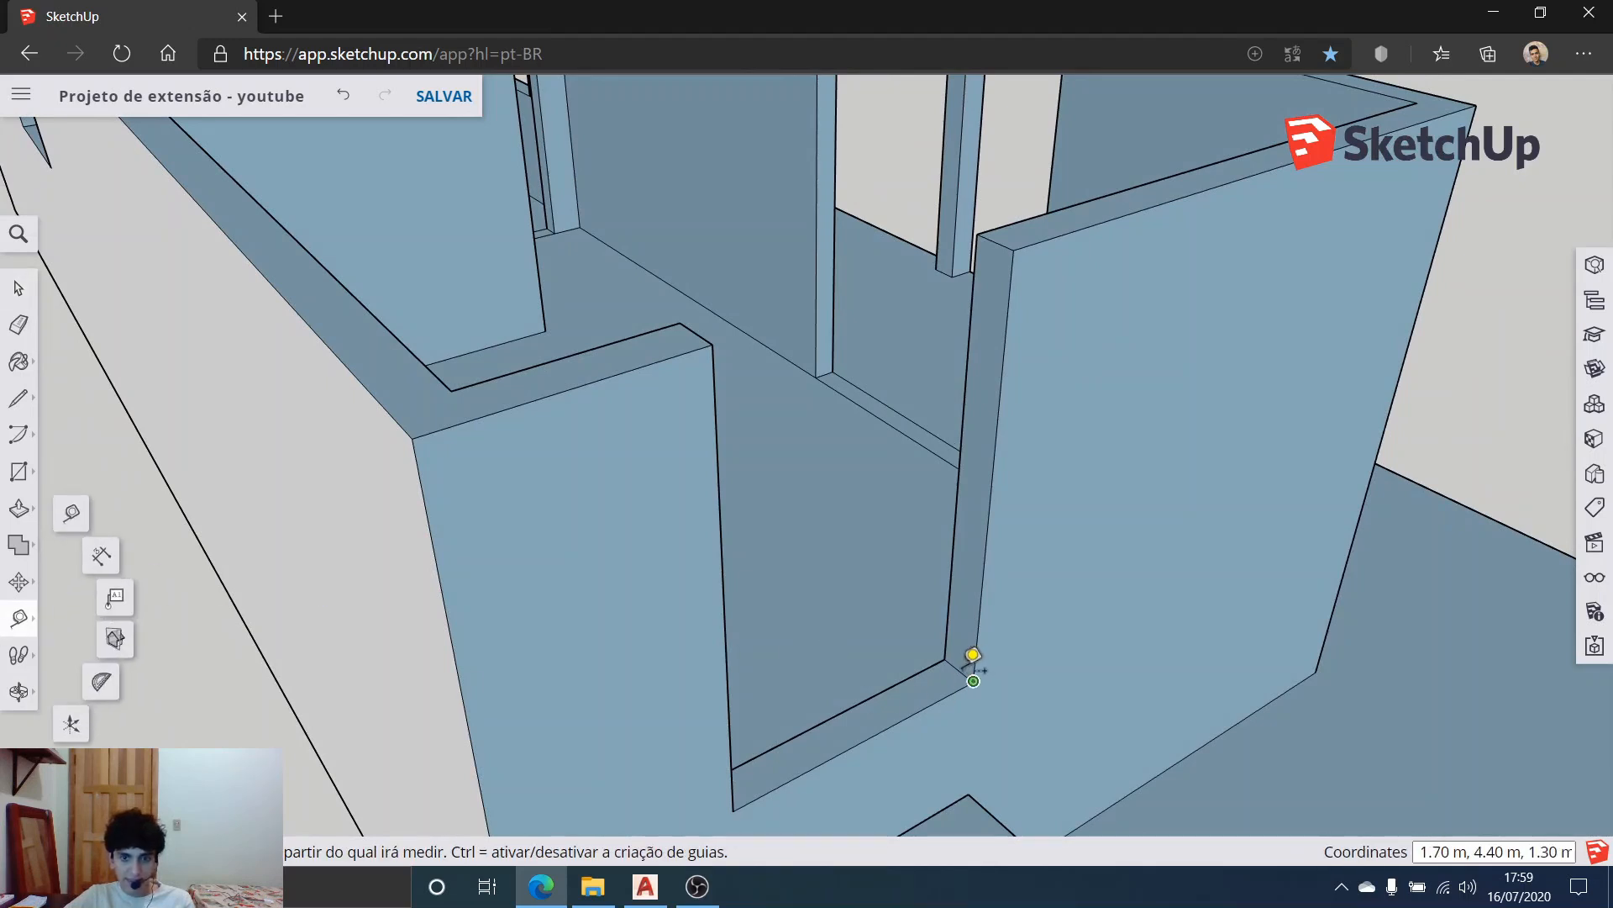
left_click(1014, 251)
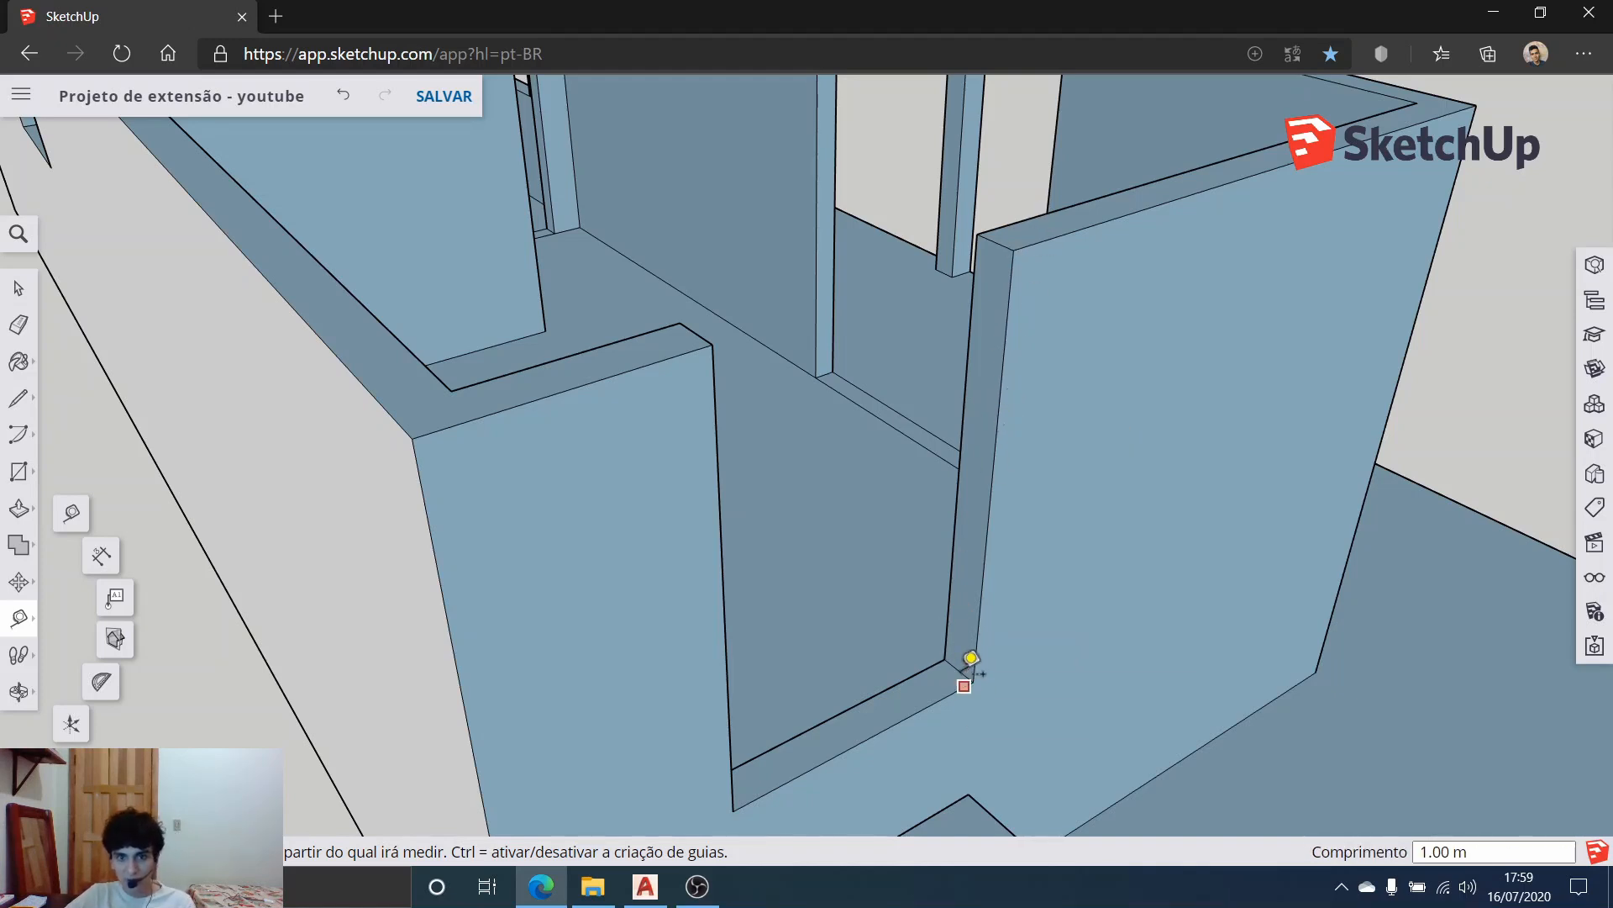
Step: Place a guide line across the front jamb of the large room's left side opening, 1 m above the midpoint of the sill's edge
scroll(959, 670, "up", 1)
scroll(958, 670, "up", 1)
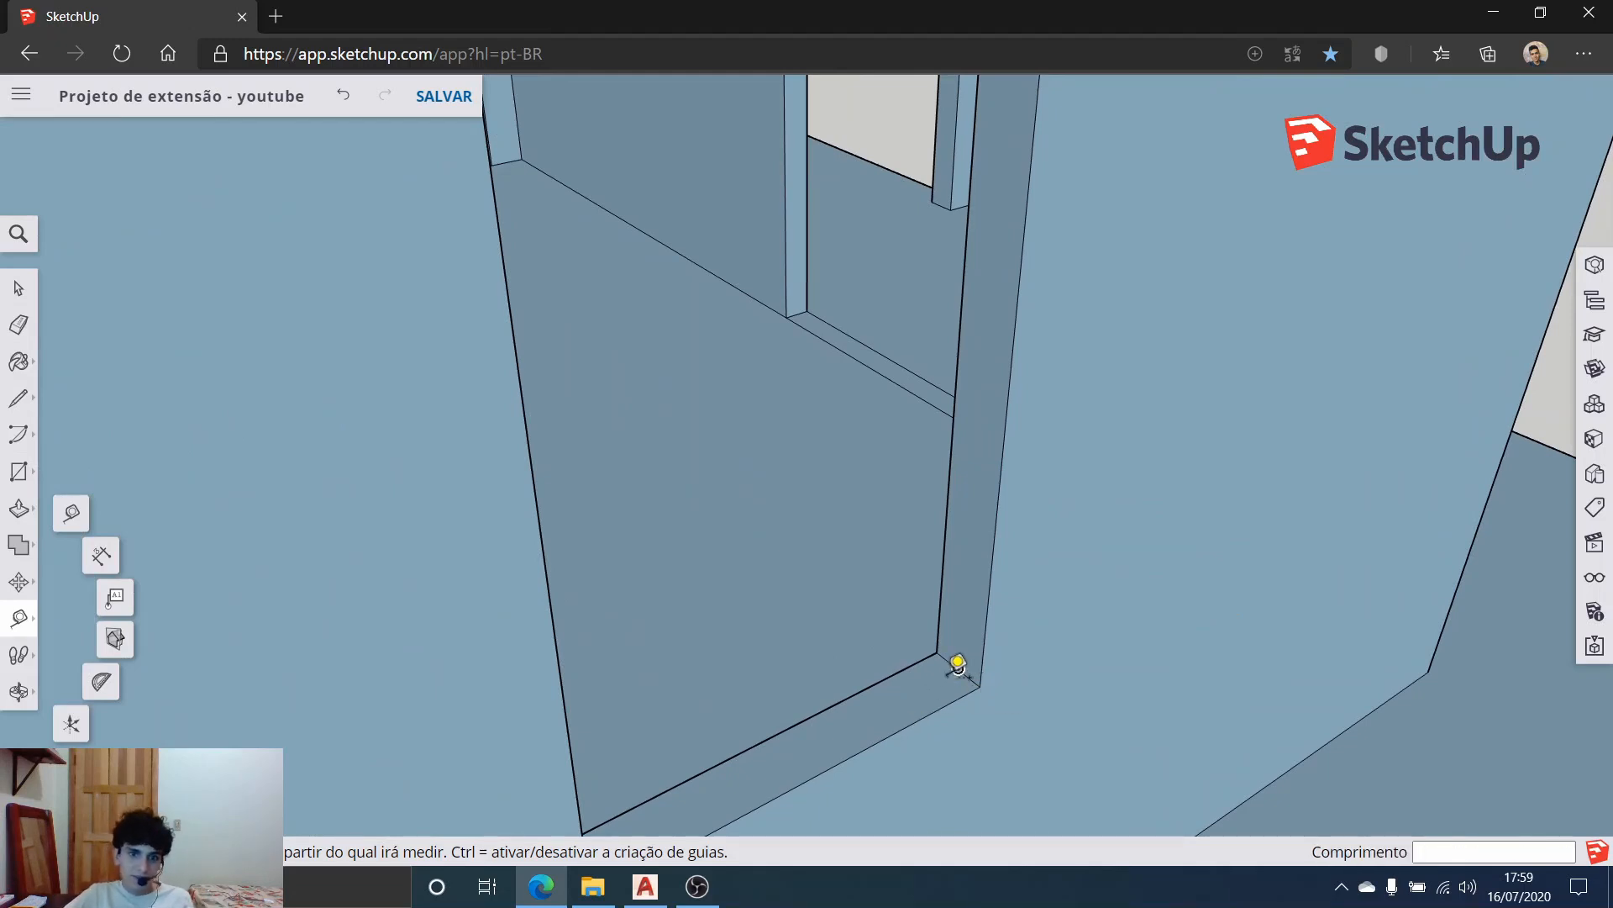
left_click(958, 668)
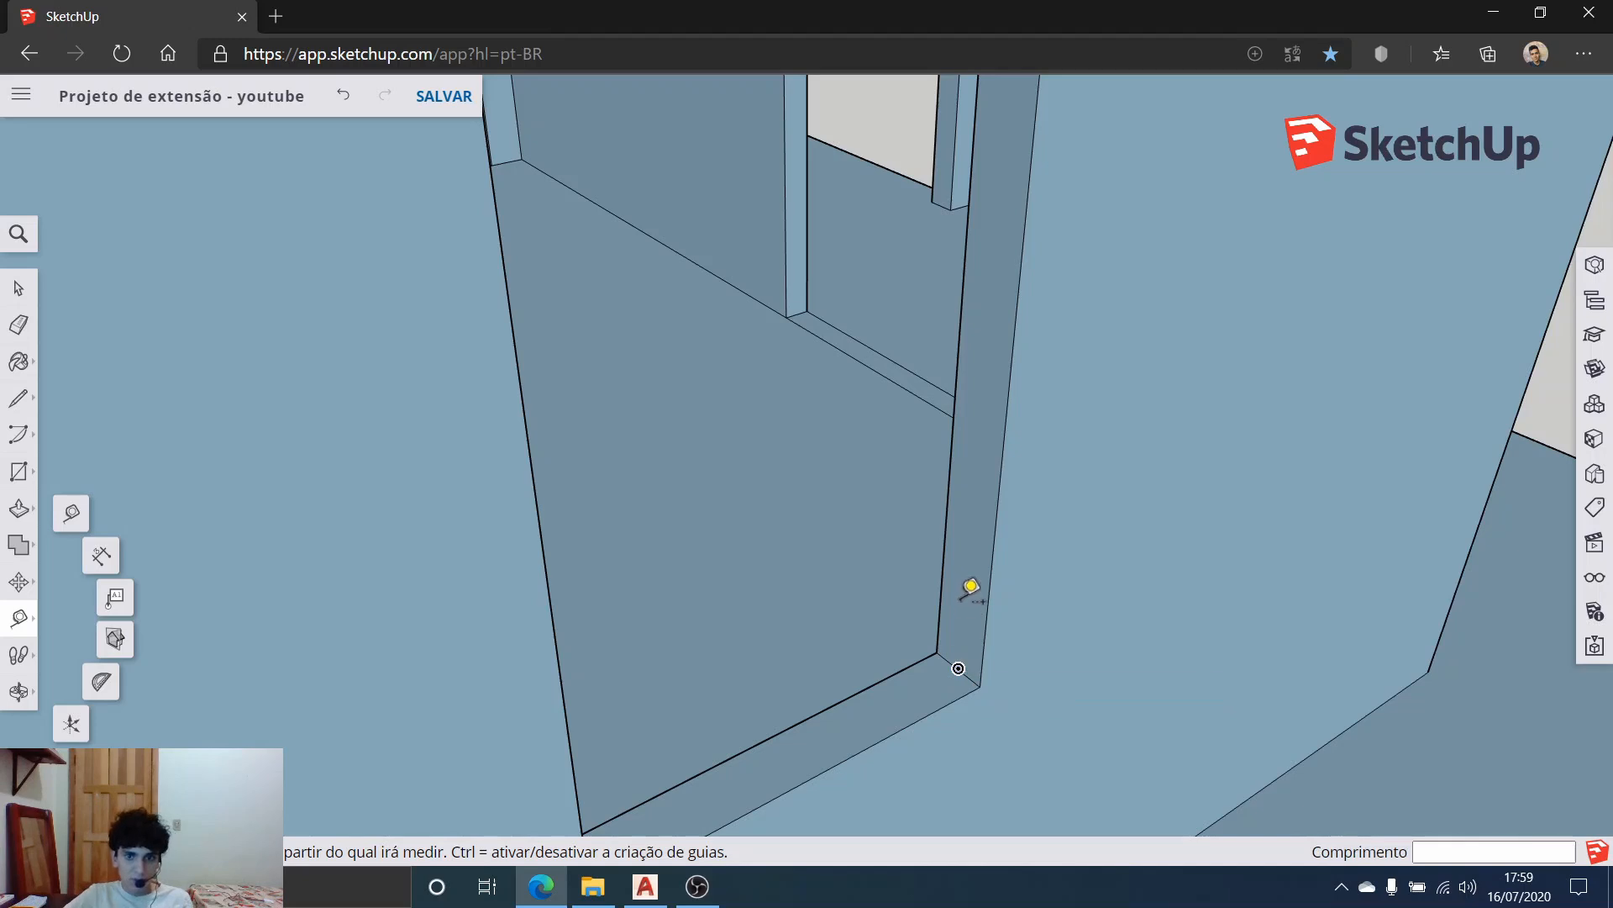
left_click(957, 663)
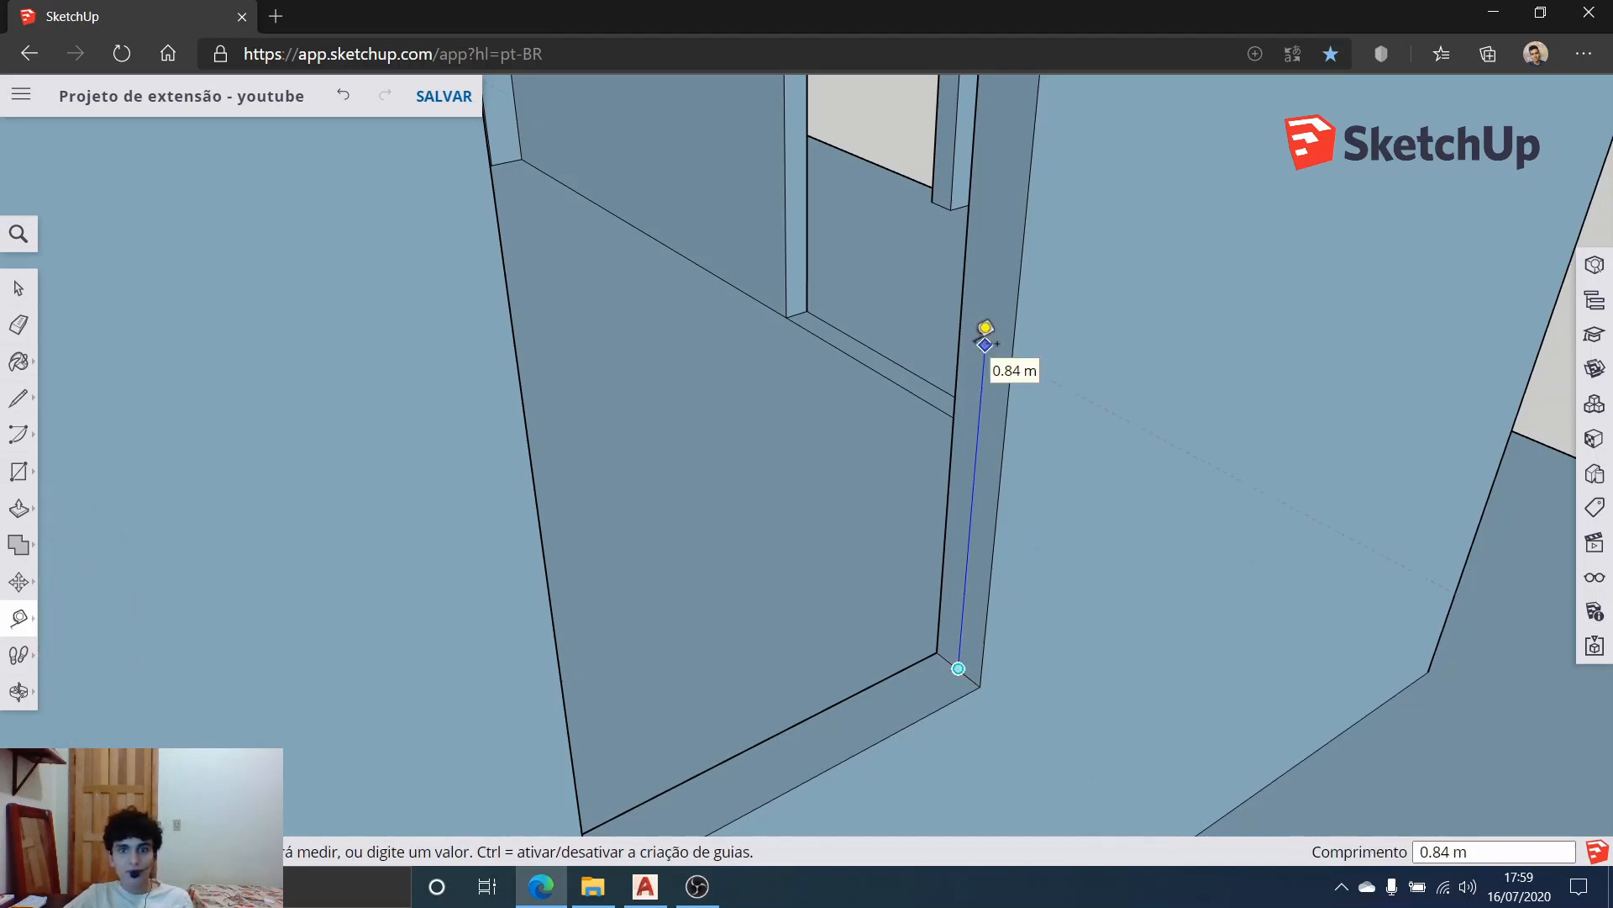
scroll(983, 327, "down", 3)
scroll(983, 308, "down", 3)
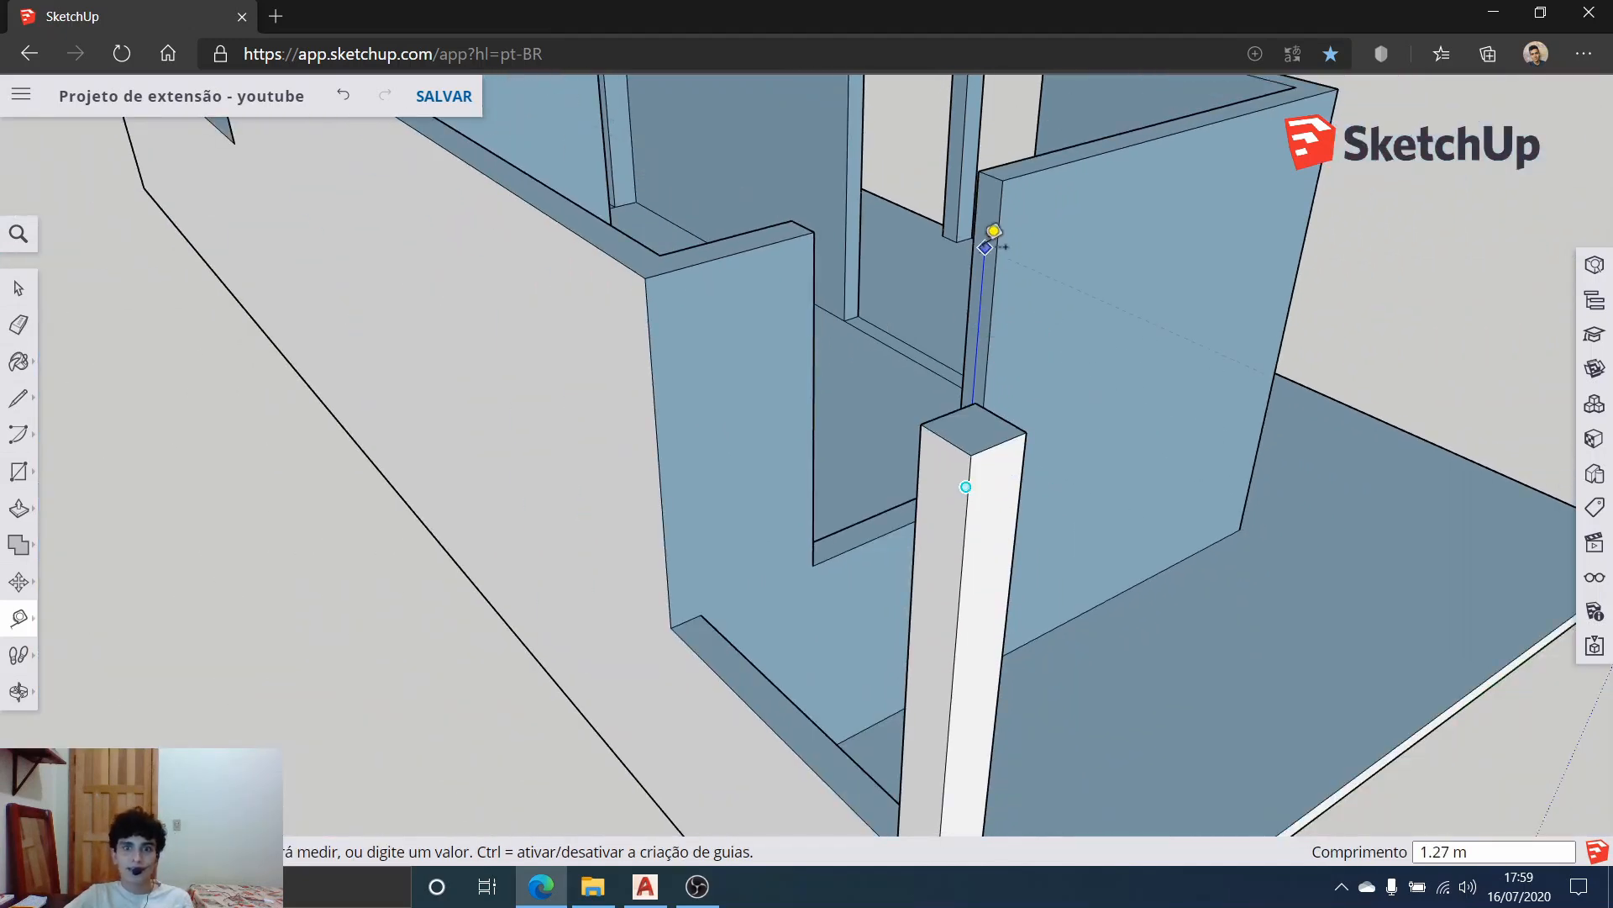
scroll(995, 244, "up", 4)
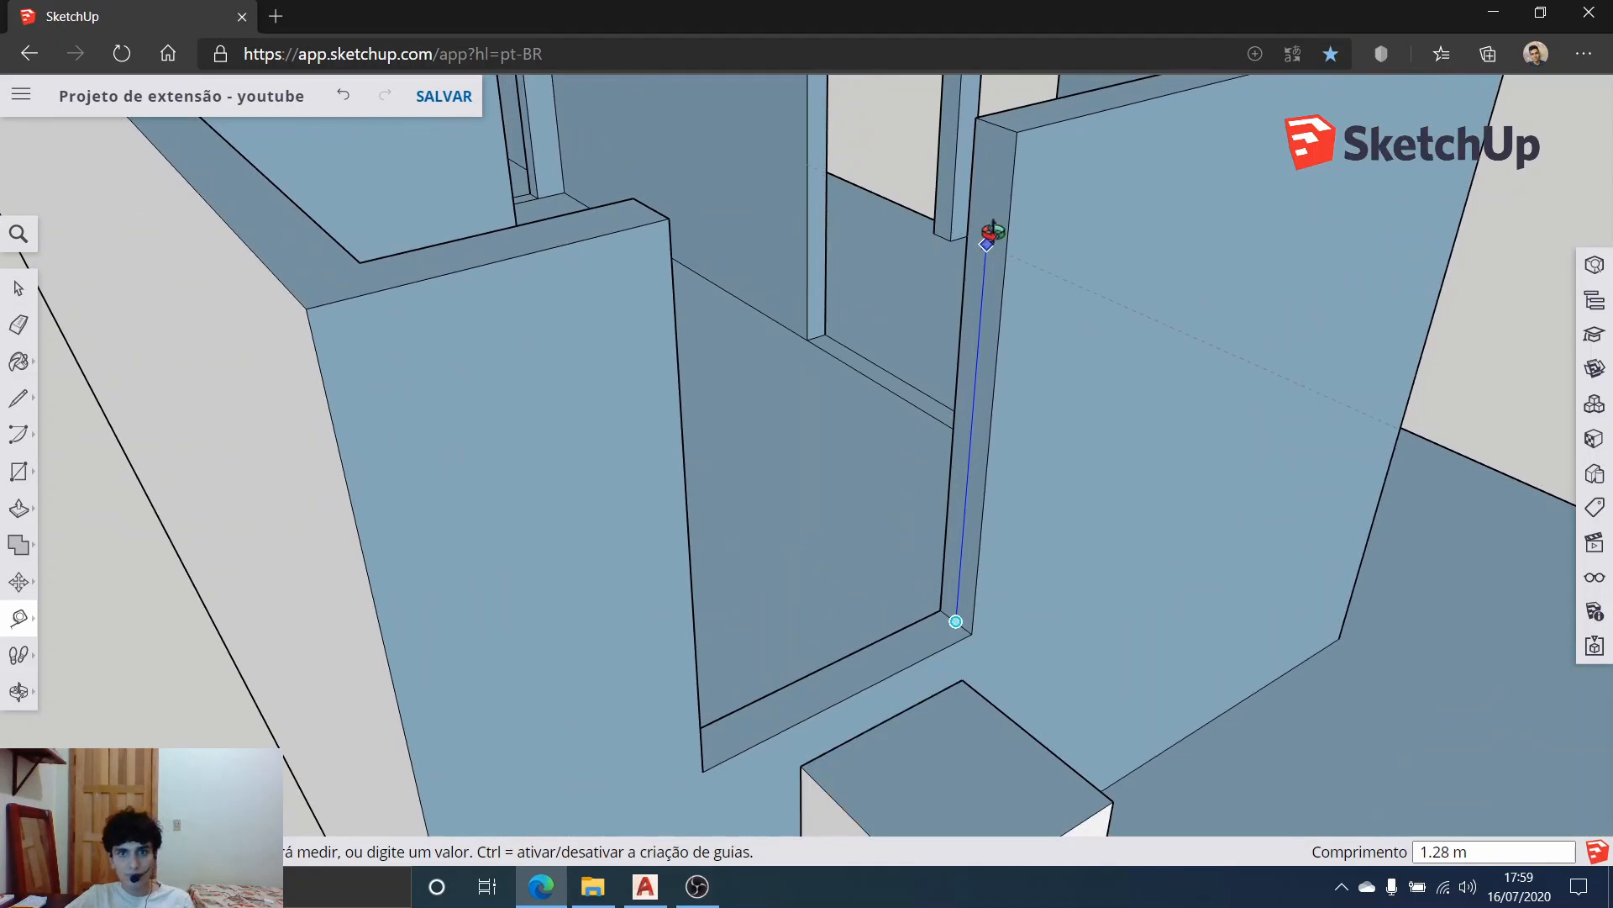
middle_click_drag(992, 231, 925, 159)
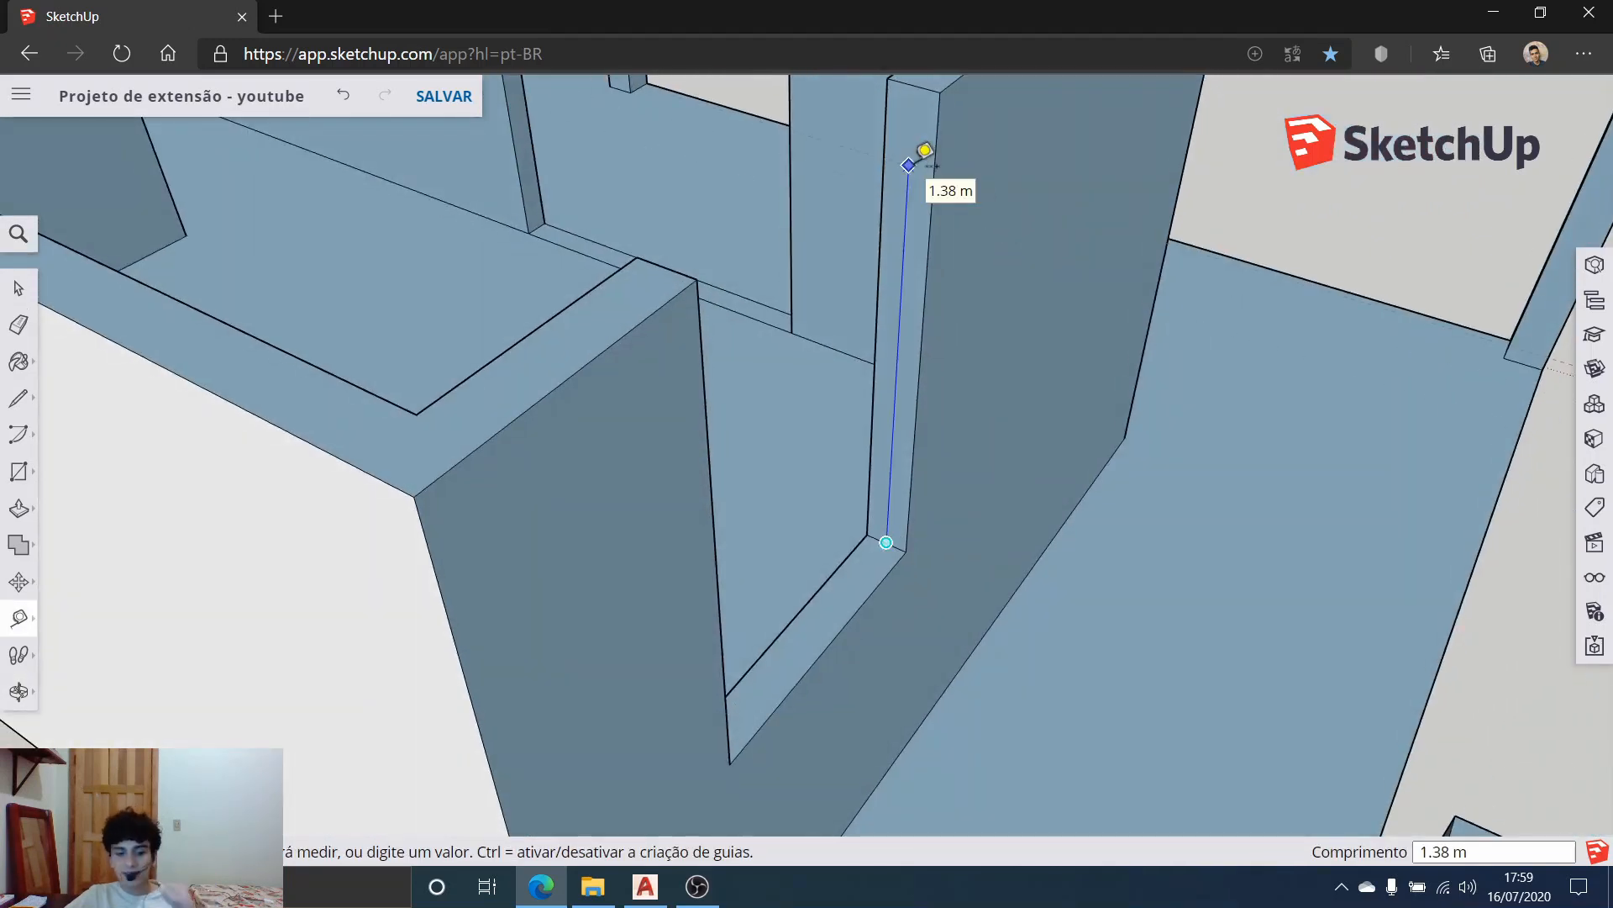
left_click(925, 150)
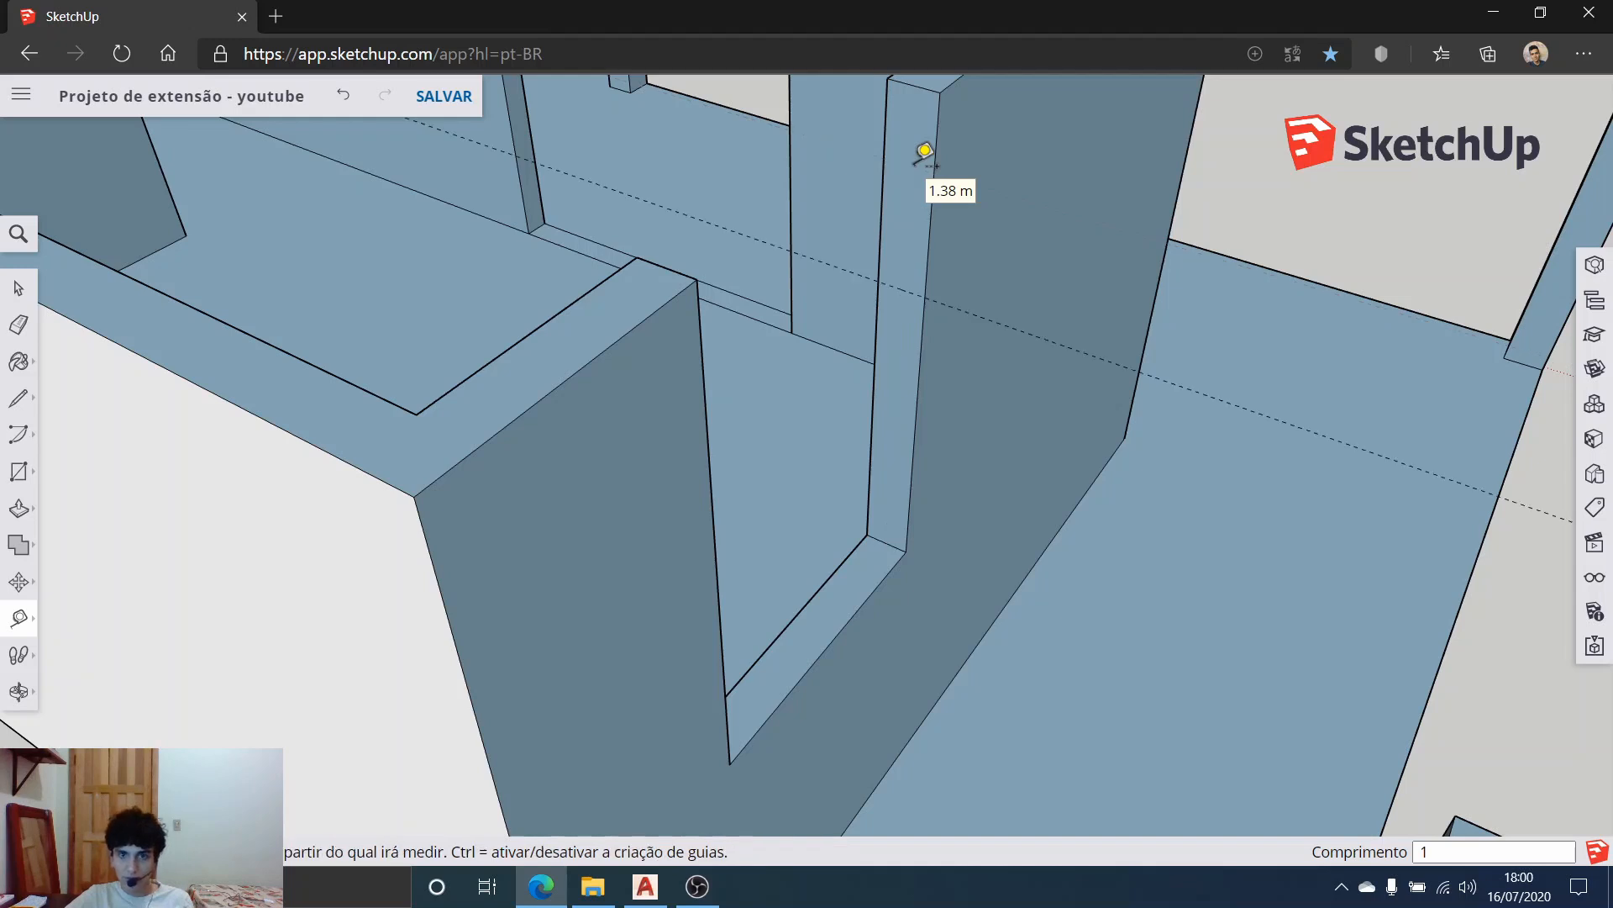
Step: Draw a 0.15 m line across the front jamb face along the guide, and delete the guide line
scroll(891, 229, "down", 3)
scroll(903, 221, "up", 5)
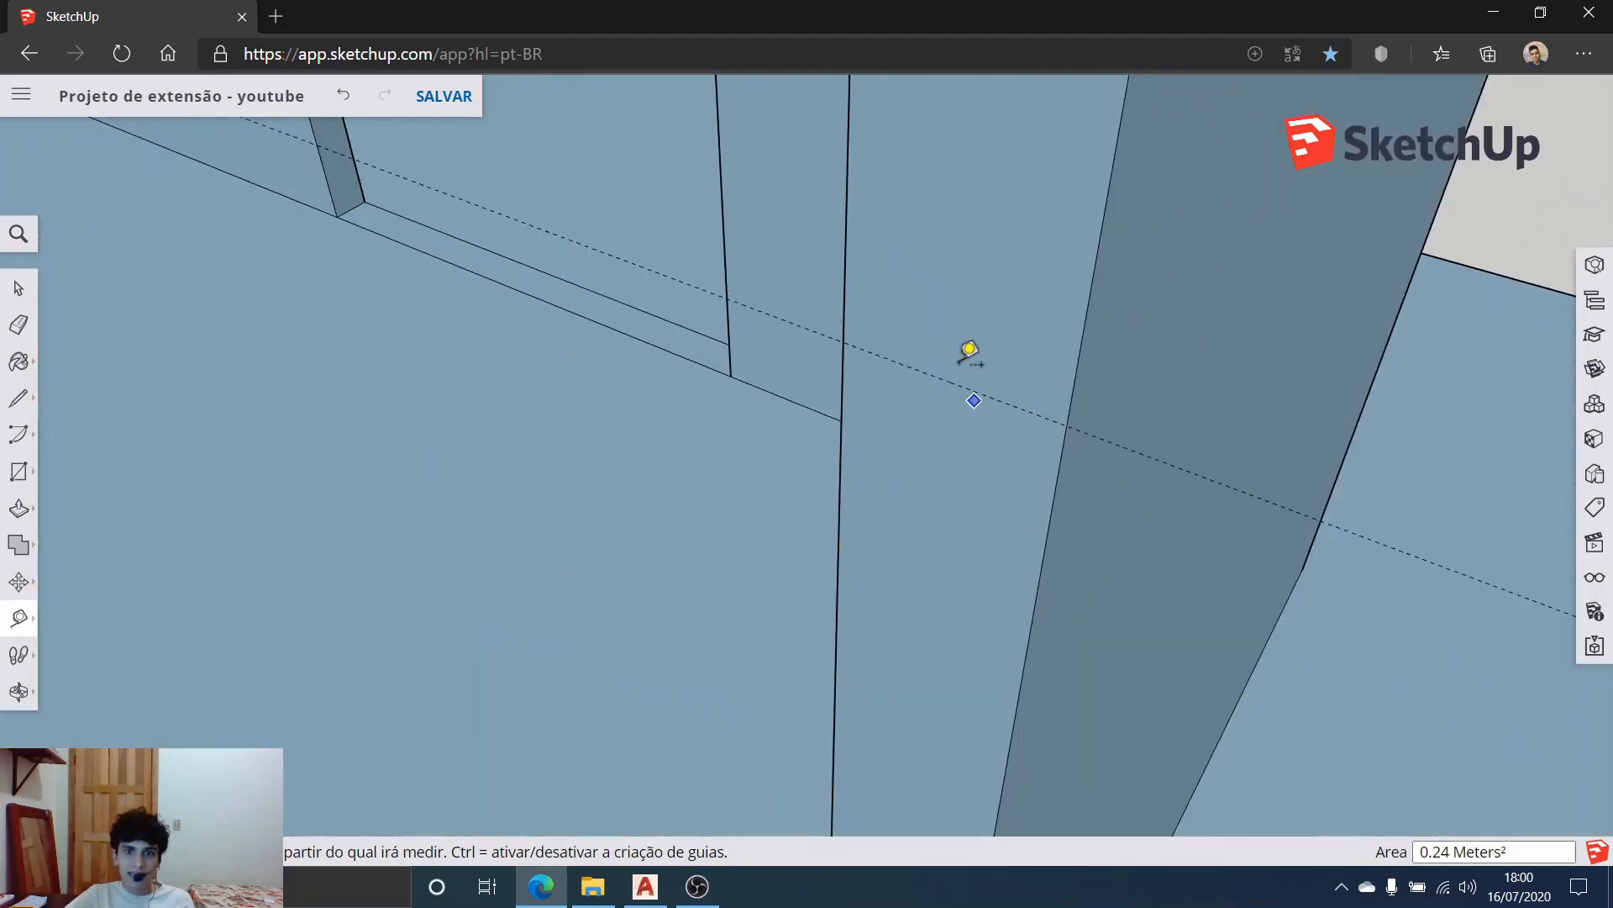
left_click(12, 407)
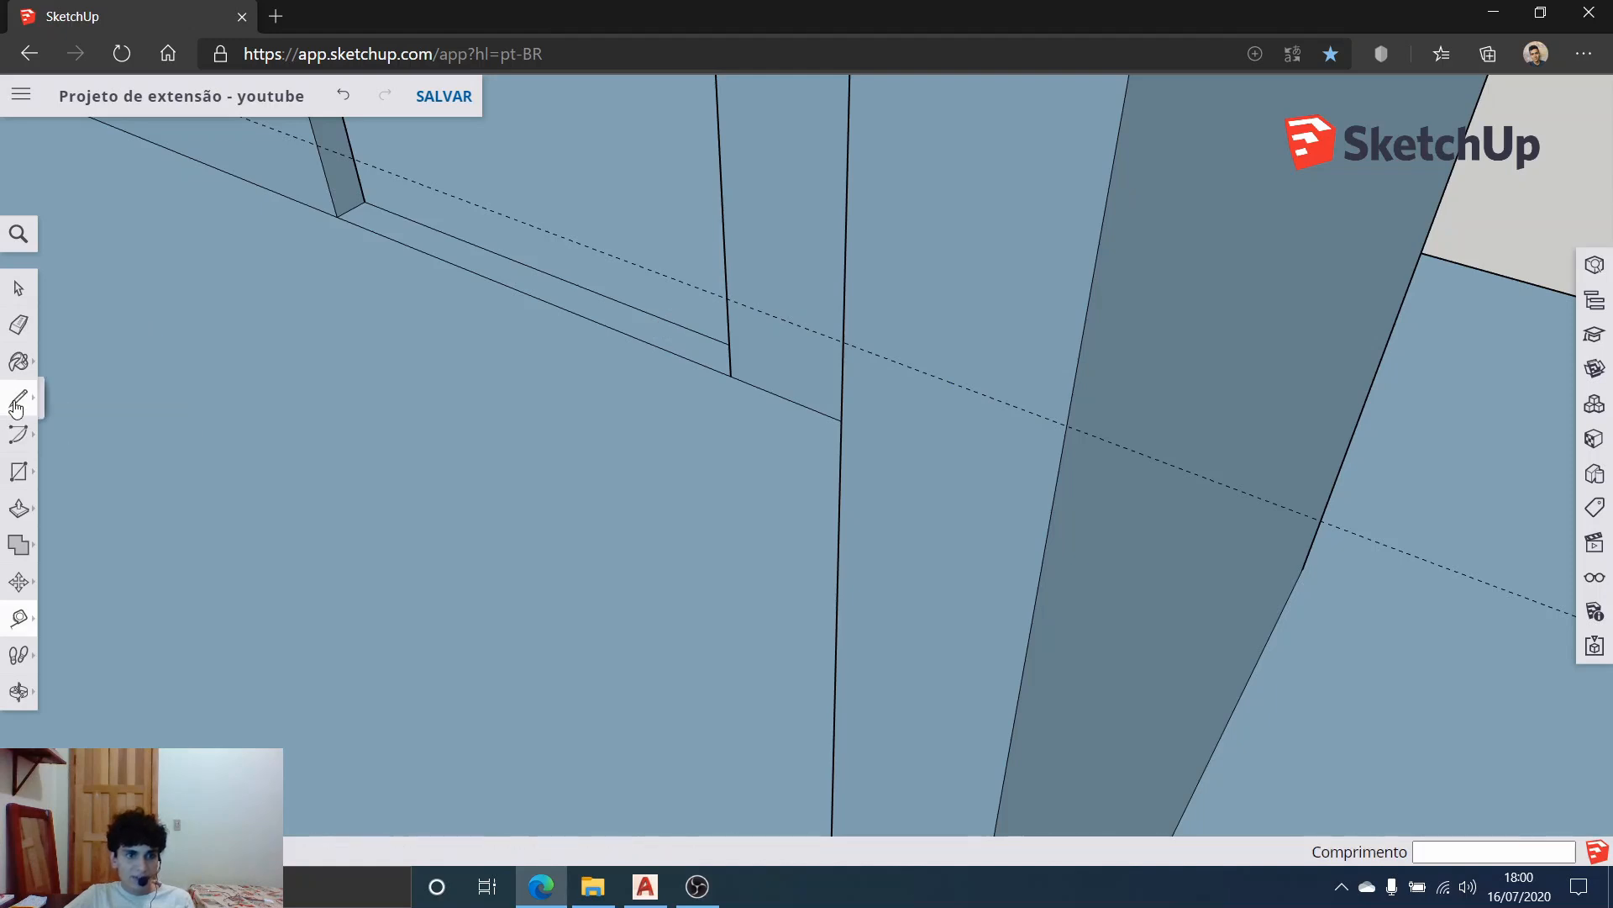
left_click(843, 341)
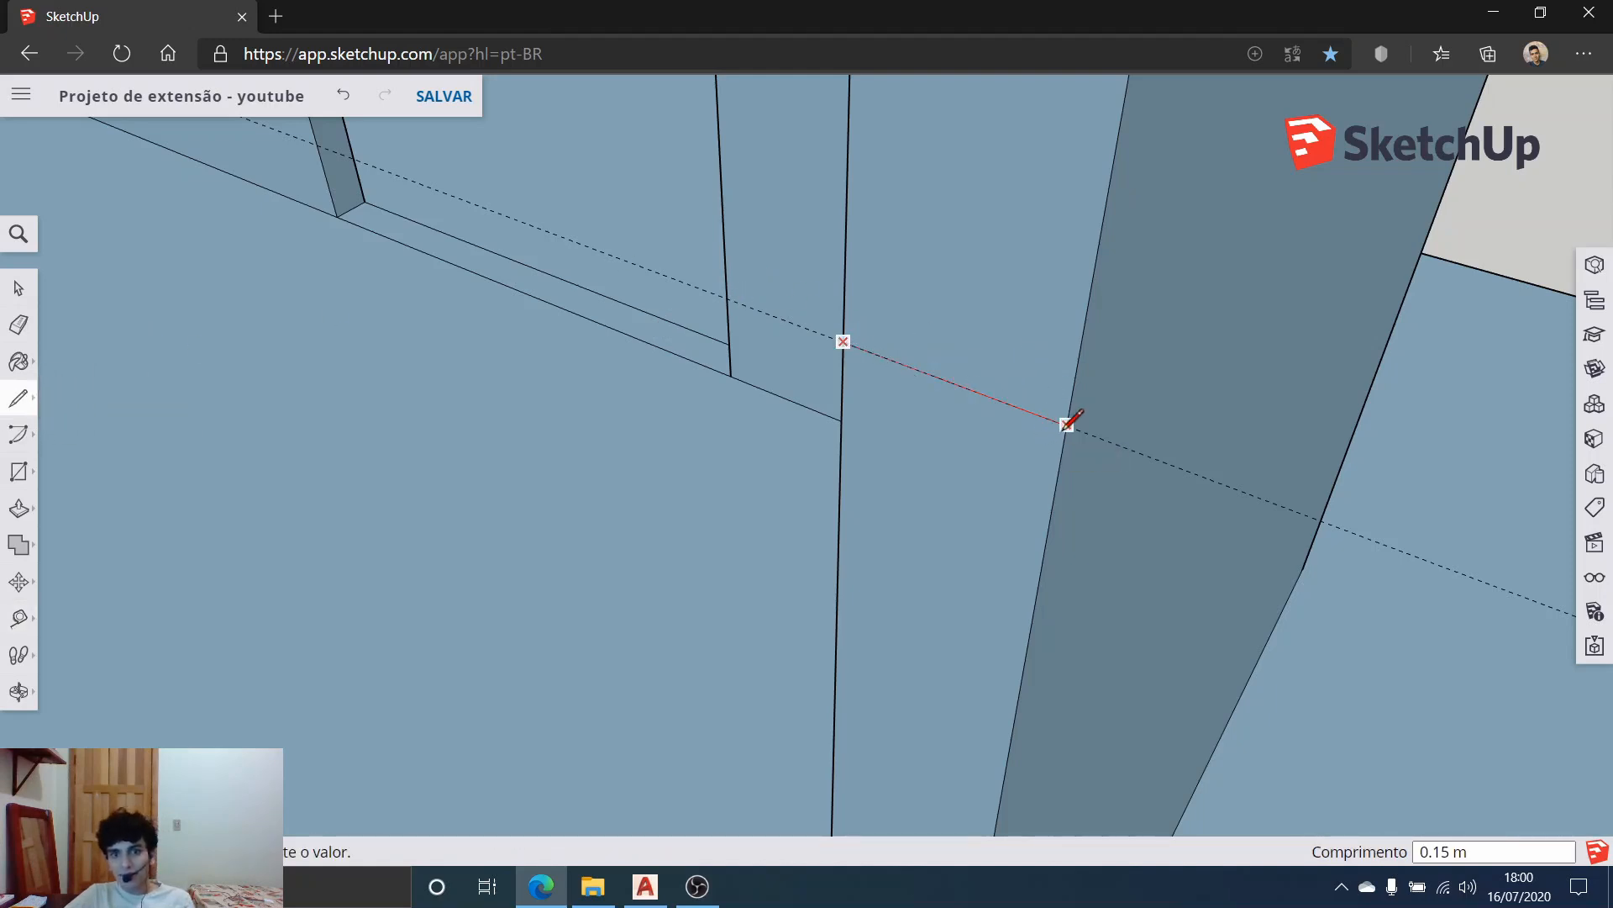
left_click(17, 294)
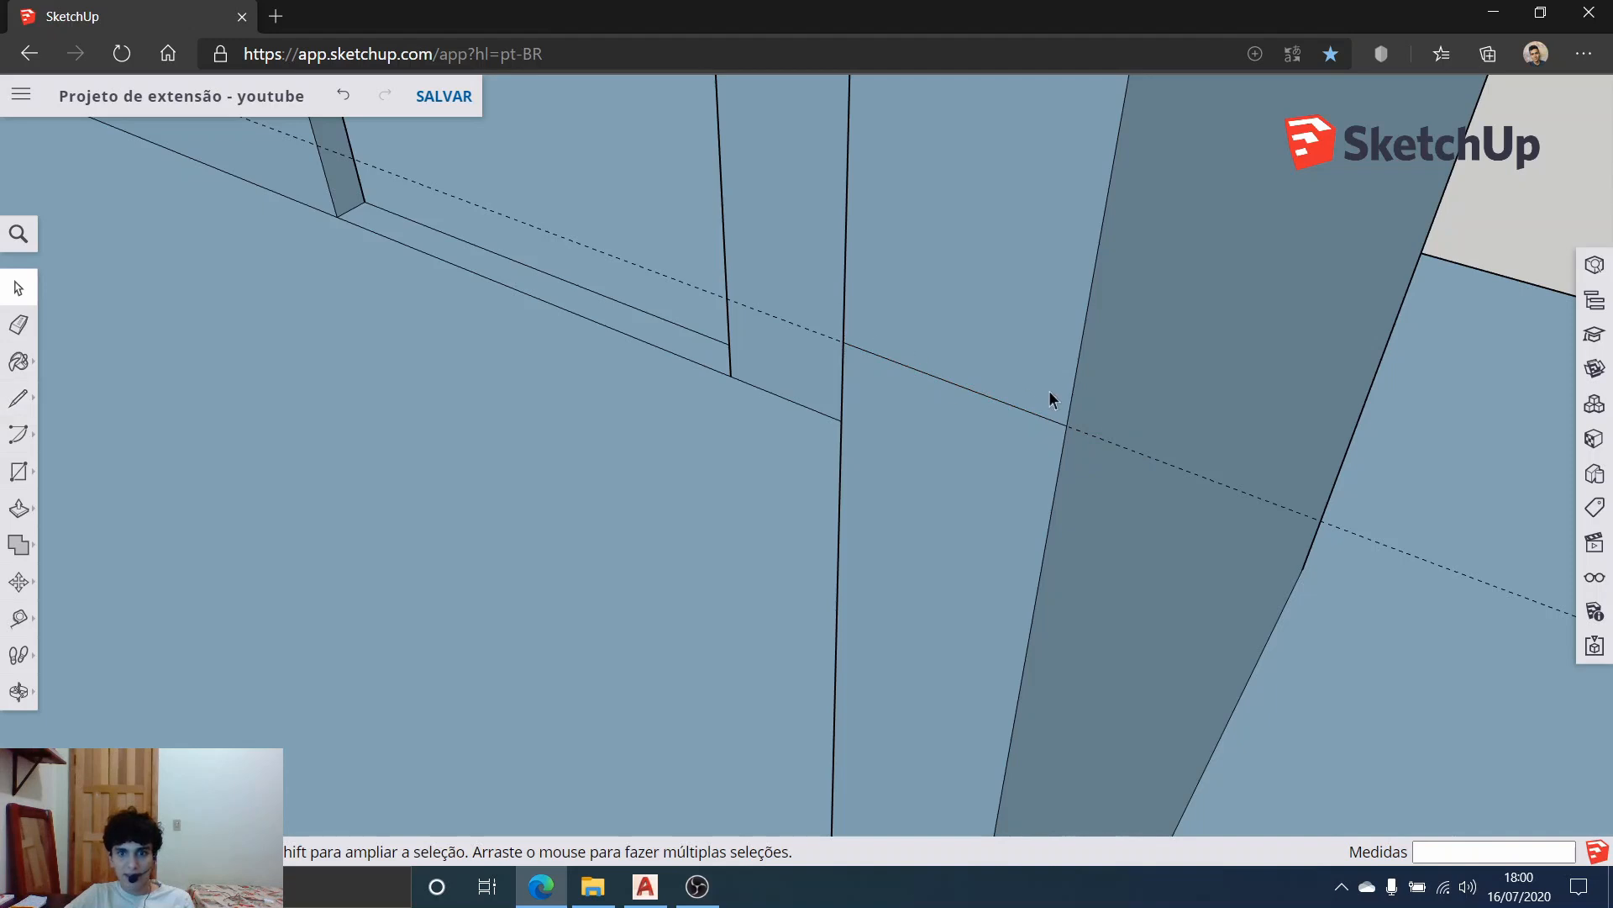
left_click(1100, 441)
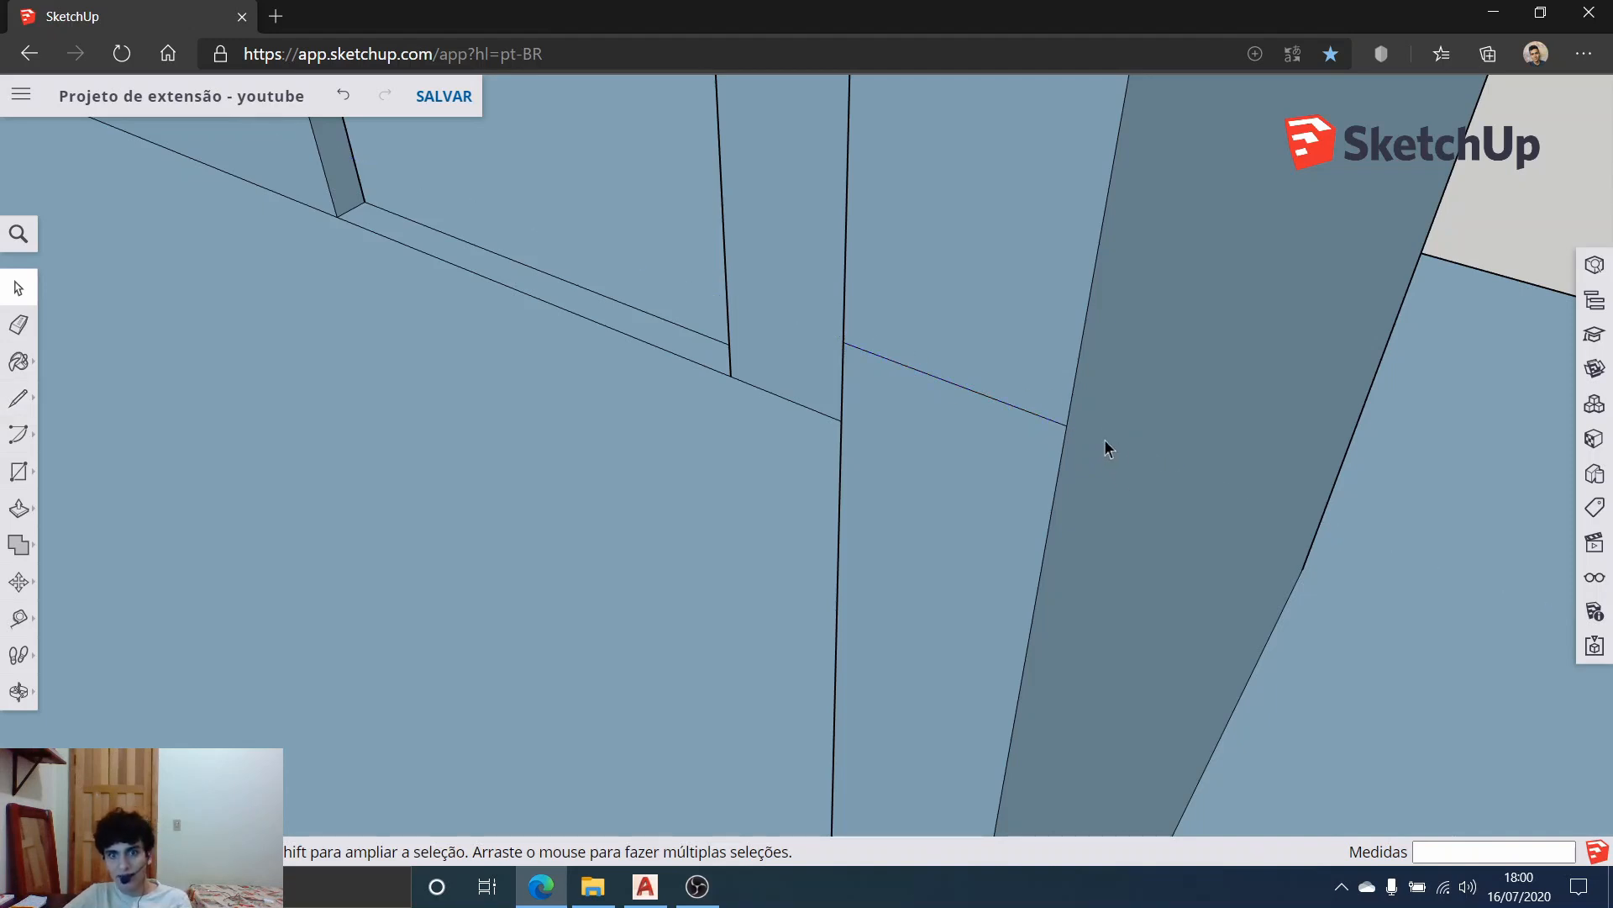
Step: Extrude the upper face of the front jamb 1 m to the opposite jamb, closing the wall above the large room's left side opening
scroll(1035, 420, "down", 8)
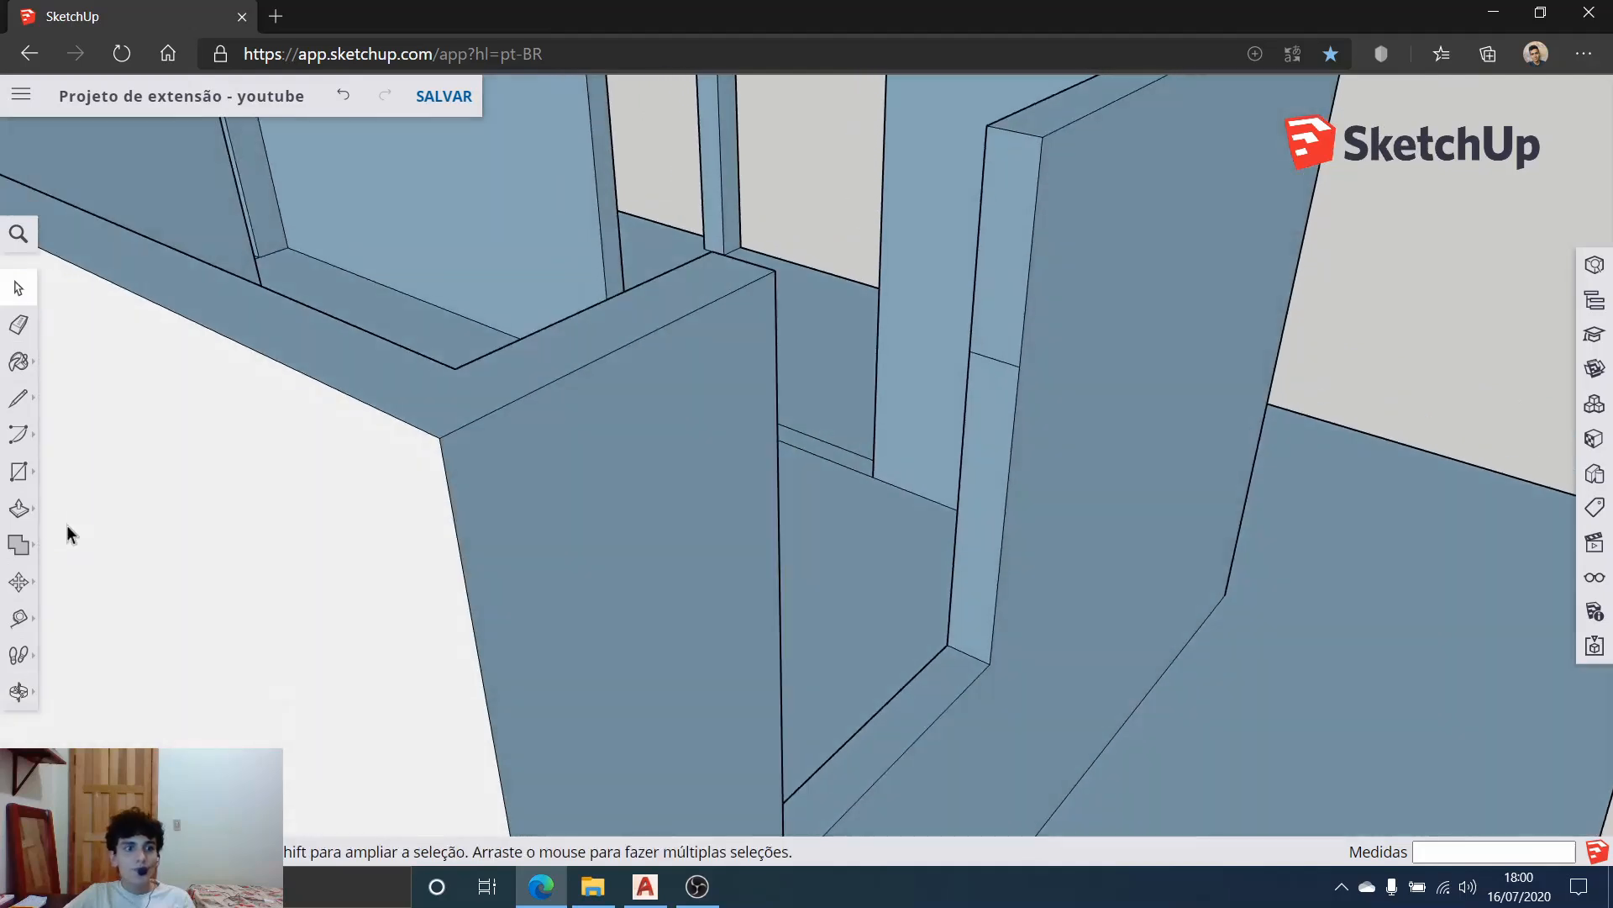
left_click(7, 516)
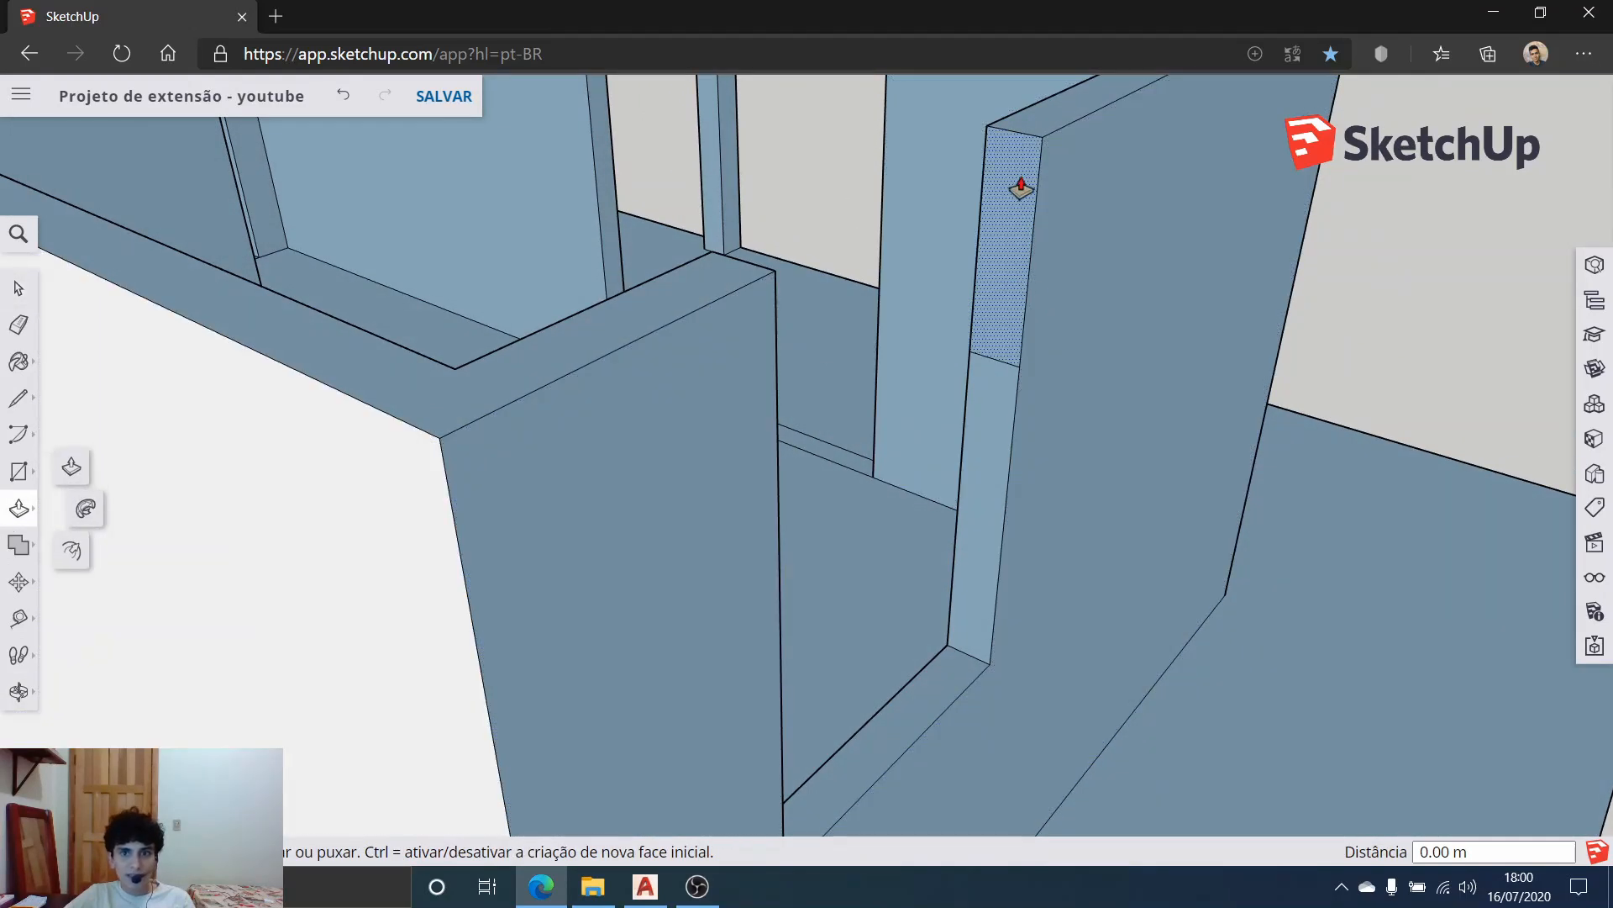
left_click(997, 210)
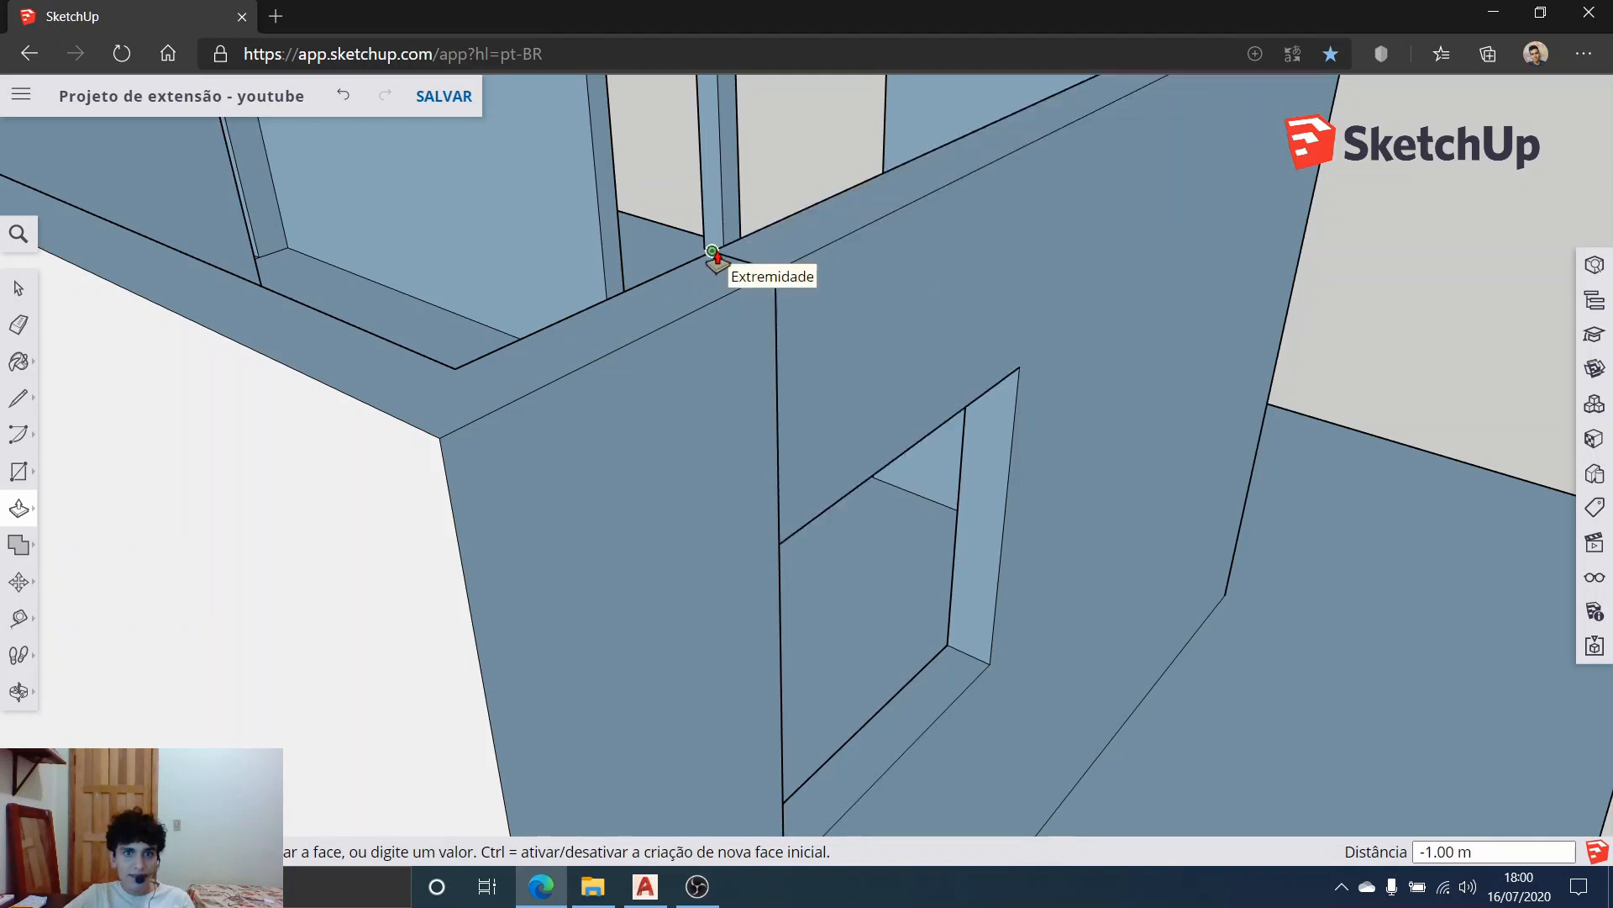
left_click(711, 252)
Step: Delete the seam lines beside the new wall section above the side window, on the wall faces and along the wall top
left_click(19, 288)
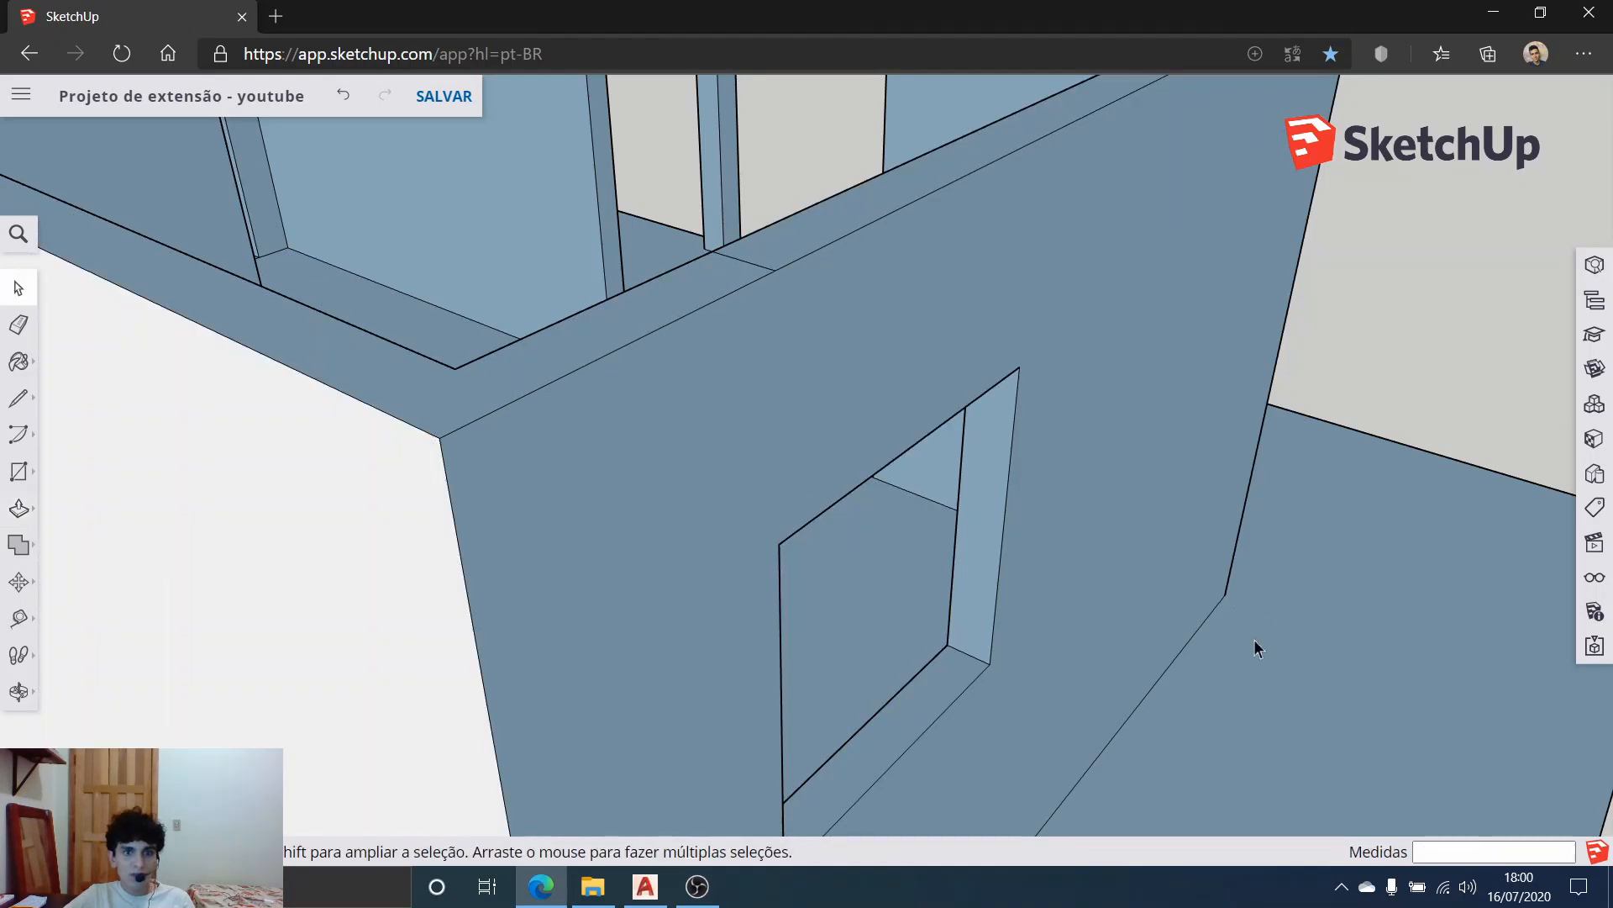
middle_click_drag(1256, 647, 941, 537)
scroll(742, 547, "down", 5)
middle_click_drag(563, 378, 479, 303)
middle_click_drag(411, 241, 1274, 541)
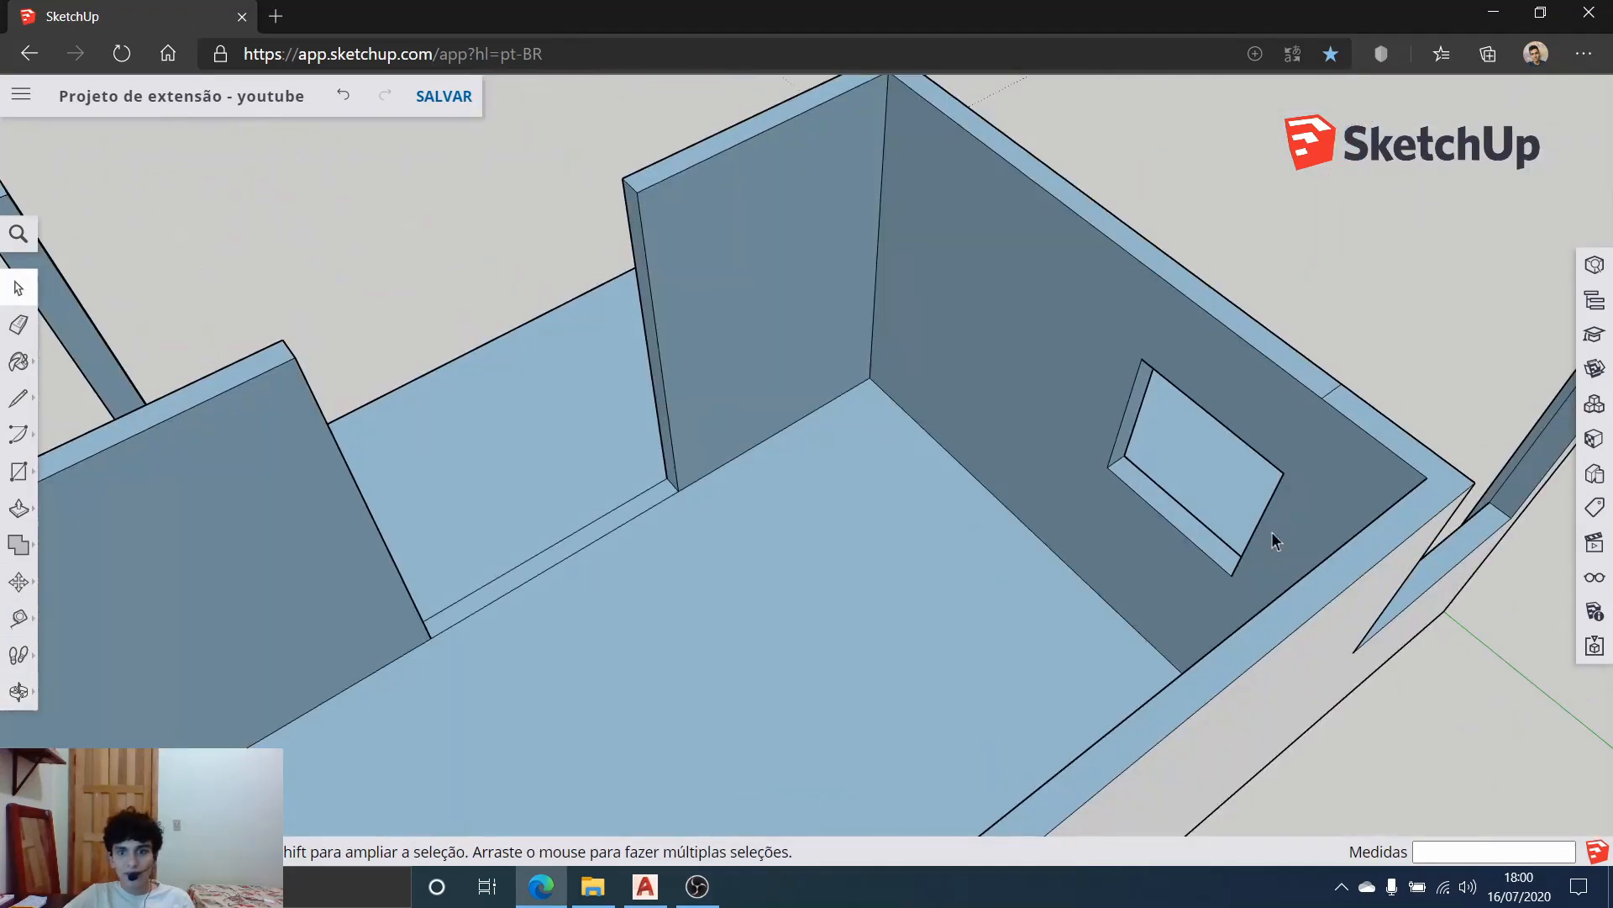
scroll(1275, 540, "up", 2)
left_click(1356, 340)
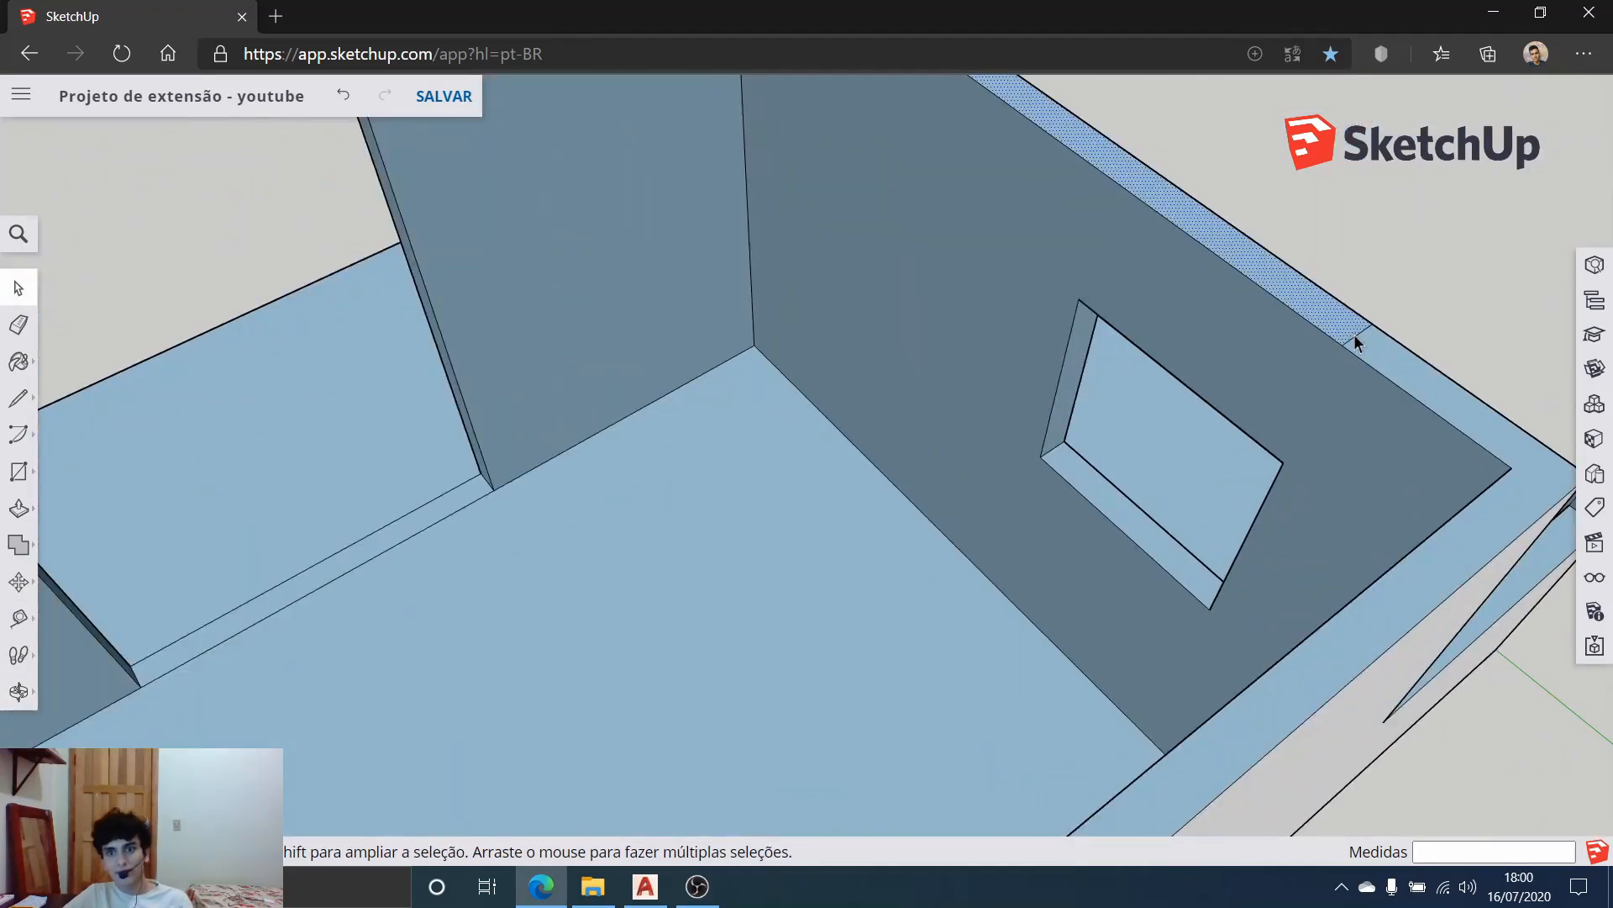
left_click(1358, 343)
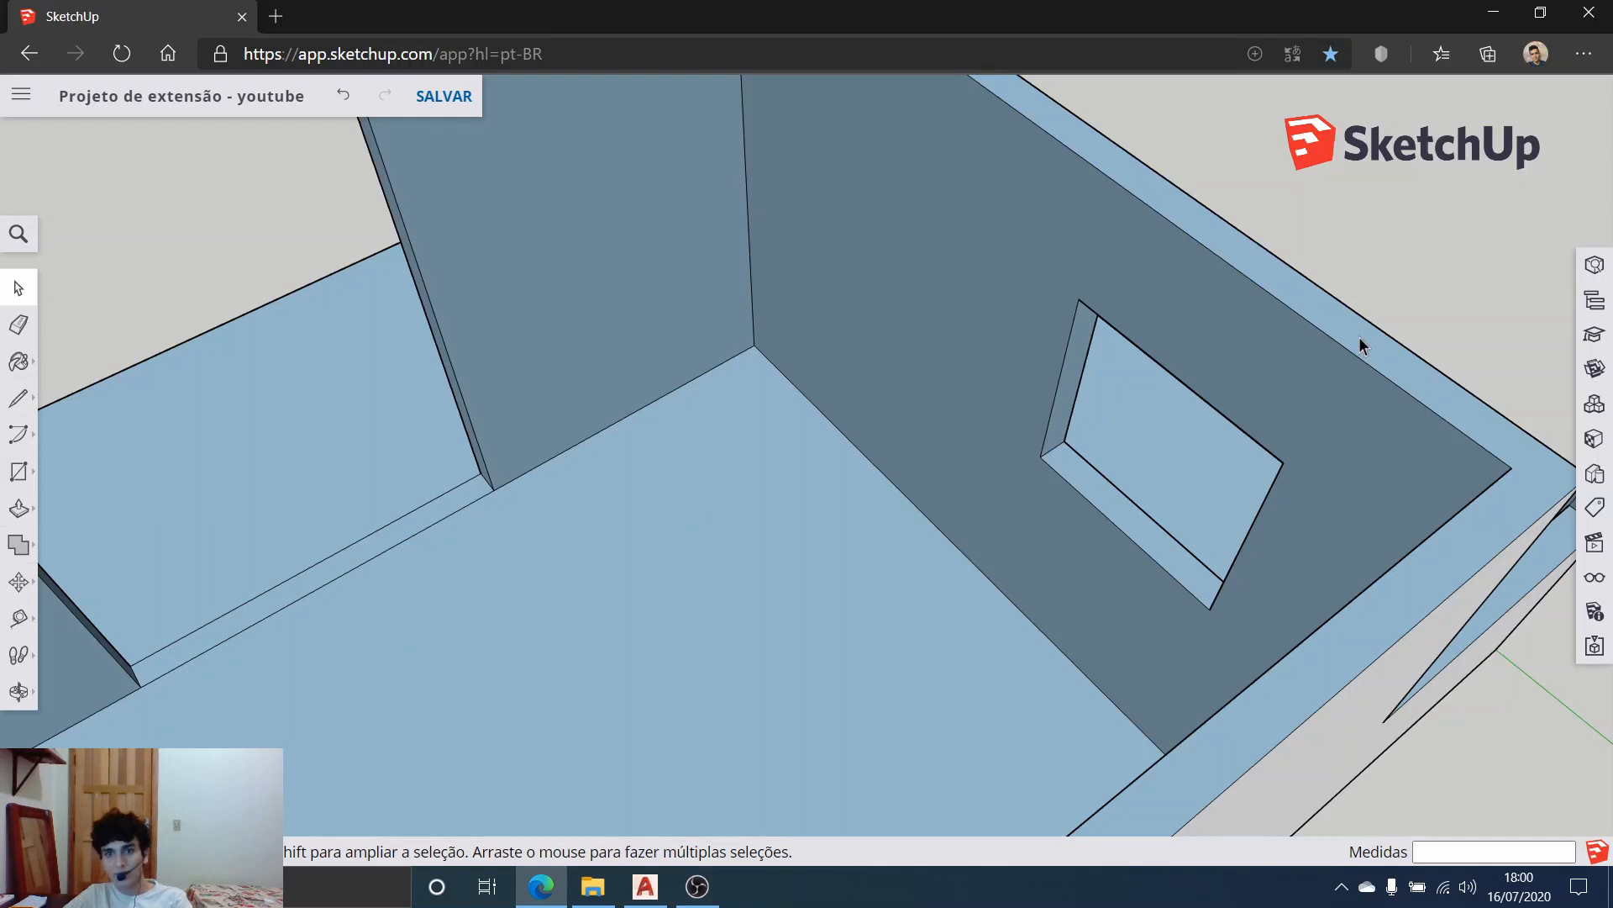
Step: Place a guide line across the jamb of the large room's porch doorway, measured up from the midpoint of the jamb's base edge
scroll(1120, 528, "down", 5)
middle_click_drag(388, 634, 1328, 549)
scroll(1059, 555, "up", 4)
middle_click_drag(1058, 554, 1395, 513)
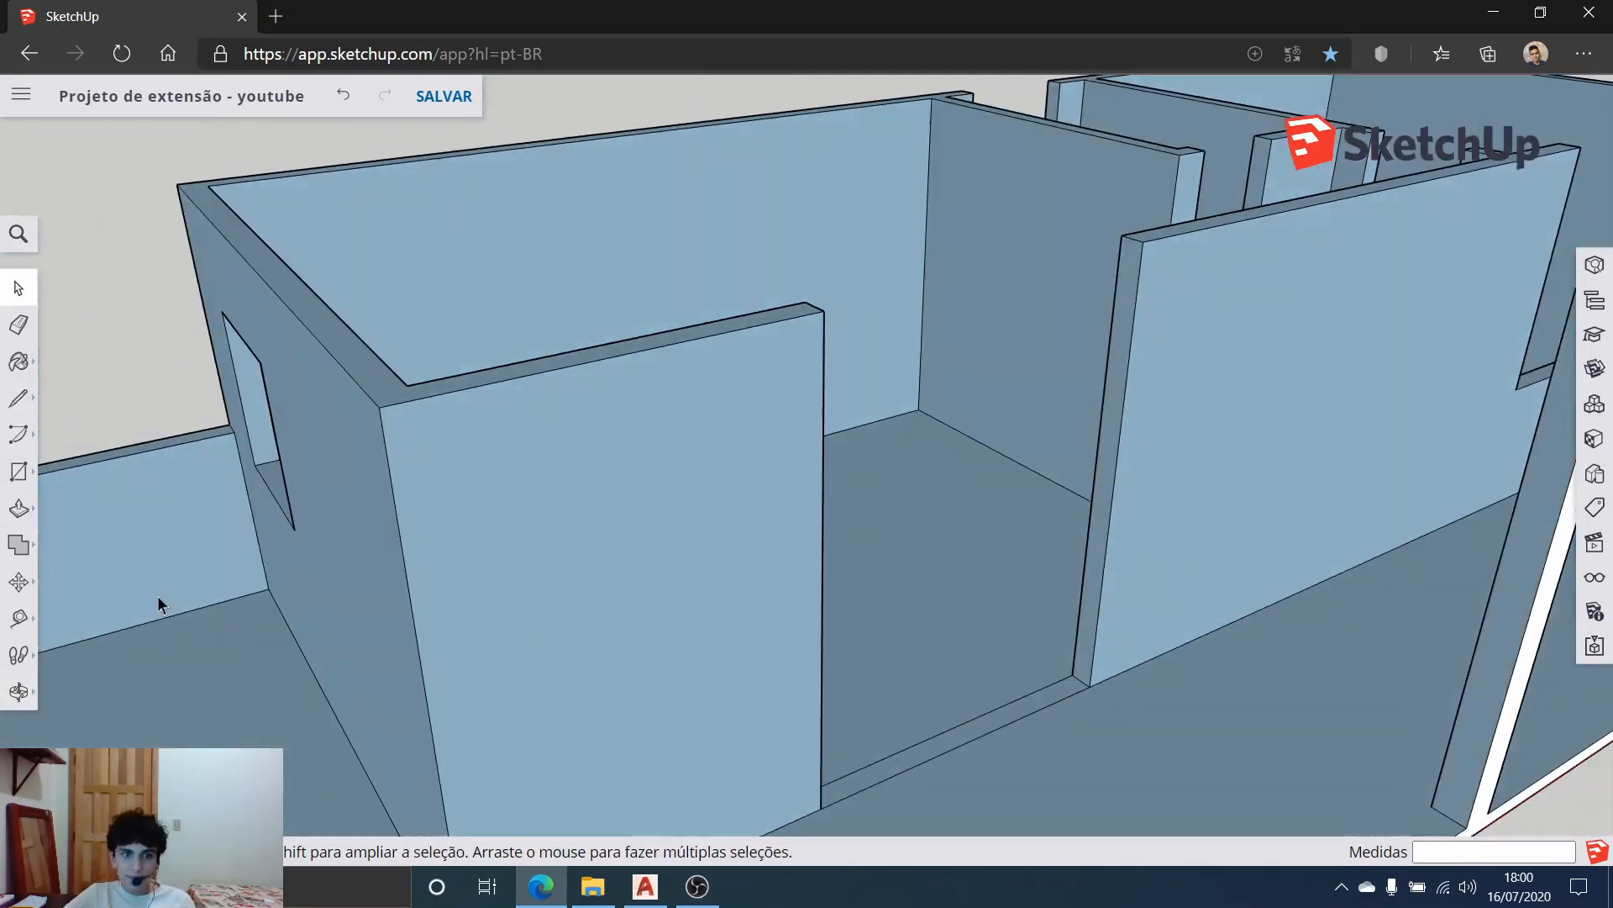
left_click(19, 617)
scroll(1084, 655, "up", 3)
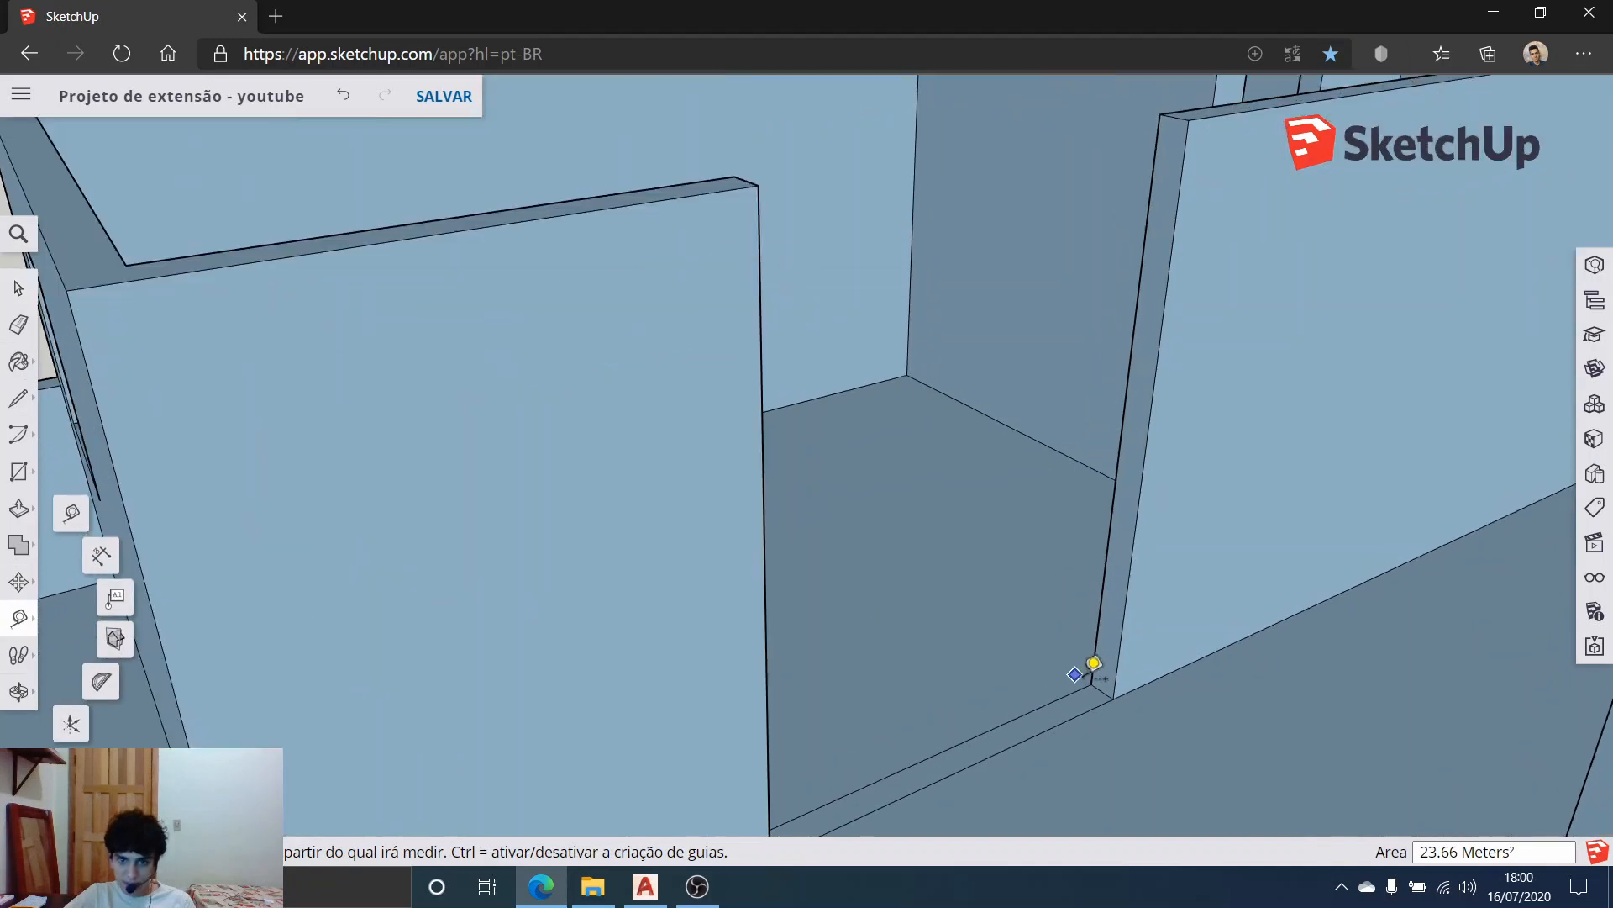
scroll(1100, 679, "up", 5)
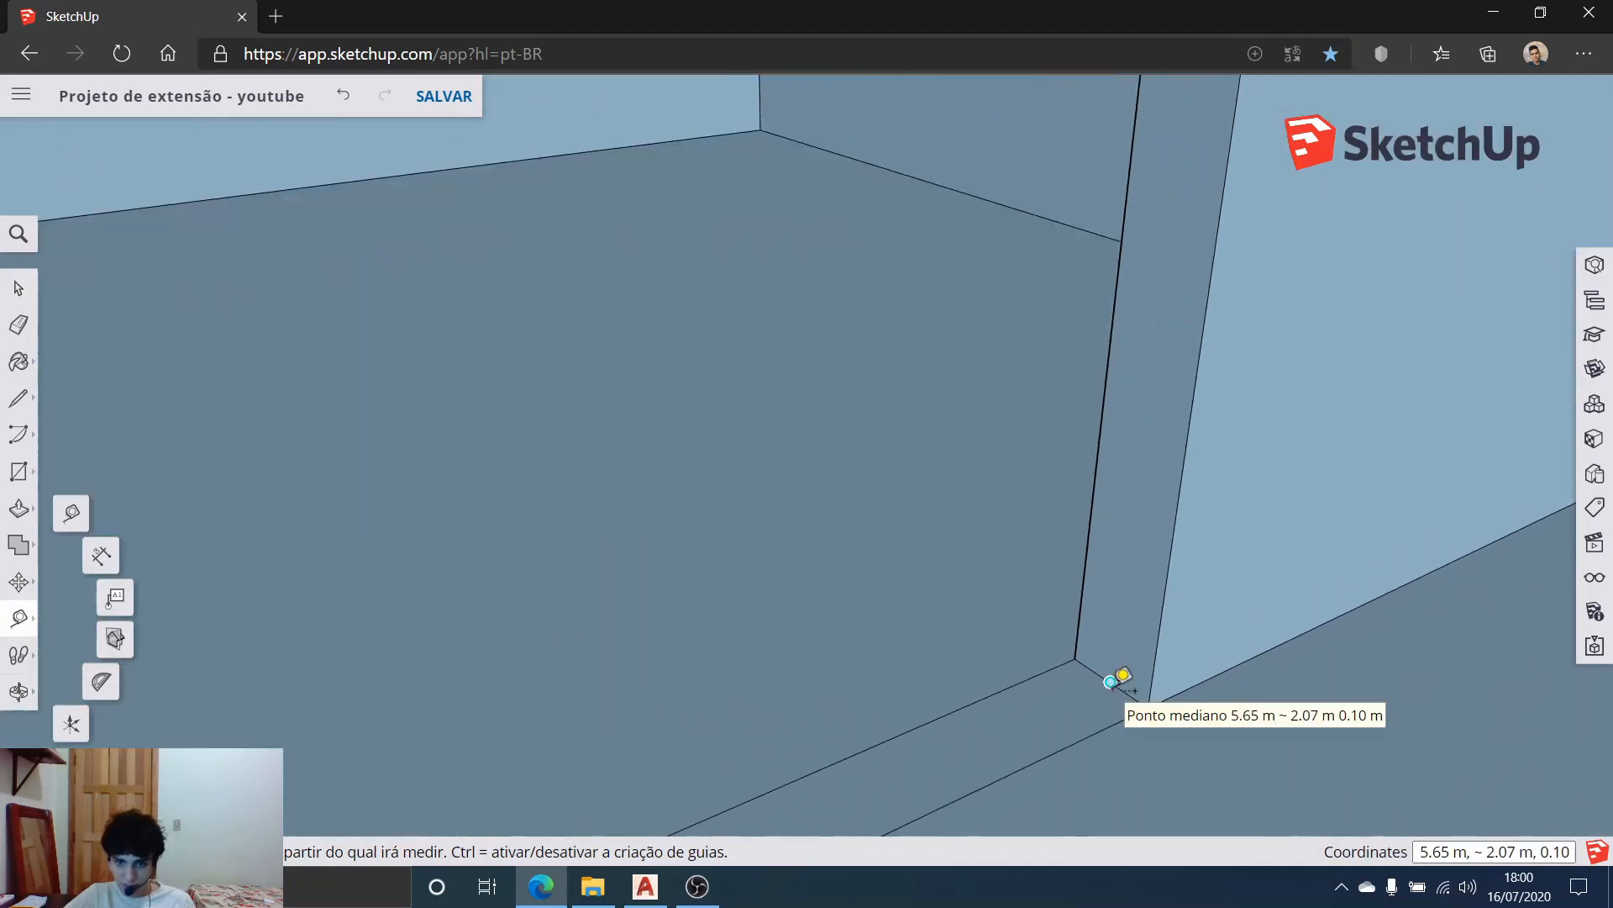
left_click(1110, 681)
scroll(1154, 380, "down", 2)
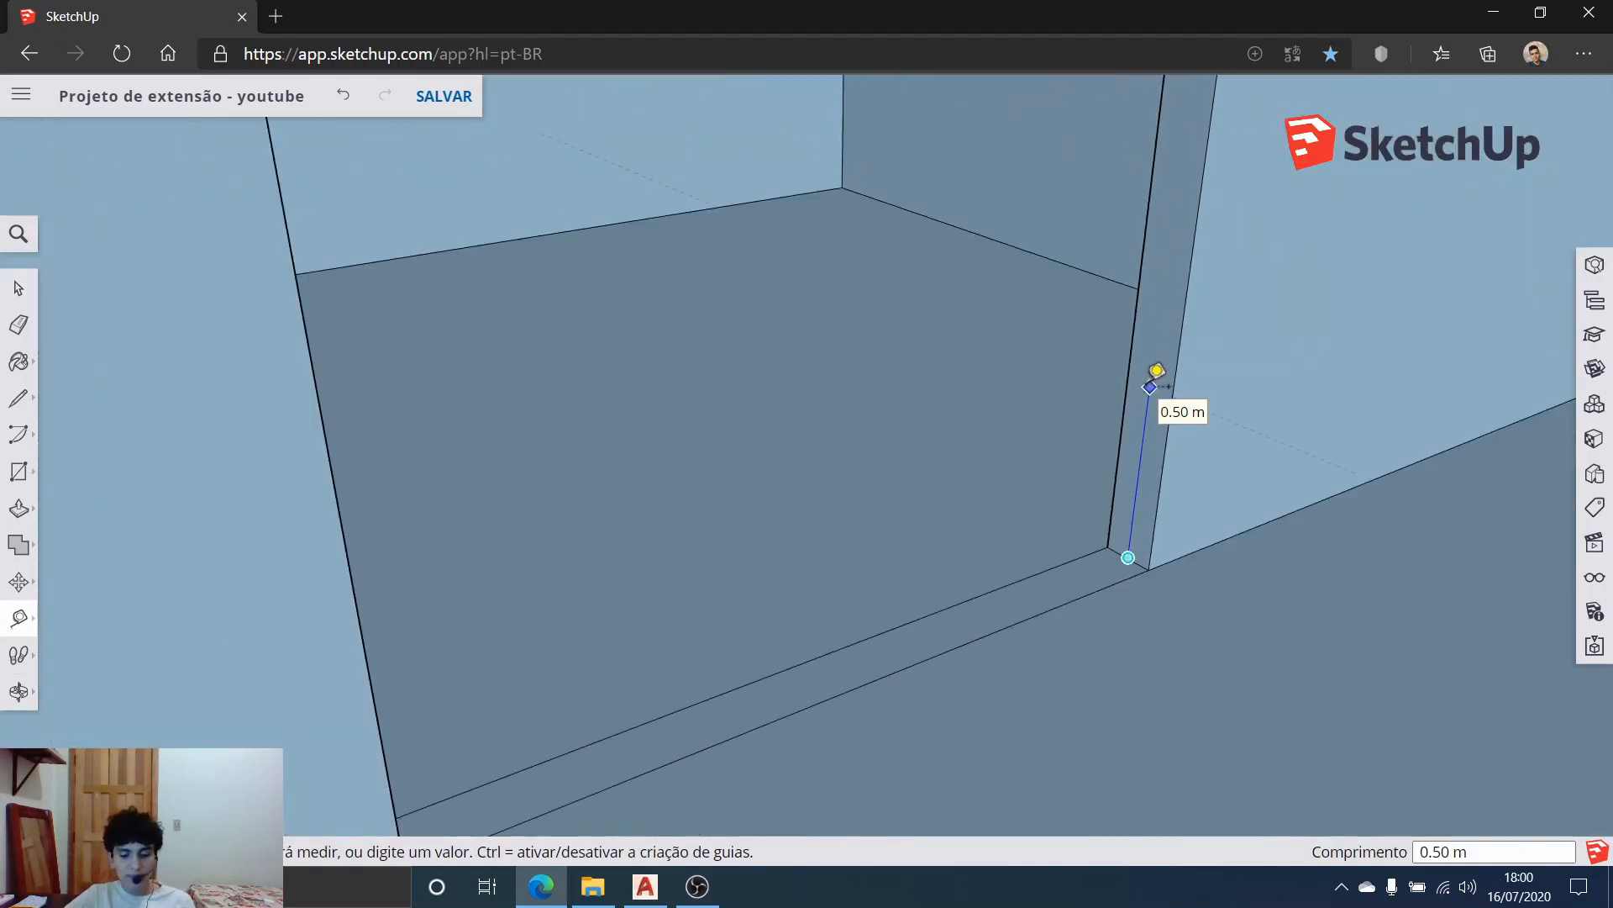
key("Escape")
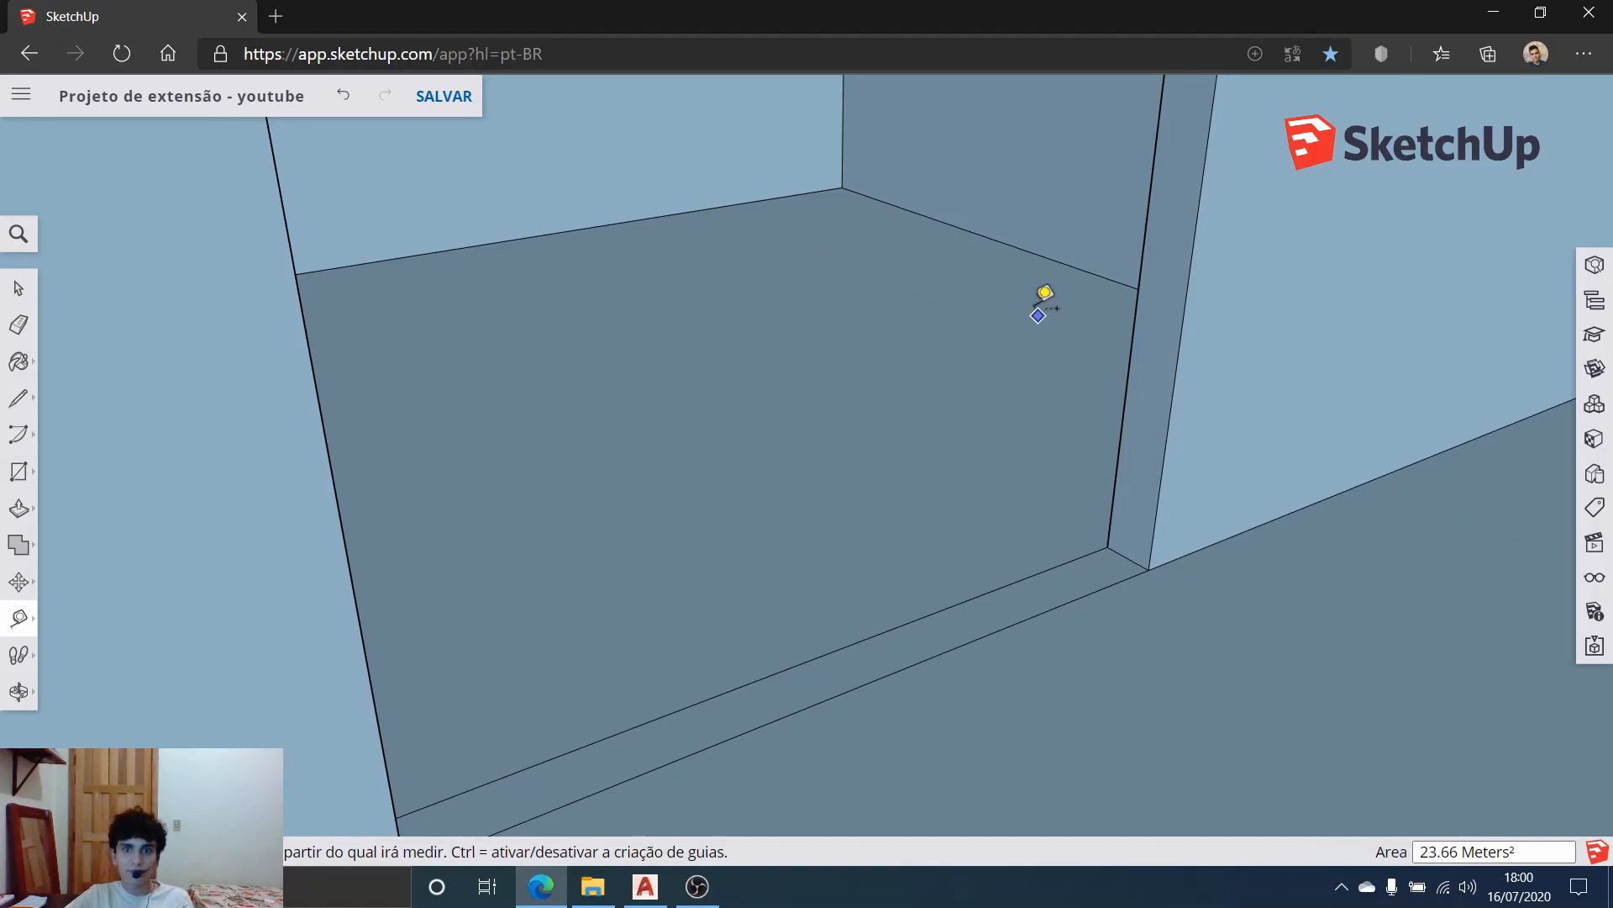
Step: Delete the guide line crossing the porch doorway's jamb
scroll(1051, 286, "down", 6)
middle_click_drag(1059, 270, 966, 468)
scroll(1093, 252, "up", 6)
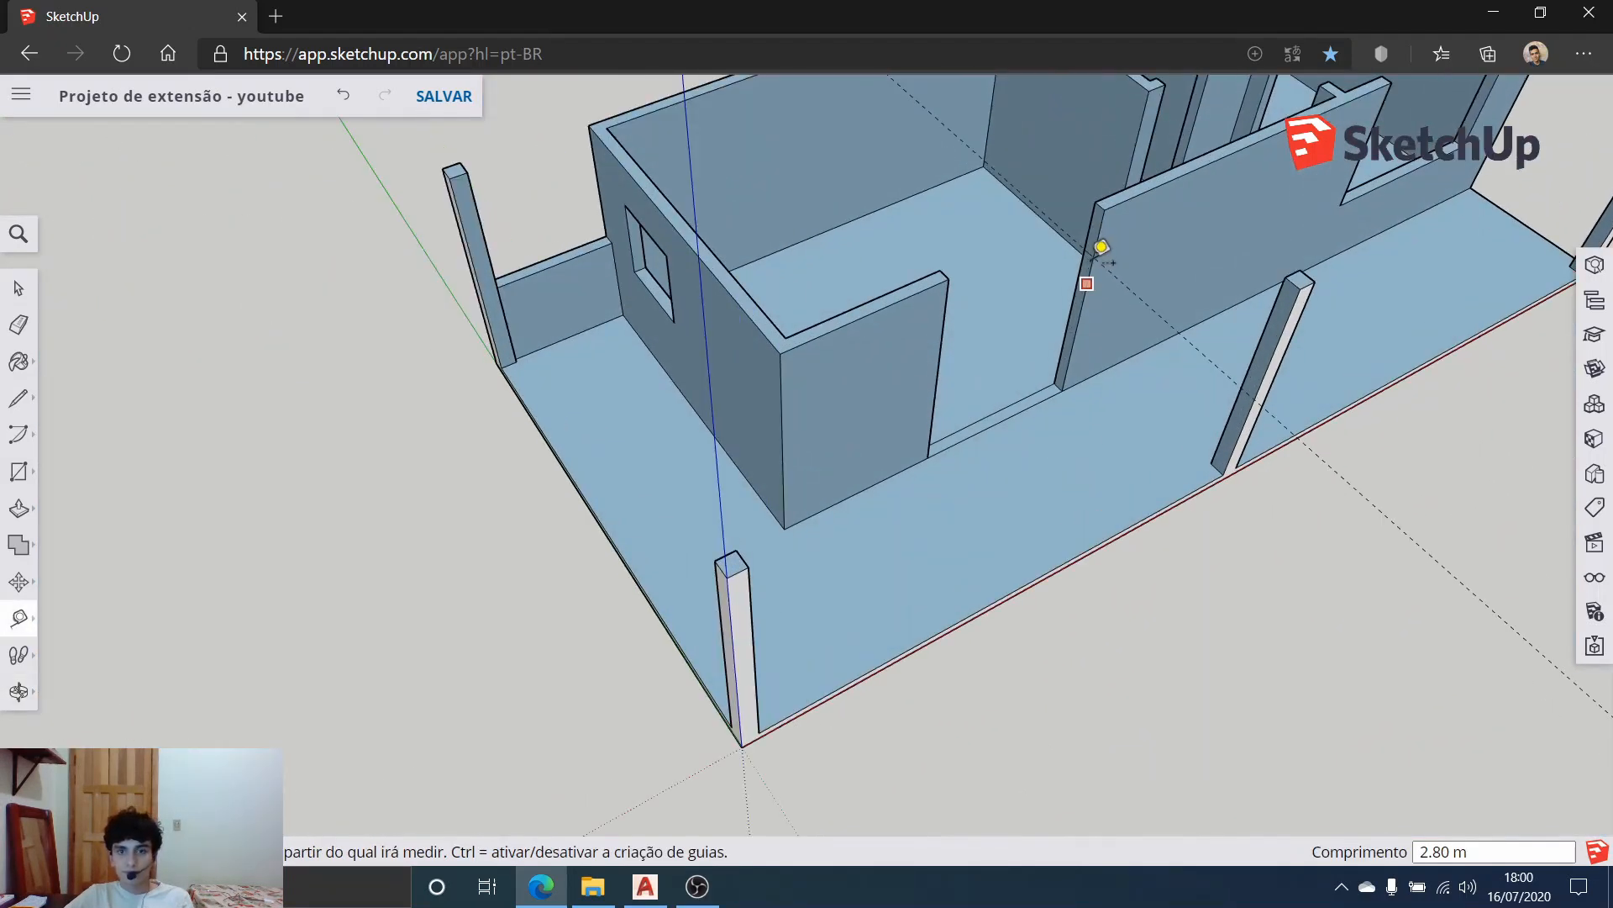
scroll(1004, 285, "down", 5)
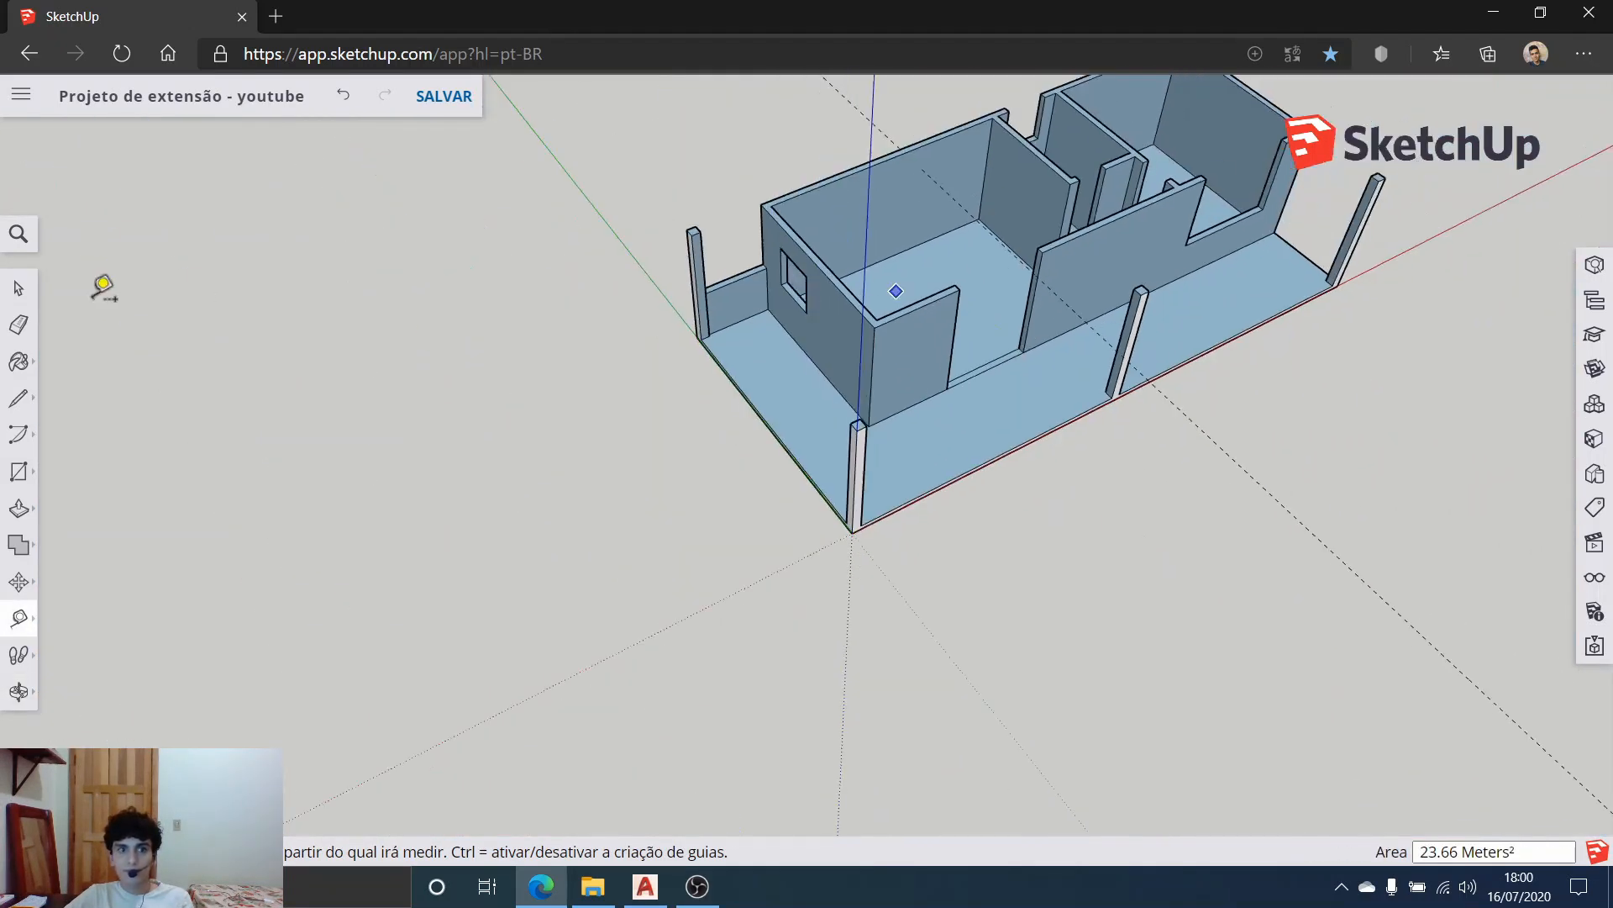
left_click(18, 289)
scroll(900, 288, "up", 4)
scroll(804, 386, "up", 2)
scroll(1138, 310, "down", 3)
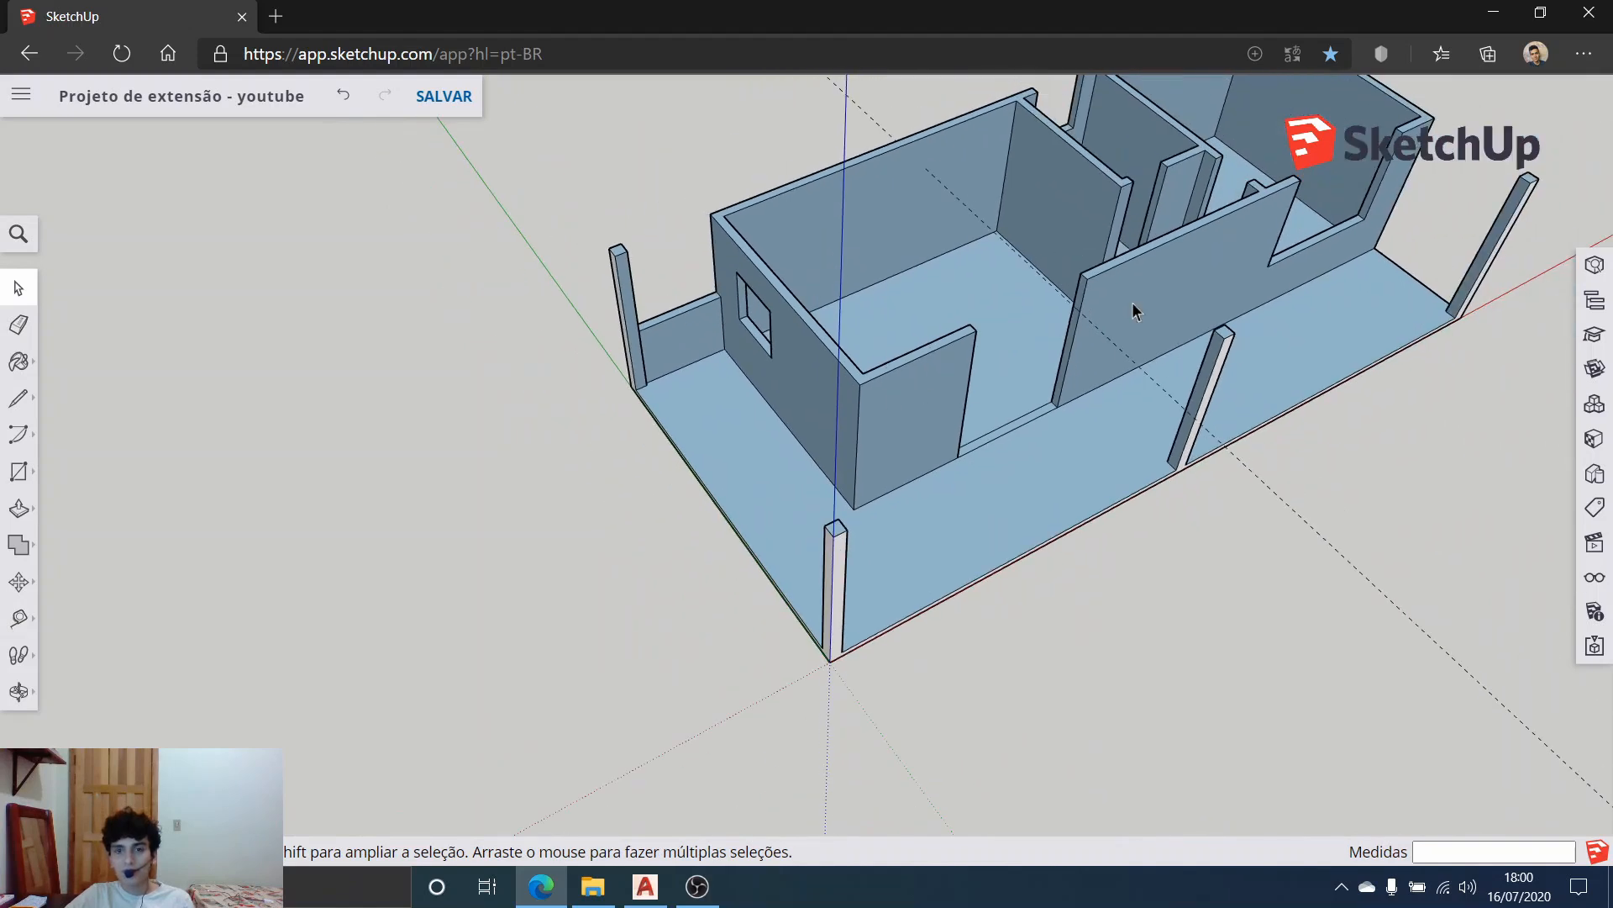
scroll(1174, 325, "up", 6)
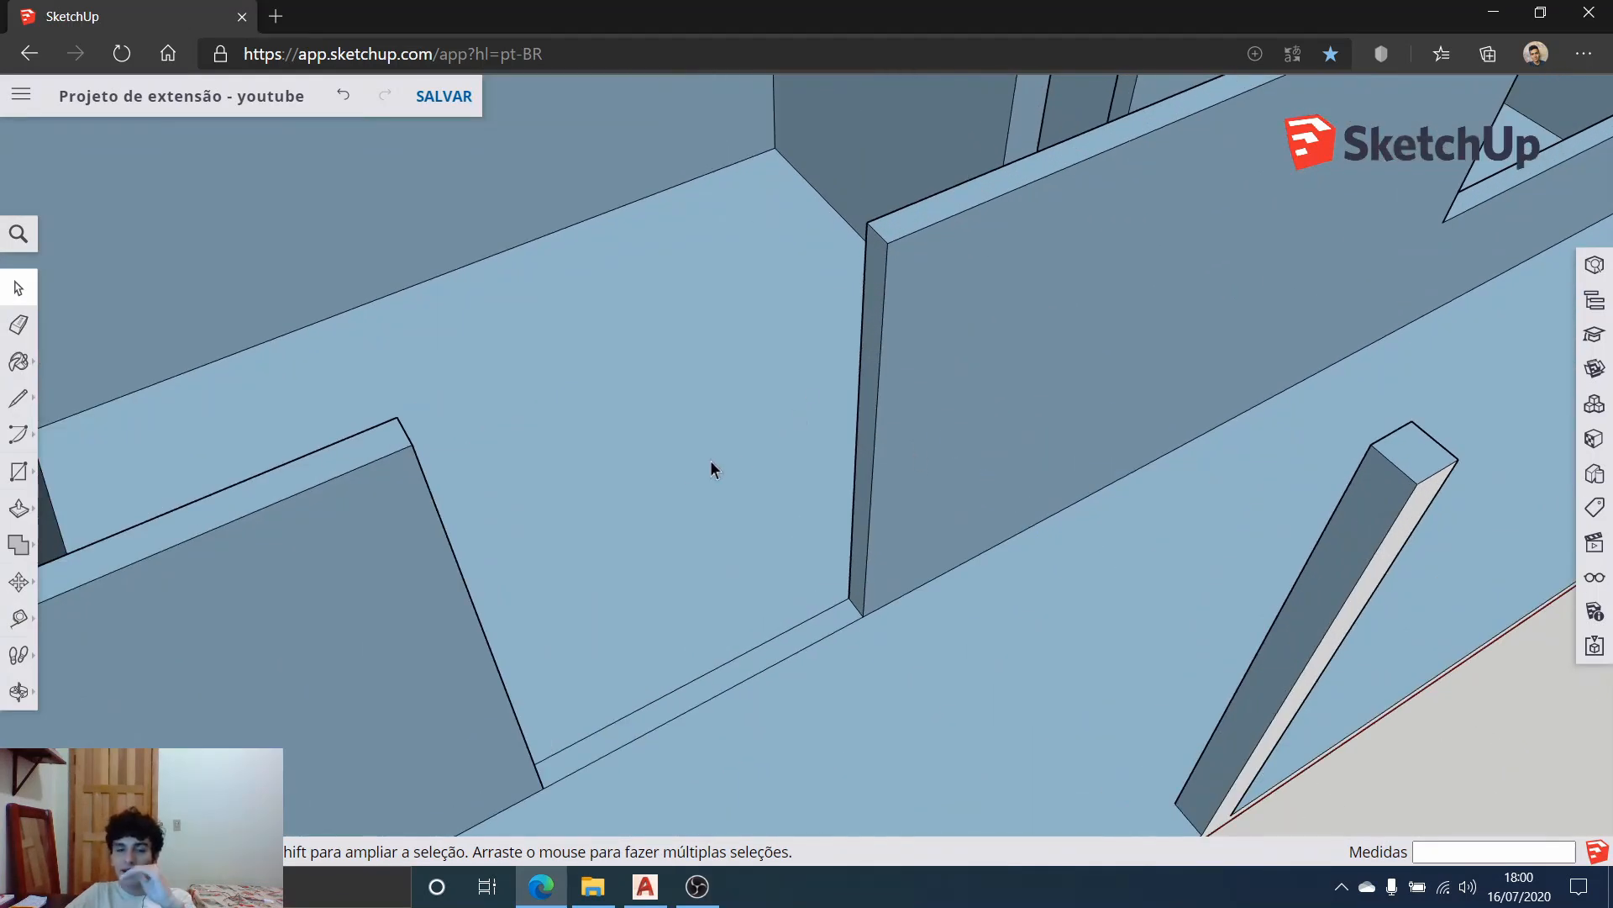
Step: Raise the large room's floor face by 0.02 m with Push/Pull
middle_click_drag(652, 587, 594, 509)
scroll(595, 509, "up", 3)
middle_click_drag(669, 418, 615, 382)
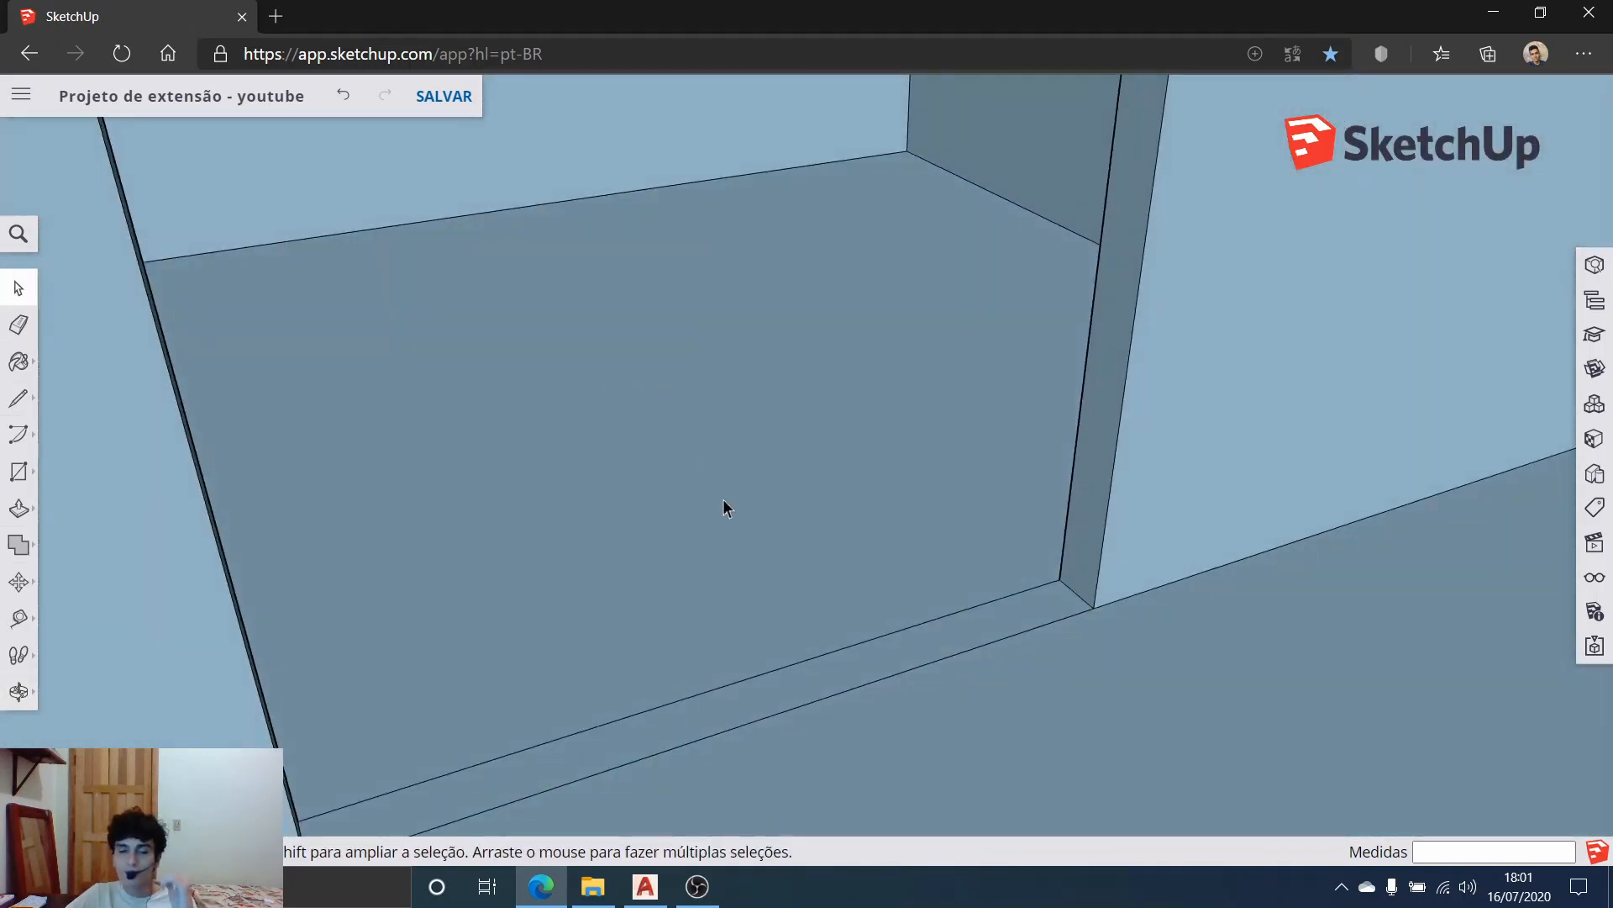
scroll(966, 640, "down", 10)
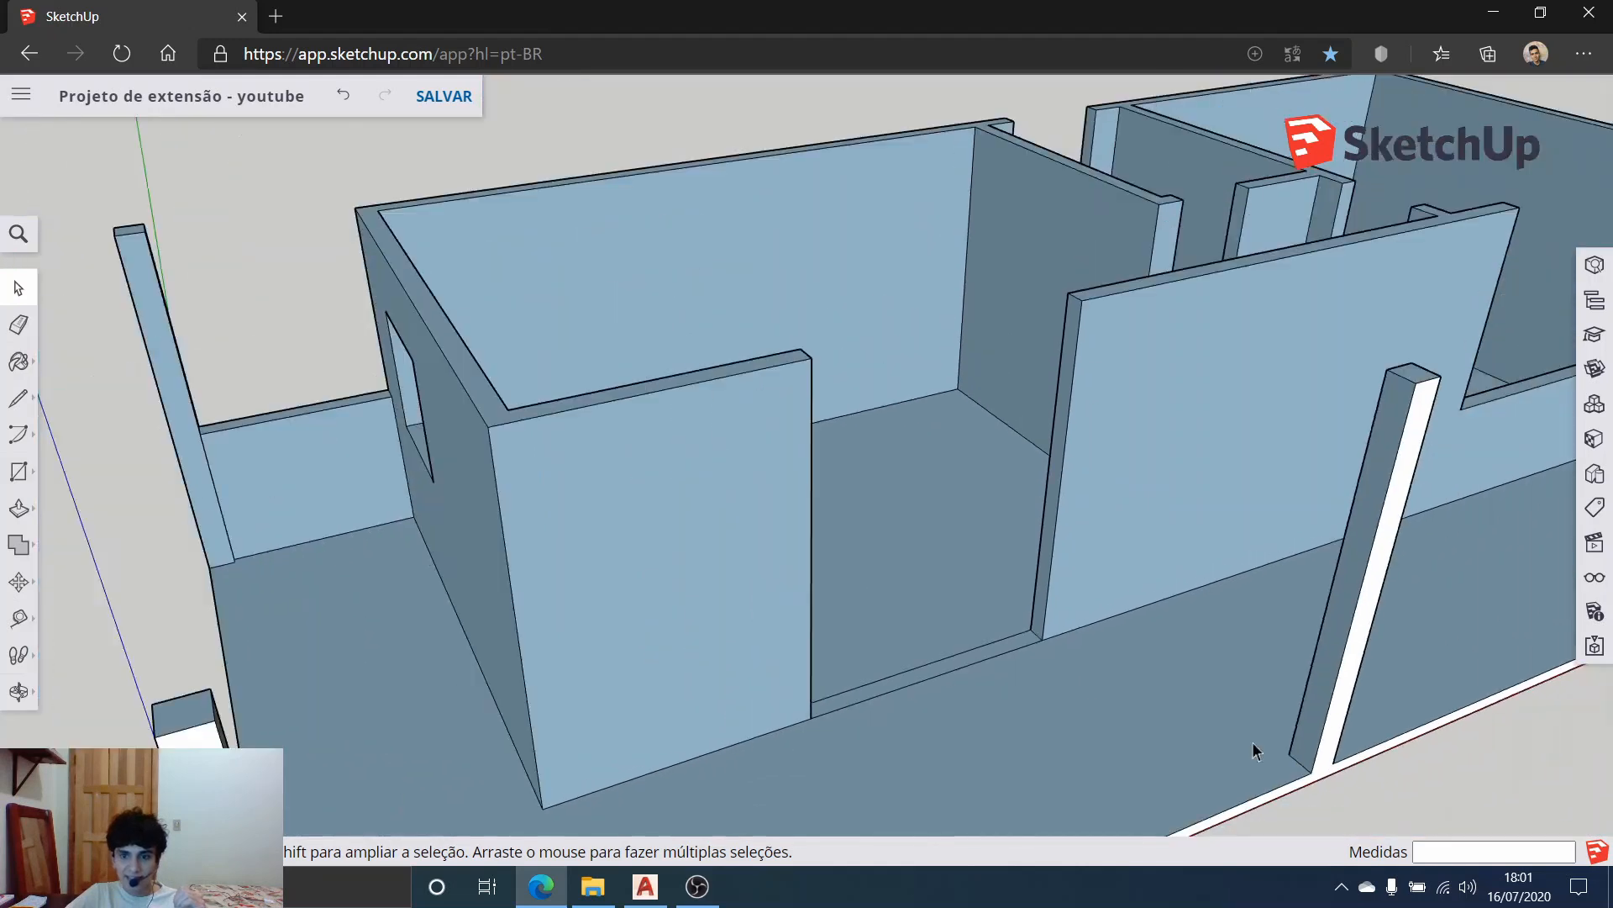
scroll(918, 608, "up", 5)
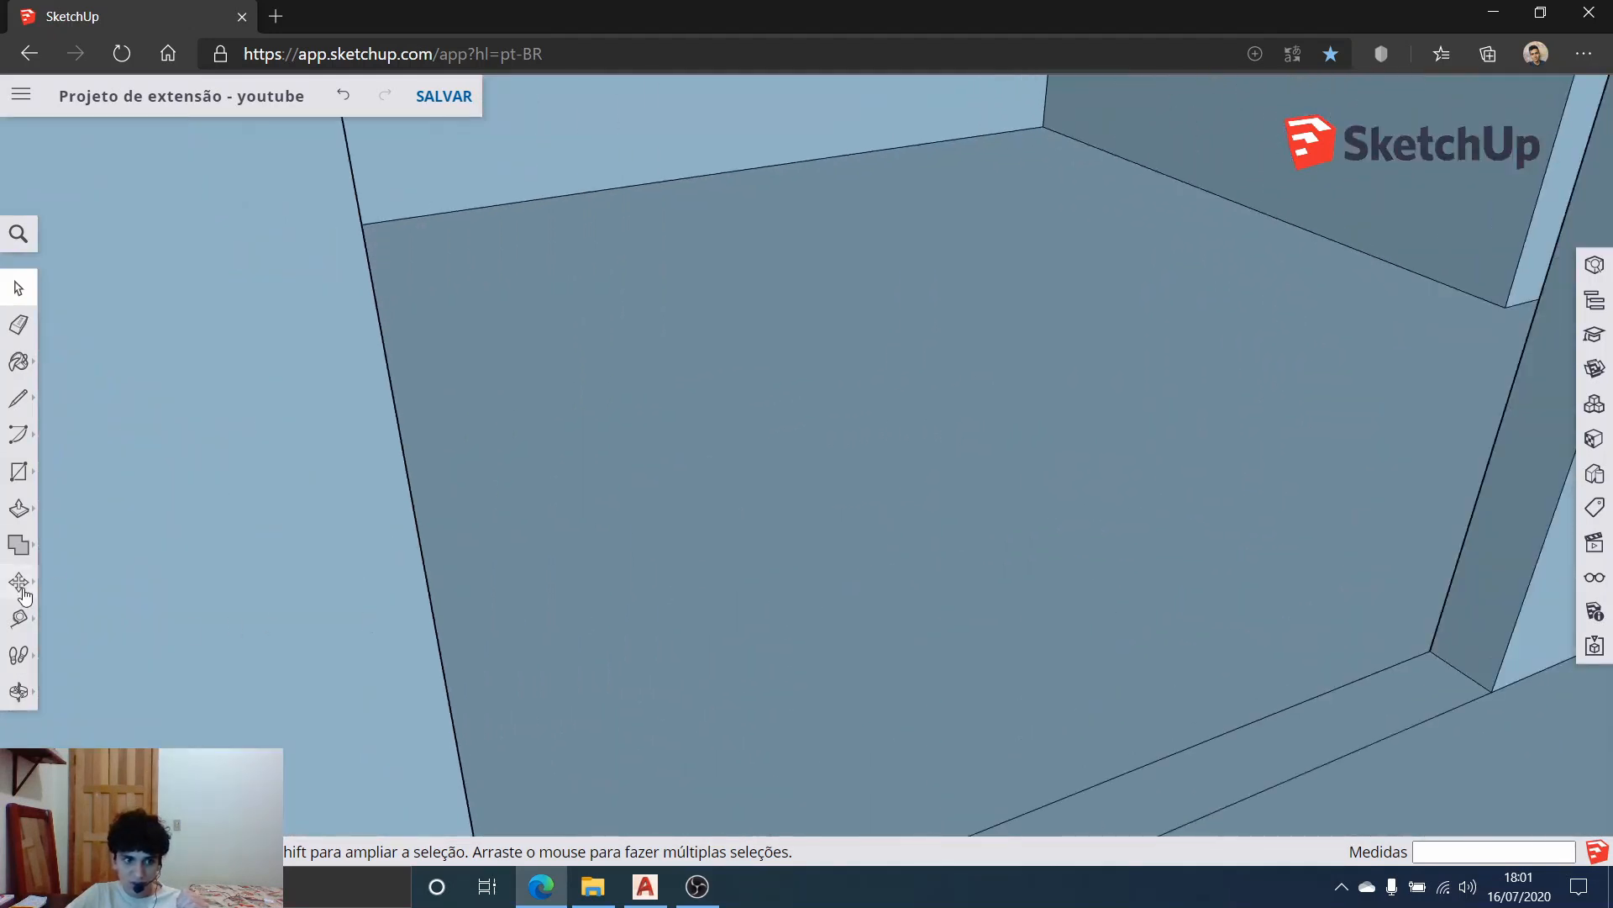
left_click(19, 507)
left_click(882, 521)
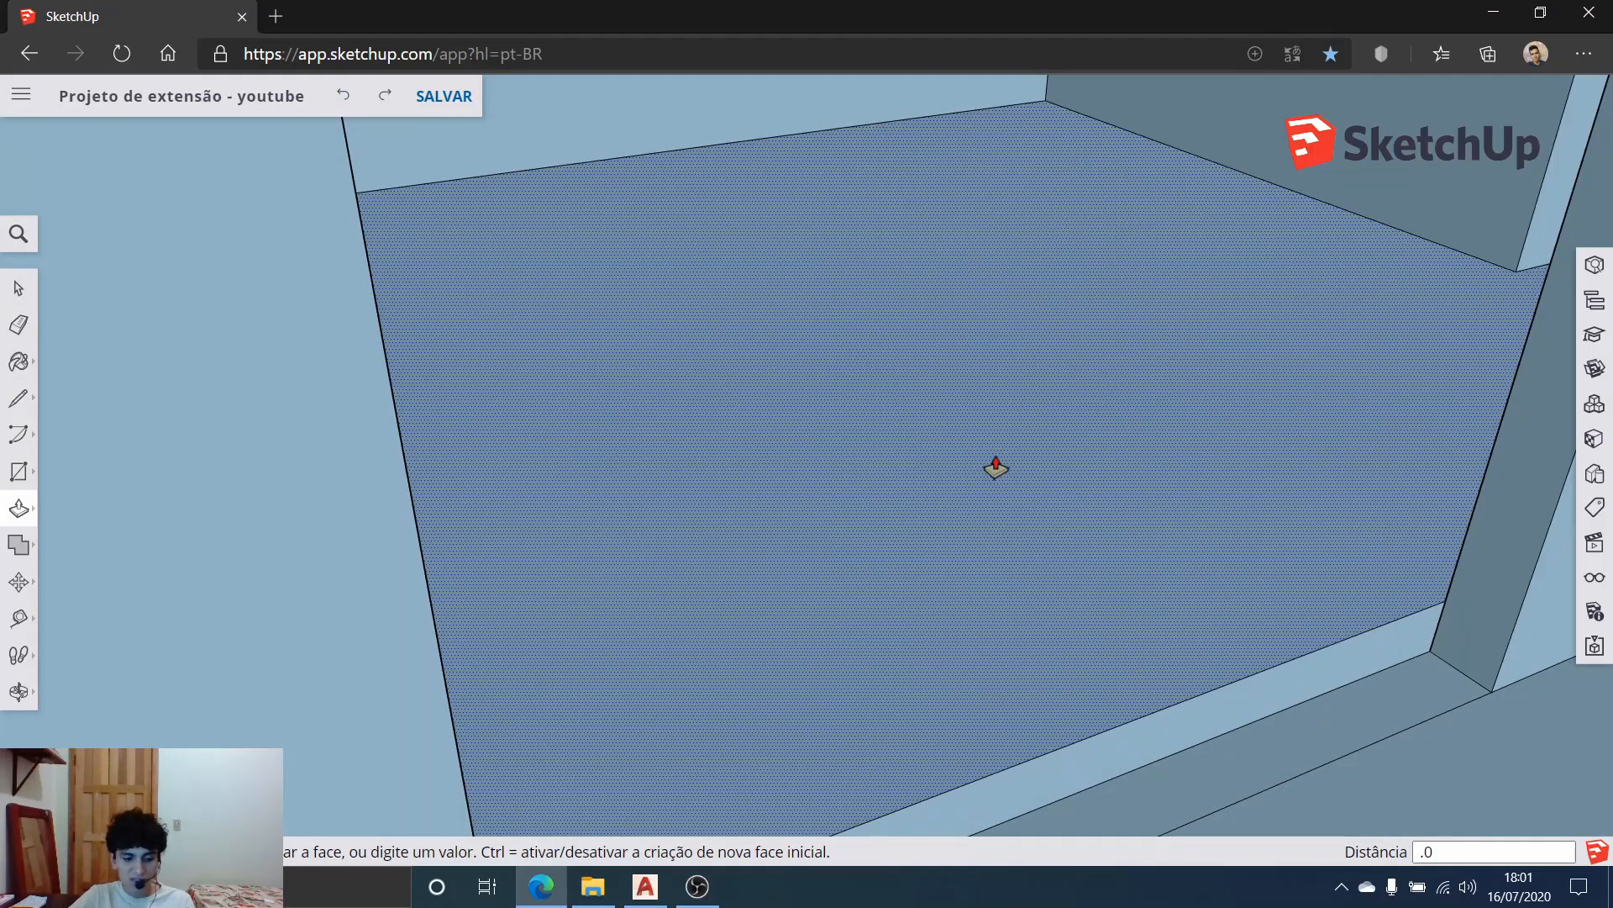
key("Return")
Step: Raise the porch doorway's threshold by 0.02 m, level with the large room's floor
scroll(375, 476, "down", 3)
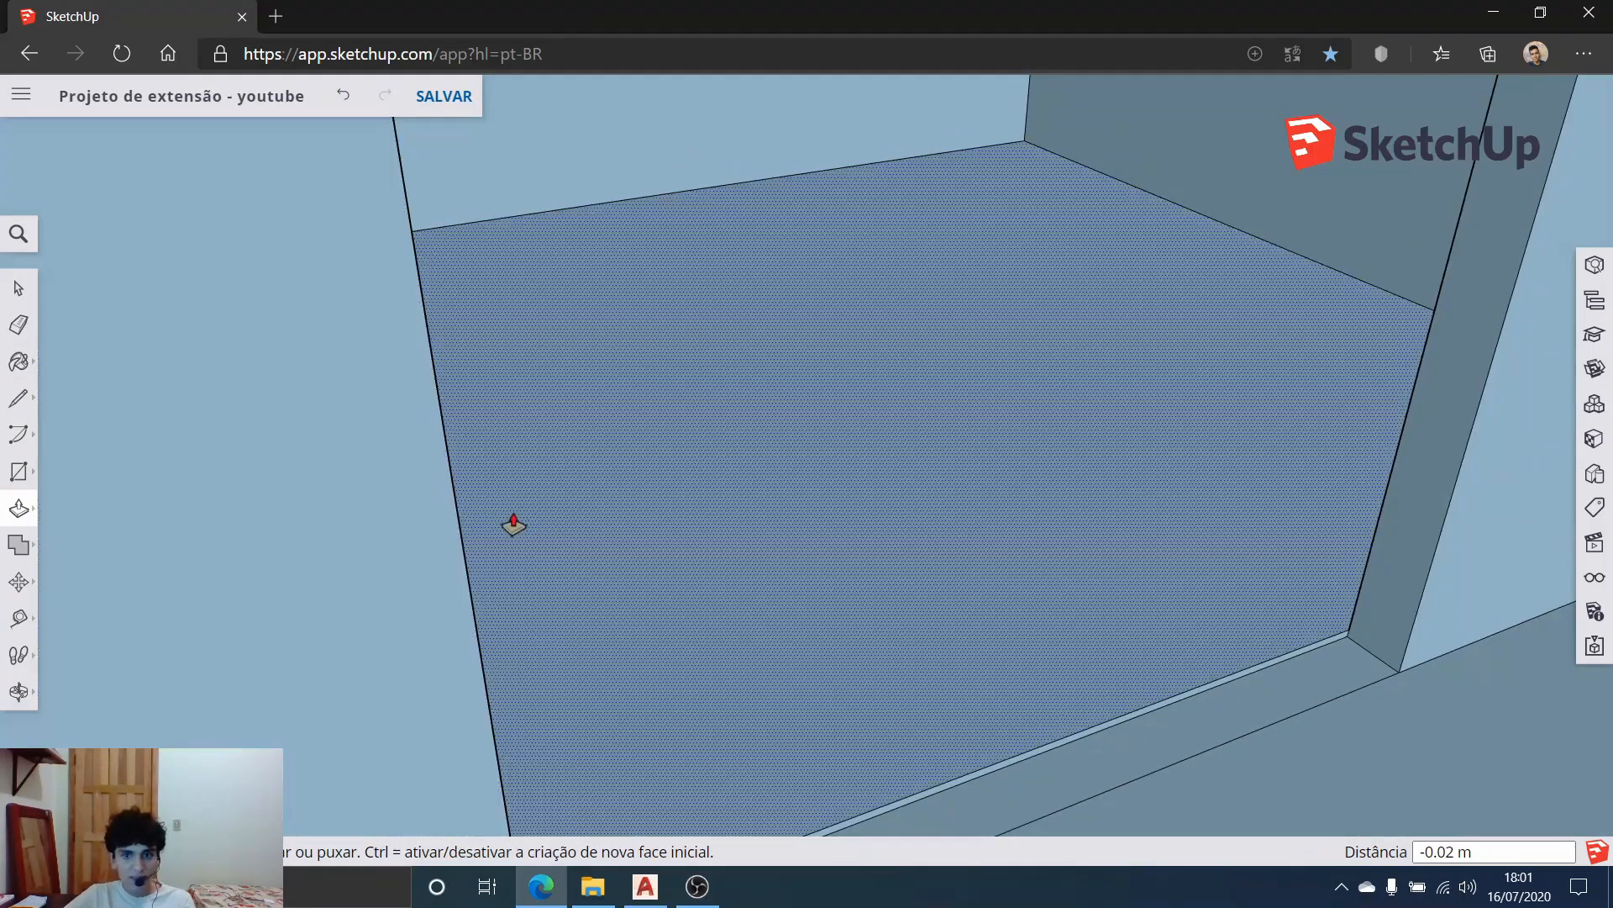
left_click(1068, 704)
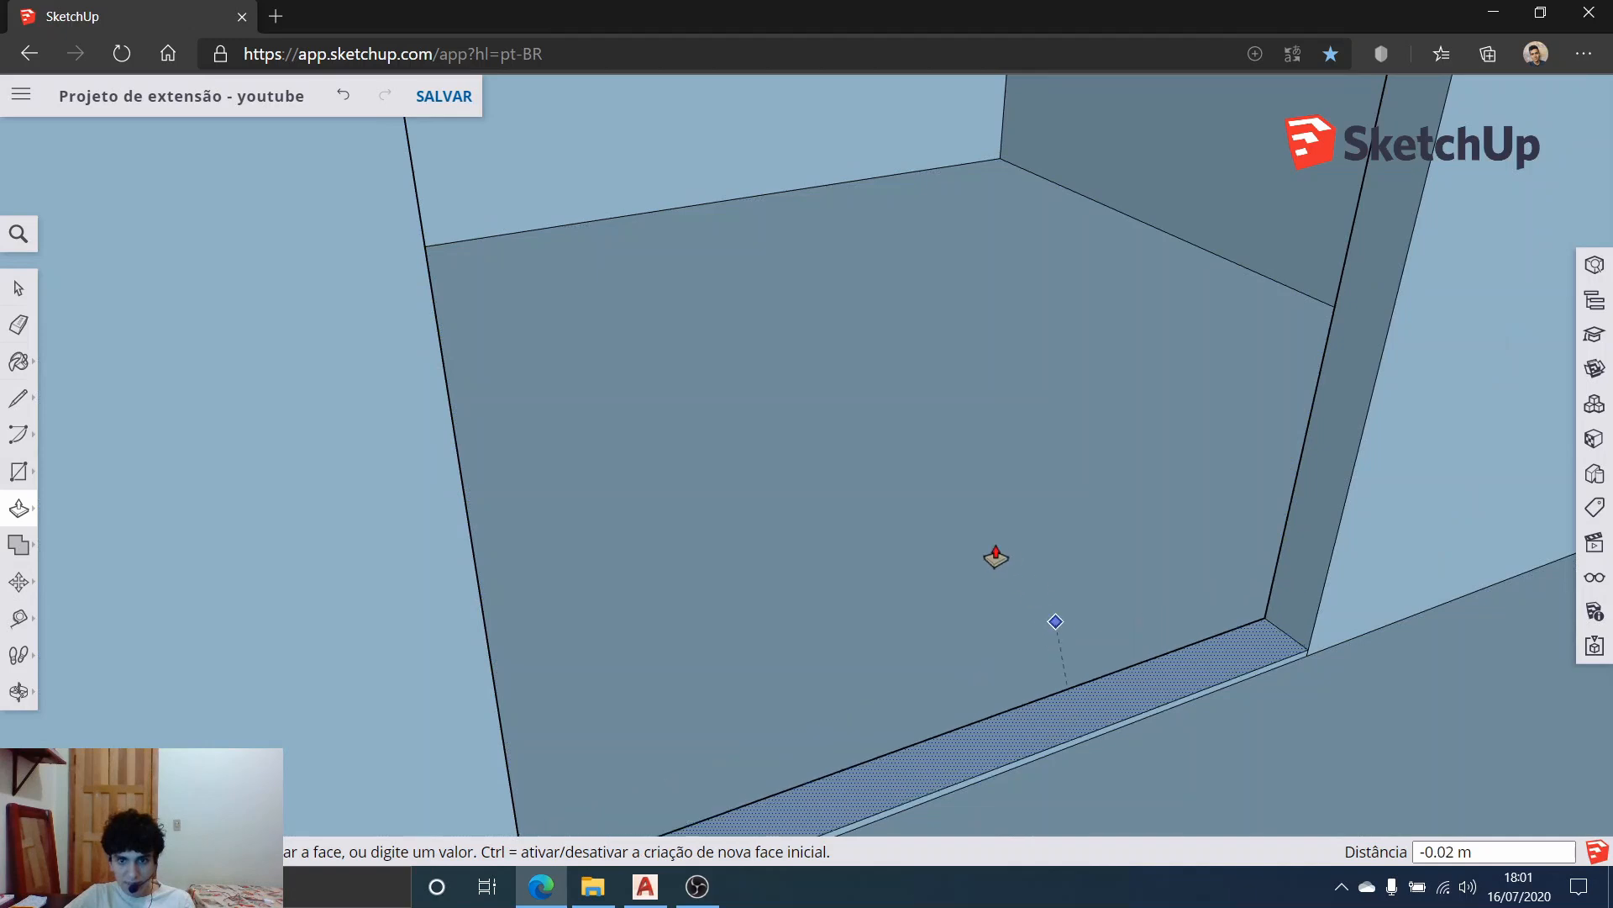
left_click(1033, 601)
left_click(18, 288)
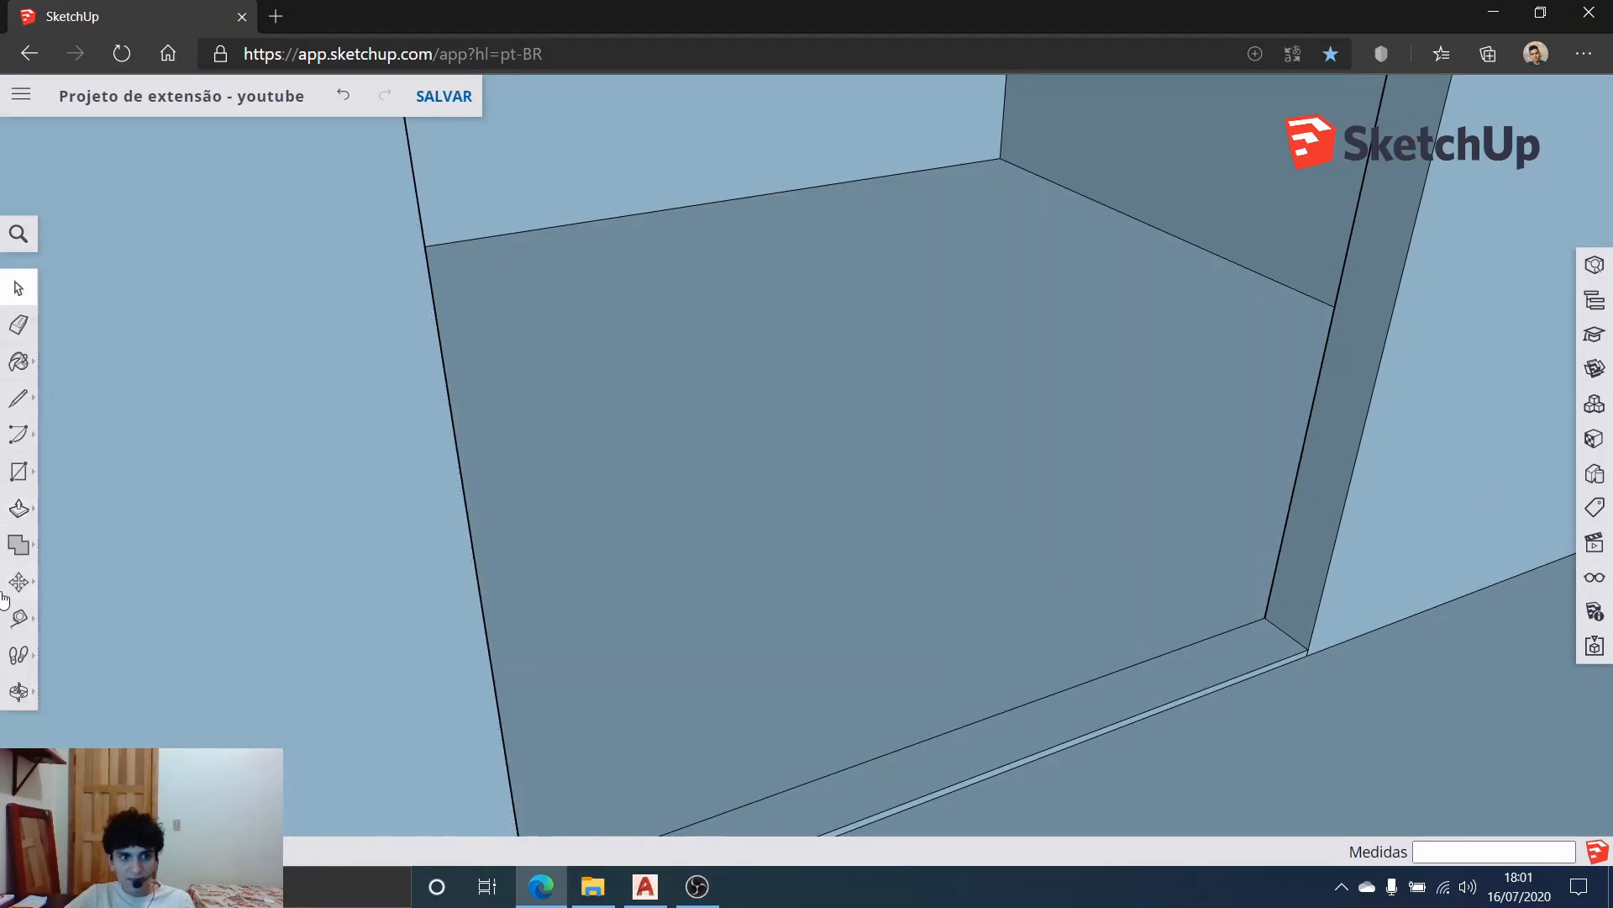
Step: Raise the thresholds of the two interior doorways at the large room's far end by 0.02 m, level with its floor
scroll(796, 363, "down", 1)
scroll(796, 357, "down", 4)
middle_click_drag(797, 356, 987, 478)
scroll(985, 477, "down", 1)
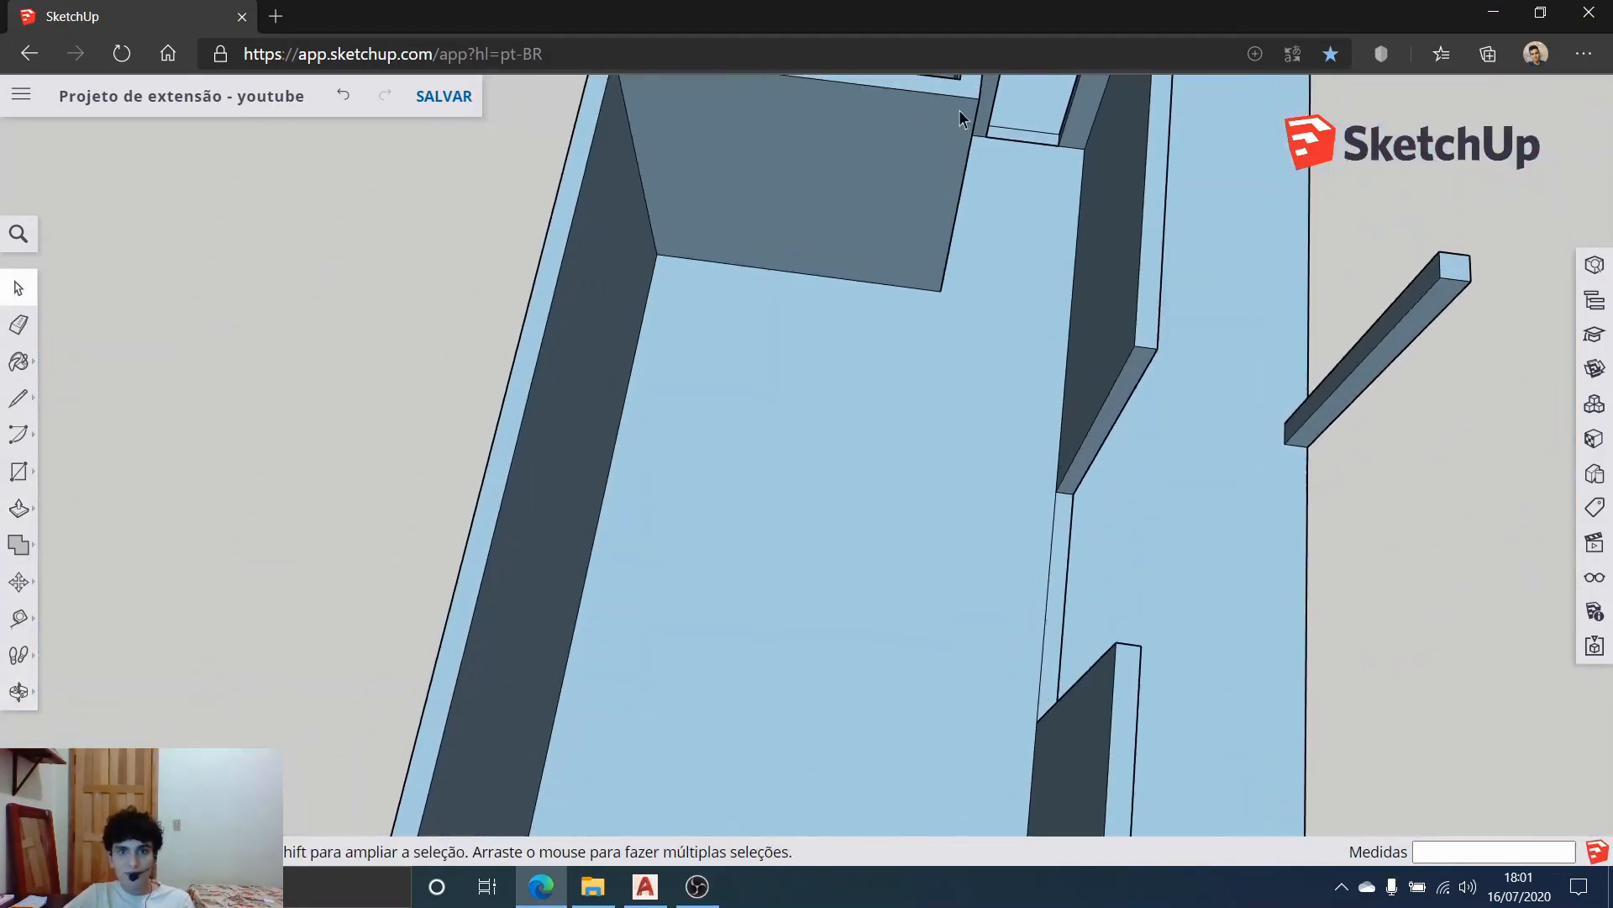
scroll(961, 109, "up", 2)
scroll(1052, 175, "up", 5)
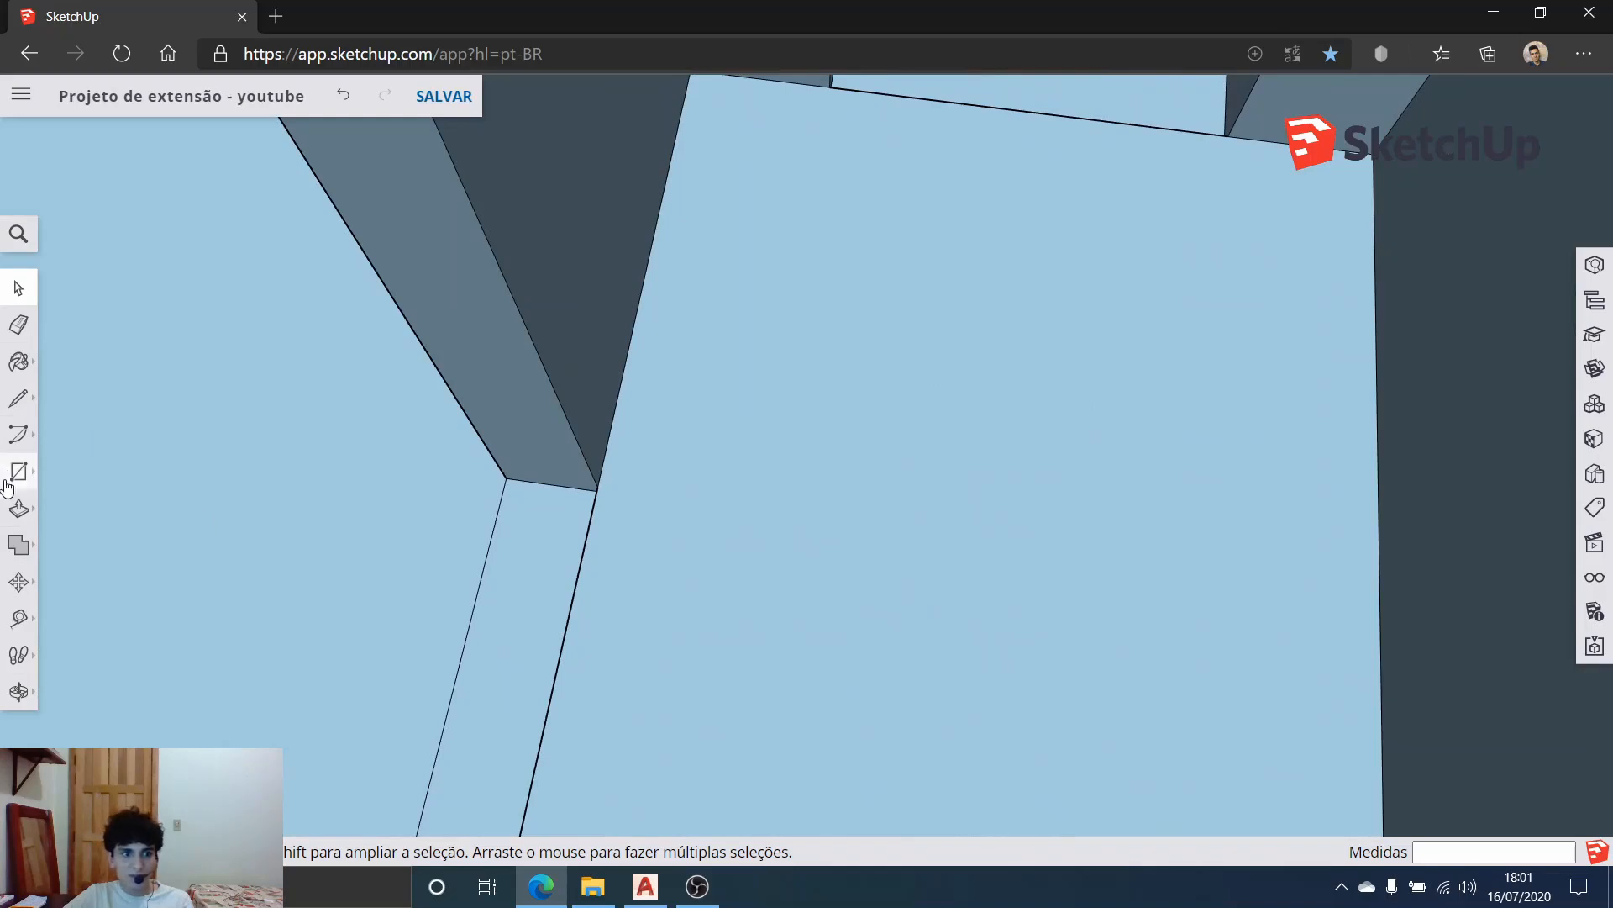
left_click(19, 508)
left_click(504, 594)
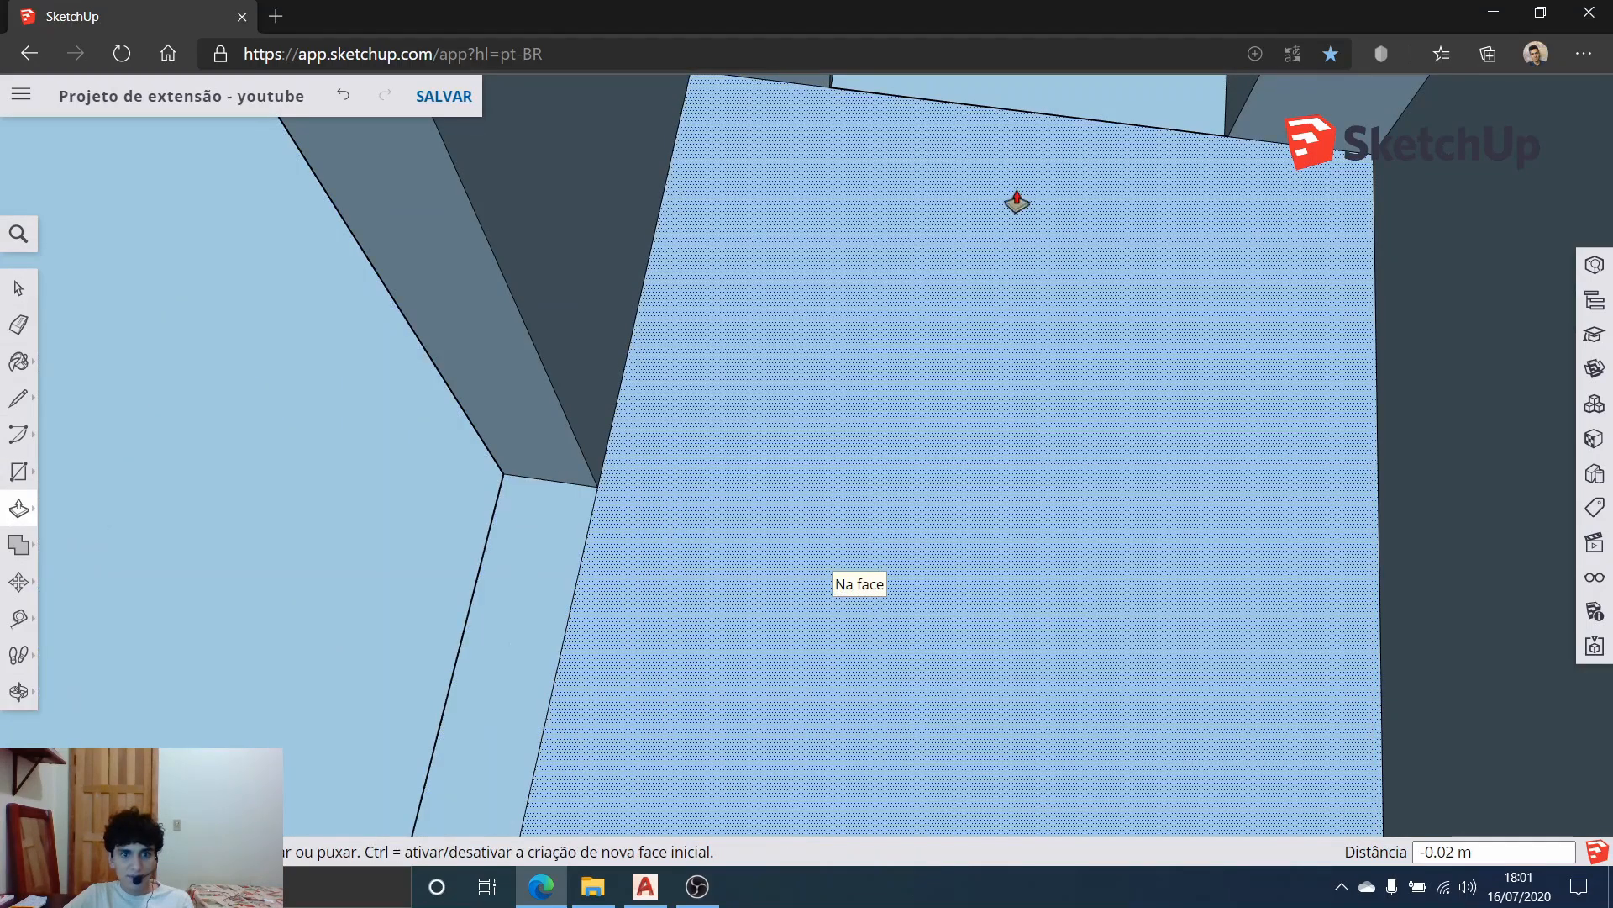
left_click(1017, 202)
left_click(1040, 235)
scroll(143, 265, "down", 1)
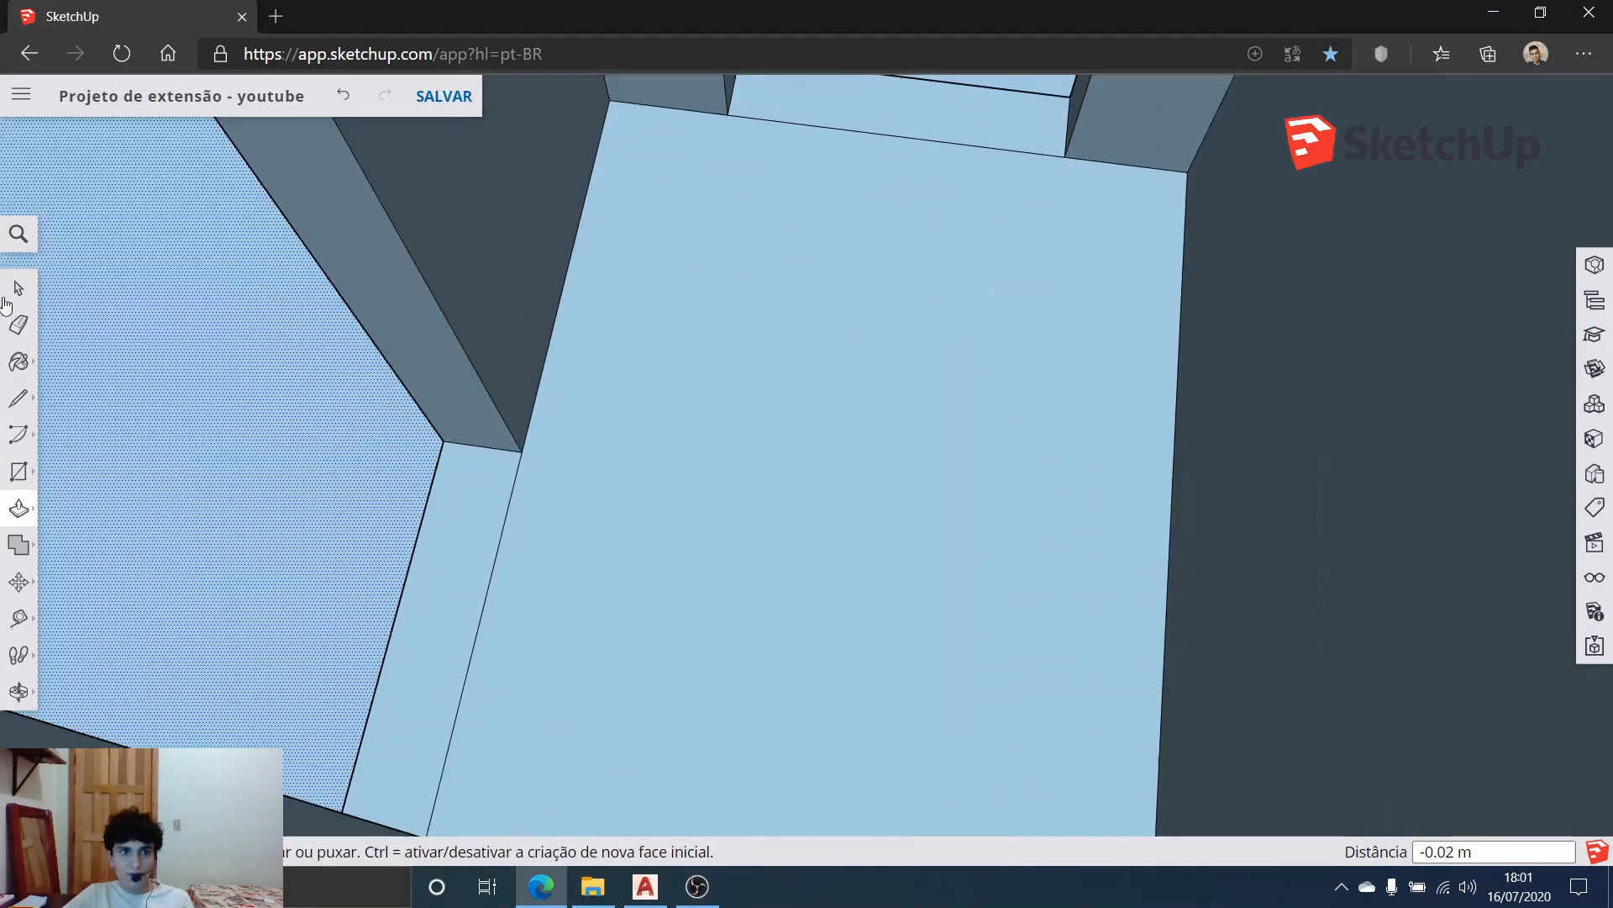
left_click(17, 288)
Step: Place a guide line across the porch doorway's jamb, 2.15 m above the midpoint of the raised threshold's edge
middle_click_drag(205, 350, 90, 457)
scroll(90, 457, "up", 5)
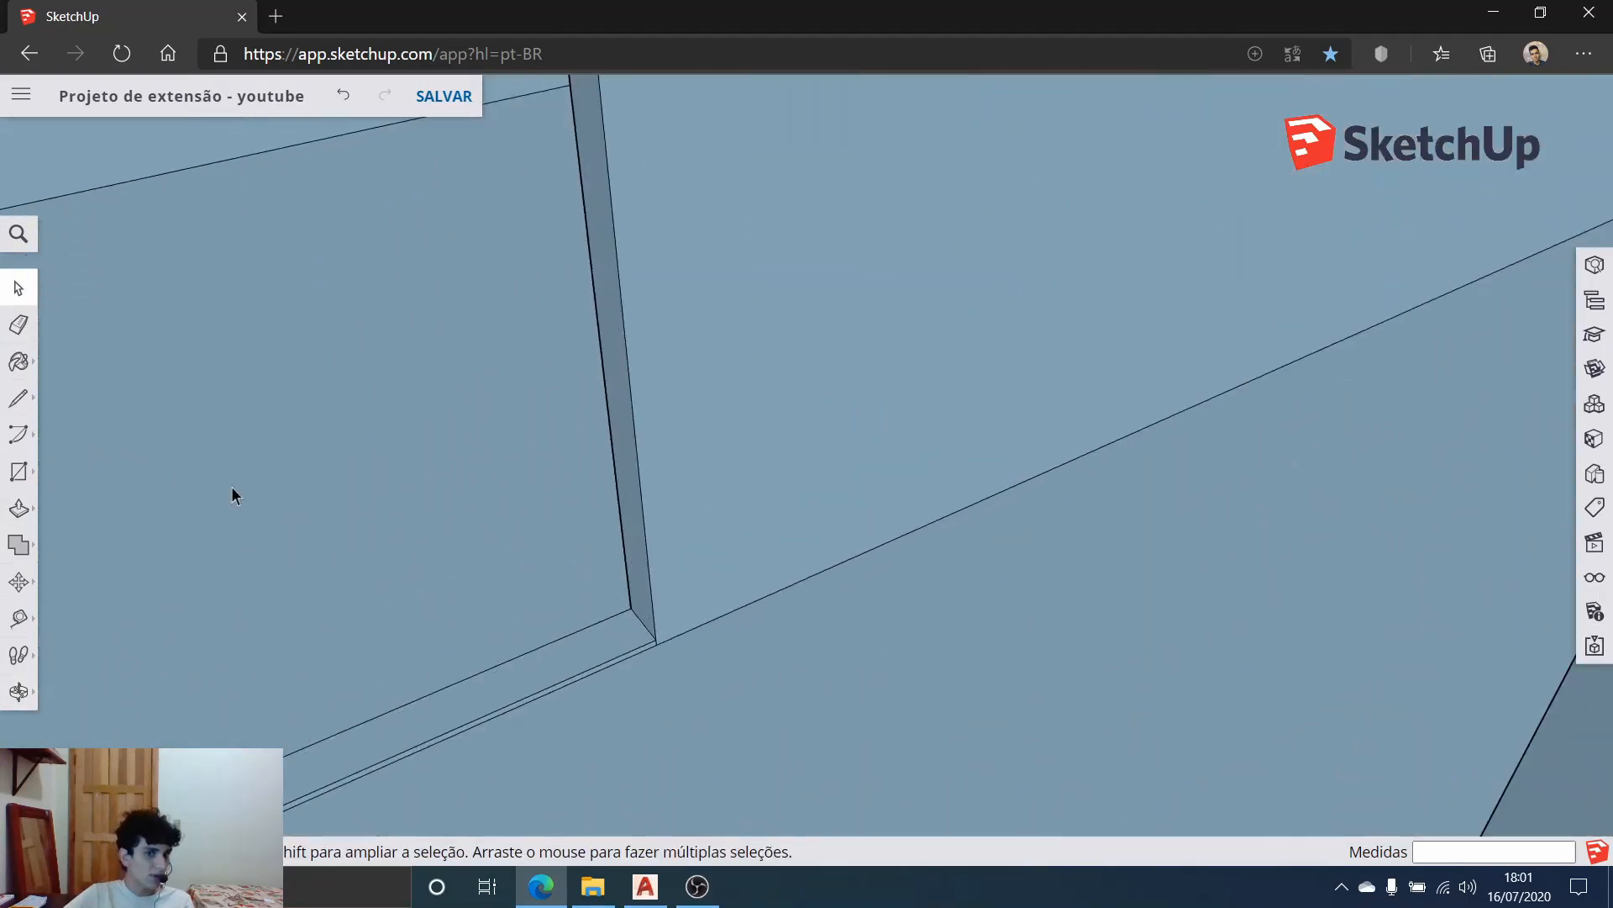
middle_click_drag(235, 494, 353, 471)
left_click(19, 617)
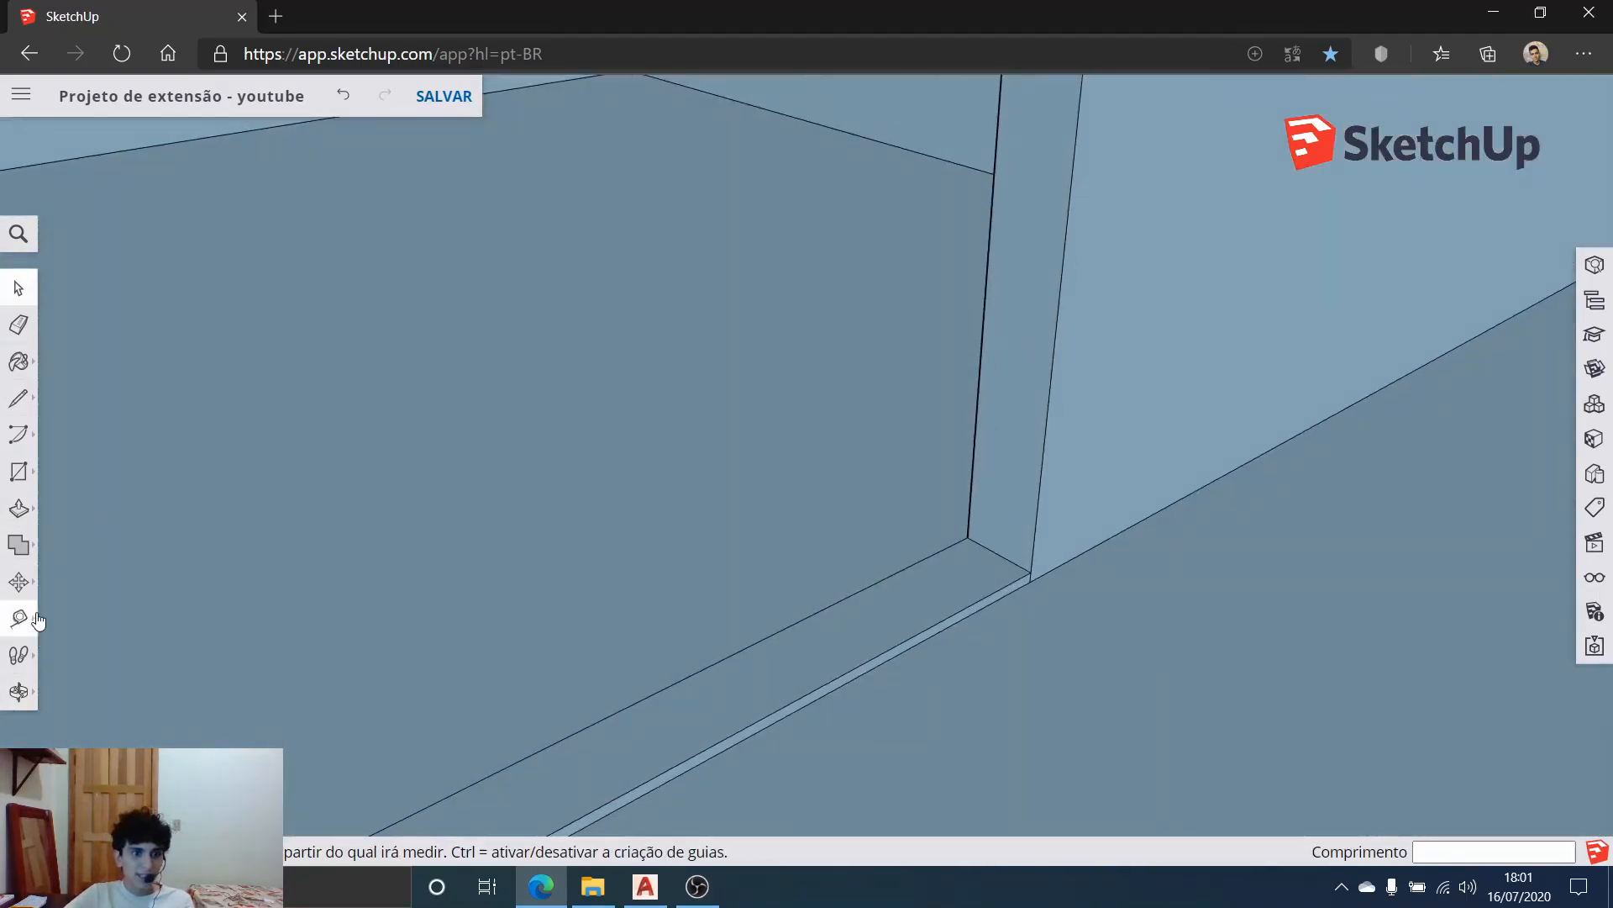
left_click(1000, 547)
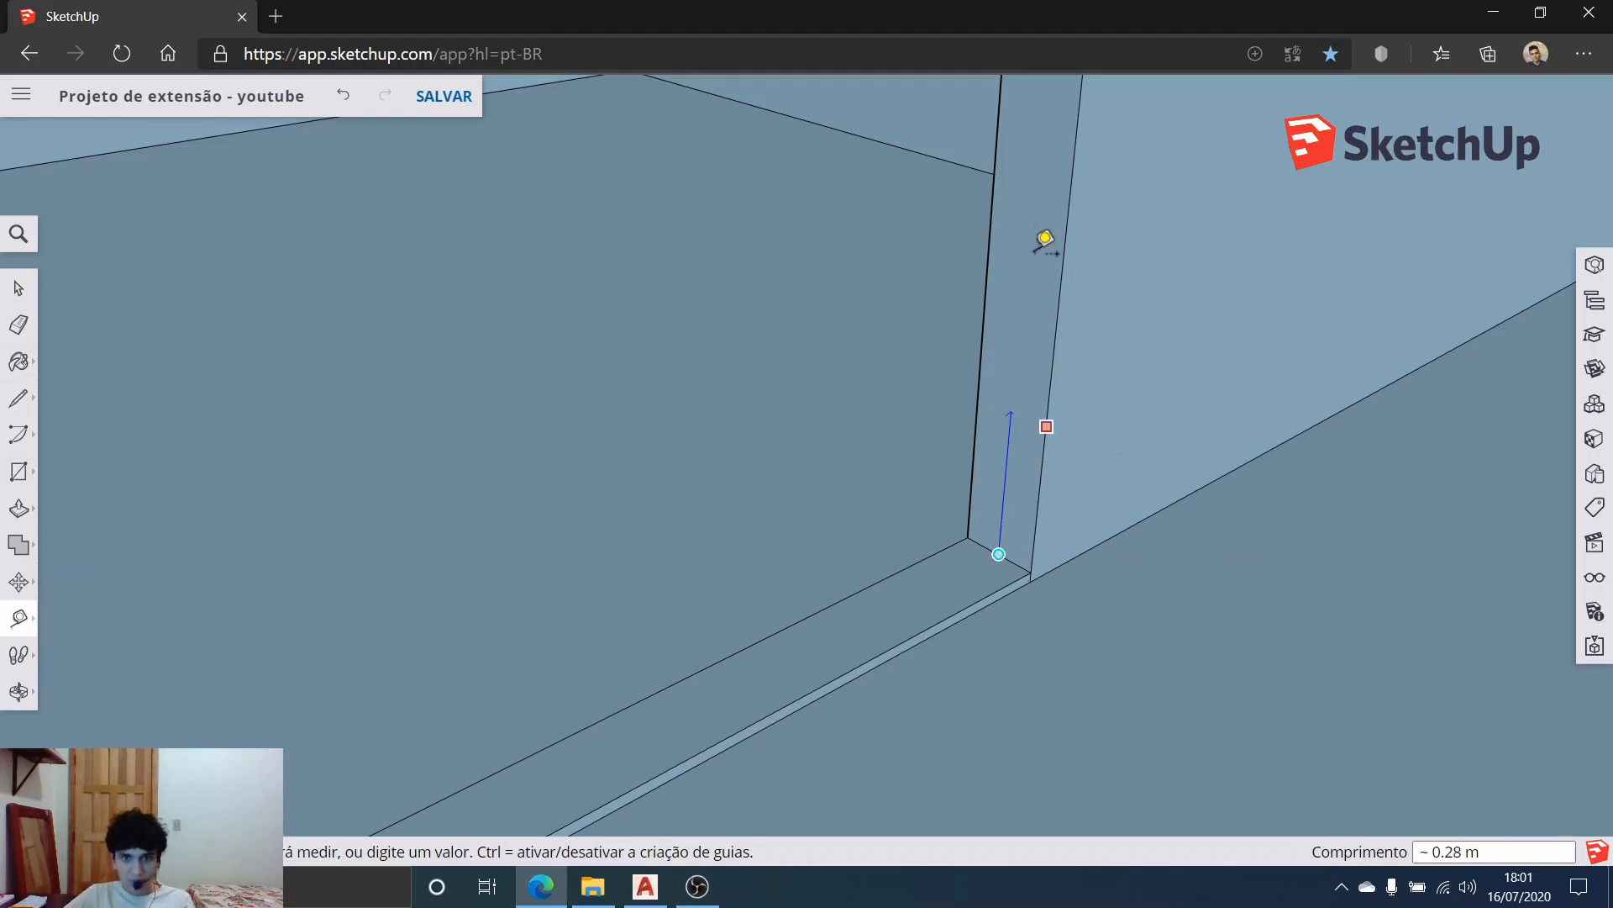
scroll(1040, 172, "down", 1)
scroll(1040, 173, "down", 1)
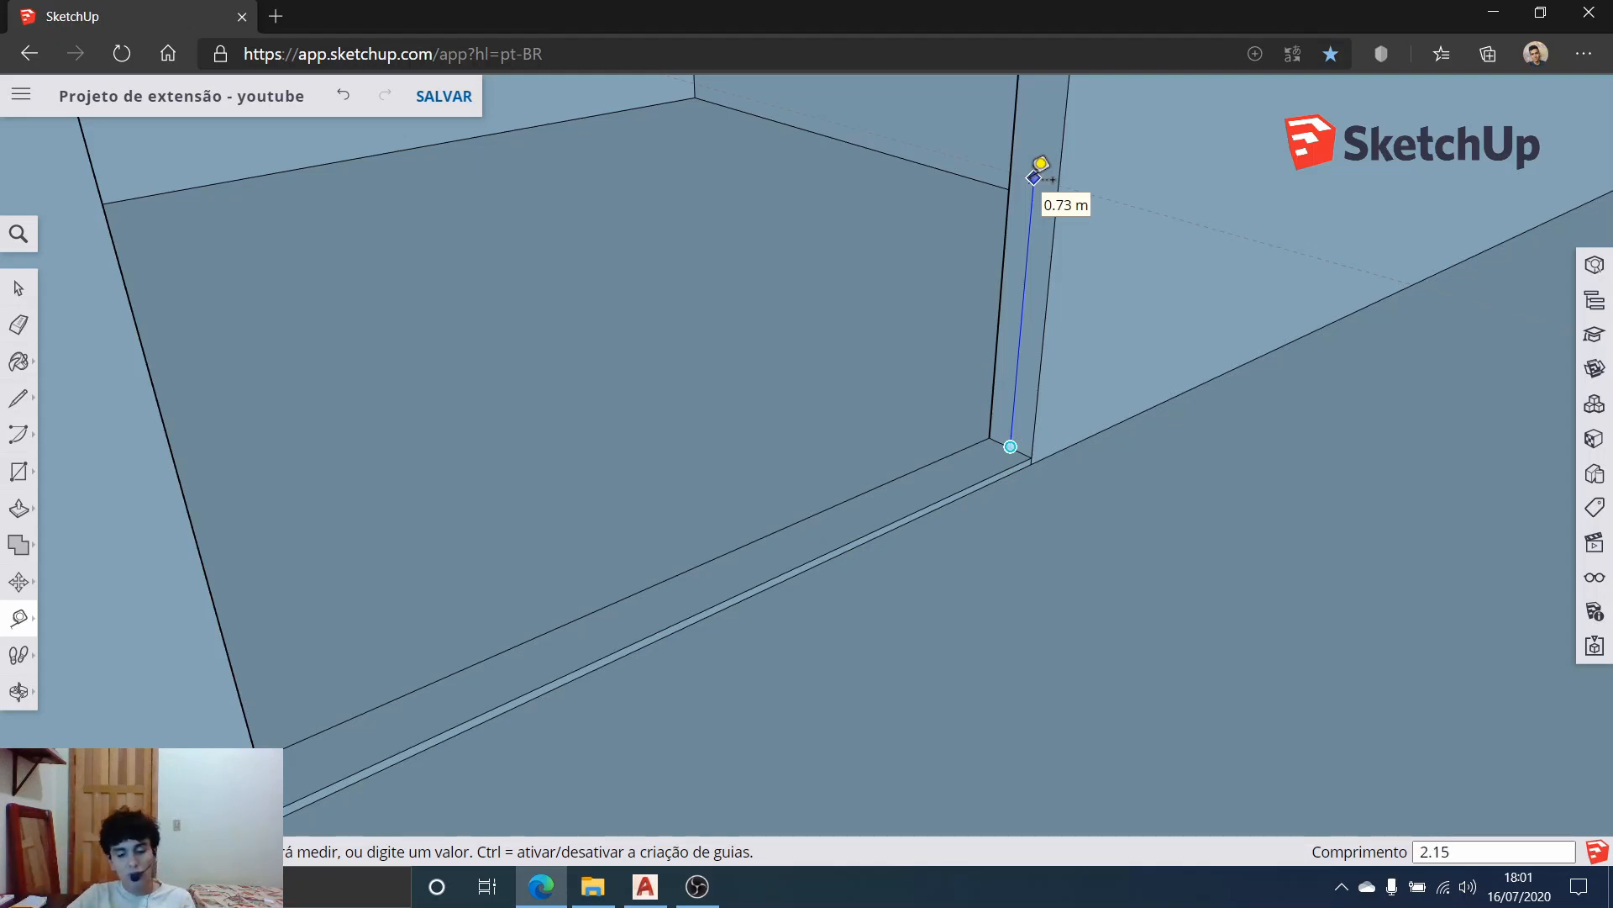
left_click(1034, 177)
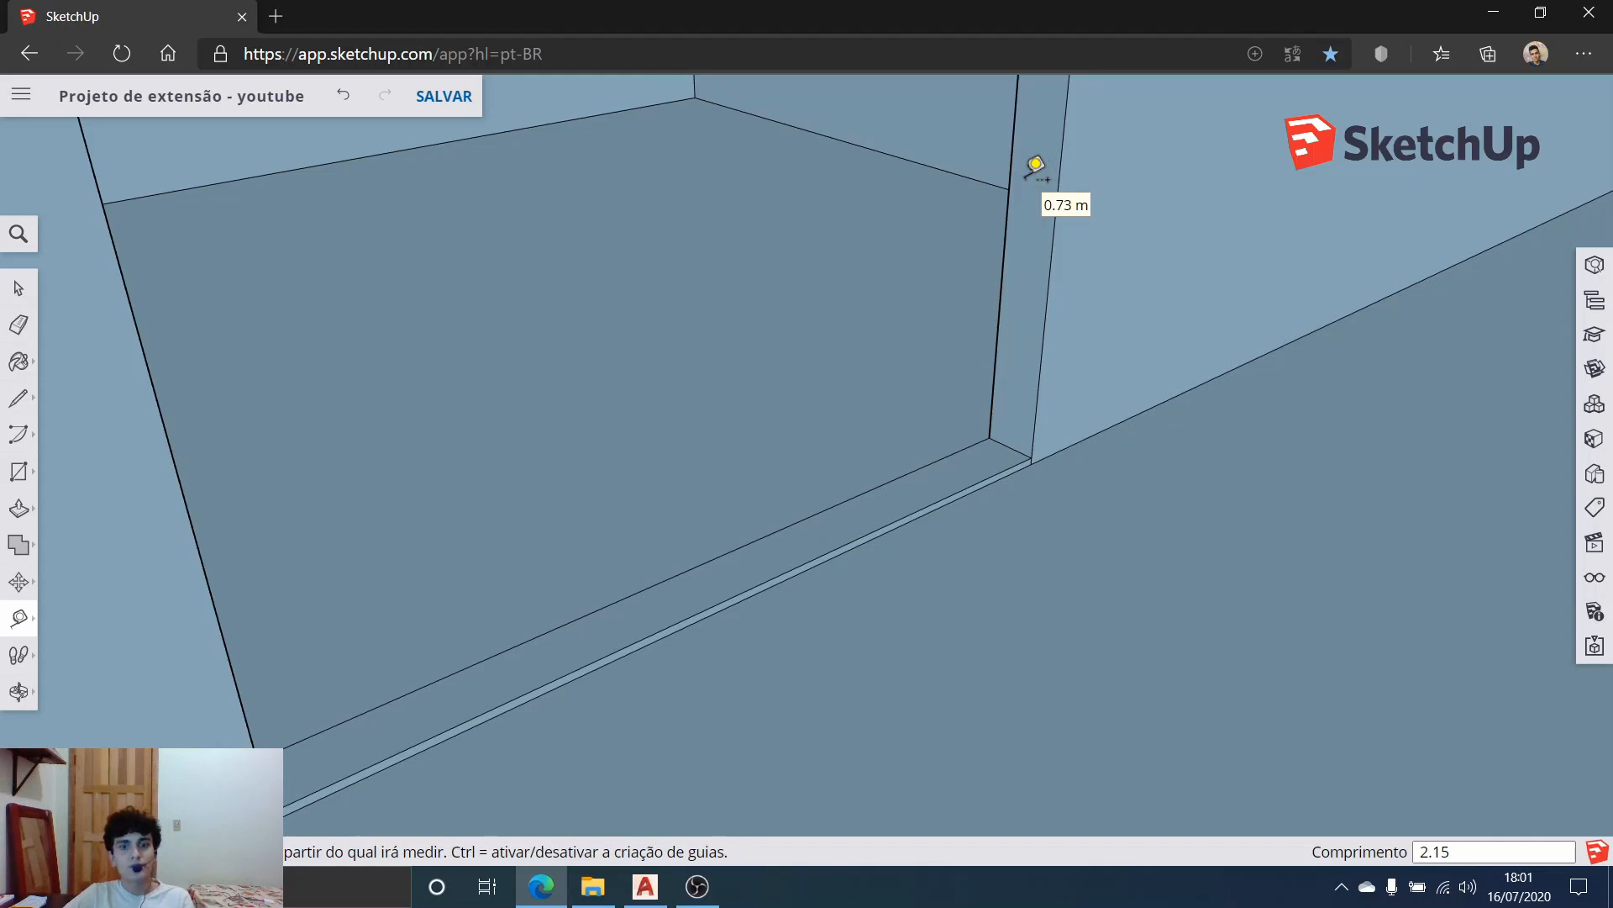
Step: Draw a line across the porch doorway's jamb along the guide line and delete the guide
scroll(1023, 178, "down", 8)
middle_click_drag(990, 198, 971, 323)
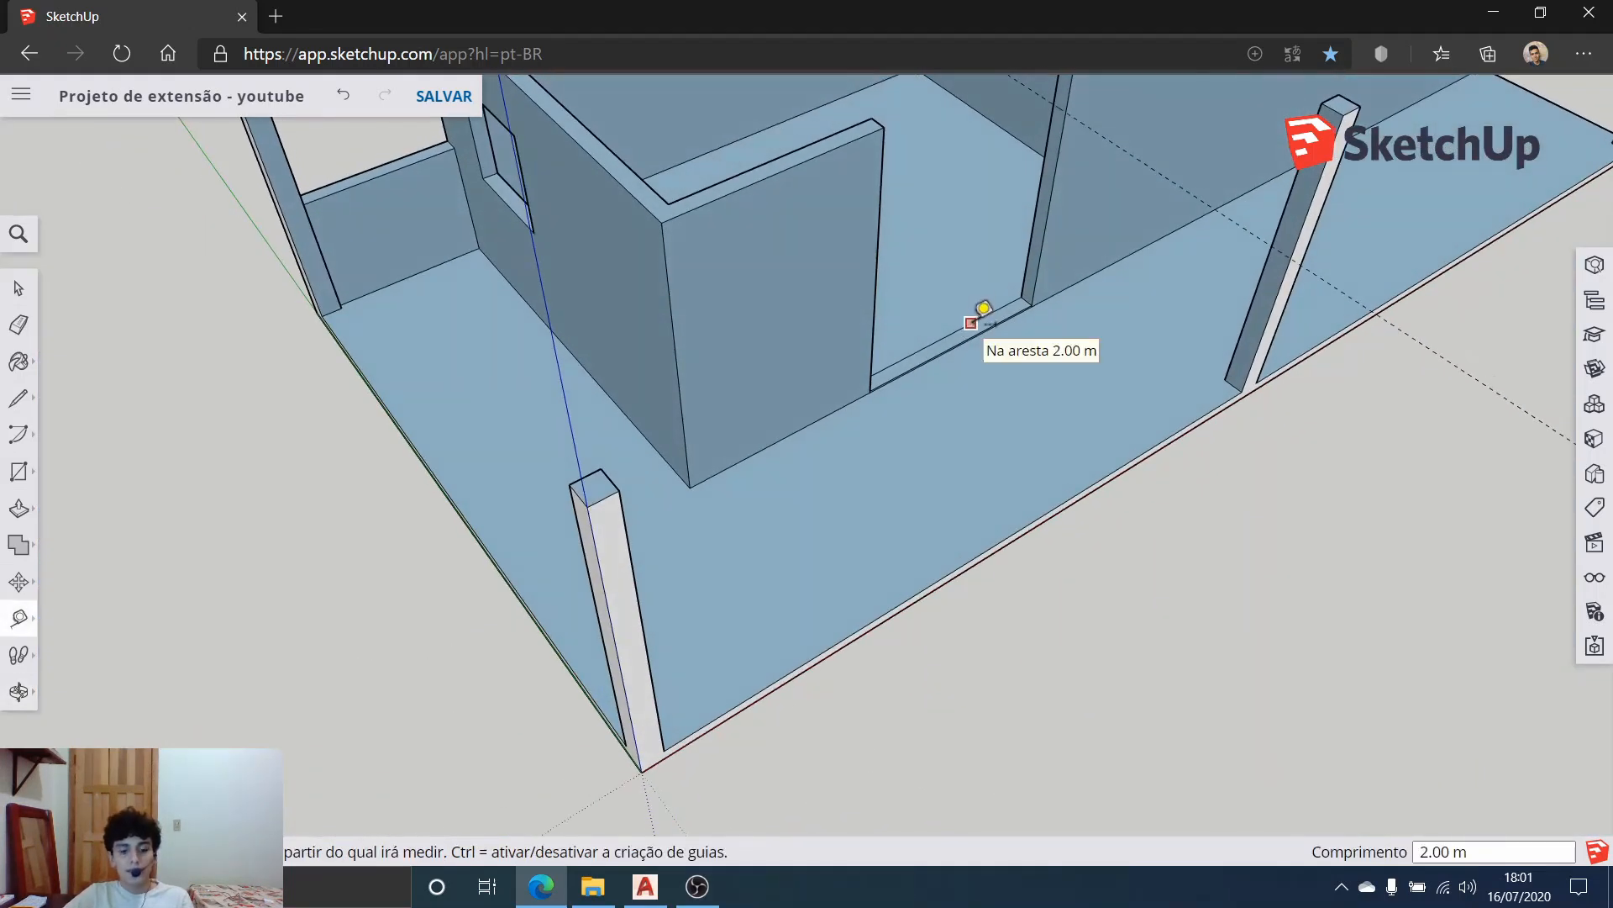
middle_click_drag(1022, 202, 891, 441, "shift")
middle_click_drag(935, 313, 947, 289)
scroll(903, 371, "up", 4)
middle_click_drag(903, 371, 910, 332, "shift")
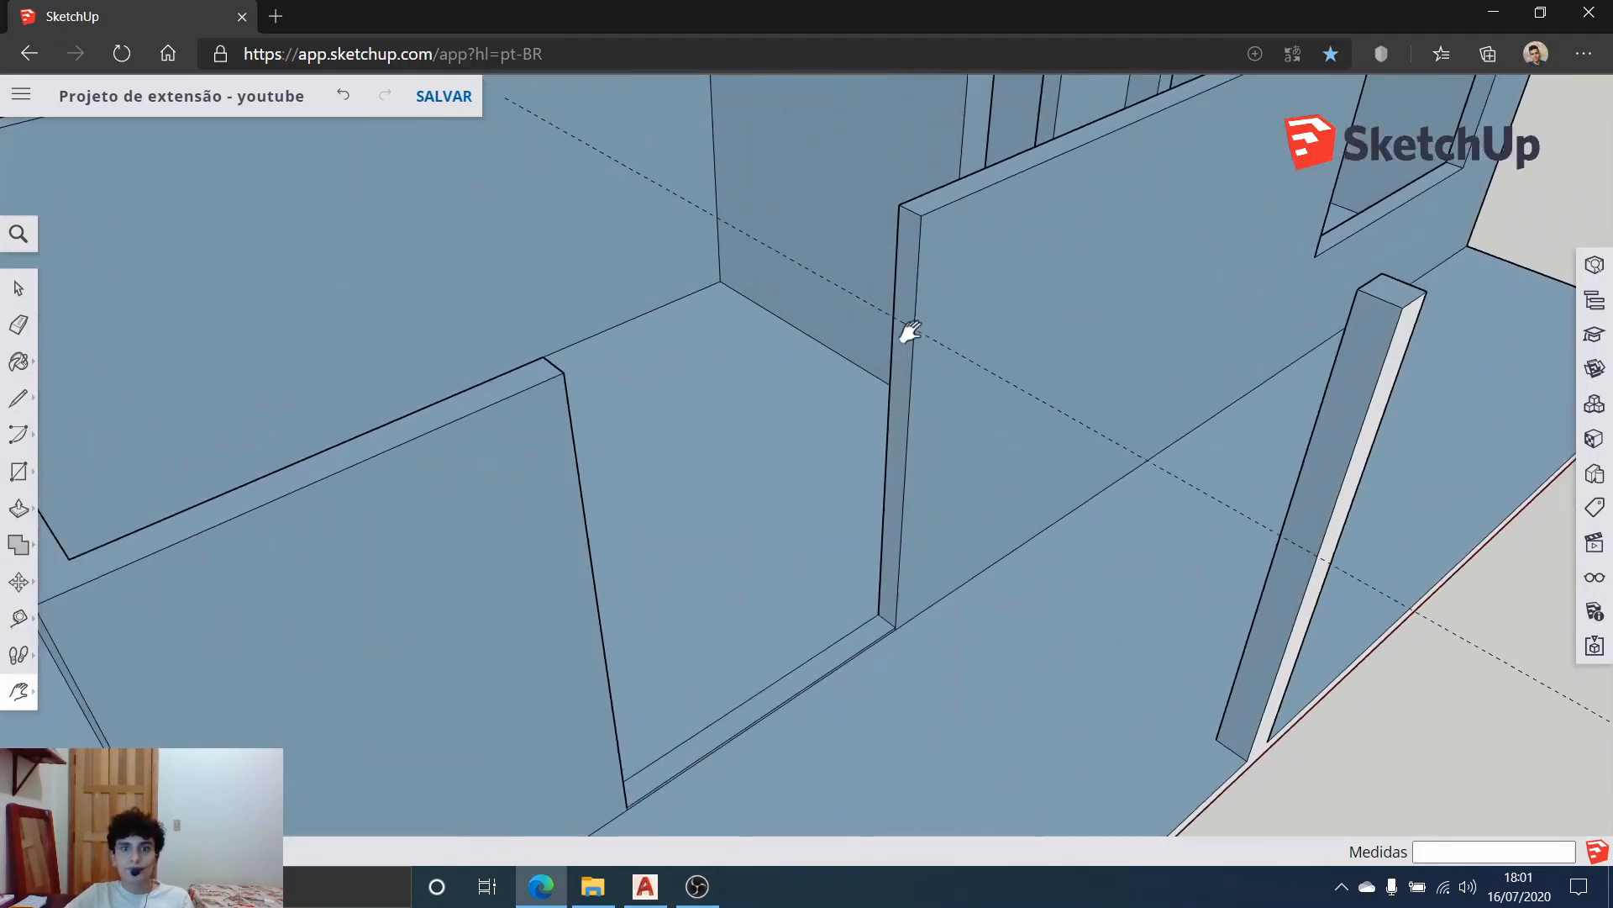
scroll(910, 332, "up", 1)
left_click(16, 405)
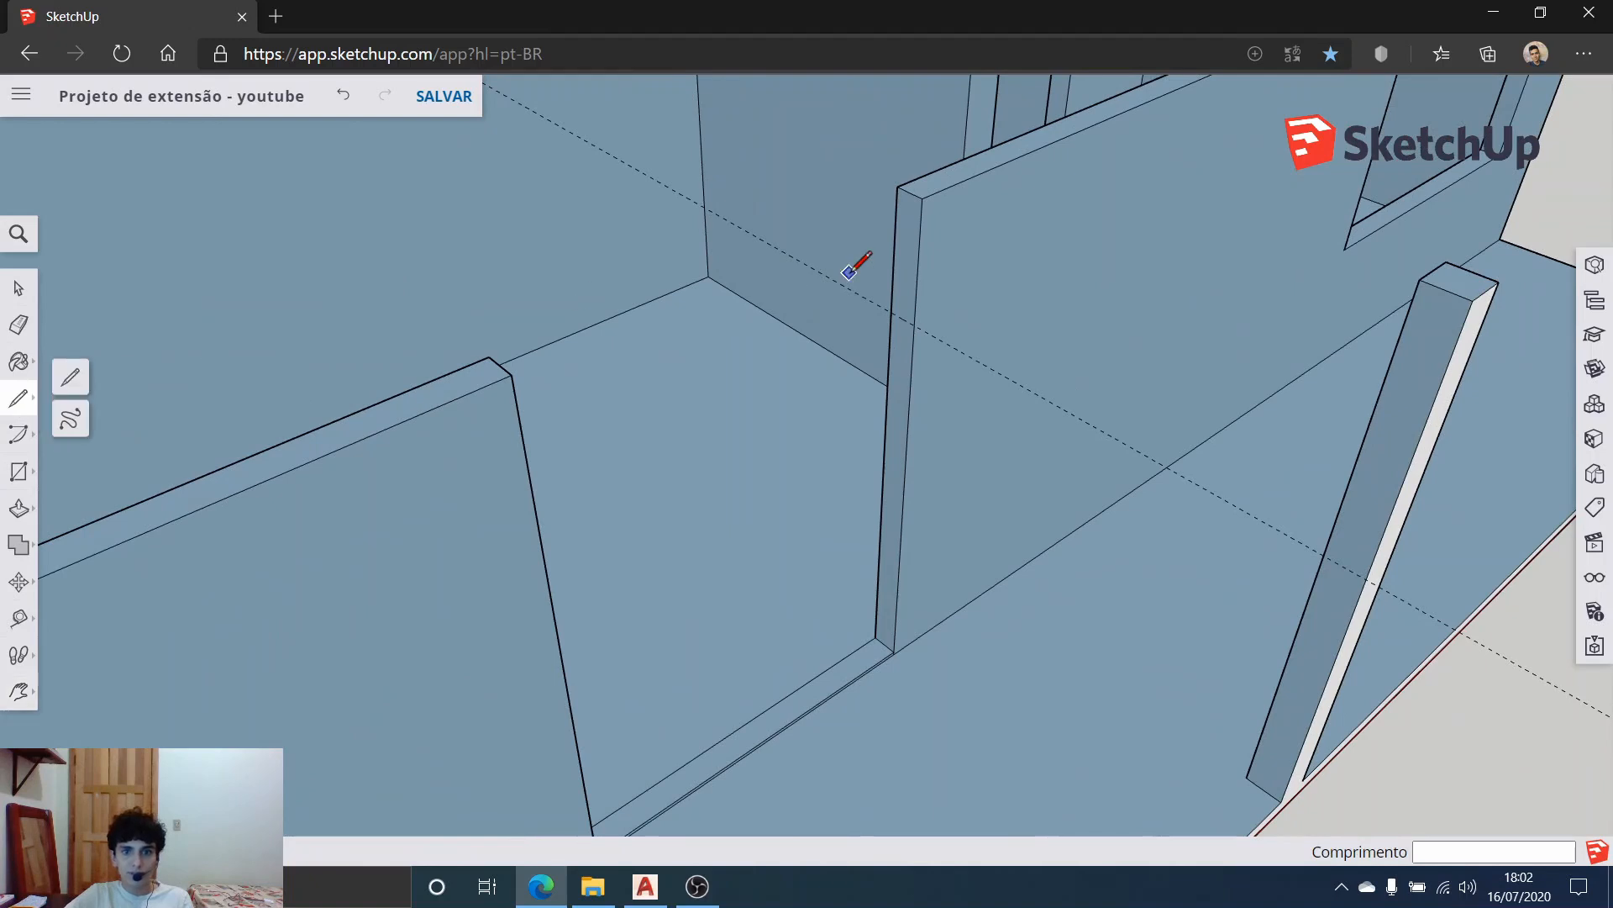
scroll(844, 274, "up", 2)
left_click(937, 357)
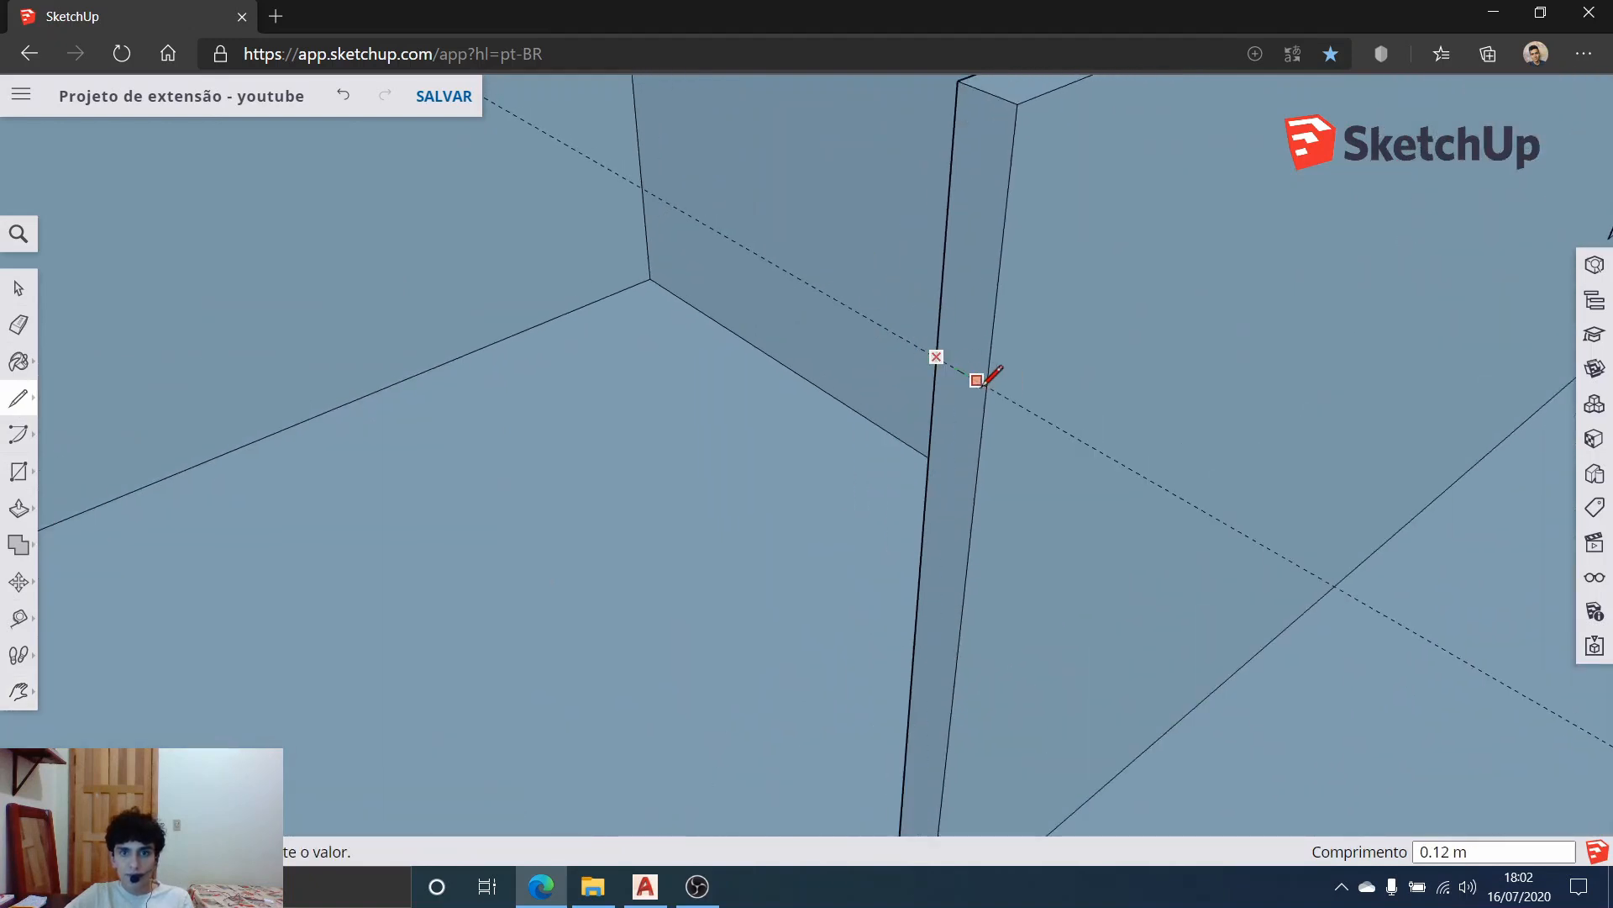
left_click(18, 289)
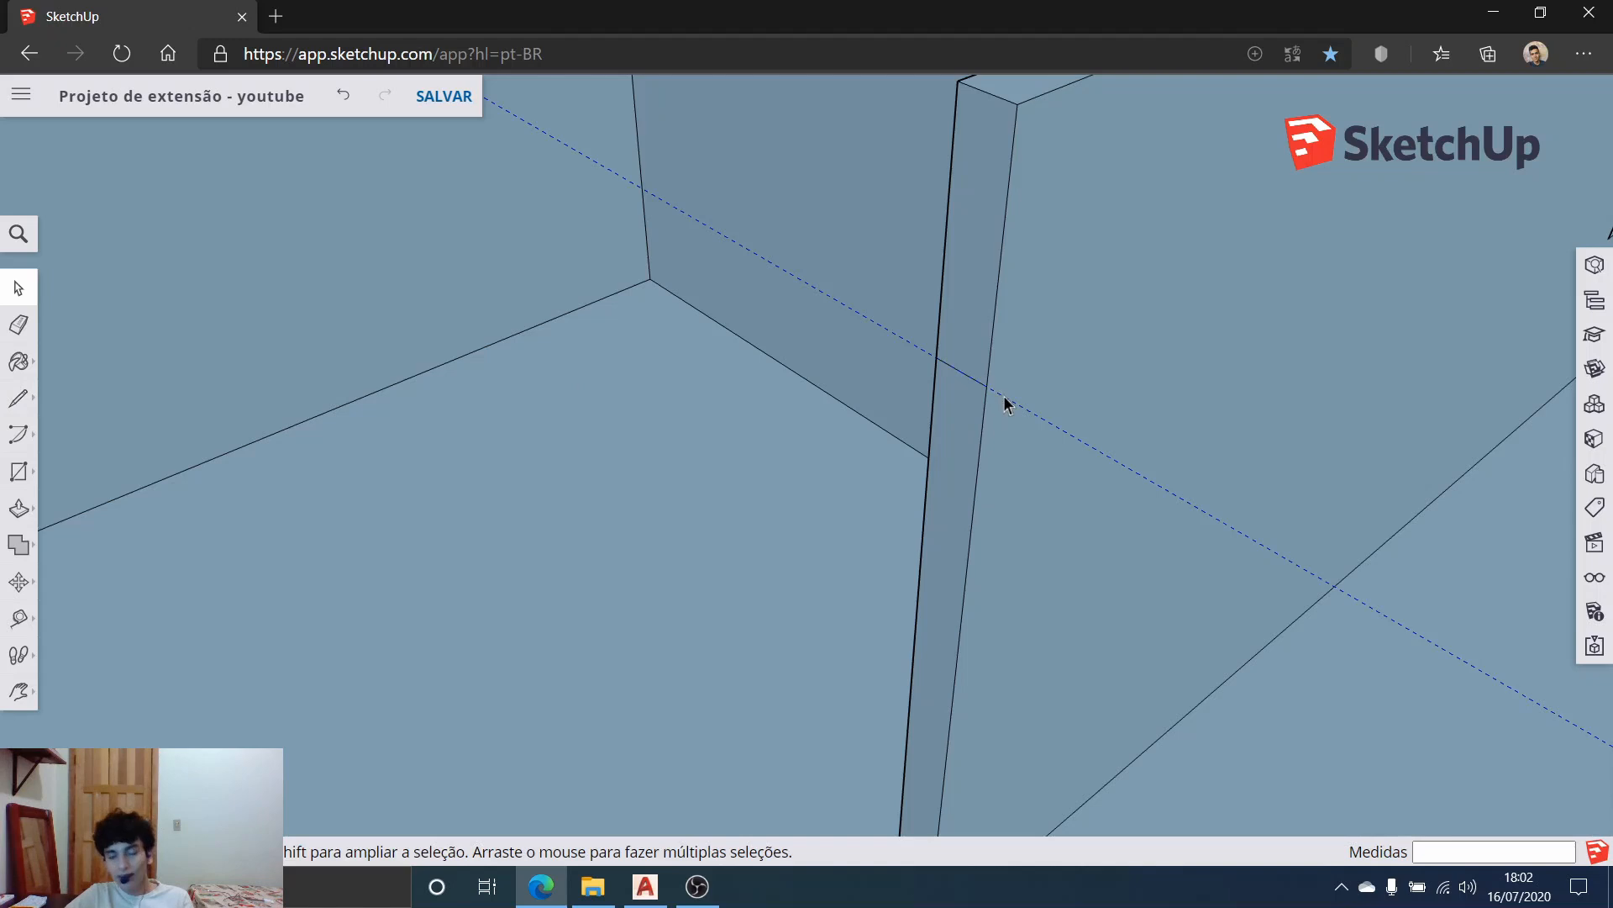
Step: Push/Pull the jamb's upper face across the porch doorway to the opposite jamb, closing the wall above the opening
scroll(950, 403, "down", 3)
middle_click_drag(908, 421, 907, 357)
left_click(14, 511)
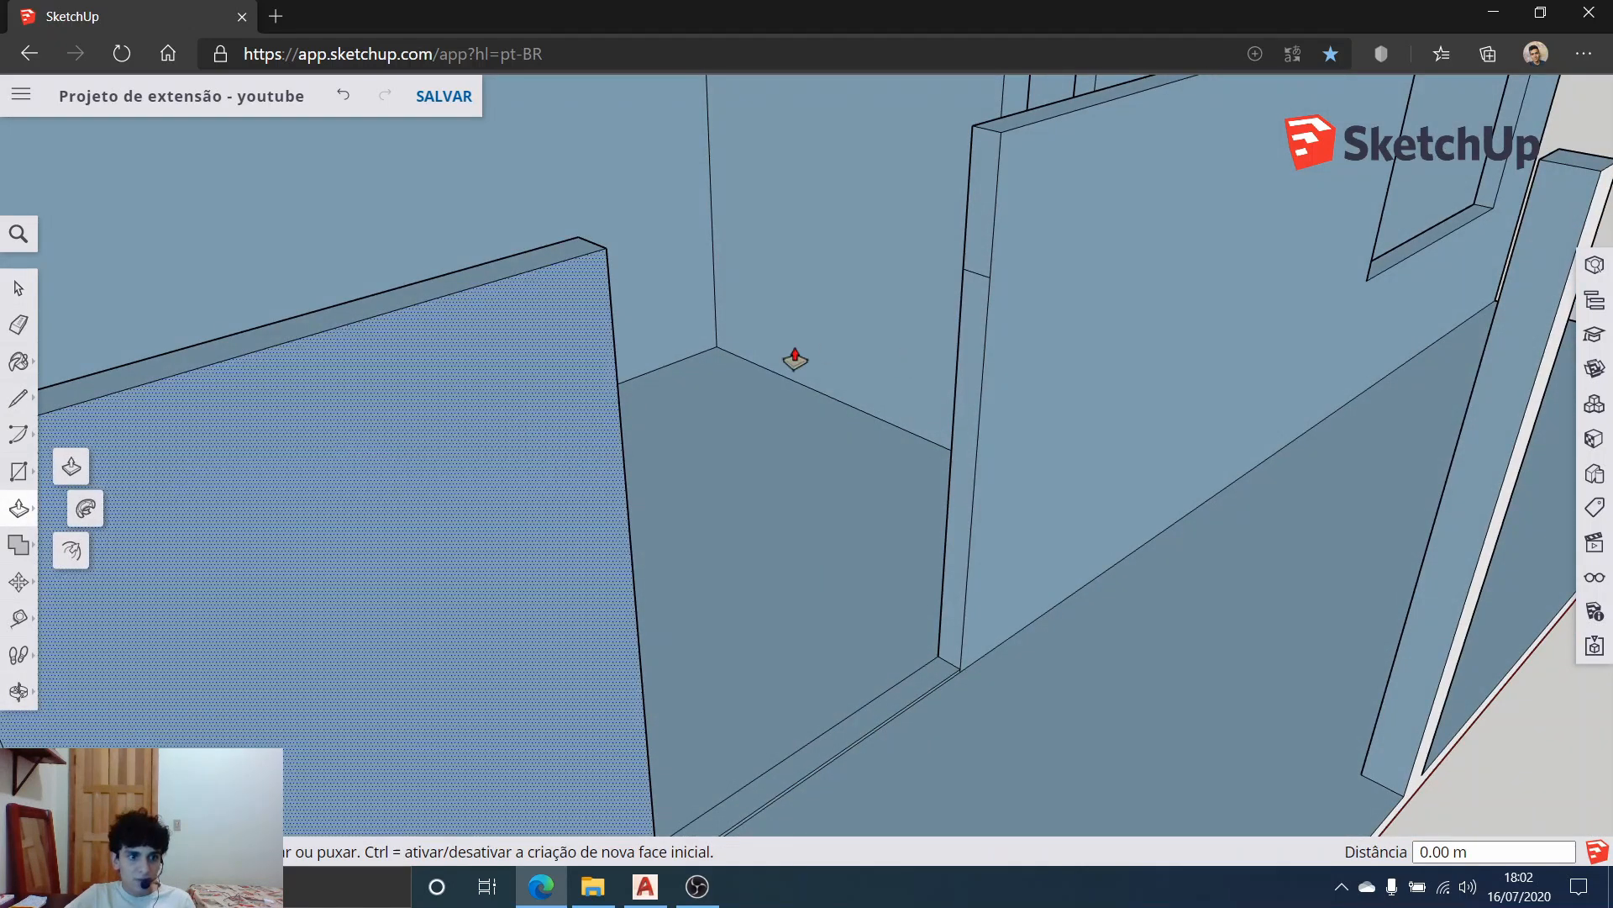
left_click(984, 225)
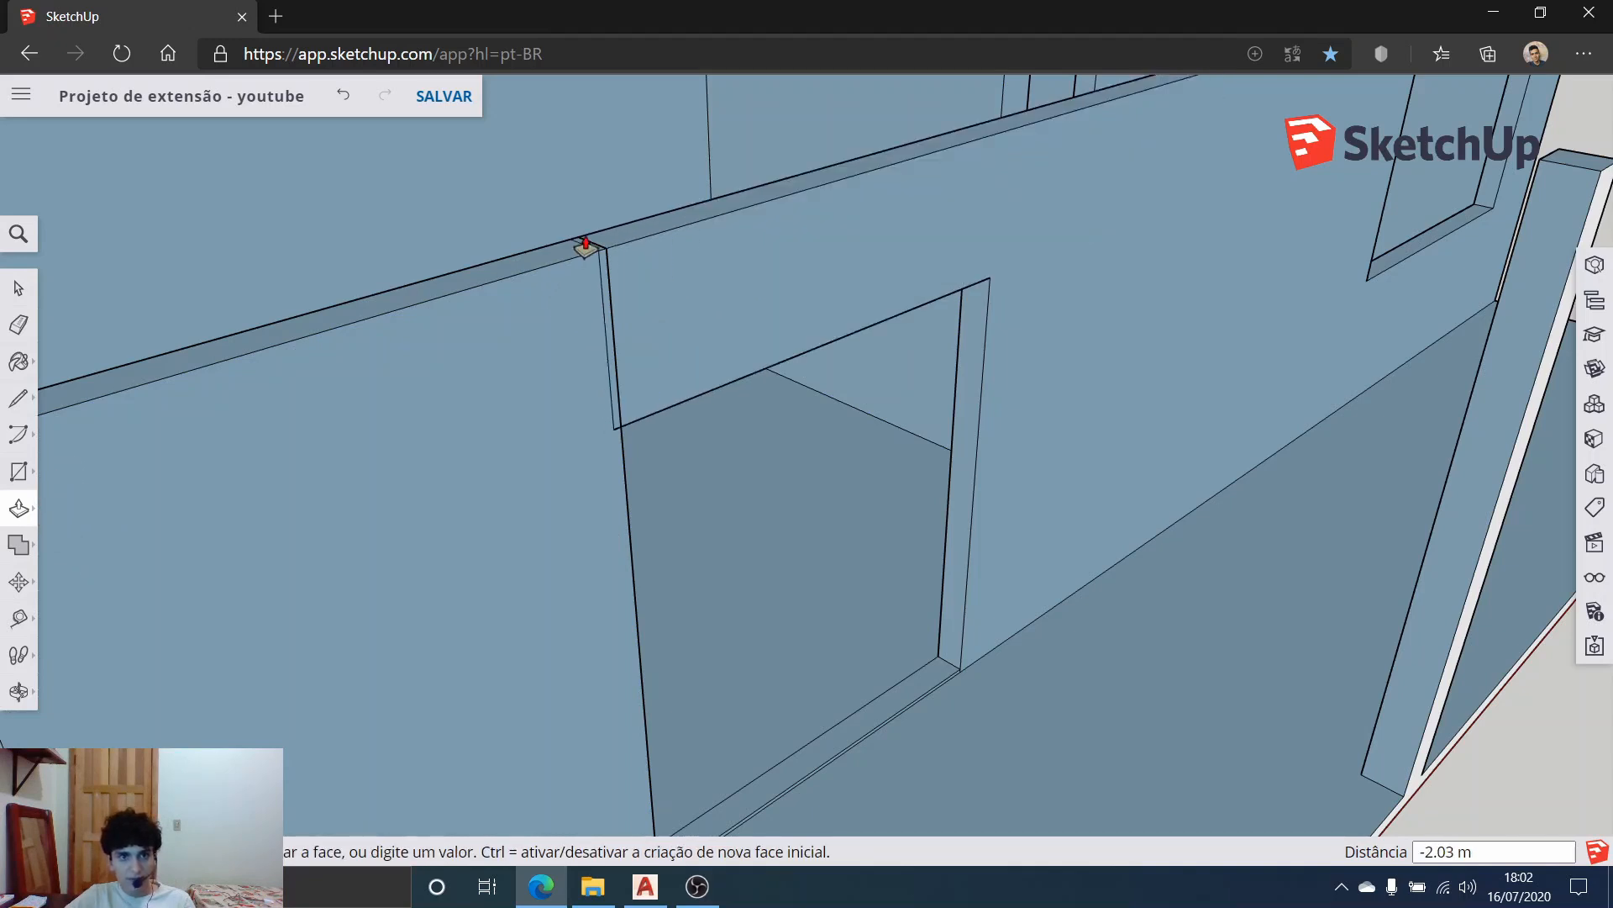
left_click(585, 246)
Step: Delete the leftover seam edges on the wall face and wall top where the piece above the porch doorway meets the wall
left_click(18, 288)
scroll(603, 290, "up", 2)
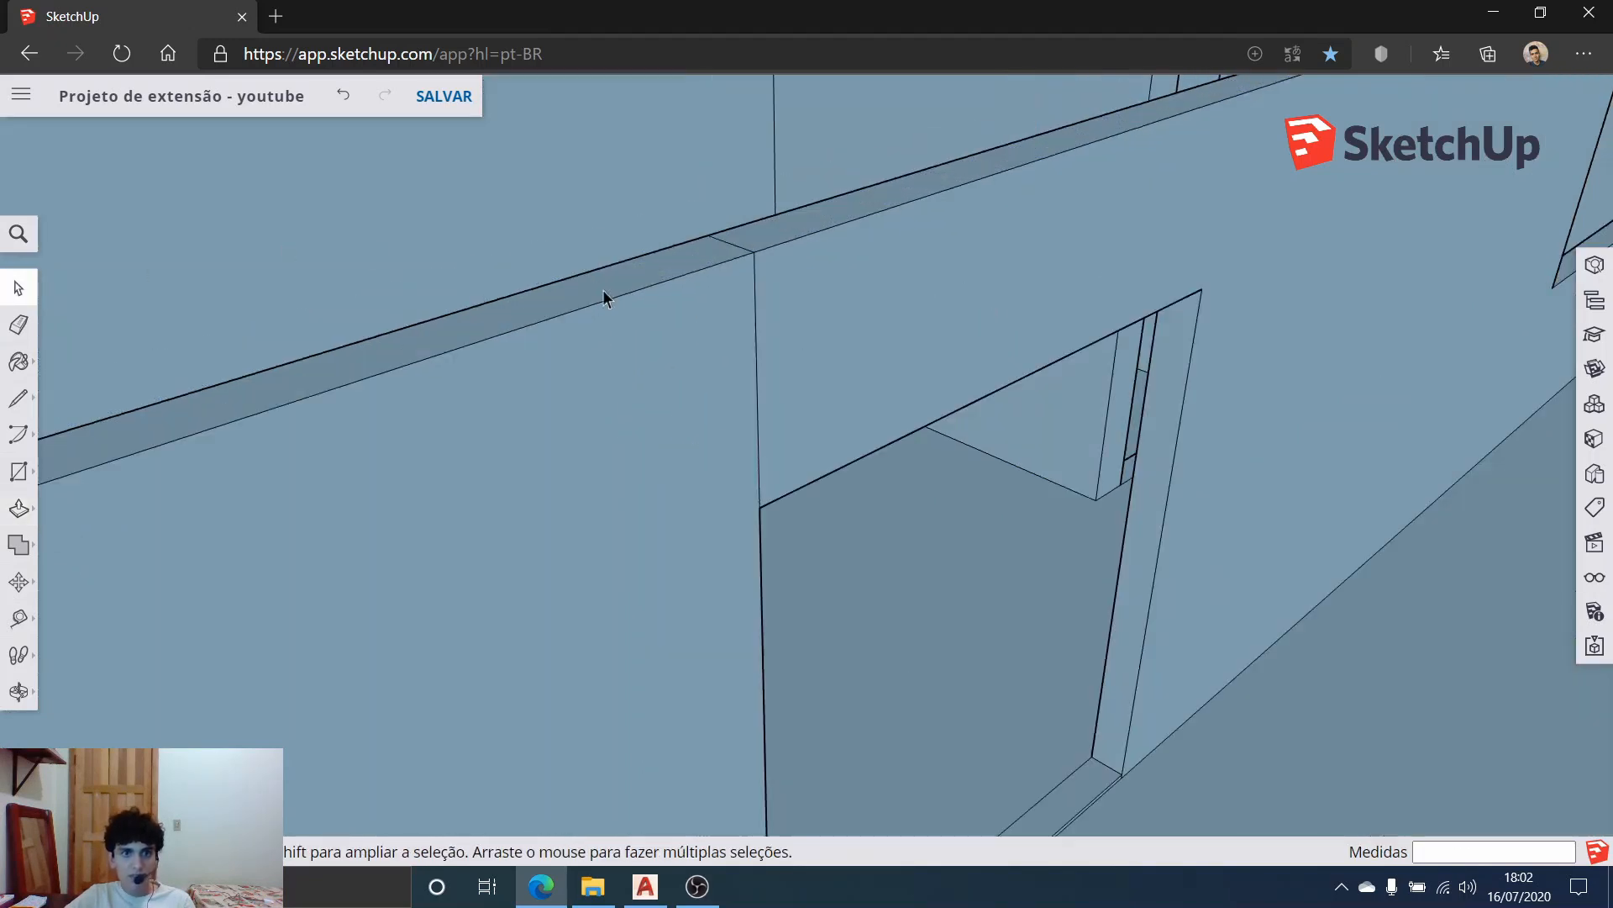
left_click(752, 323)
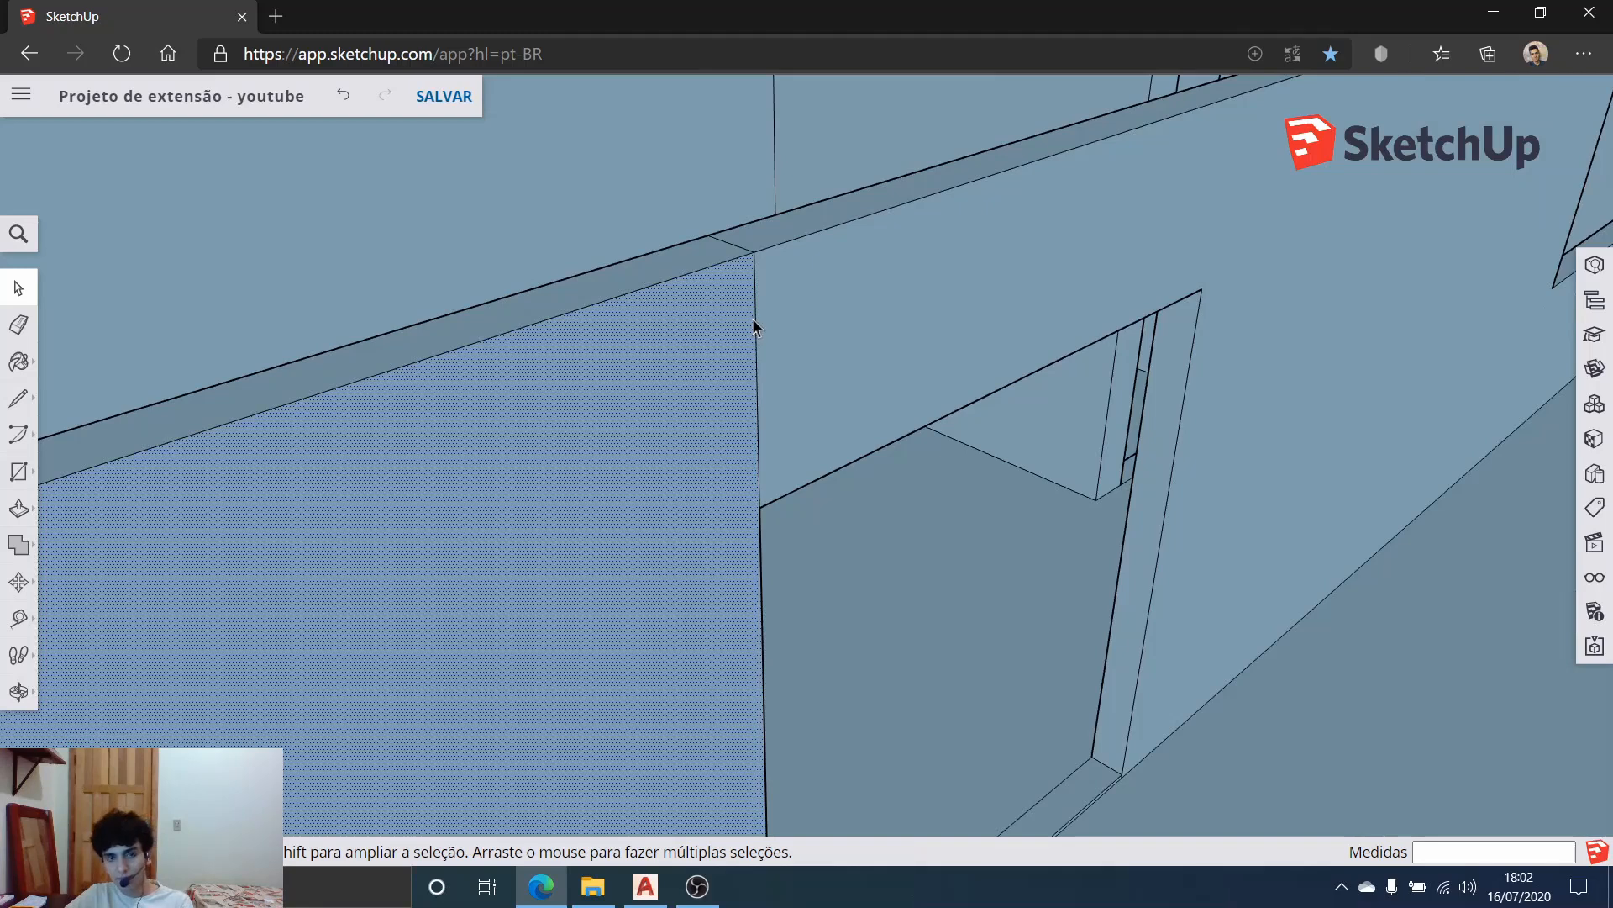
left_click(755, 326)
middle_click_drag(753, 320, 1077, 481)
left_click(1087, 446)
left_click(1085, 442)
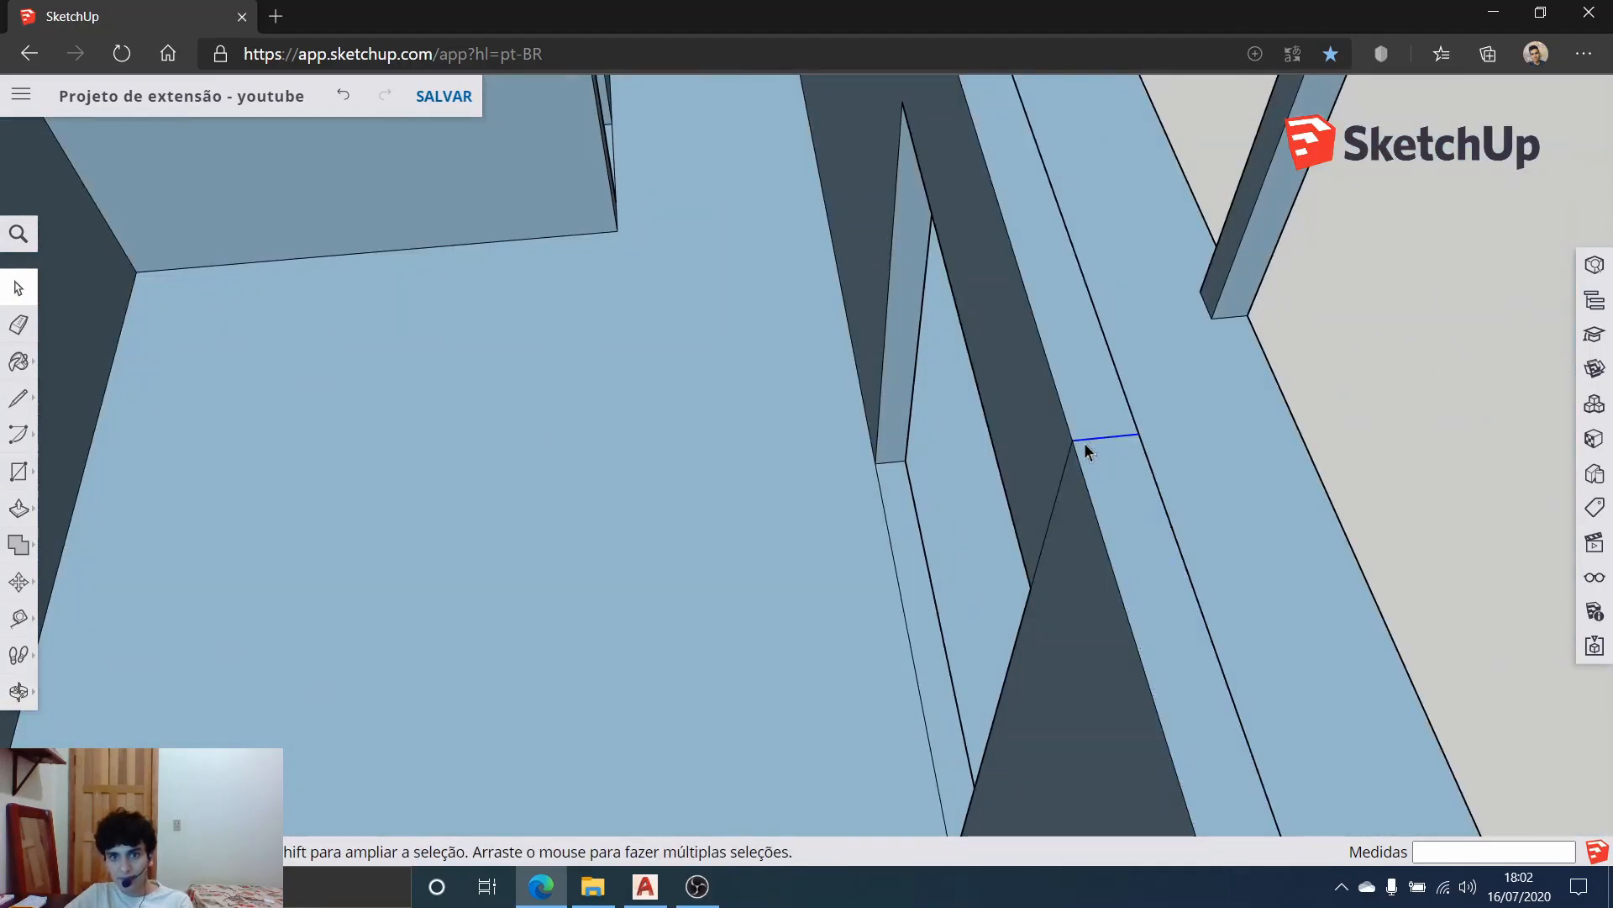
Step: Place a guide line across the small room's outer-wall window jamb, 0.6 m above the midpoint of the sill's end edge
scroll(846, 460, "down", 6)
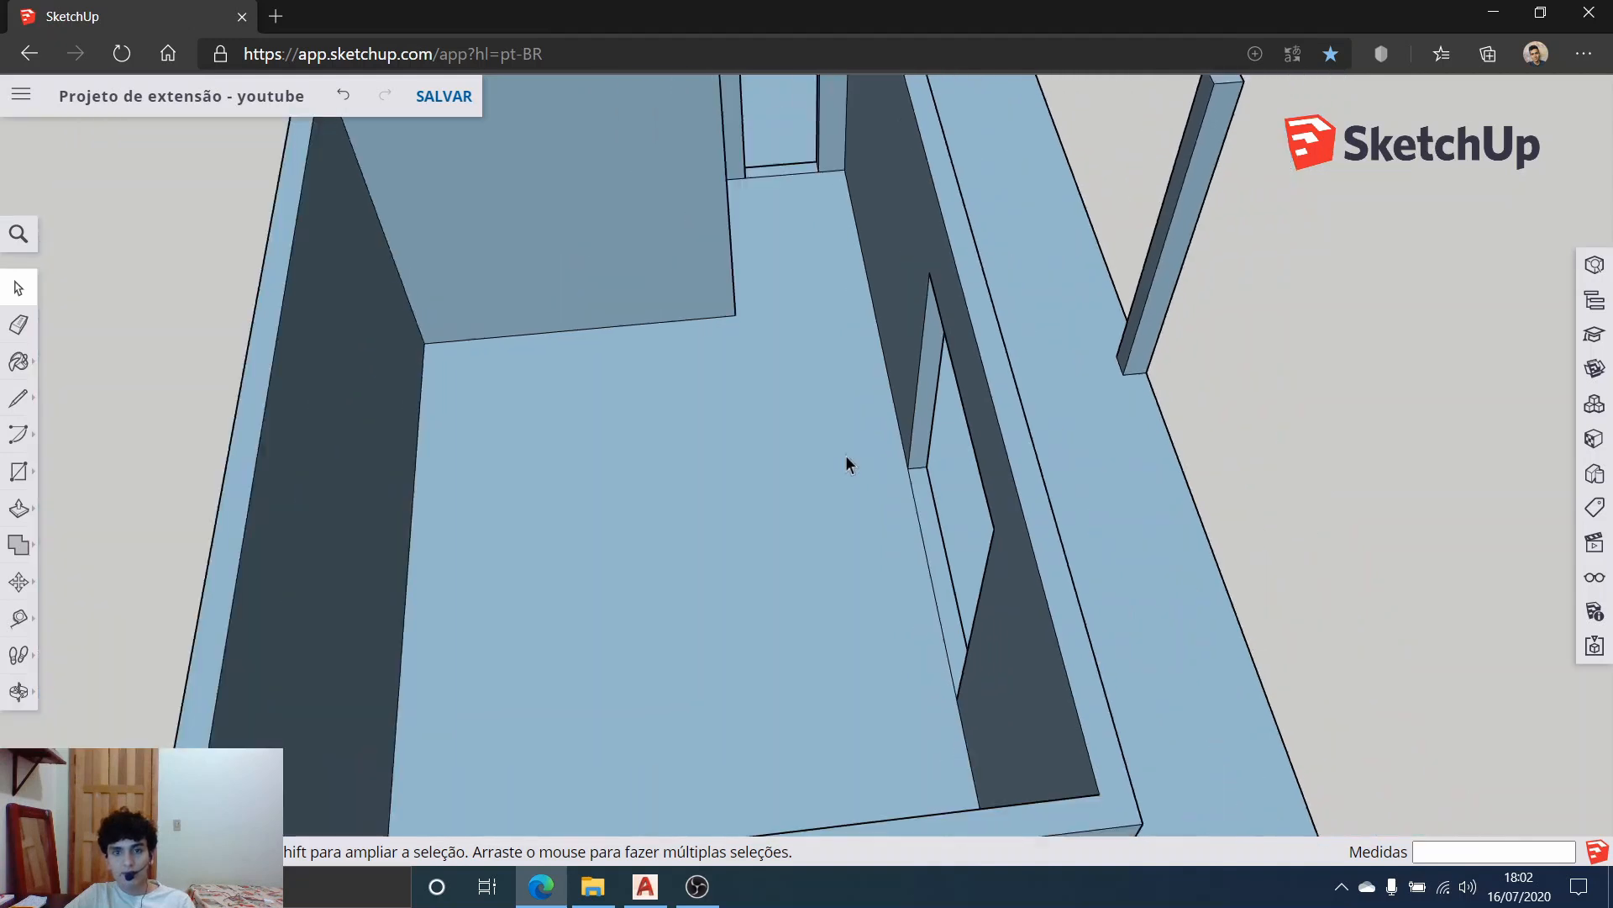
scroll(757, 470, "up", 6)
middle_click_drag(669, 491, 1317, 385)
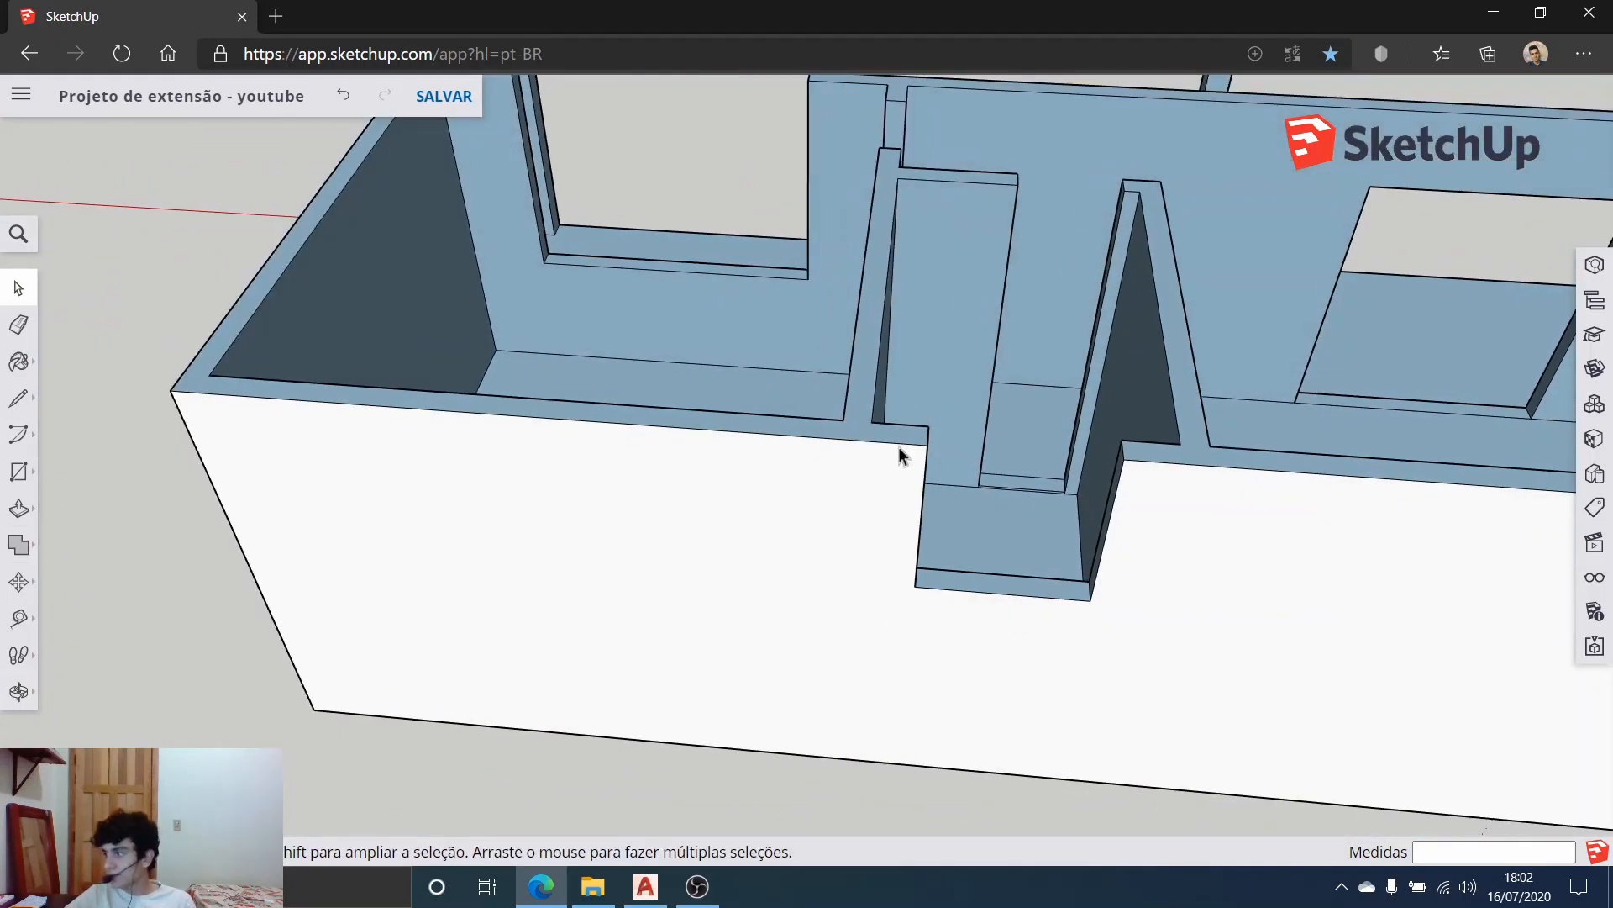
scroll(925, 546, "up", 4)
middle_click_drag(947, 631, 677, 454)
key("alt+Tab")
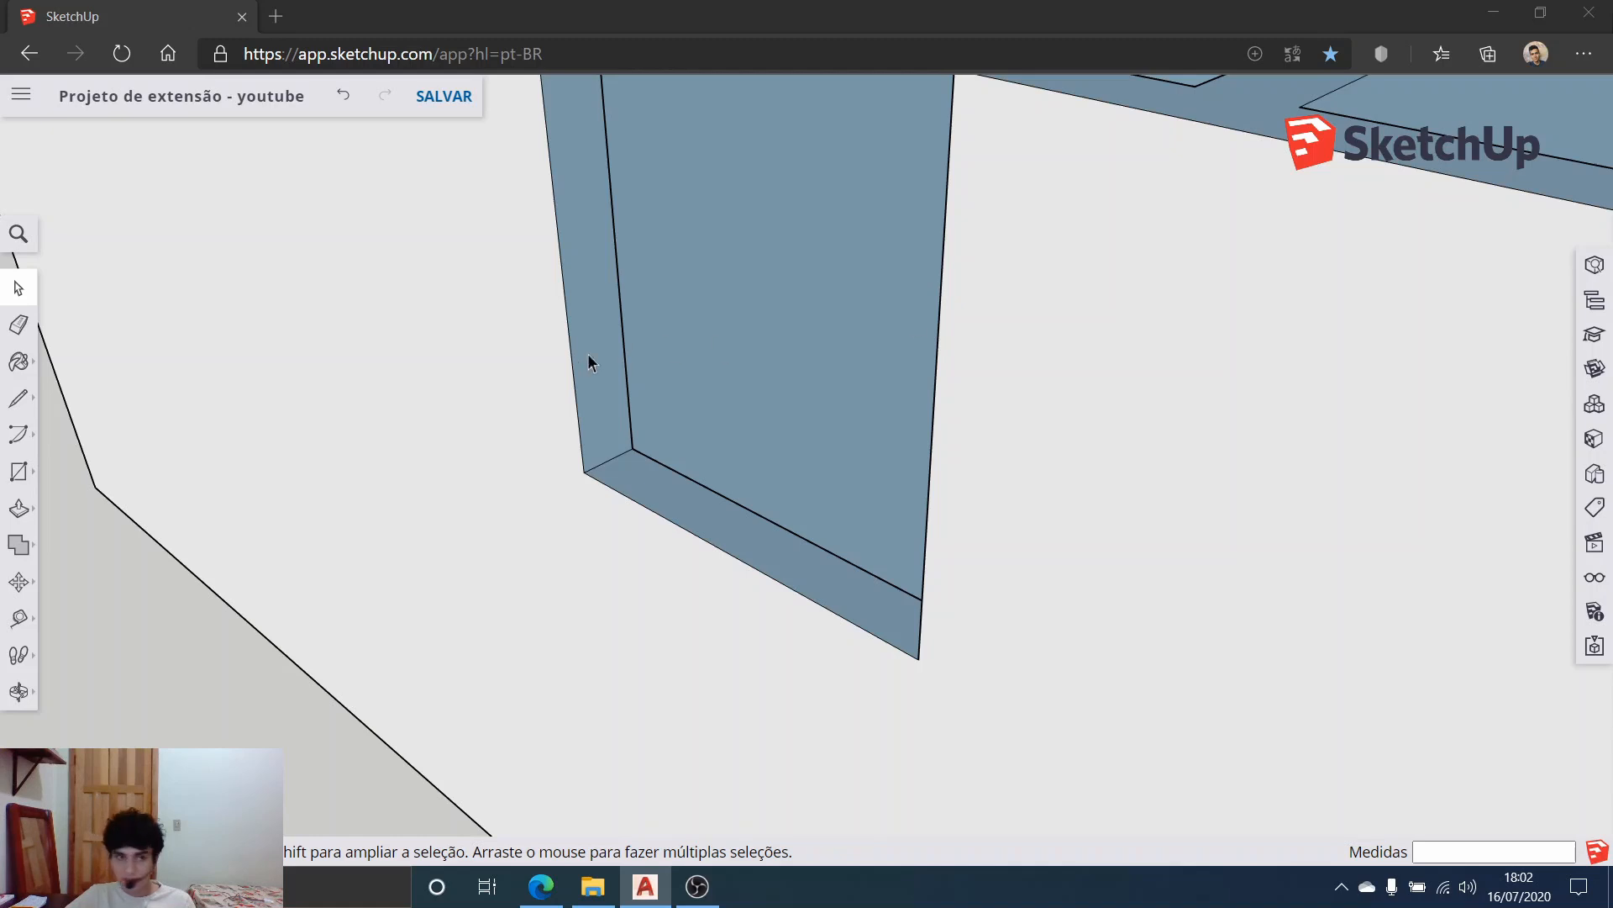
left_click(19, 617)
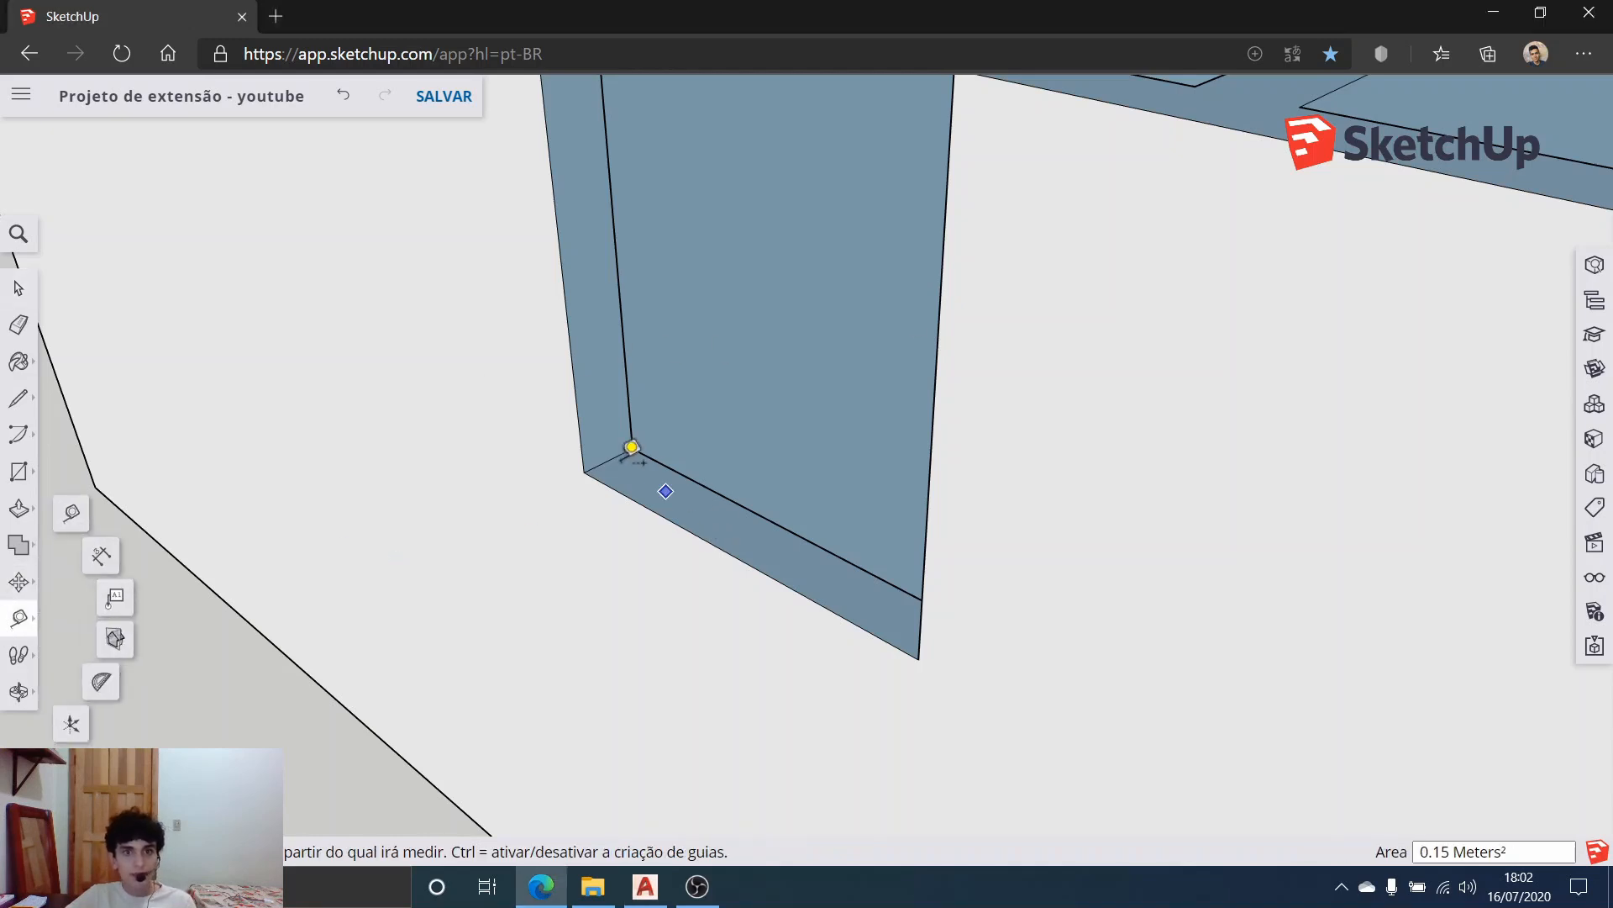
left_click(608, 458)
scroll(598, 252, "down", 4)
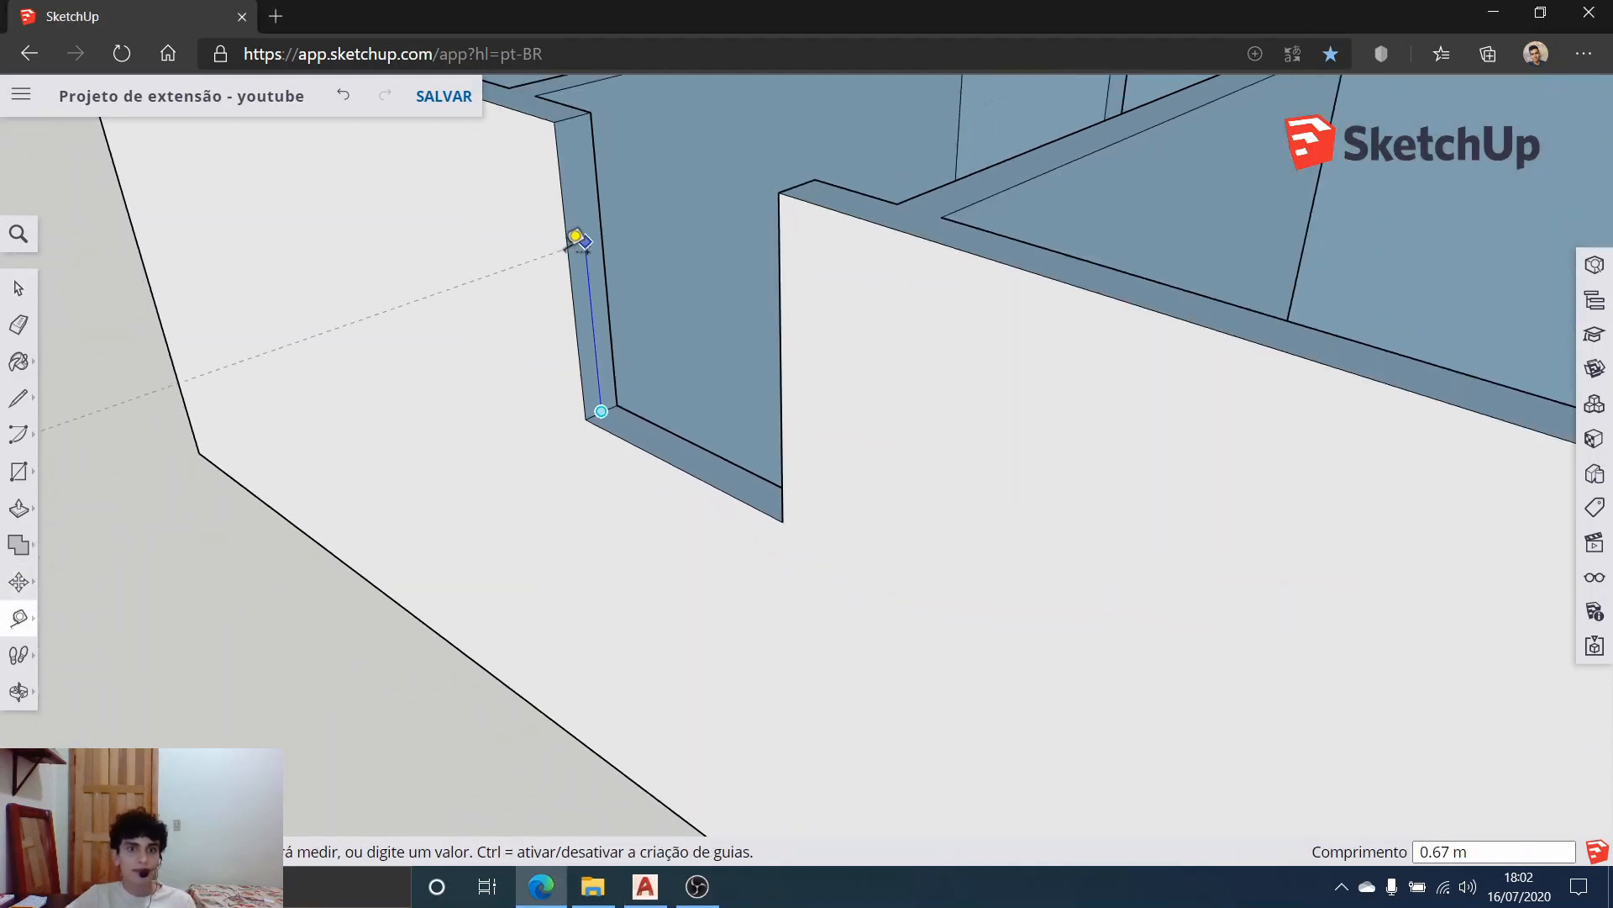
type(".6")
key("Return")
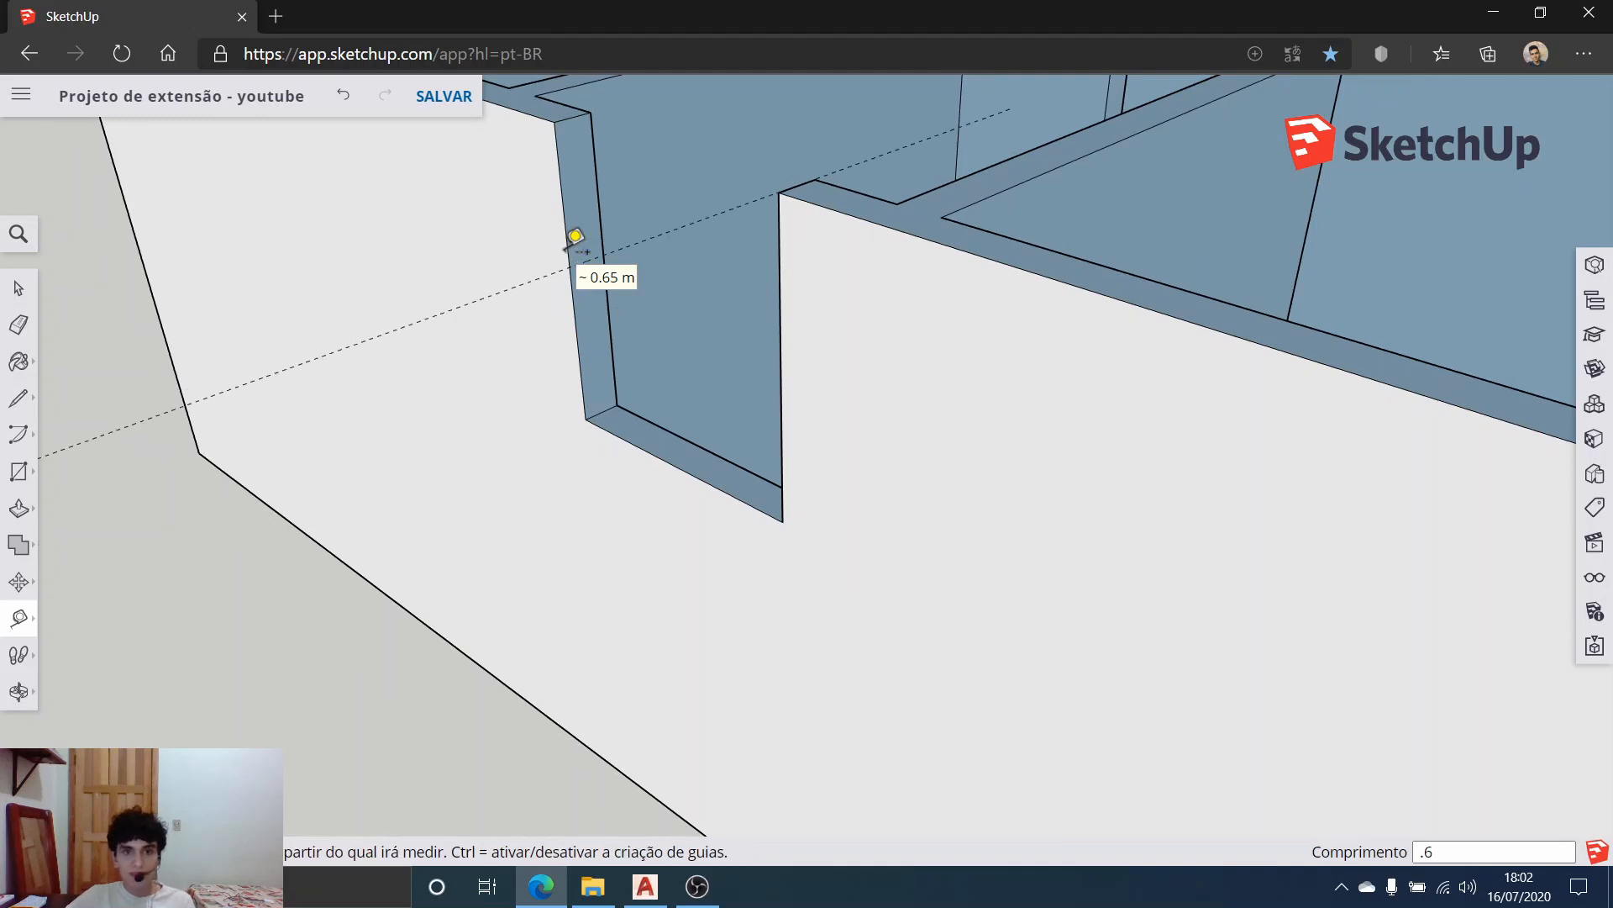
Step: Draw a line across the small window's jamb along the guide line and delete the guide
scroll(359, 208, "up", 3)
left_click(20, 398)
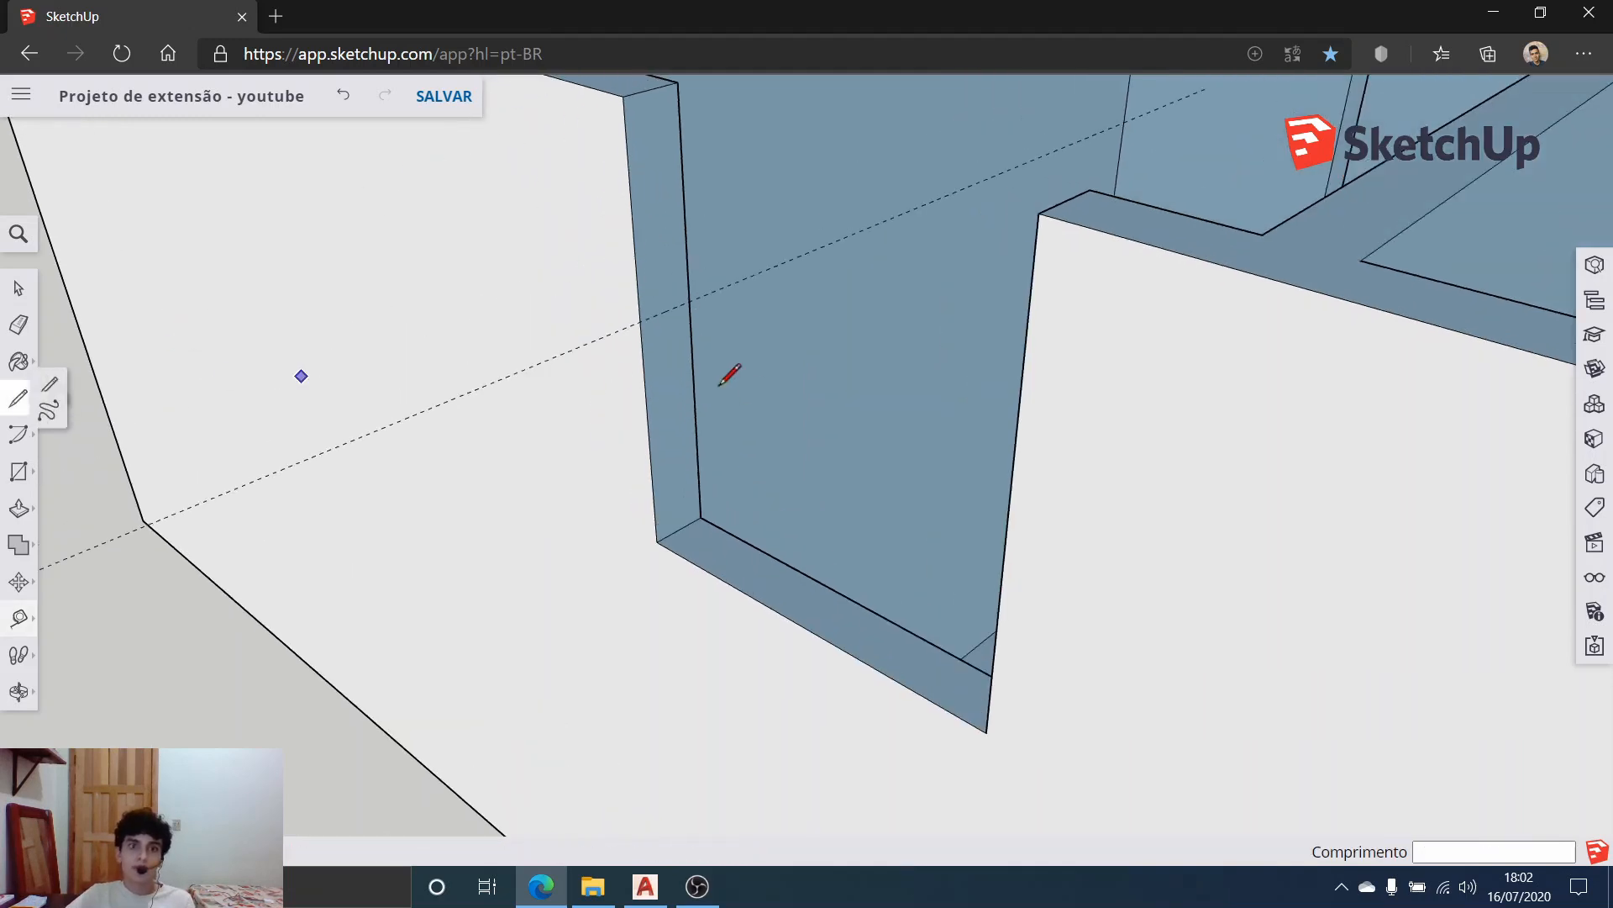
left_click(641, 321)
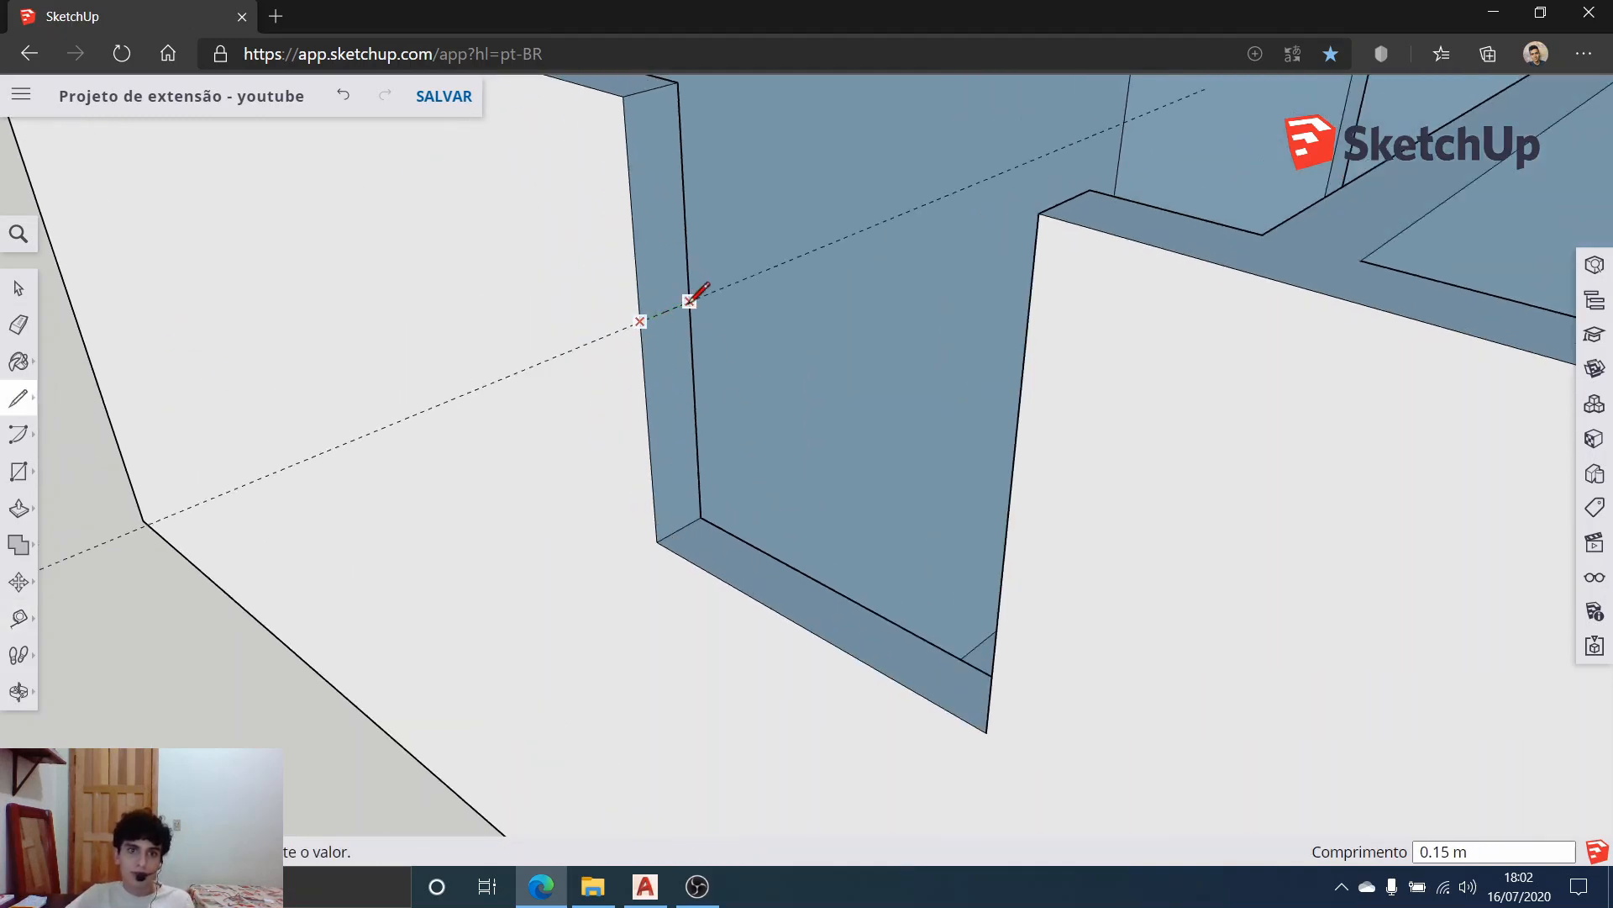
left_click(18, 286)
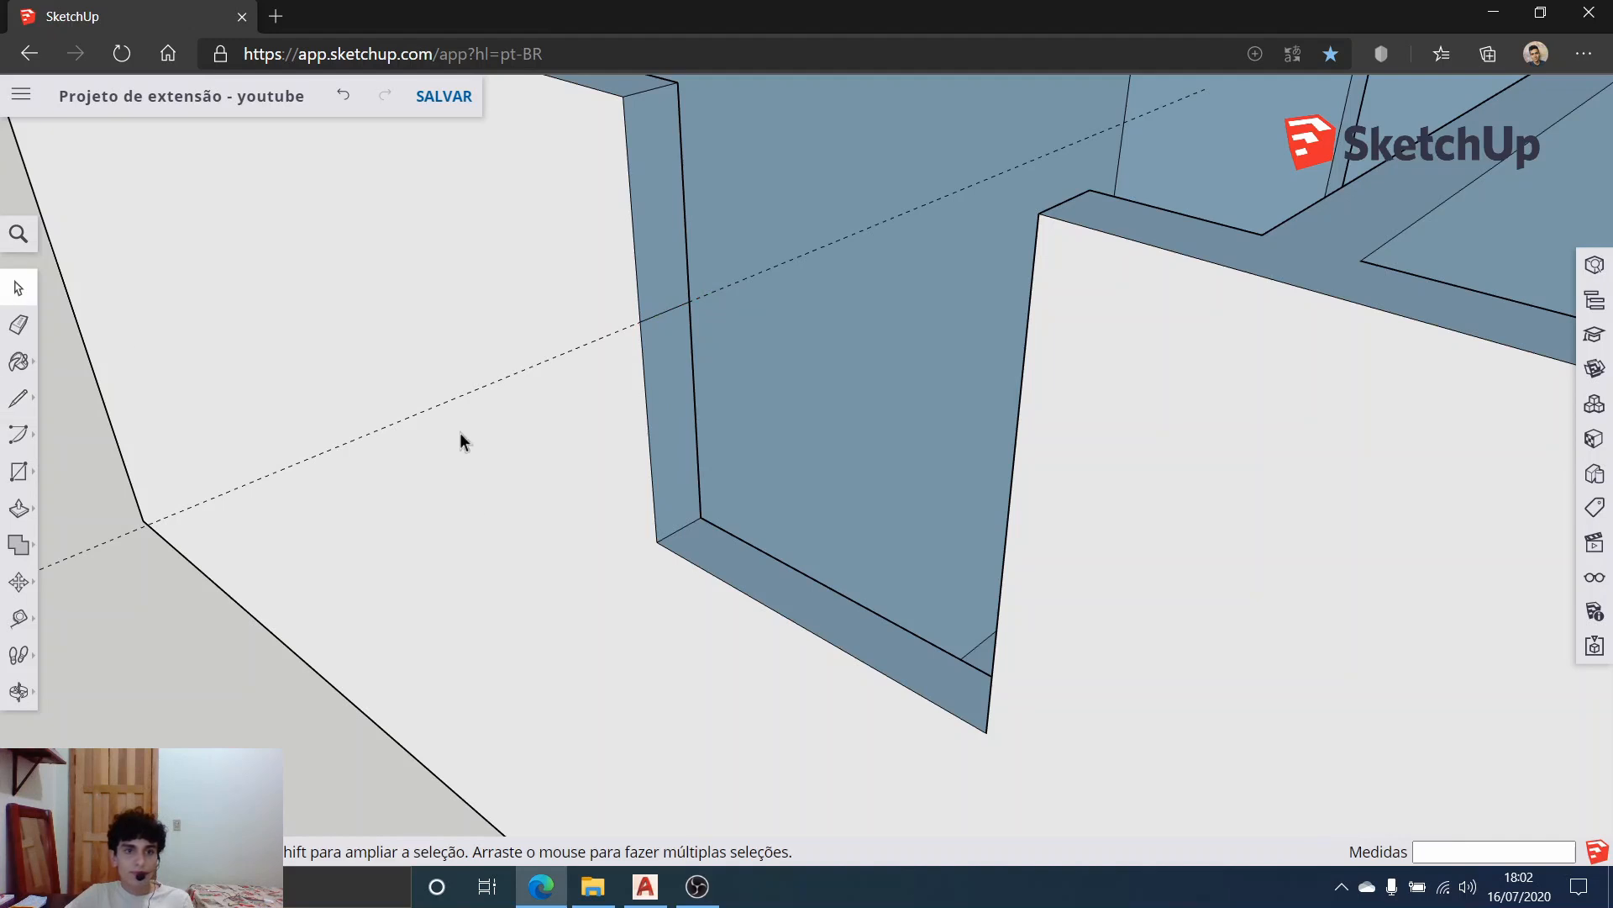
left_click(447, 406)
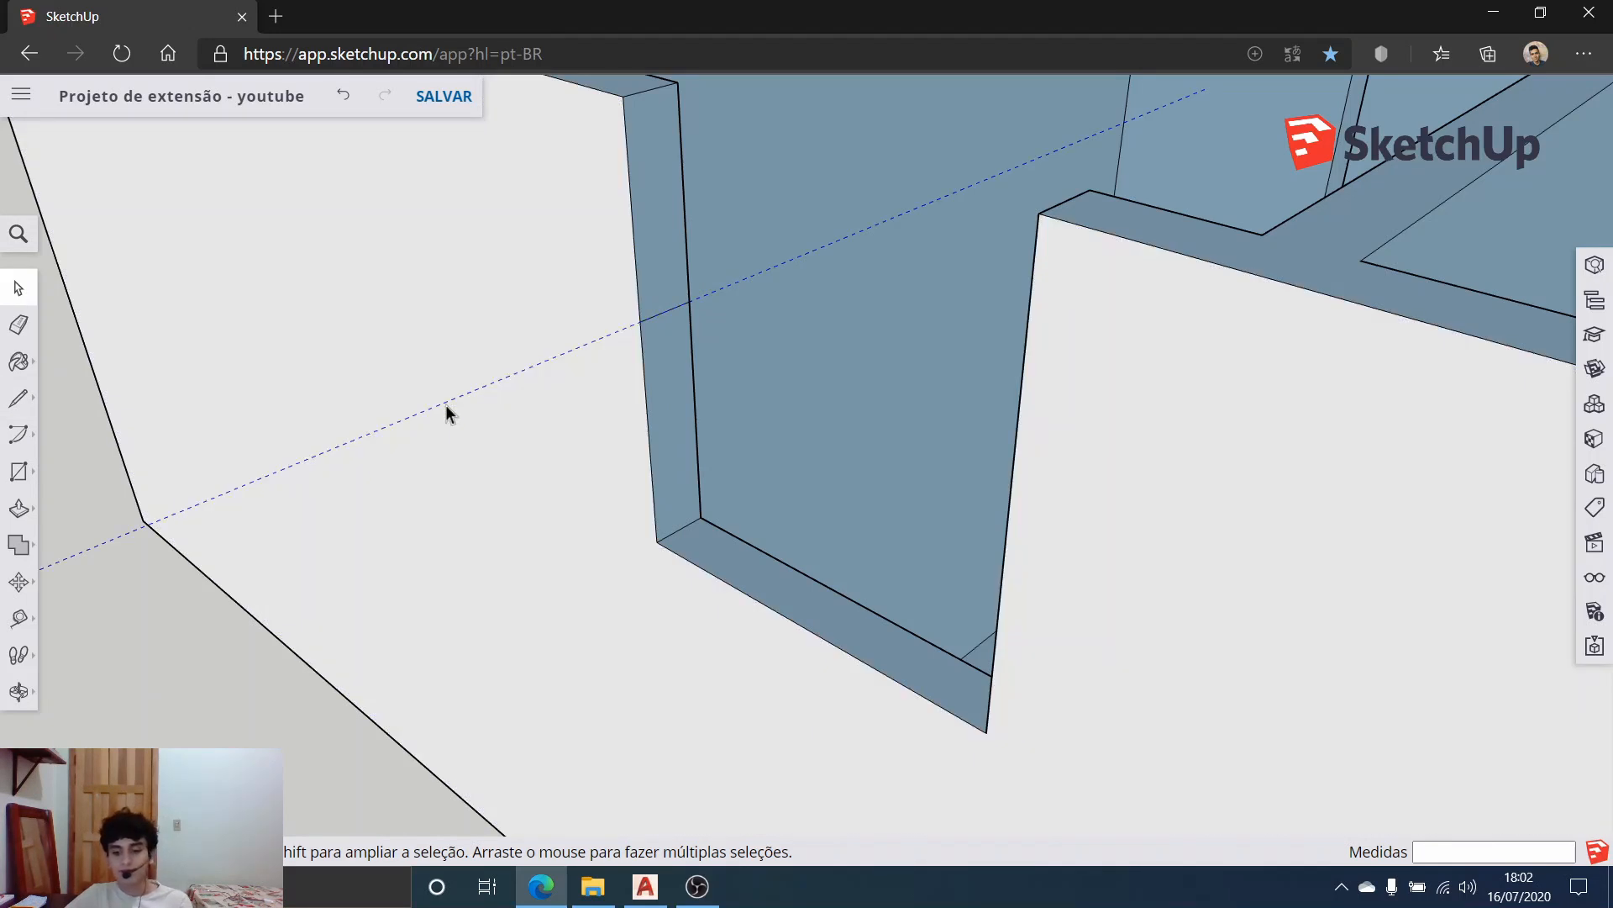
key("Delete")
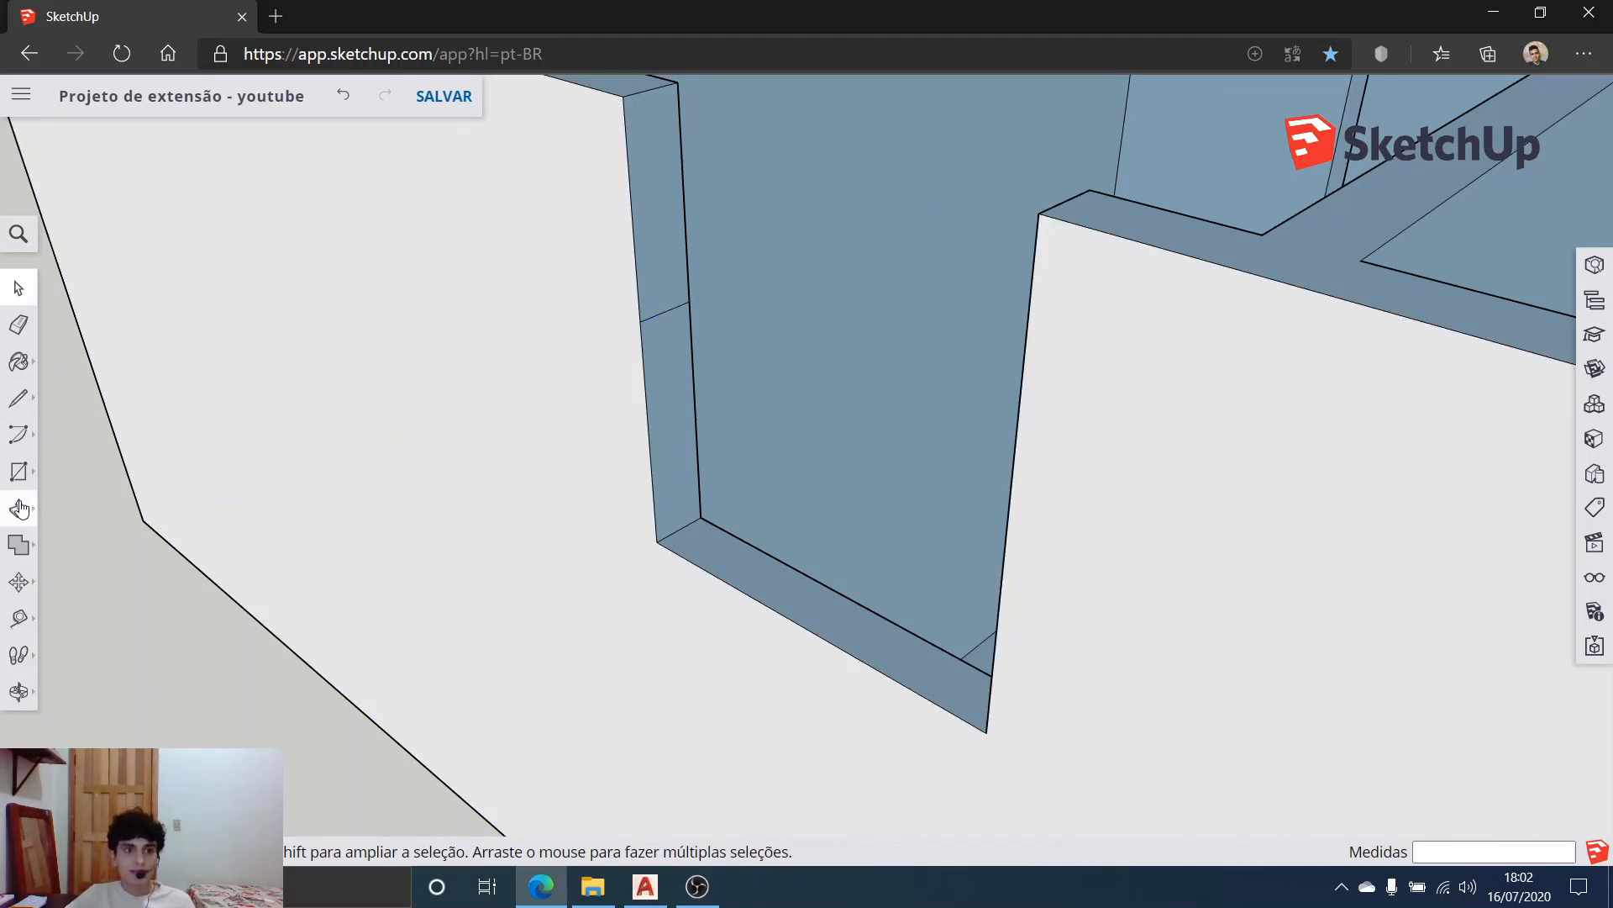
Step: Push/Pull the jamb's upper face 1.00 m to the opposite jamb, closing the wall above the small window
left_click(18, 508)
left_click(664, 220)
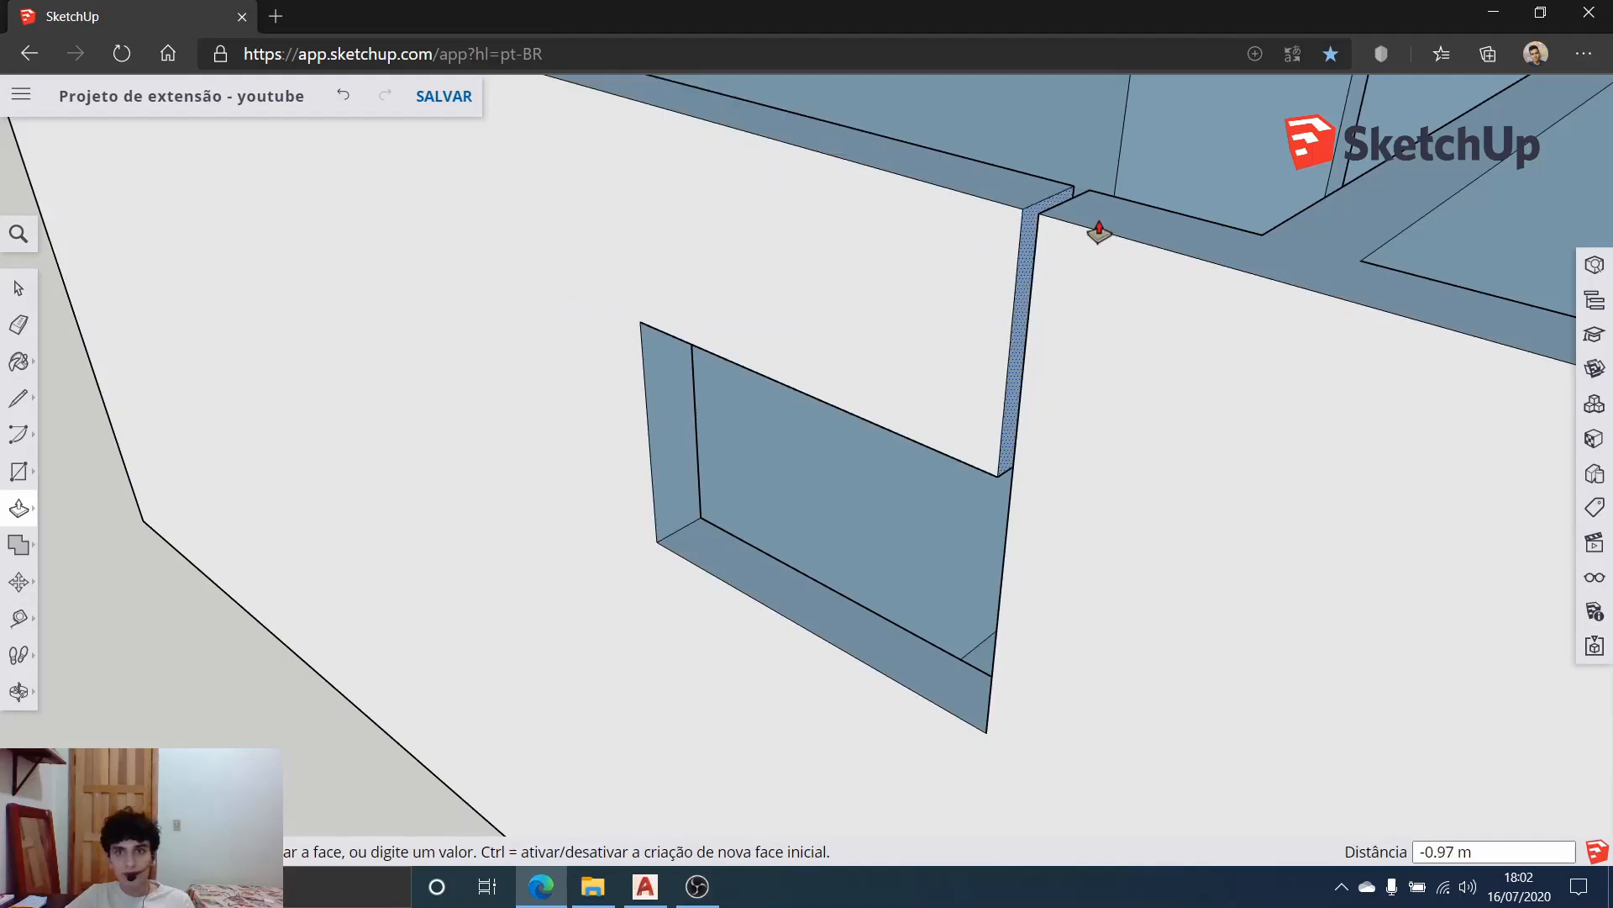
left_click(1047, 217)
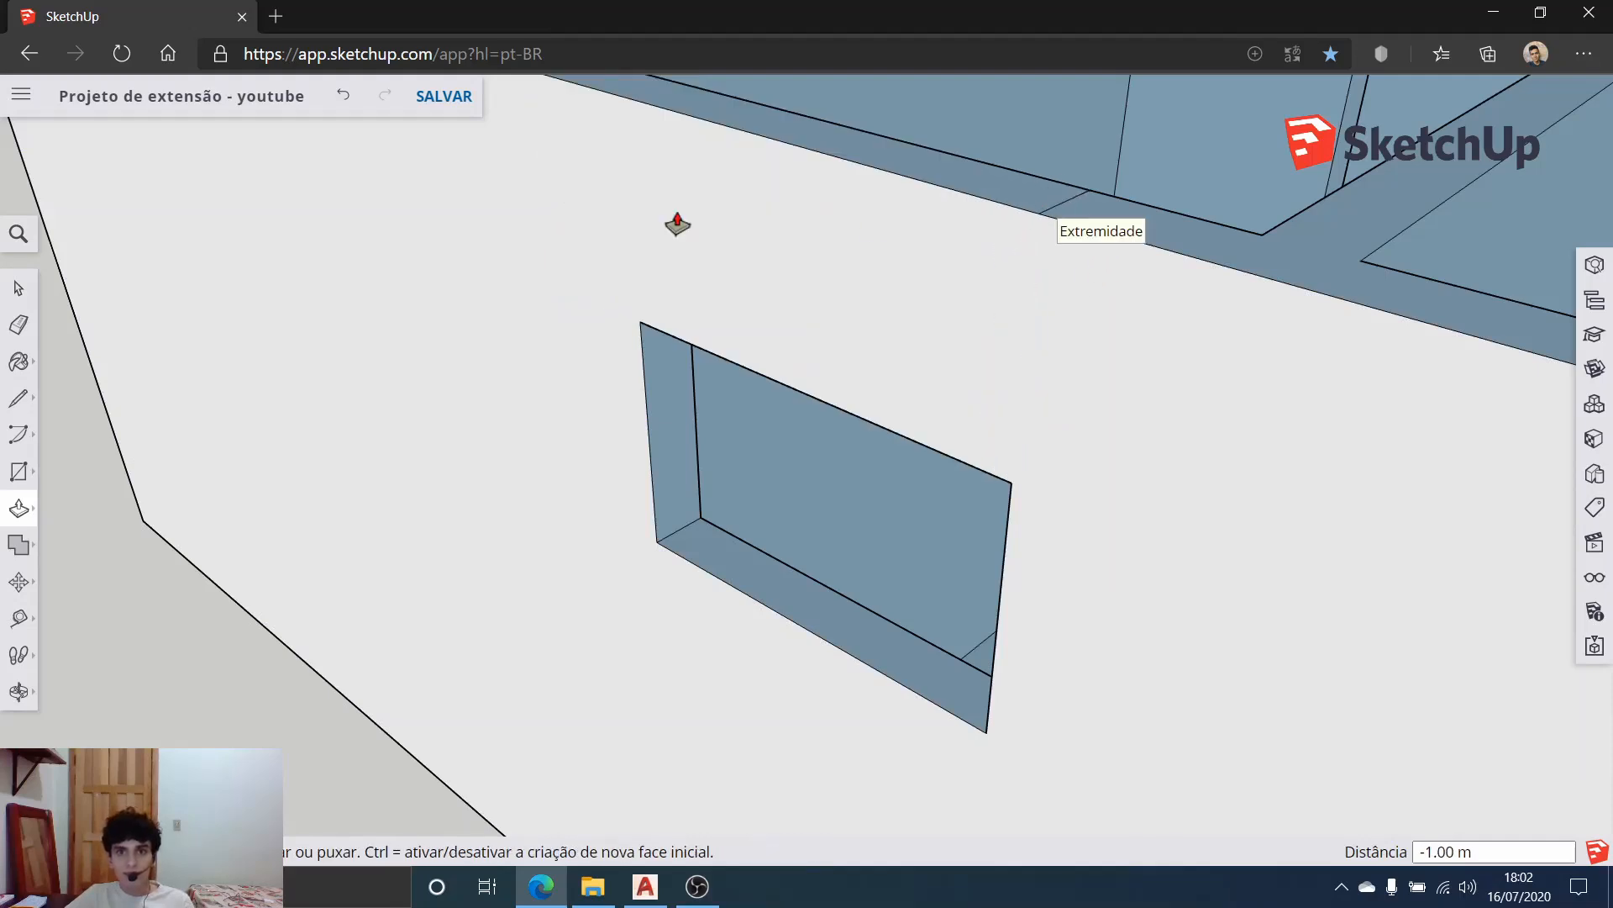
Step: Delete the leftover seam edge on the wall top above the small window
key("space")
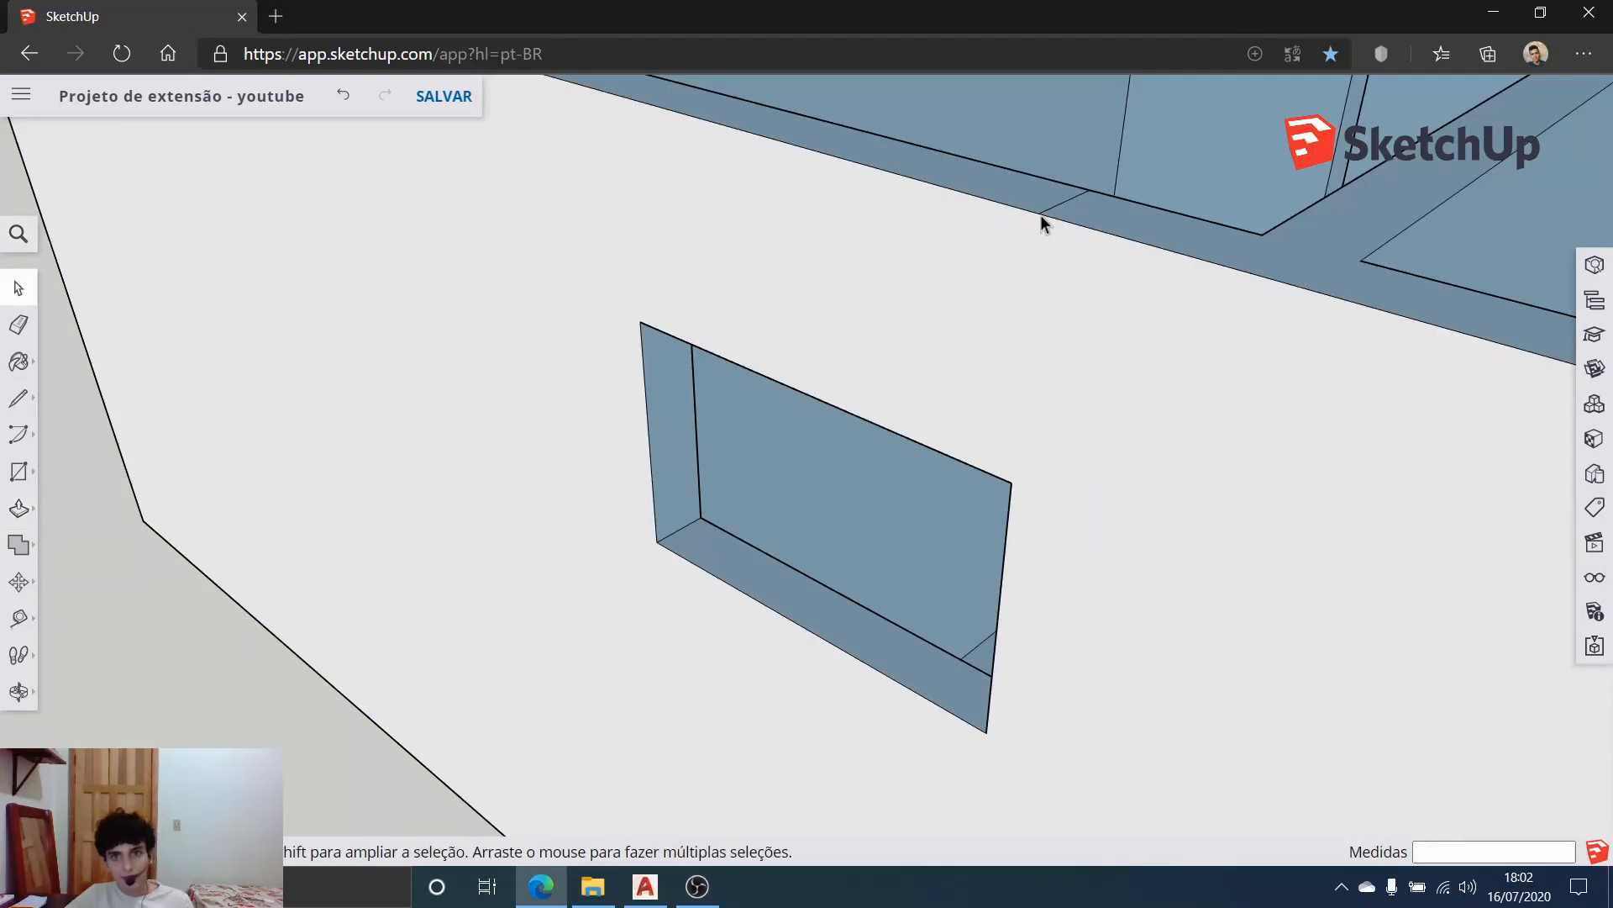
left_click(1040, 214)
left_click(1045, 212)
middle_click_drag(1072, 204, 684, 526)
scroll(743, 514, "up", 3)
scroll(743, 514, "down", 5)
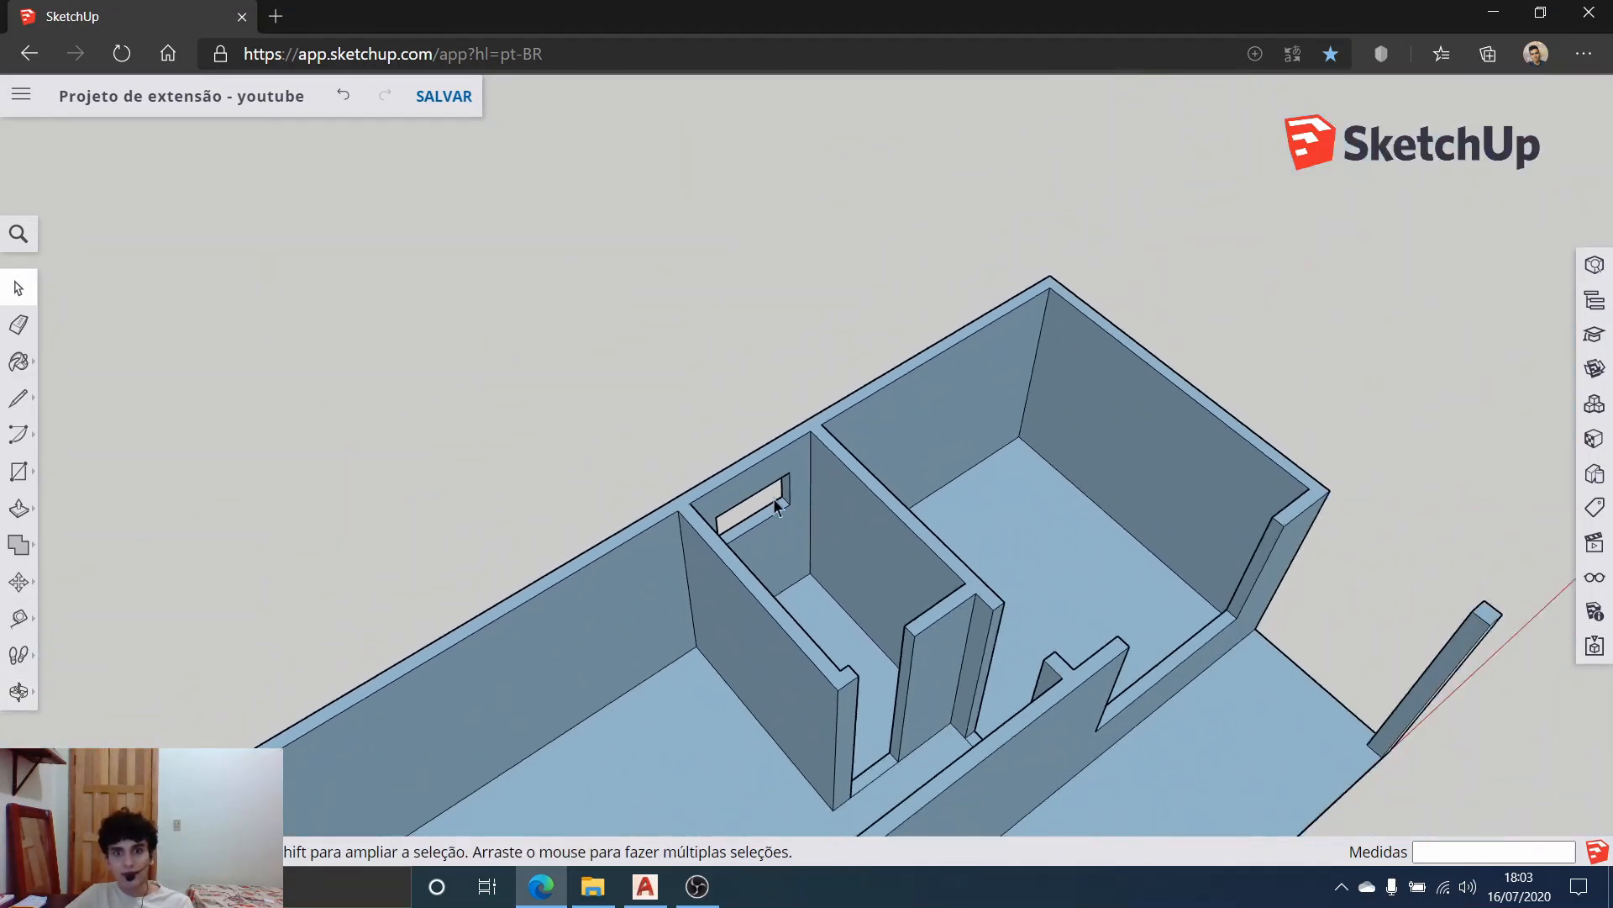
Step: Place a guide line across the jamb of the corner room's wide porch-side window, 1.2 m above the midpoint of the sill's end edge
scroll(1009, 613, "up", 3)
scroll(965, 567, "up", 3)
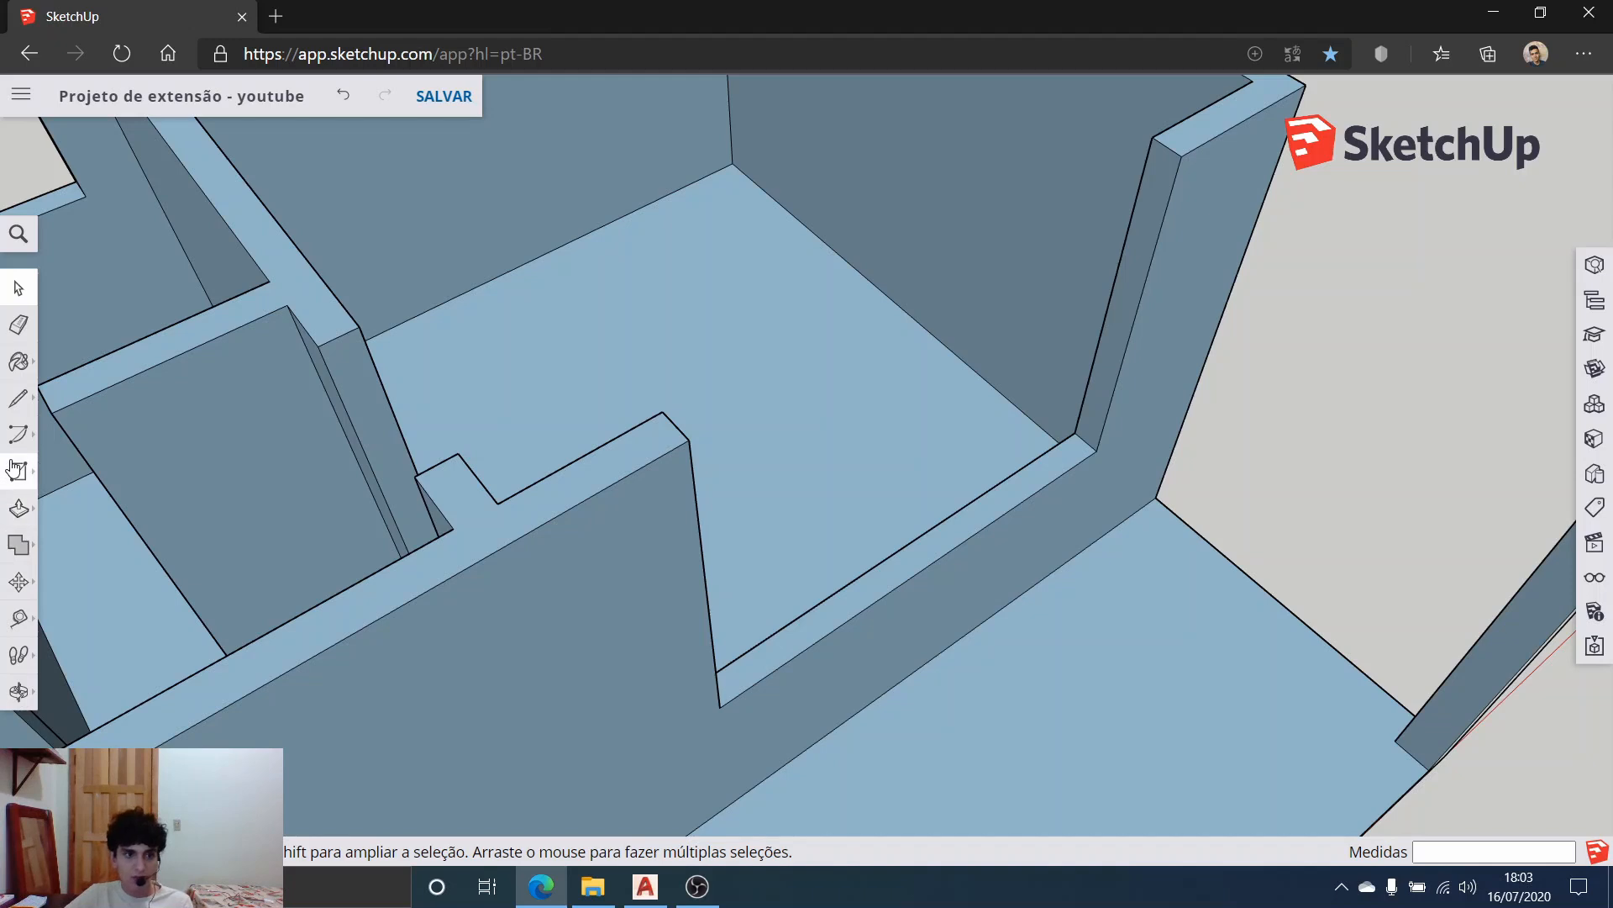
left_click(10, 616)
scroll(1080, 420, "up", 5)
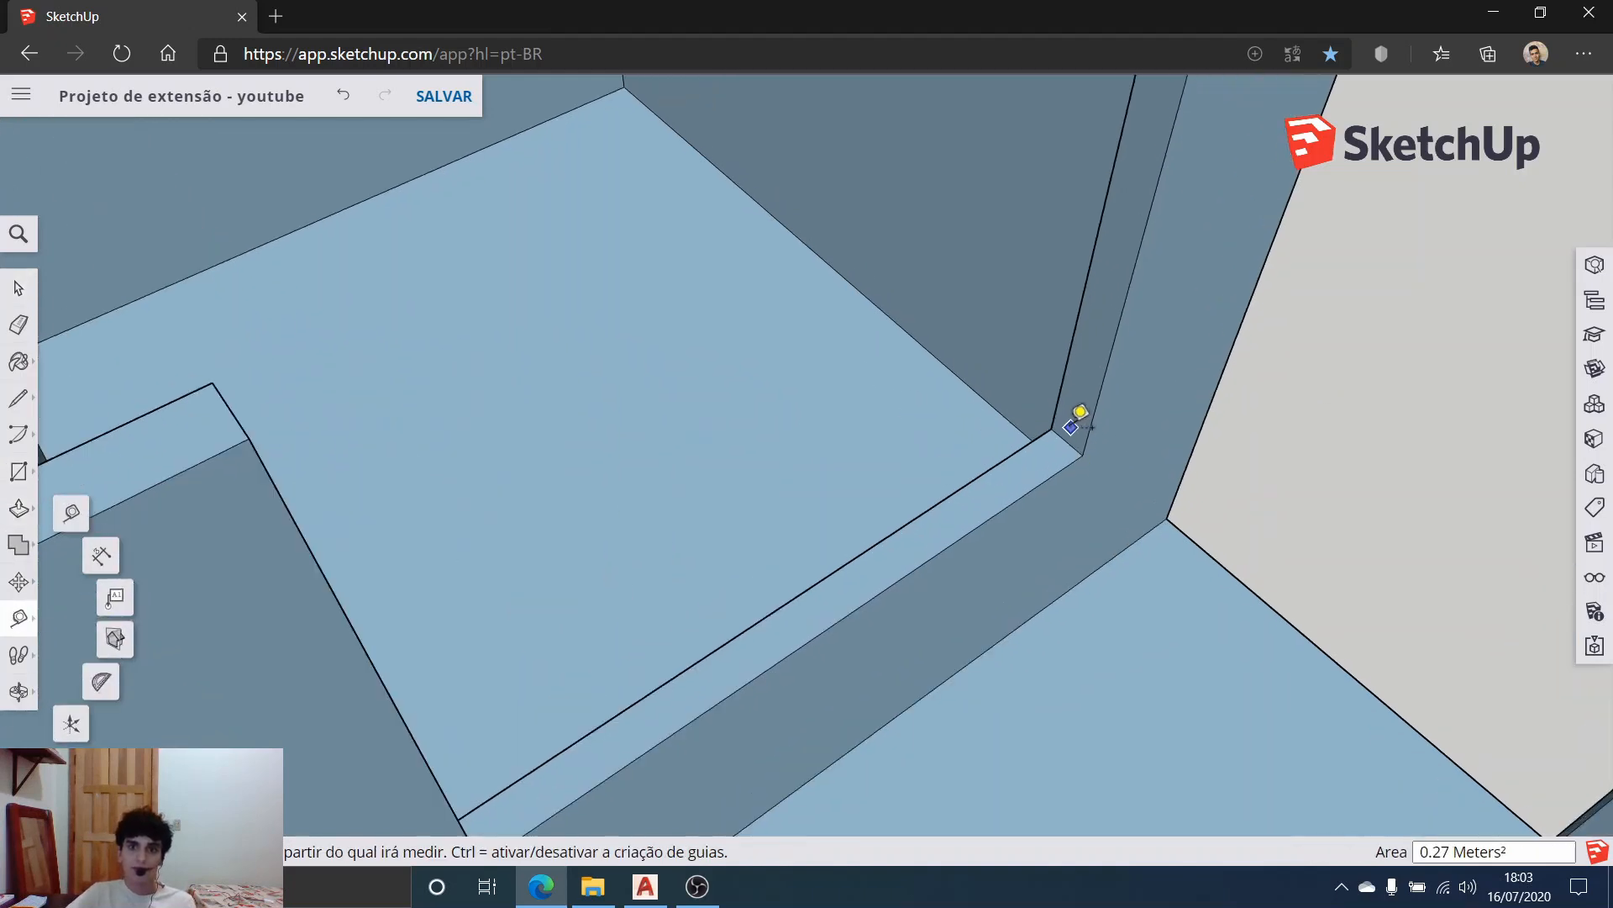
left_click(1078, 435)
scroll(1116, 288, "down", 6)
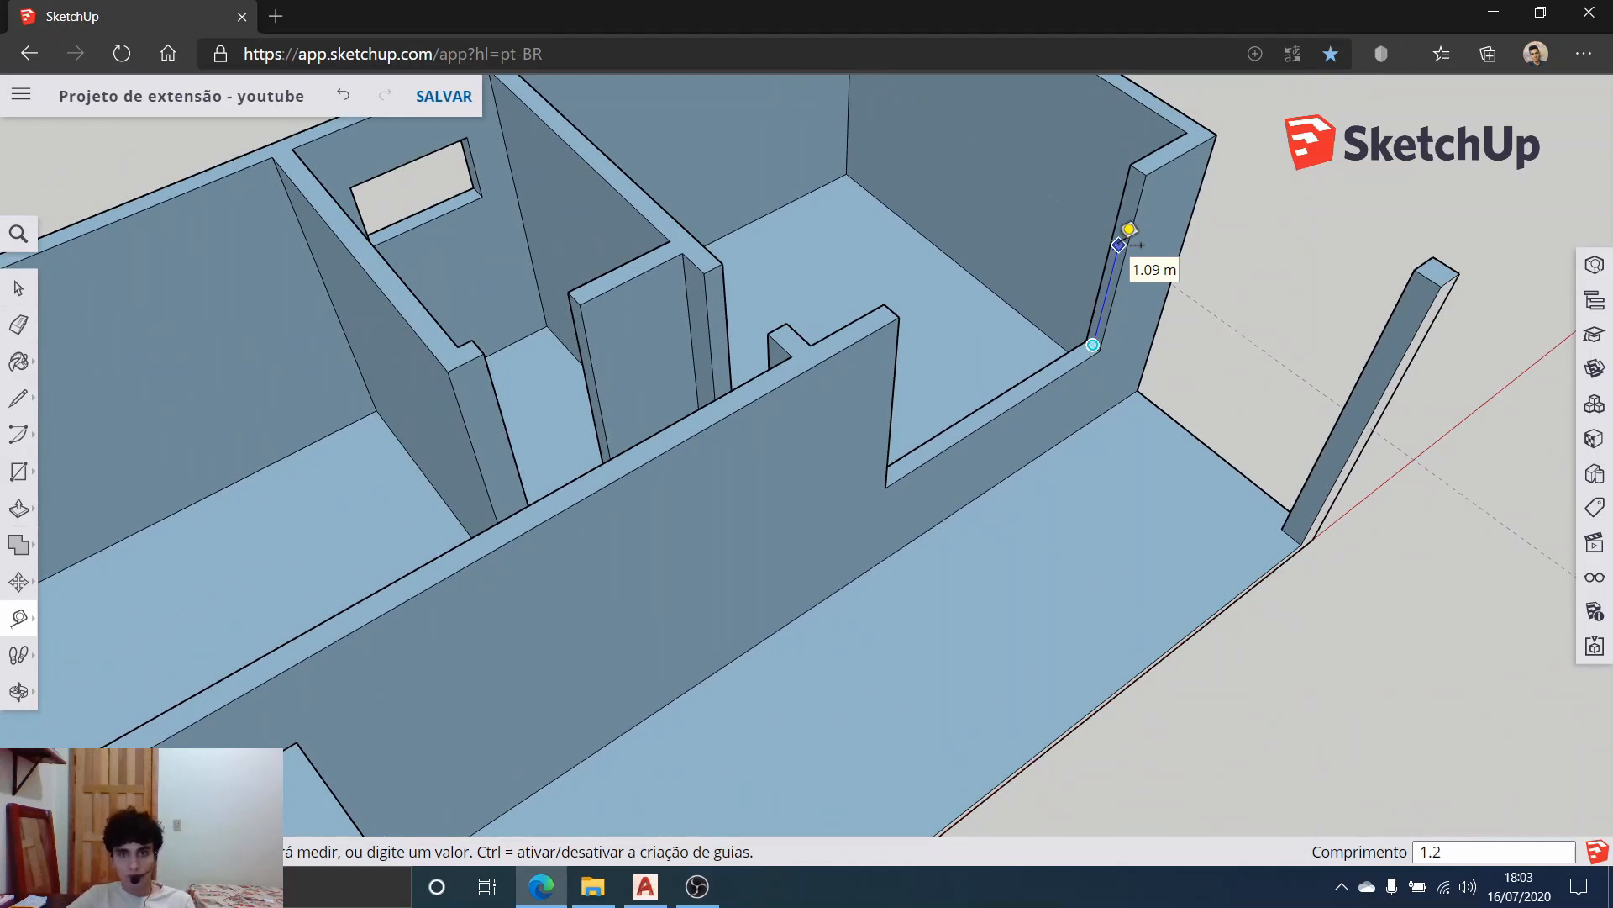
key("Return")
Step: Draw a line across the wide window's jamb along the guide line and delete the guide
scroll(1171, 169, "up", 4)
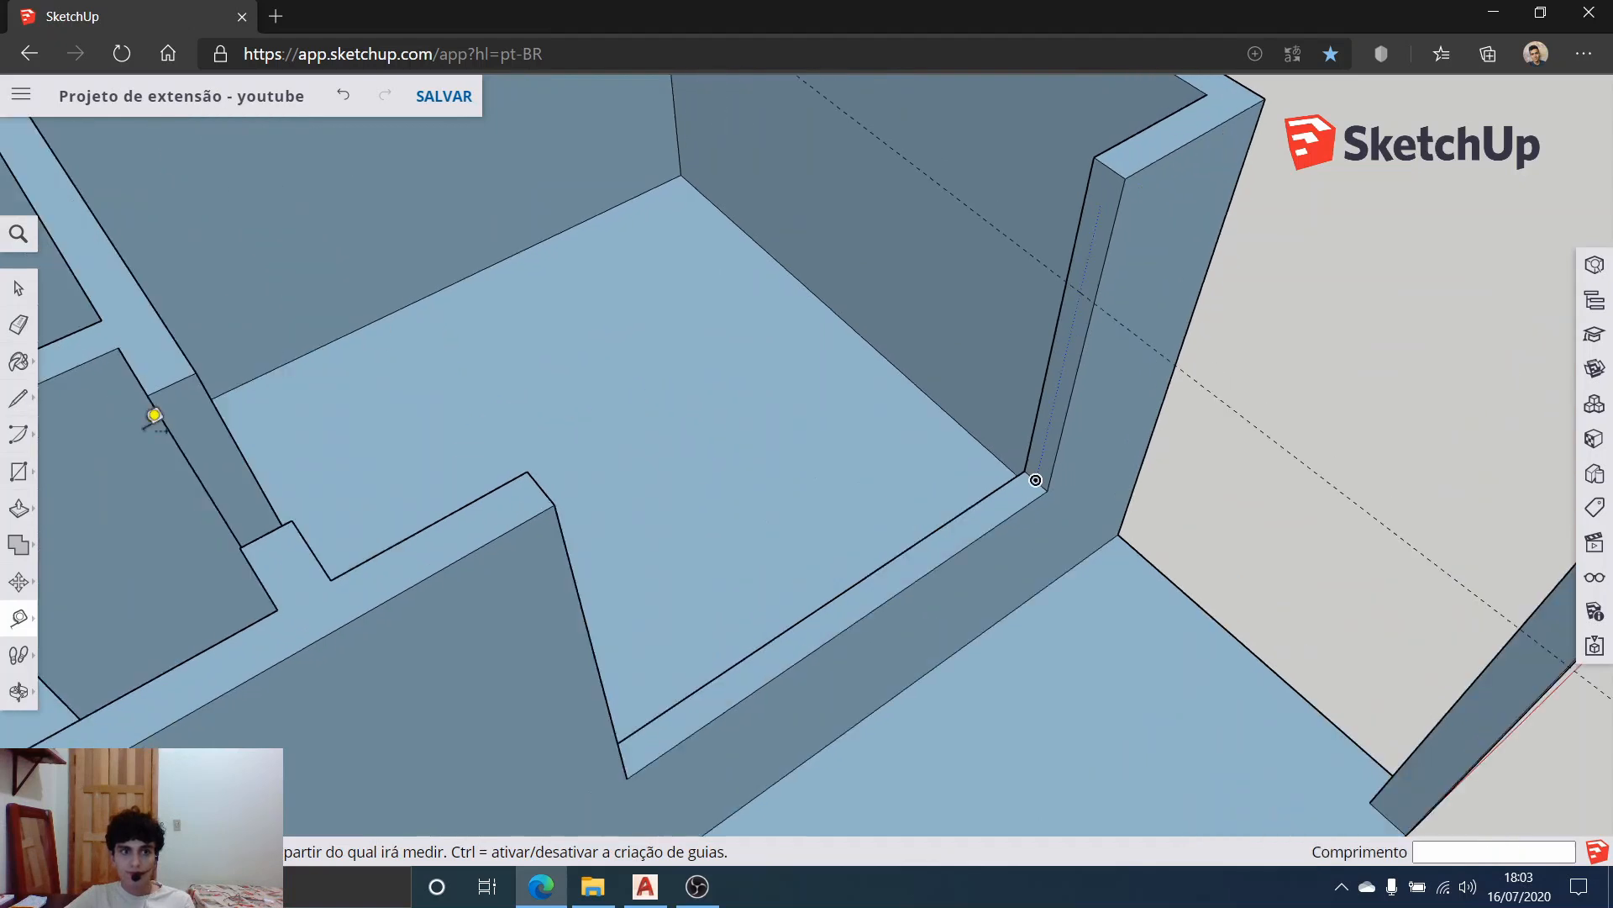
left_click(5, 403)
left_click(1100, 323)
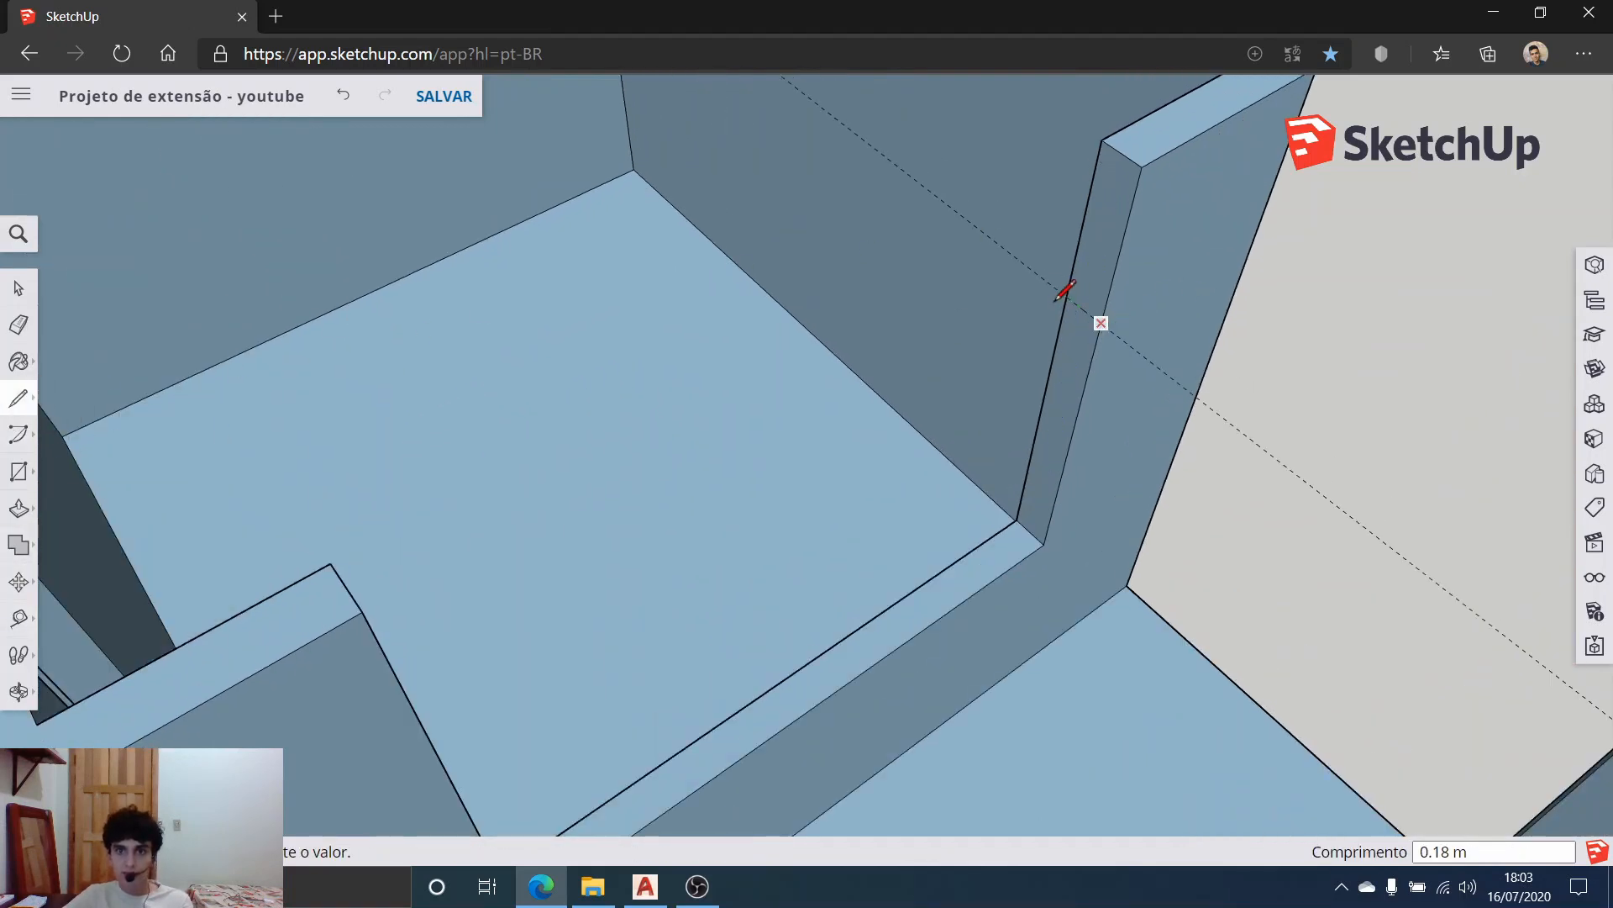
left_click(19, 288)
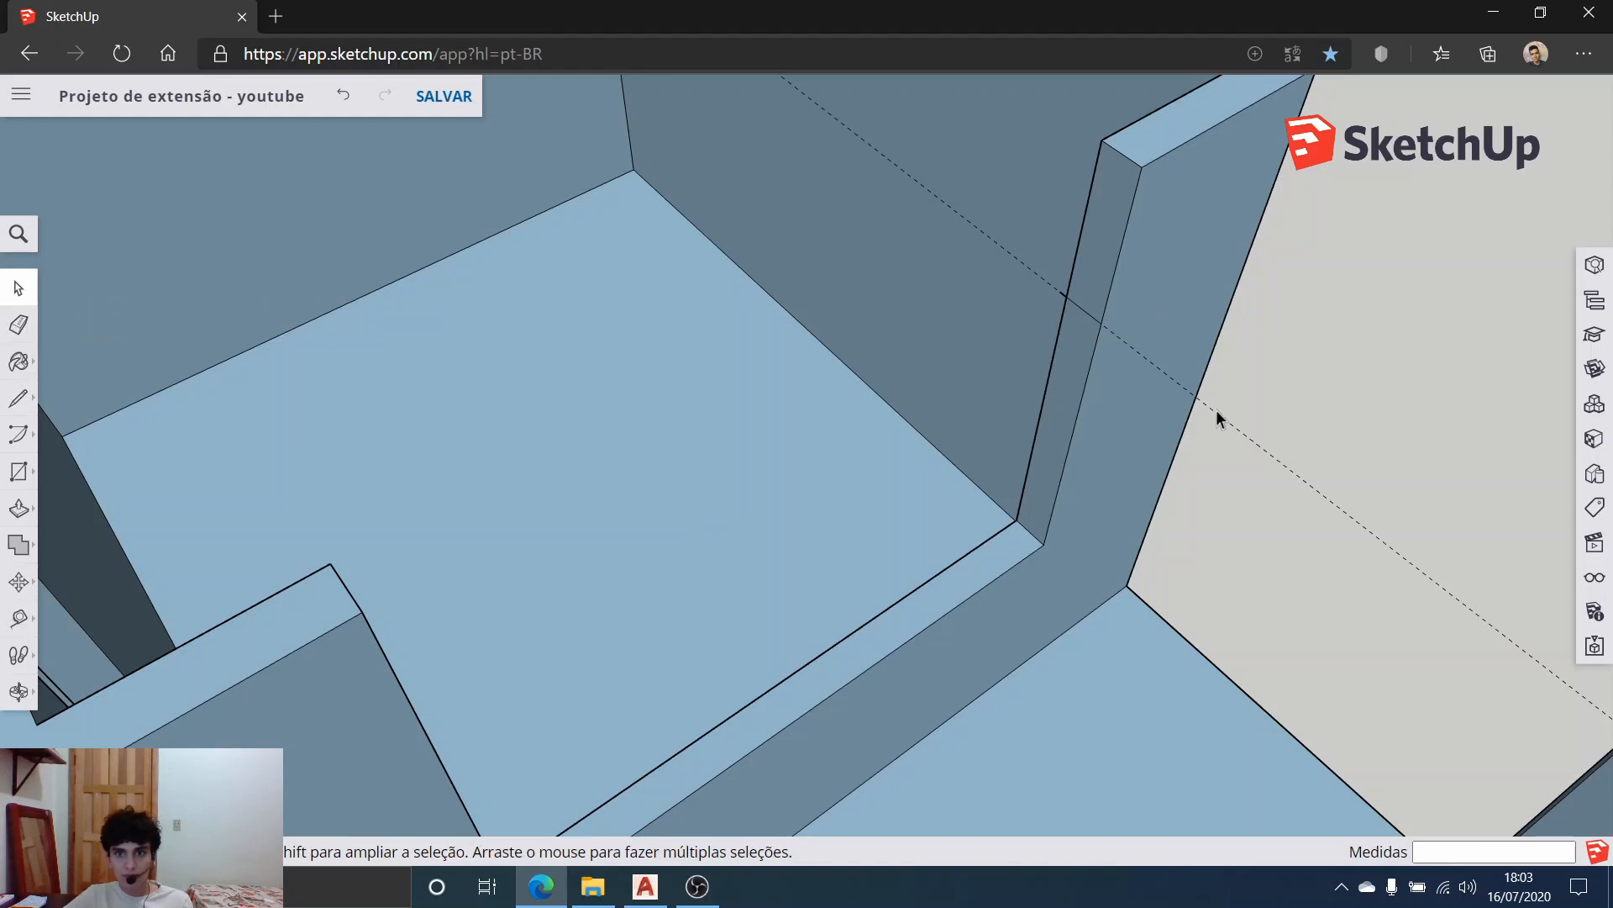
Step: Push/Pull the jamb's upper face 2.30 m to the opposite jamb, closing the wall above the wide window
left_click(18, 508)
left_click(1097, 253)
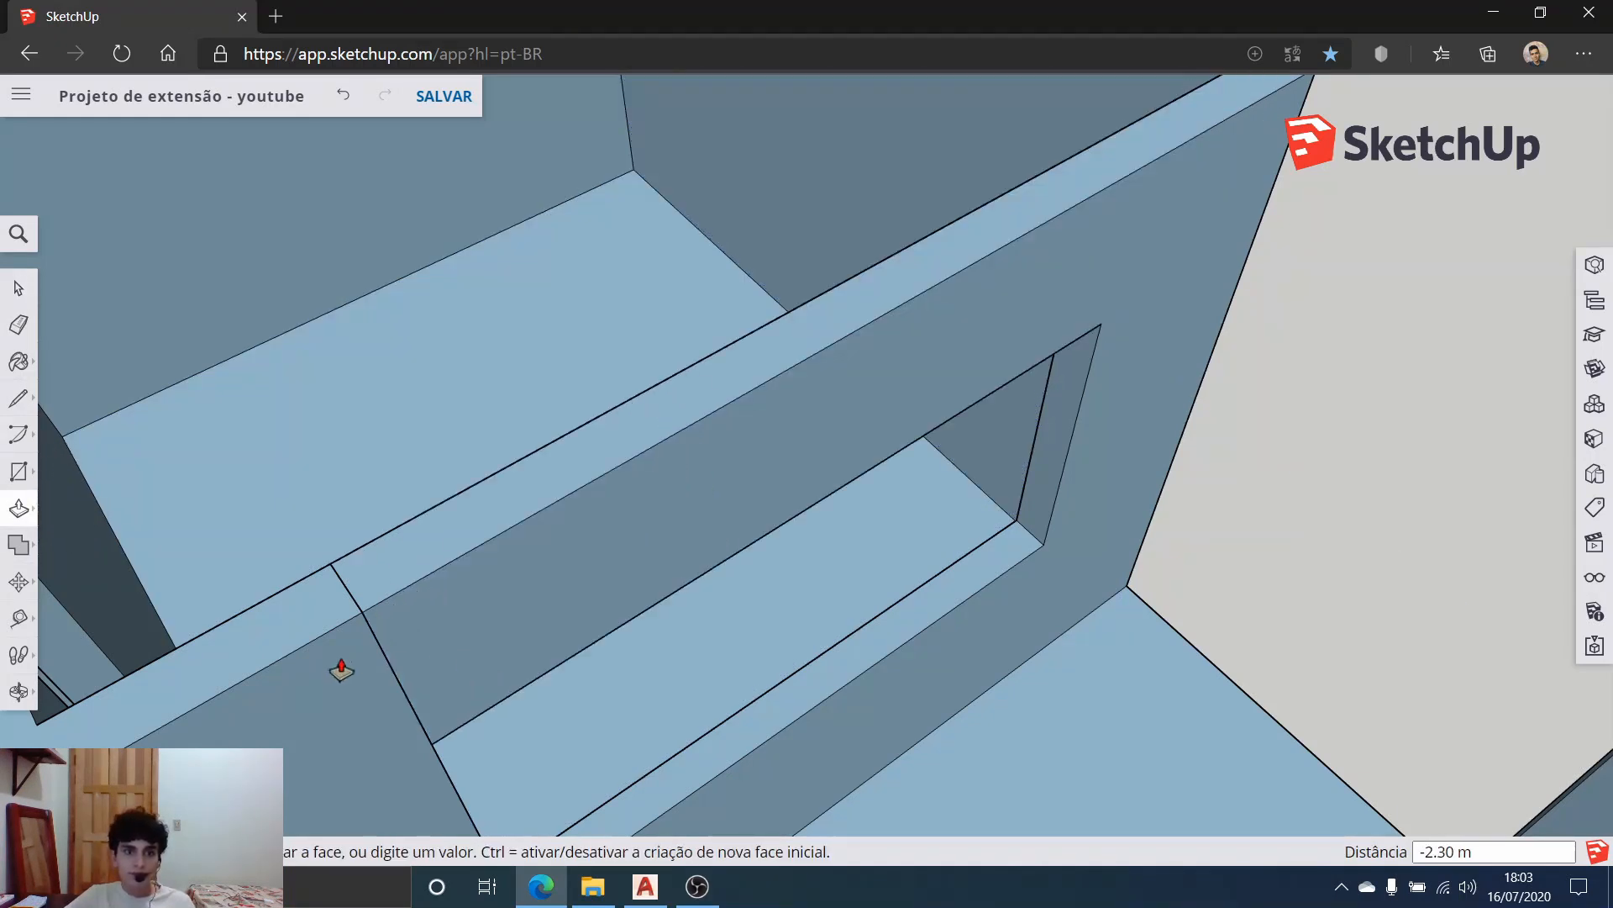
left_click(330, 583)
Step: Delete the leftover seam edge on the wall top above the wide window and the stray edge at the opening's upper corner
middle_click_drag(295, 591, 994, 414)
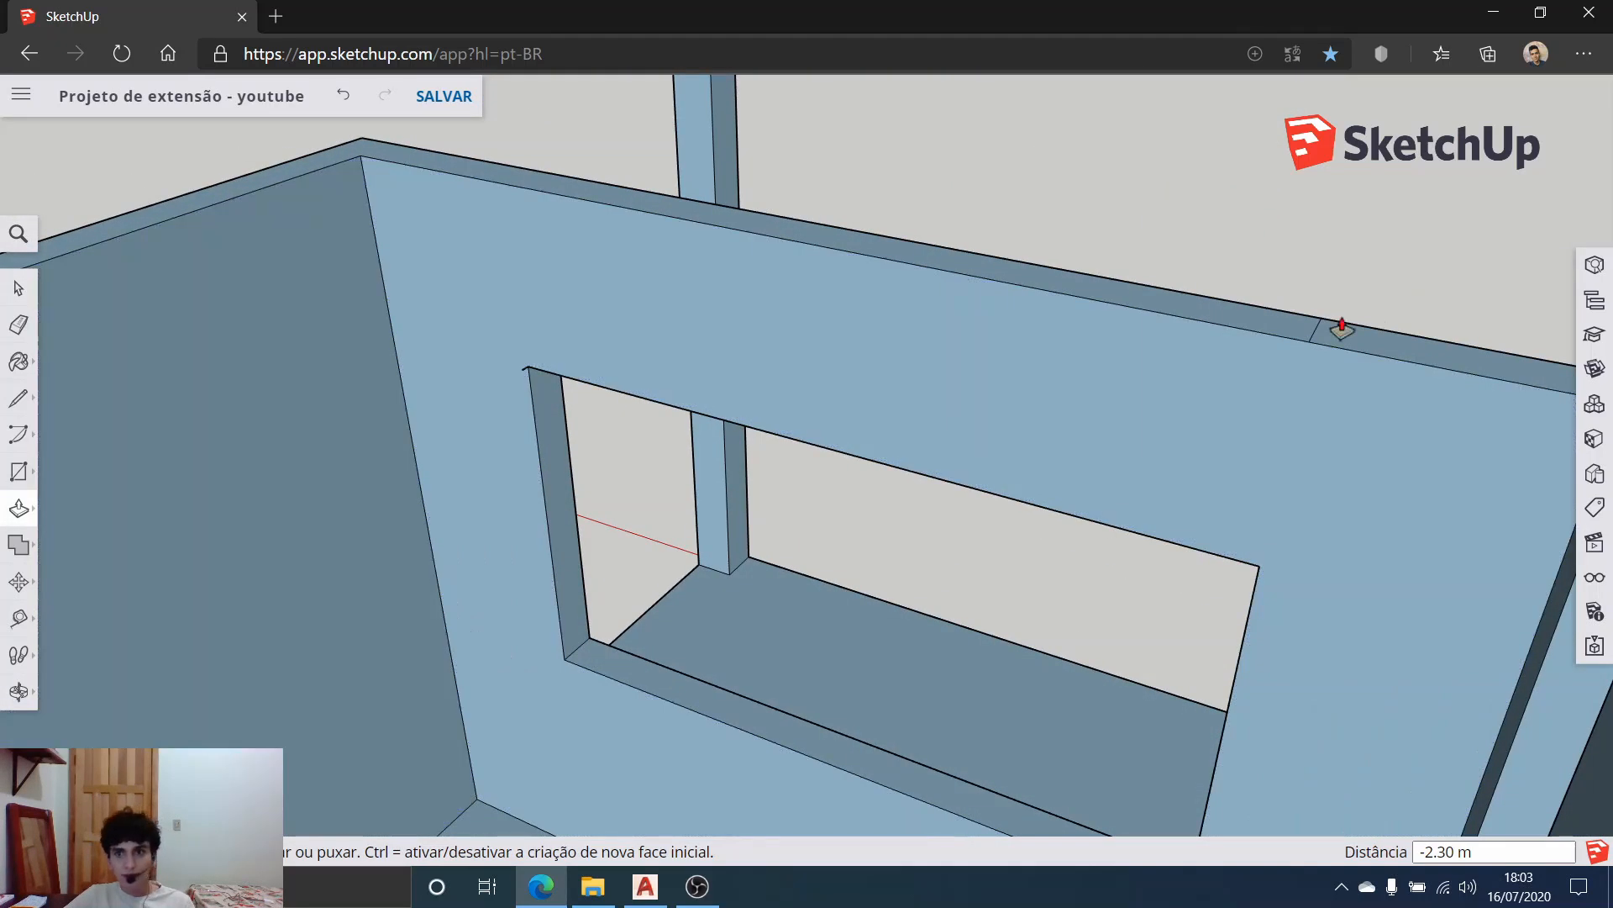
left_click(19, 287)
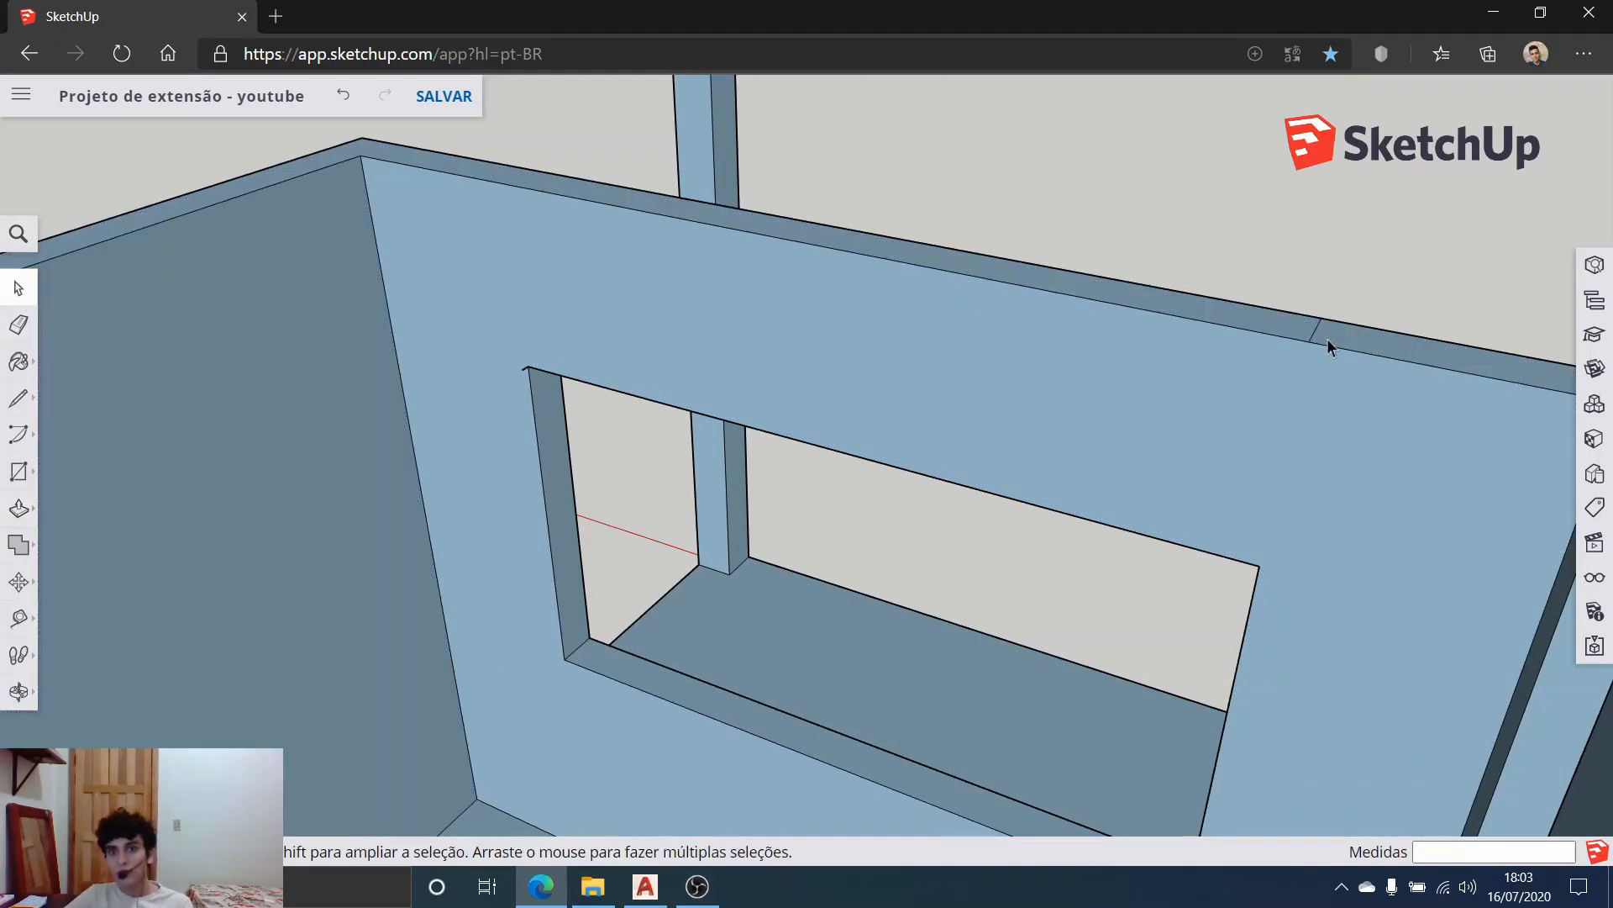
middle_click_drag(1176, 395, 890, 488)
scroll(441, 356, "up", 3)
scroll(611, 341, "up", 5)
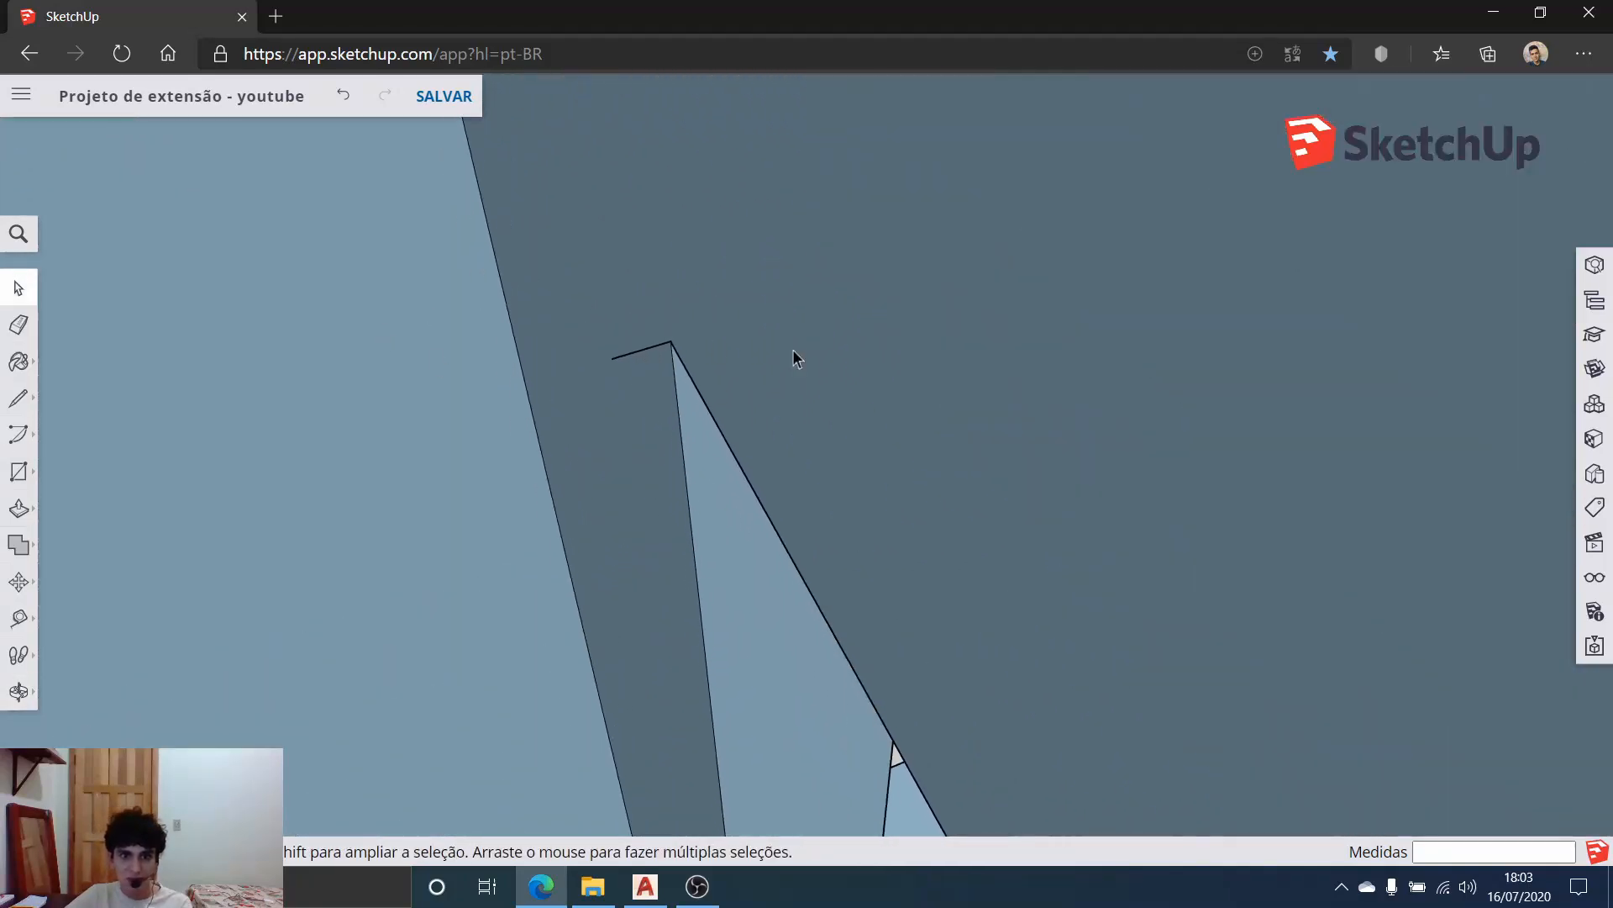
scroll(764, 382, "up", 3)
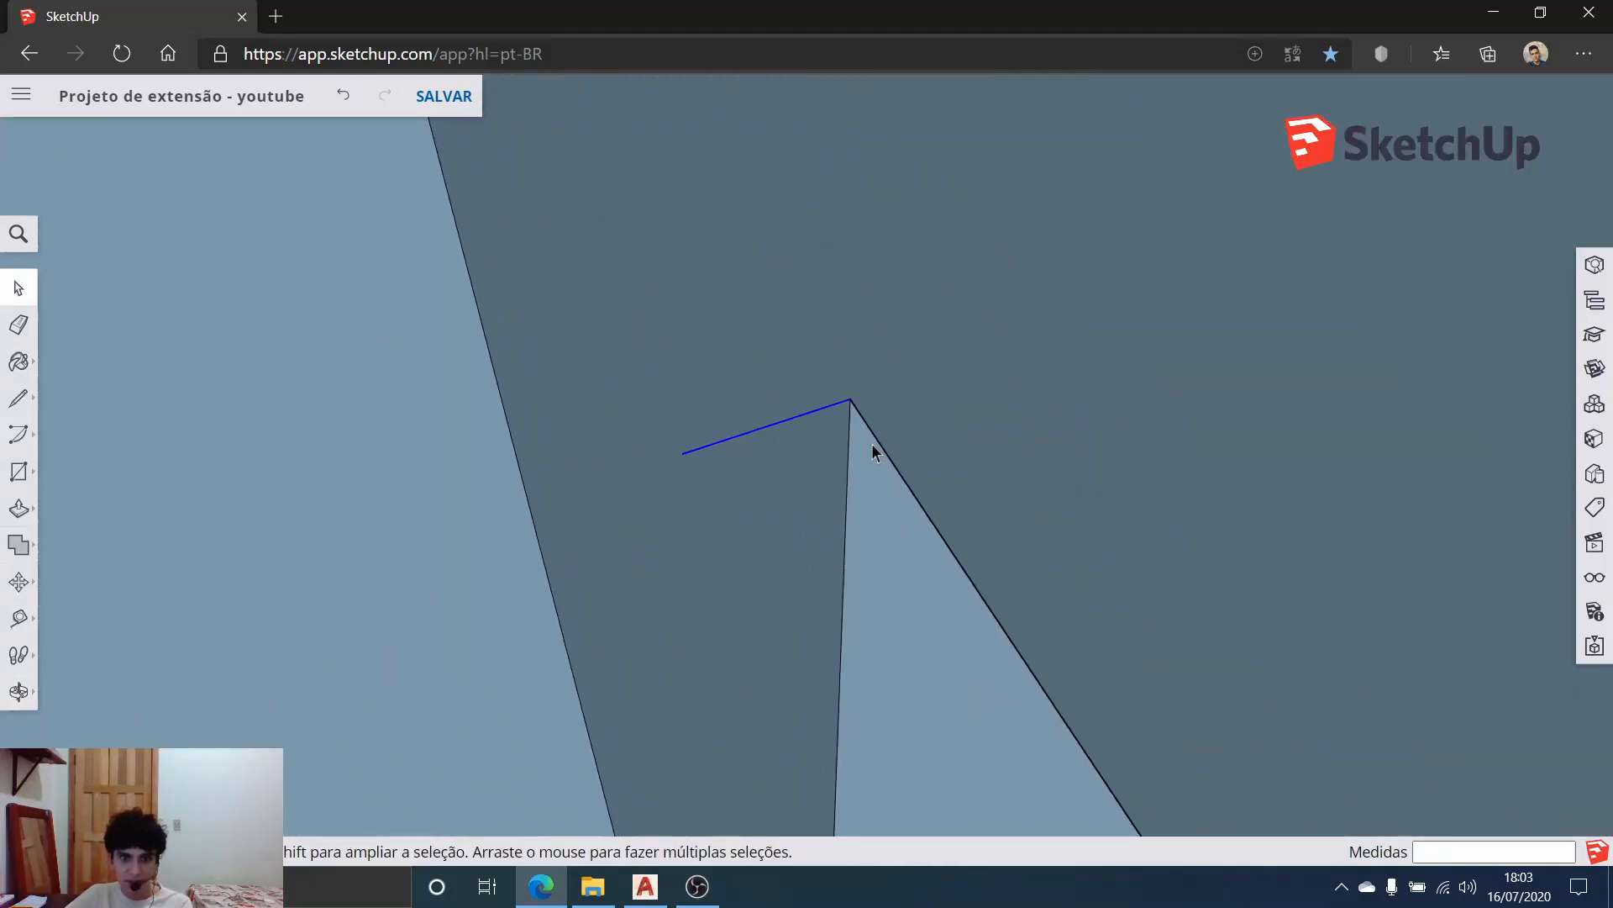
scroll(731, 369, "down", 8)
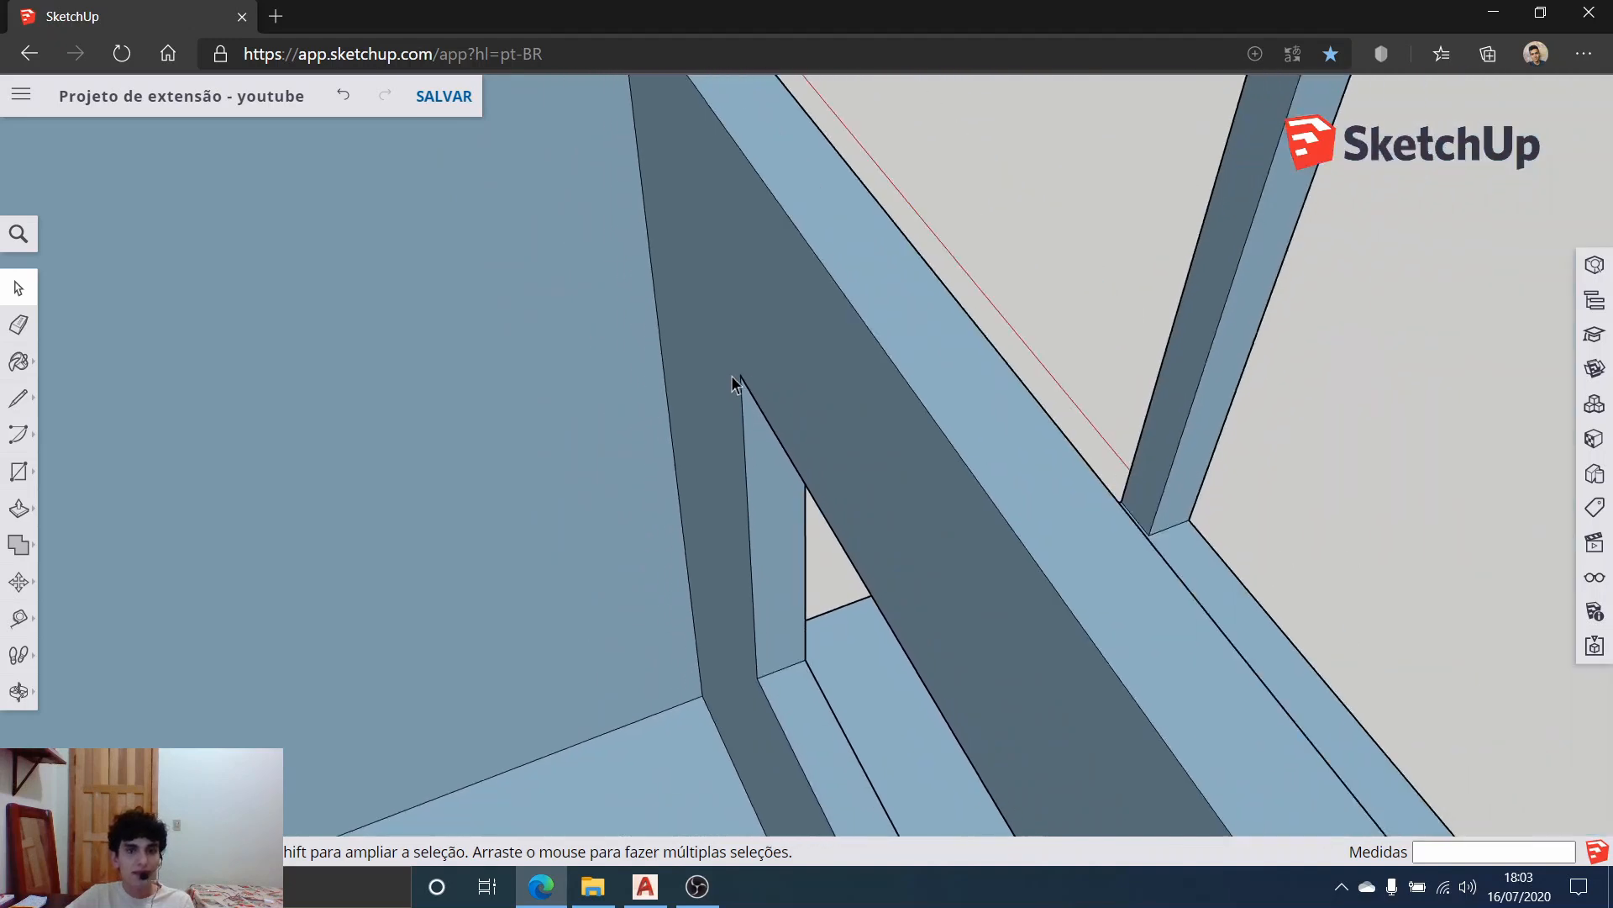
scroll(870, 395, "down", 2)
middle_click_drag(869, 396, 126, 346)
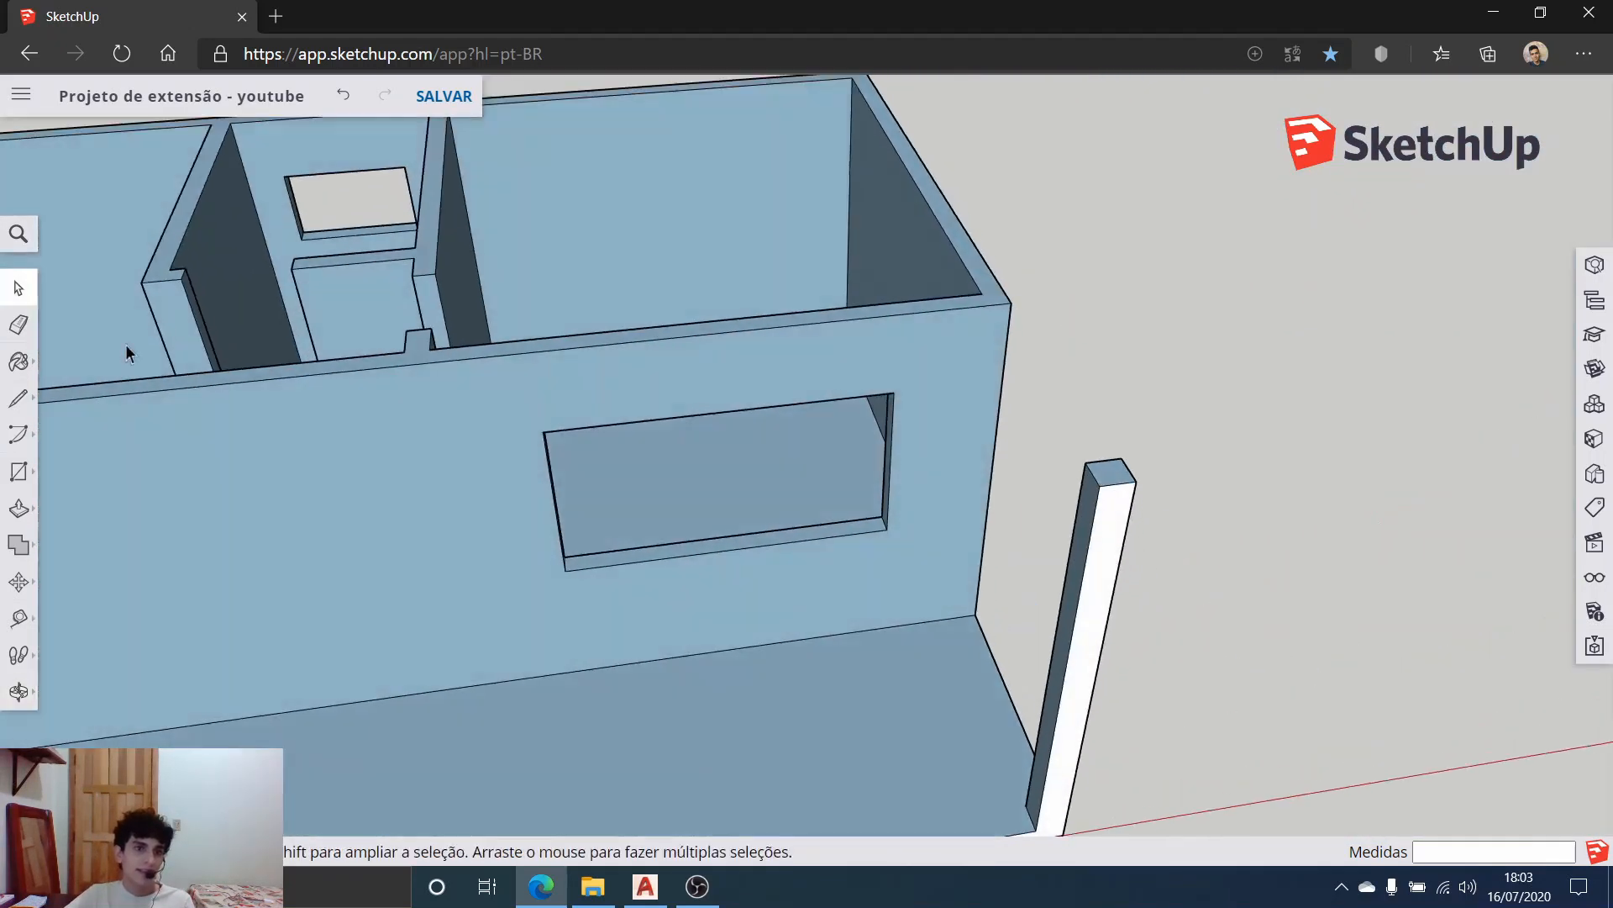
Step: Place a guide line across the jamb of the small room's interior doorway, measured up from the midpoint of the jamb's base edge
scroll(219, 270, "up", 5)
scroll(412, 295, "down", 5)
middle_click_drag(412, 296, 913, 351)
scroll(805, 395, "up", 3)
scroll(714, 505, "down", 5)
scroll(709, 656, "up", 8)
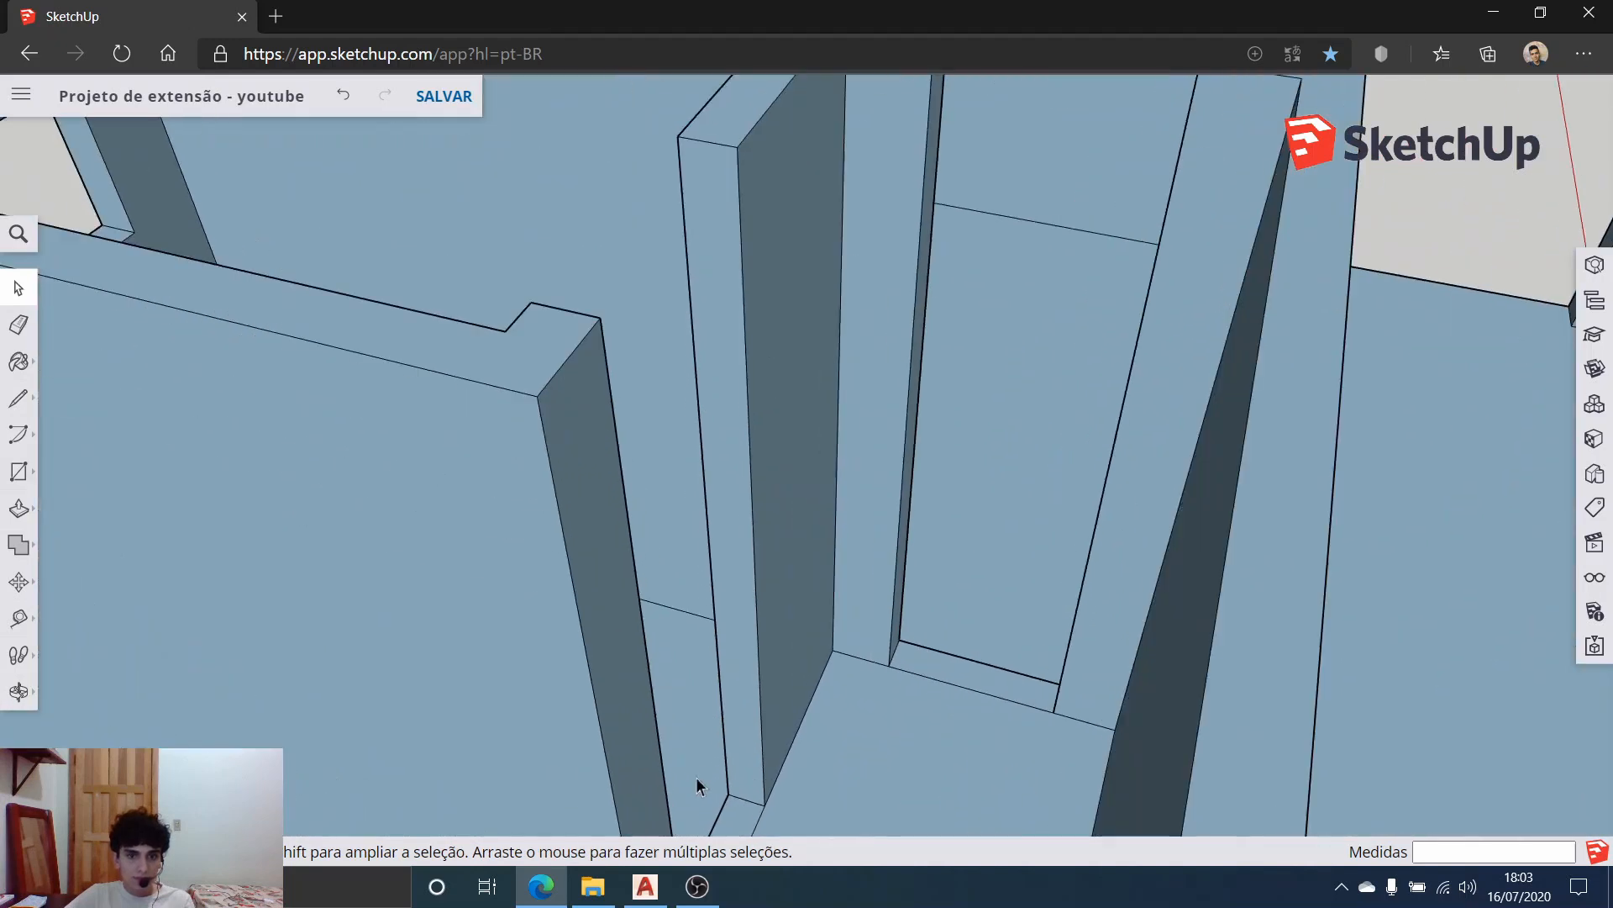
left_click(18, 619)
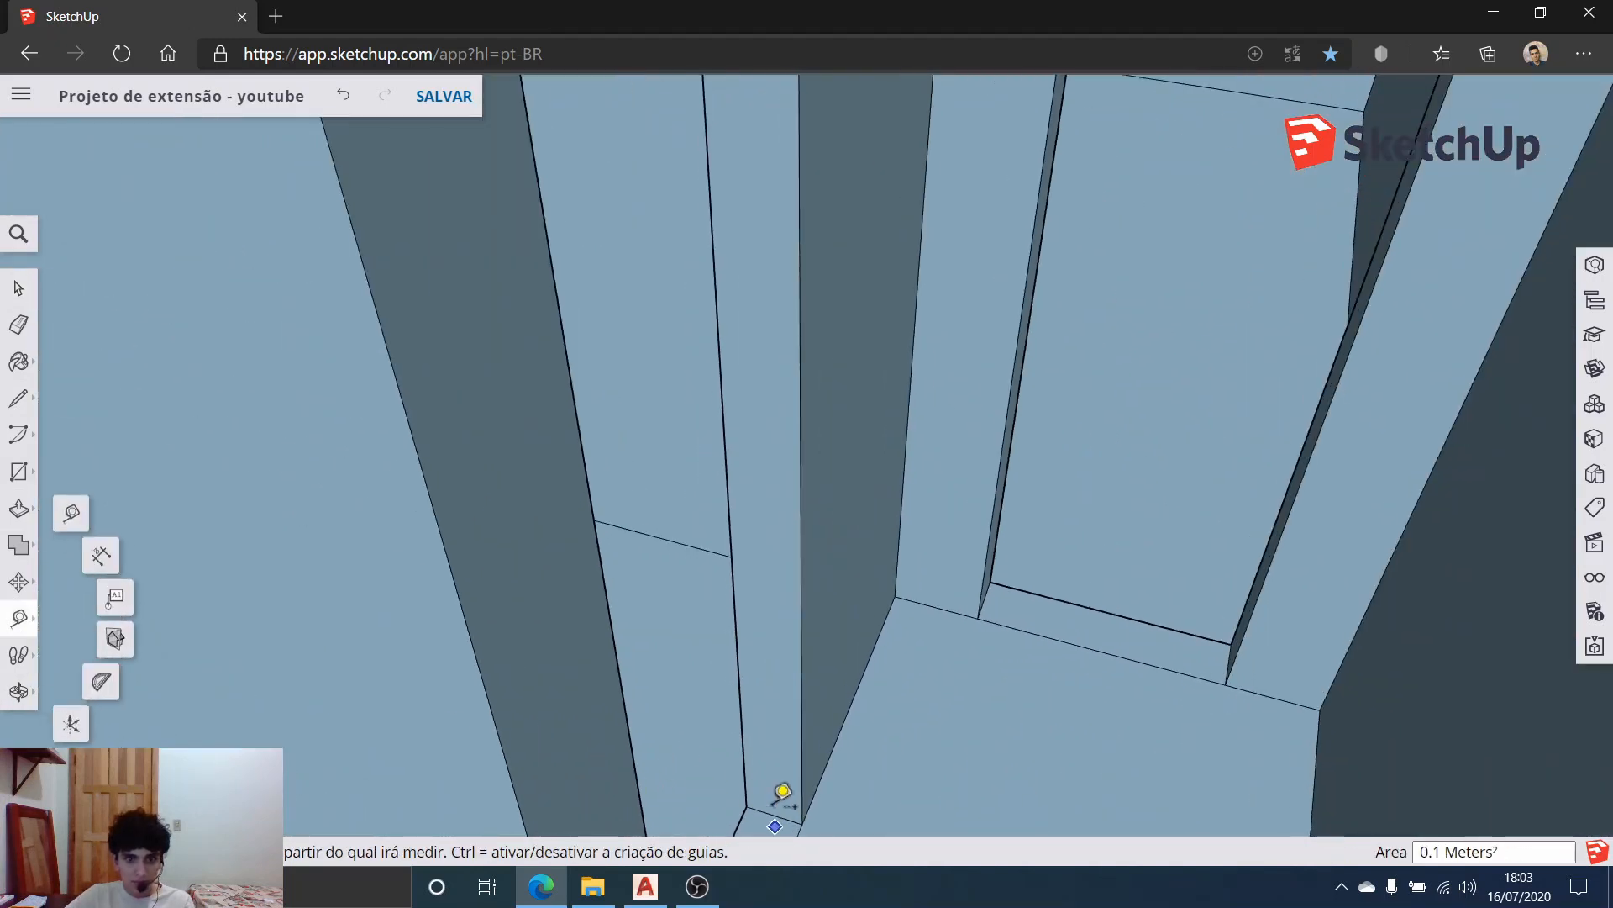
left_click(774, 814)
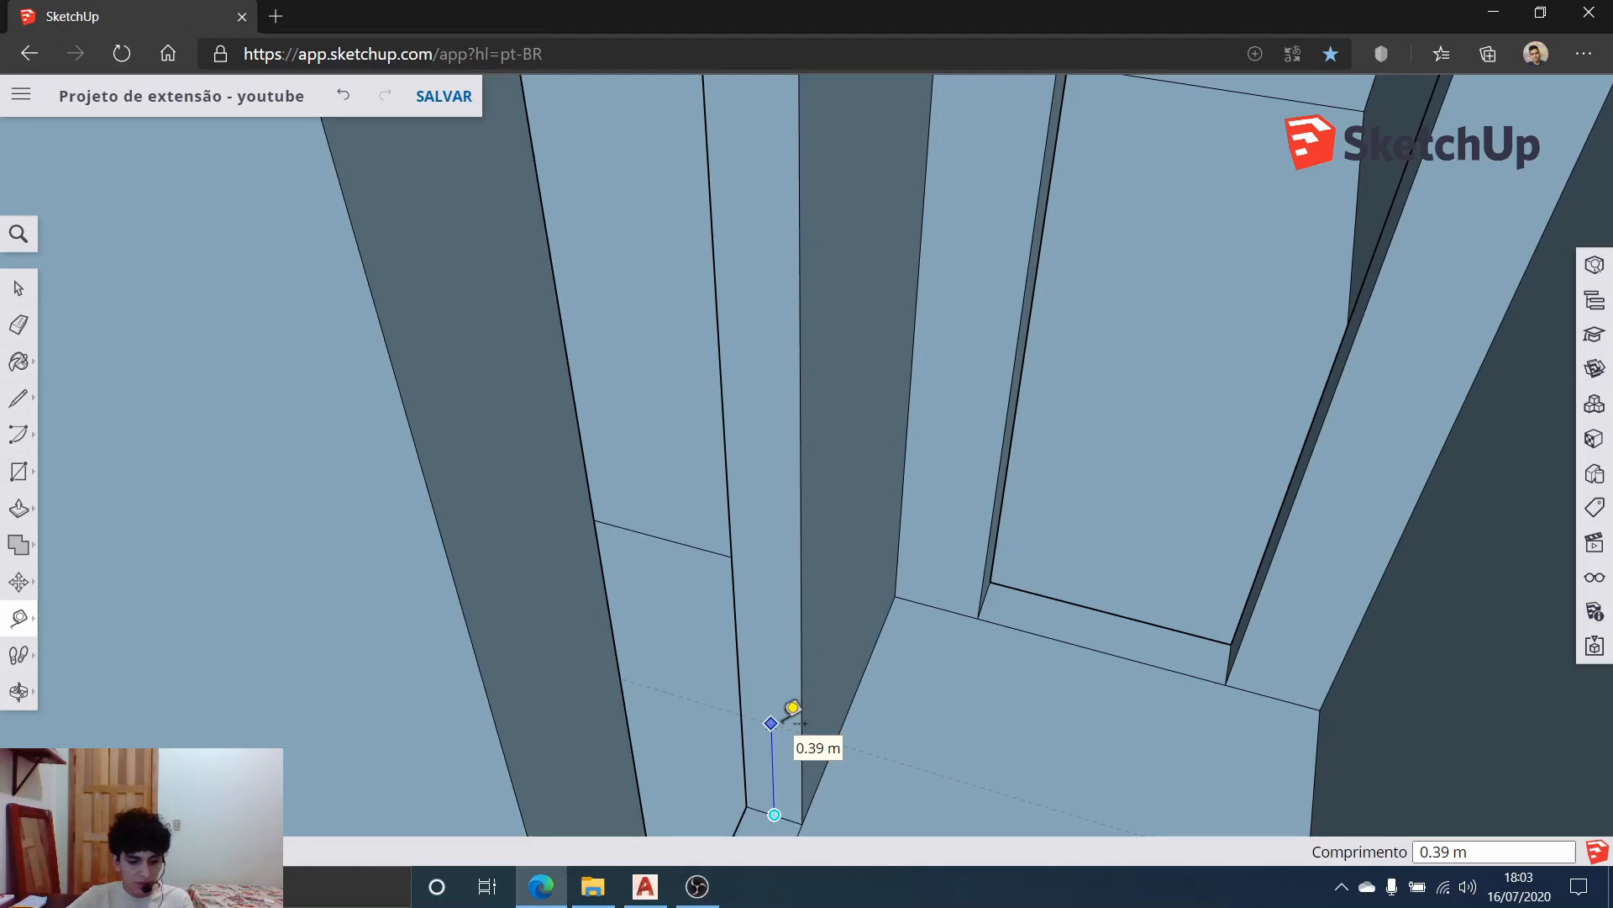
left_click(793, 707)
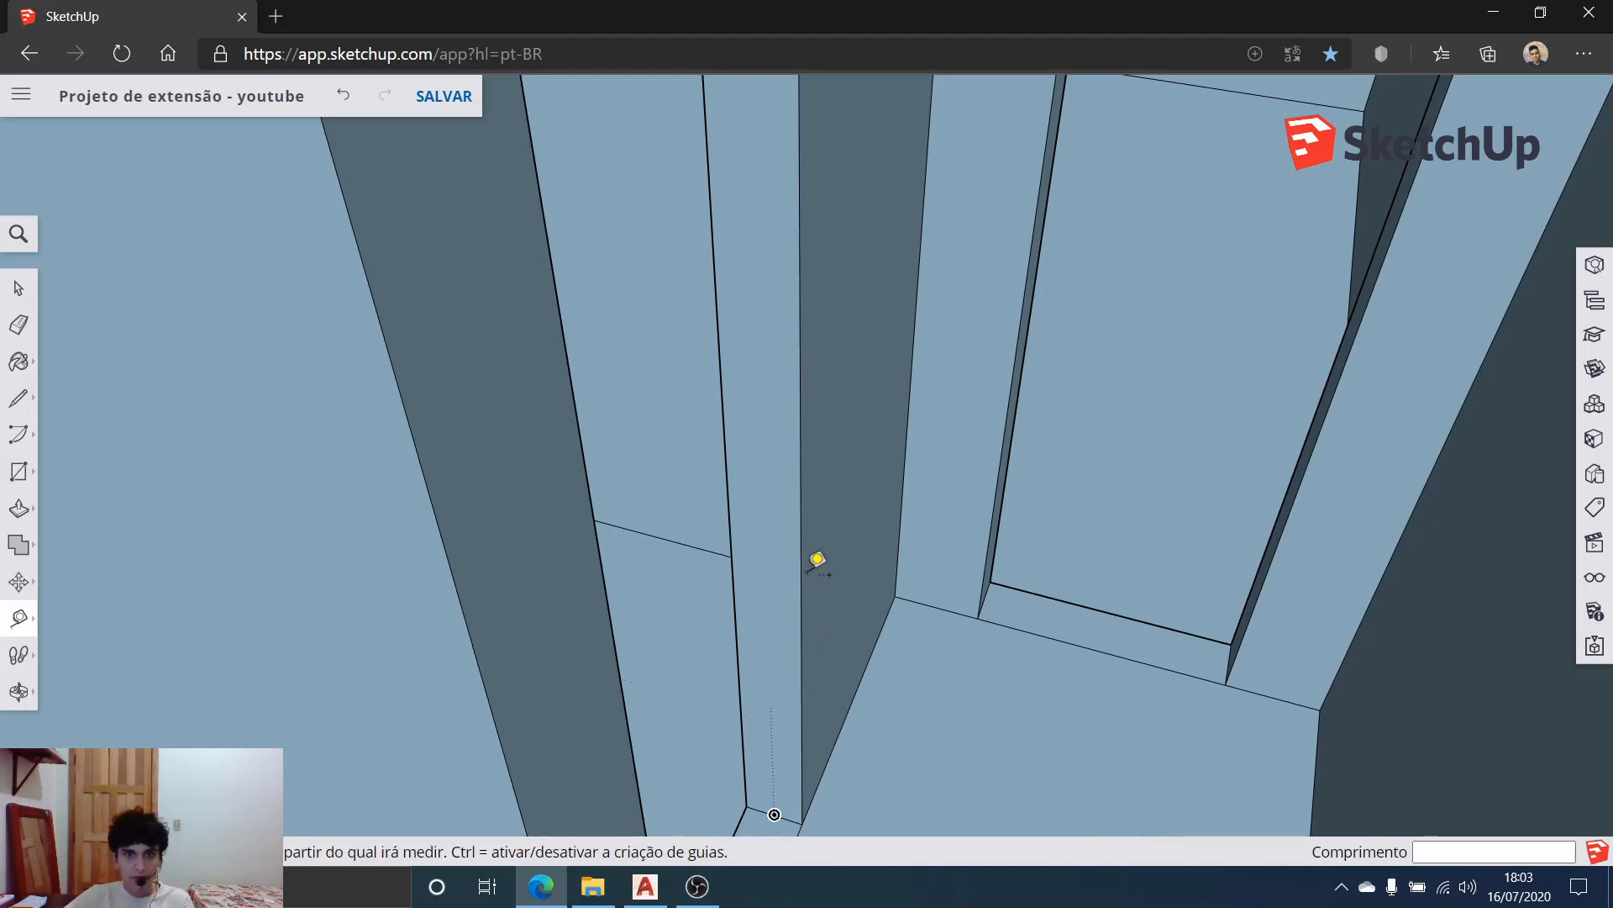
Step: Place a guide line across the corner room's doorway jamb, 2.15 m above the midpoint of the jamb's base edge
middle_click_drag(818, 558, 812, 420)
scroll(911, 547, "up", 4)
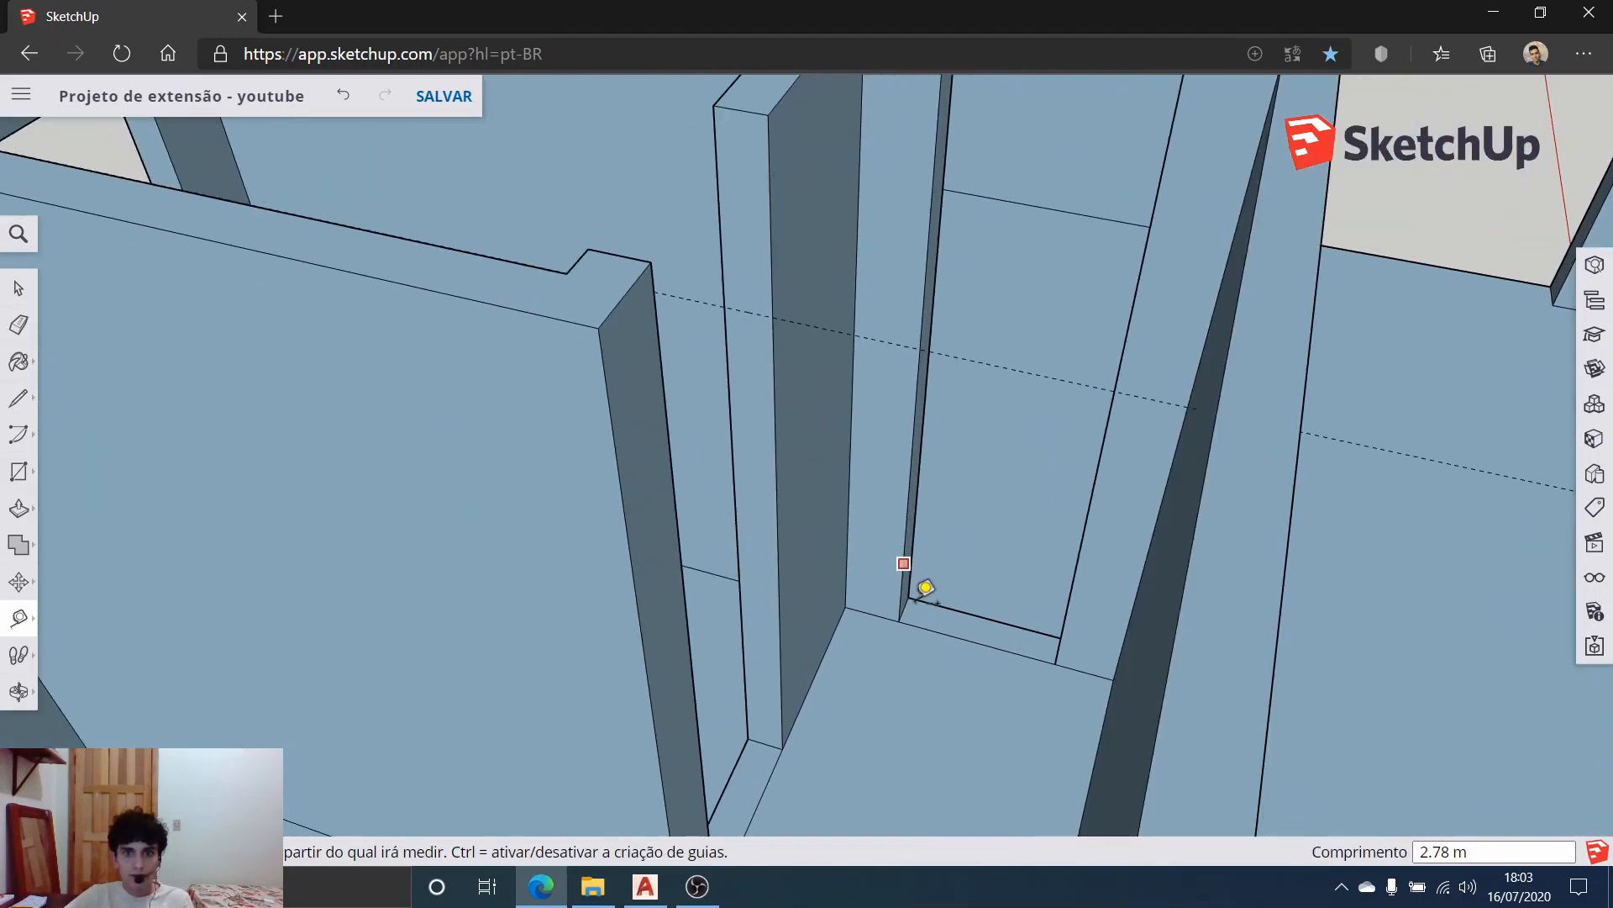
scroll(913, 591, "up", 3)
left_click(905, 613)
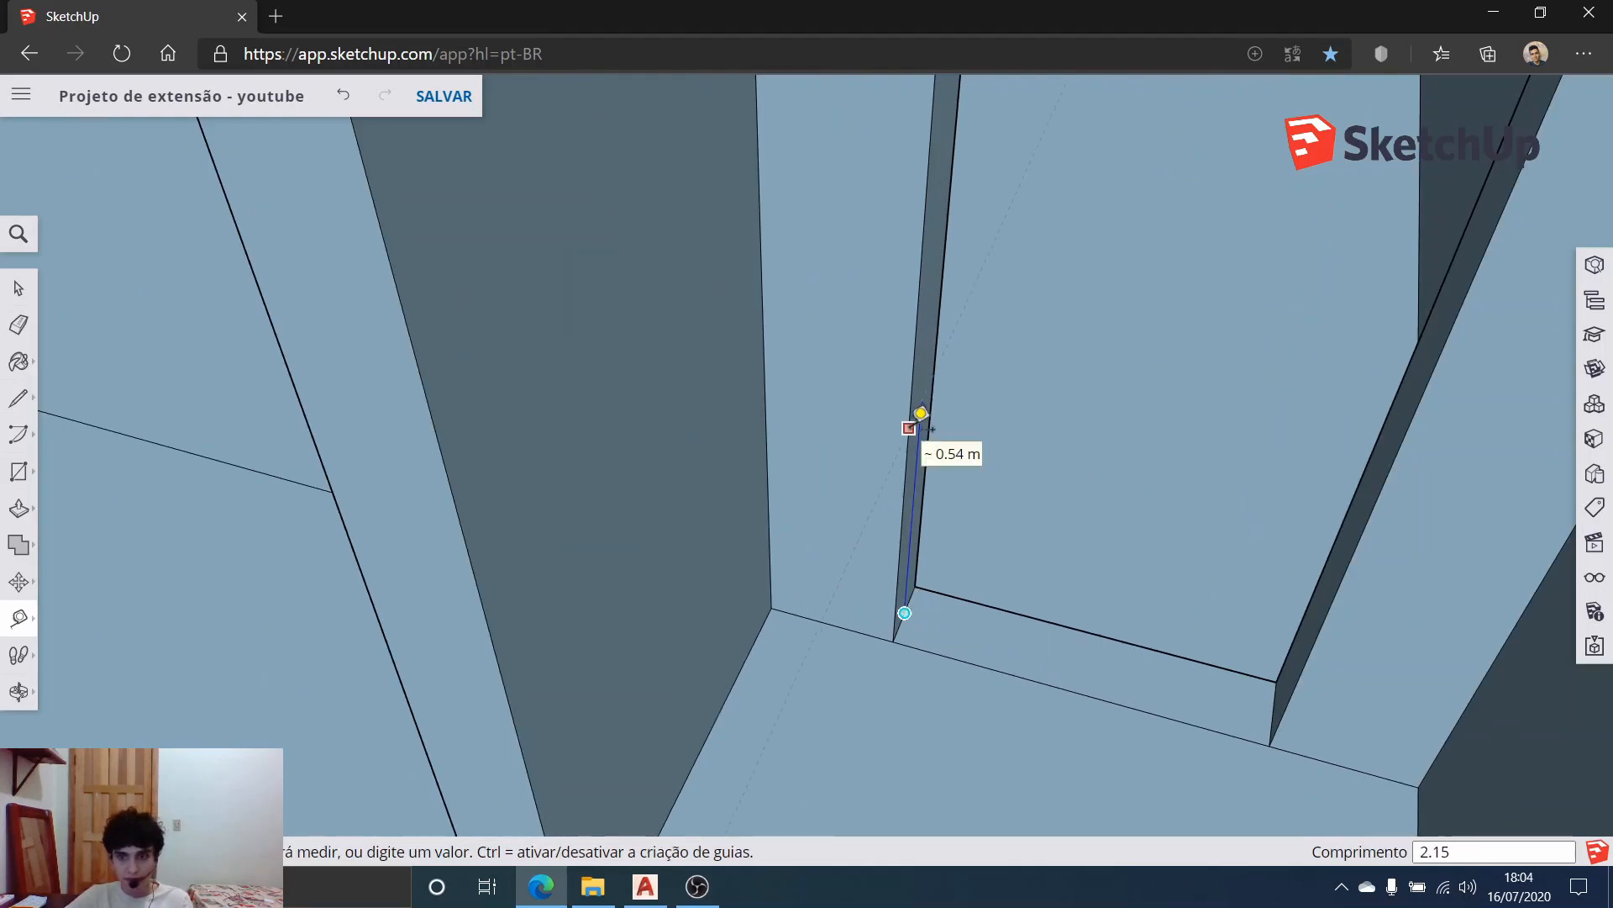
key("Return")
Step: Draw a 0.15 m line along the guide across the jamb of the small room's doorway
scroll(843, 350, "down", 4)
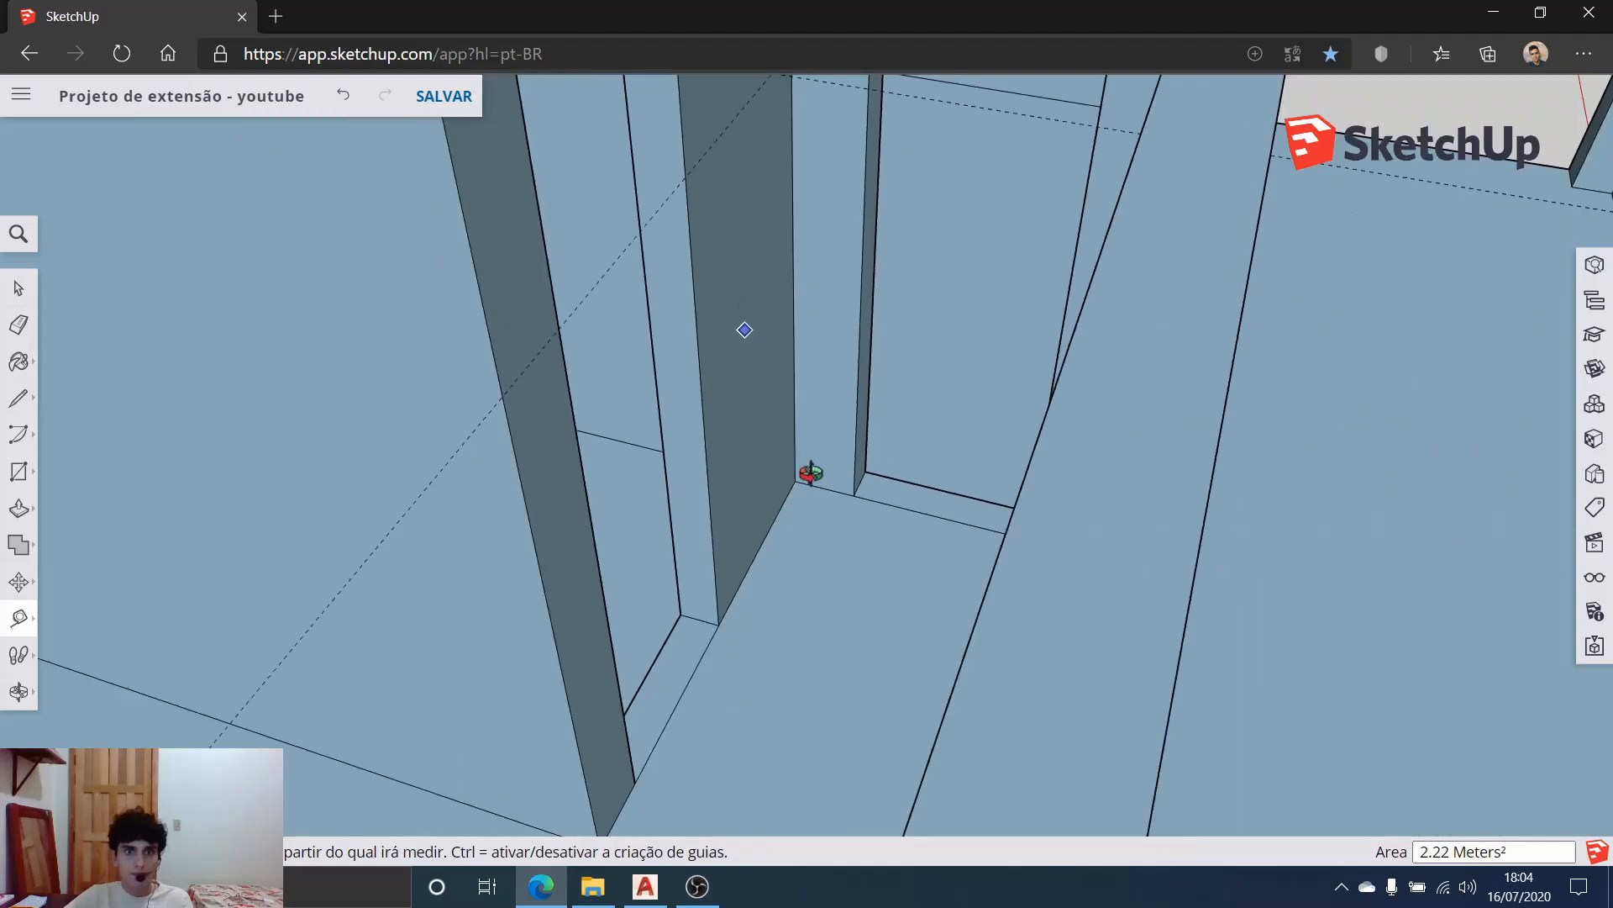
mouse_move(811, 472)
middle_mouse_down()
mouse_move(824, 429)
mouse_move(666, 400)
middle_mouse_up()
key("l")
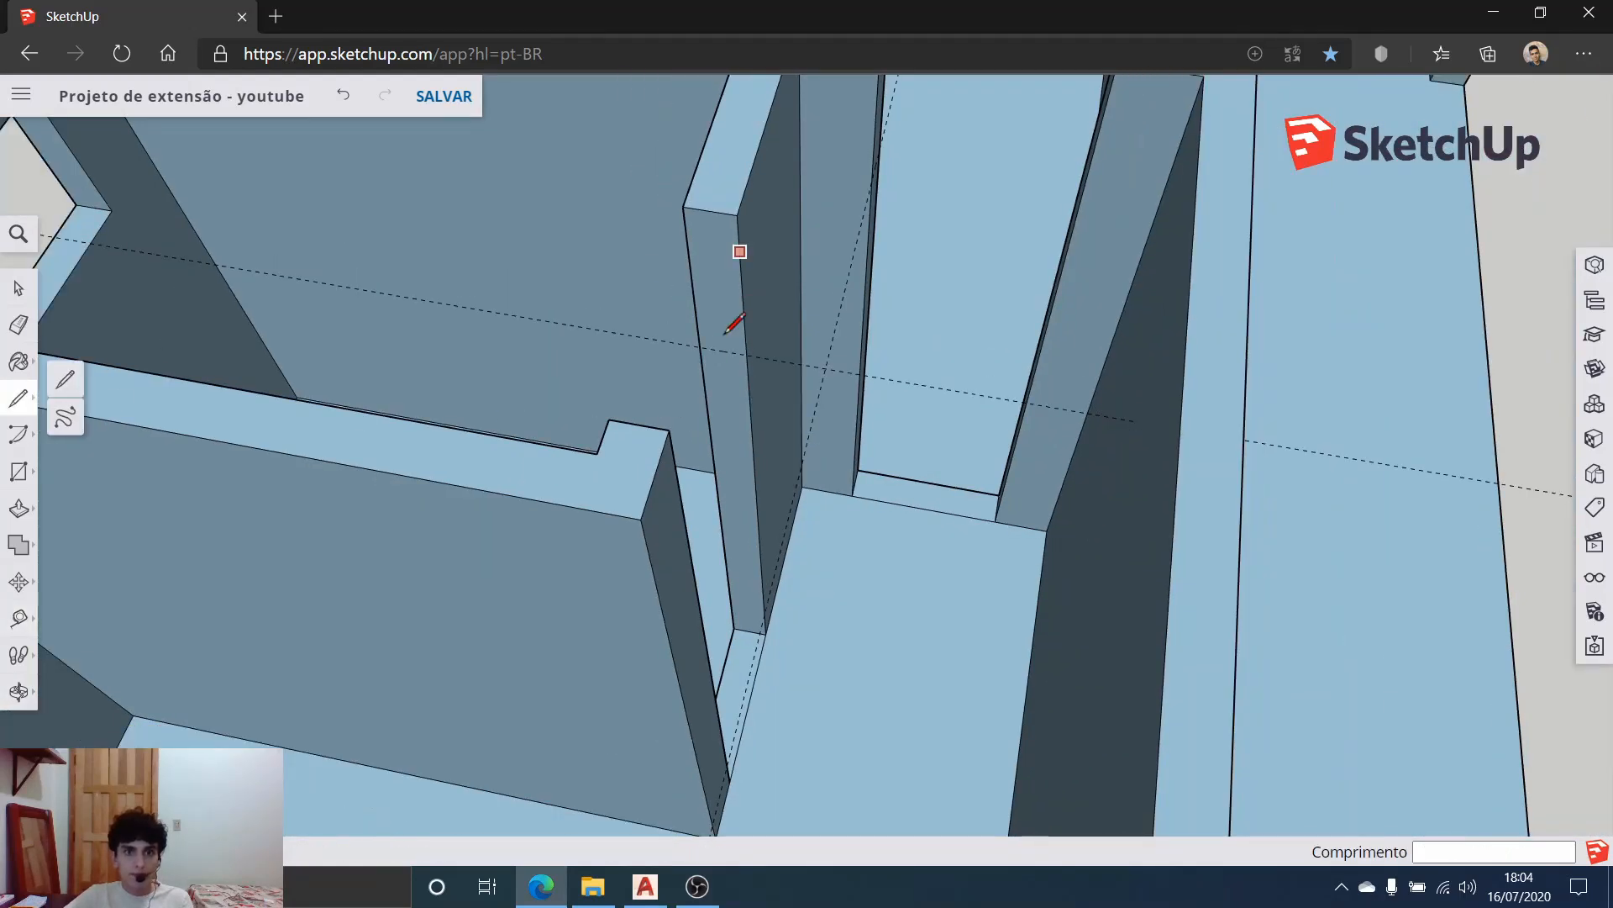
scroll(718, 337, "up", 2)
left_click(683, 364)
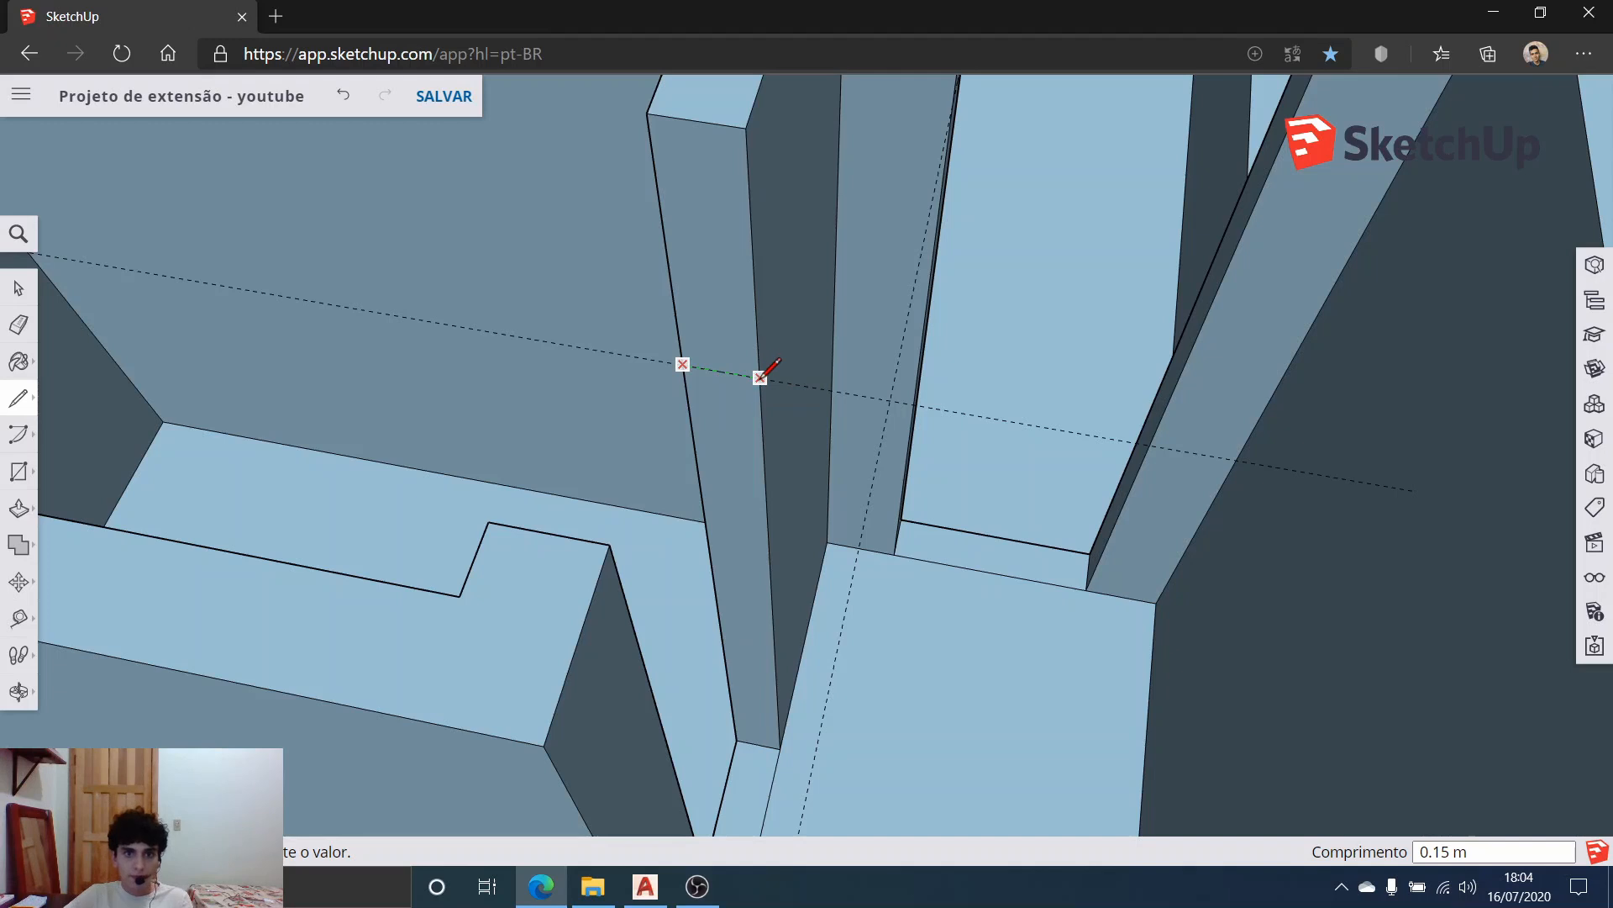
left_click(759, 377)
Step: Draw a line along the guide across the jamb of the corner room's doorway
scroll(810, 292, "down", 6)
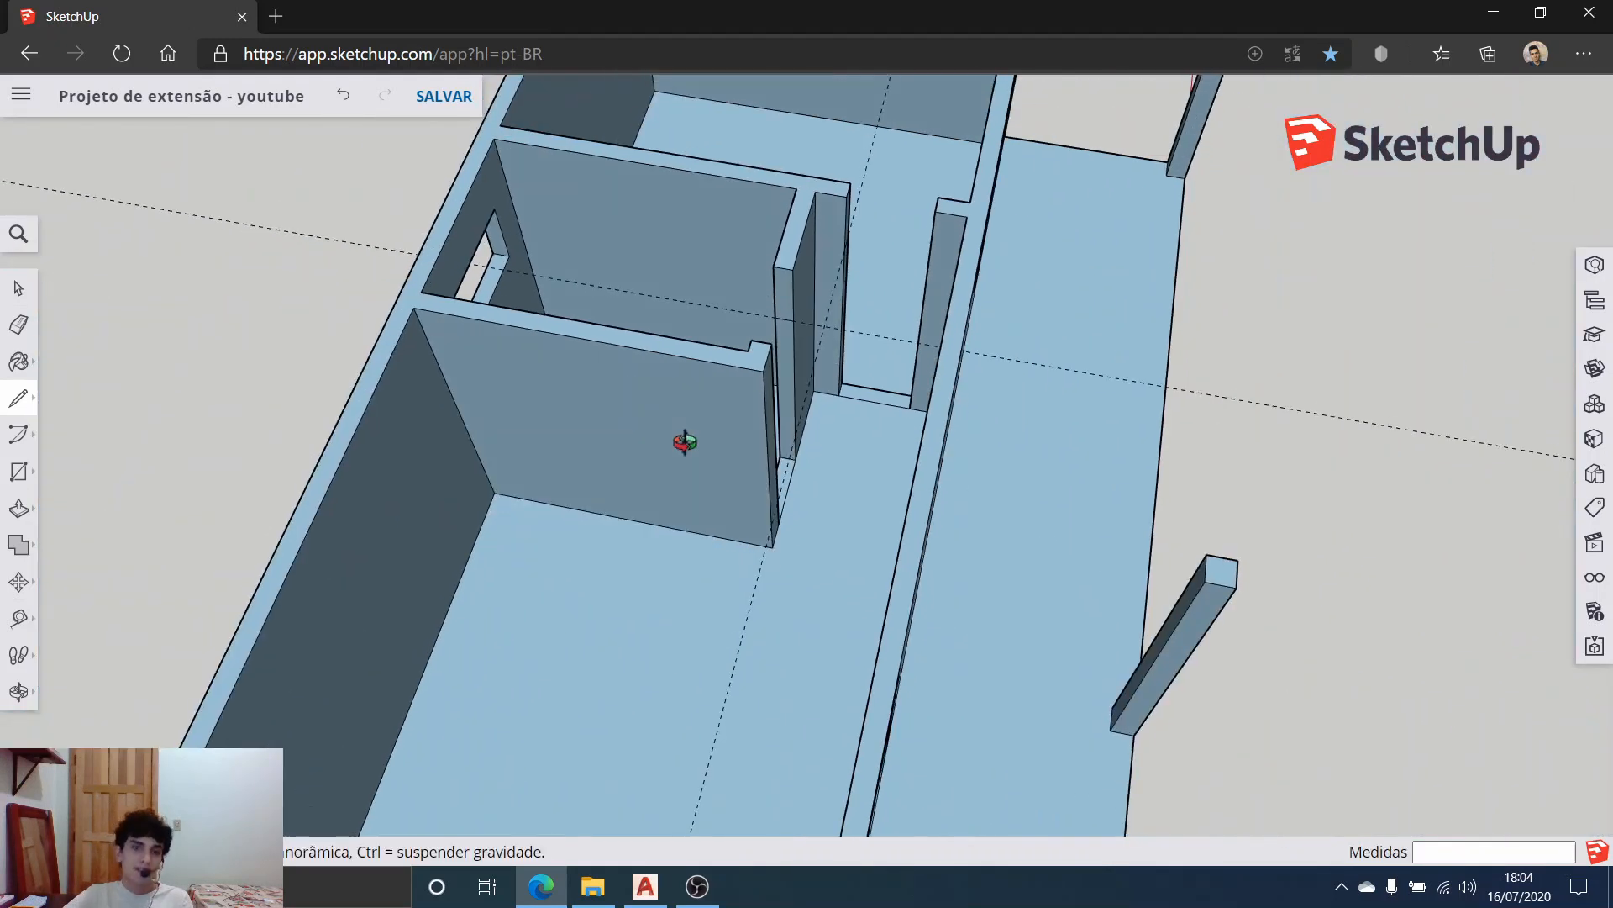
middle_click_drag(684, 442, 611, 403)
scroll(914, 299, "up", 5)
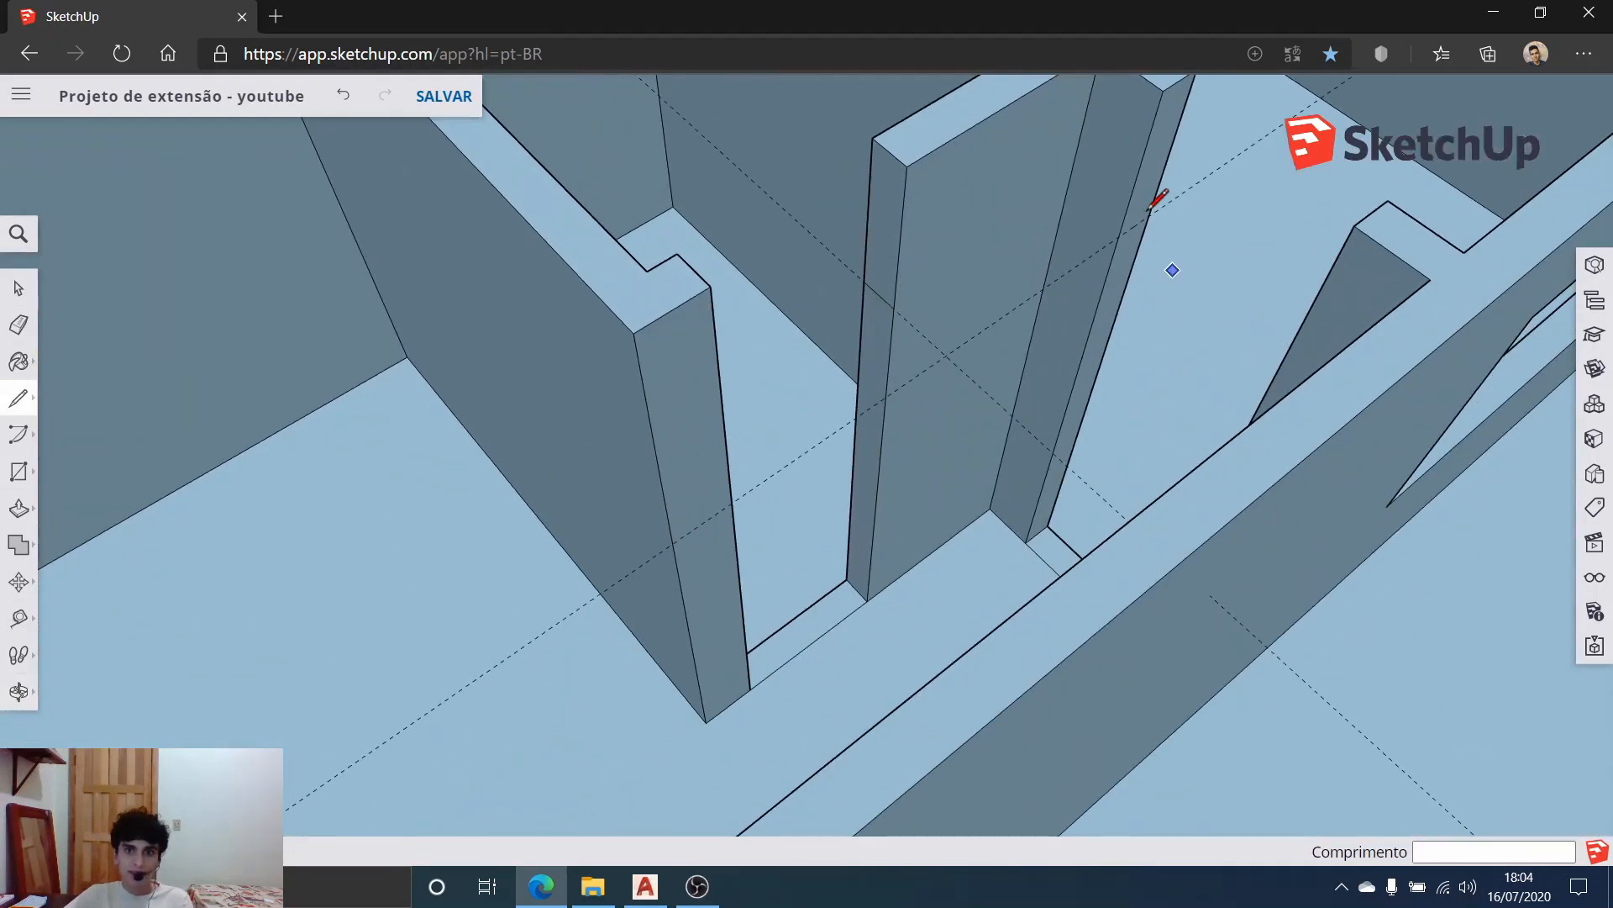
scroll(1151, 206, "up", 5)
scroll(939, 191, "down", 1)
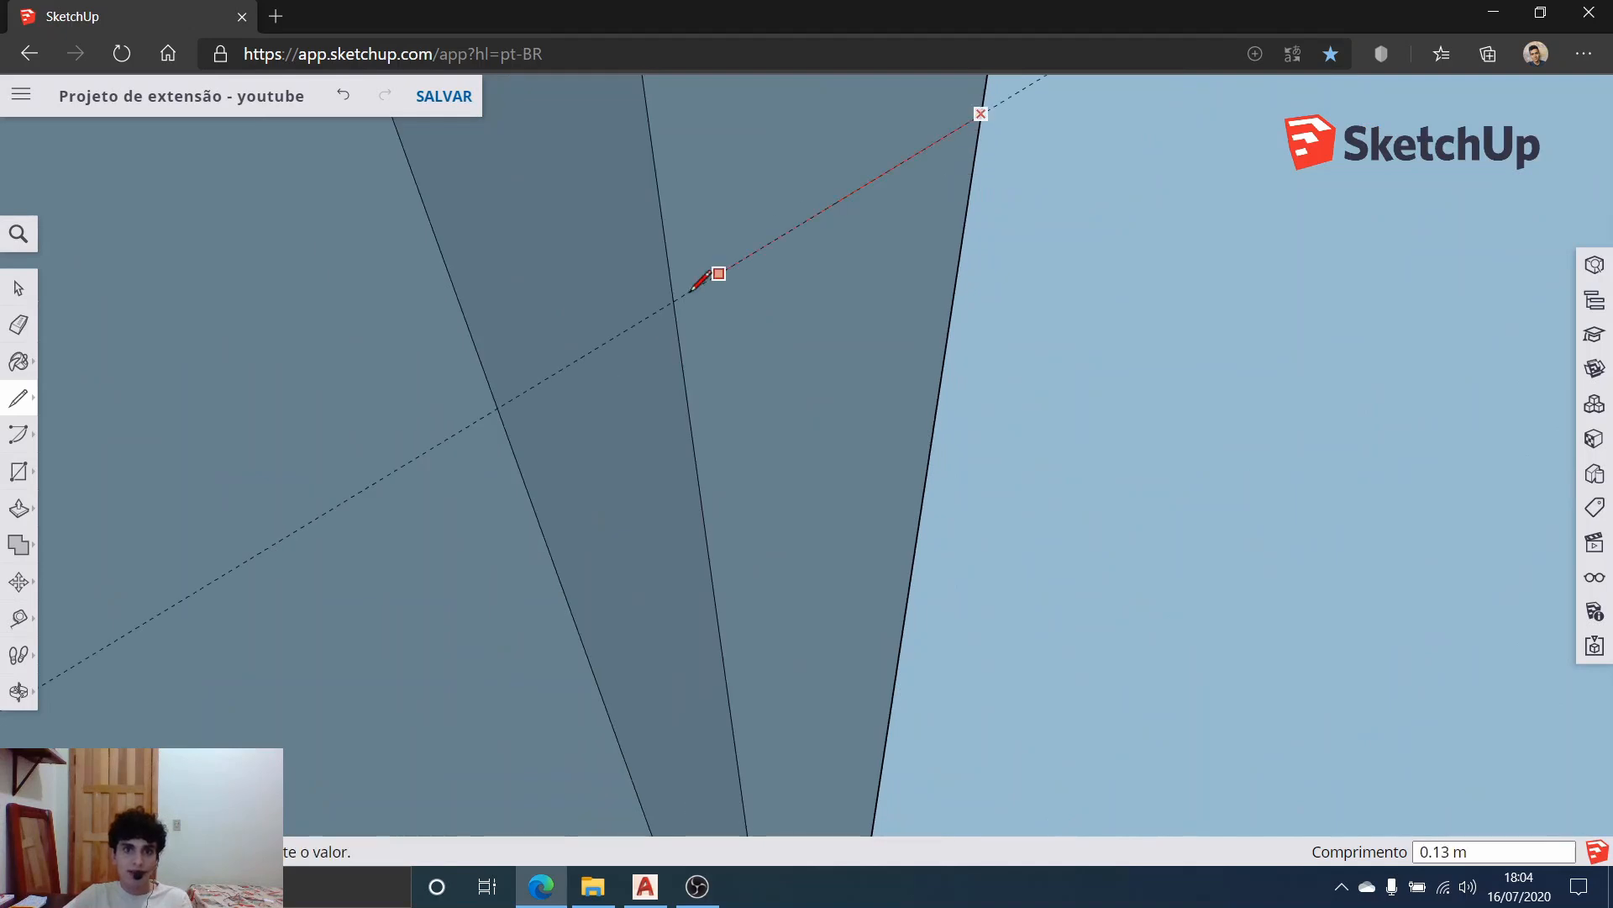
left_click(13, 287)
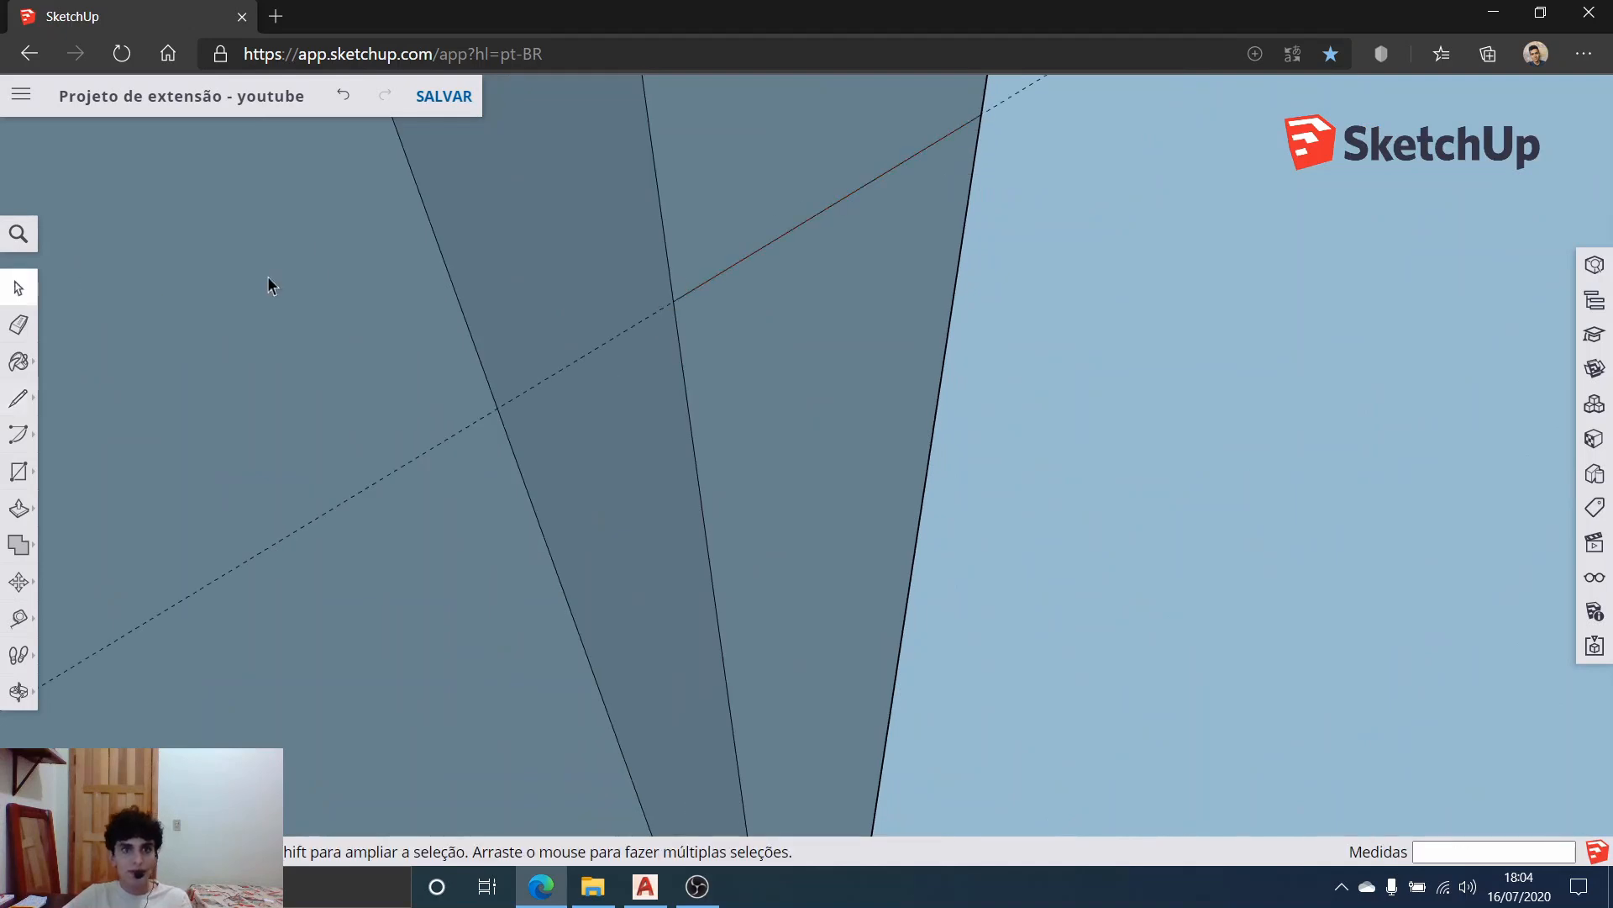
Step: Push/Pull the jambs' upper faces to the opposite walls, closing the small room's doorway top and, over 0.70 m, the corner room's
scroll(294, 269, "down", 7)
middle_click_drag(311, 280, 1227, 383, "shift")
left_click(21, 505)
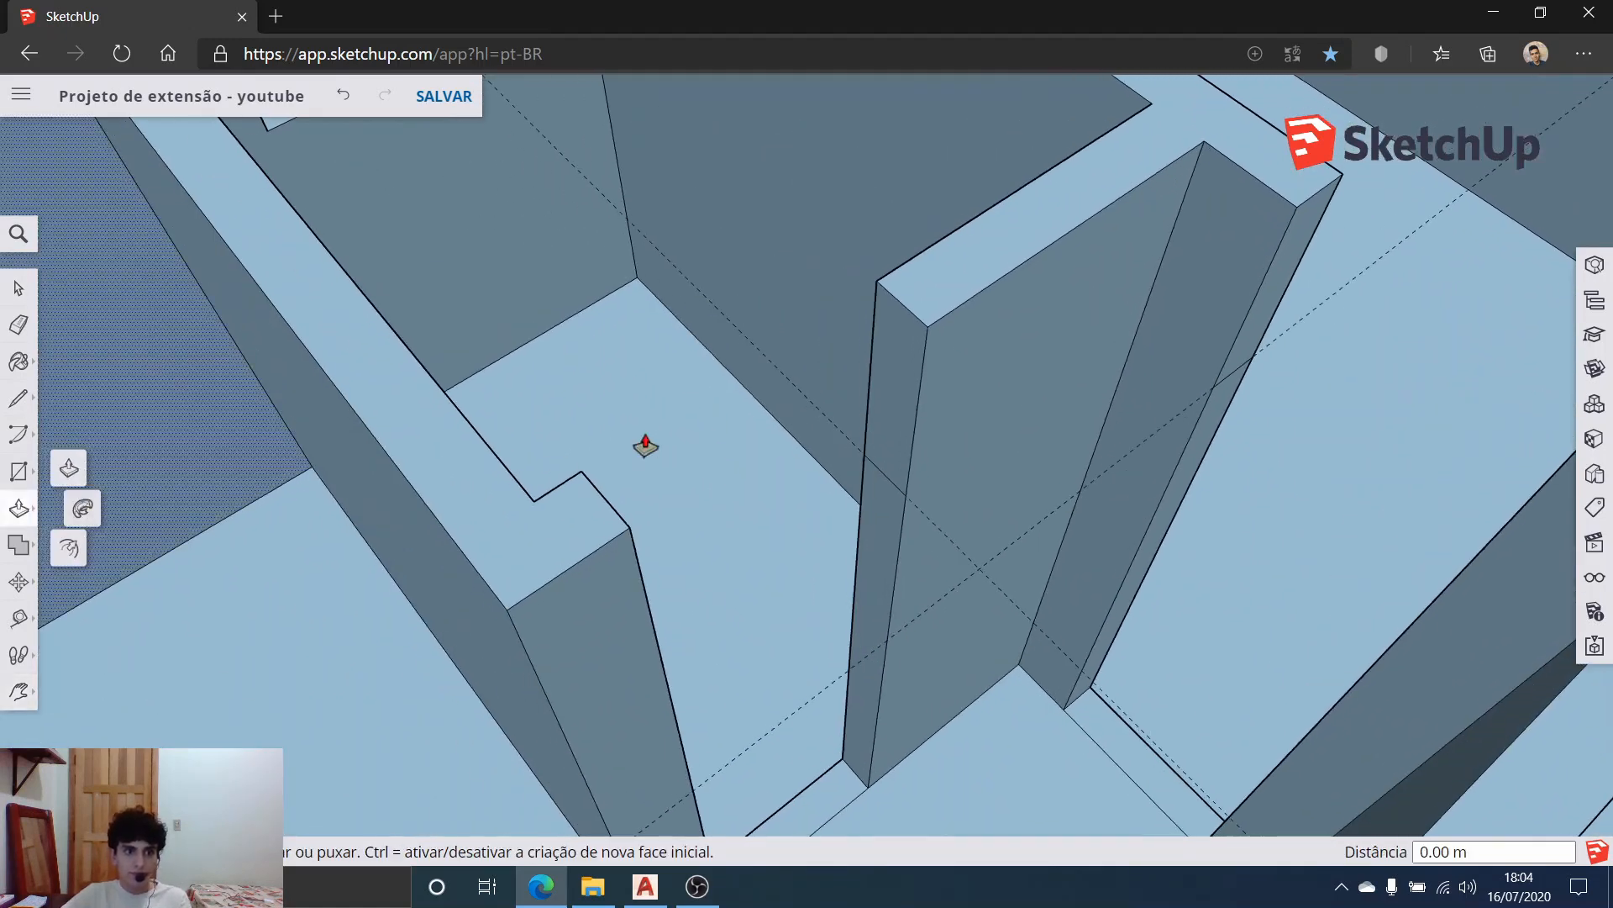
left_click(893, 375)
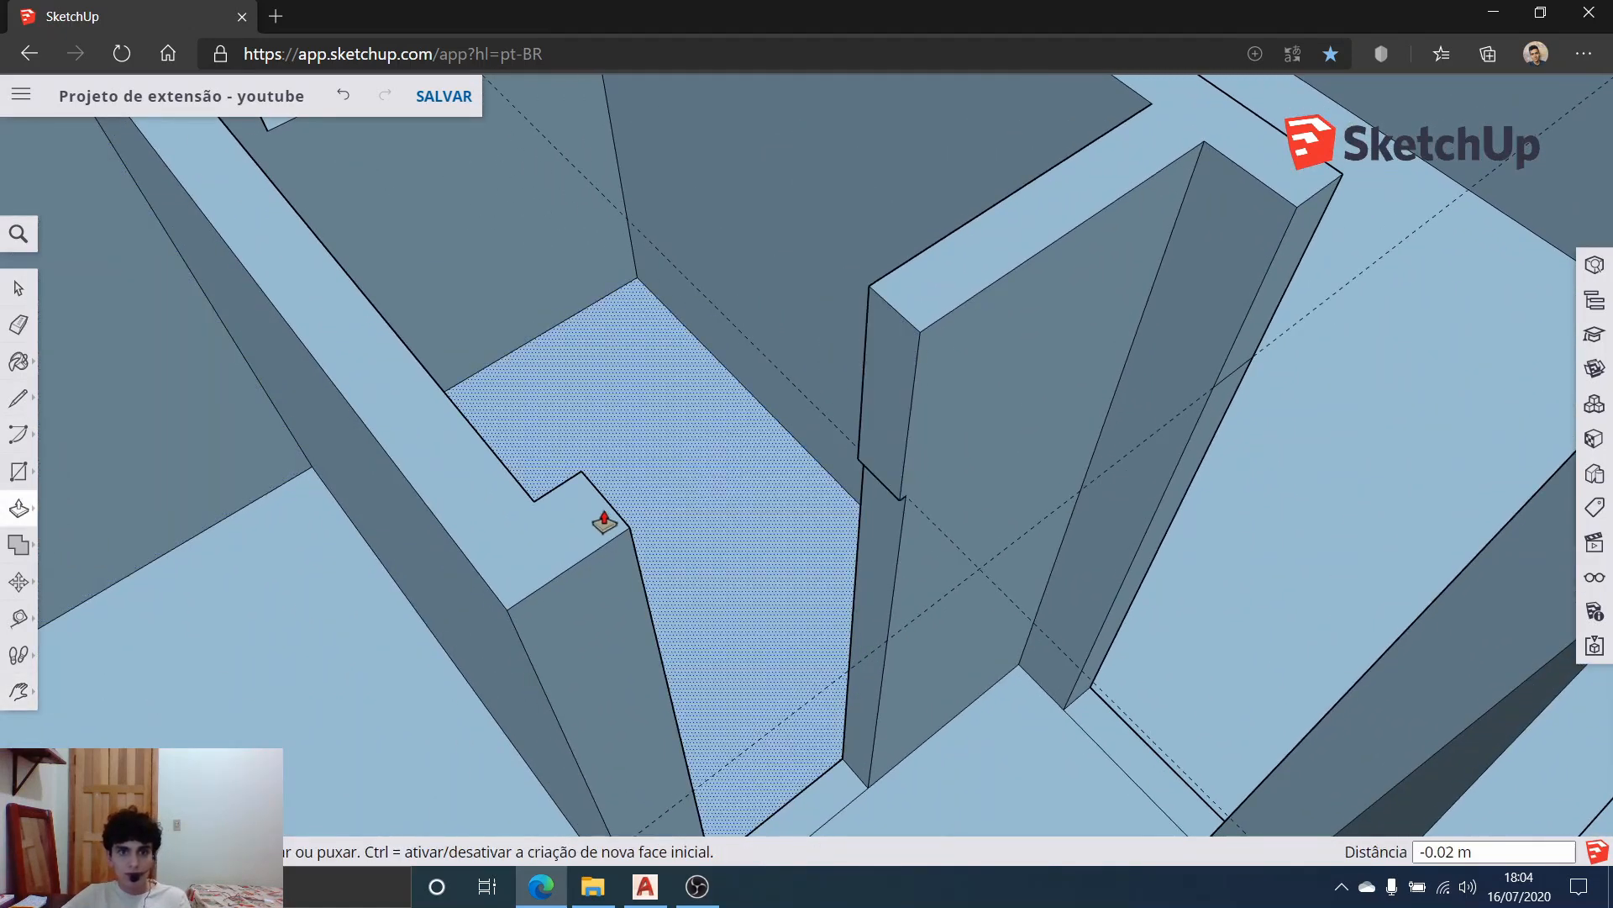
left_click(896, 395)
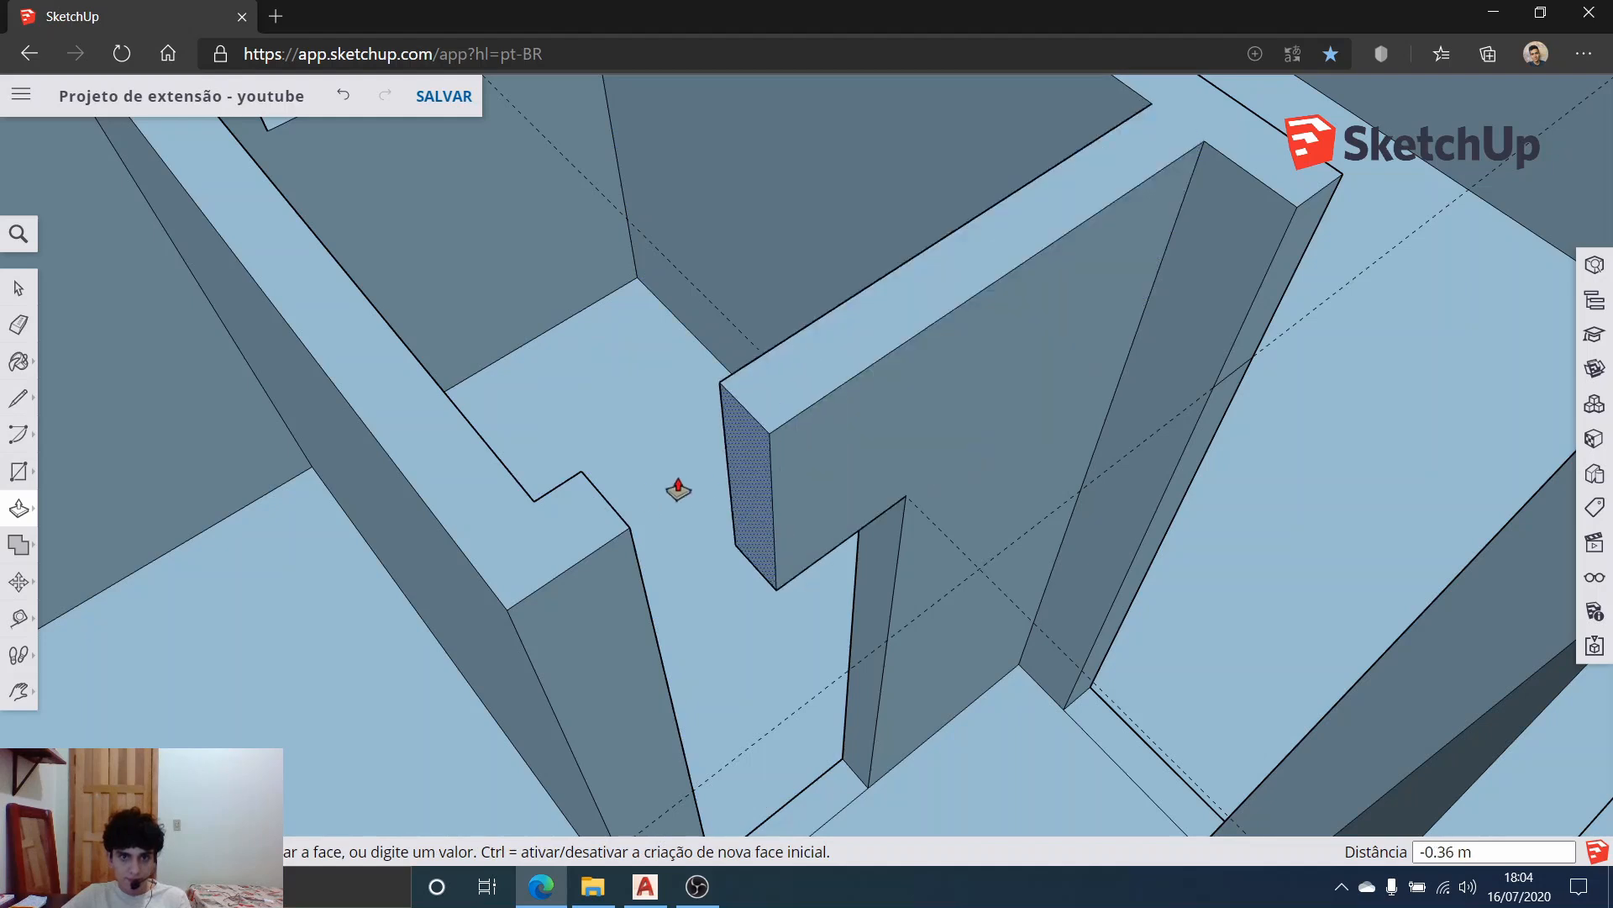
left_click(626, 514)
left_click(1287, 272)
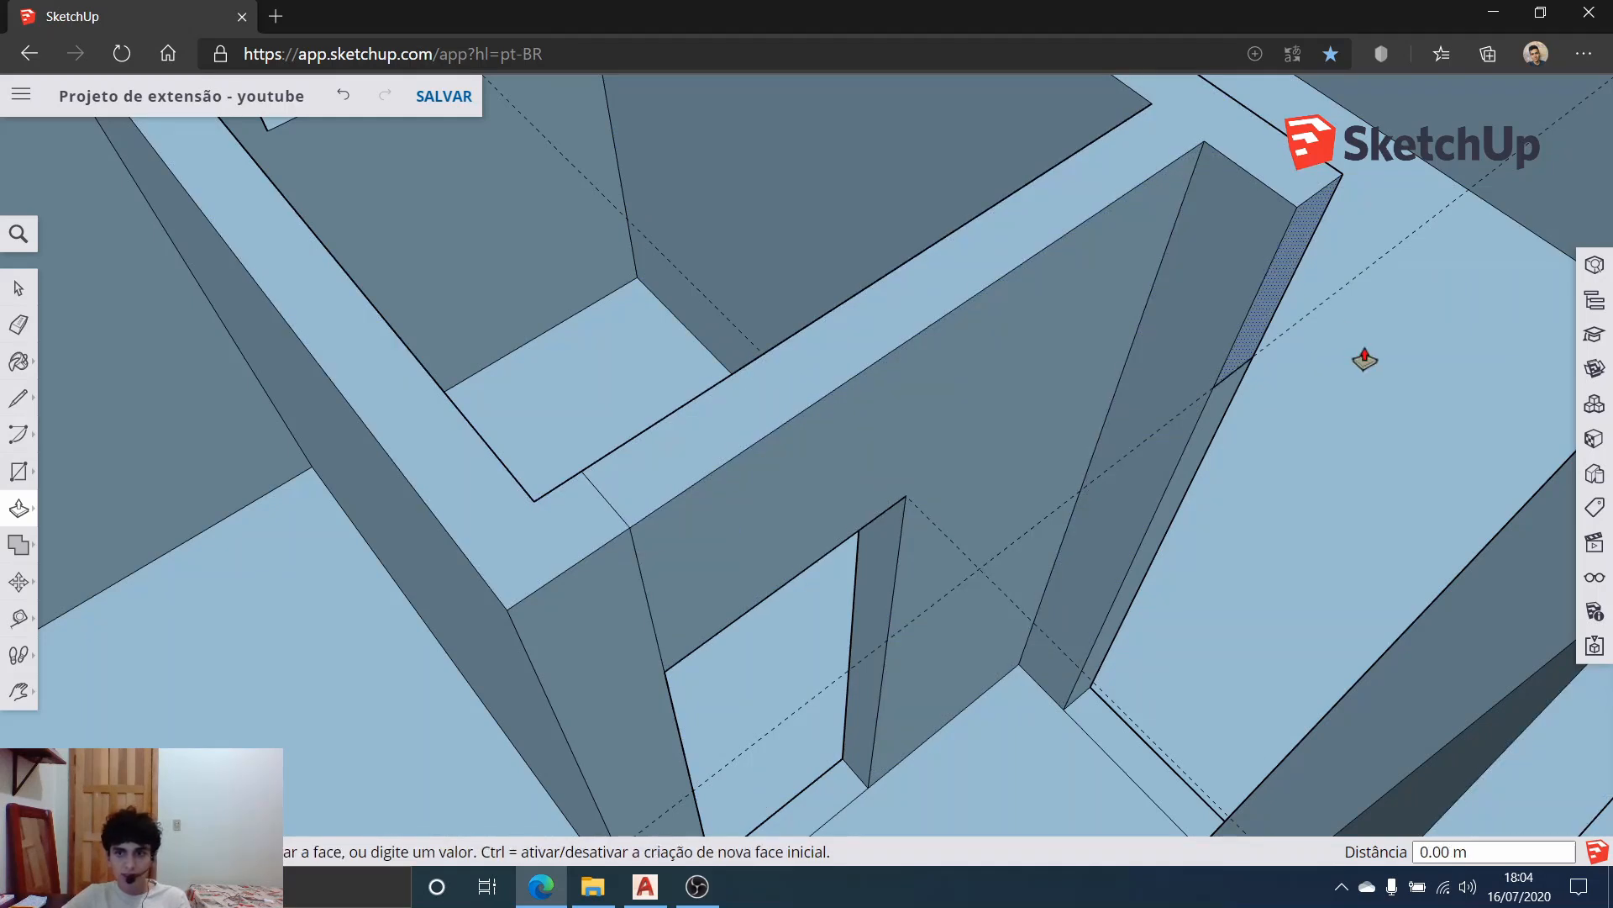
left_click(1509, 533)
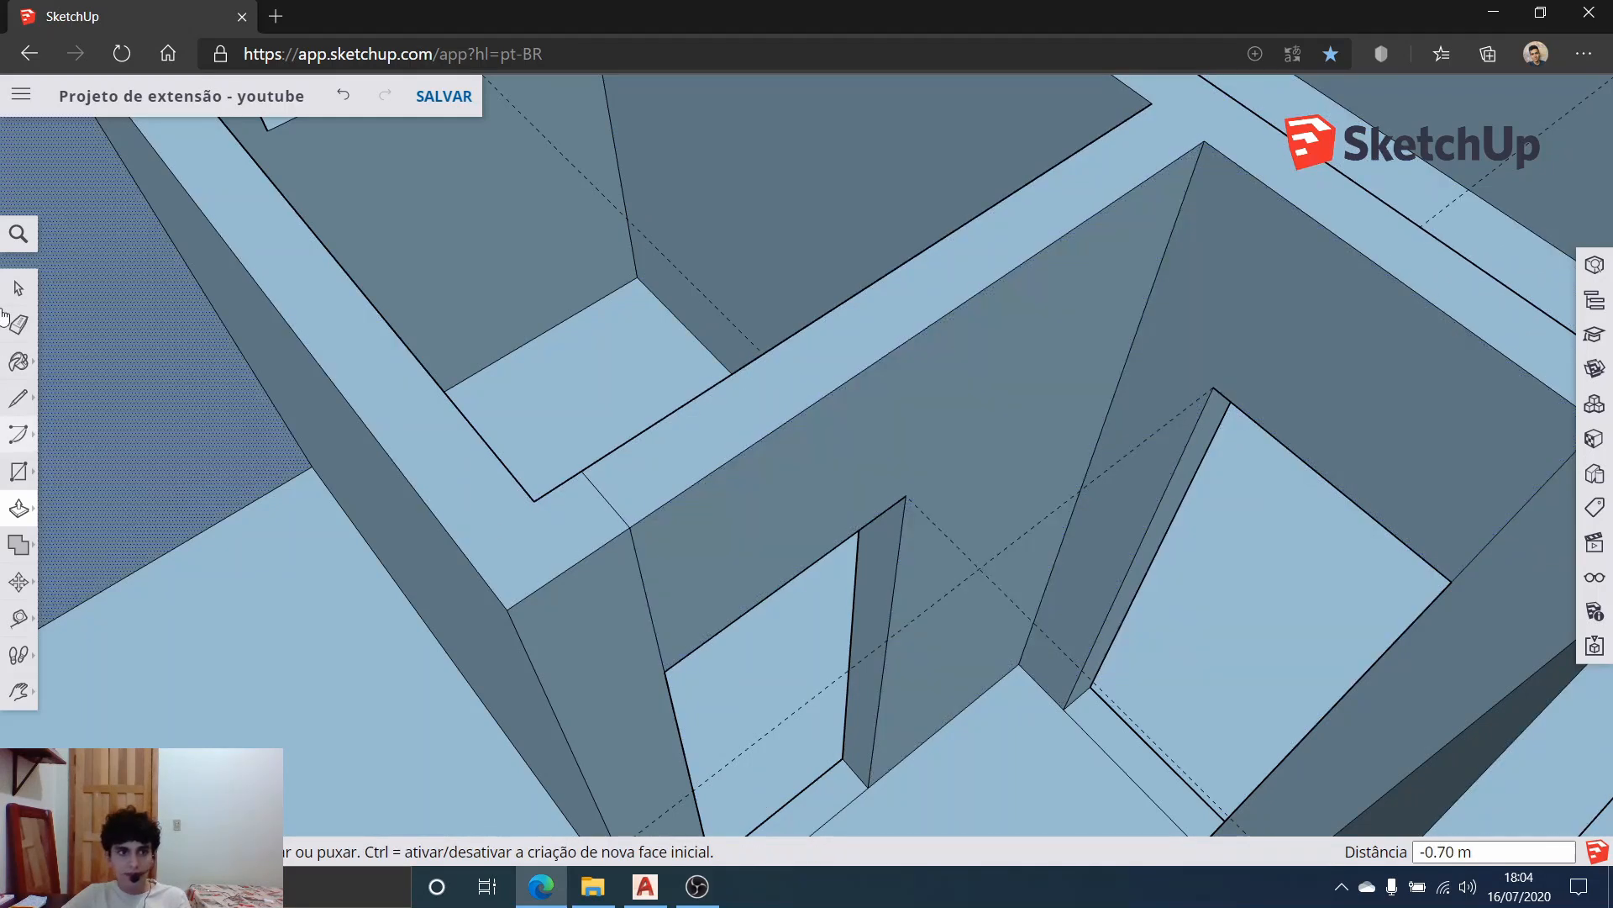
Step: Delete the leftover seam edges on the wall top and both wall faces above the small room's doorway
left_click(19, 288)
left_click(623, 521)
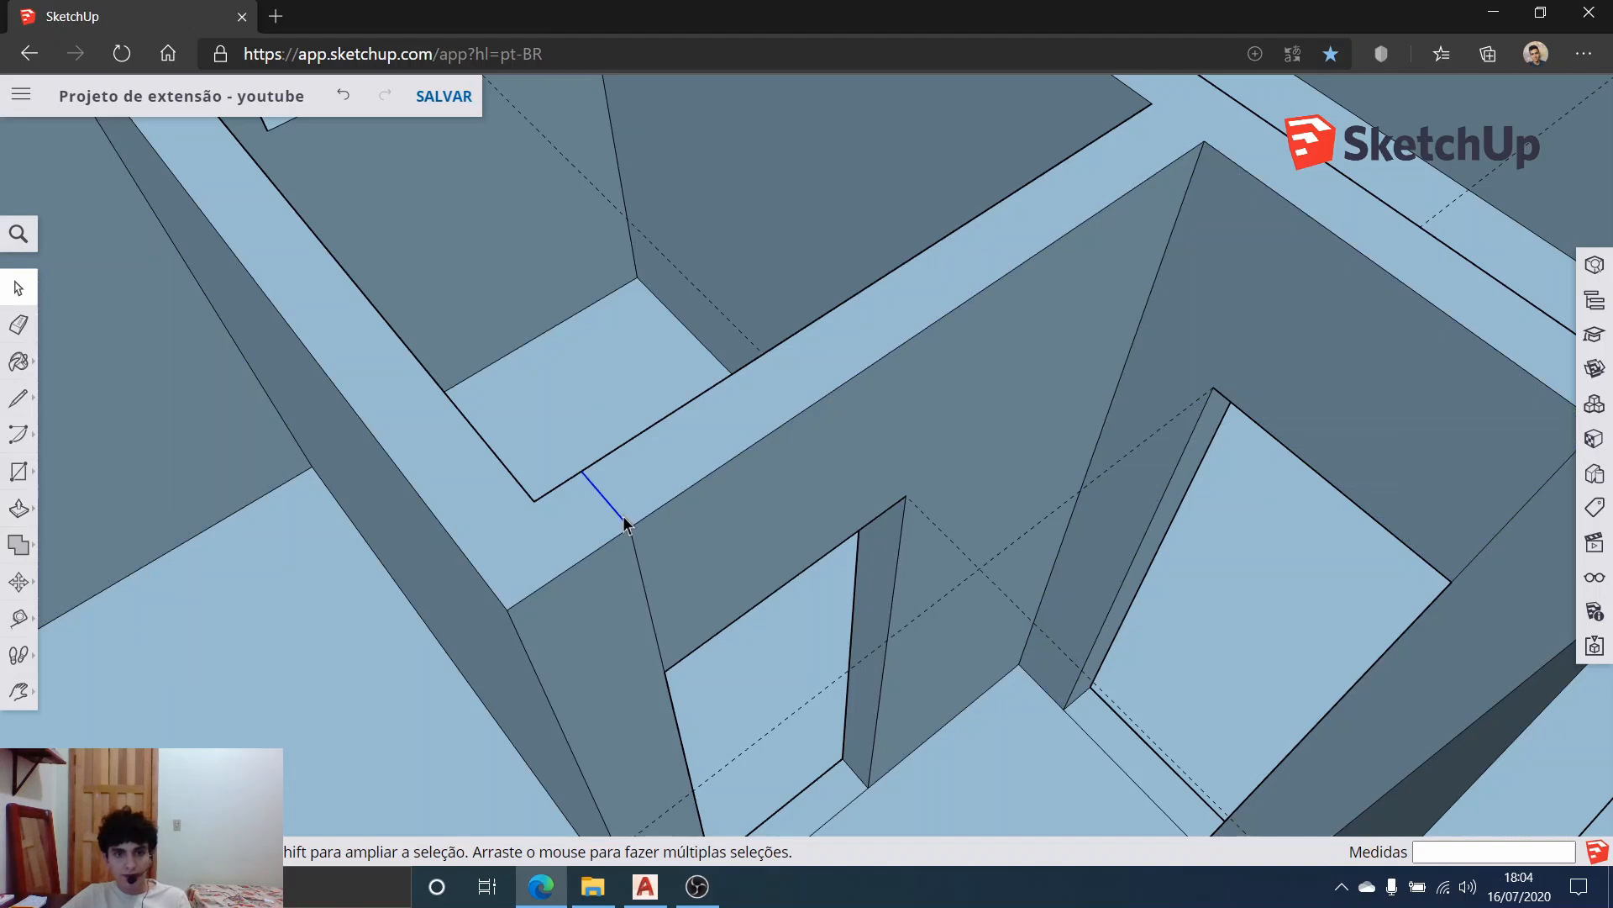
key("Delete")
left_click(642, 595)
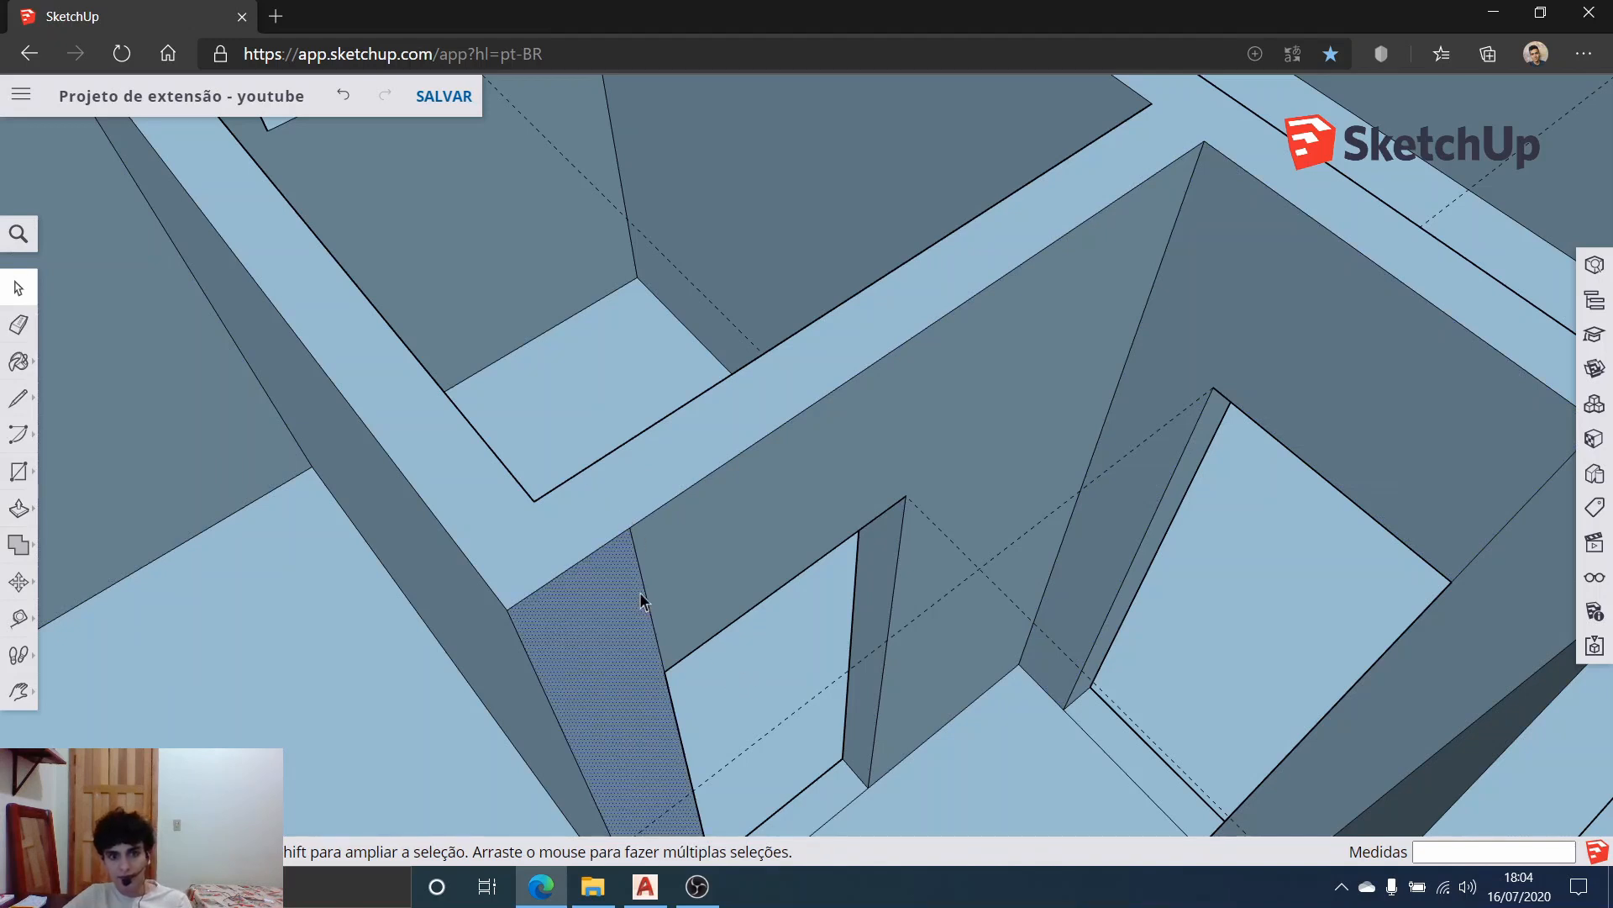
left_click(648, 592)
key("Delete")
middle_click_drag(627, 486, 964, 616)
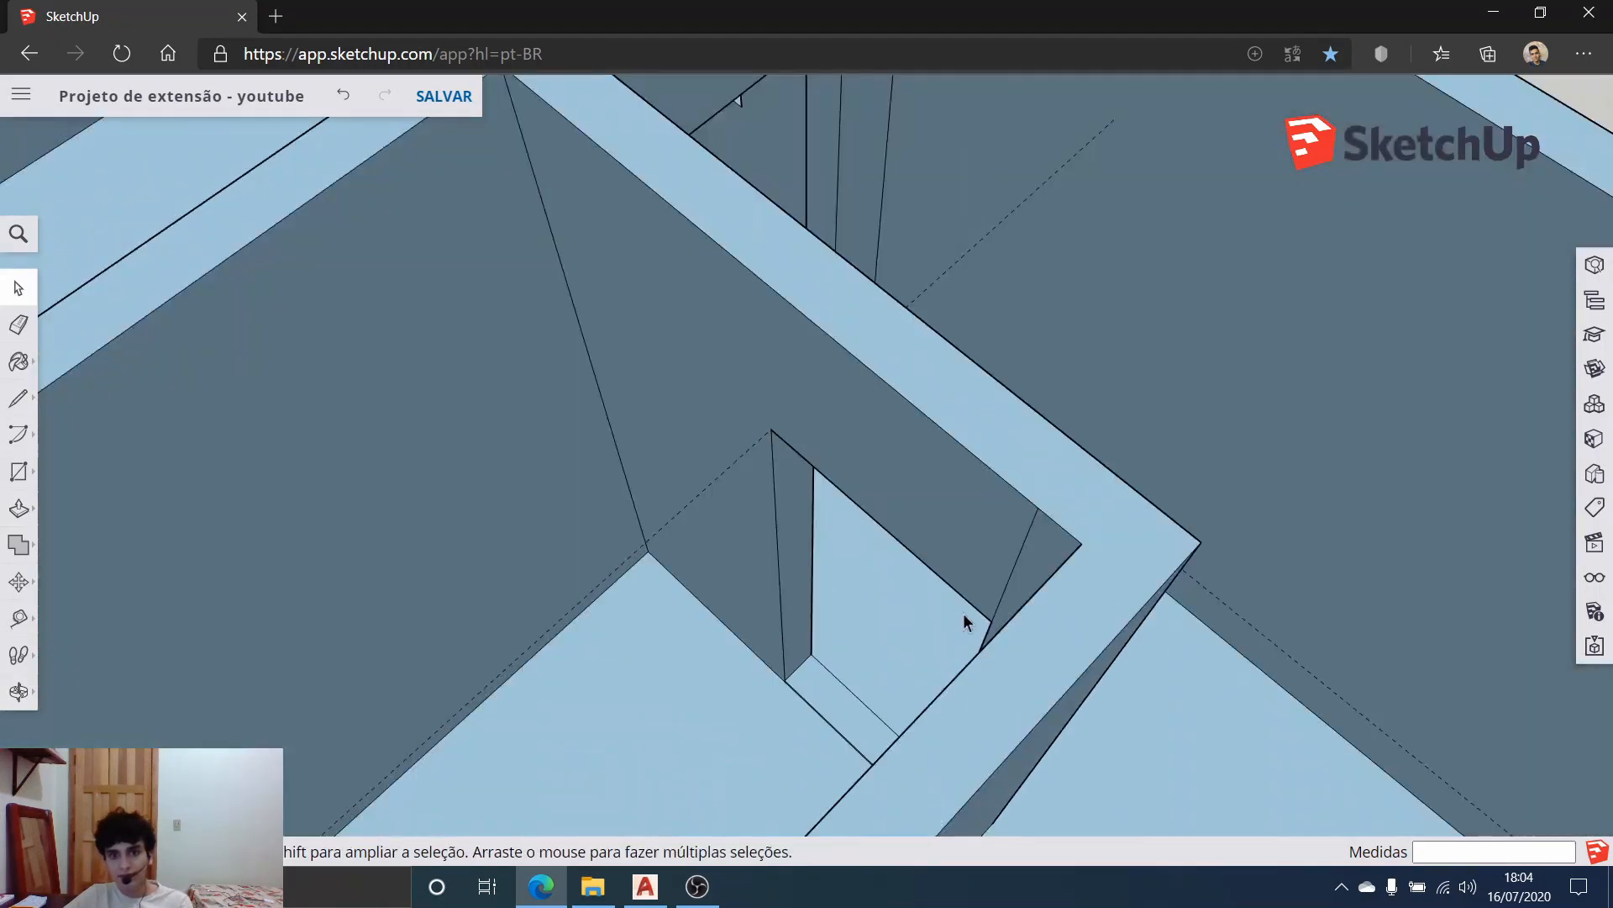
left_click(1025, 551)
key("Delete")
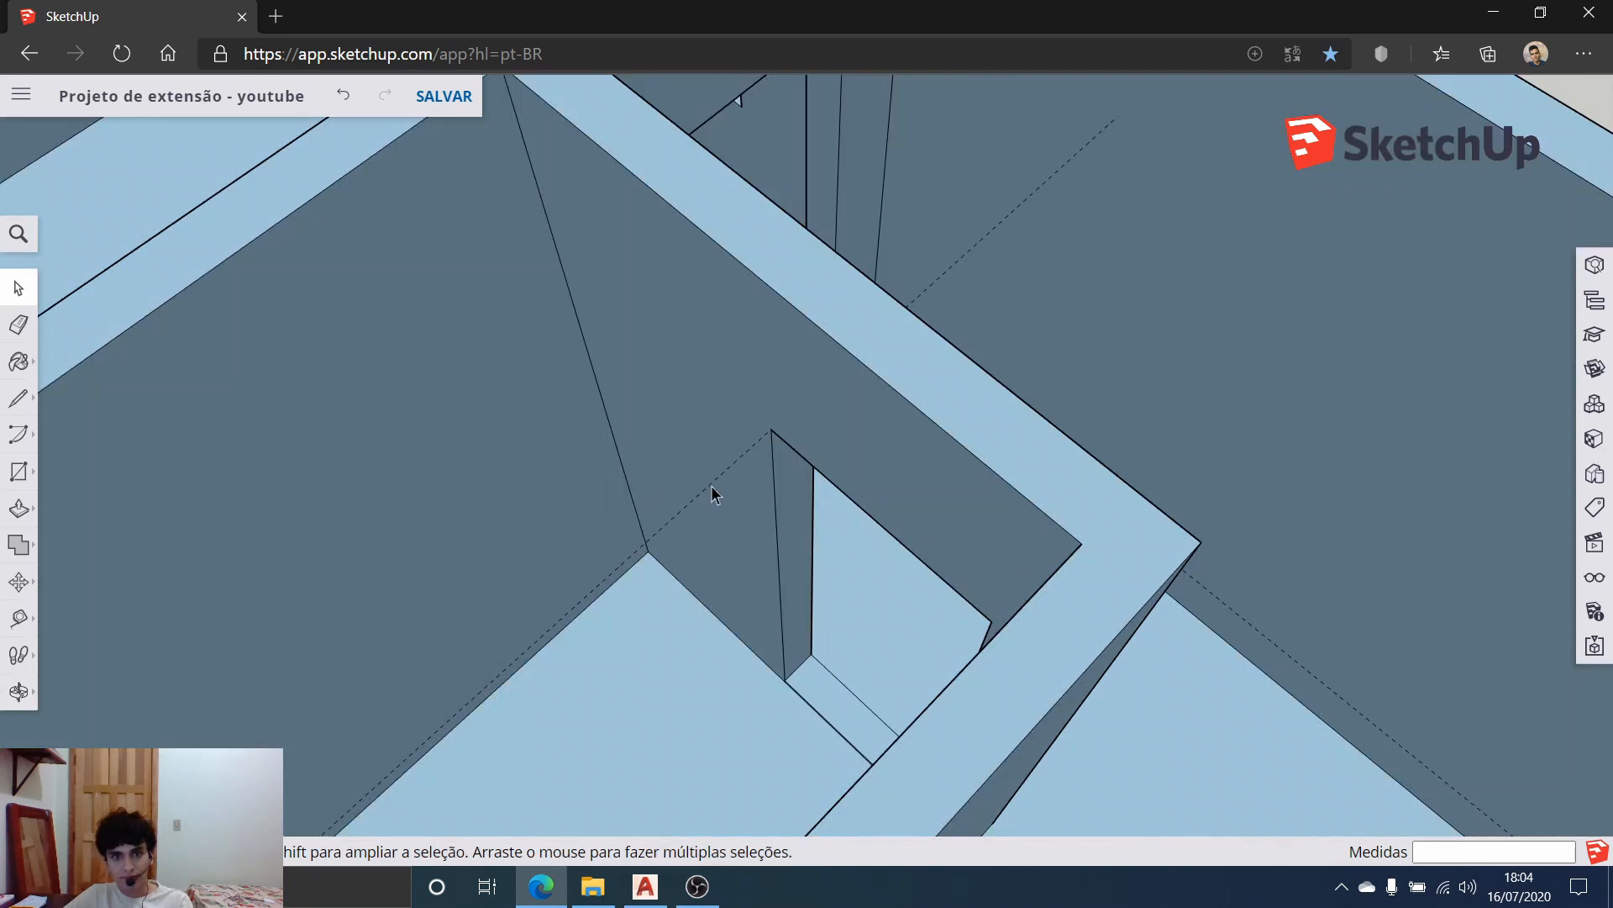
Step: Delete the remaining guide line running past the interior doorways
scroll(673, 504, "down", 5)
scroll(570, 259, "up", 4)
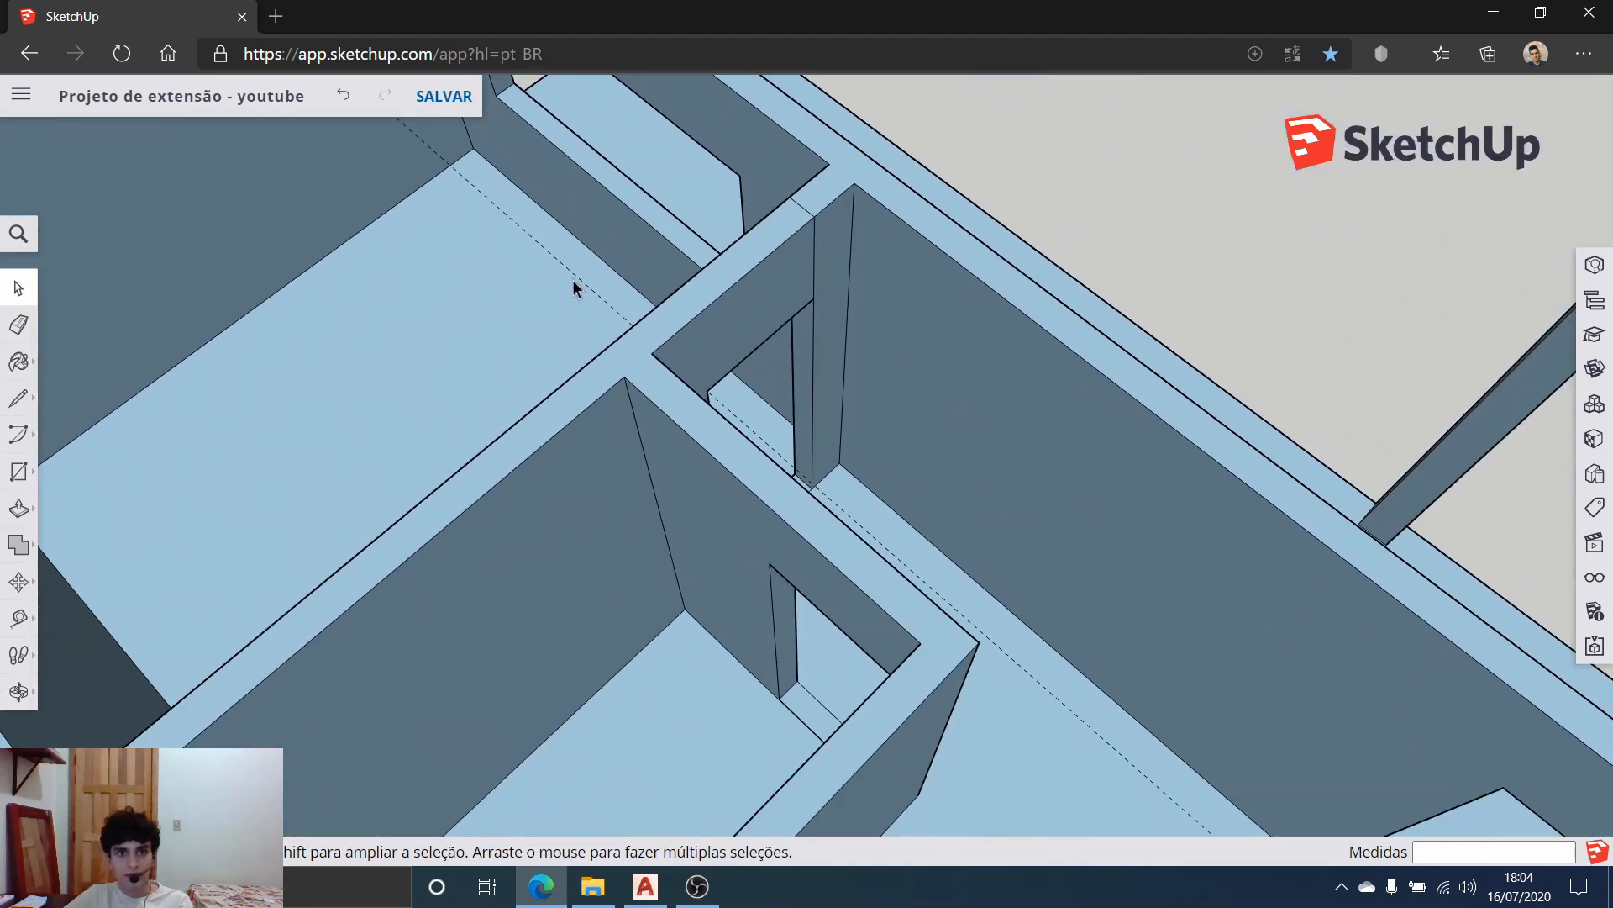
left_click(572, 258)
key("Delete")
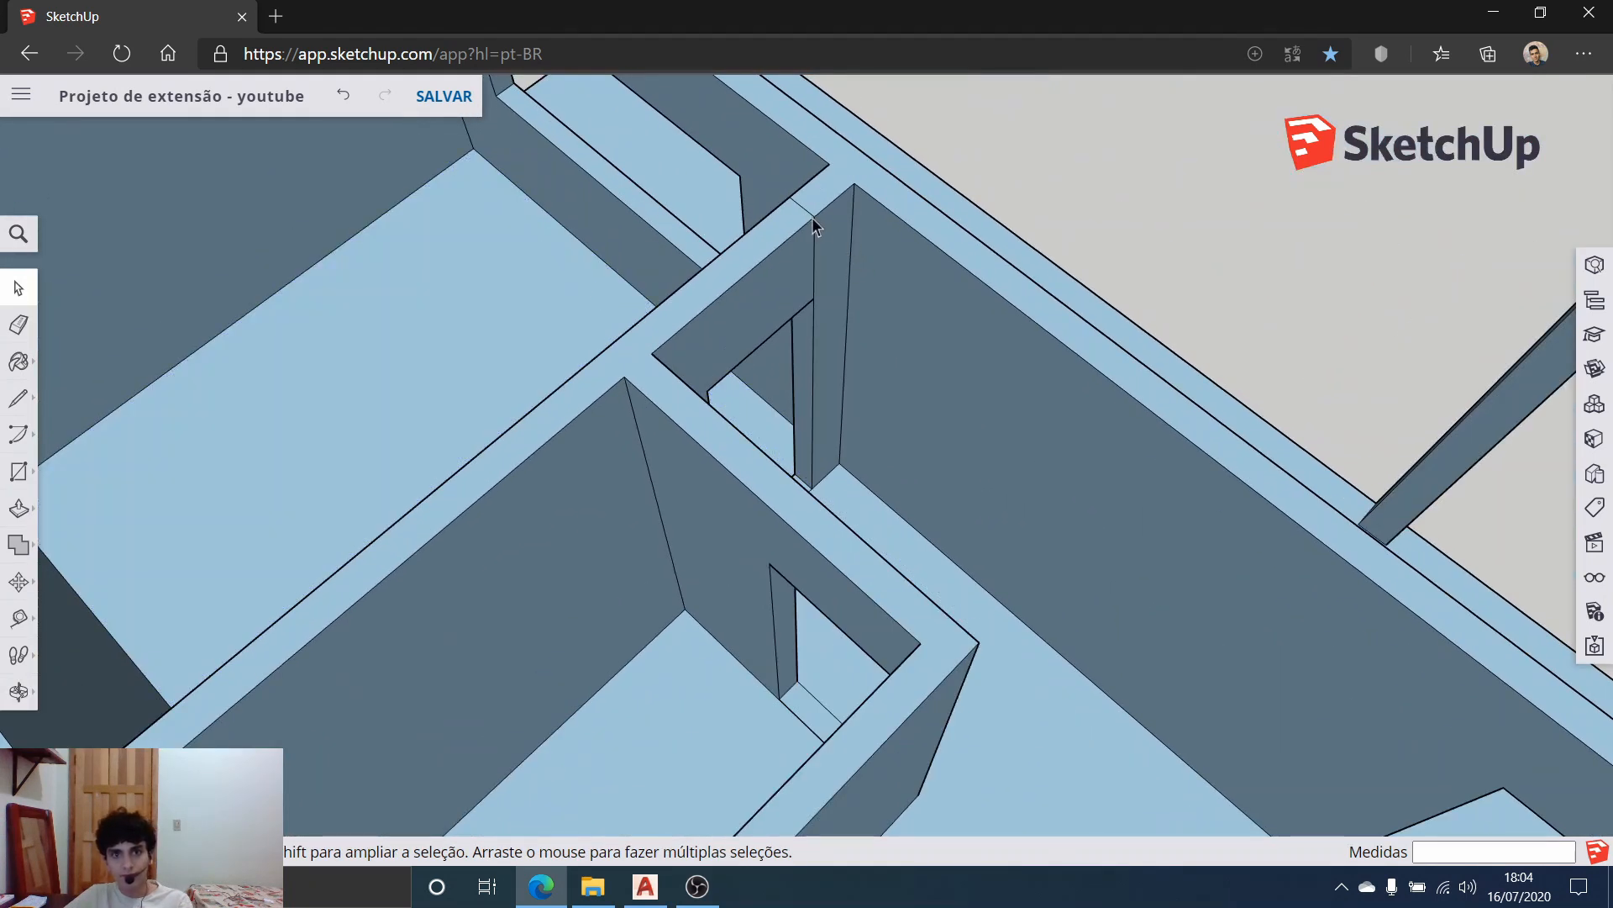
Step: Delete the leftover seam edges on the wall top and wall faces above the corner room's doorway
left_click(815, 242)
key("Delete")
middle_click_drag(508, 303, 1345, 328)
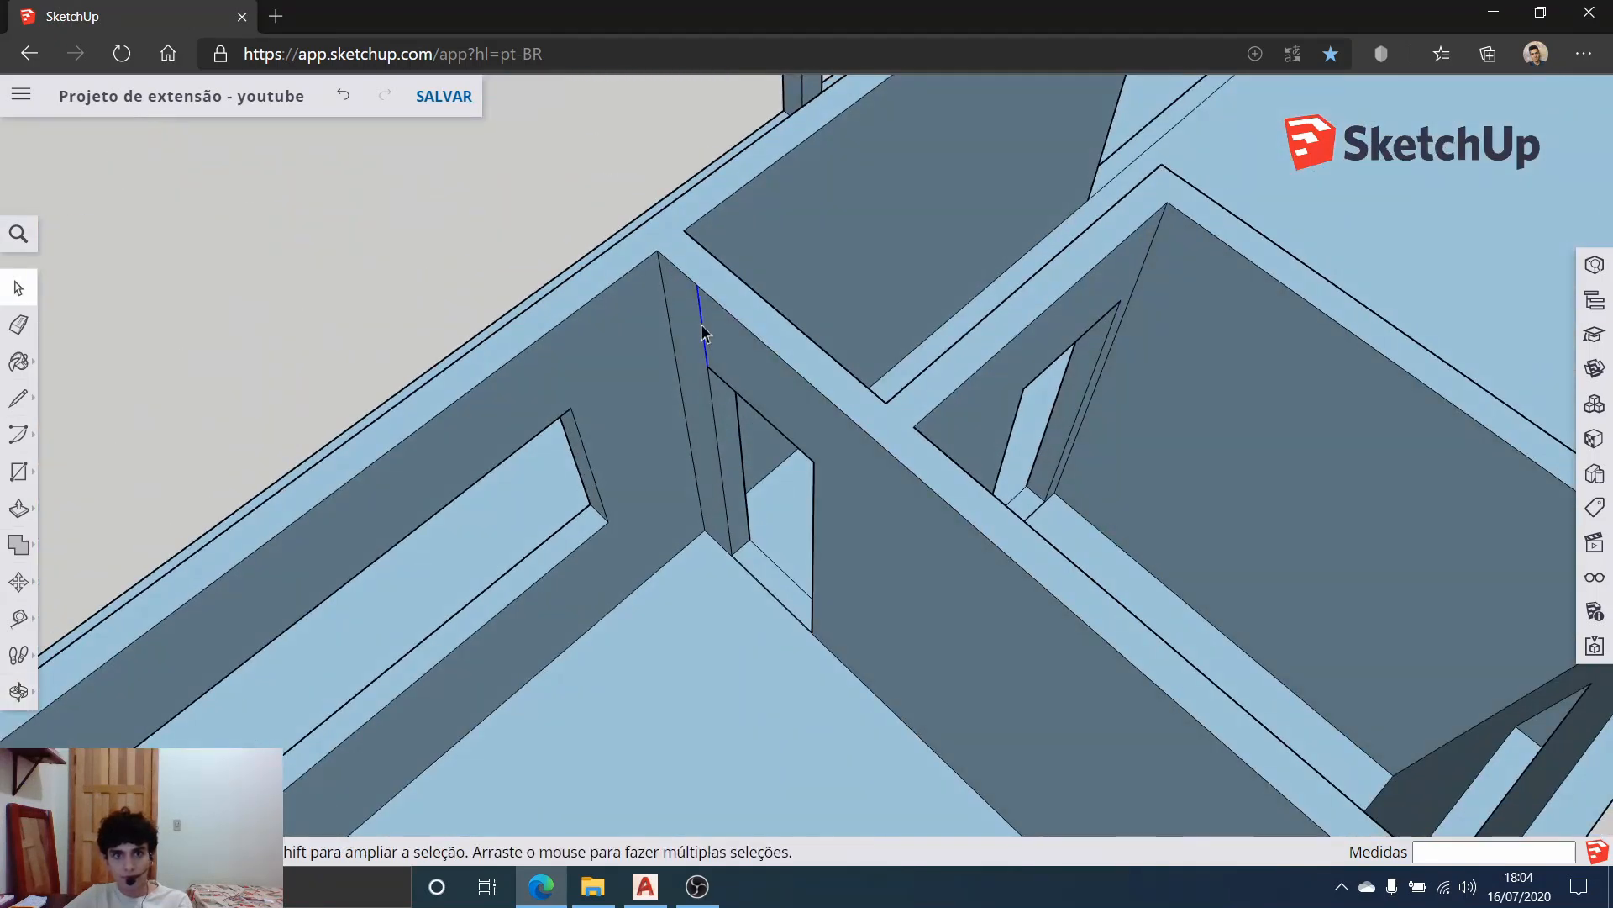
scroll(697, 328, "down", 6)
middle_click_drag(698, 327, 568, 469)
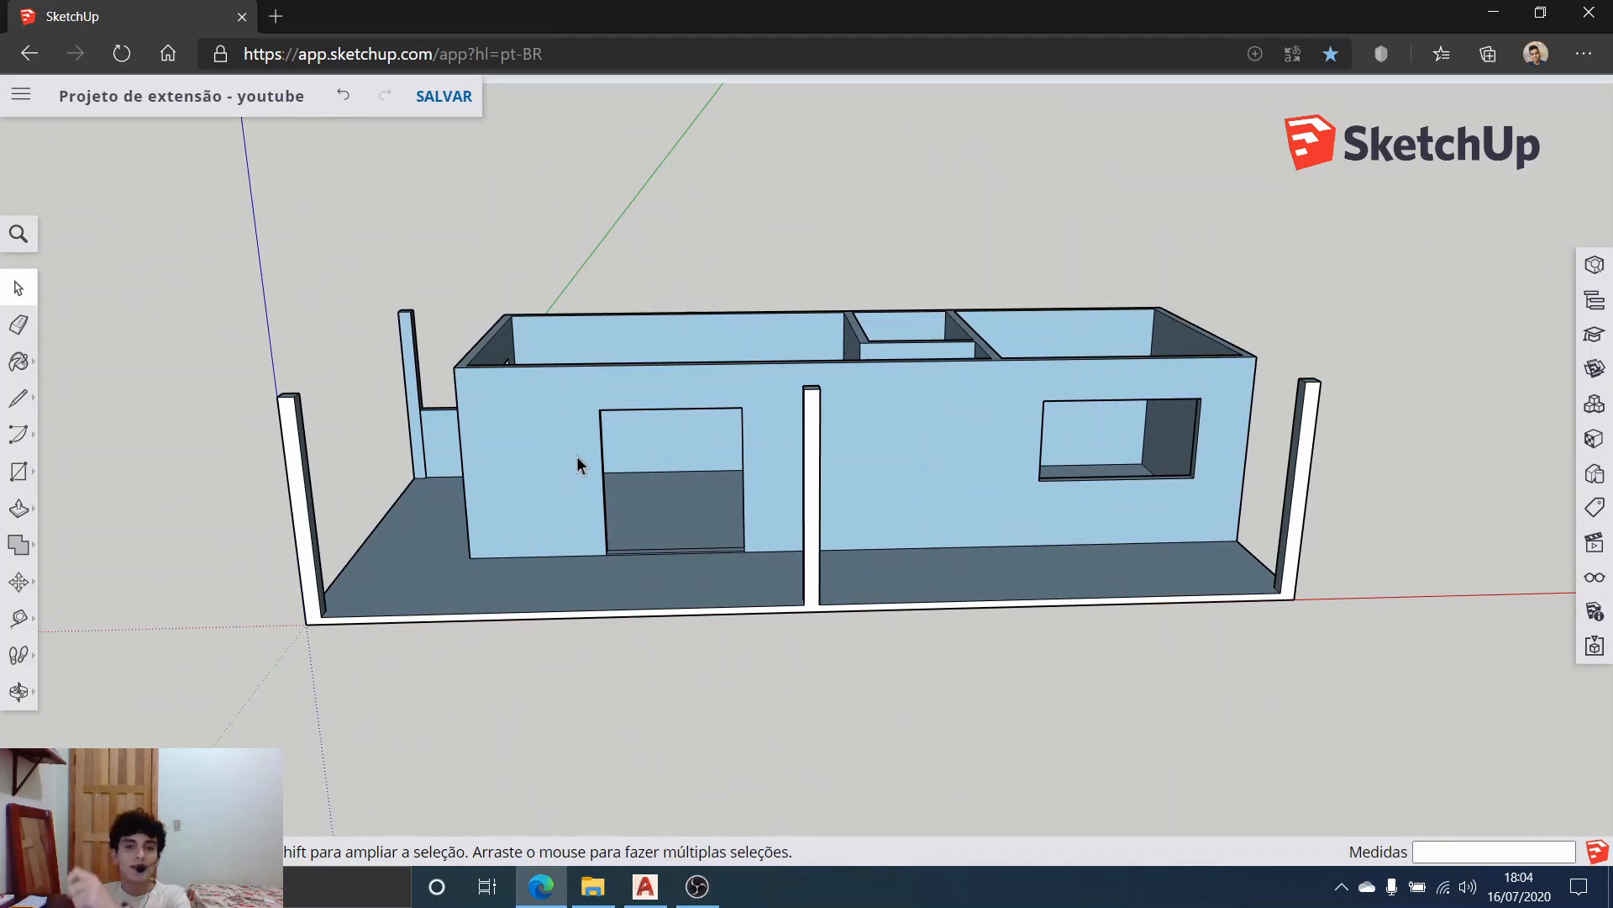
scroll(652, 467, "up", 1)
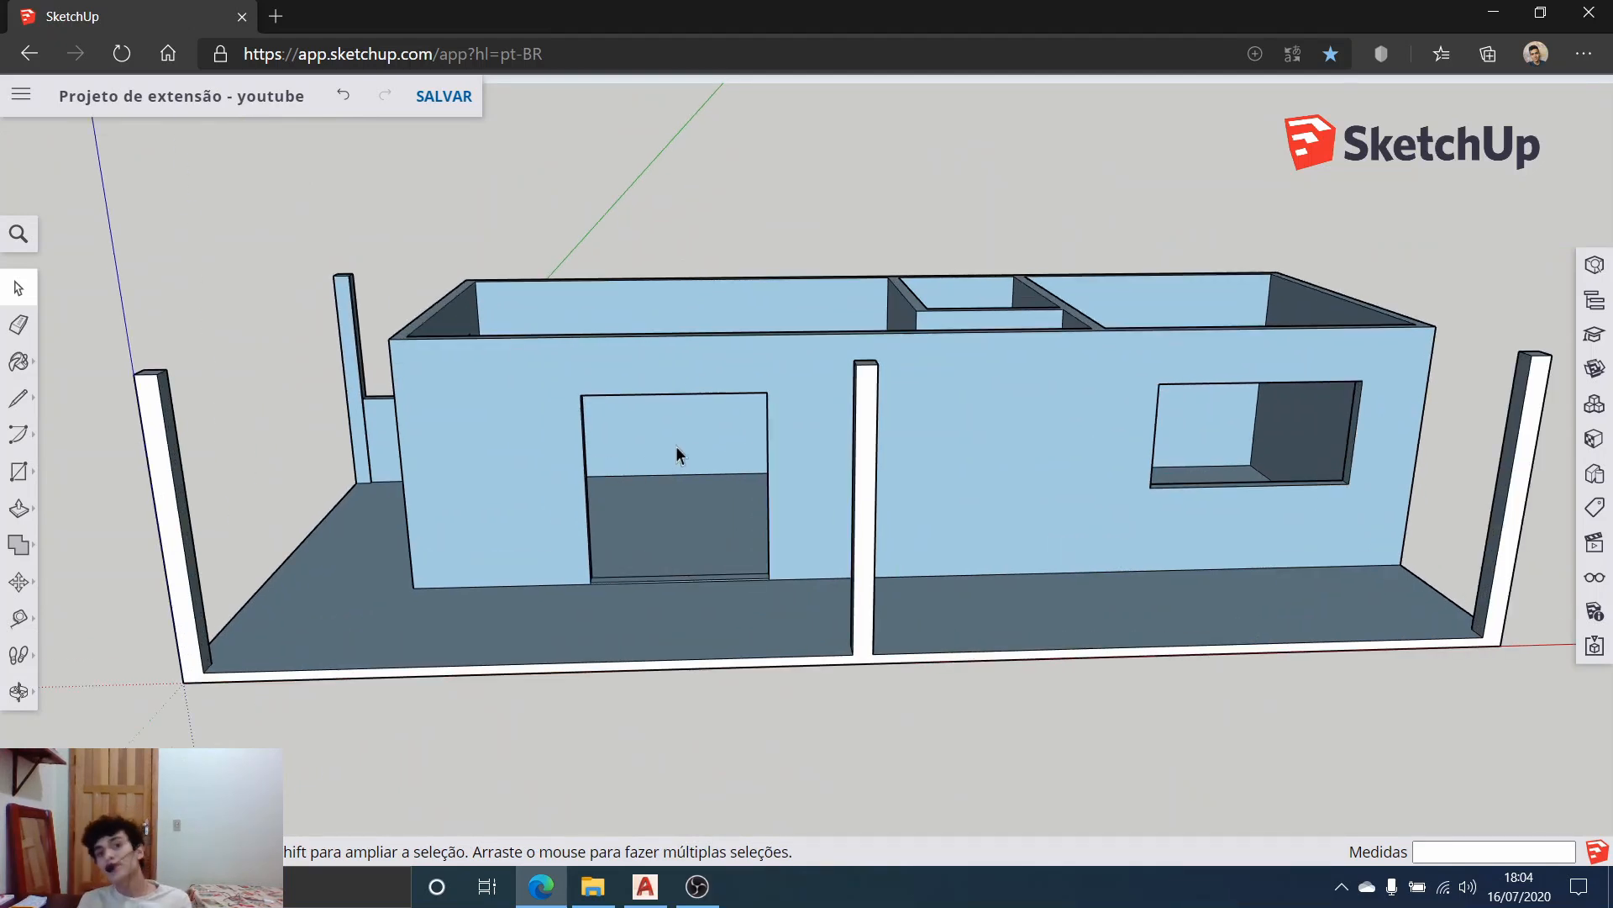
middle_click_drag(840, 395, 587, 218)
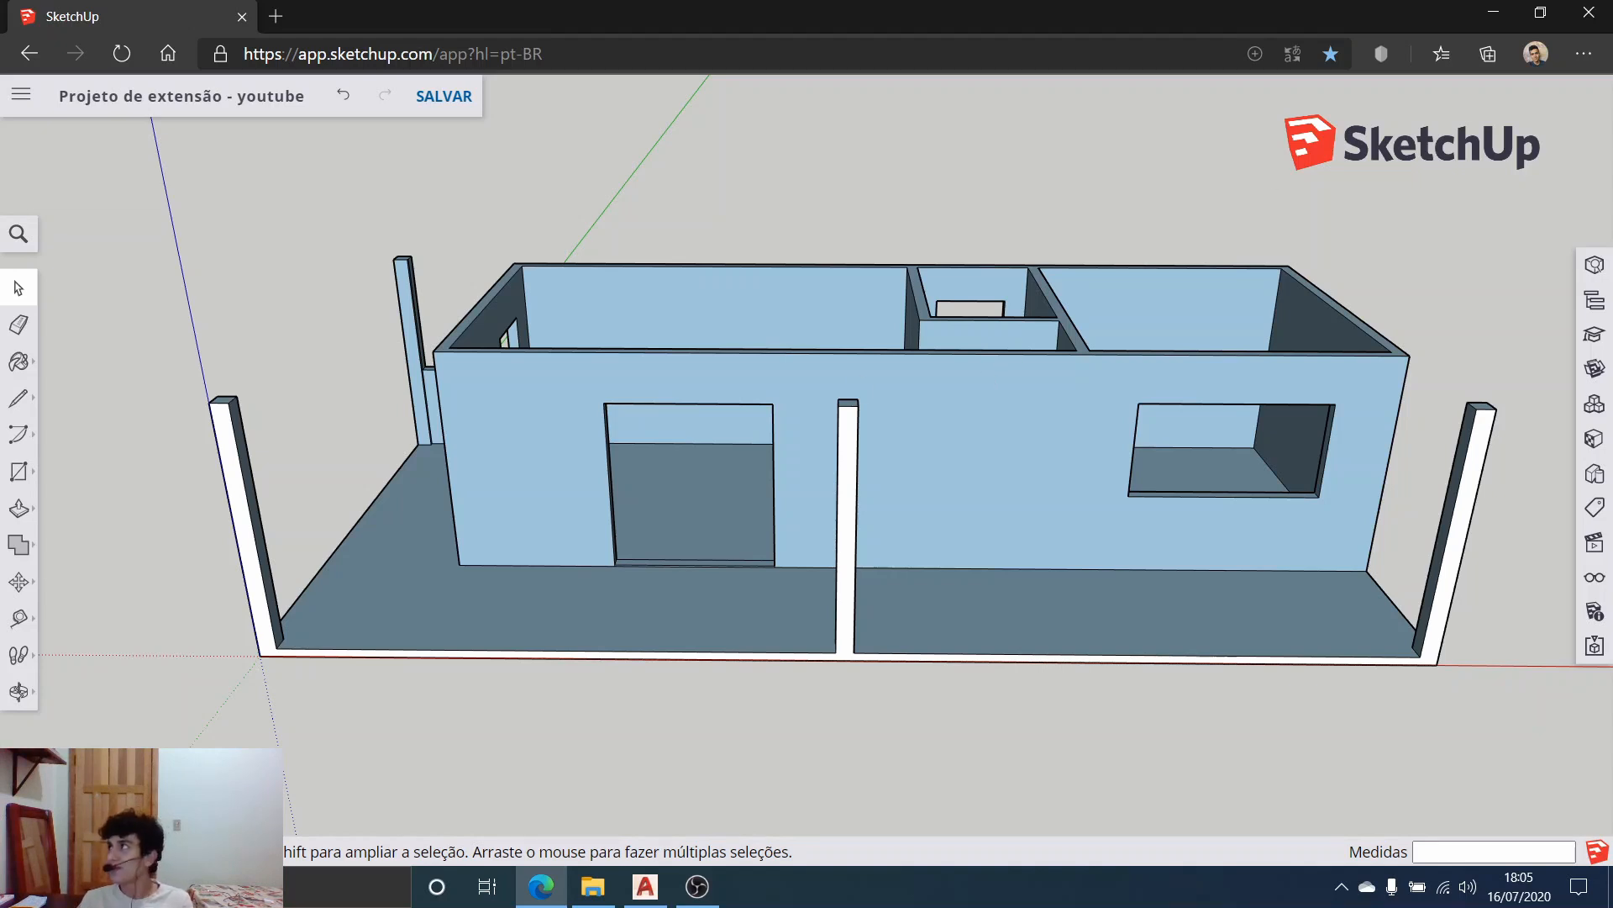
key("alt+Tab")
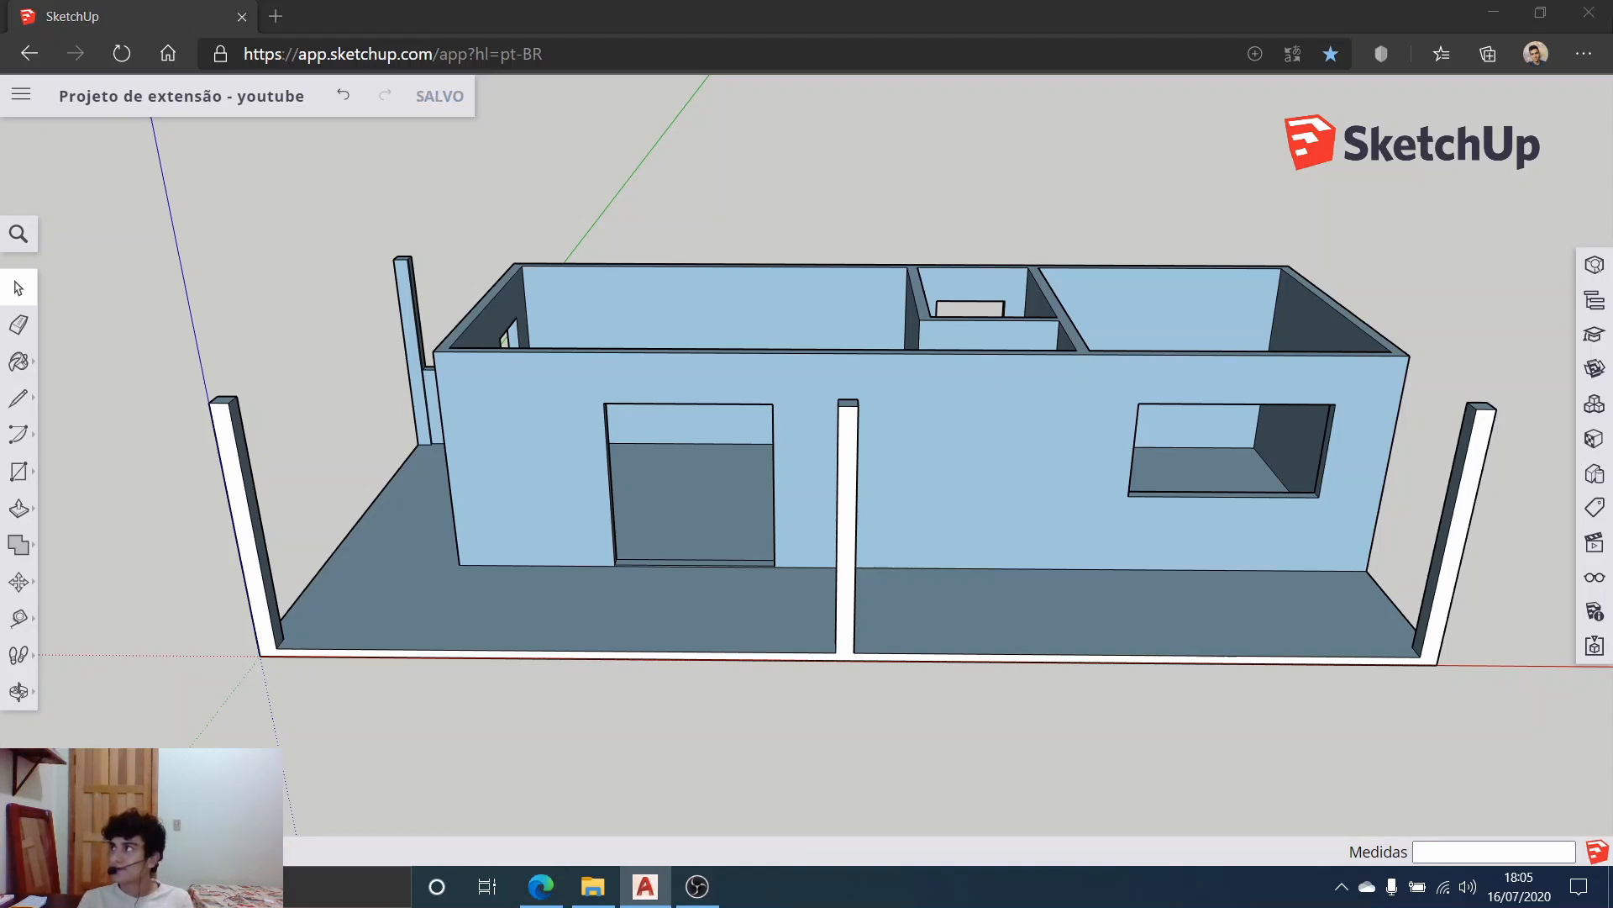
key("alt+Tab")
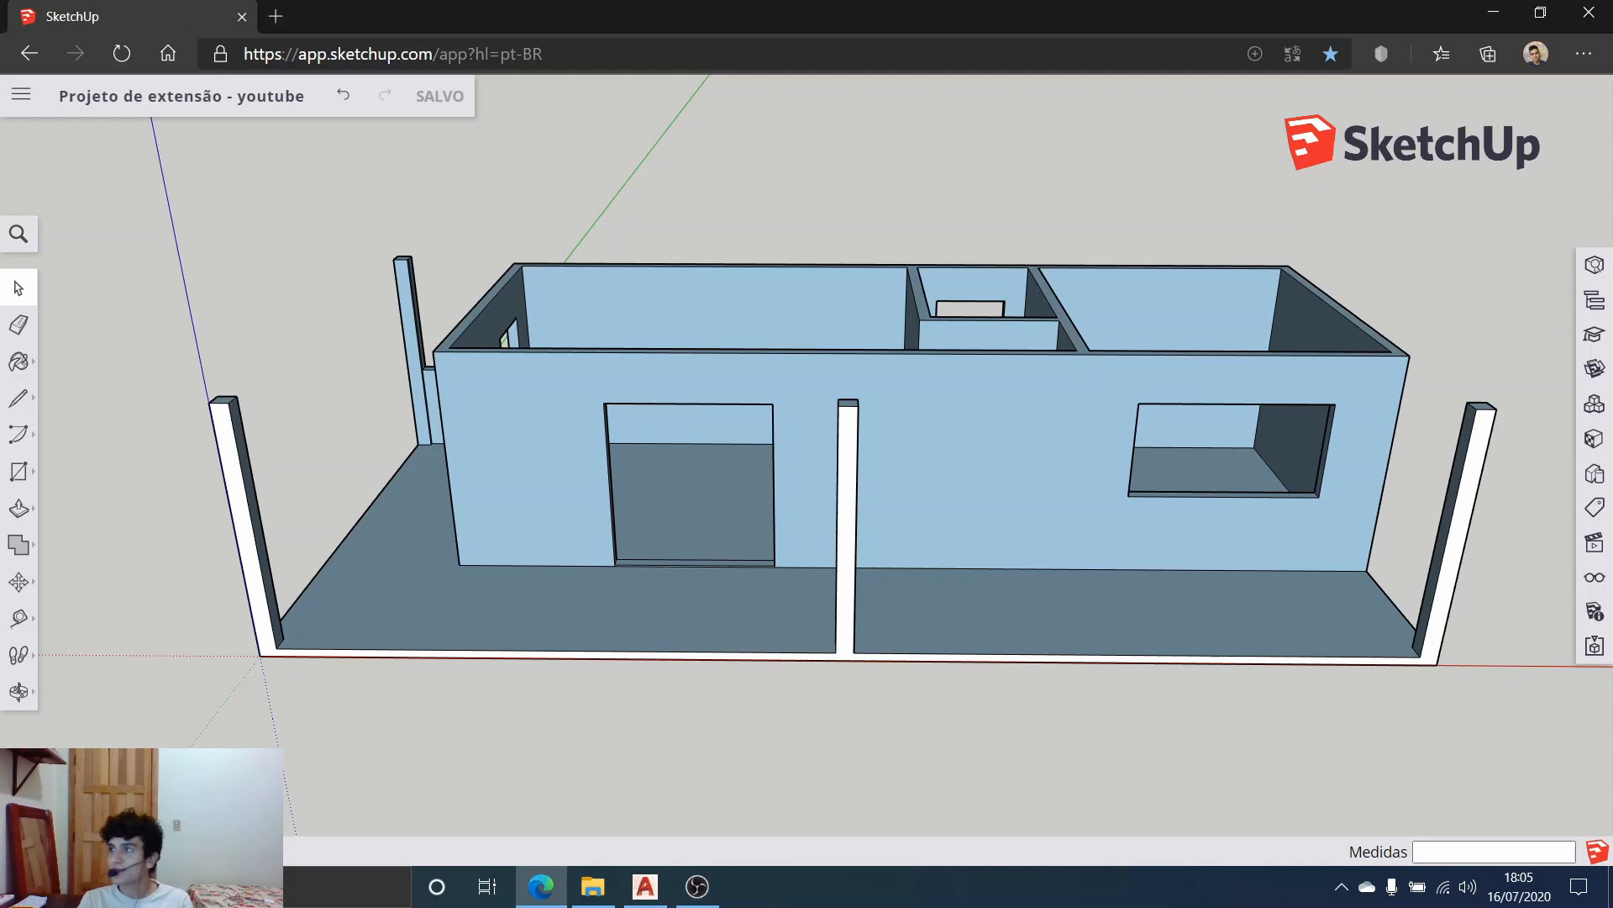